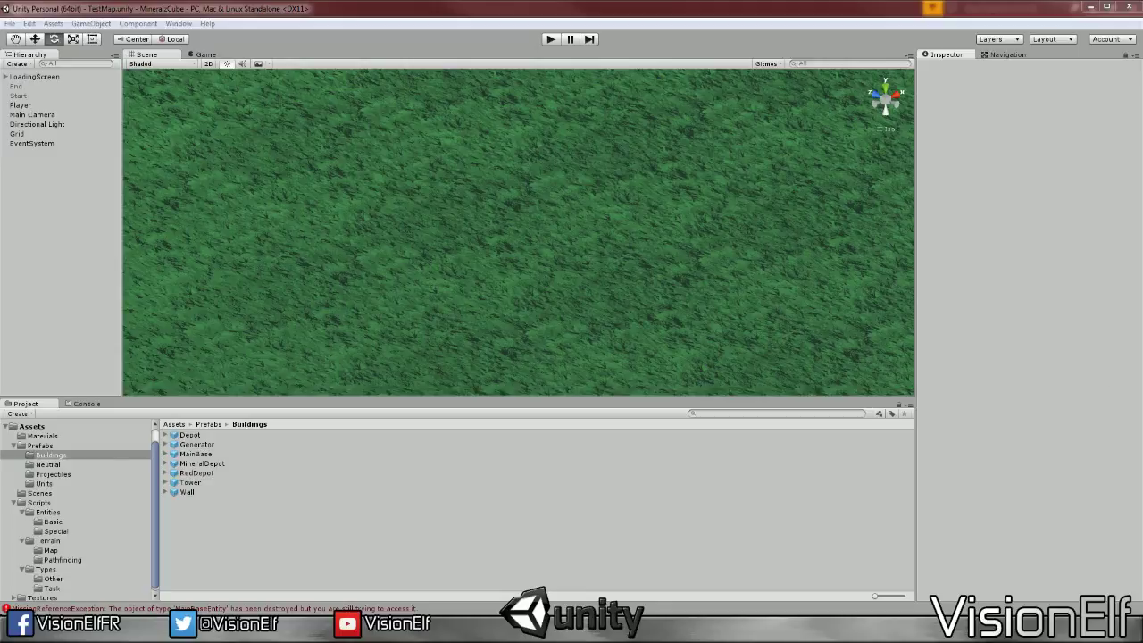
Inspect the Grid, orbit the scene, and bring up the Main Camera's settings with perspective view
click(288, 249)
mouse_move(288, 249)
alt+mouse_down()
mouse_move(405, 272)
mouse_move(340, 235)
alt+mouse_up()
click(99, 115)
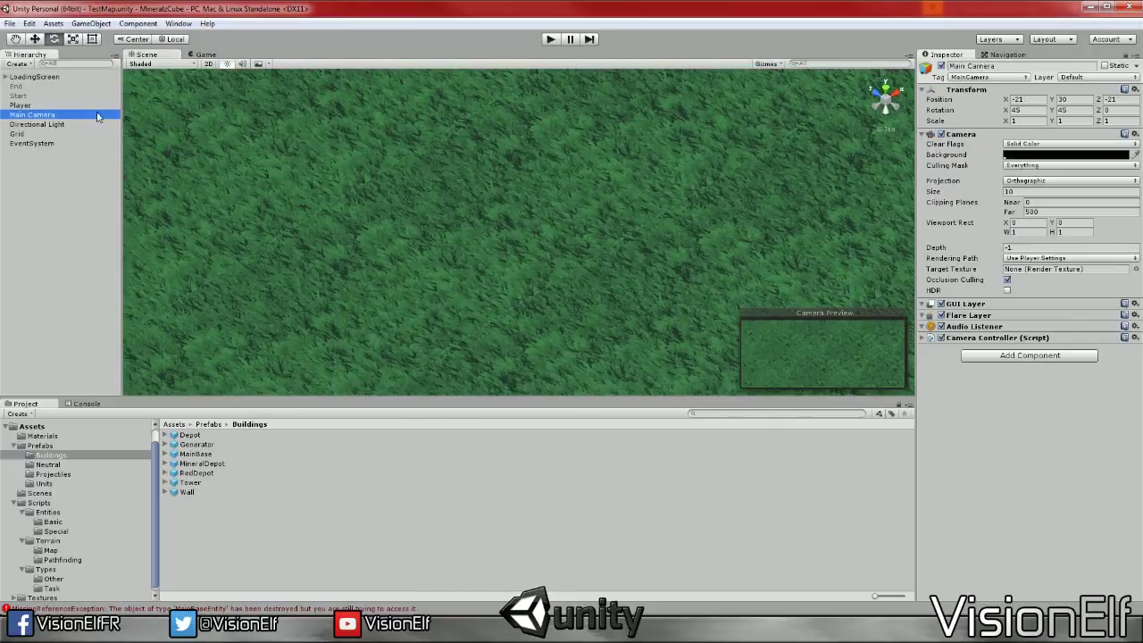
click(886, 129)
Start the game and switch the Main Camera's projection to Perspective
click(550, 38)
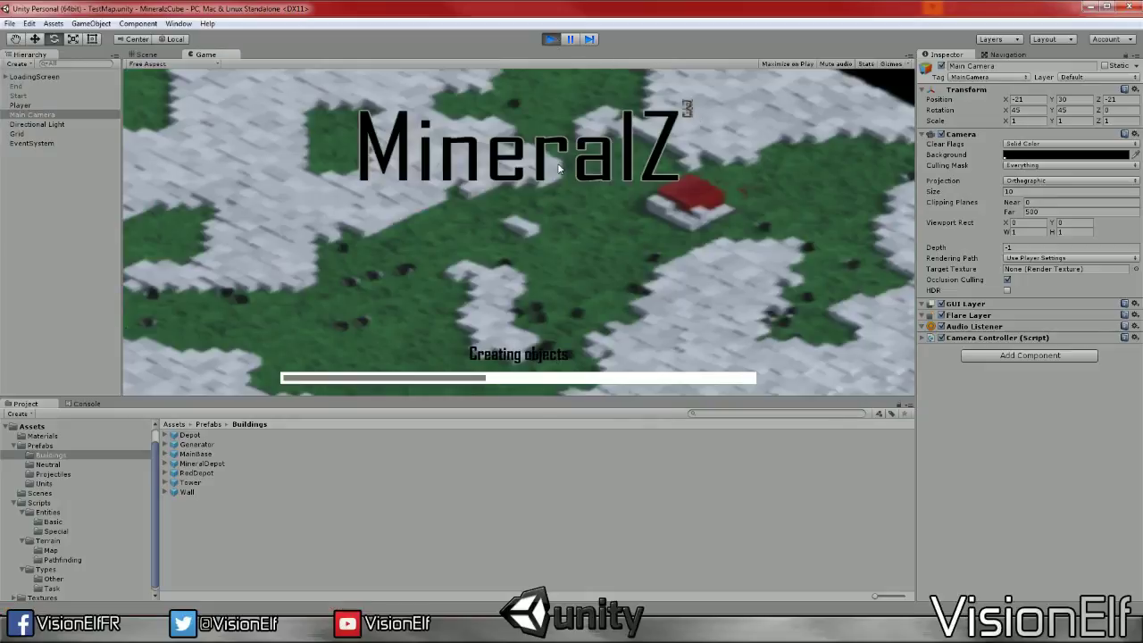
click(1044, 181)
click(1035, 195)
click(598, 223)
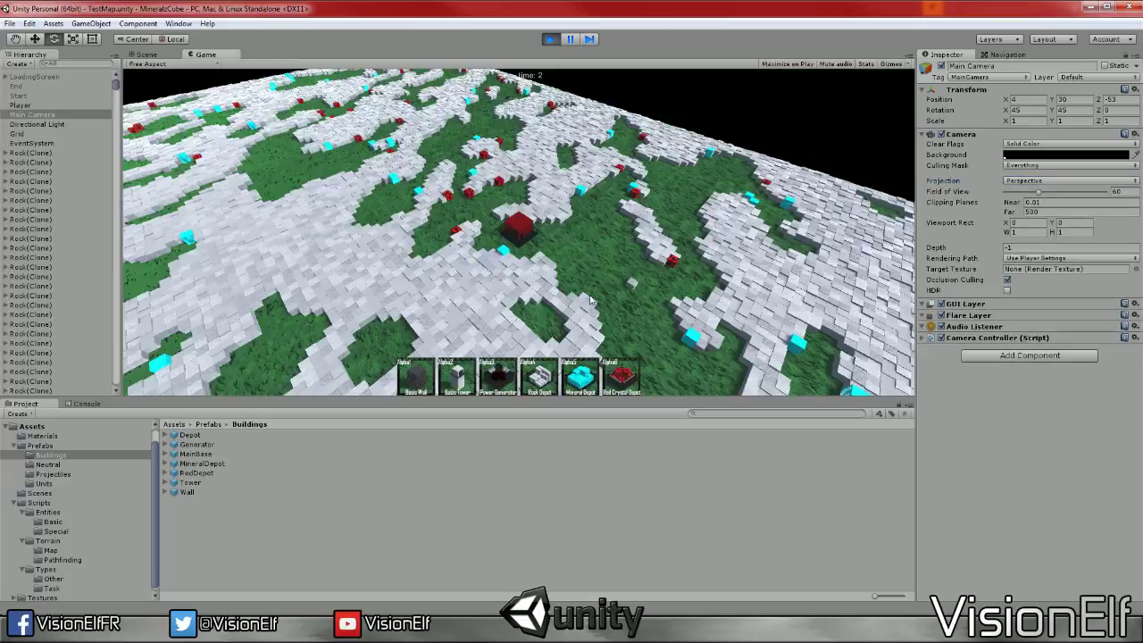
Move the game camera forward and right over the map and zoom in and out
key(w)
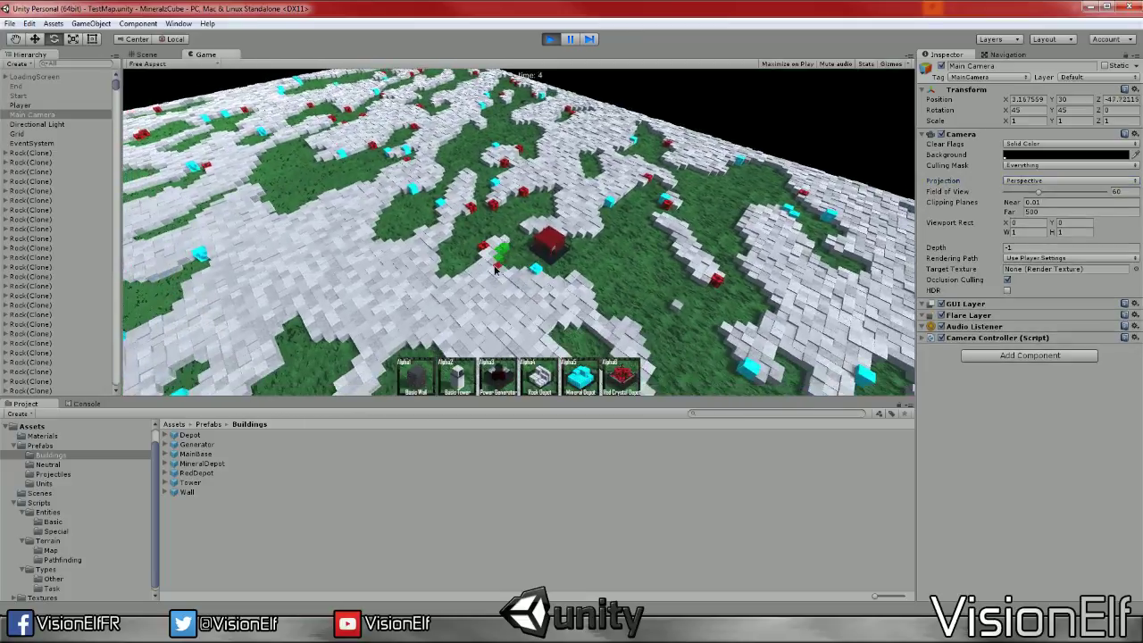
key(w)
key(d)
scroll(607, 330, up, 3)
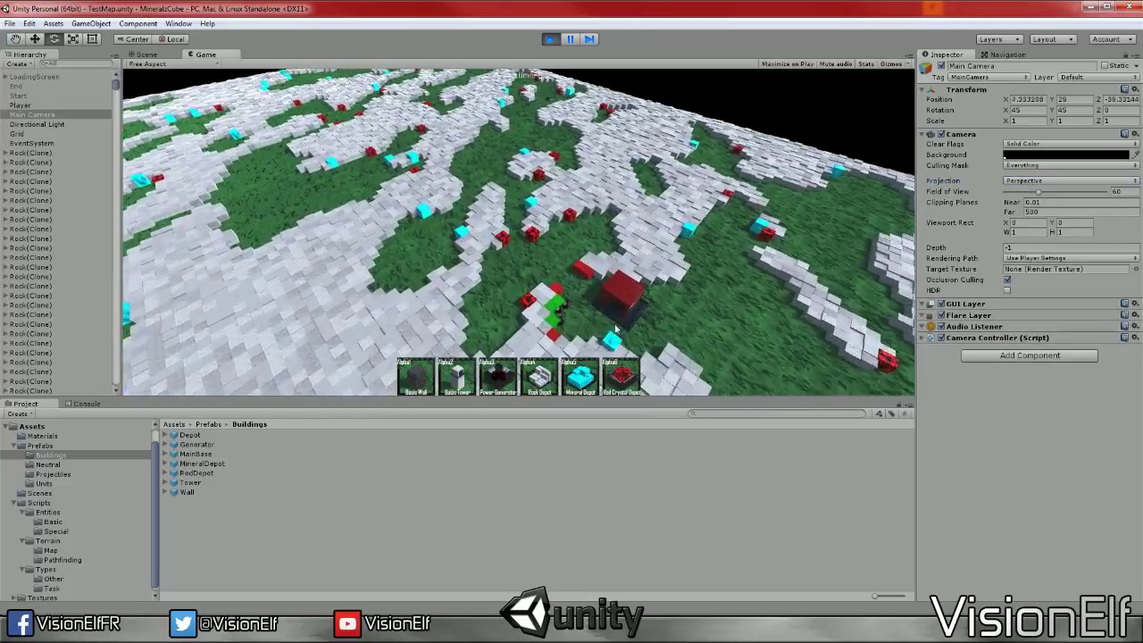
scroll(557, 306, down, 5)
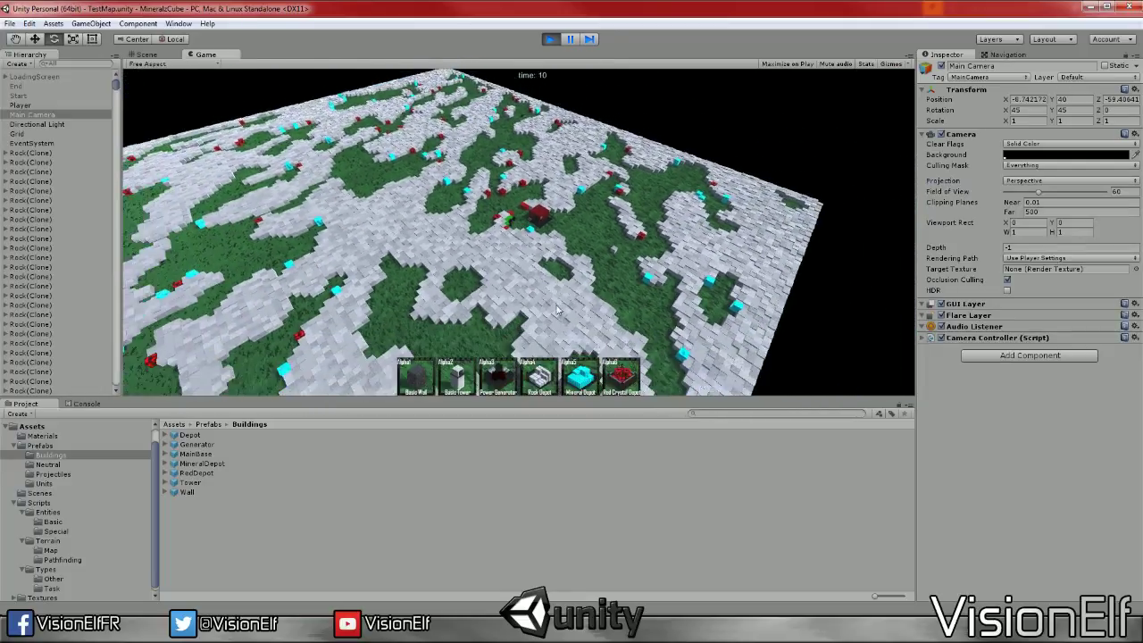
scroll(563, 295, down, 1)
scroll(570, 285, up, 4)
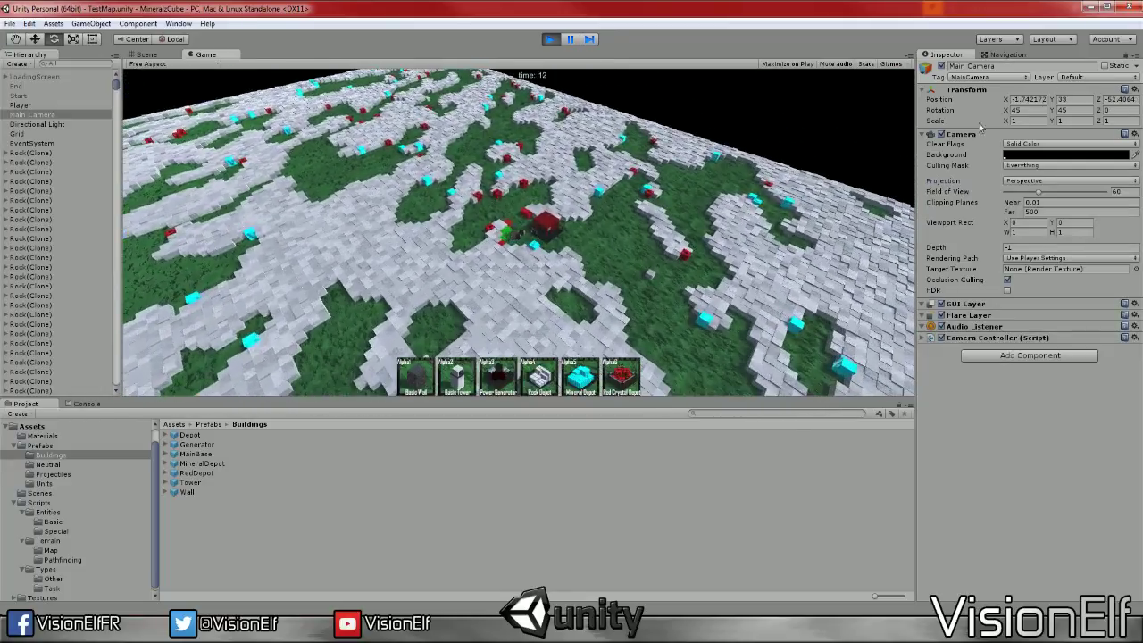
Set the Main Camera's Transform rotation to X 60 and Y 45
click(1071, 110)
text(50)
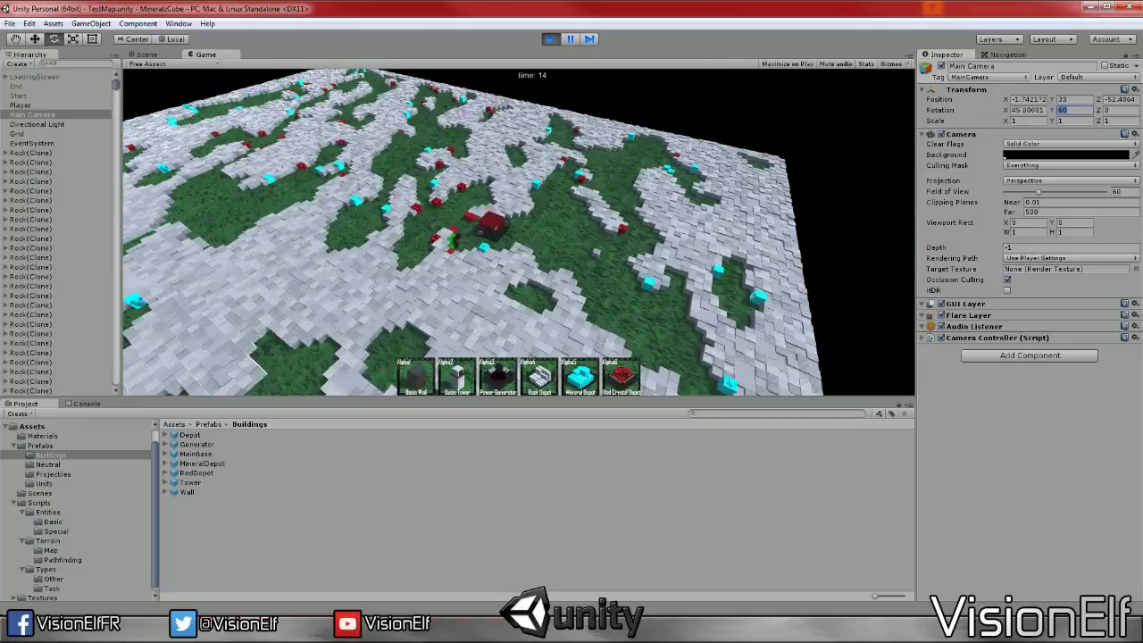
click(1026, 110)
text(60)
click(1072, 110)
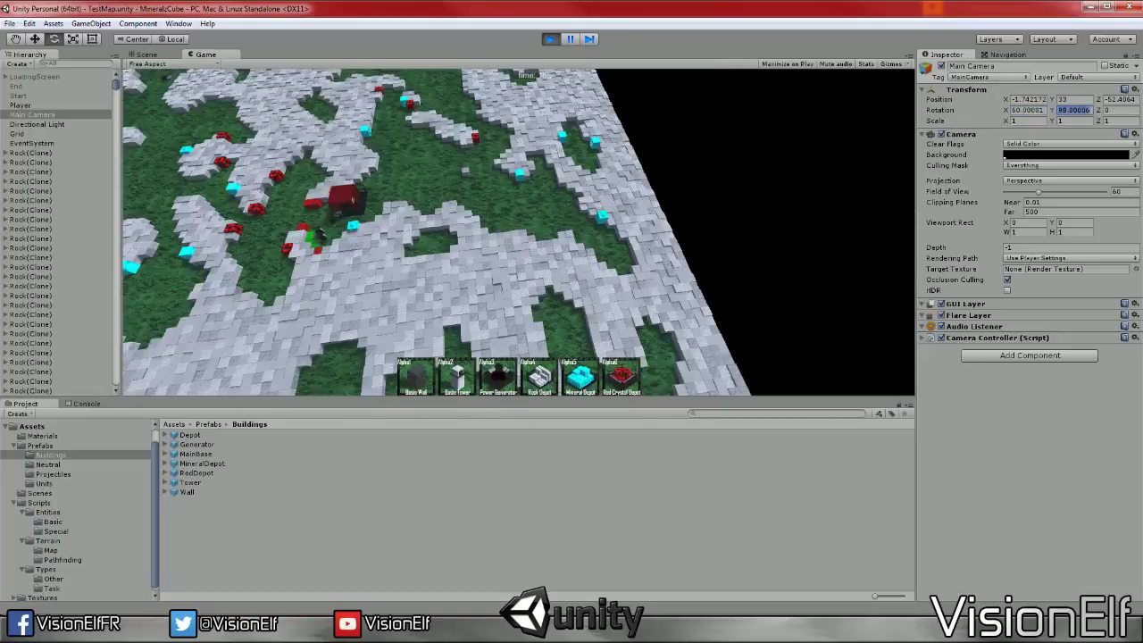
text(45)
key(Return)
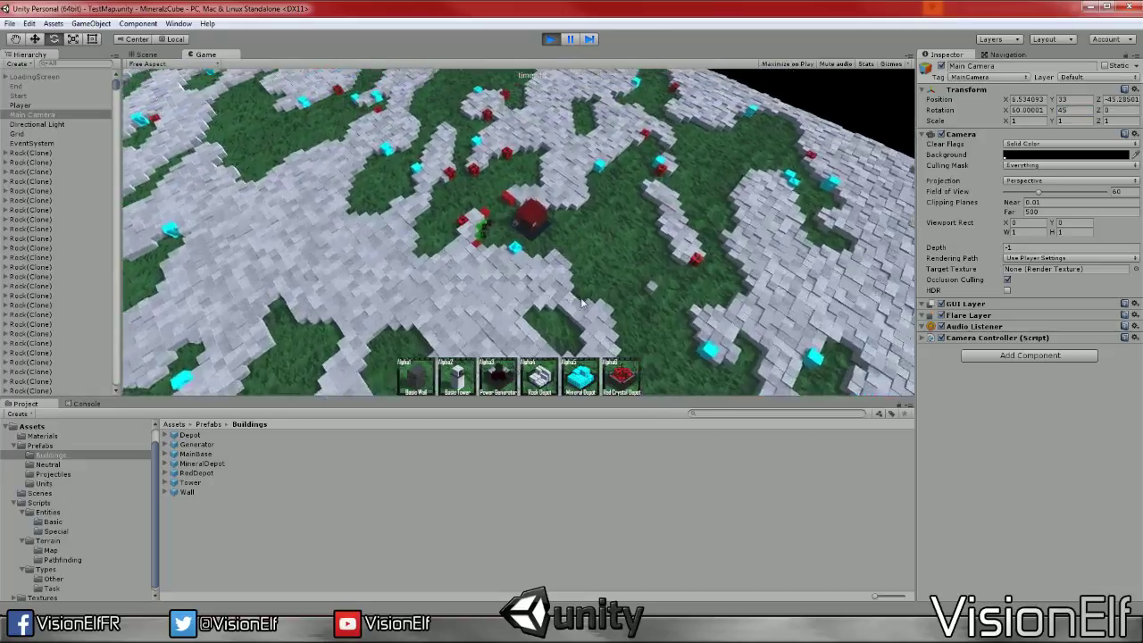
Move the camera with W, D and A until it looks straight down at 90, 0, 0
key(w)
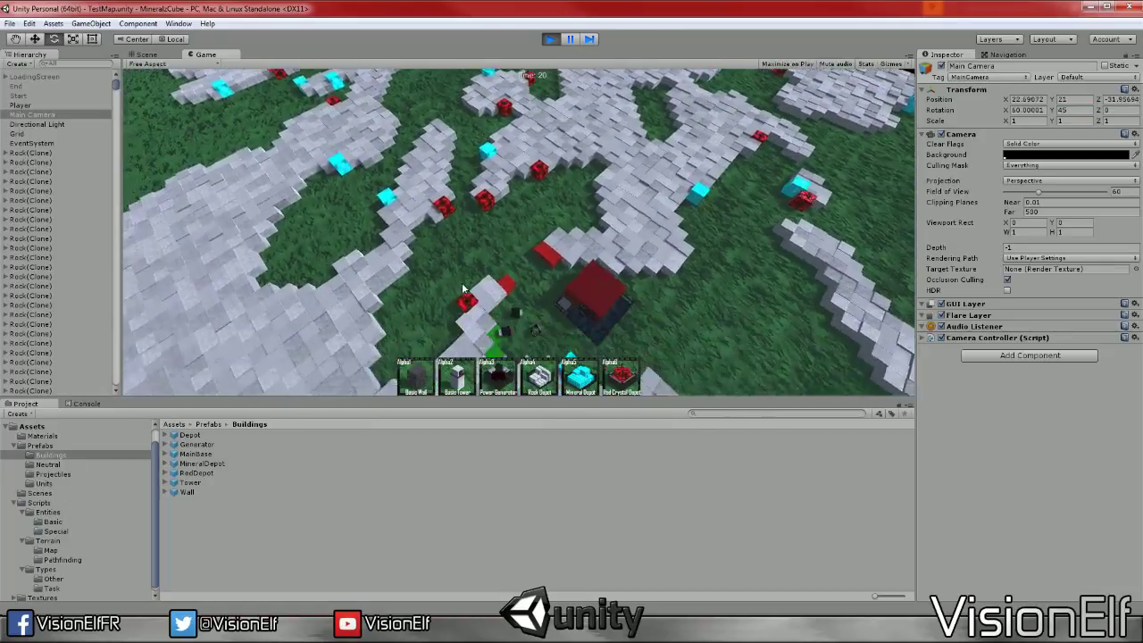
key(d)
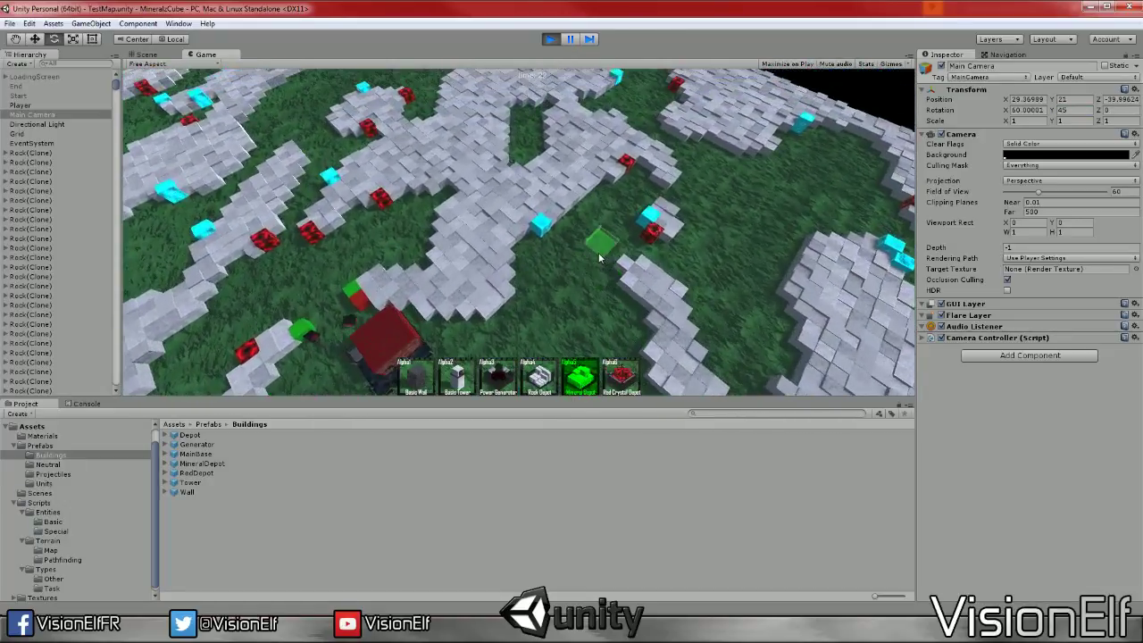
key(a)
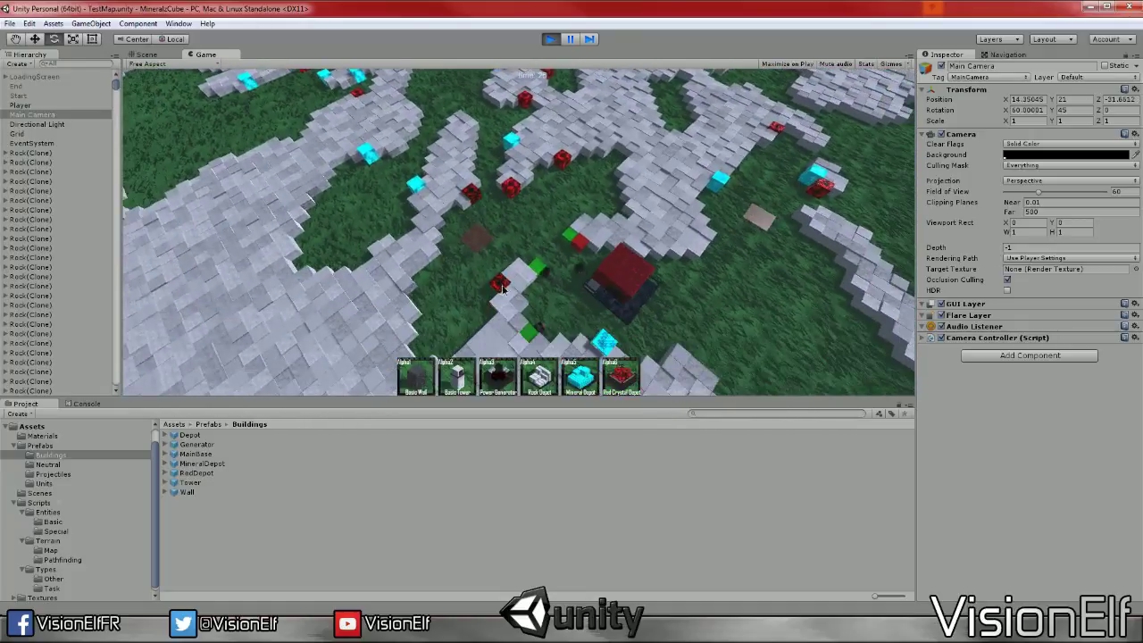
Turn the camera to look straight down and pan it forward and right
key(d)
key(e)
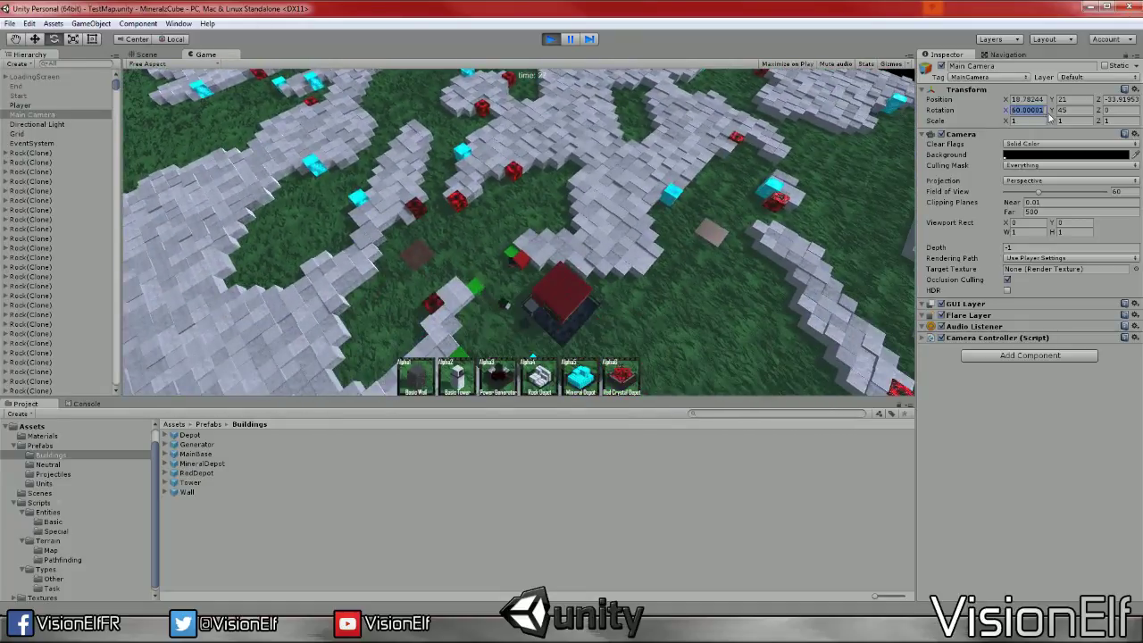
key(r)
key(w)
key(d)
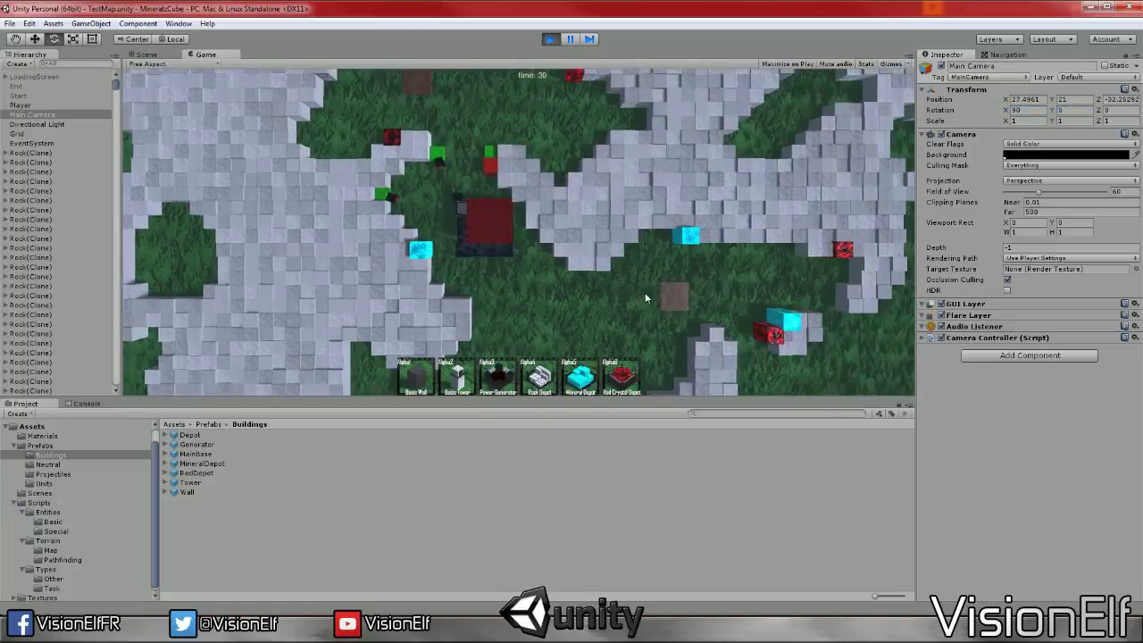
key(a)
Switch the camera projection to Orthographic and pan around the map
click(1027, 165)
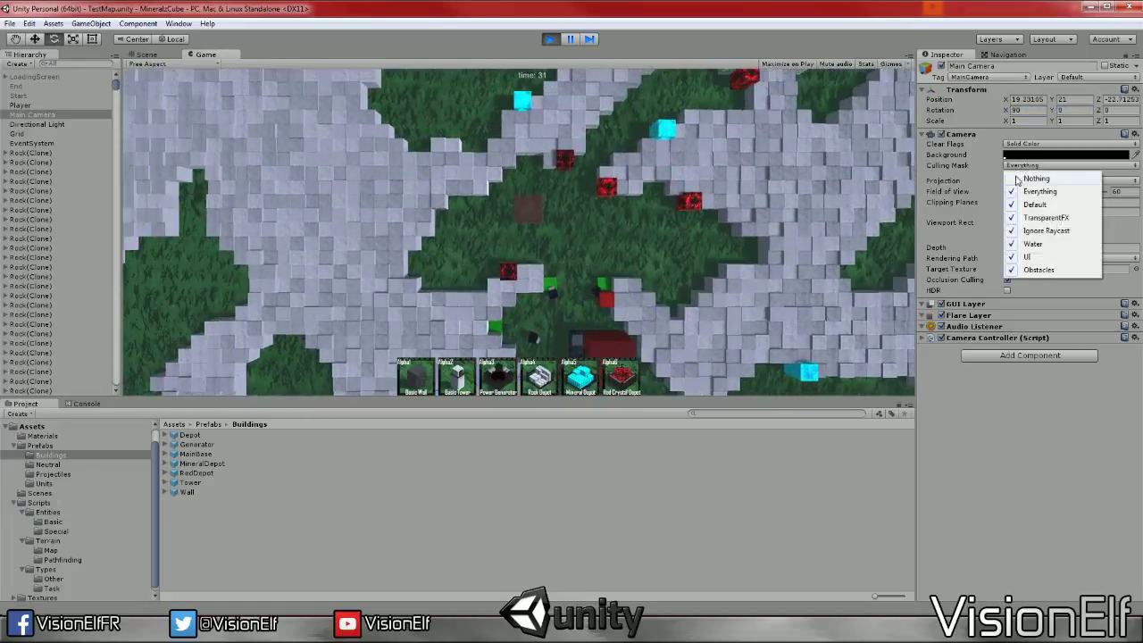
click(1020, 180)
click(1035, 206)
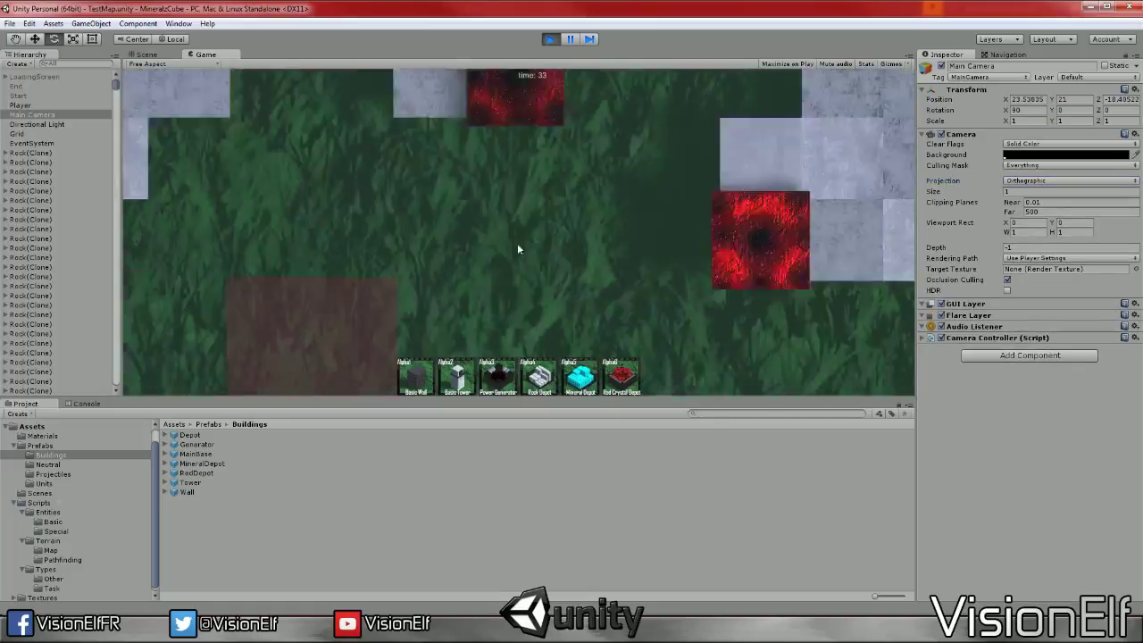
scroll(516, 243, down, 5)
key(d)
key(w)
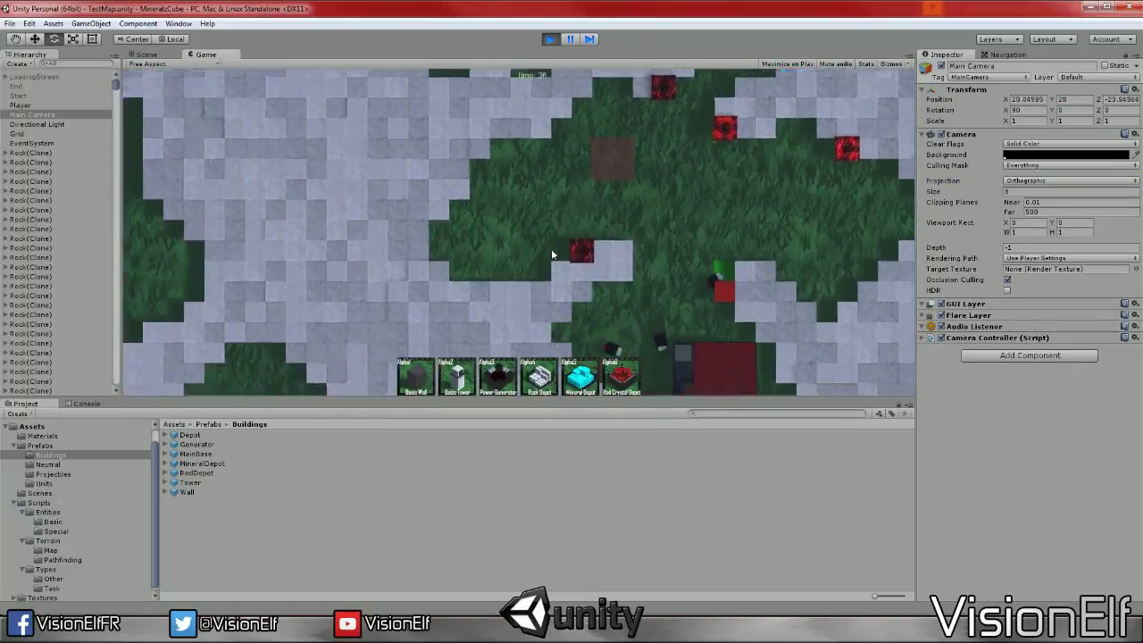
key(s)
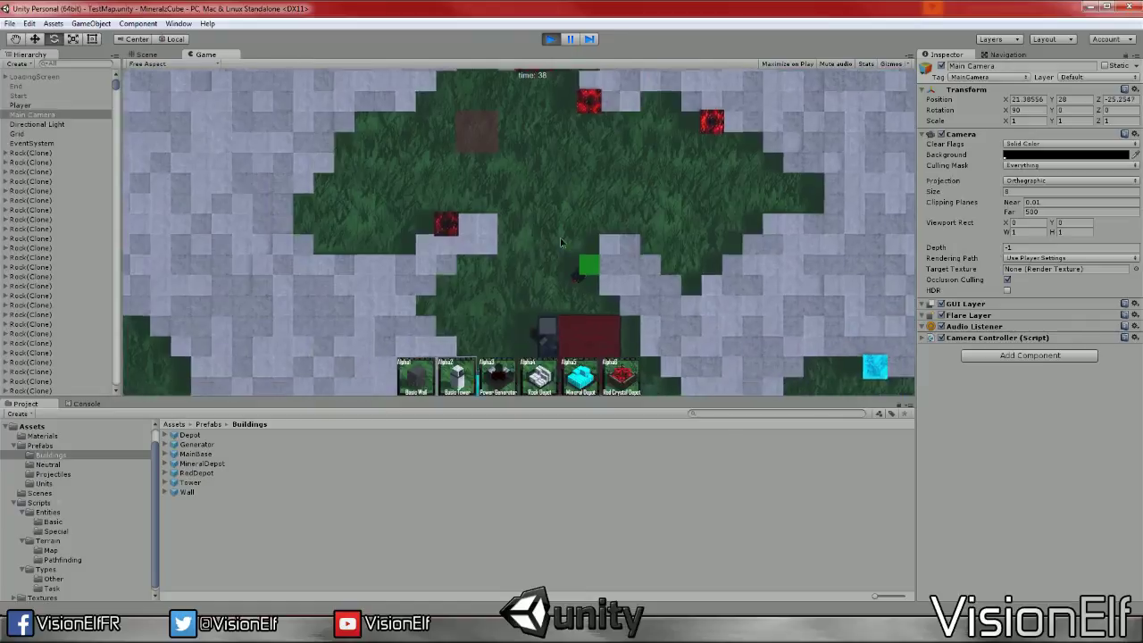
key(s)
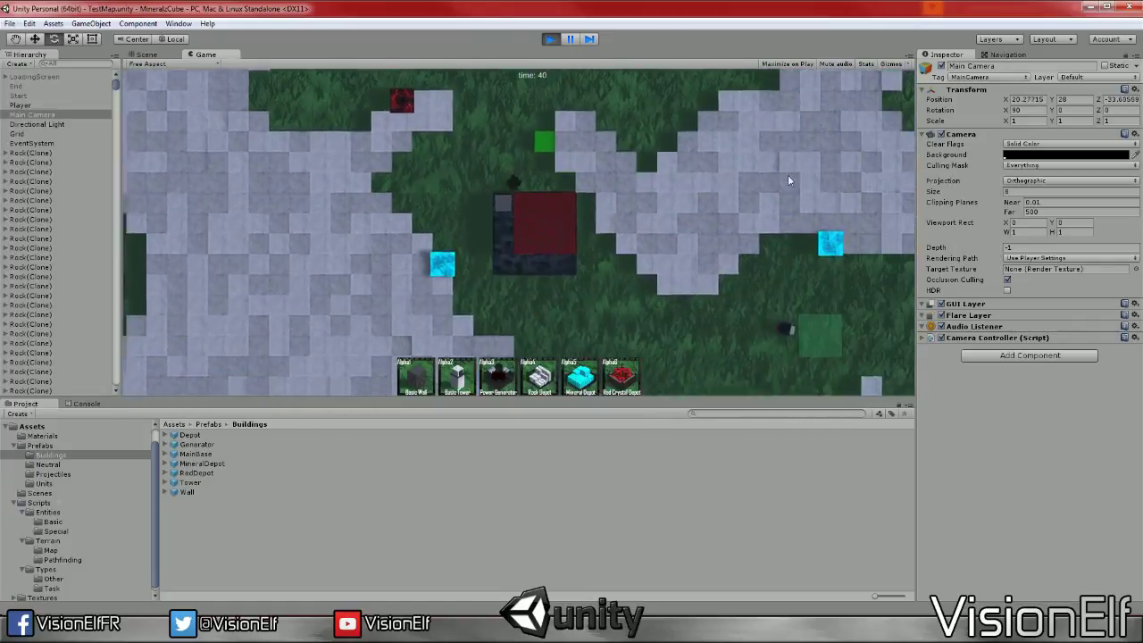
Try Perspective projection while moving the camera, then return to Orthographic
click(1068, 181)
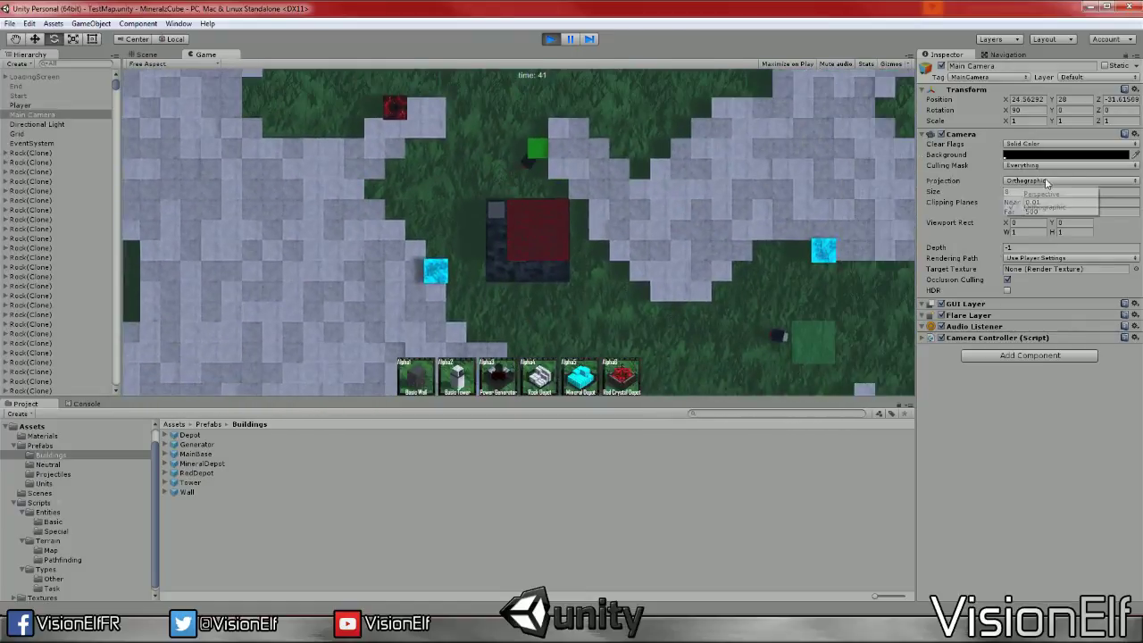
click(1035, 189)
key(s)
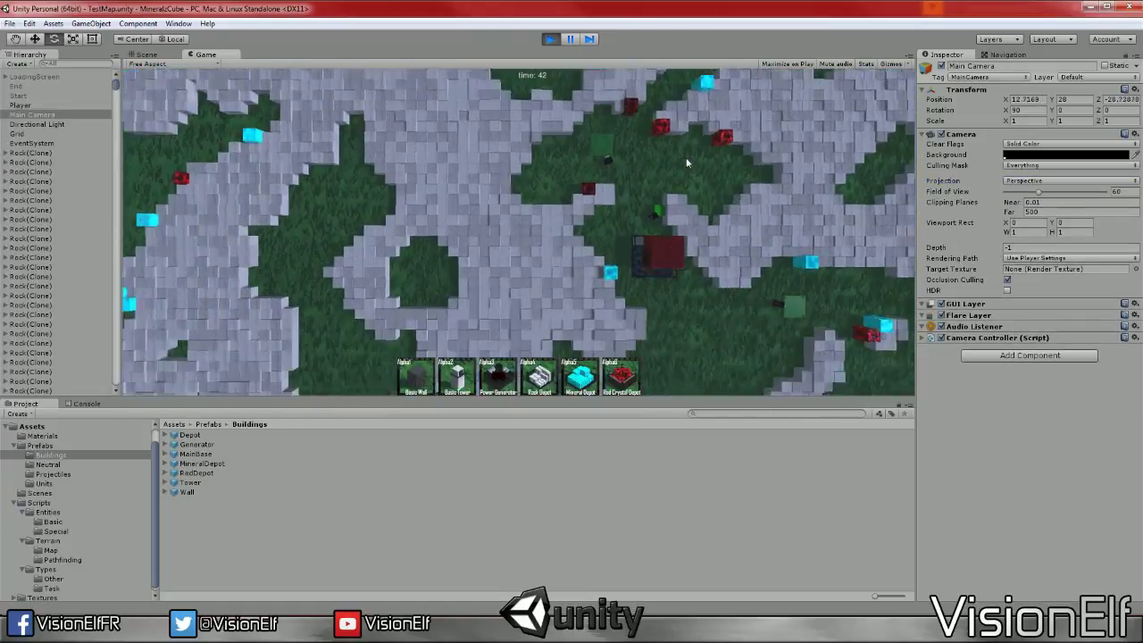
key(w)
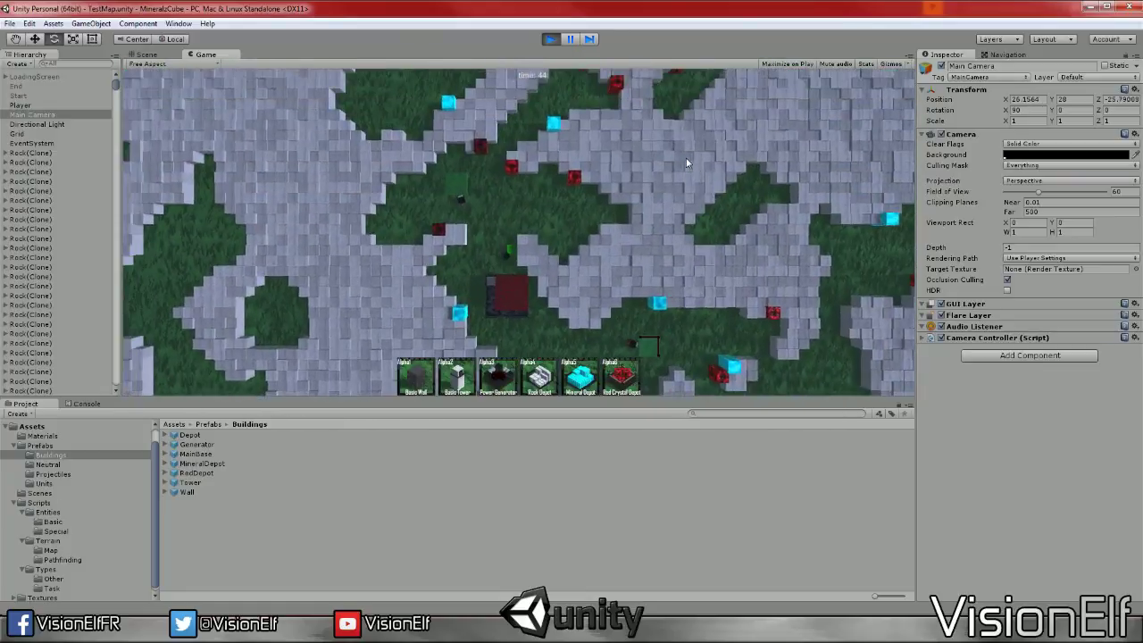
key(a)
scroll(448, 243, up, 3)
key(w)
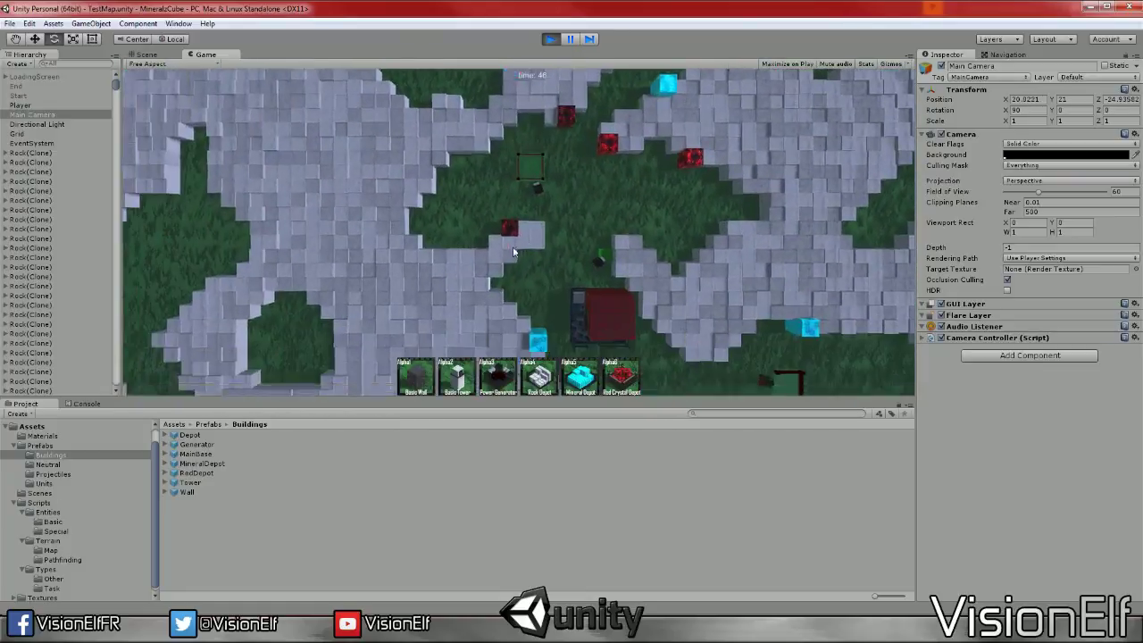
click(1070, 180)
click(1027, 203)
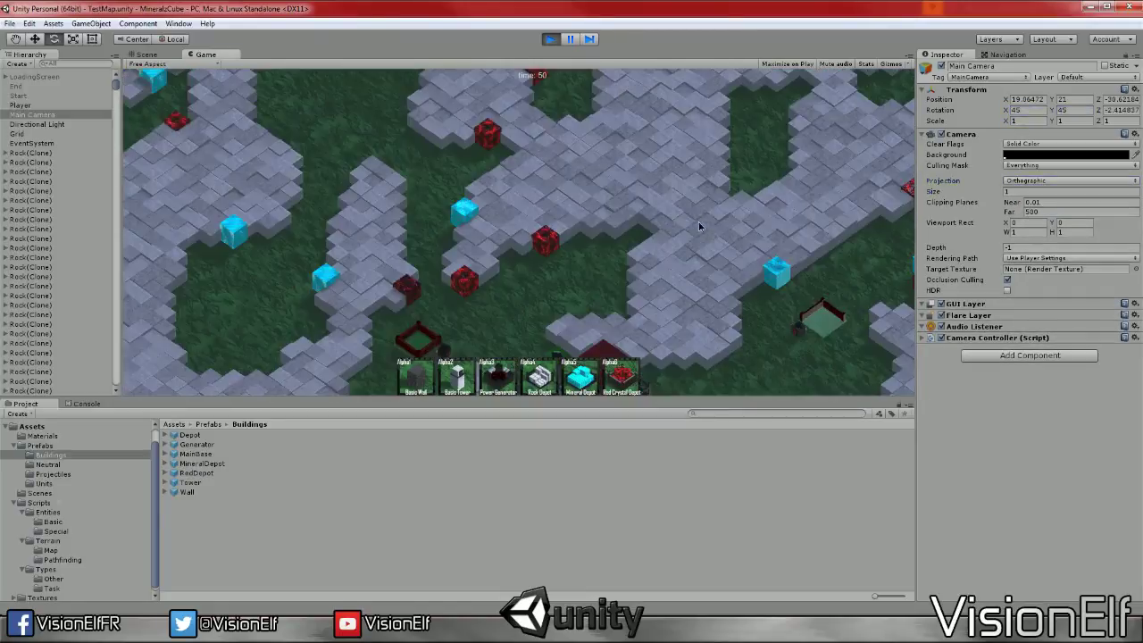
Pan the isometric camera across the rock terrain, crystals and red base
key(s)
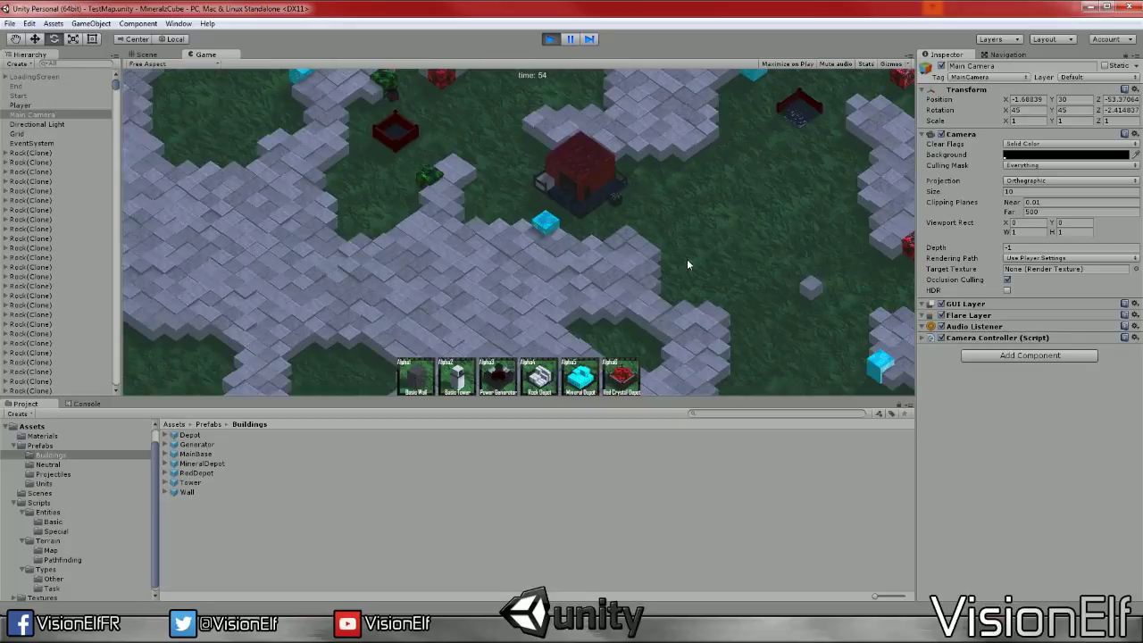
key(w)
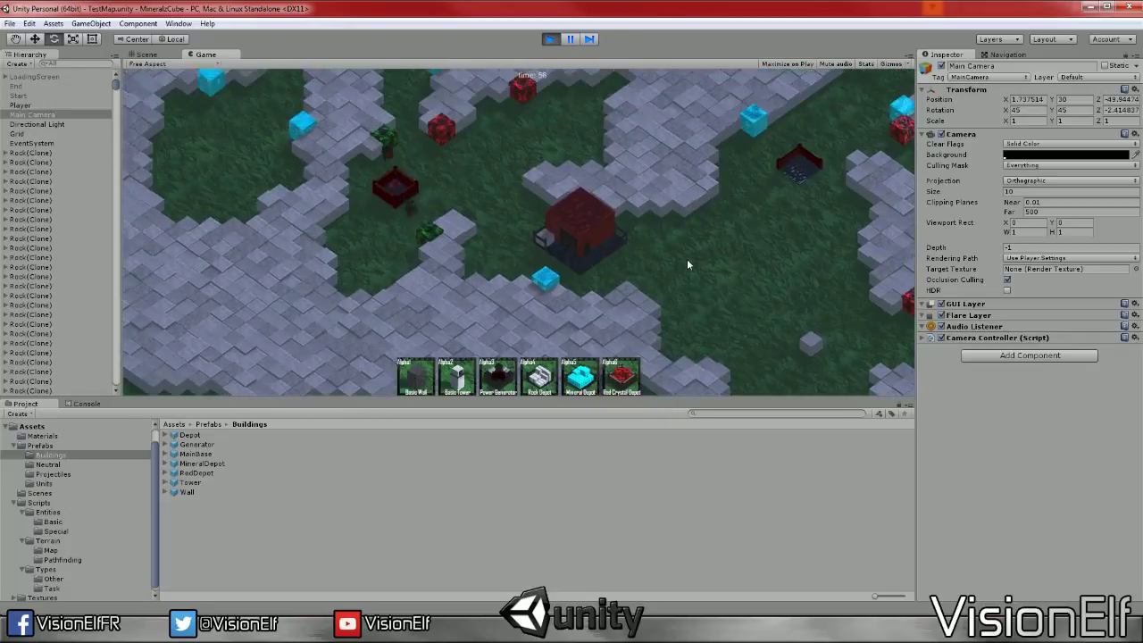
key(d)
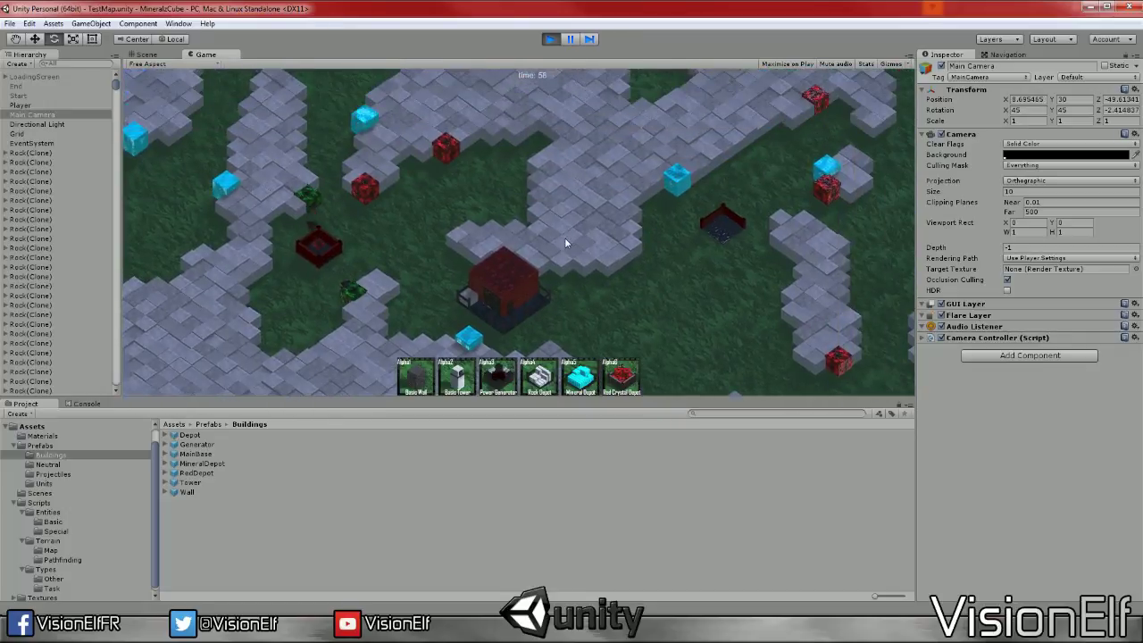
key(a)
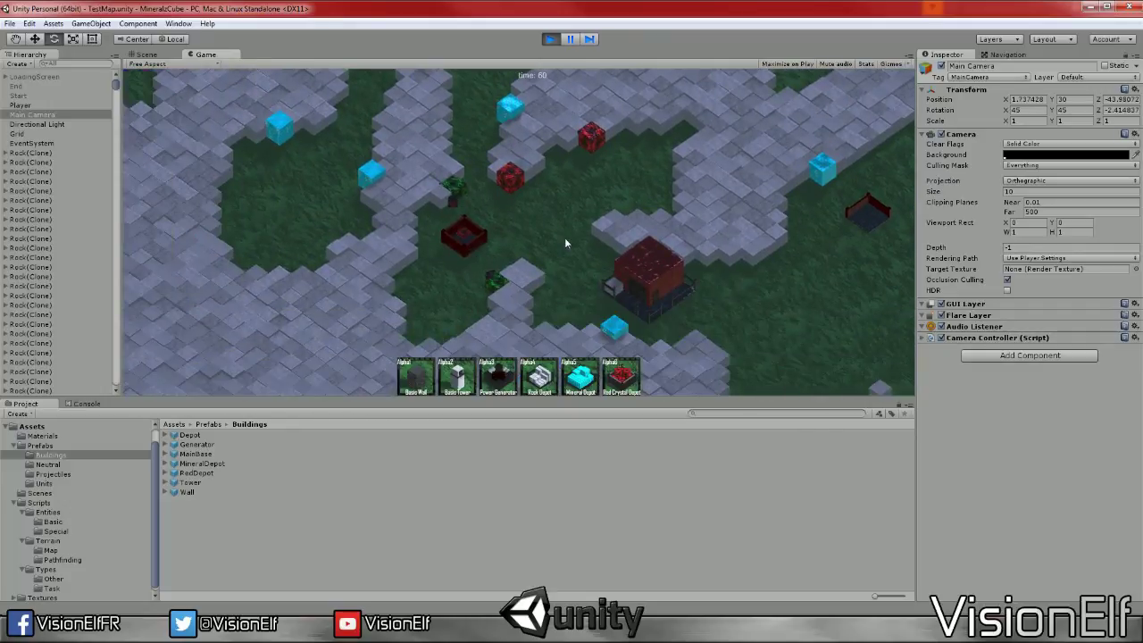
key(s)
key(d)
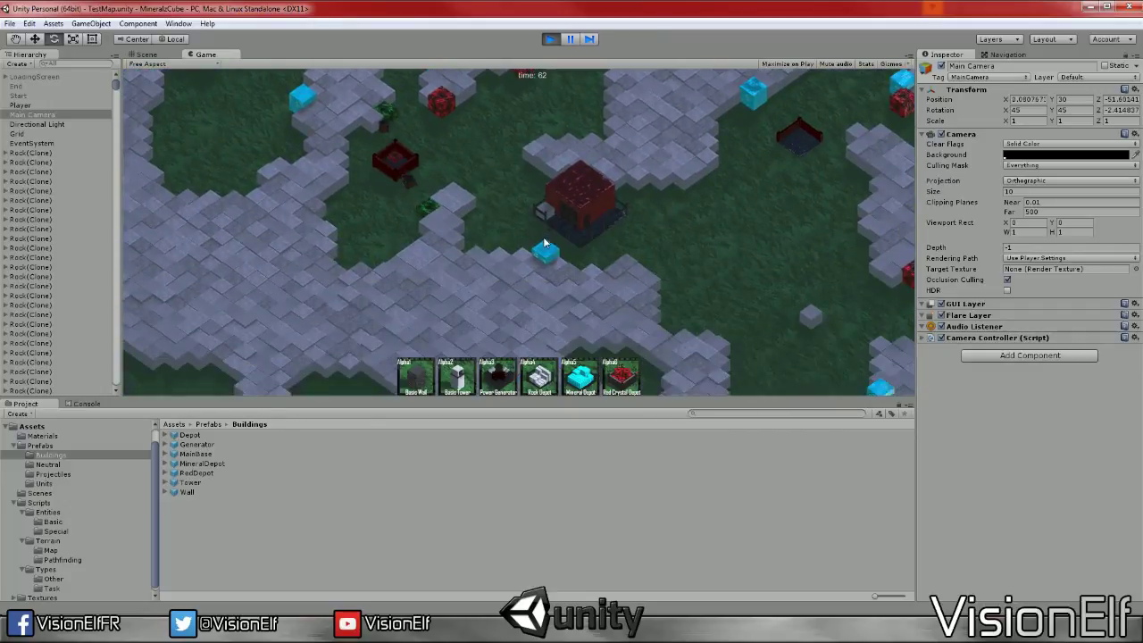
key(w)
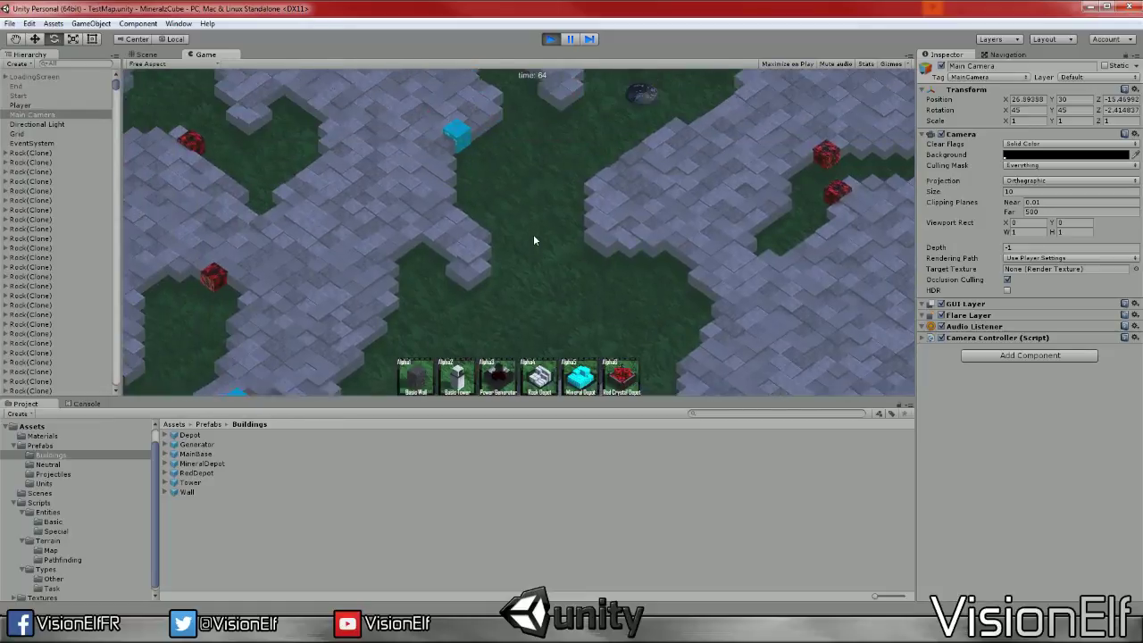
key(s)
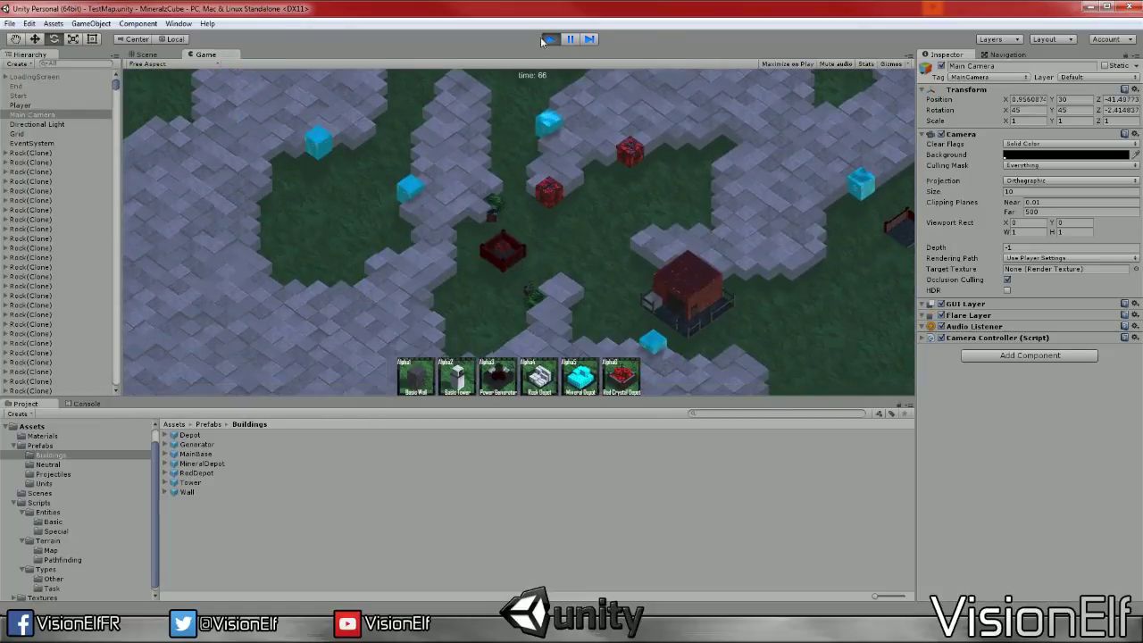
Stop the game and inspect the Directional Light, Grid, and Wall prefab's 50 Rock cost
click(550, 40)
click(35, 124)
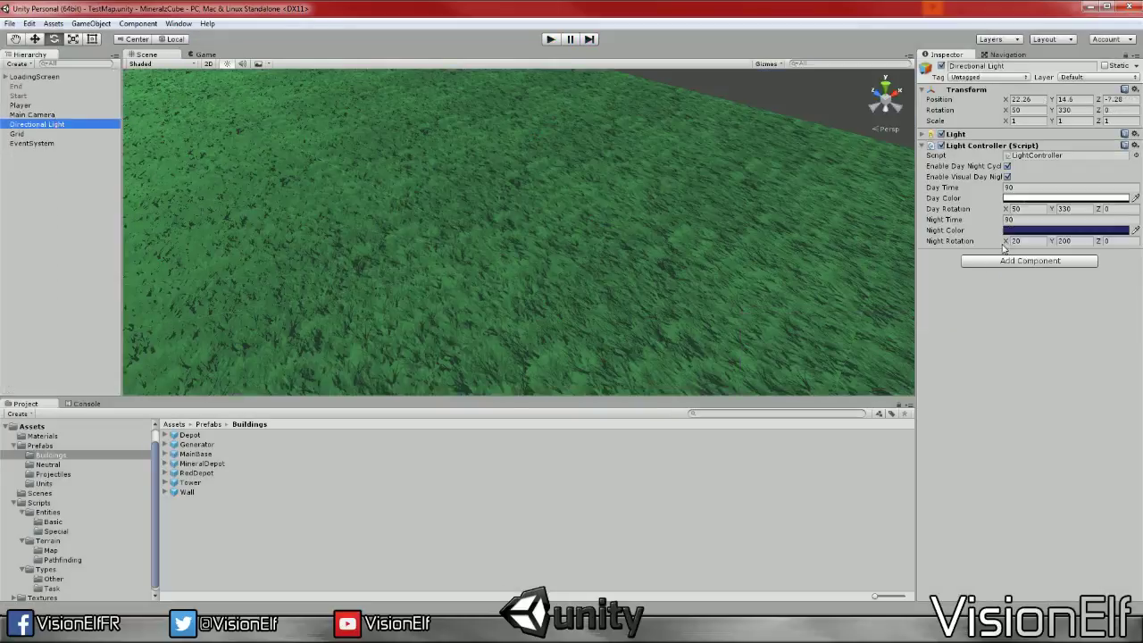
click(584, 211)
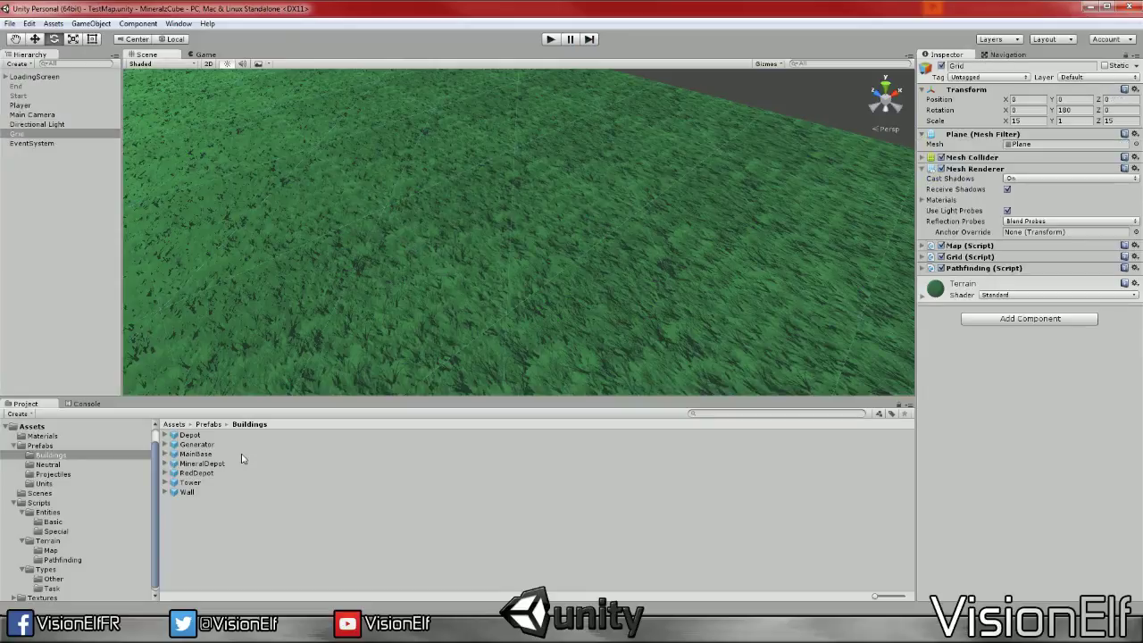
click(186, 492)
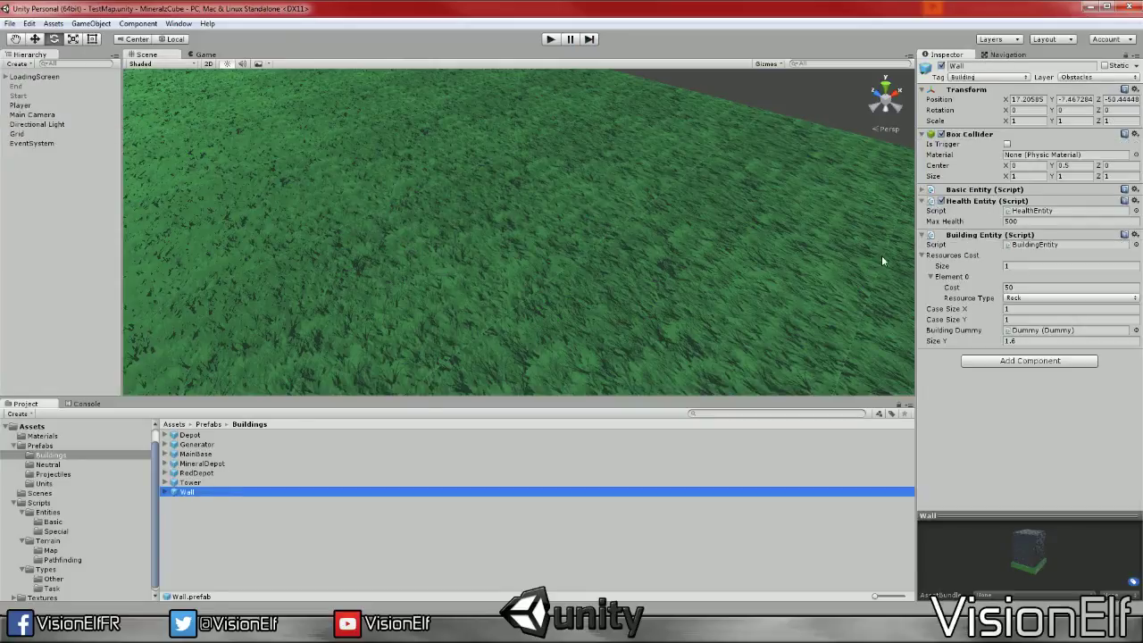
click(781, 271)
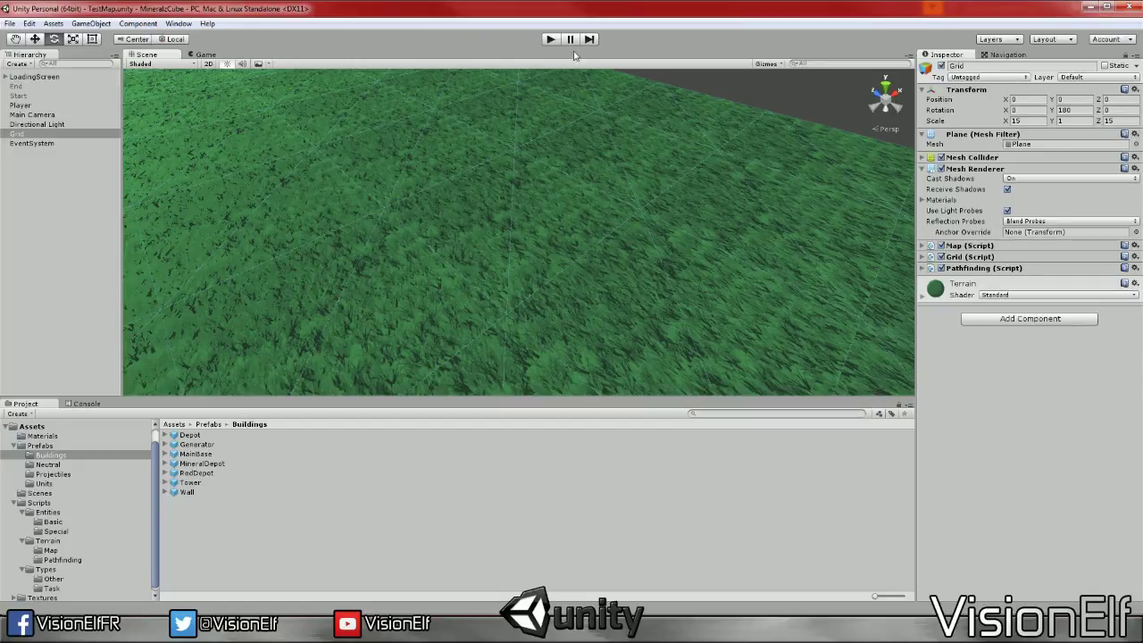
Set the Directional Light's Day Time to 2
click(75, 125)
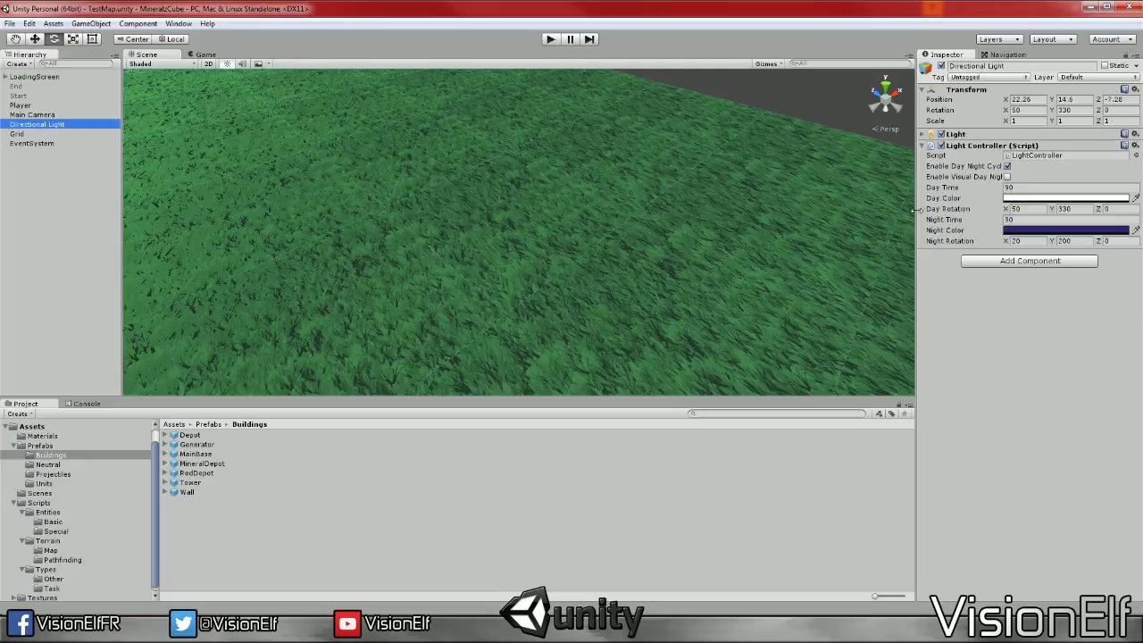
click(1067, 187)
text(2)
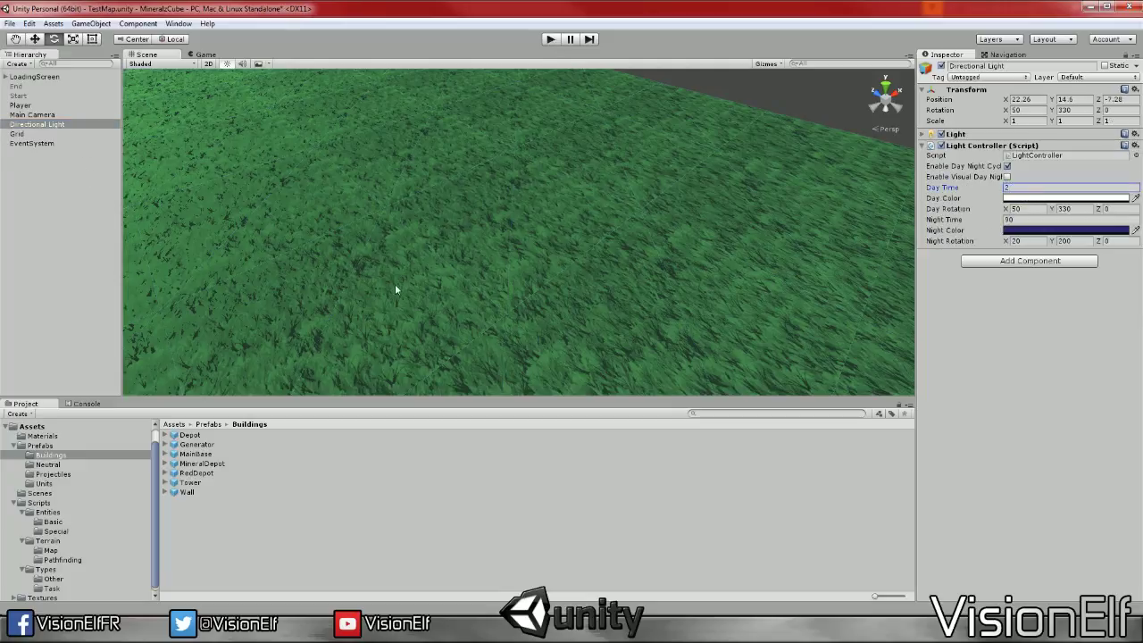
Set the Wall prefab's Resources Cost size to 0 and start the game
click(191, 492)
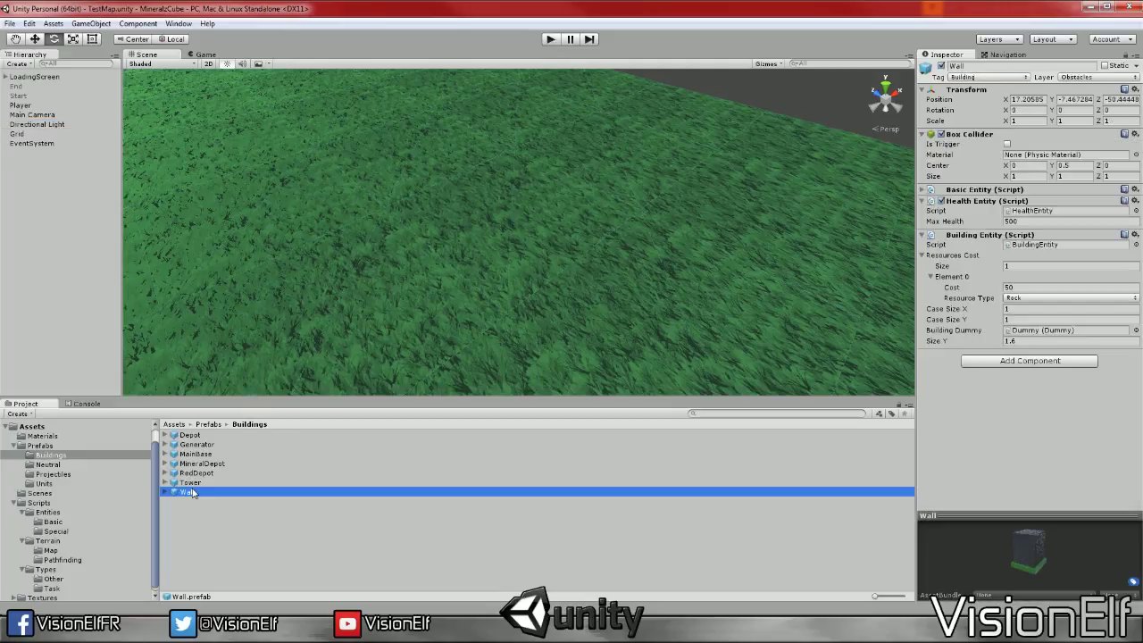
click(1027, 266)
text(0)
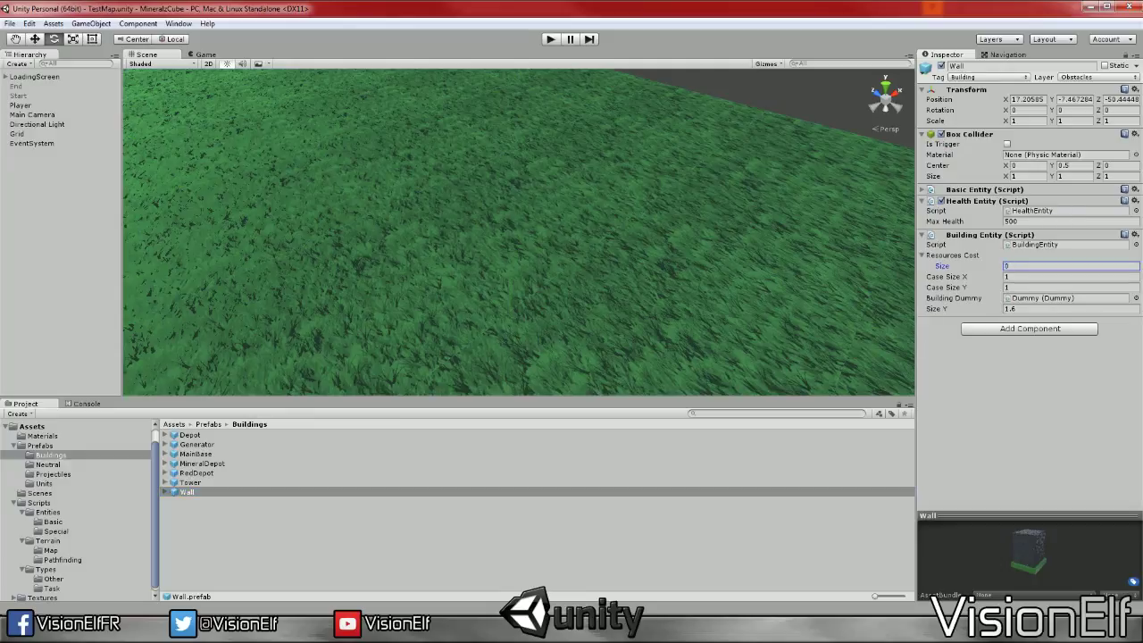
click(550, 40)
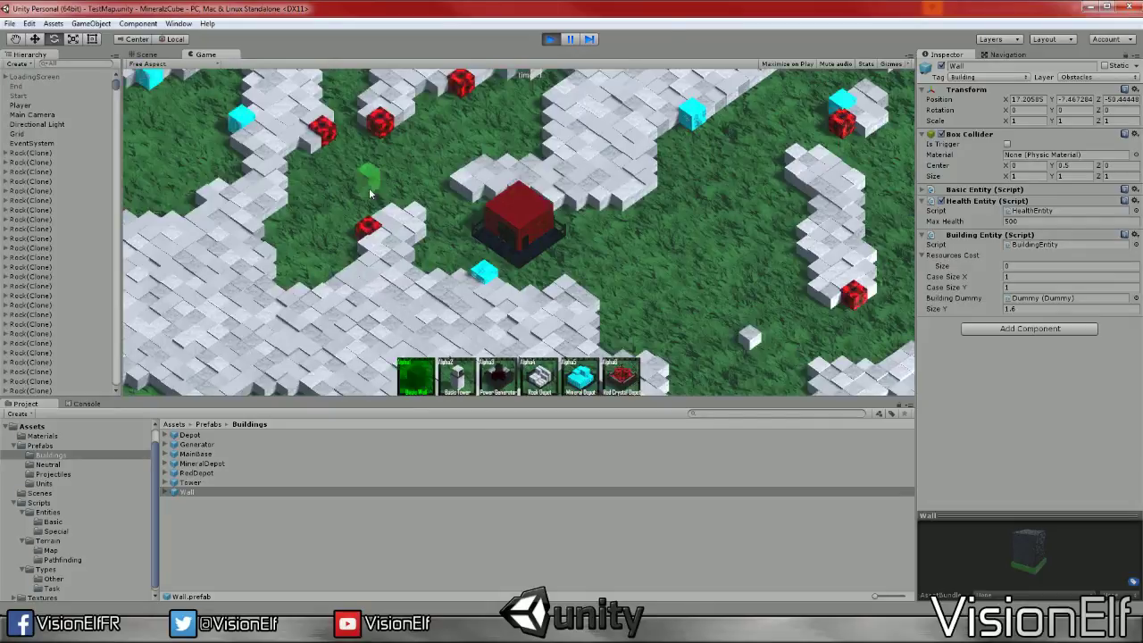
Place a line of Basic Wall blocks on the grass, then pan and zoom the view
drag(371, 193, 345, 133)
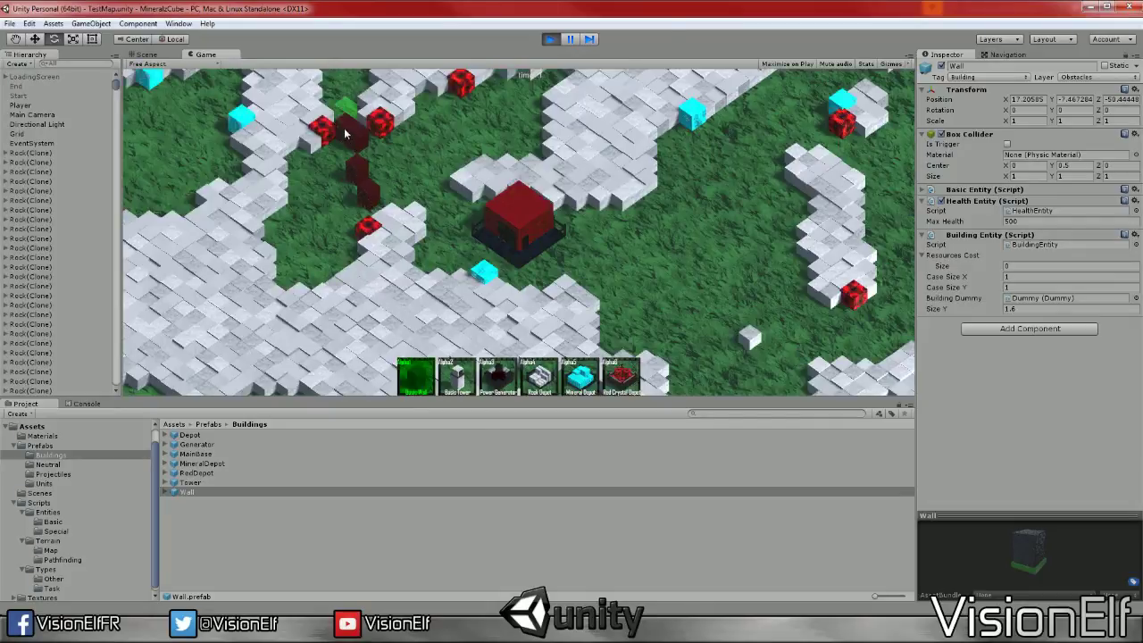
right_click(370, 131)
key(Up)
key(Left)
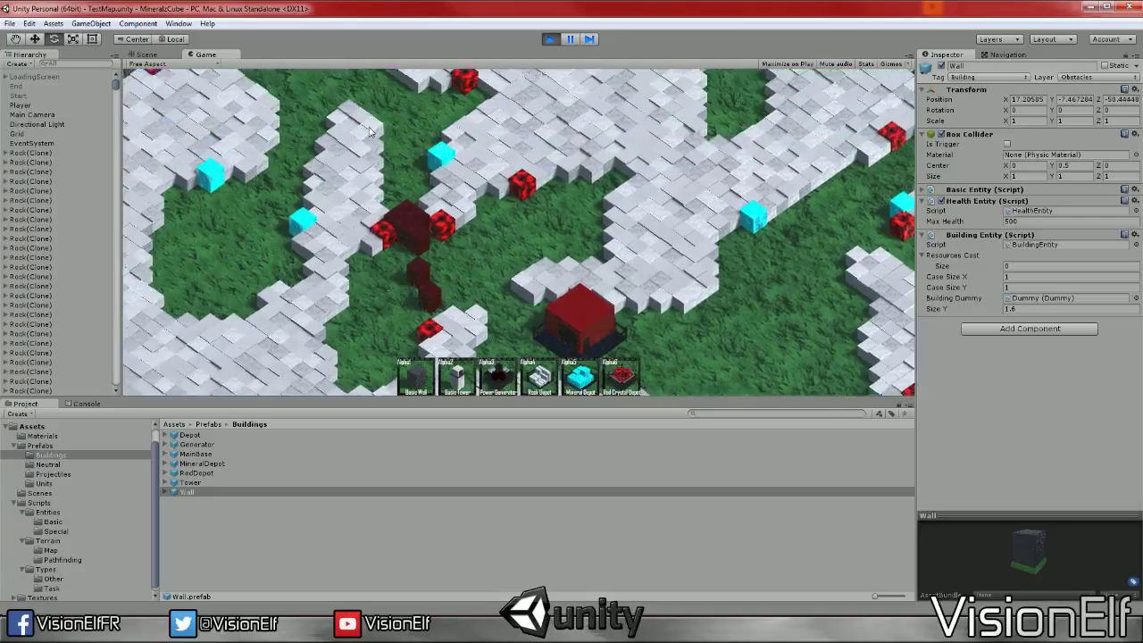
key(Left)
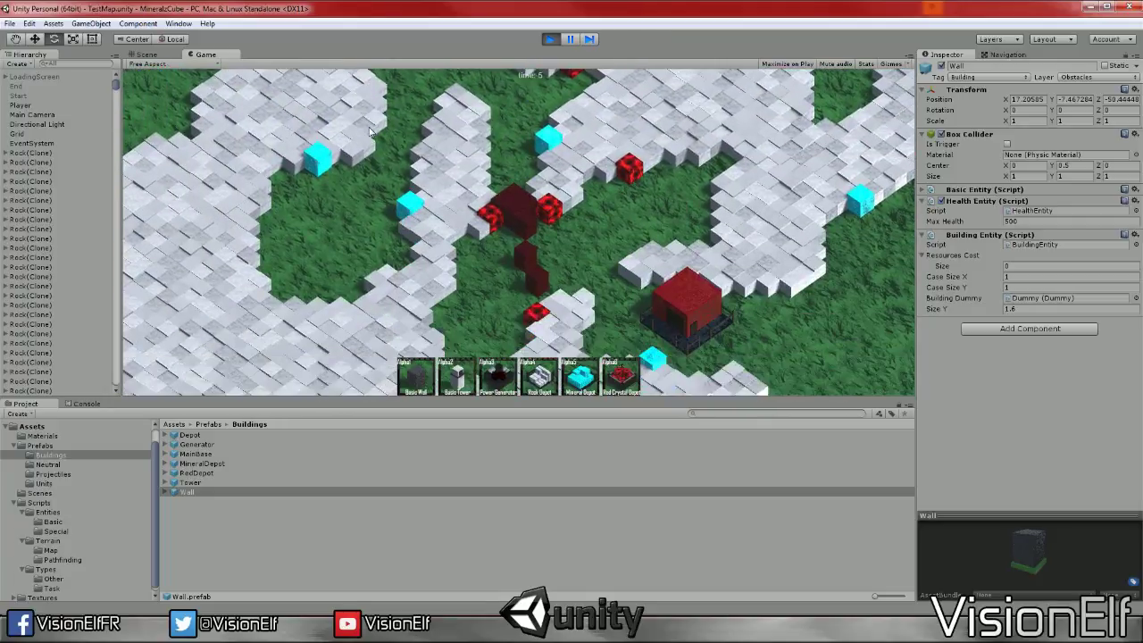
key(Up)
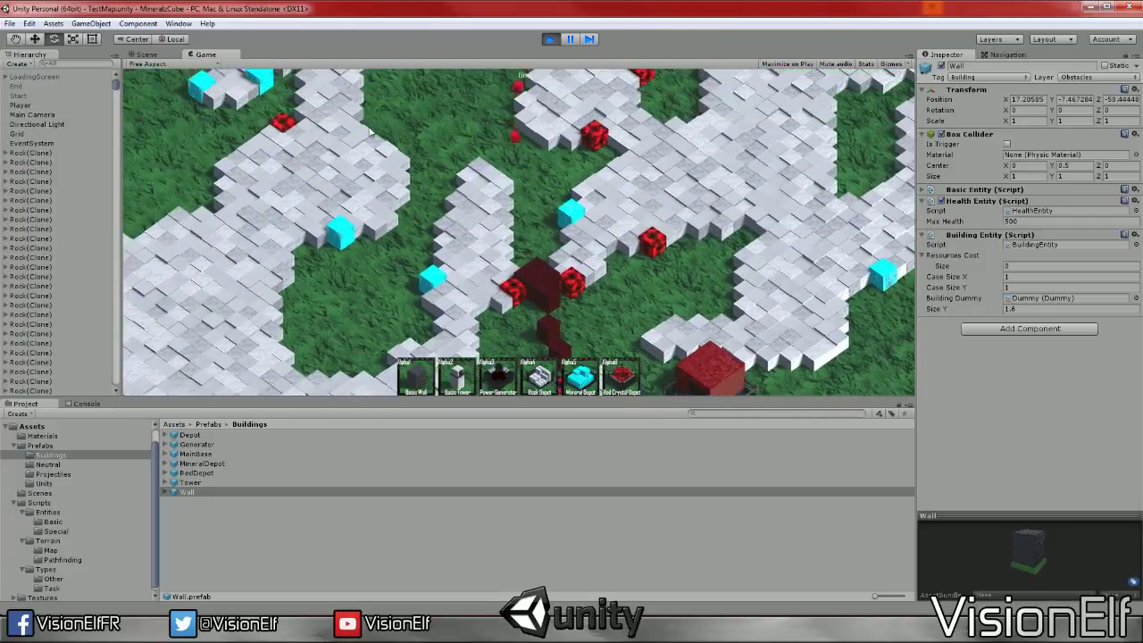
key(Down)
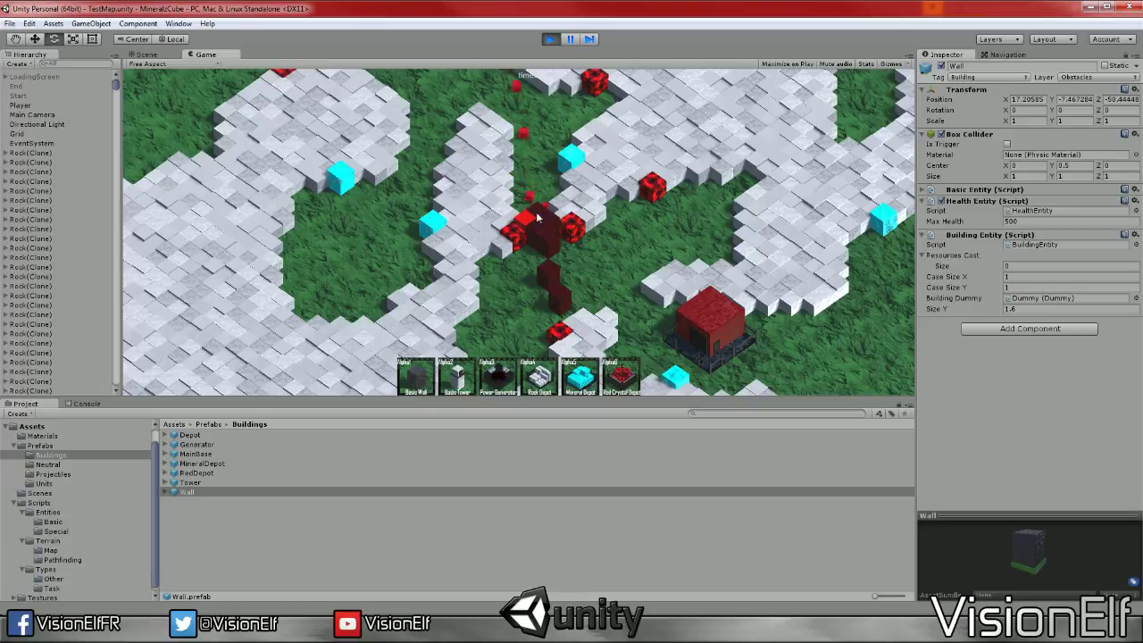
scroll(540, 219, up, 3)
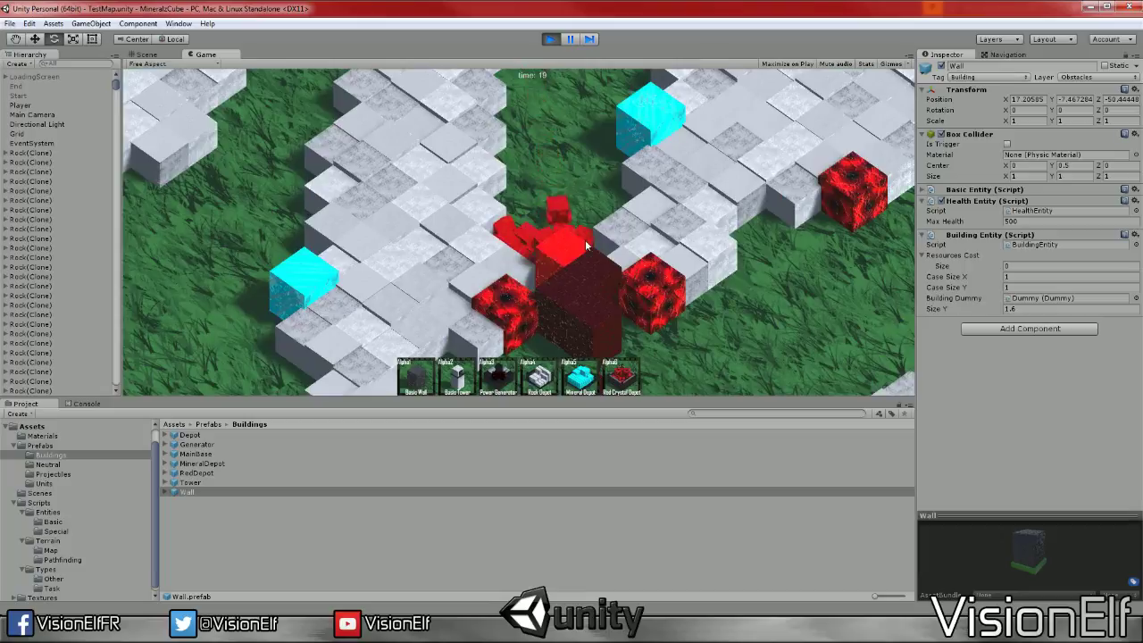
Show the Console output and pan the camera toward the fighting
click(86, 404)
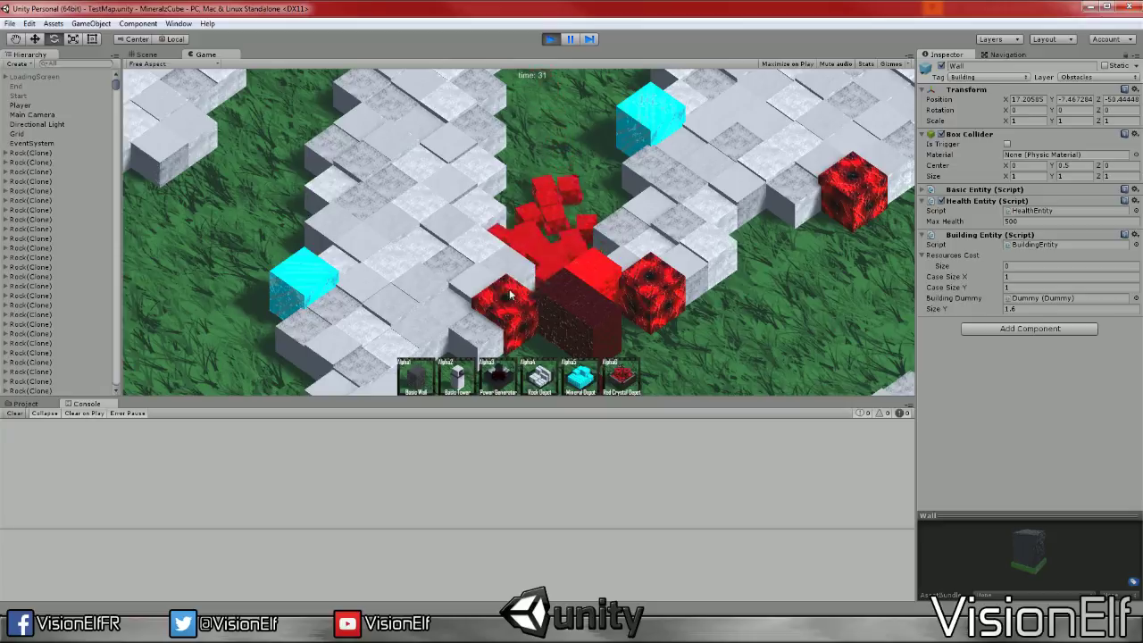
middle_drag(510, 295, 286, 212)
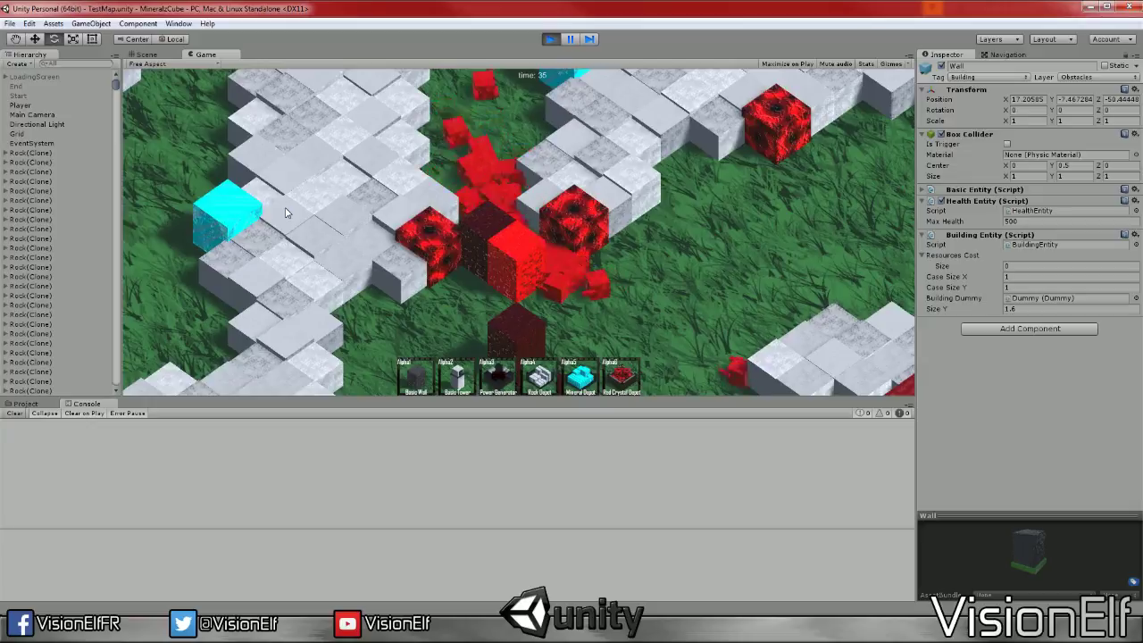
key(s)
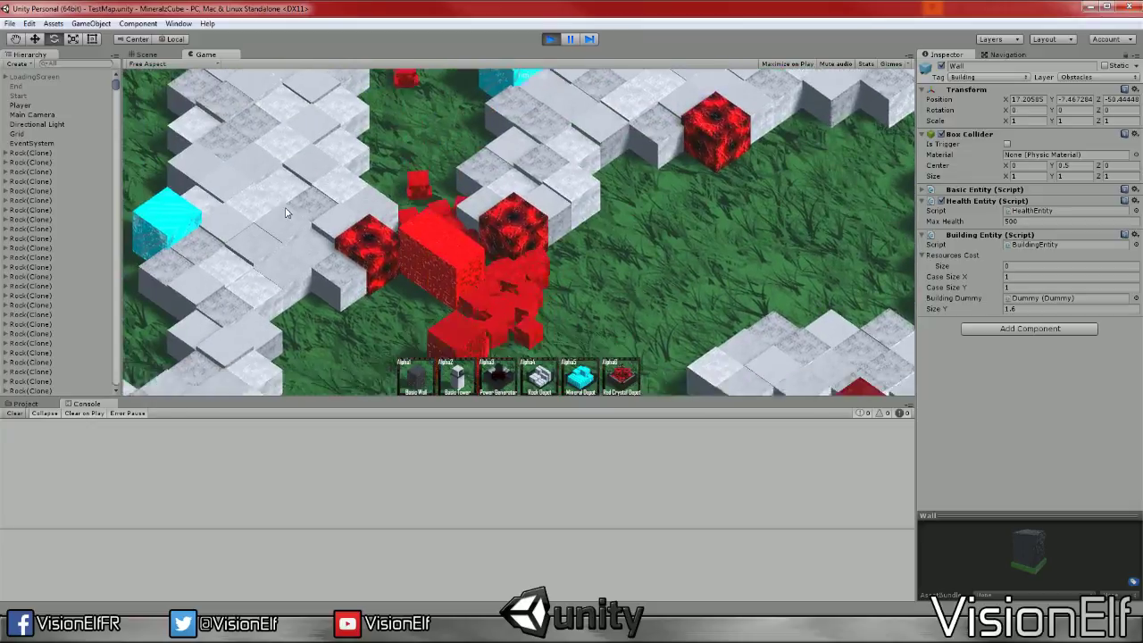
key(s)
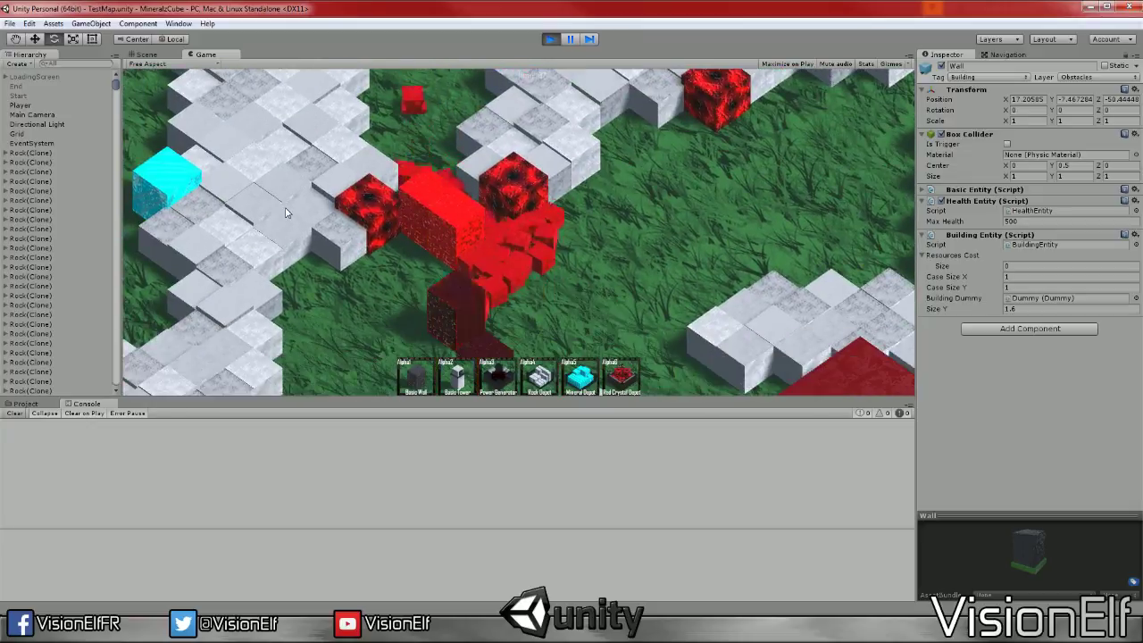
key(s)
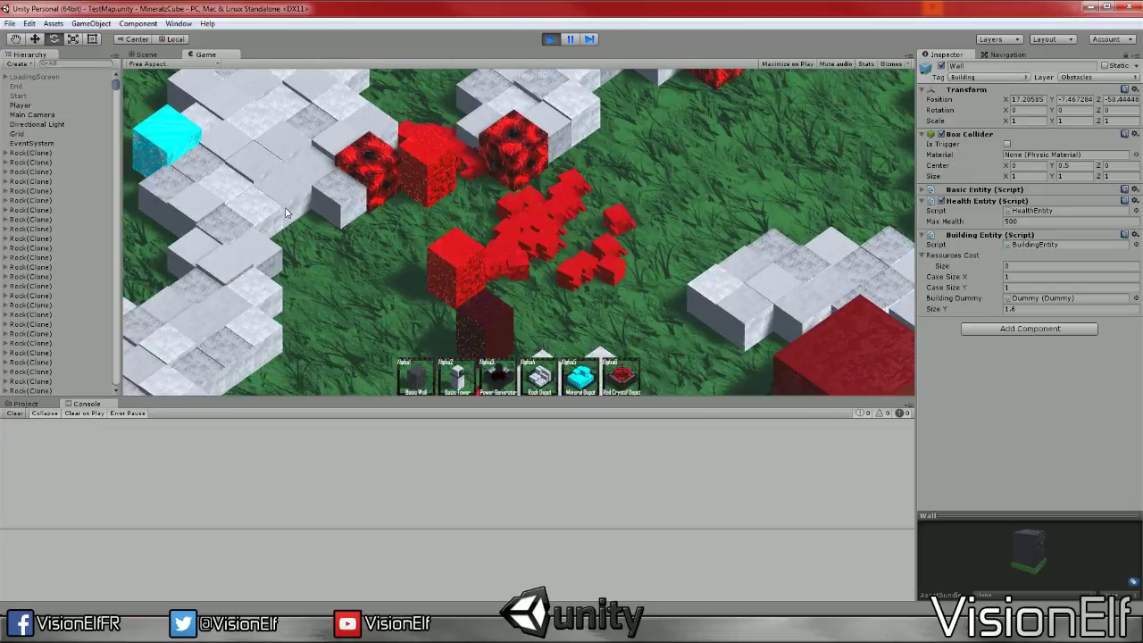
scroll(600, 300, down, 3)
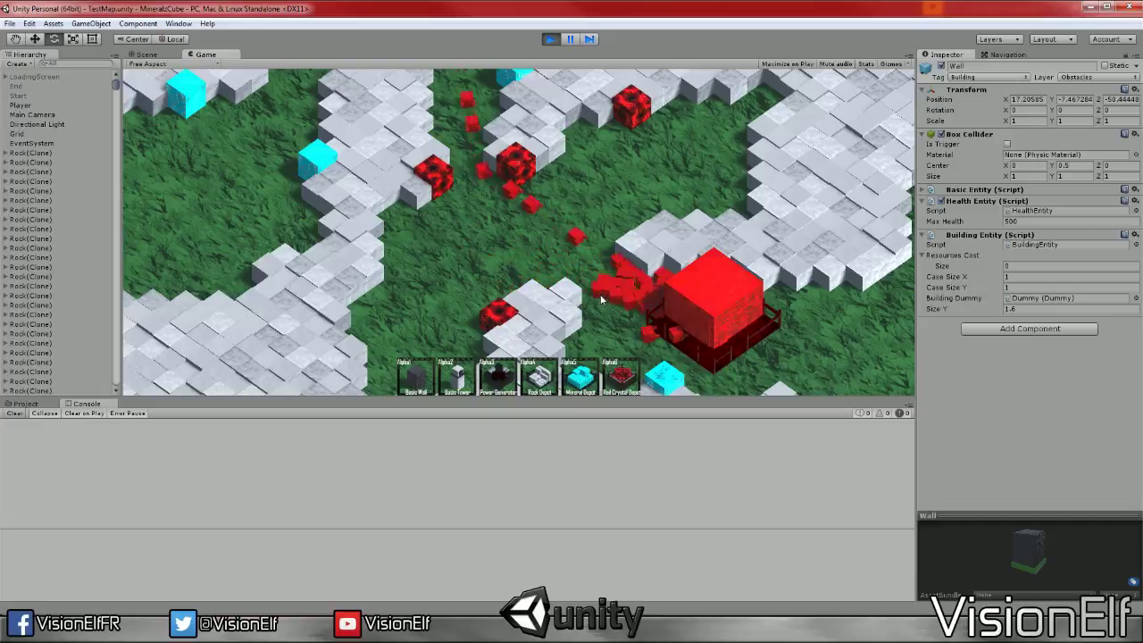
Show the F1 debug stats overlay, pan around the map, then stop the game
key(F1)
key(s)
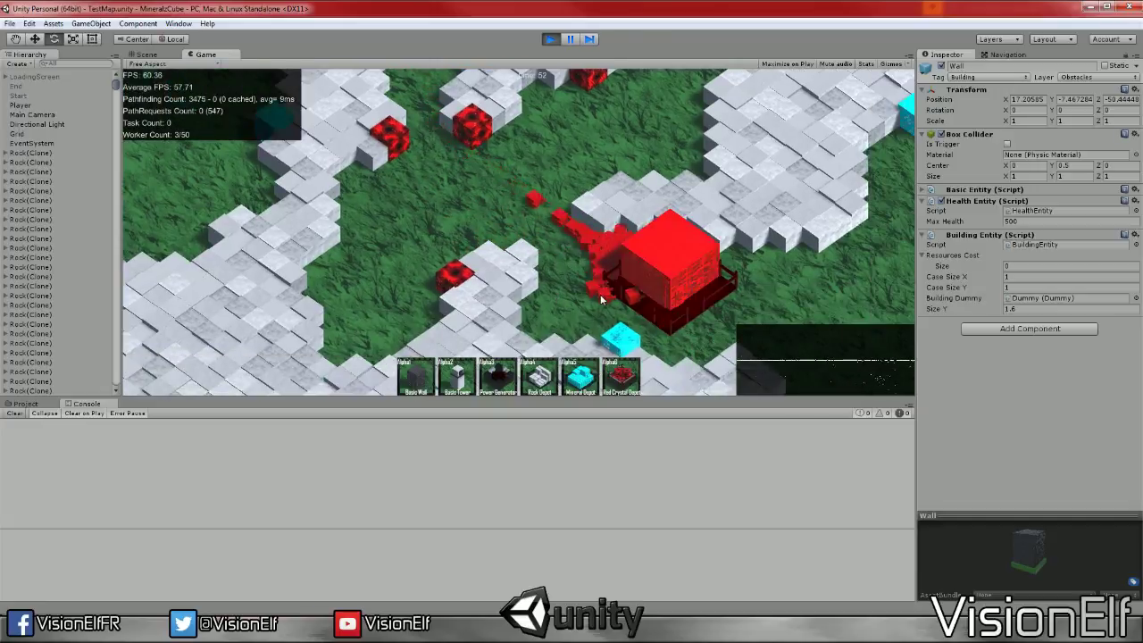
key(a)
key(w)
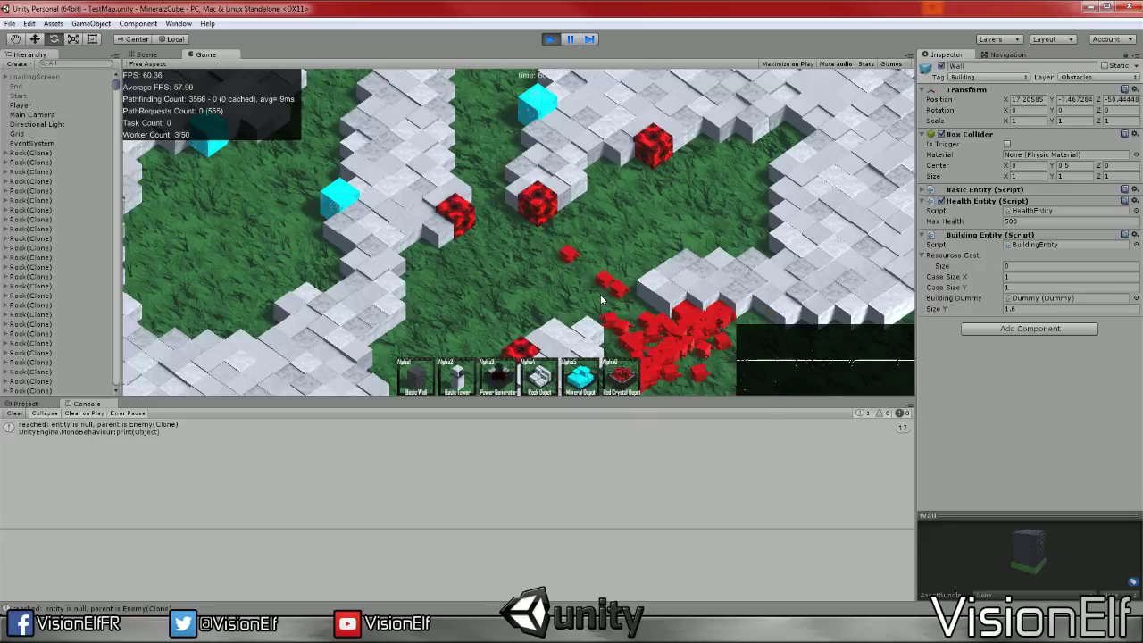
key(s)
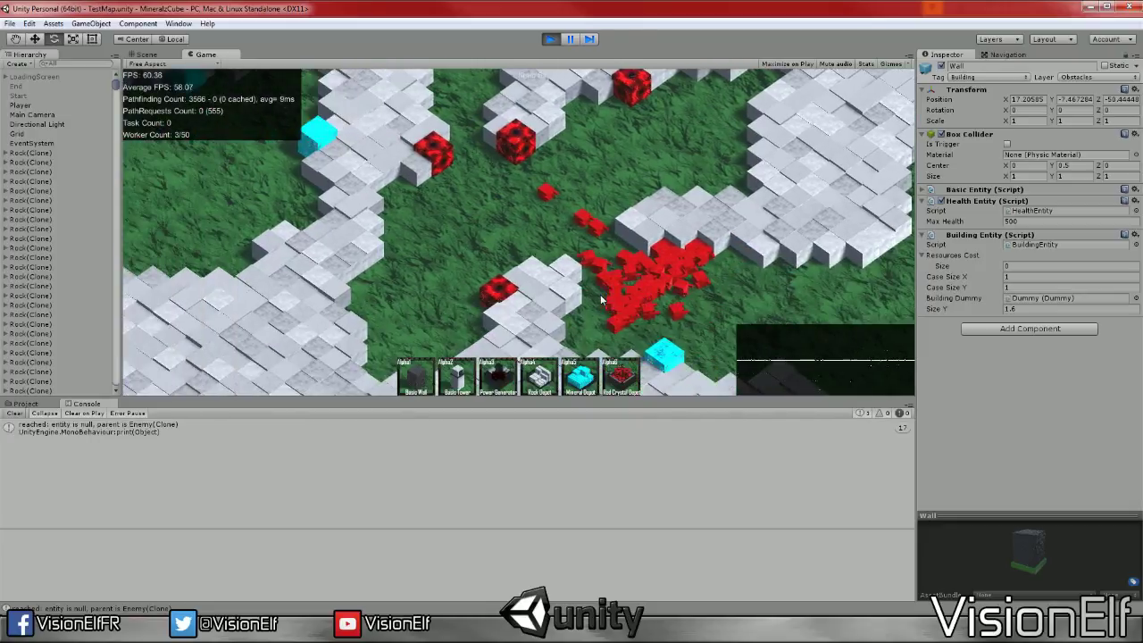
key(s)
key(w)
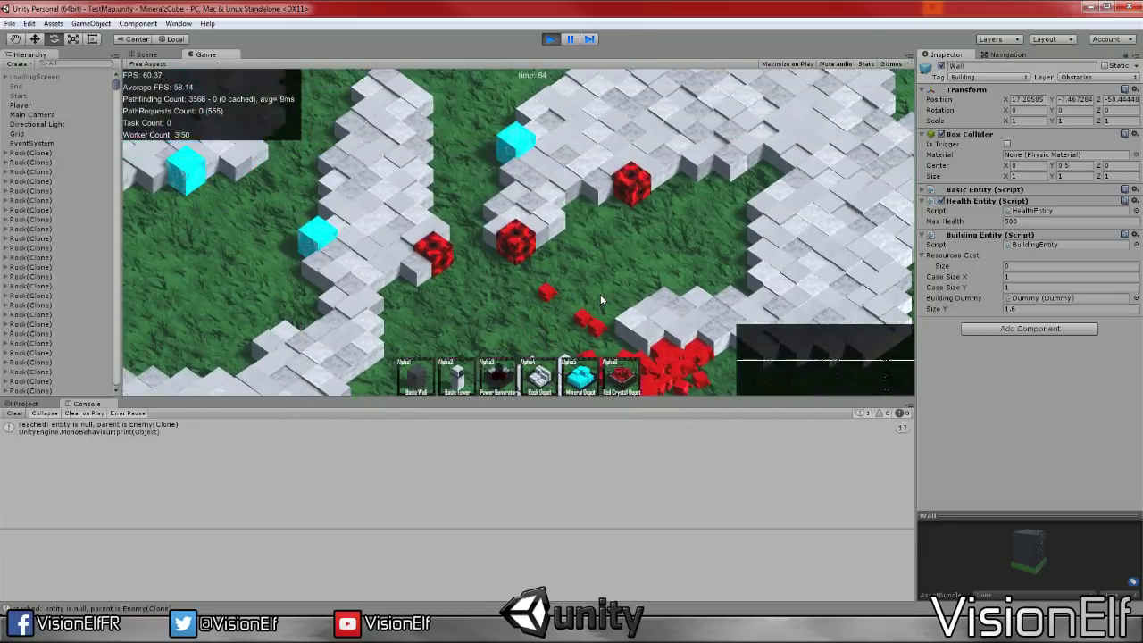
click(550, 39)
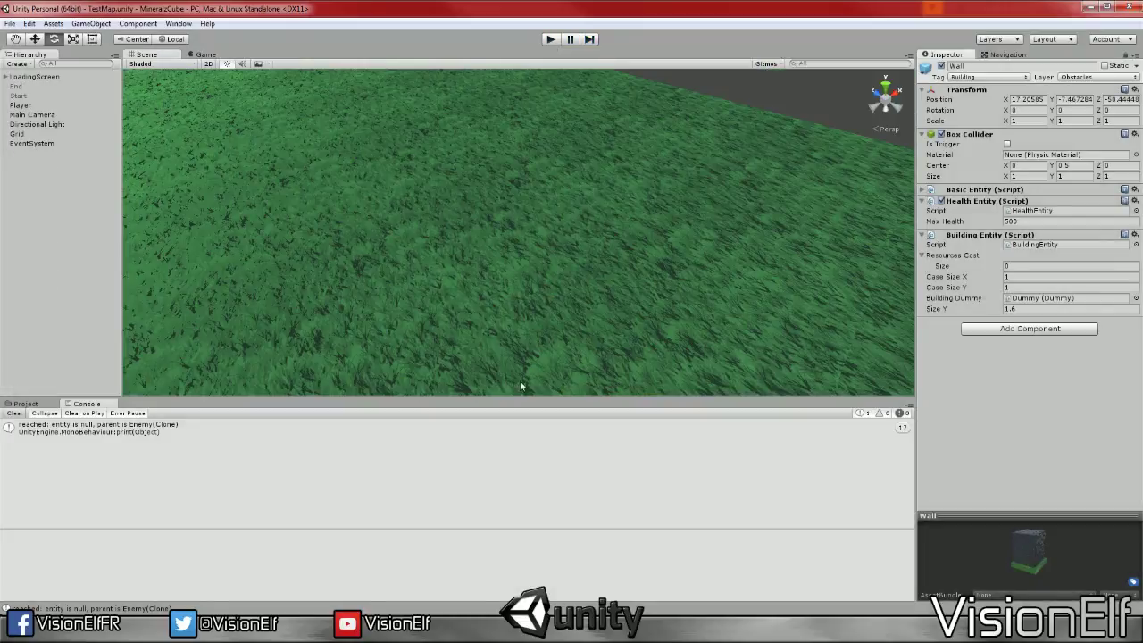
In AttackEntity.cs, highlight targetEntity uses and expand OnTriggerEnter, then return to Unity
key(alt+Tab)
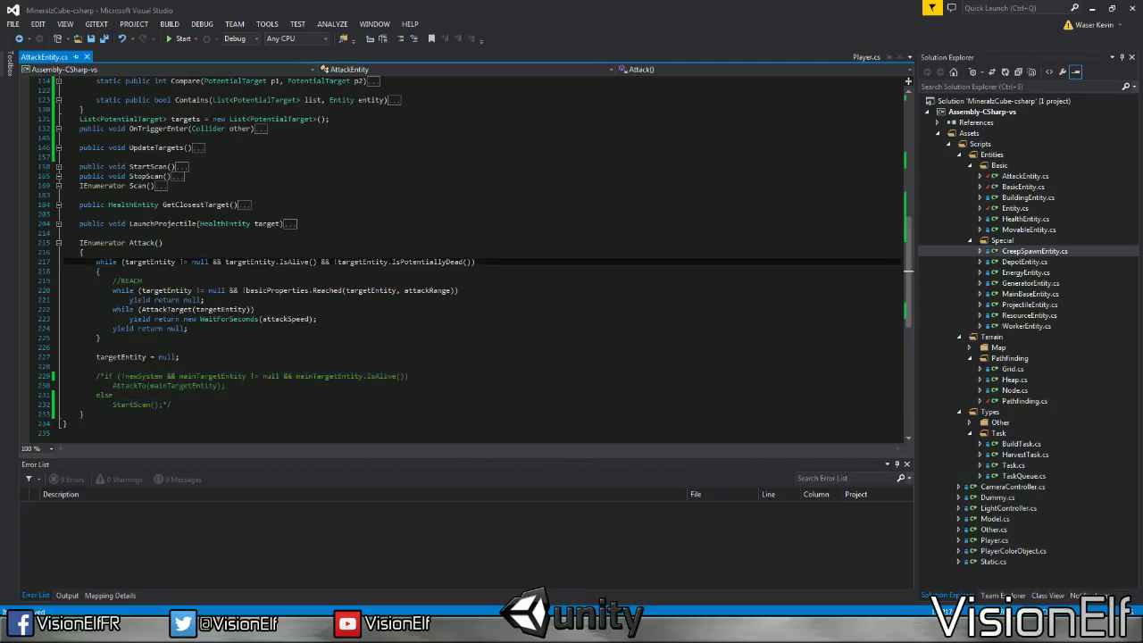
click(384, 262)
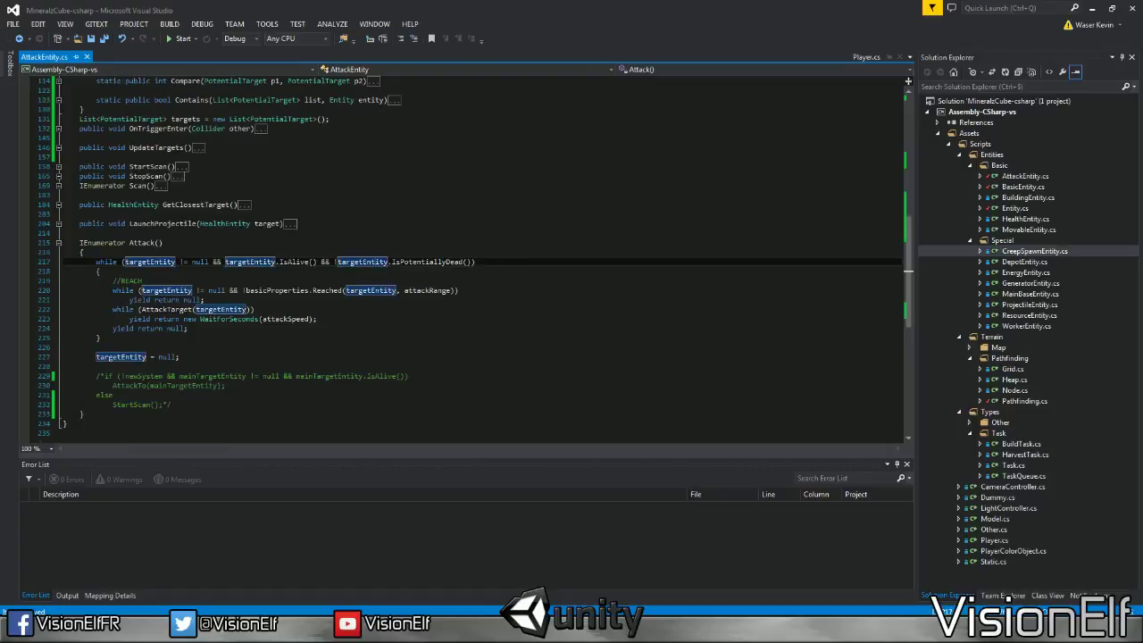
scroll(482, 259, up, 2)
click(58, 186)
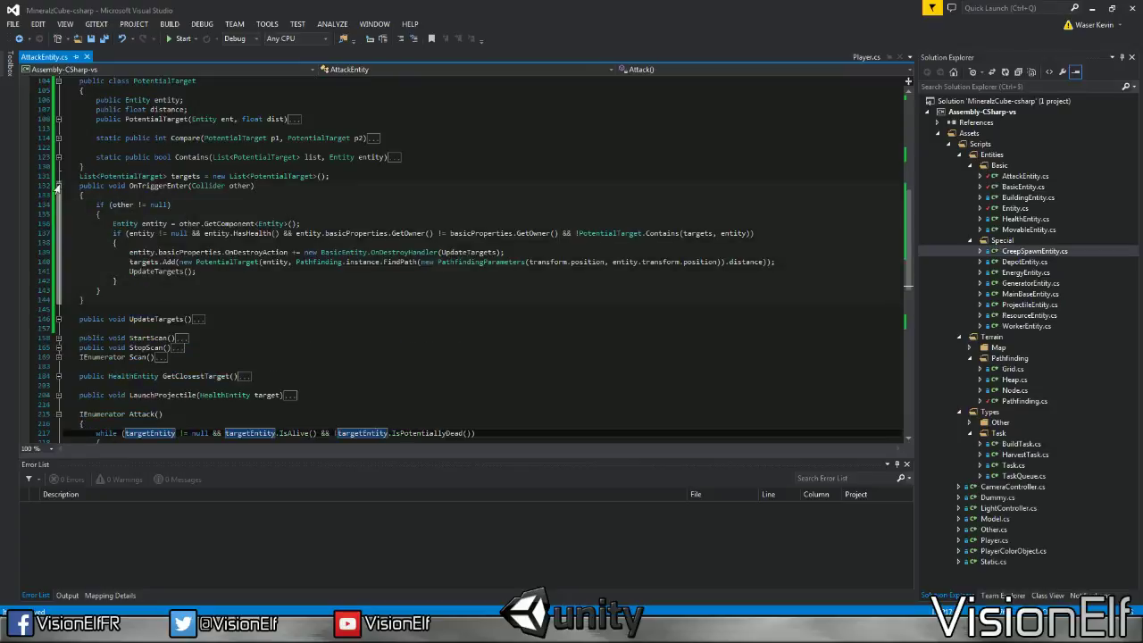
click(82, 166)
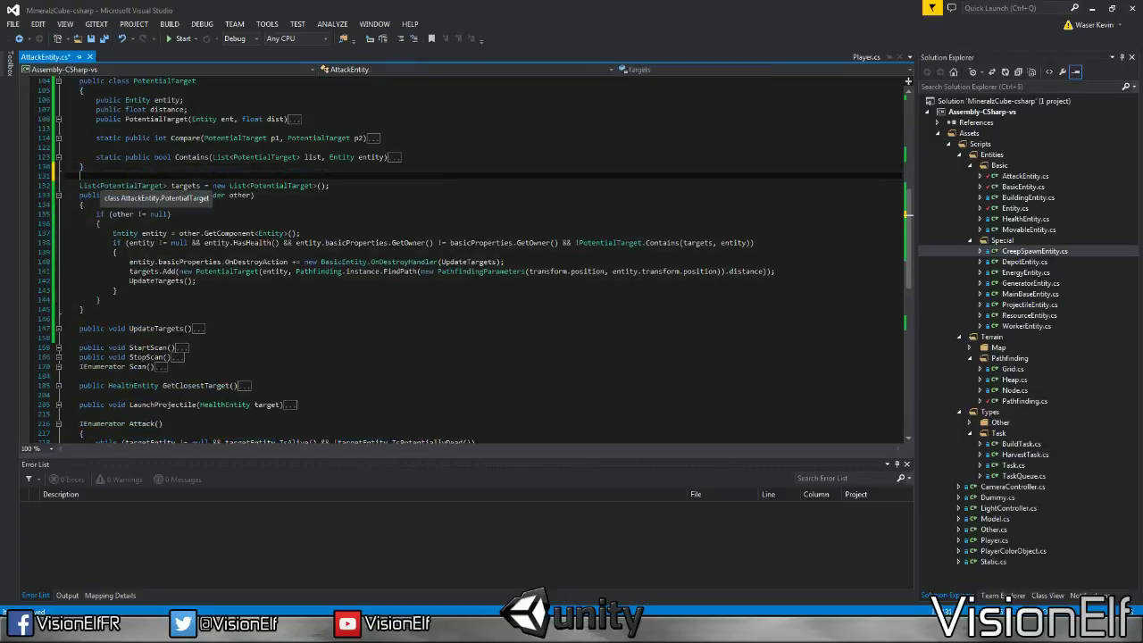
key(alt+Tab)
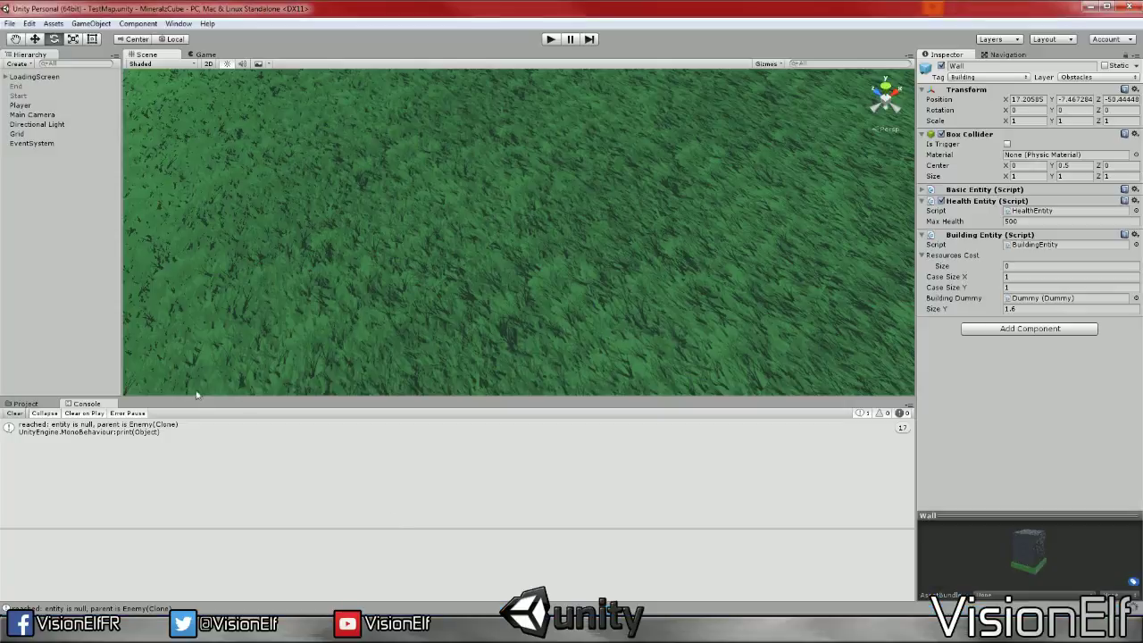
Set the CreepSpawn prefab's Creep Count to 1 in Prefabs/Neutral
click(25, 404)
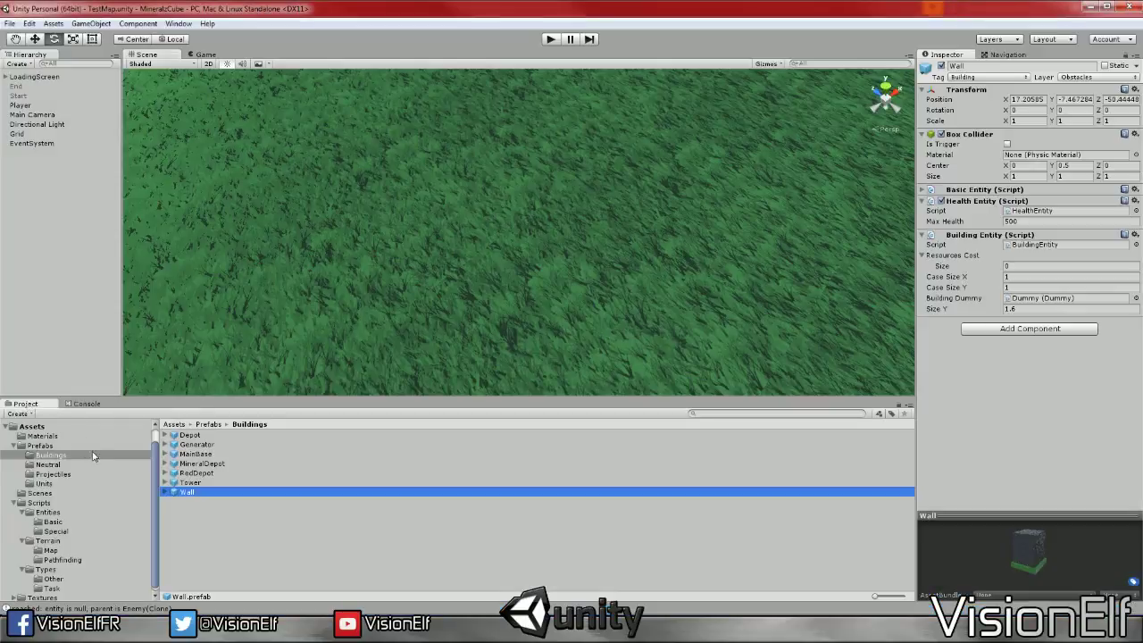
click(48, 465)
click(201, 435)
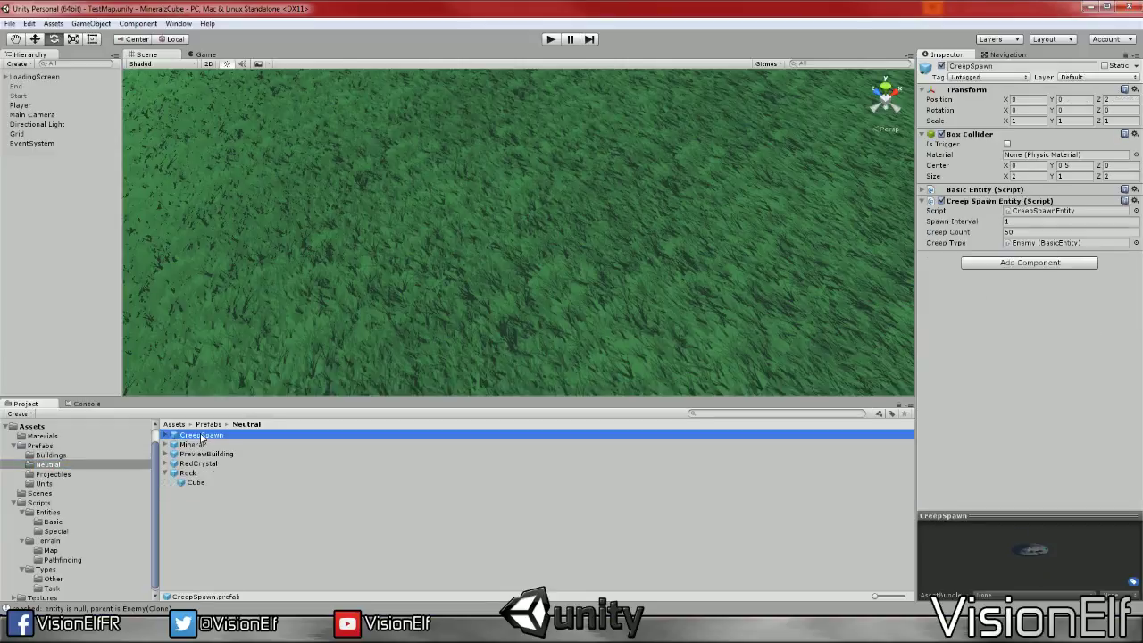
click(1027, 232)
text(1)
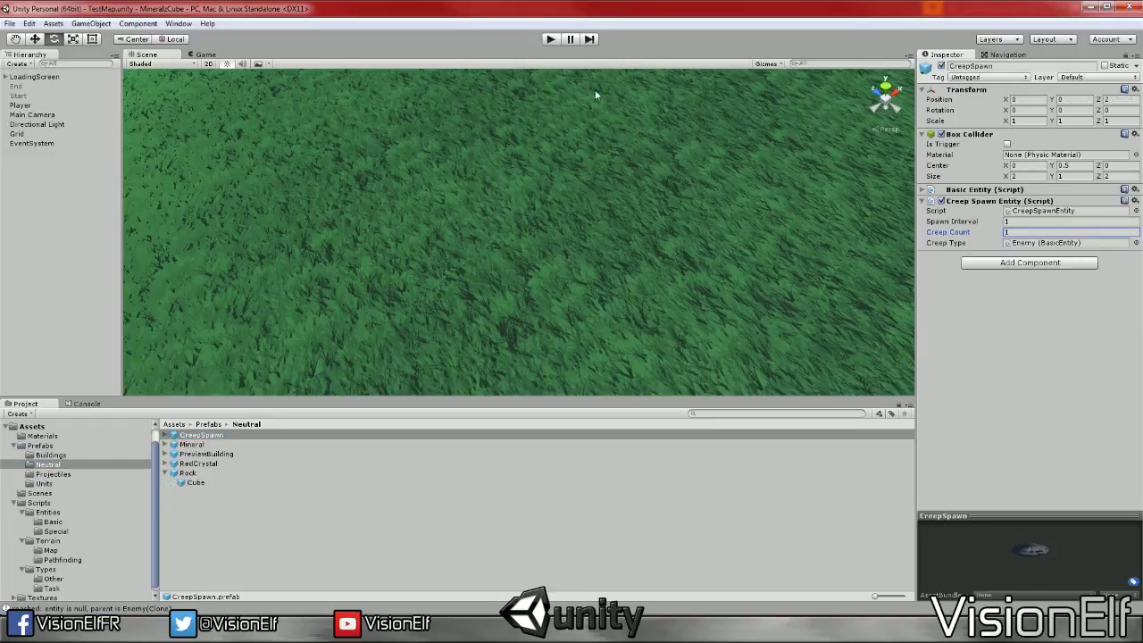
click(94, 474)
Set the Enemy prefab's Speed to 7 in Prefabs/Units and start the game
click(91, 465)
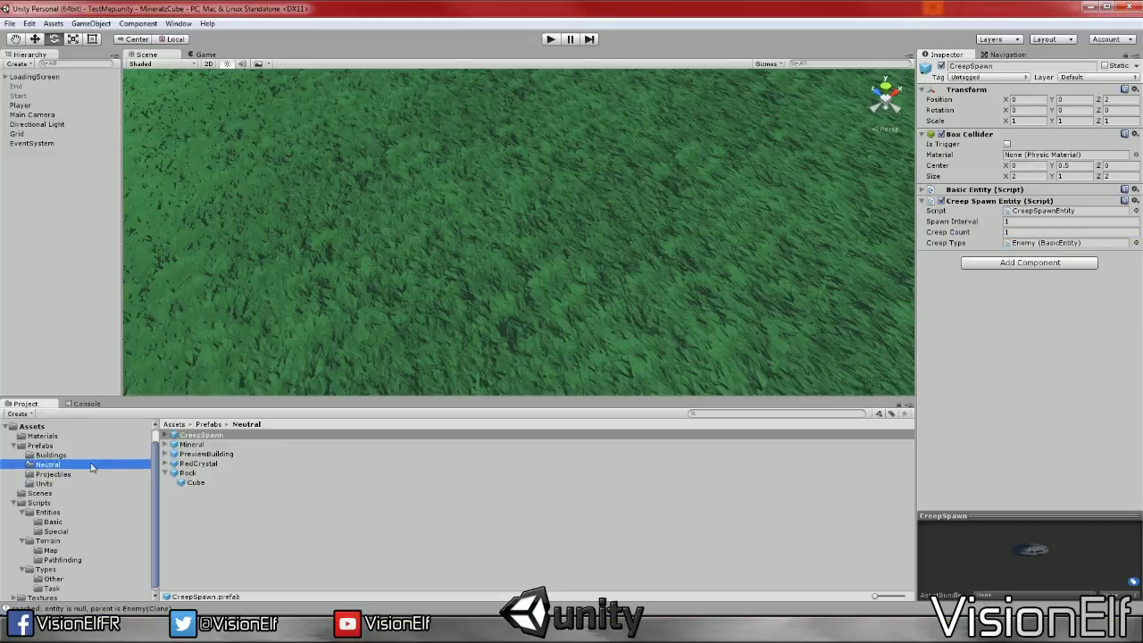
click(84, 474)
click(62, 482)
click(192, 443)
click(250, 434)
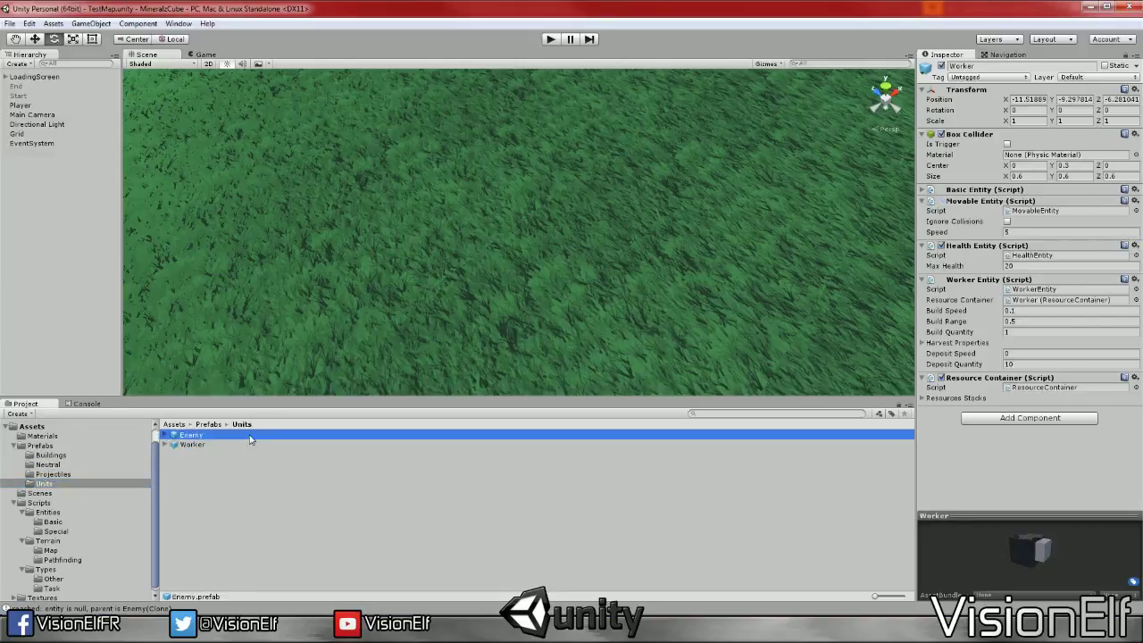
click(1062, 232)
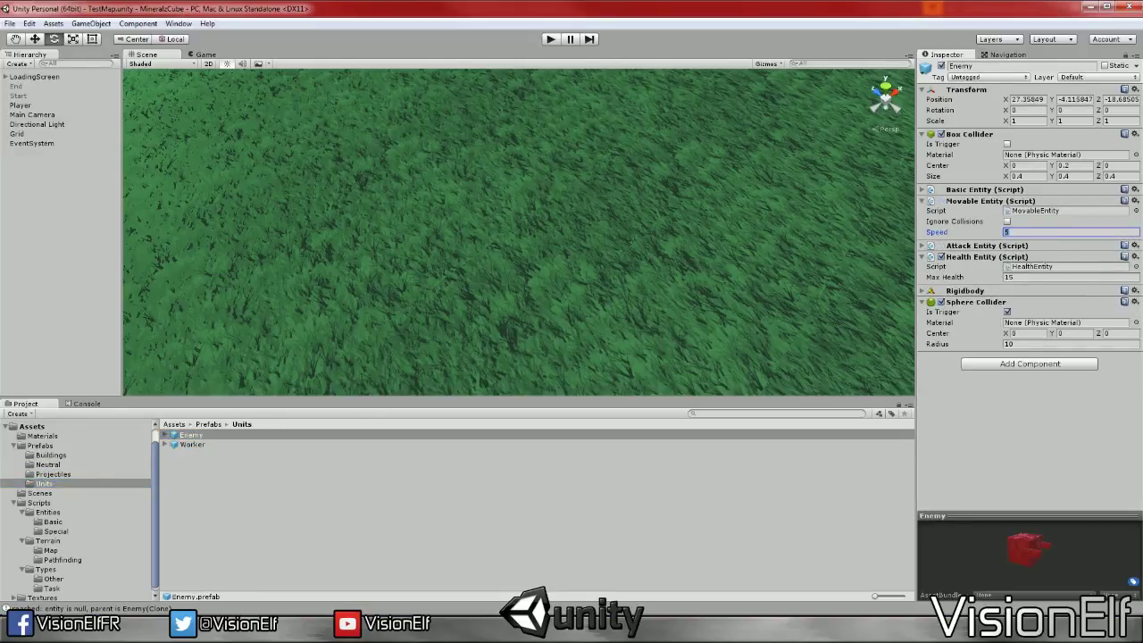
text(7)
click(551, 39)
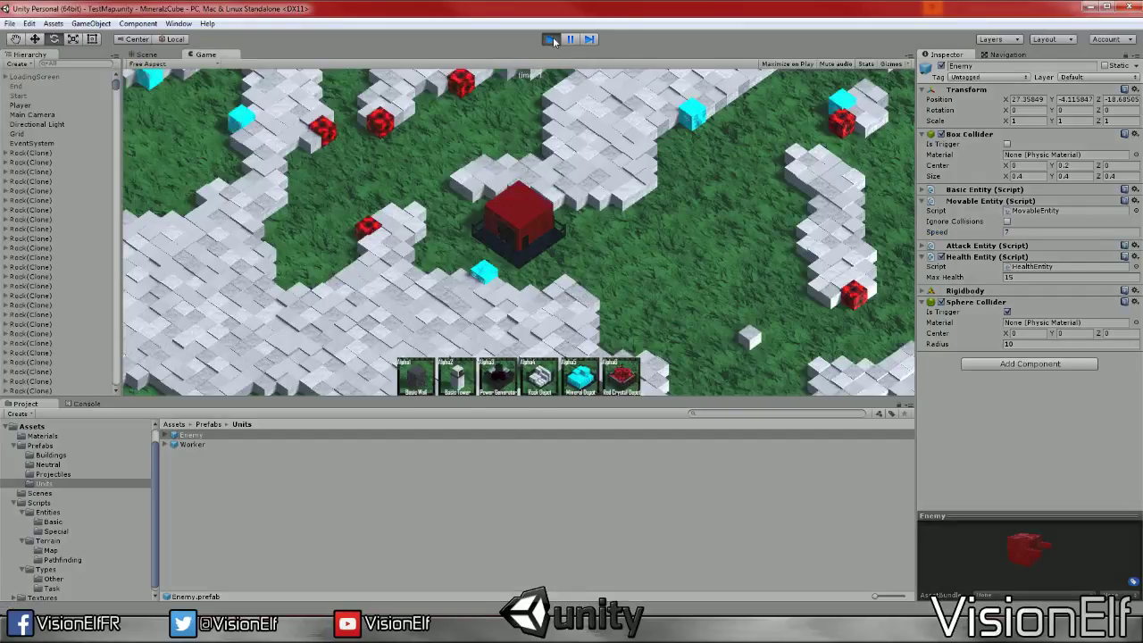
Pick the basic wall, then pan and zoom across the running map to inspect the red enemy cubes
key(1)
key(w)
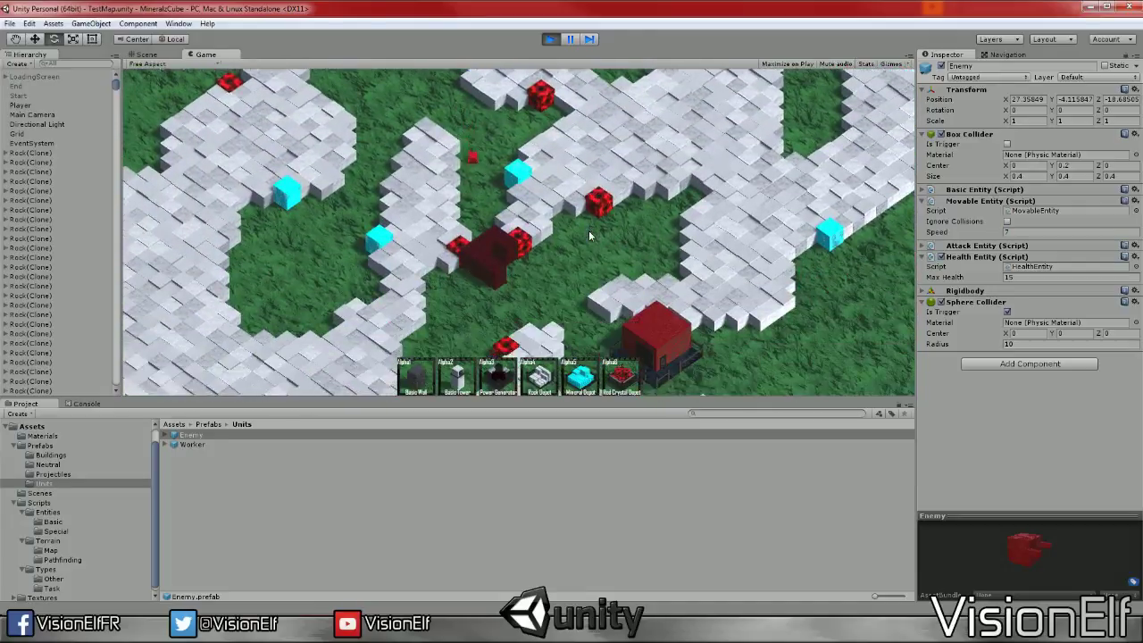
scroll(590, 236, up, 4)
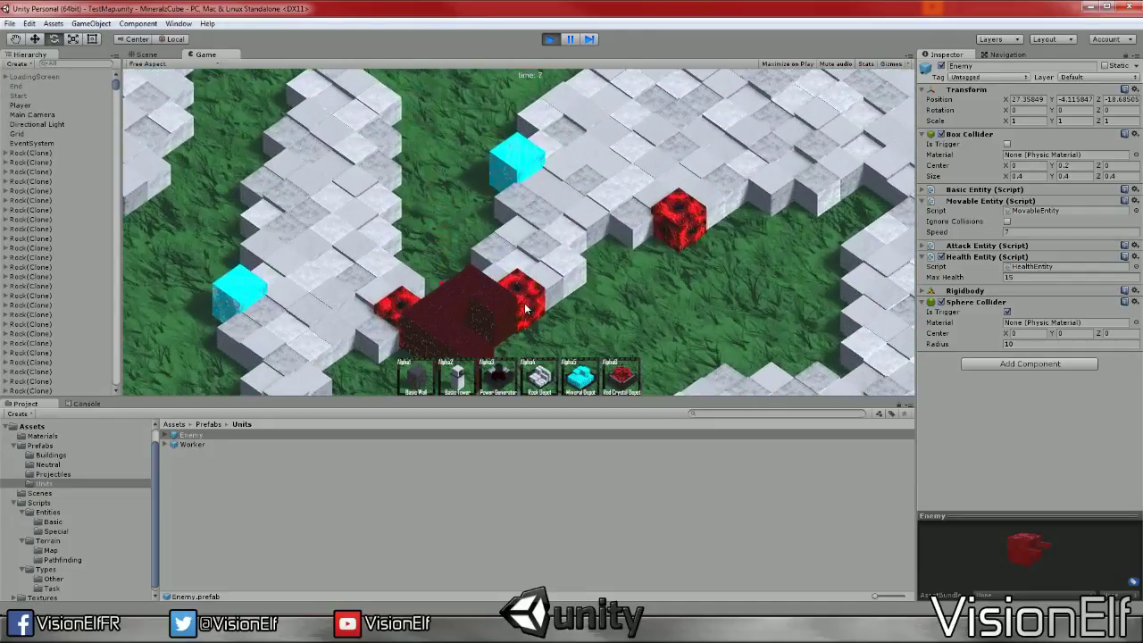
key(s)
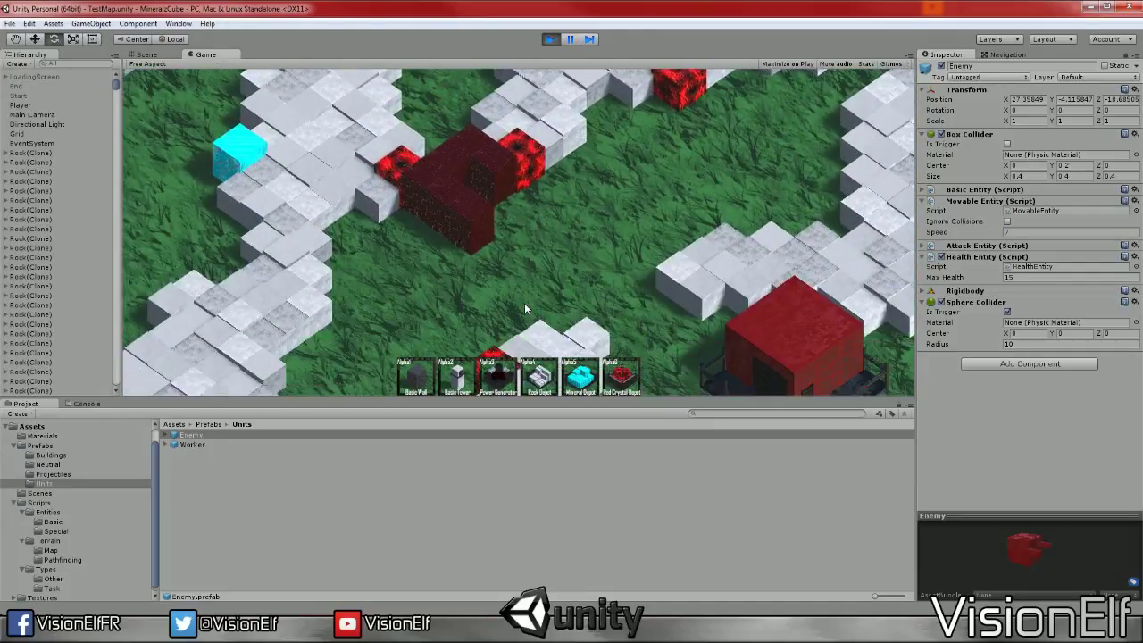
click(148, 54)
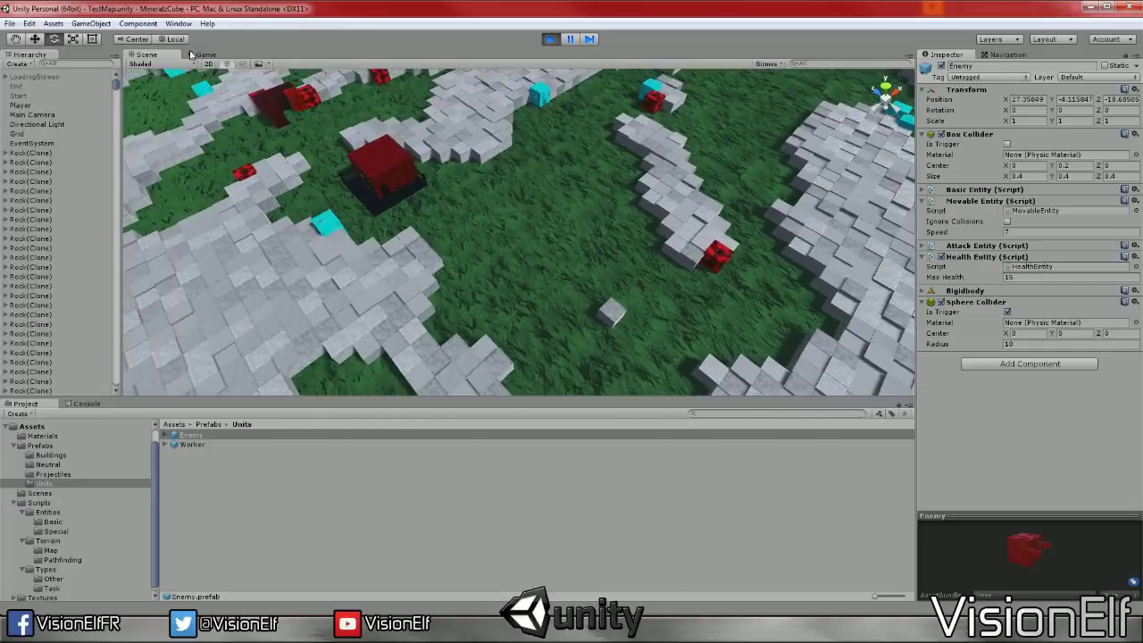
click(204, 54)
scroll(329, 203, up, 3)
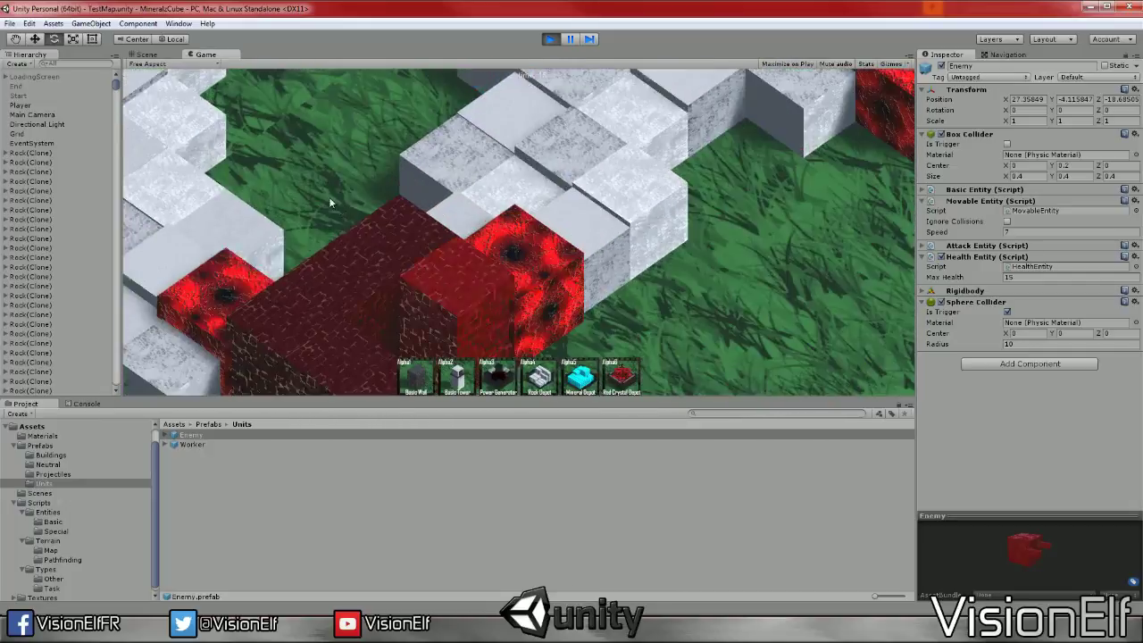
Stop the running game and expand the UpdateTargets body in AttackEntity.cs
key(s)
key(w)
click(551, 39)
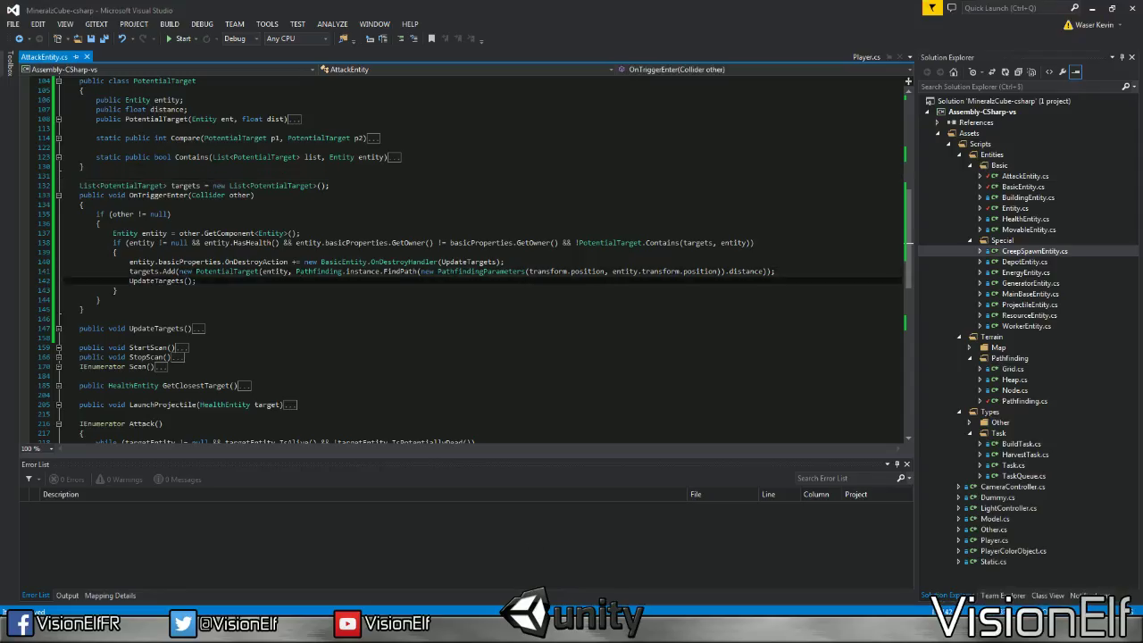
click(58, 328)
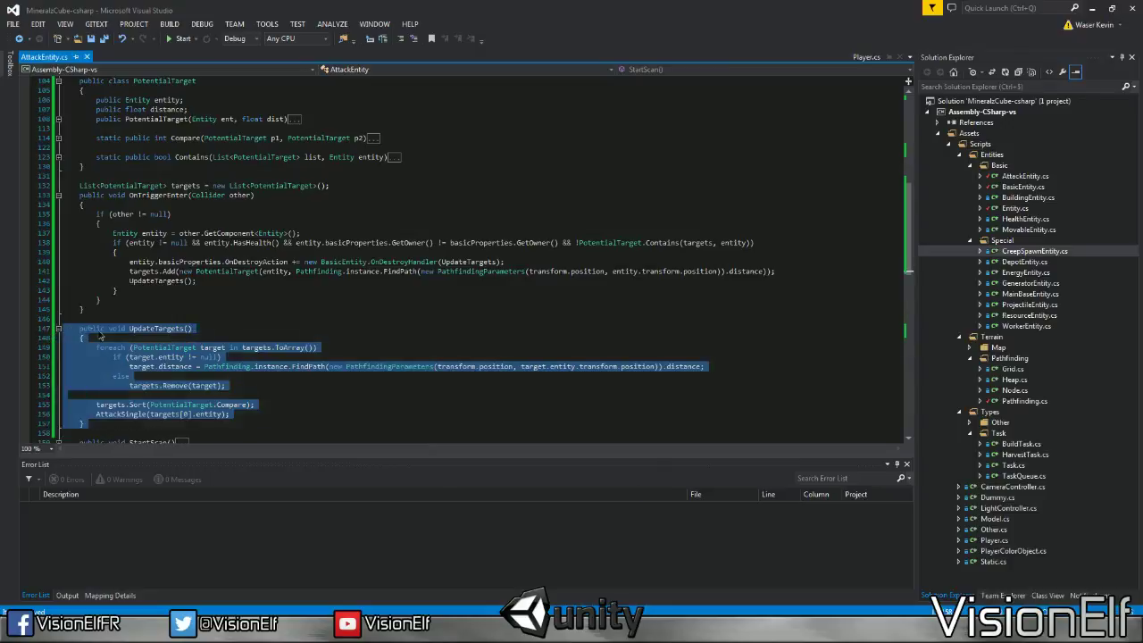
scroll(54, 332, down, 3)
scroll(54, 332, up, 3)
scroll(482, 259, up, 3)
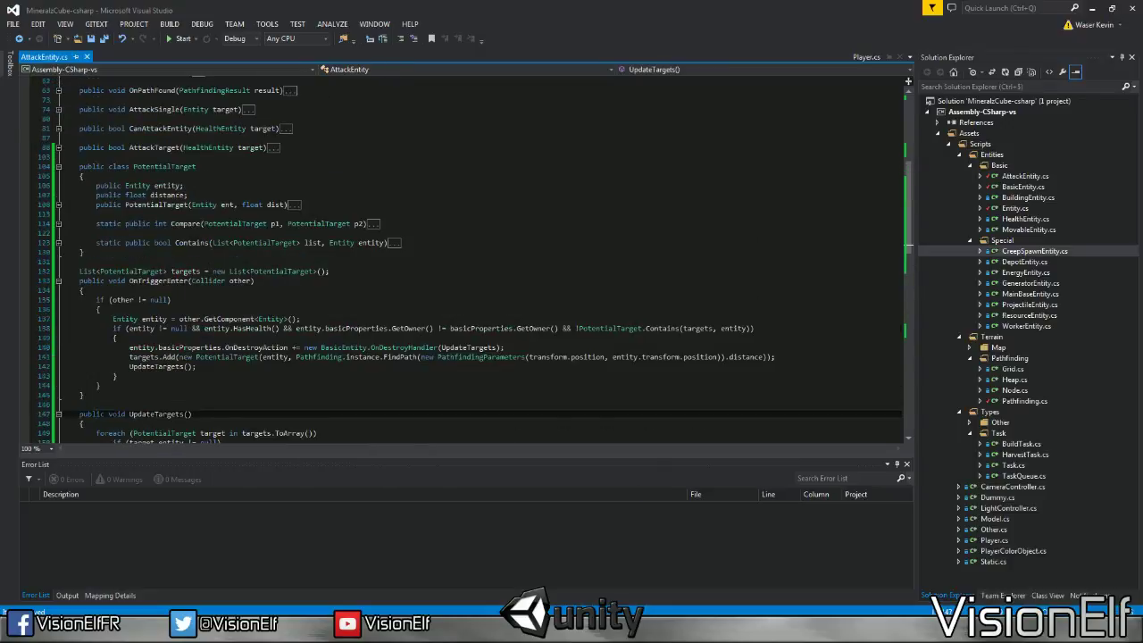
Collapse PotentialTarget, OnTriggerEnter, UpdateTargets and the Attack coroutine, and peek at AttackTarget
click(58, 167)
click(58, 194)
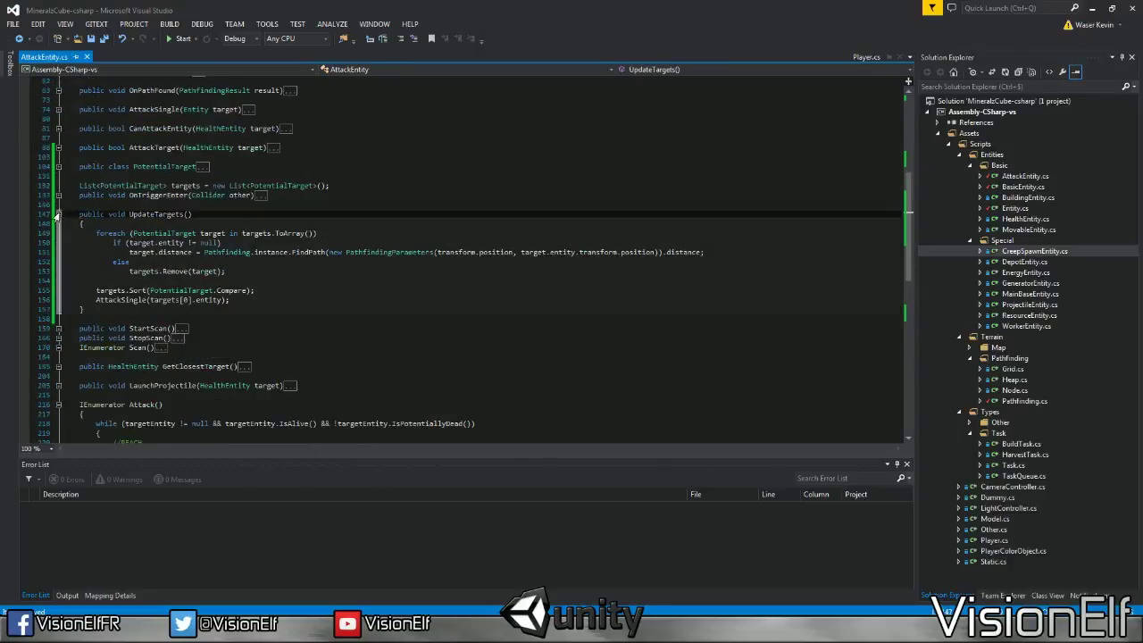
click(58, 214)
scroll(104, 128, down, 3)
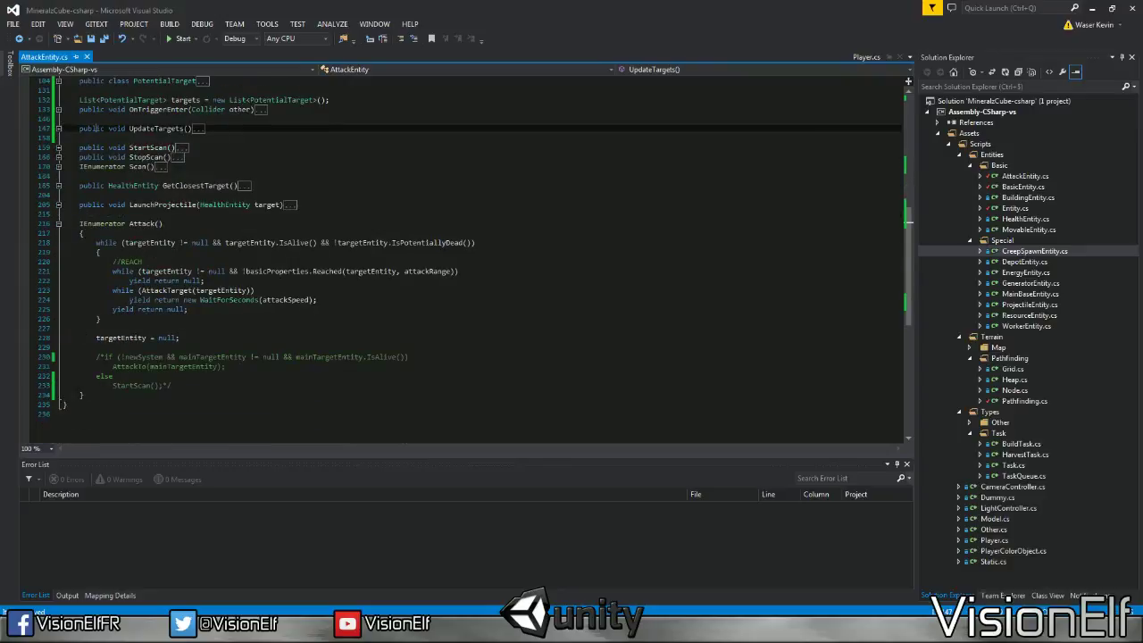
click(58, 223)
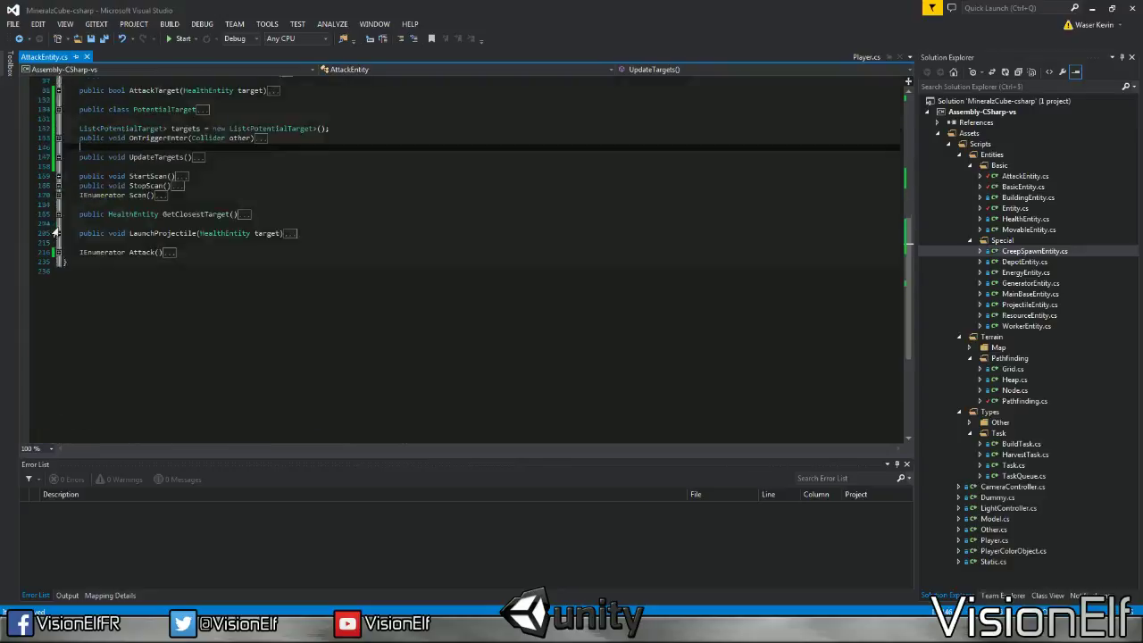
scroll(44, 163, up, 4)
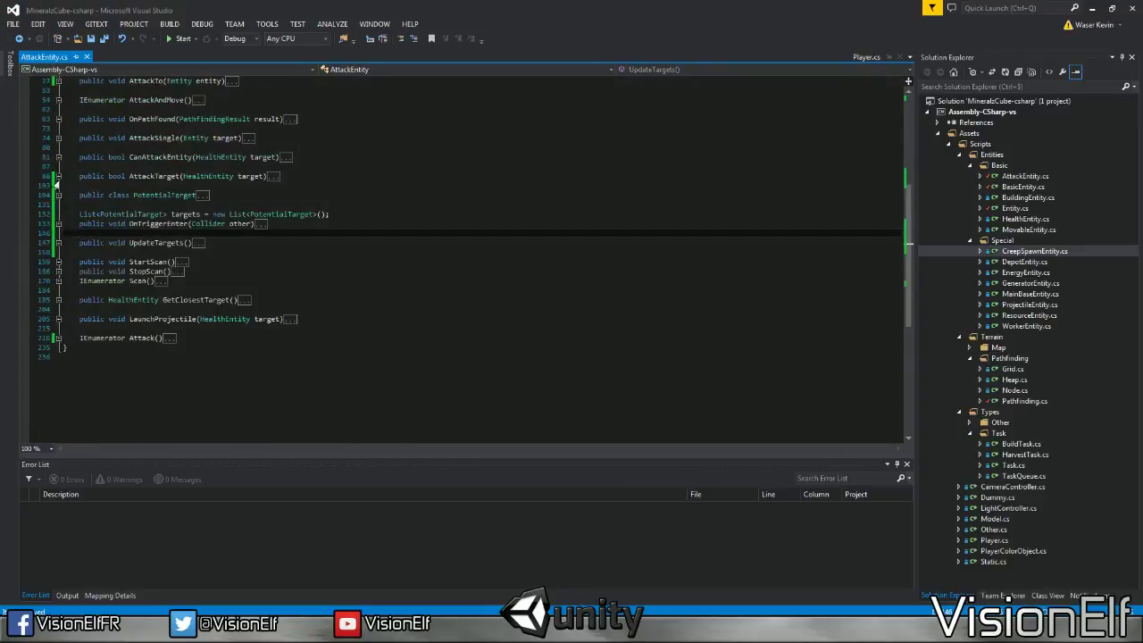
click(57, 176)
click(57, 177)
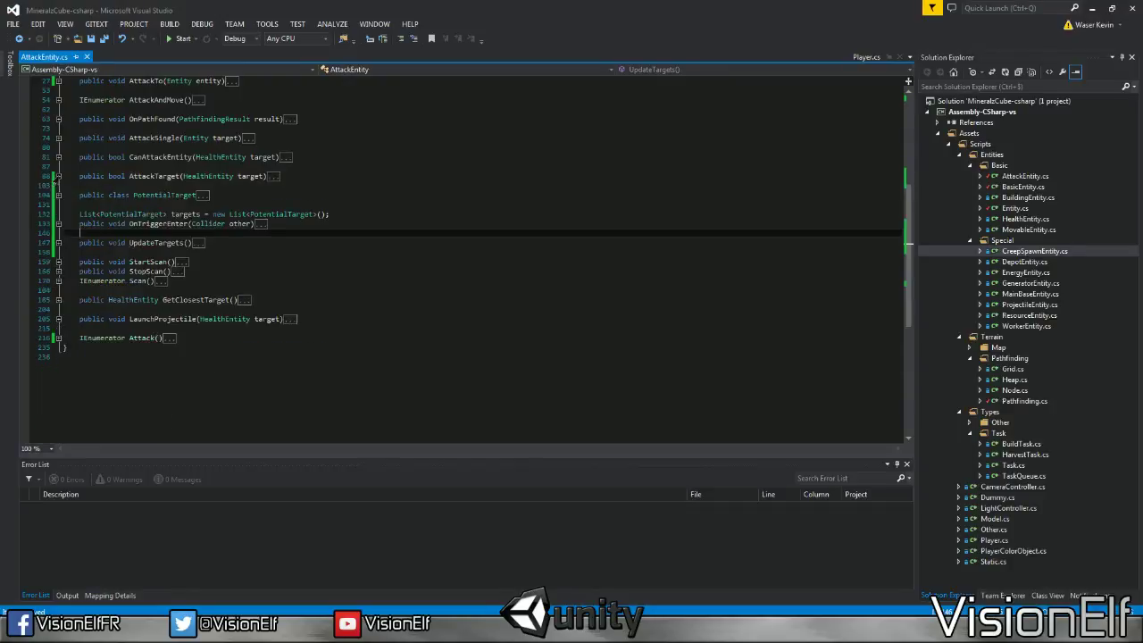
Expand AttackSingle to review its body, then fold it back up
click(58, 137)
click(154, 138)
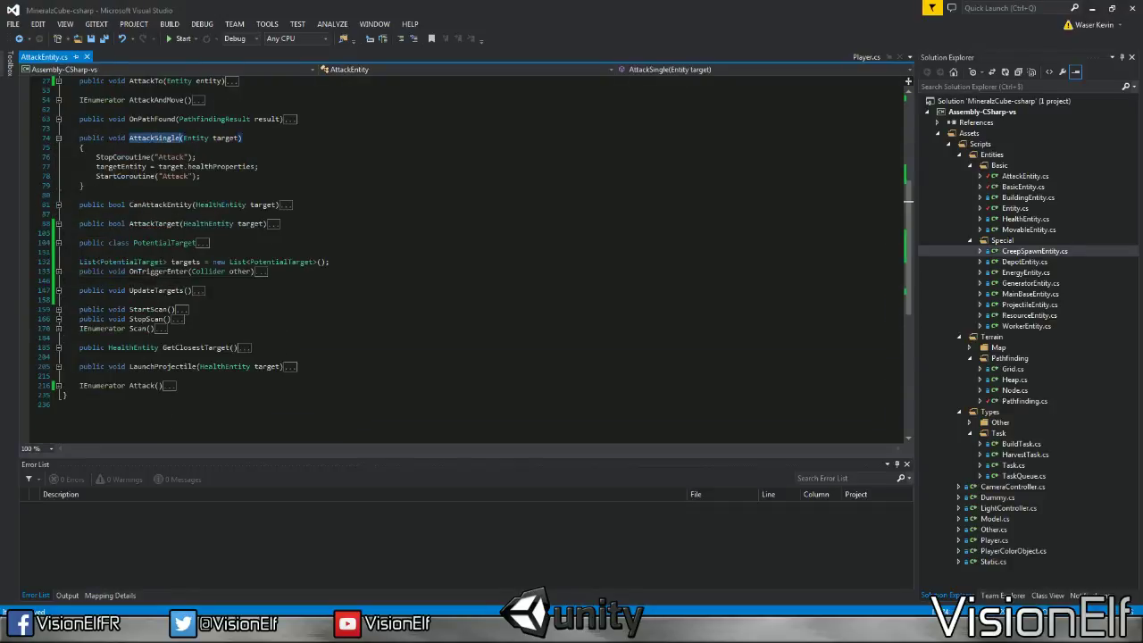
click(79, 128)
key(Down)
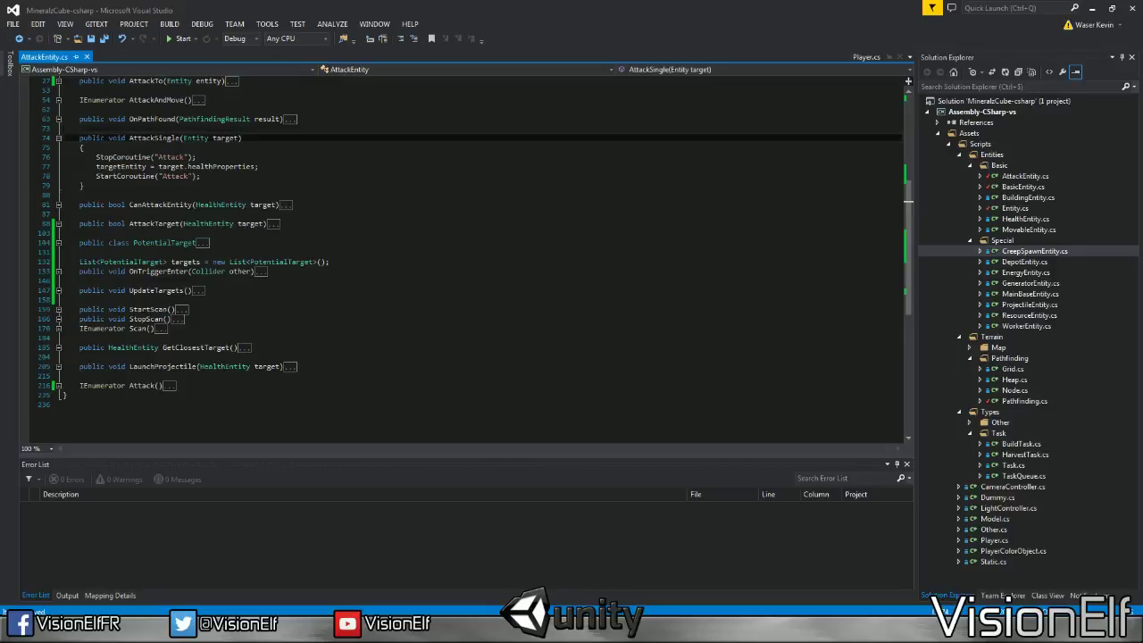
key(Down)
key(Down)
key(shift+Down)
key(shift+Down)
key(shift+Down)
key(Down)
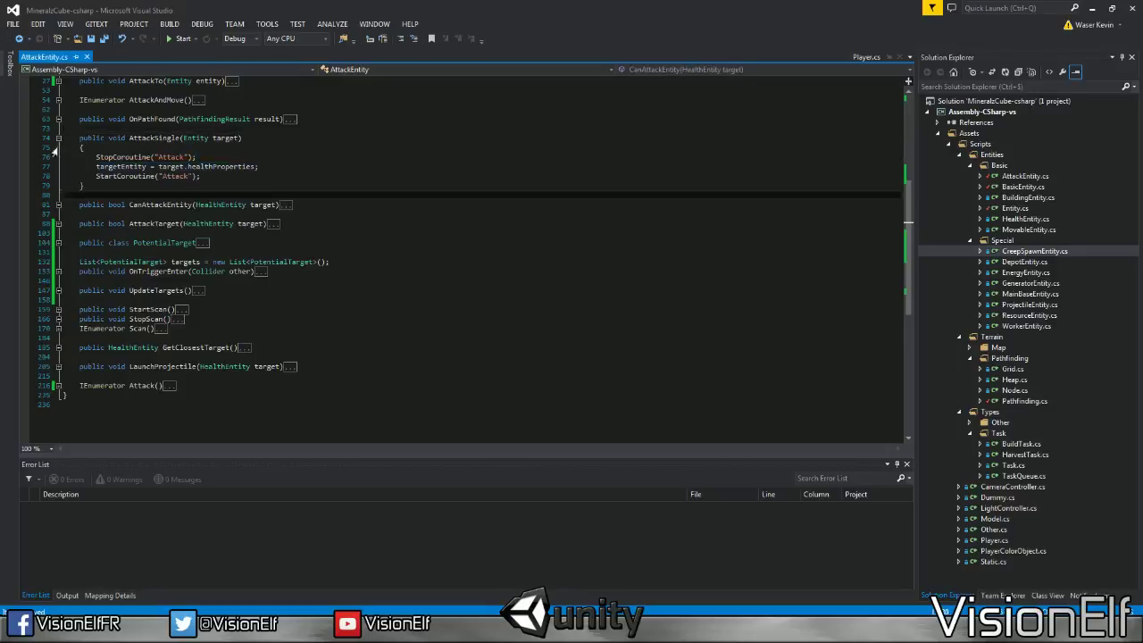
click(57, 138)
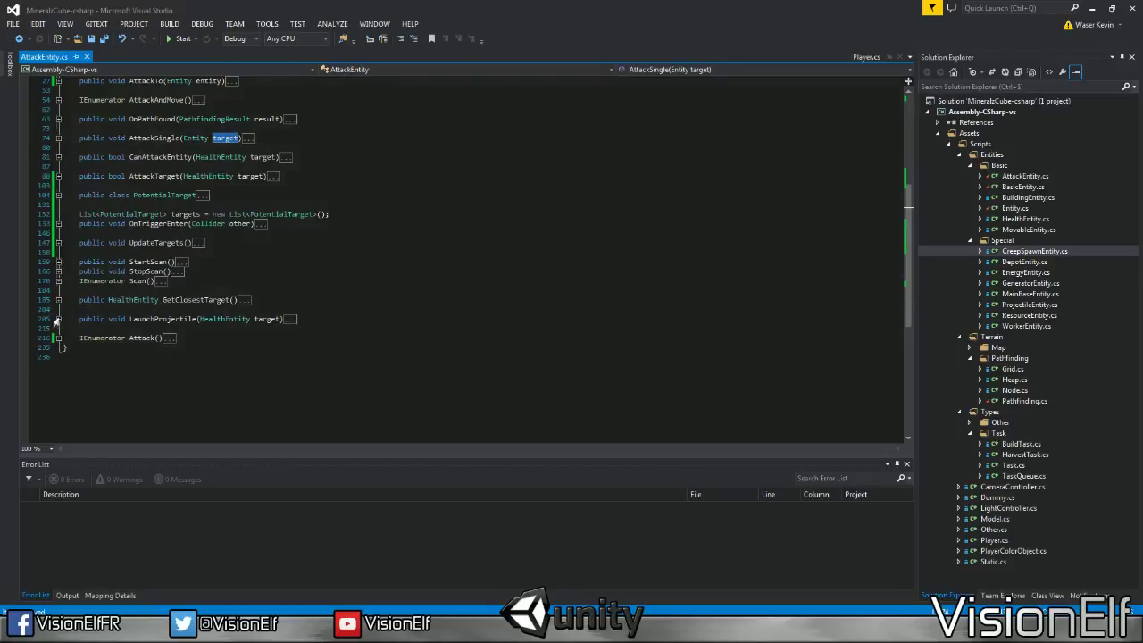
Peek at OnTriggerEnter, then leave only UpdateTargets expanded
click(58, 224)
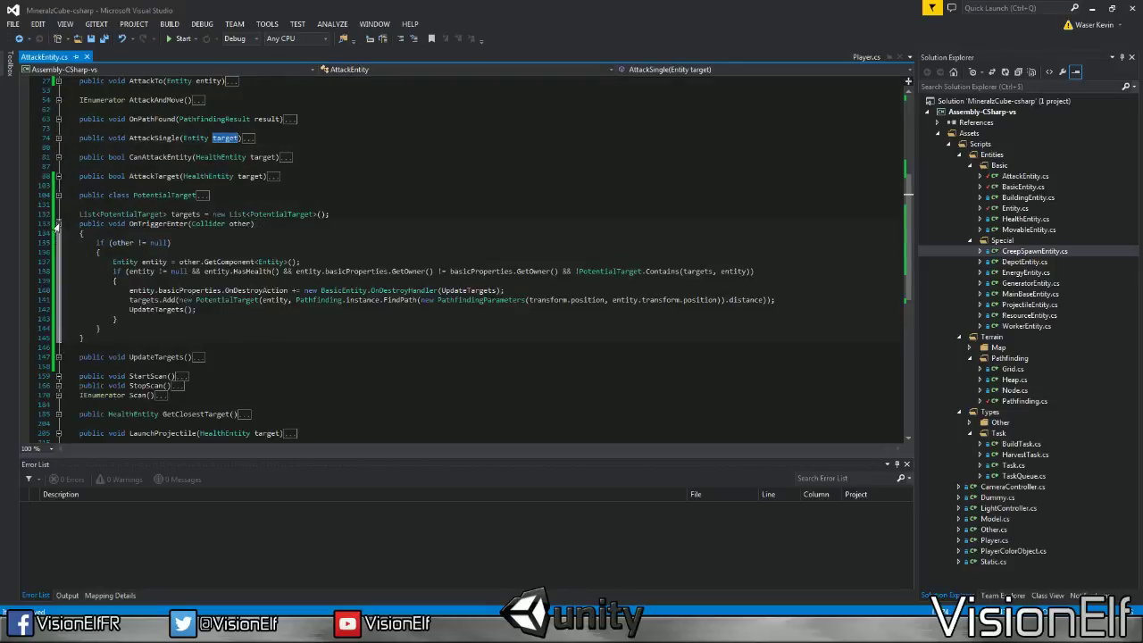
click(58, 223)
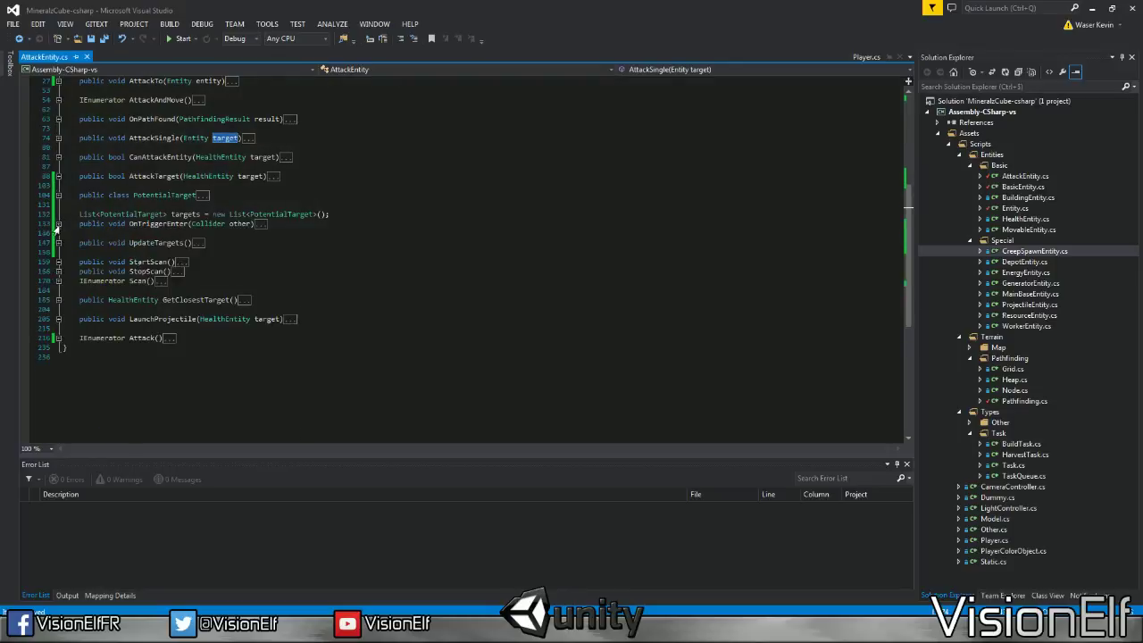
click(58, 242)
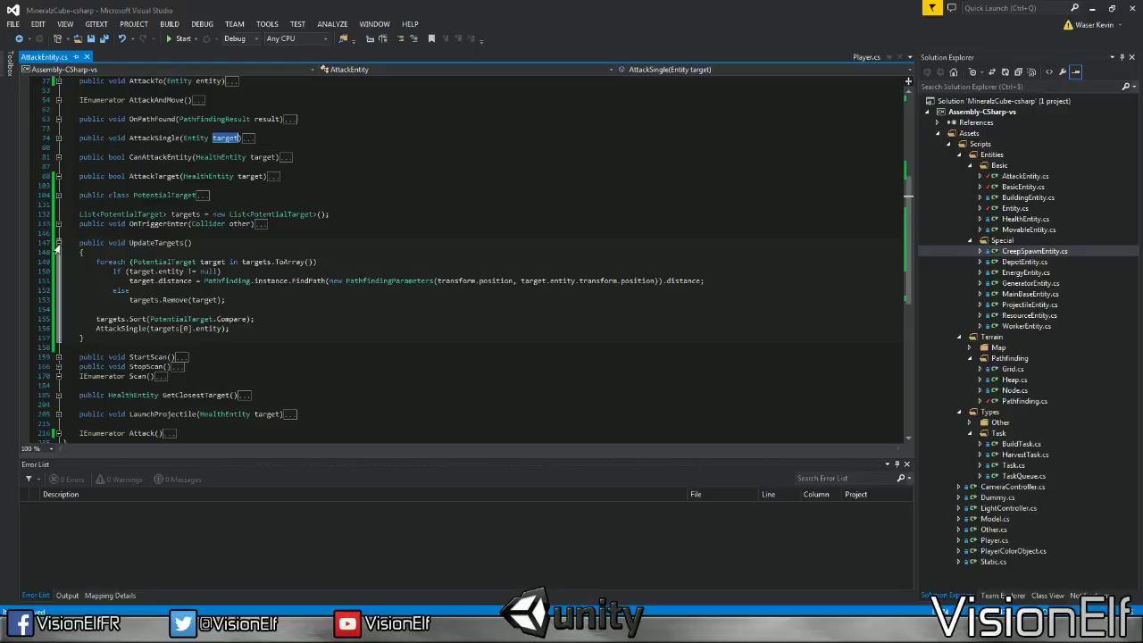
scroll(56, 248, down, 4)
Begin a void OnGUI() declaration on a new line below the Attack() coroutine
click(64, 319)
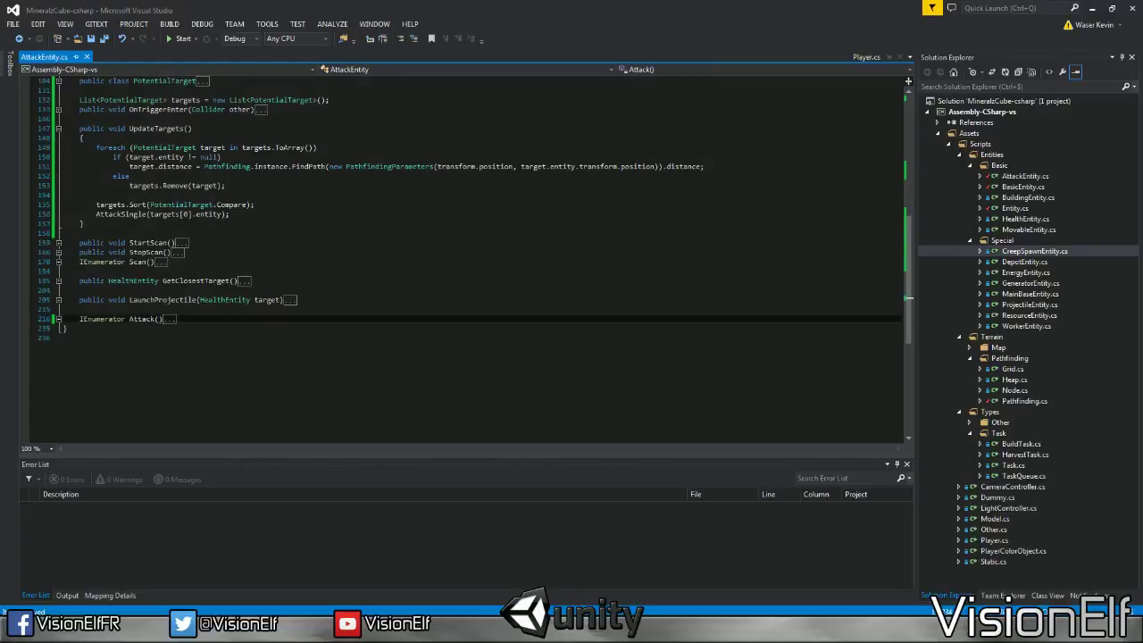
key(Return)
key(Return)
text(void ONG)
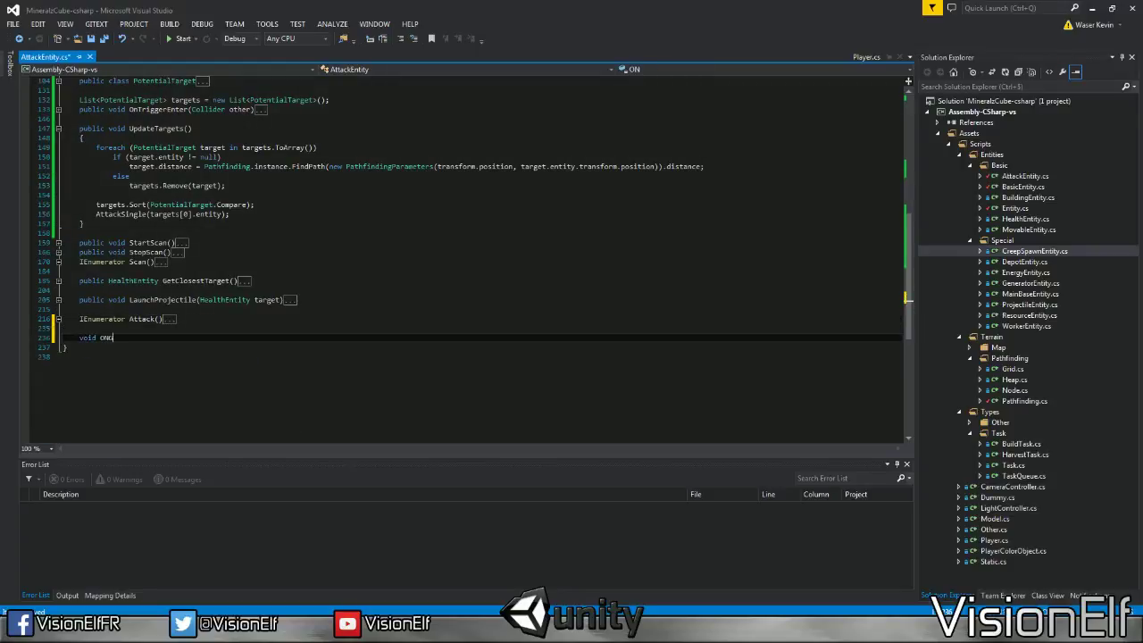
text(GUI())
Loop over targets in OnGUI, setting GUI.color to red and labelling each target's name and distance
key(Return)
text({)
key(Return)
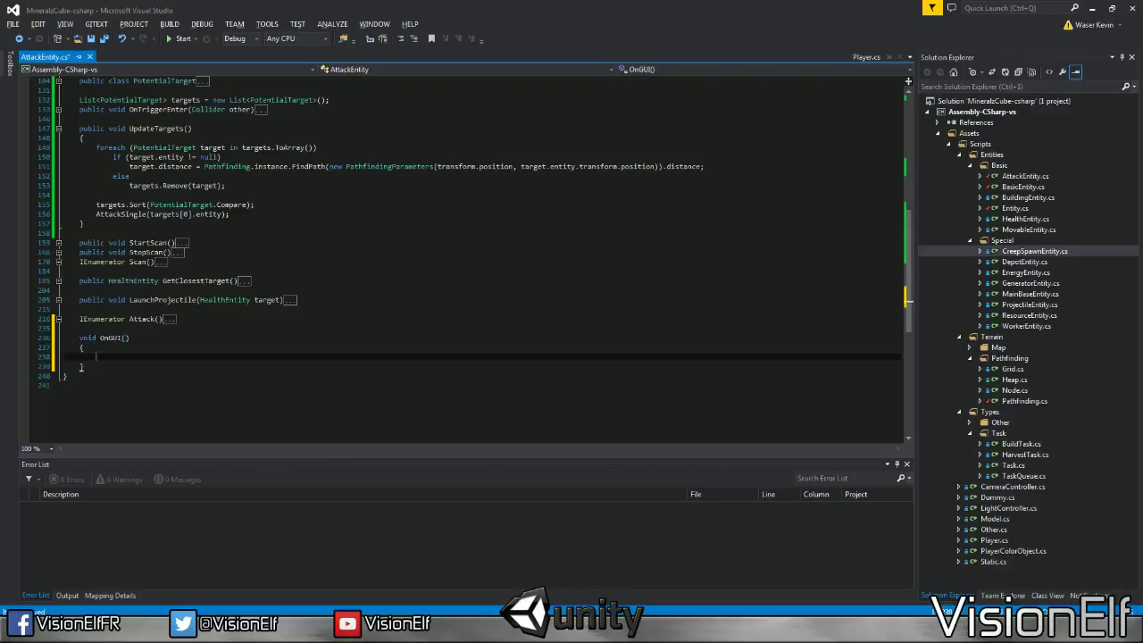
text(foreach )
text((PotentialTarget))
text(get i)
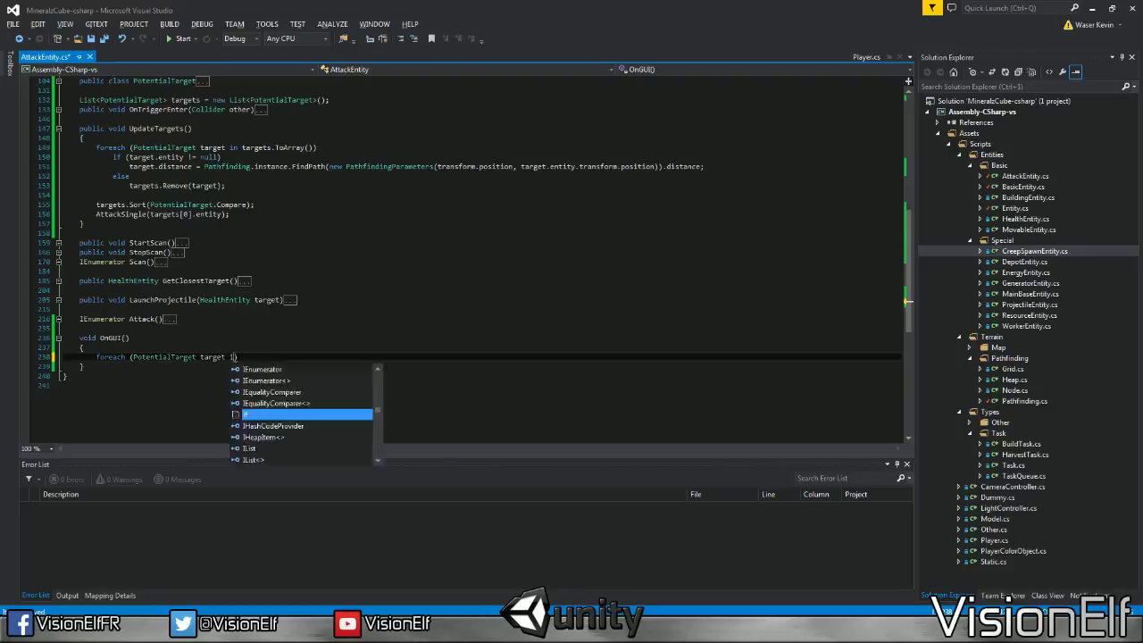
text(n targets))
key(Return)
text({)
key(Return)
text(GU)
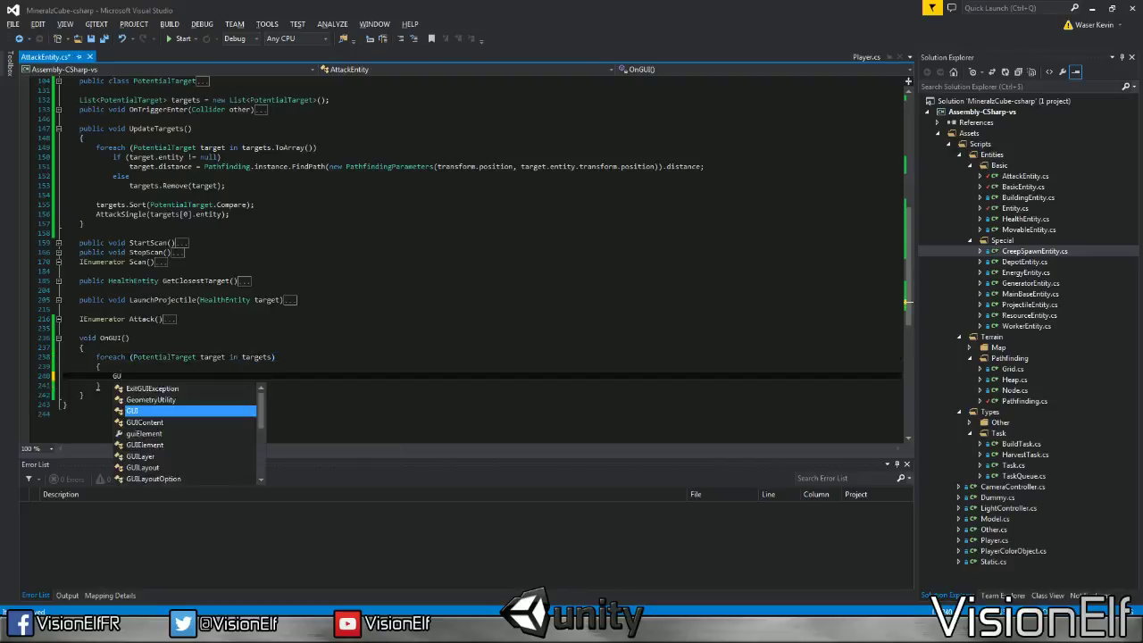
text(I.color = Color)
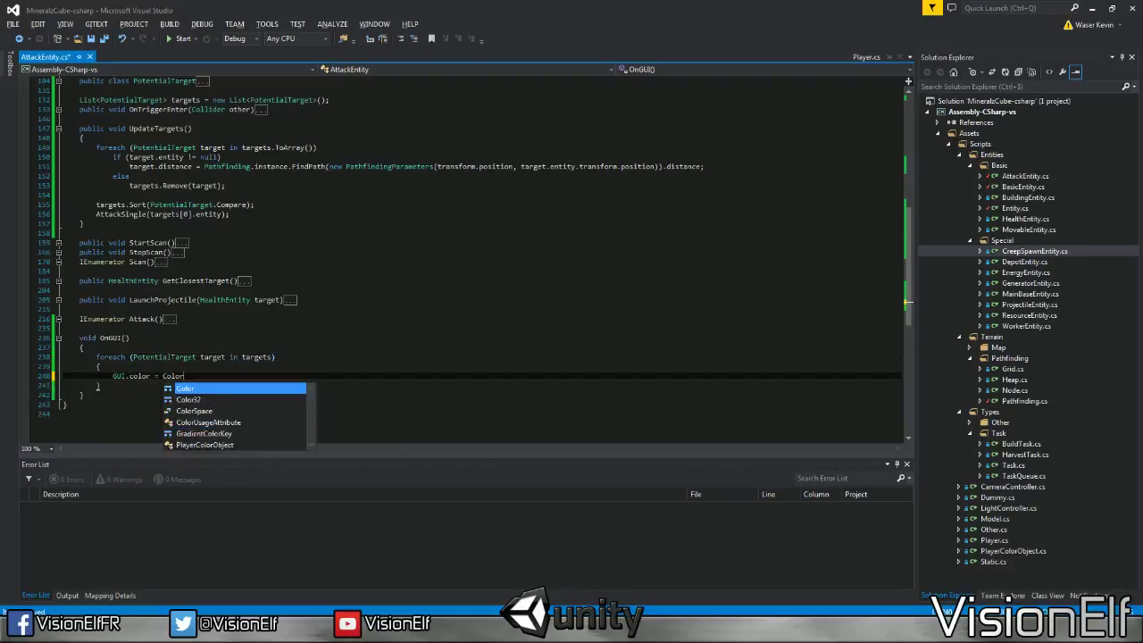
text(.red;)
key(Return)
text(GUI.Label)
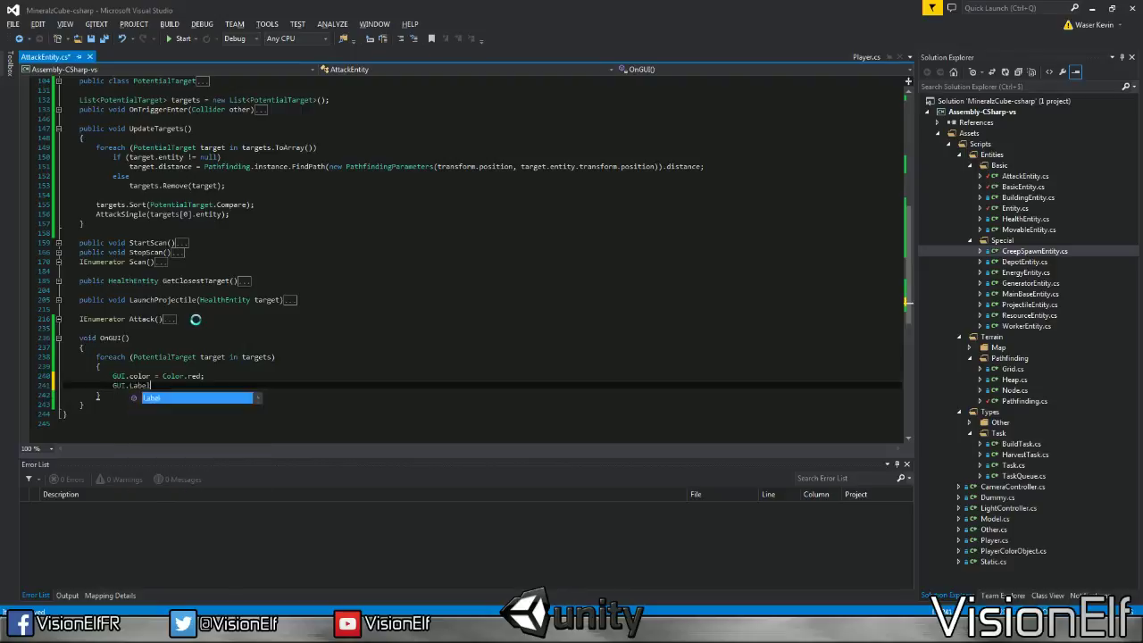
text((new Rect(0)
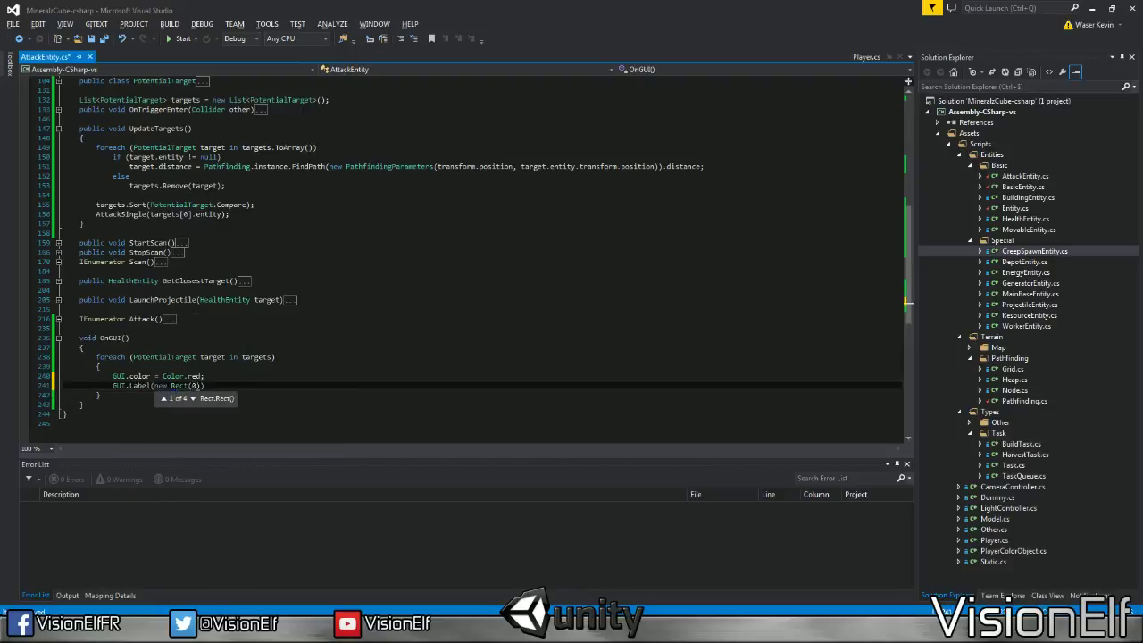
text(, y, )
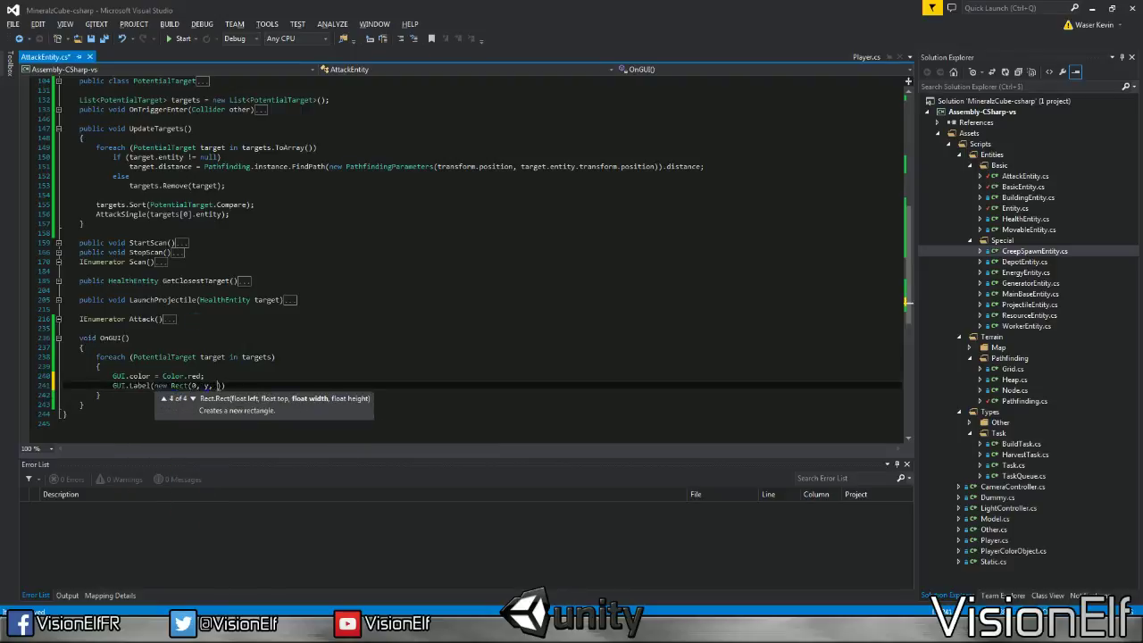
text(400)
text(, 100))
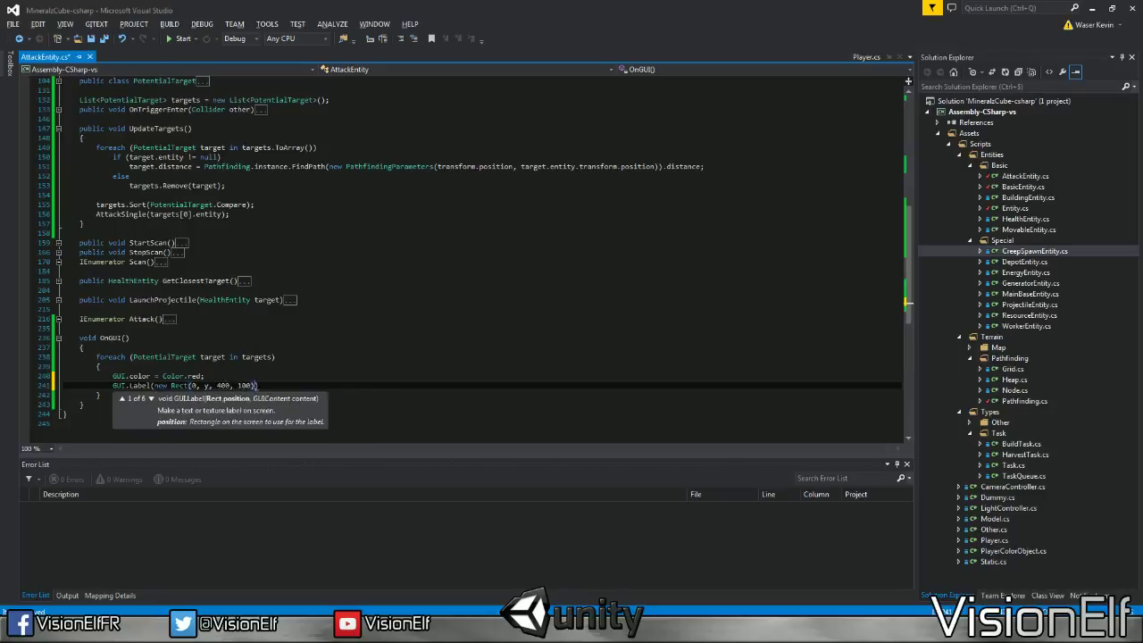
text(, tar)
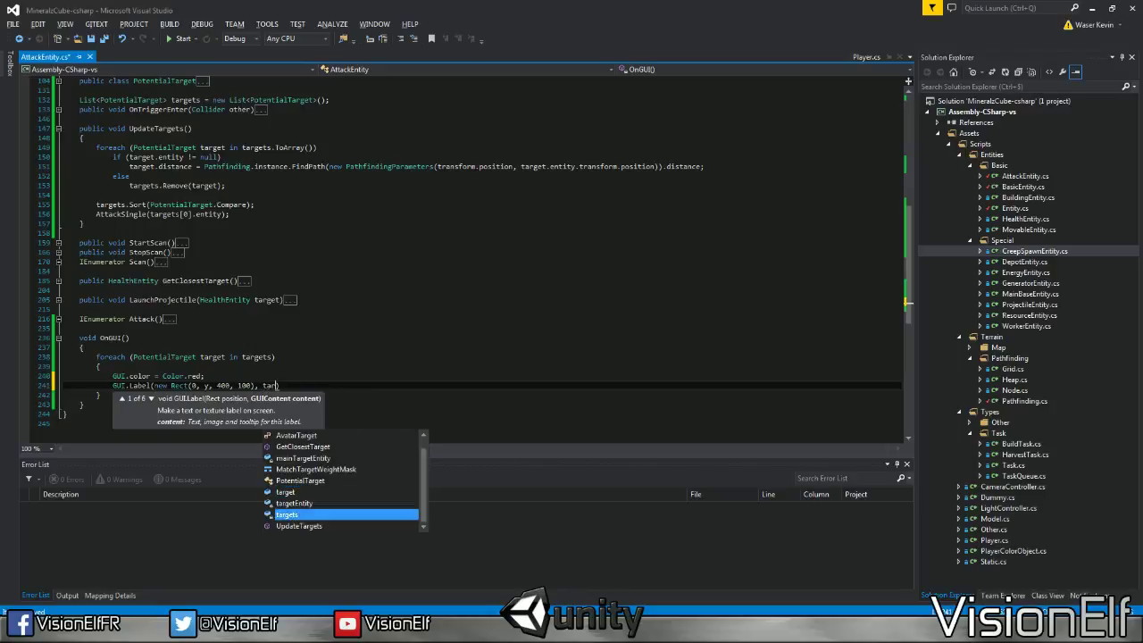
text(get.)
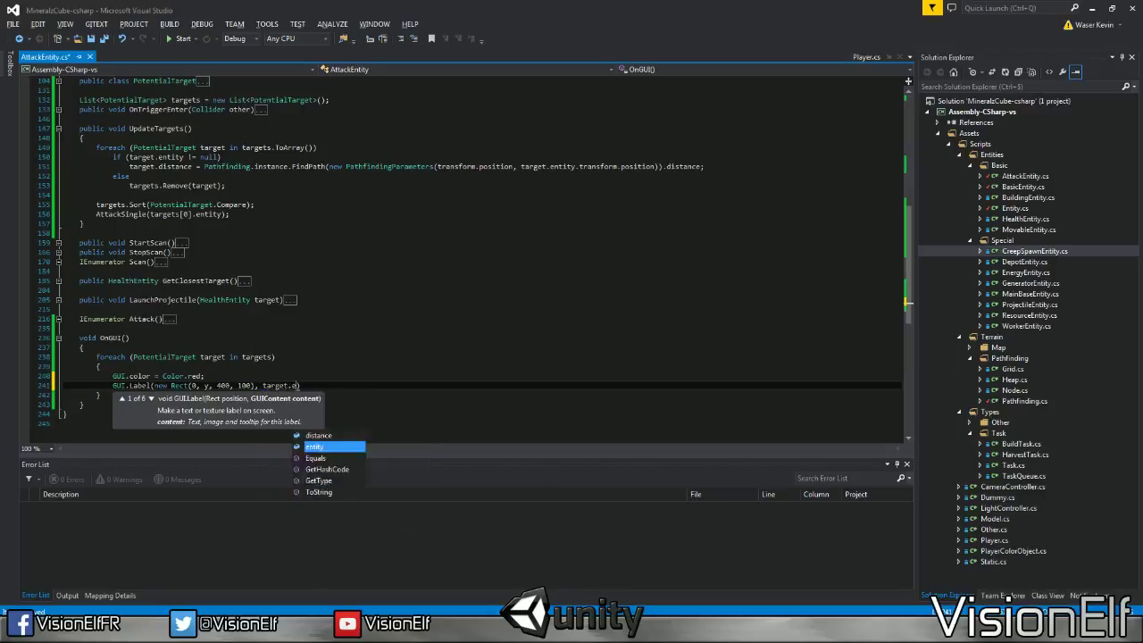
text(entity.name + " - " + )
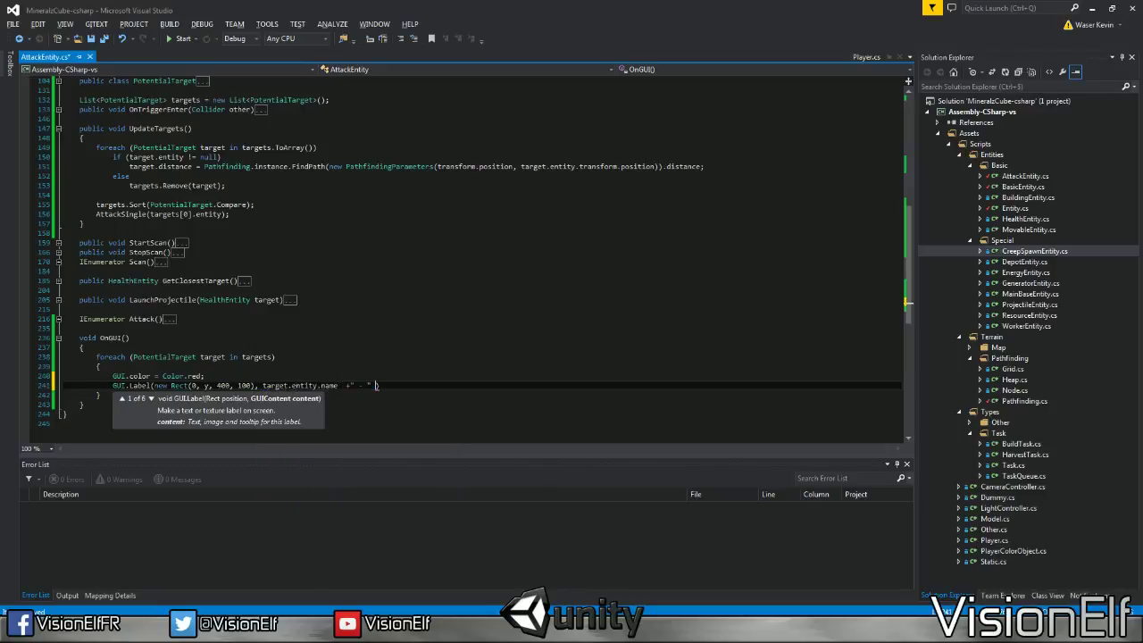
text(target)
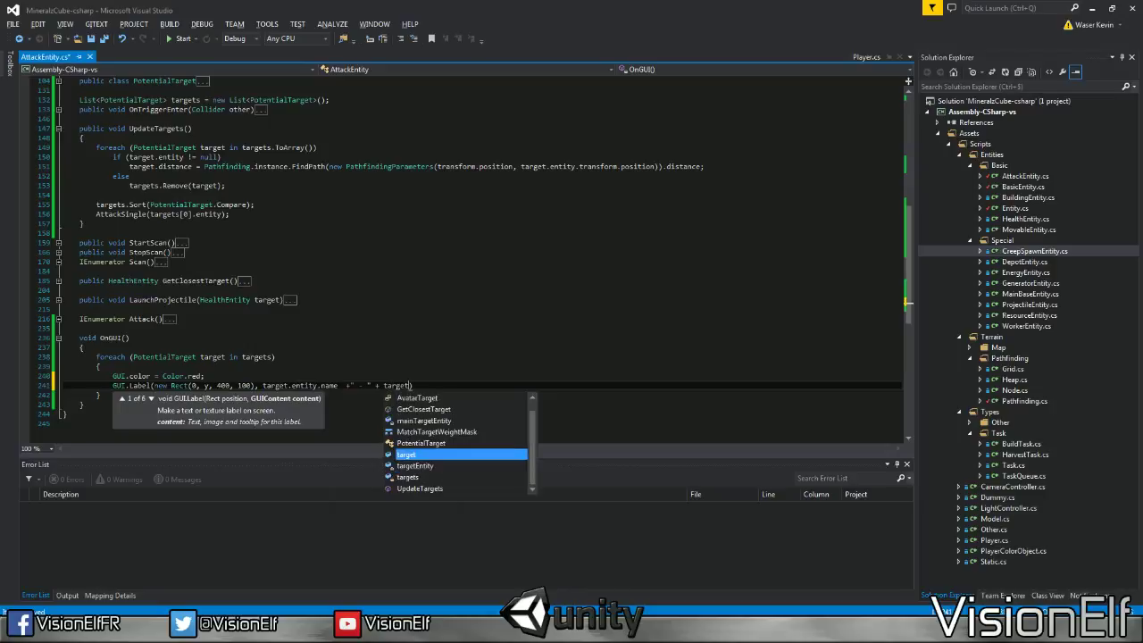
text(.distance);)
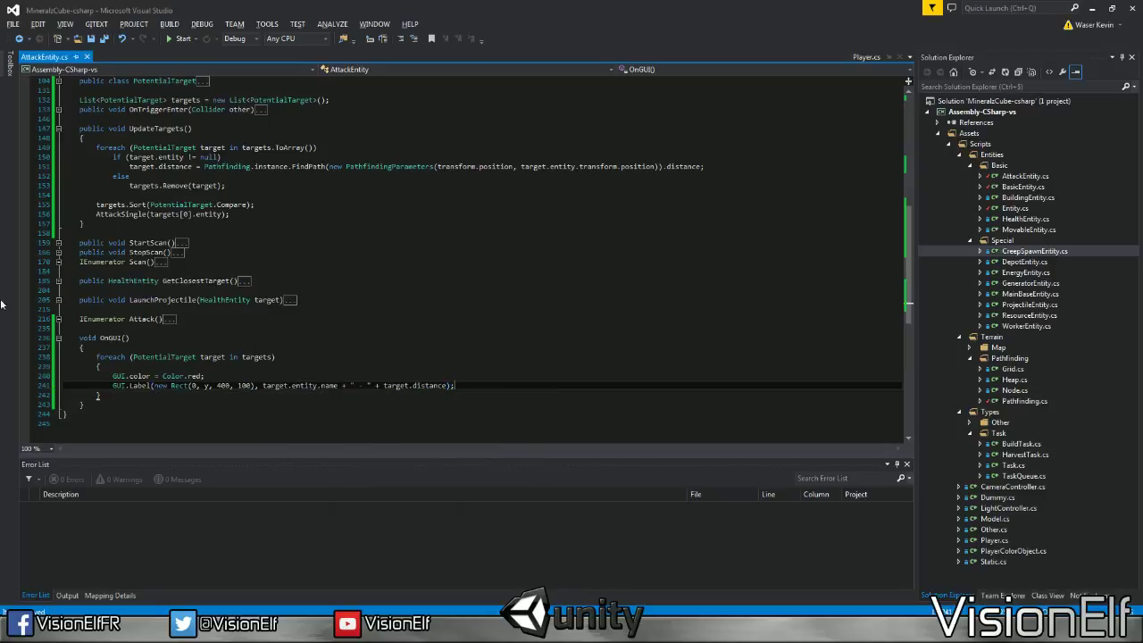
Declare float y before the loop, add y += 20 after each label, and save
scroll(473, 250, down, 1)
click(85, 318)
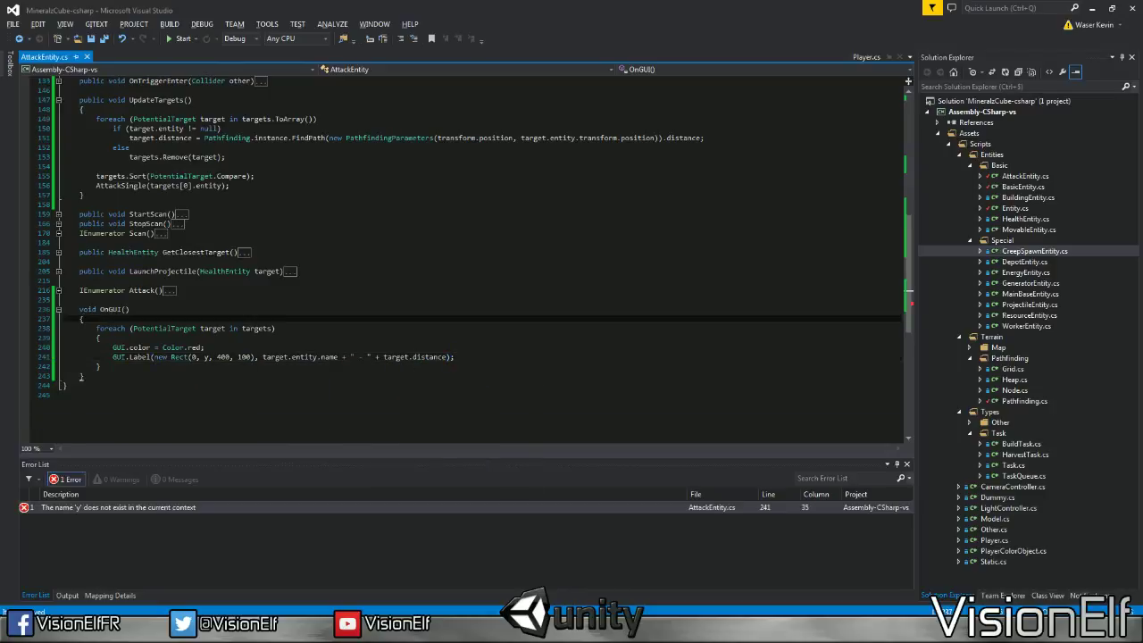
key(Return)
text(int)
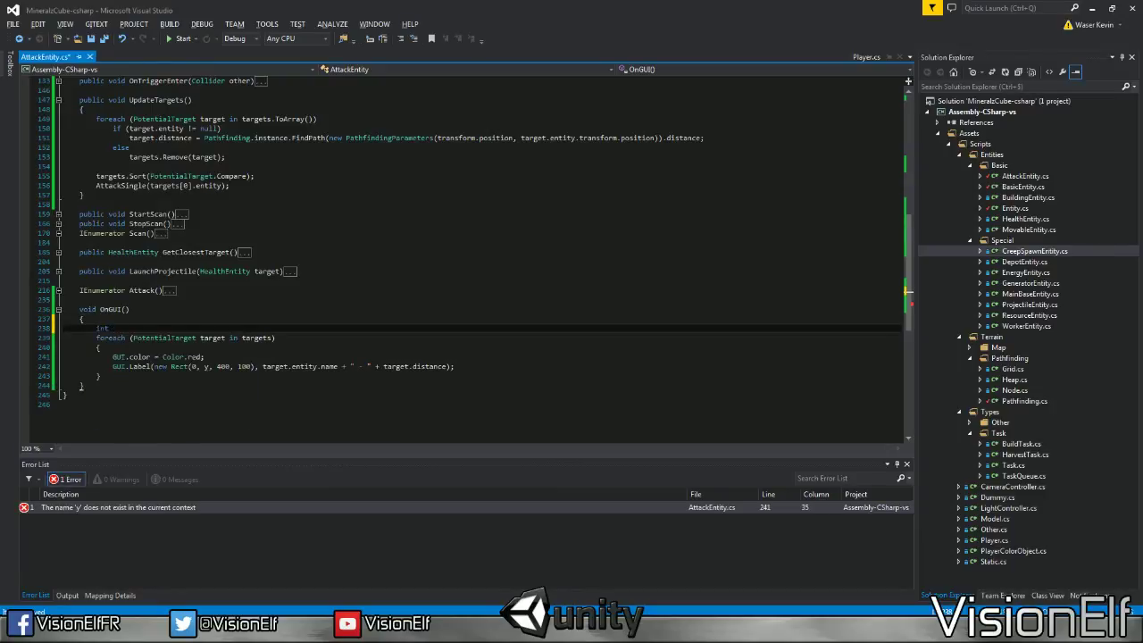
text( y=float y =)
text(;)
key(Down)
key(Down)
key(Down)
key(End)
key(Return)
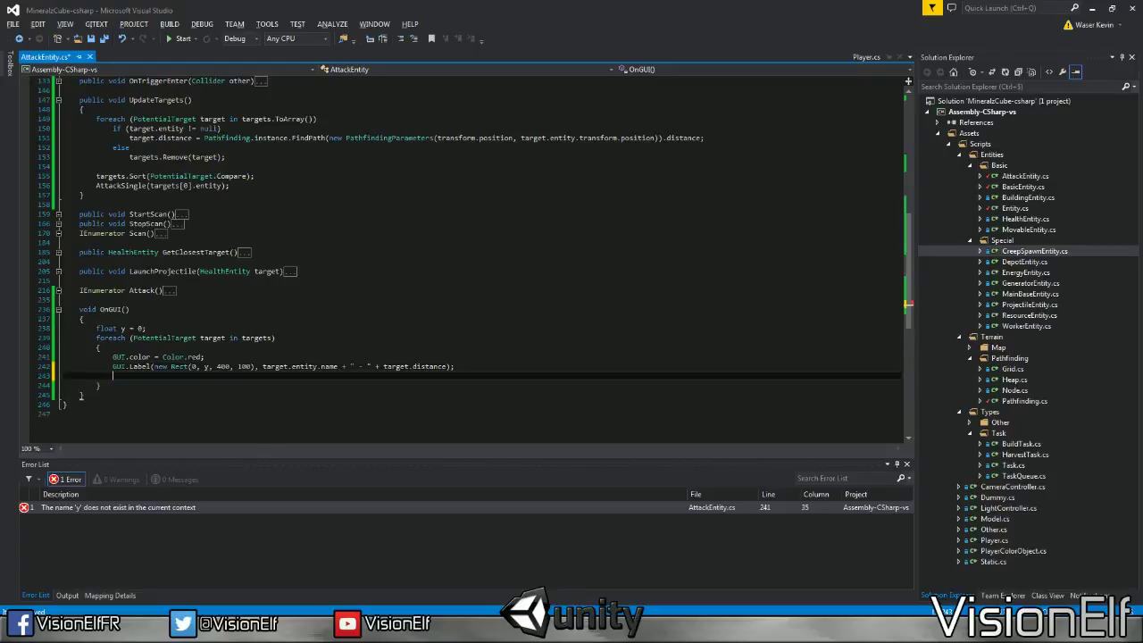
text(y += 20;)
key(ctrl+s)
Discard a half-typed GUI line and open a fresh line below OnGUI for another method
key(alt+Tab)
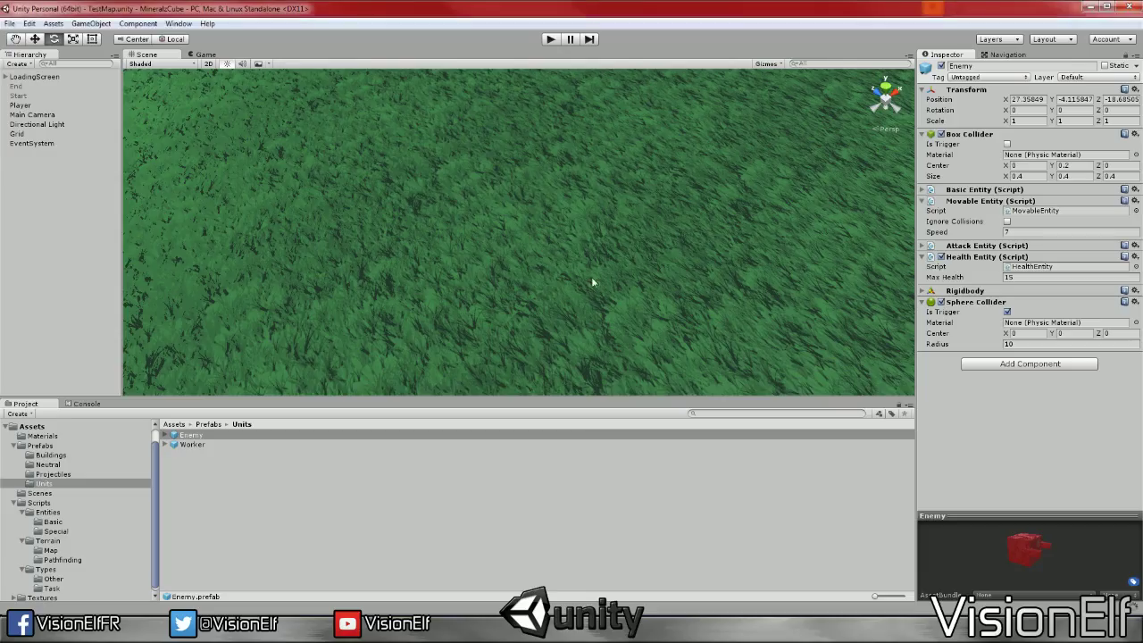
key(alt+Tab)
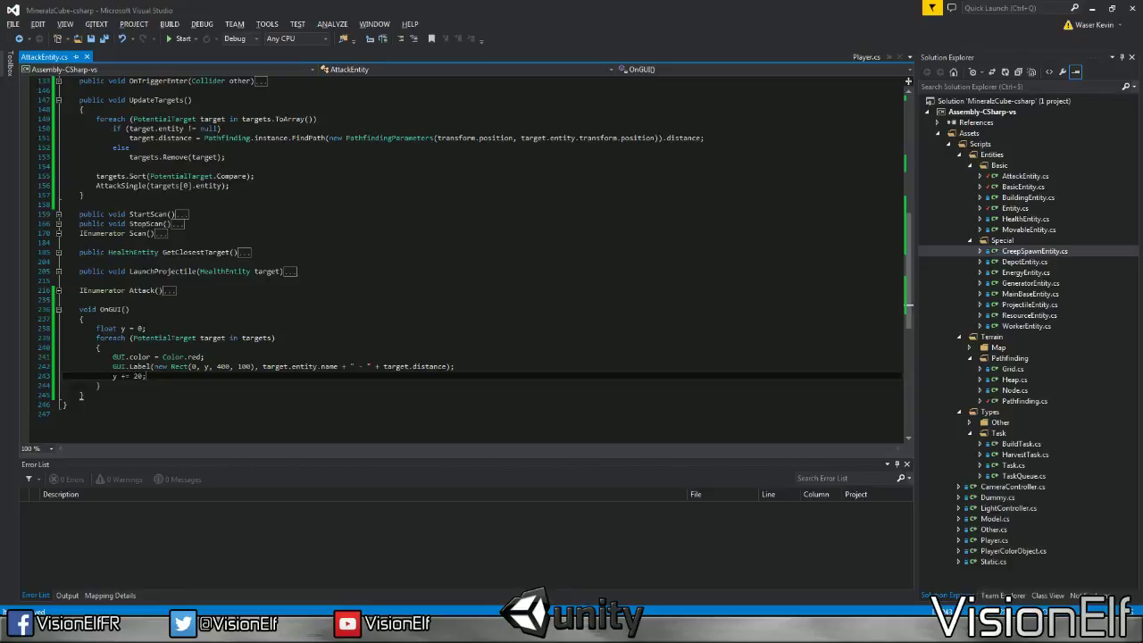
key(Down)
scroll(475, 246, down, 2)
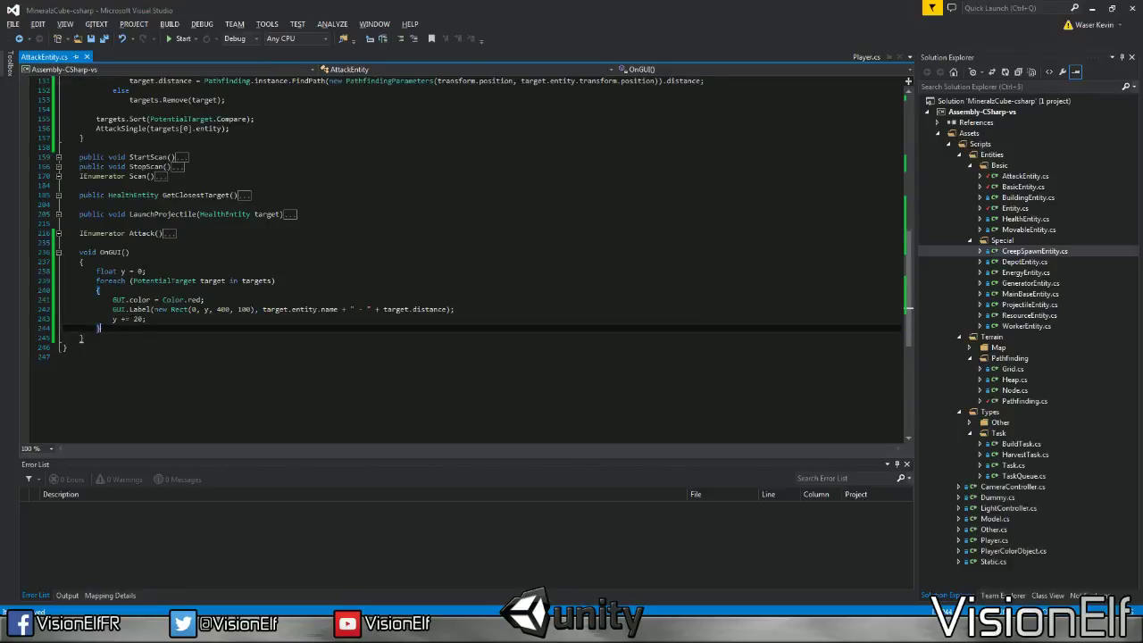
key(Return)
key(Return)
text(GUI.DRA)
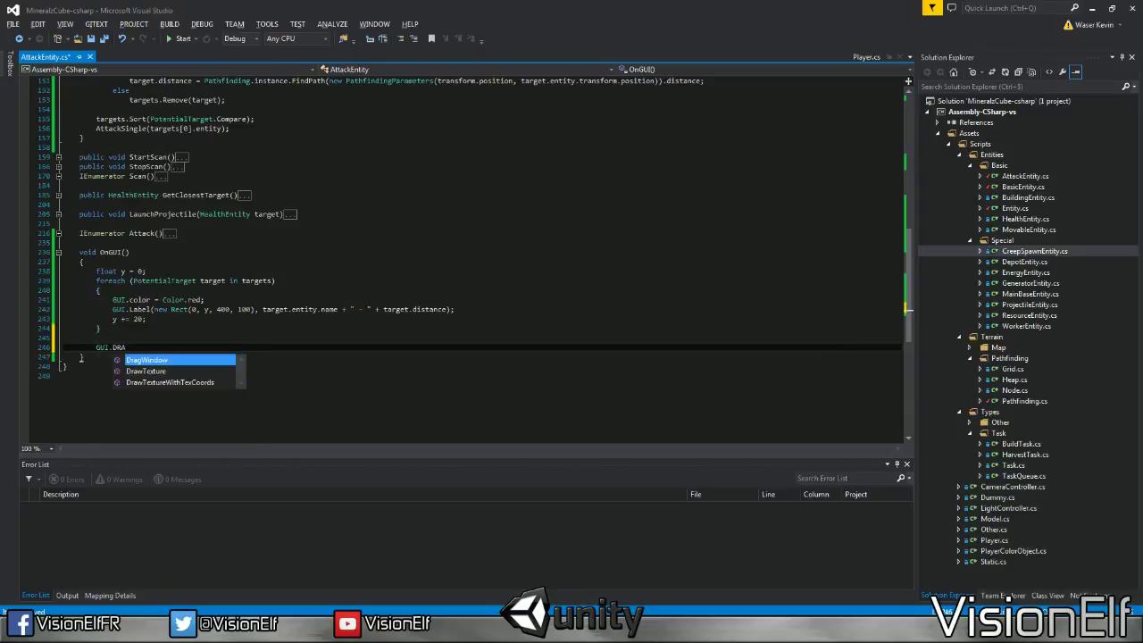
key(BackSpace)
key(BackSpace)
key(BackSpace)
key(BackSpace)
key(BackSpace)
key(BackSpace)
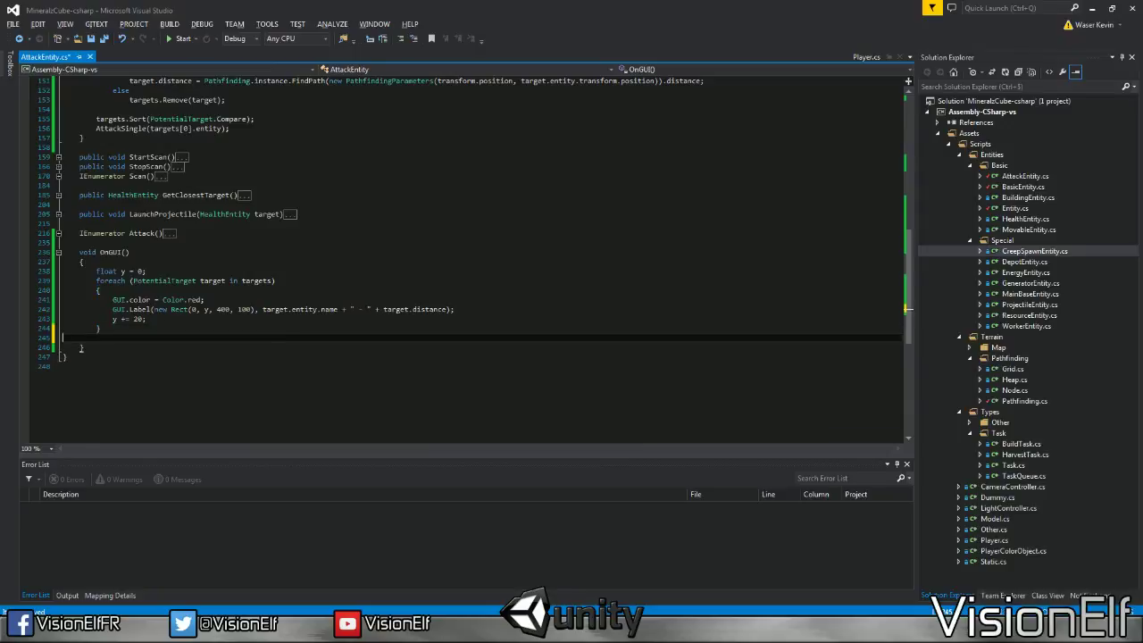
key(Delete)
key(End)
key(Return)
key(Return)
Declare OnDrawGizmos with an if (targetEntity != null) block
text(void )
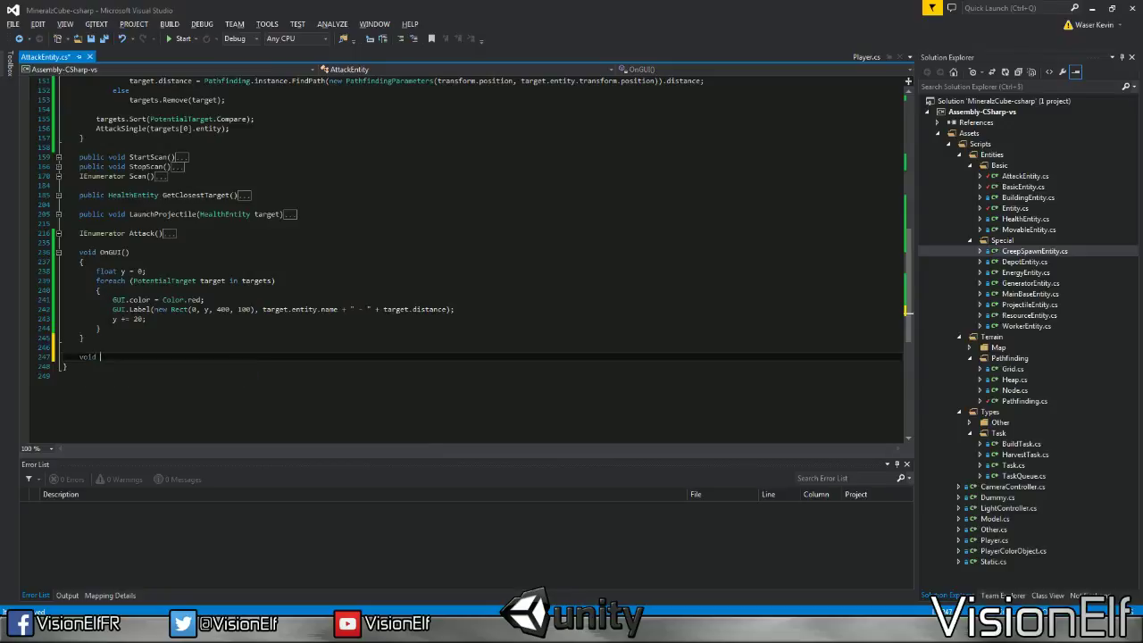
text(I)
text(Gi)
text(ots)
text())
key(Return)
text({)
key(Return)
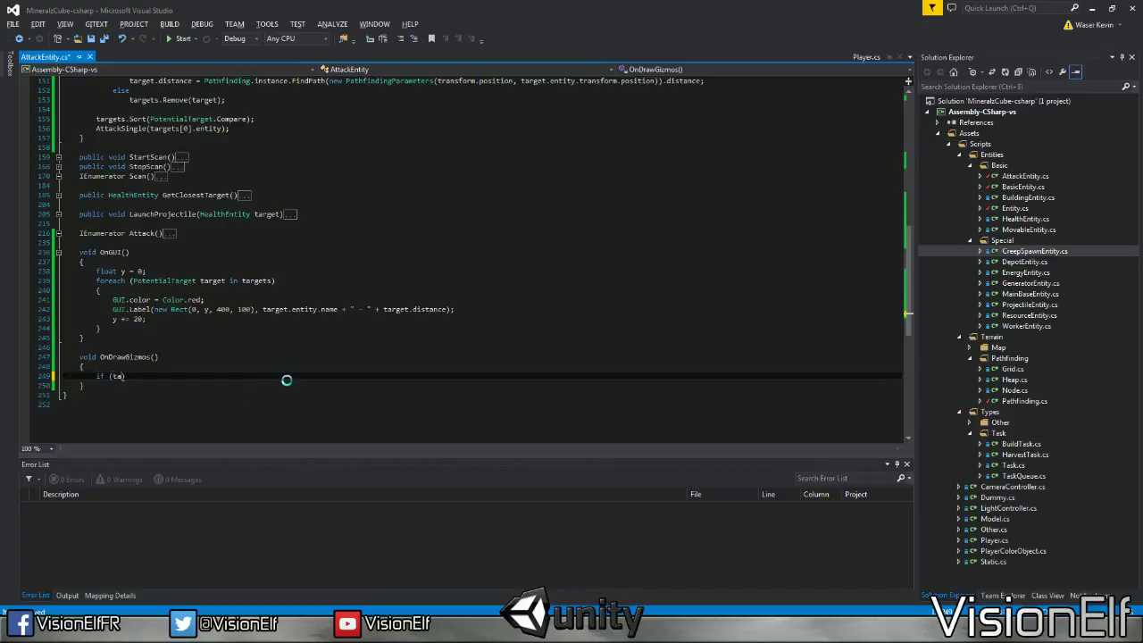
text(rgets)E)
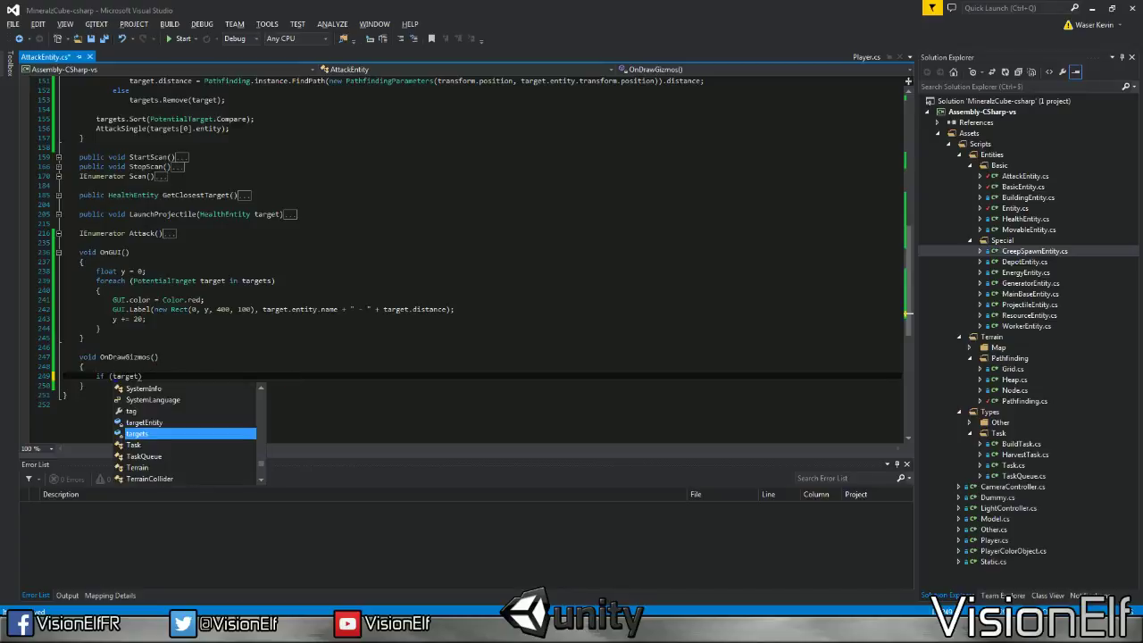
text(ntity != null)
key(Return)
text({)
key(Return)
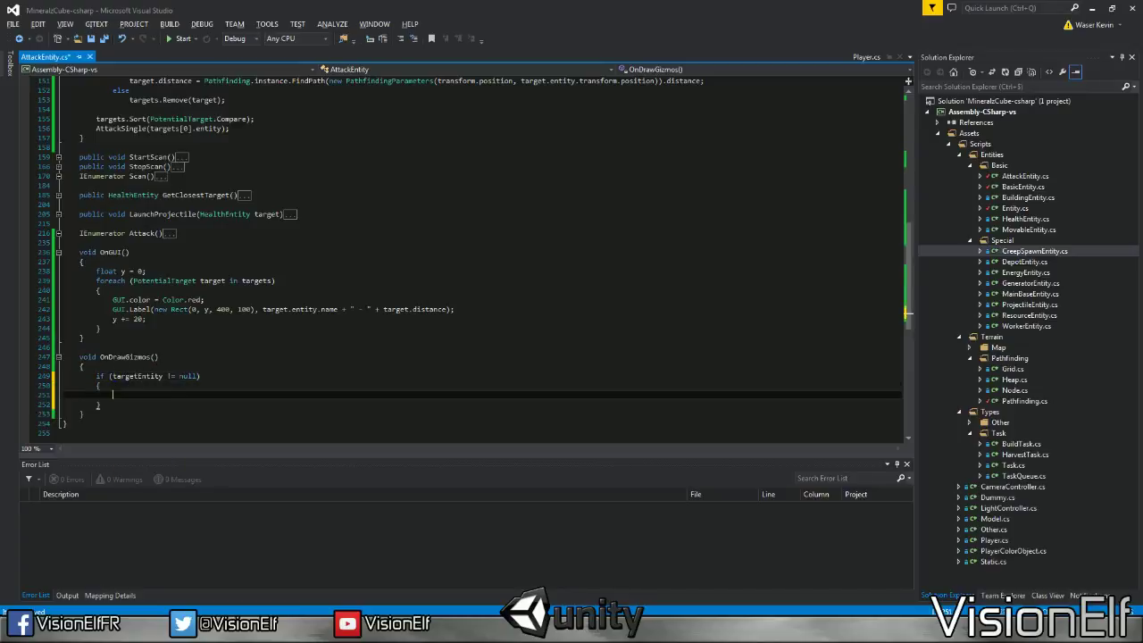
Add Gizmos.DrawLine from transform.position to targetEntity.transform.position with a Vector3.up * 0.5f offset
text(D)
key(BackSpace)
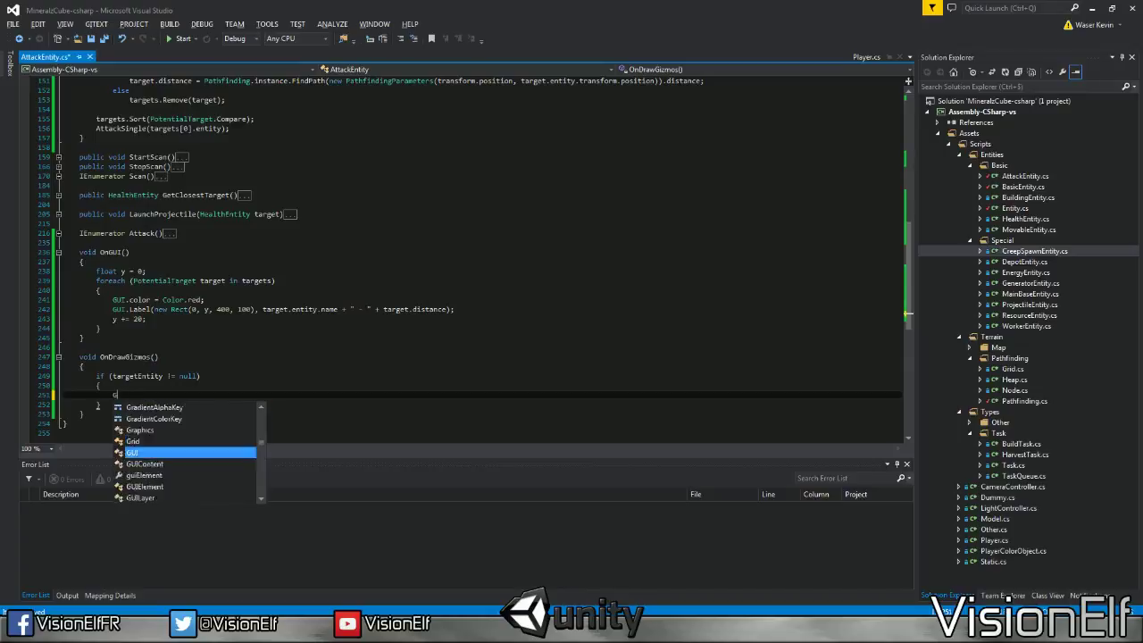
text(GUI)
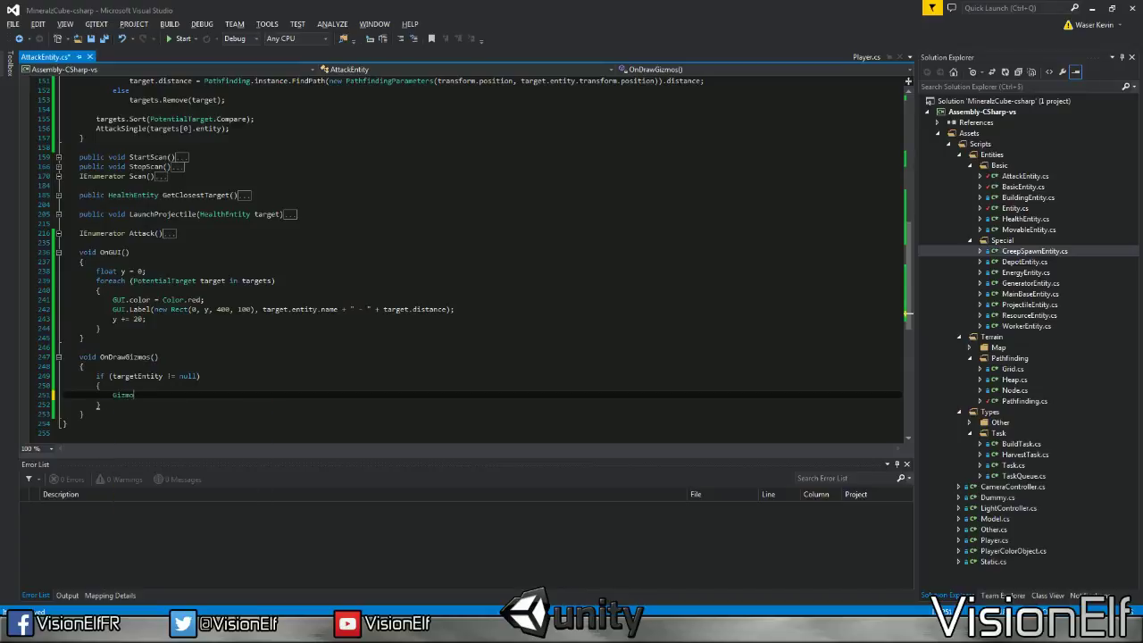
text(a)
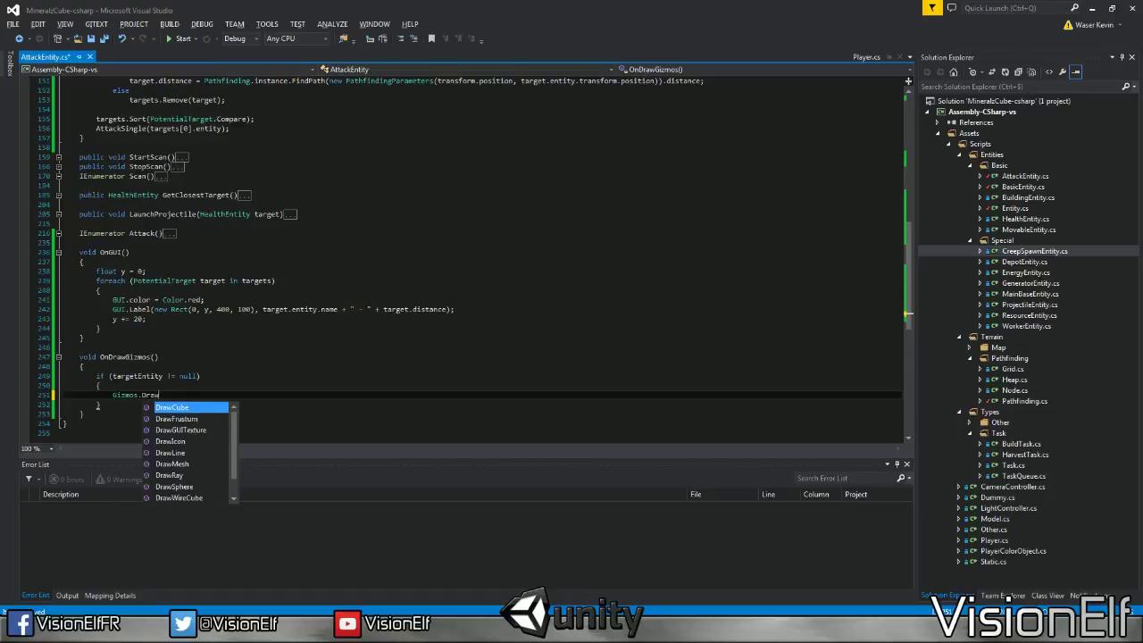
key(Down)
key(Down)
key(Down)
text(()
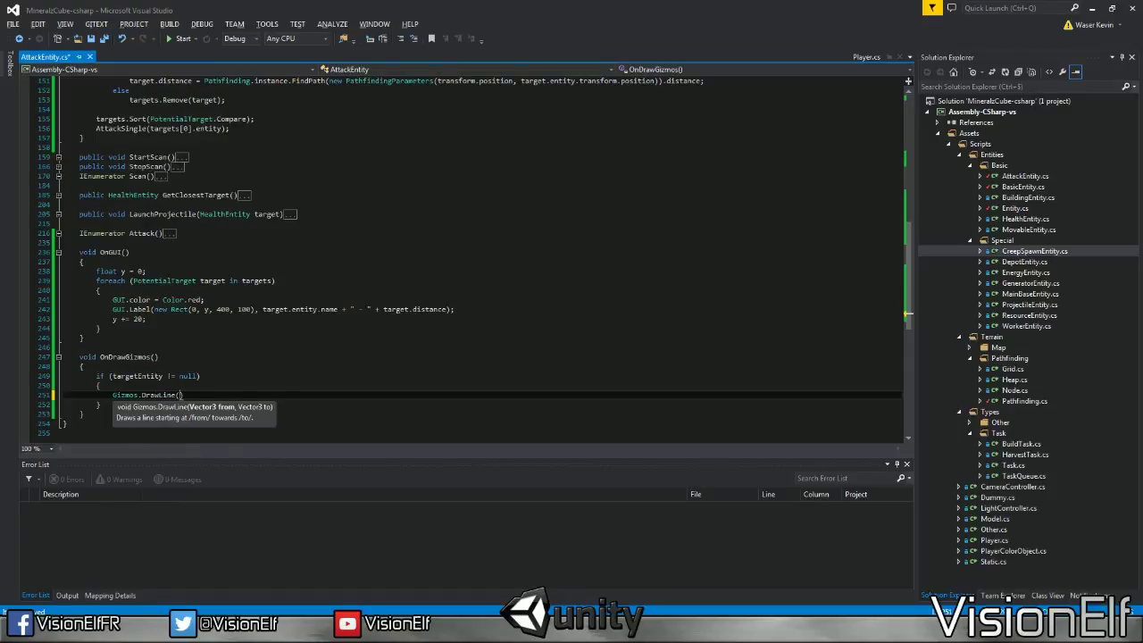
text(transform.position, targetEntity)
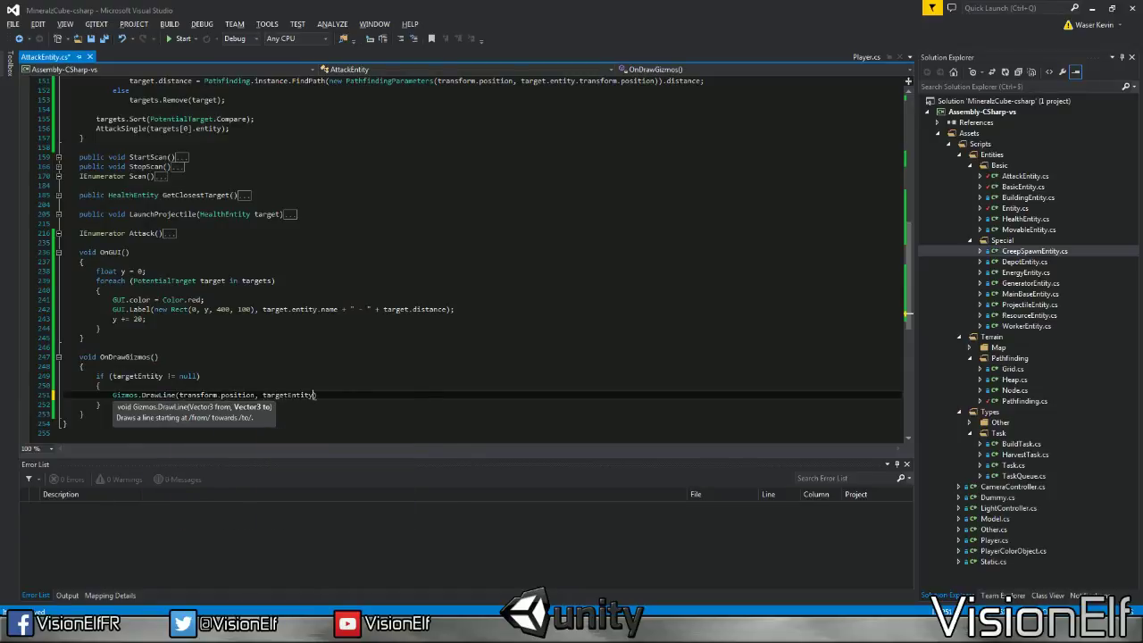
text(.)
text(transform)
text(.position)
text(;)
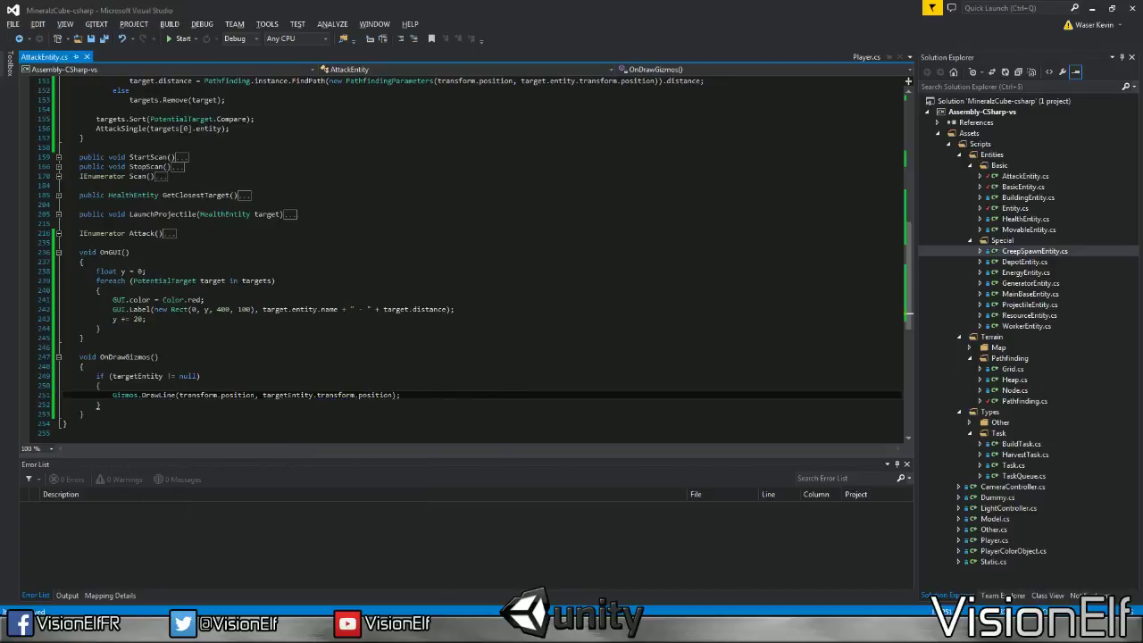
text( + vec)
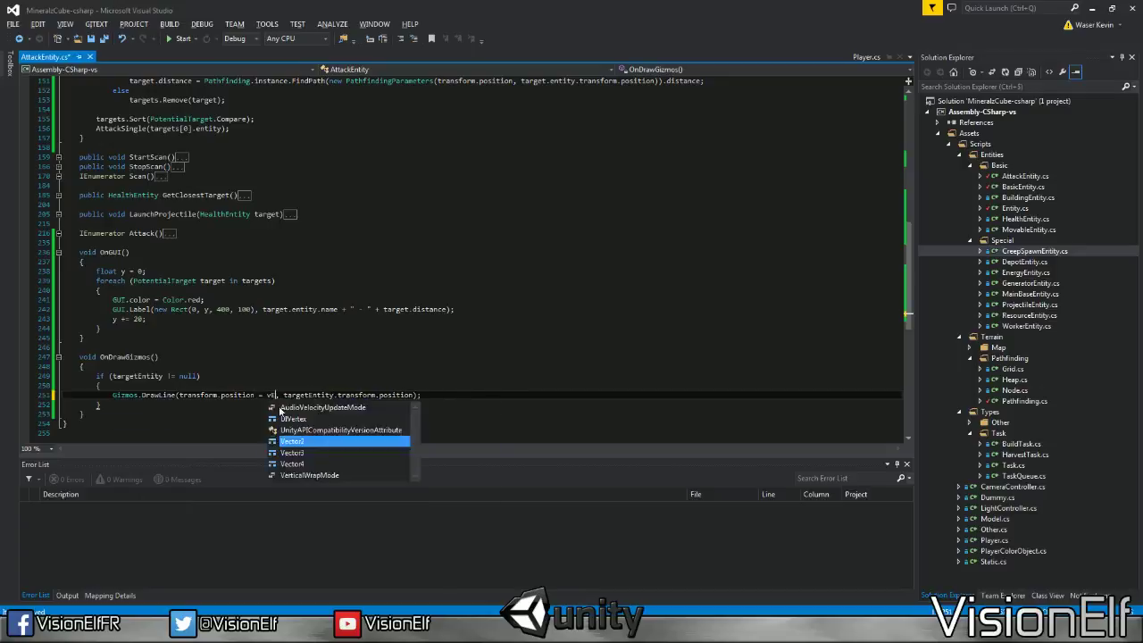
key(BackSpace)
key(BackSpace)
key(BackSpace)
key(BackSpace)
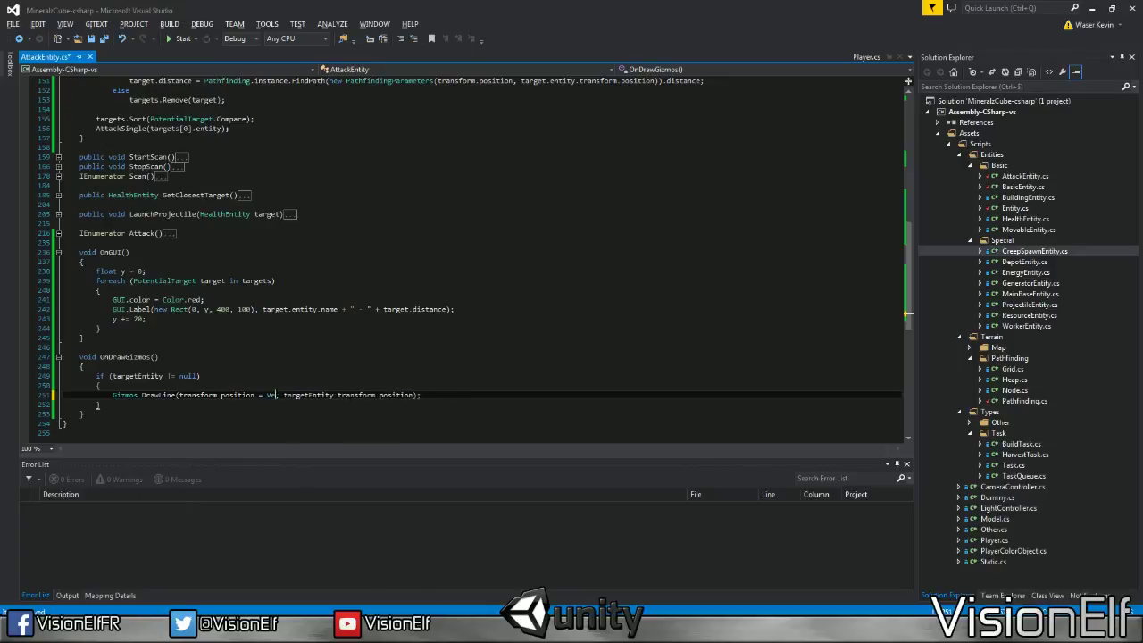
key(BackSpace)
key(BackSpace)
text(+ )
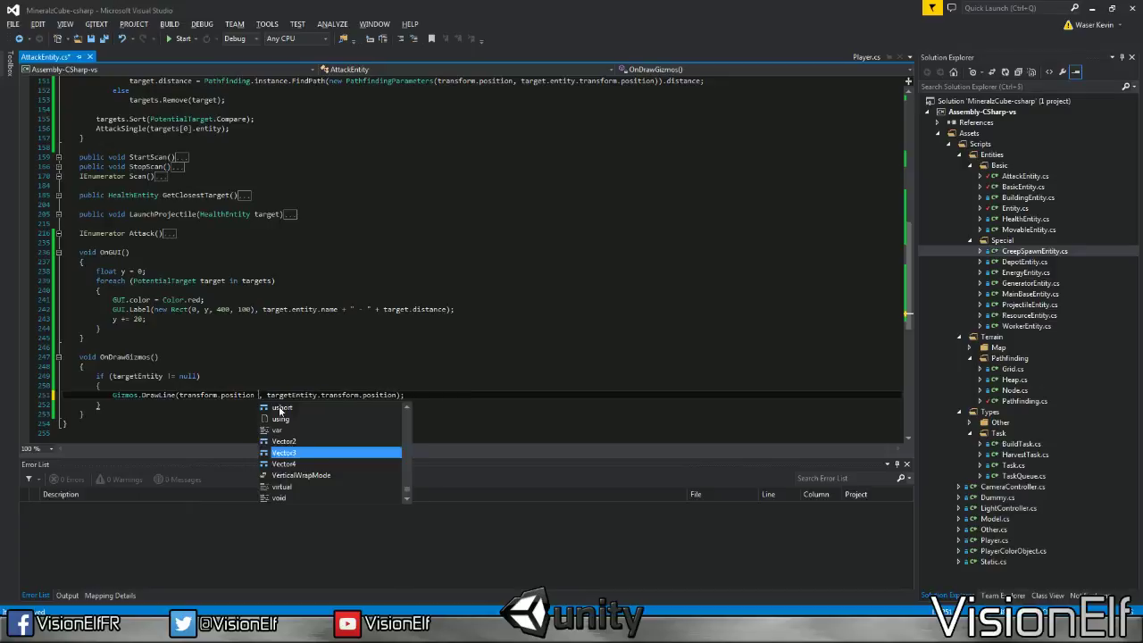
text(vec.)
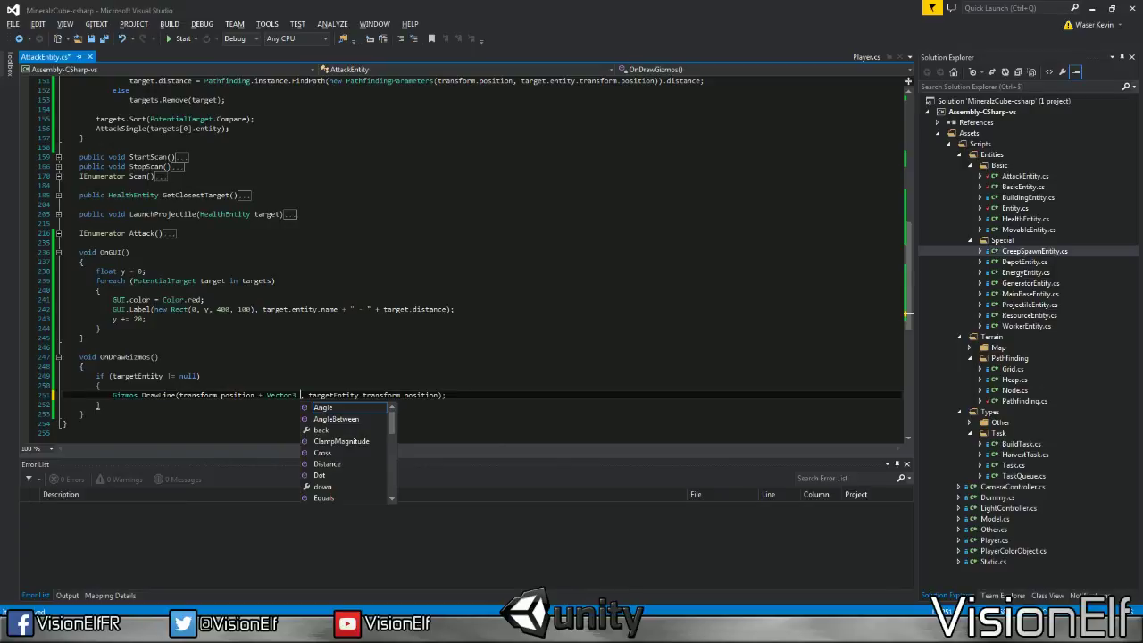
text(up * 0.5)
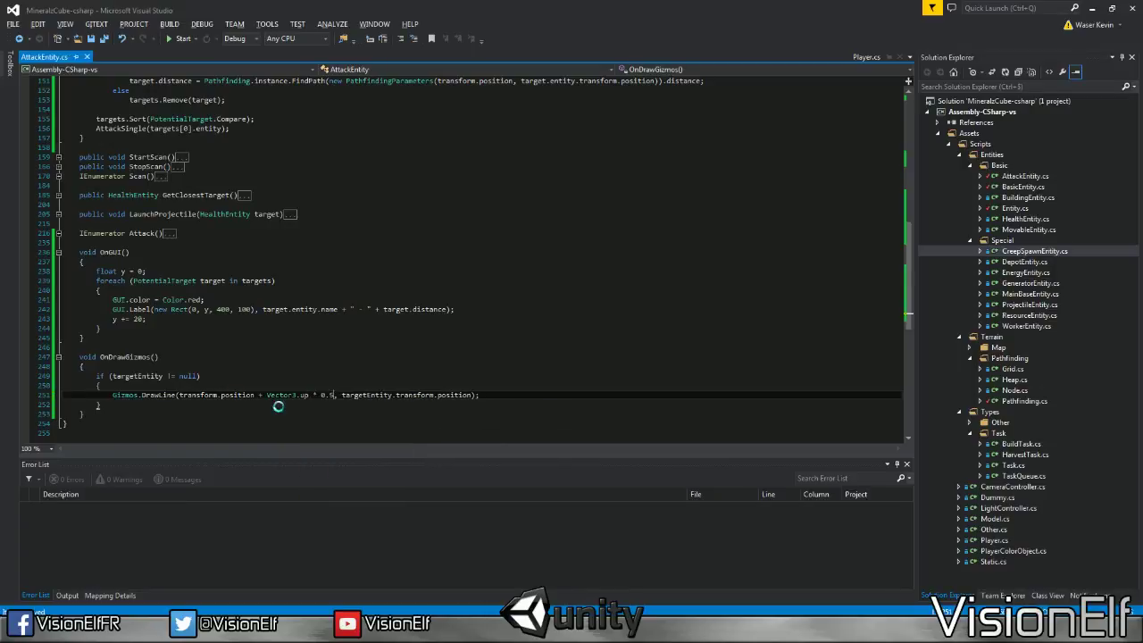
text(f)
Copy the 0.5 upward offset onto the other line endpoint, then switch to Unity
drag(341, 394, 257, 395)
key(ctrl+c)
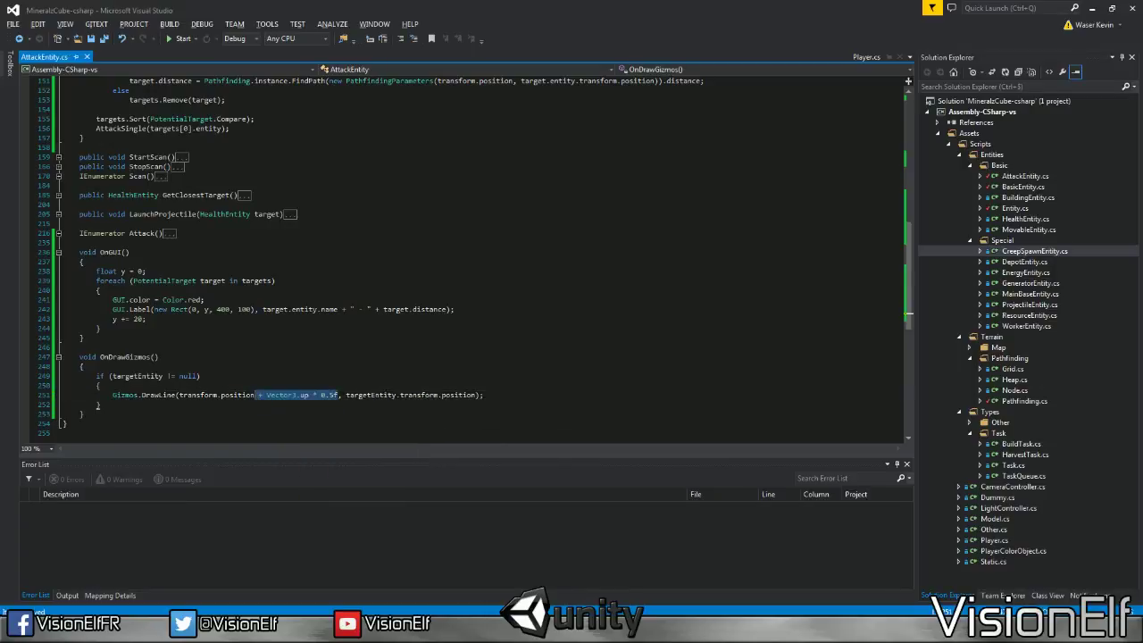
click(479, 394)
key(ctrl+v)
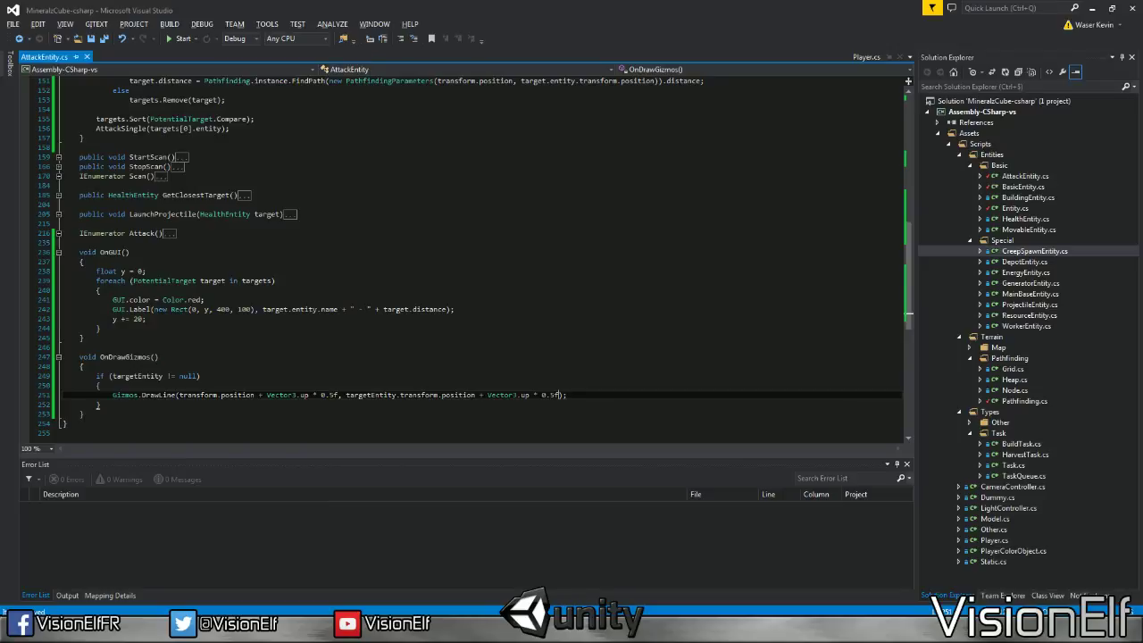
key(alt+Tab)
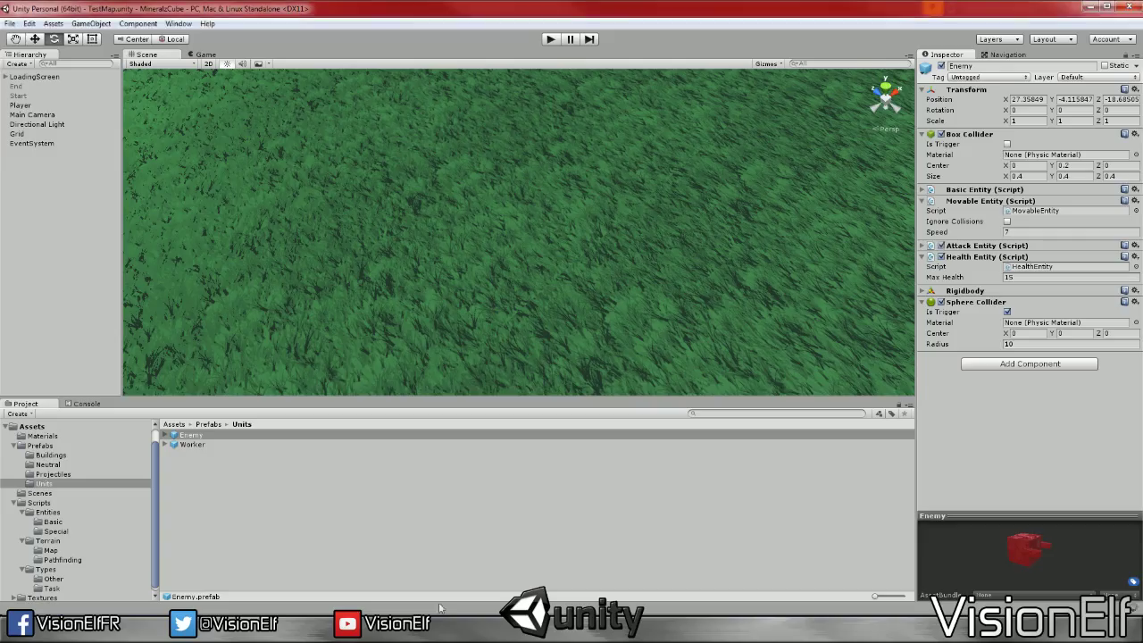
Back in AttackEntity.cs, place the cursor on UpdateTargets' targets.Sort line and open the Start menu
key(alt+Tab)
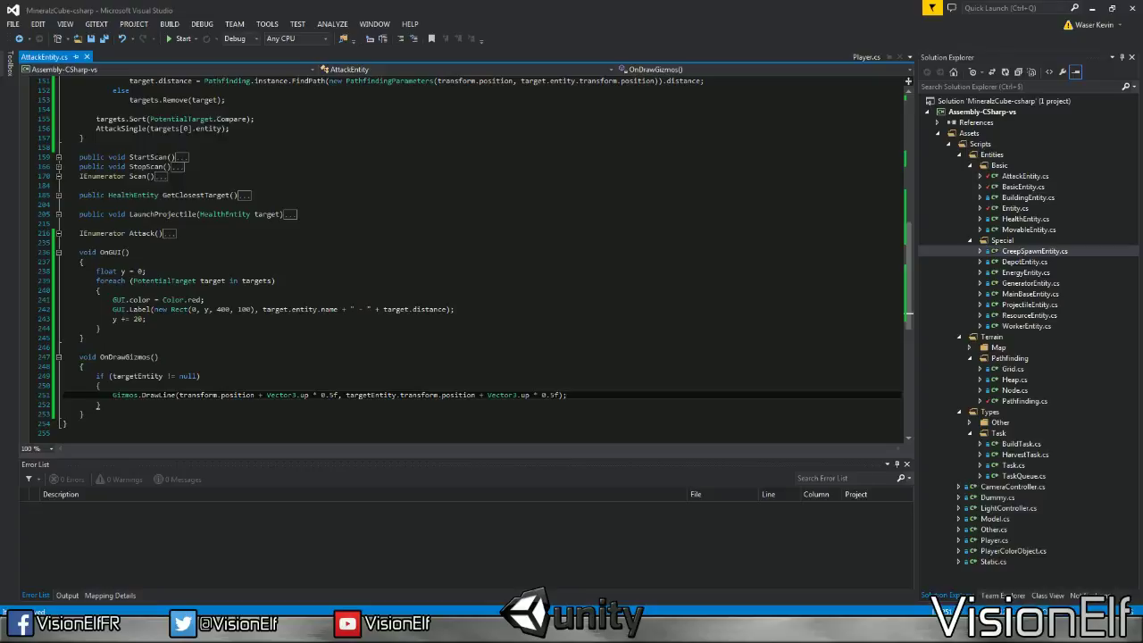
scroll(473, 259, up, 3)
scroll(474, 259, up, 1)
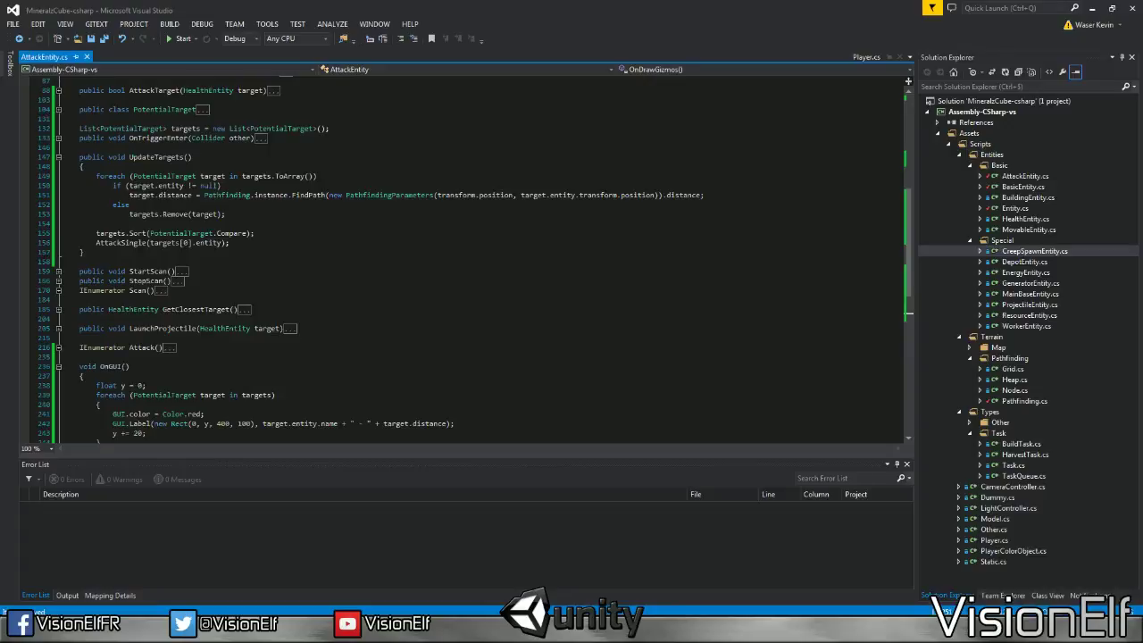
click(255, 233)
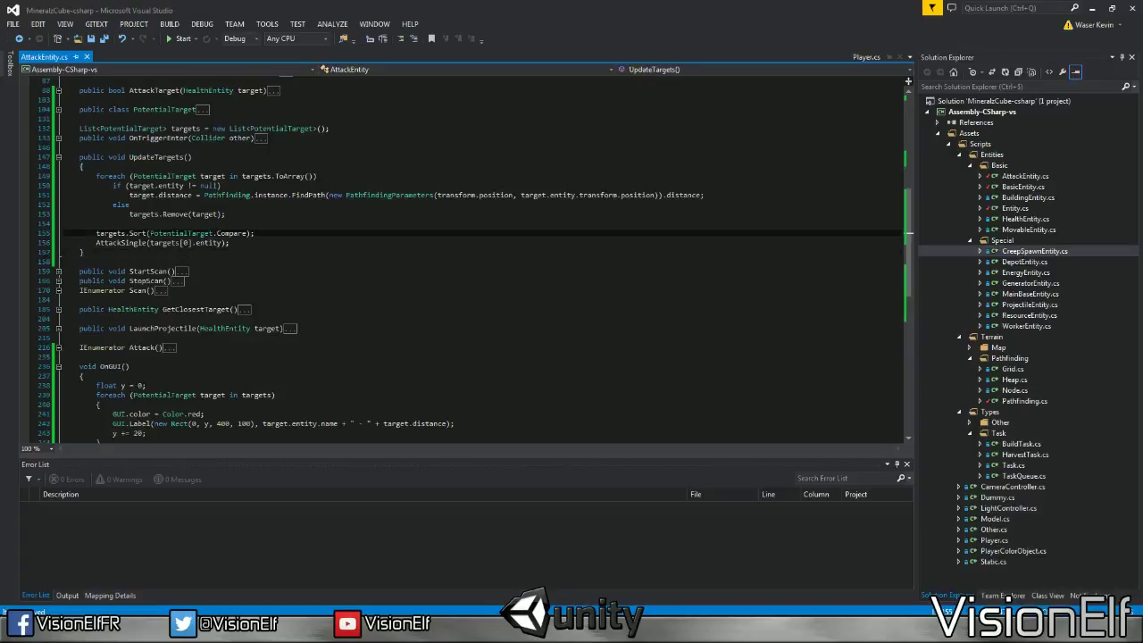
key(super)
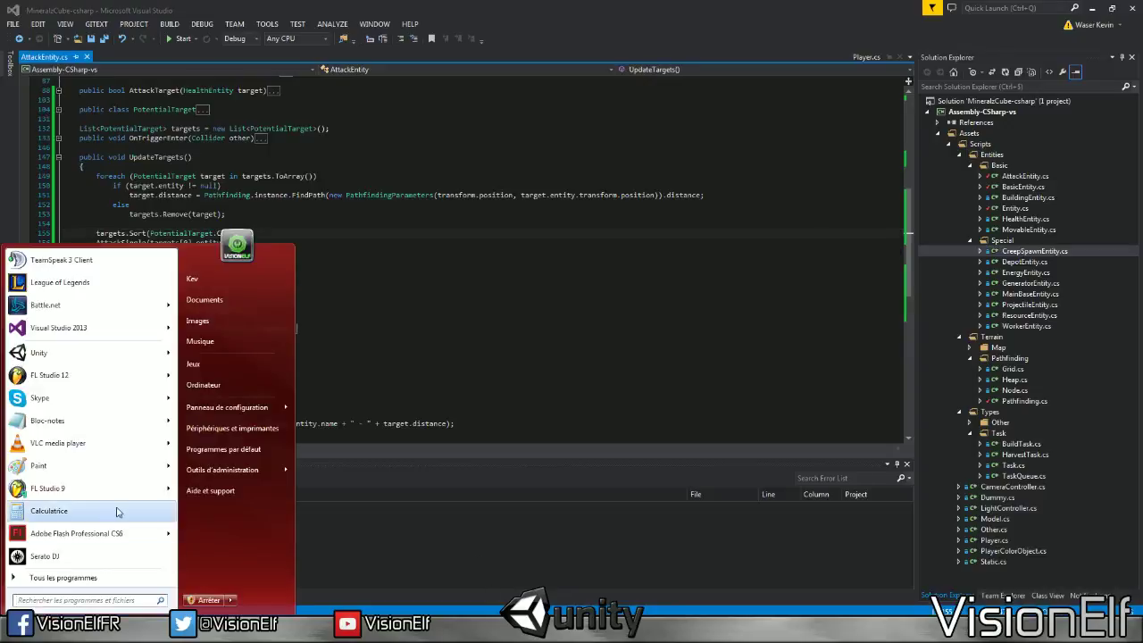
mouse_move(225, 471)
click(344, 466)
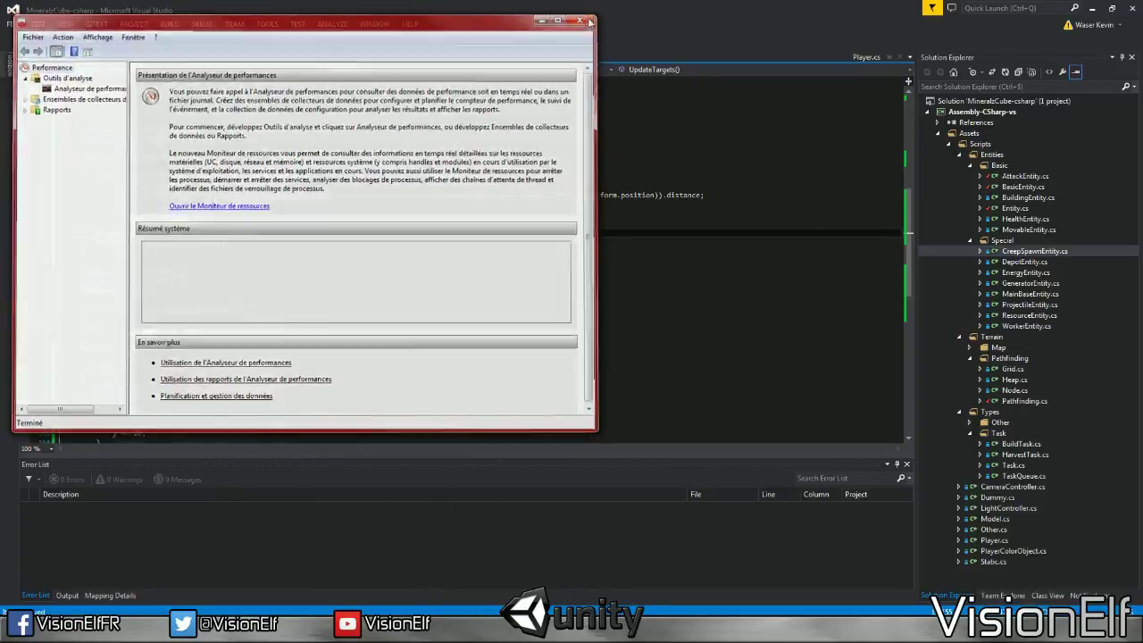
click(587, 19)
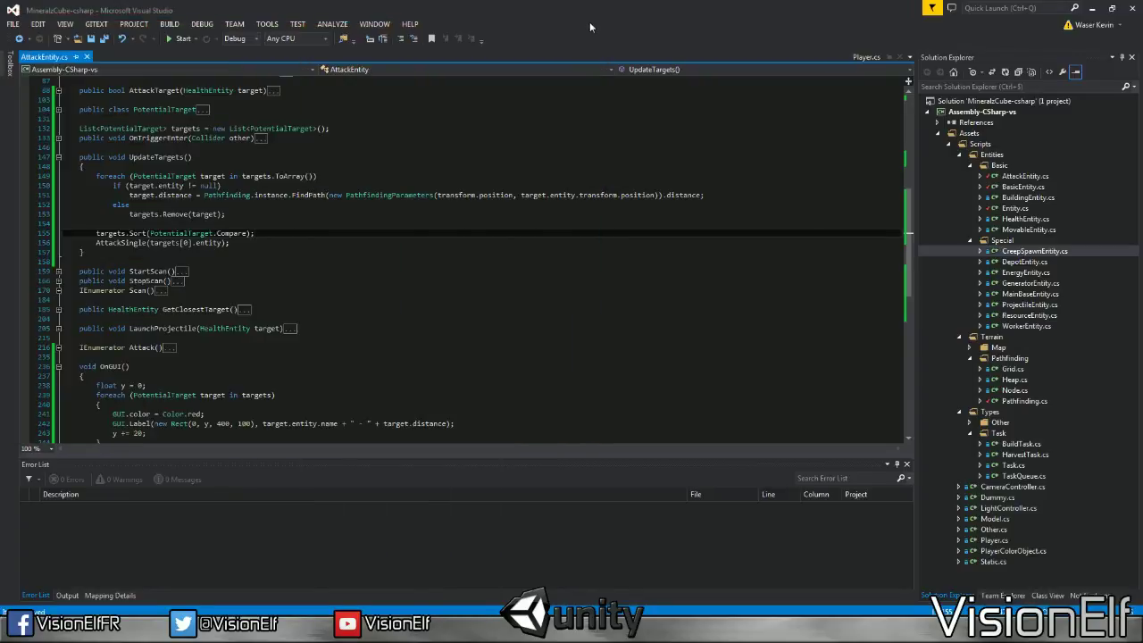
key(super)
text(mspaint)
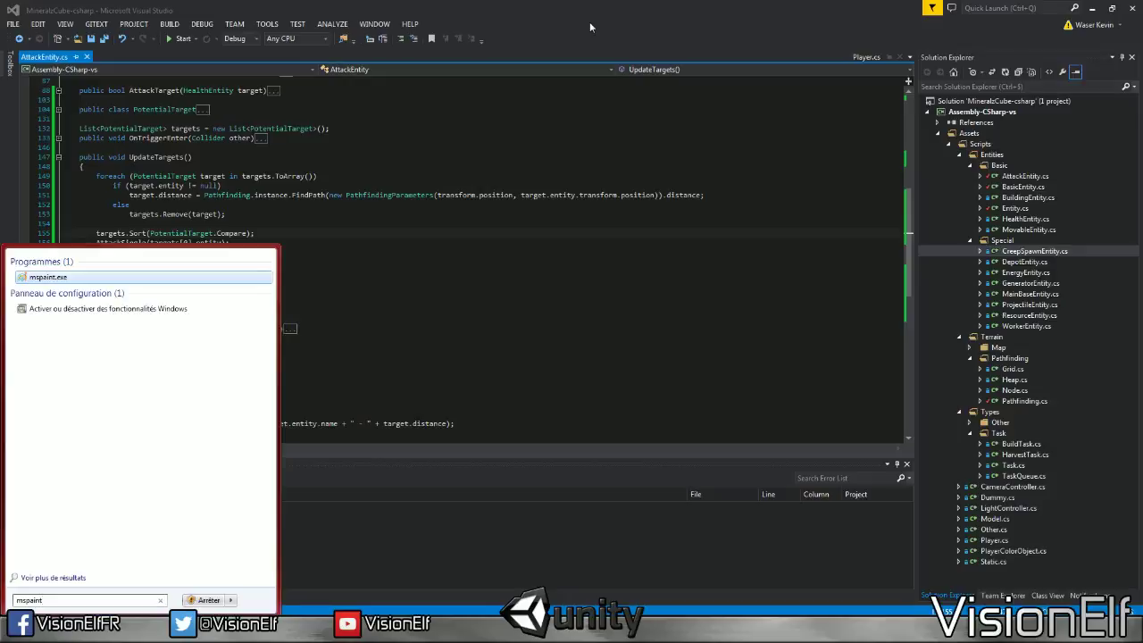
key(Return)
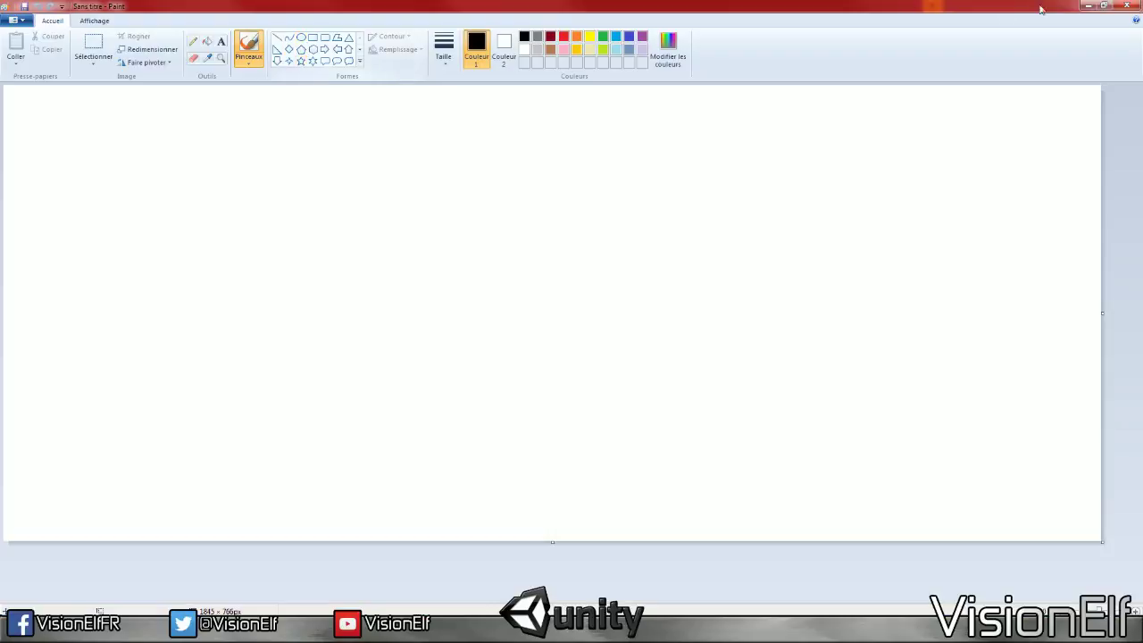
click(1124, 6)
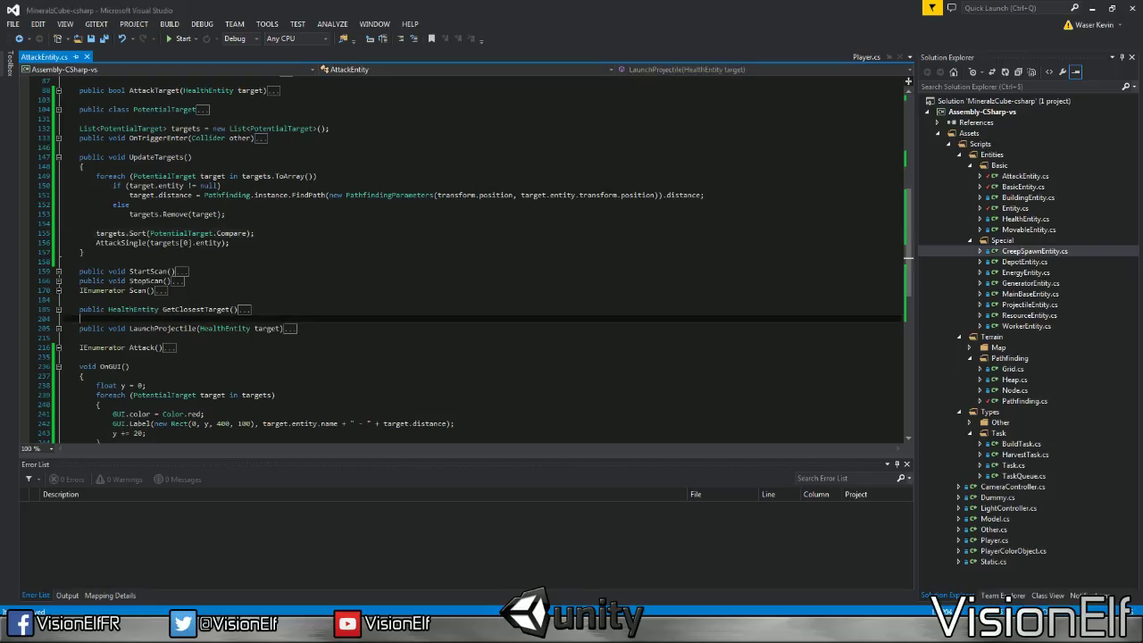
Insert Gizmos.color = Color.red; before DrawLine in OnDrawGizmos, save, and run the game in Unity
scroll(482, 259, down, 3)
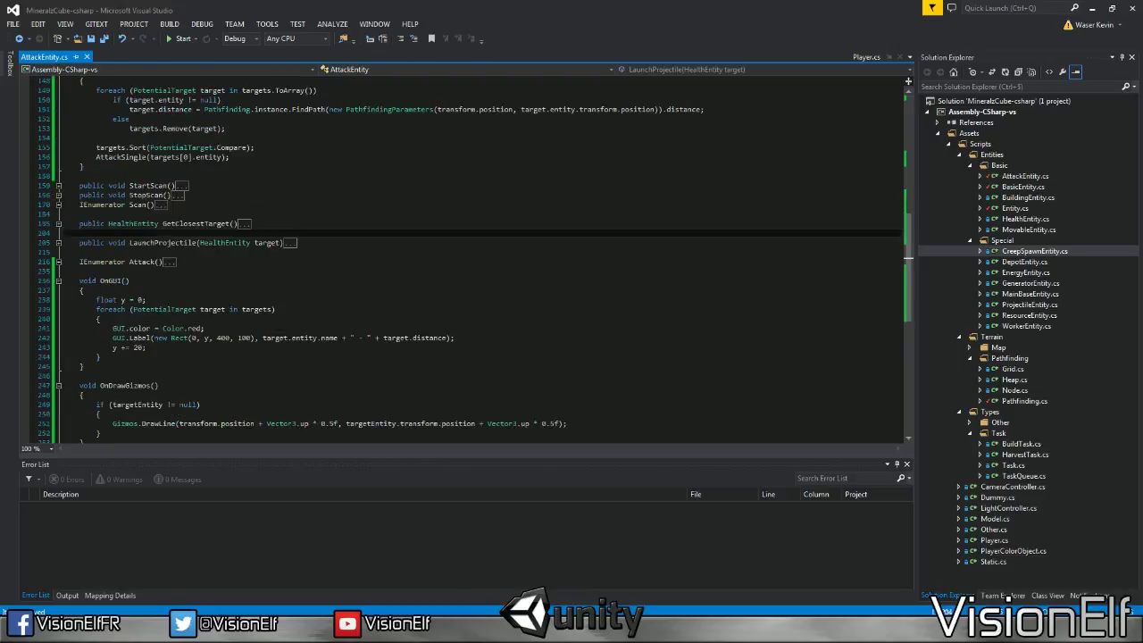
click(205, 328)
scroll(482, 258, down, 4)
key(Down)
key(Down)
key(Down)
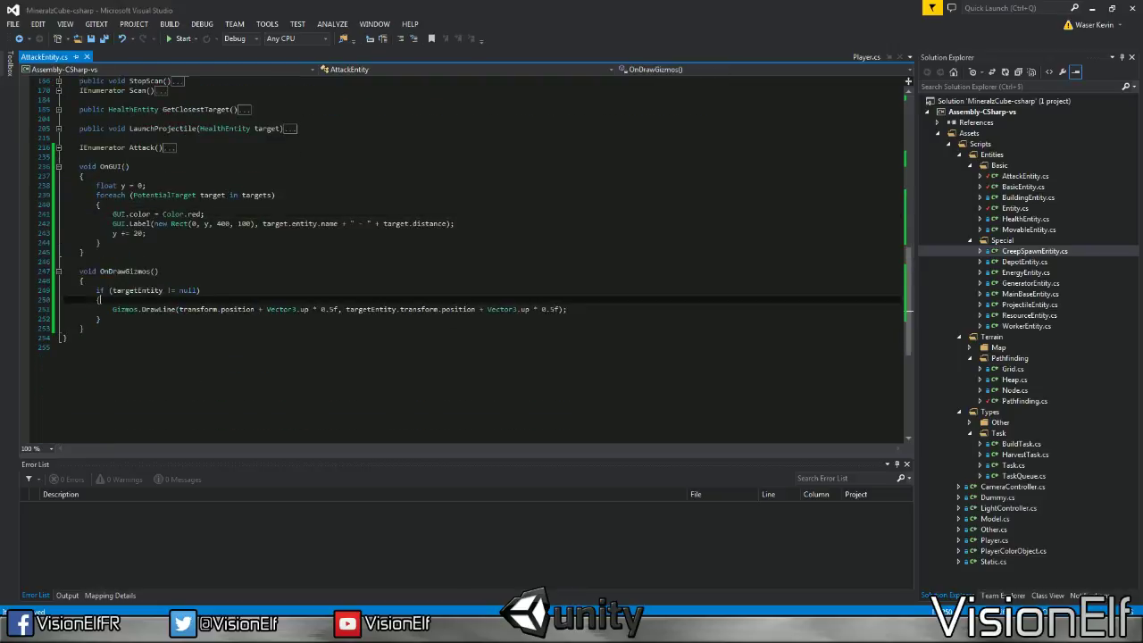
key(Return)
text(Gizmos.D)
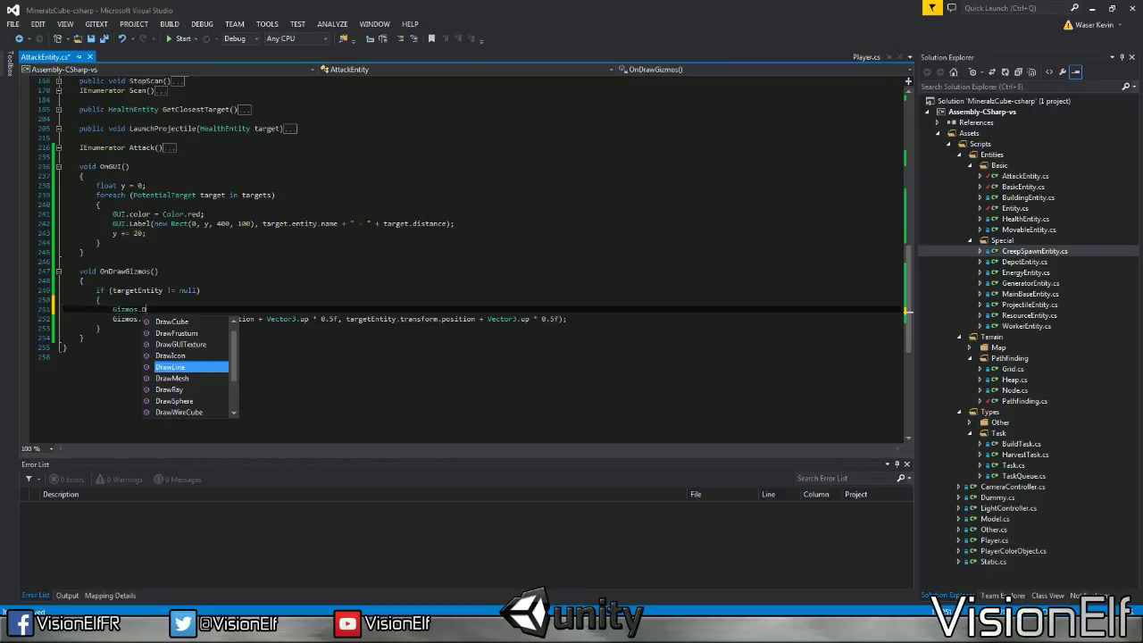
key(BackSpace)
text(color = Colo)
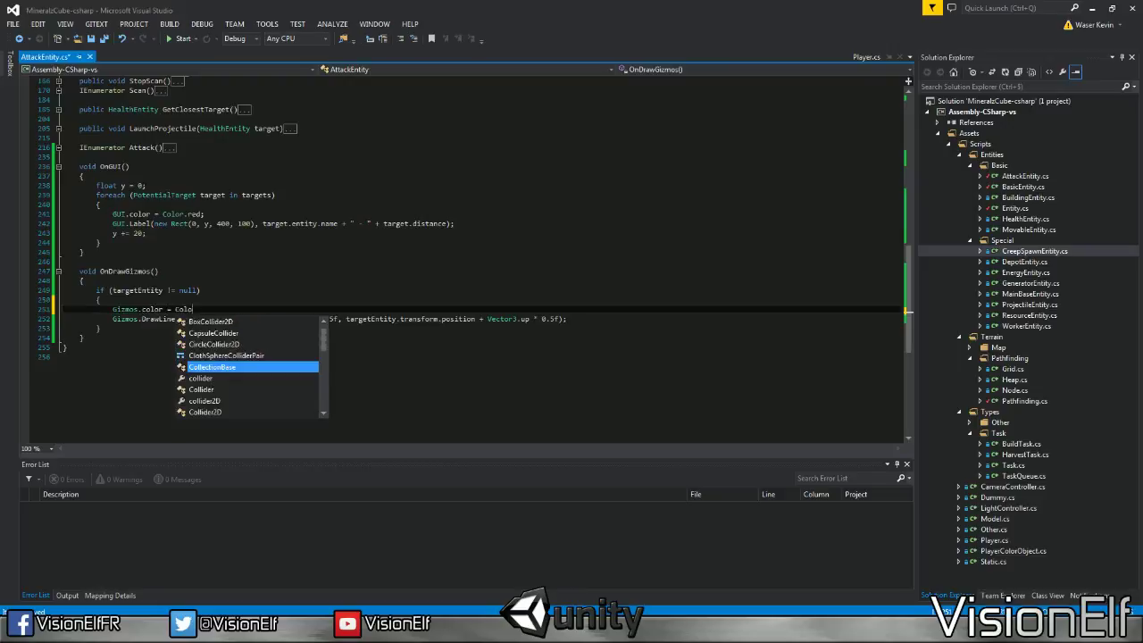
text(r.red;)
key(ctrl+s)
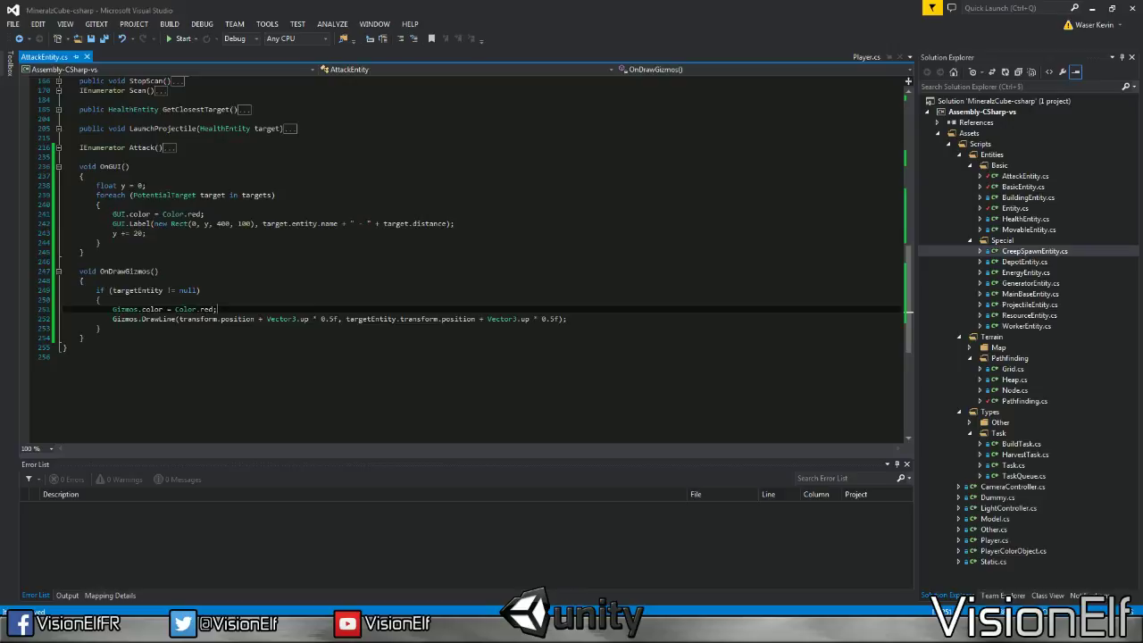
key(alt+Tab)
click(550, 38)
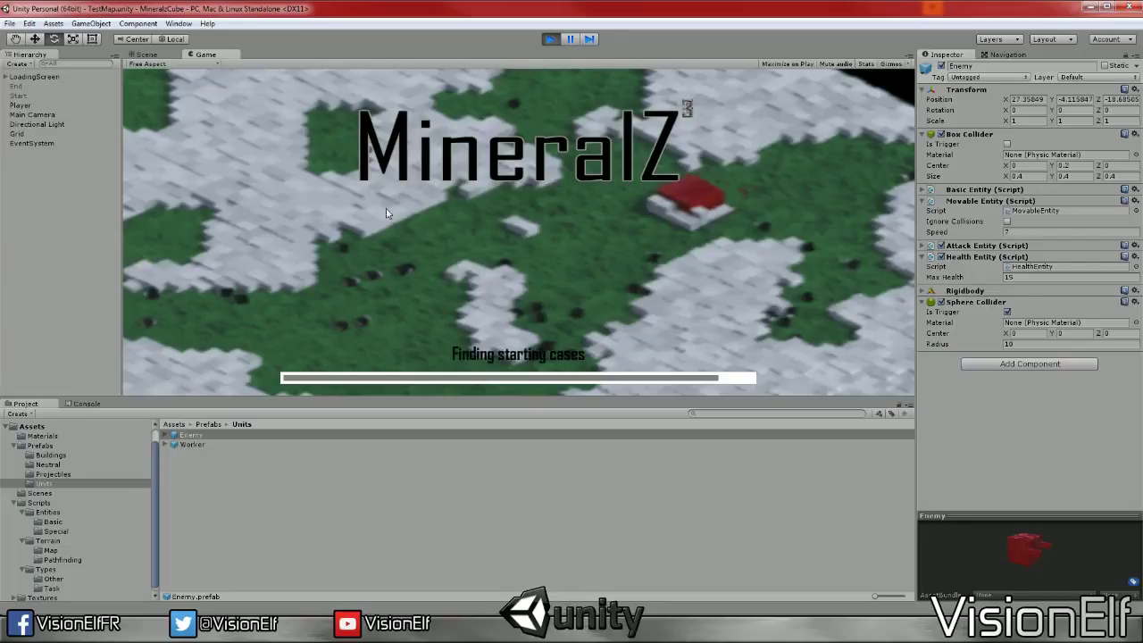
Pick the Basic Wall, then pause and orbit the Scene view around the enemy's red cube
key(1)
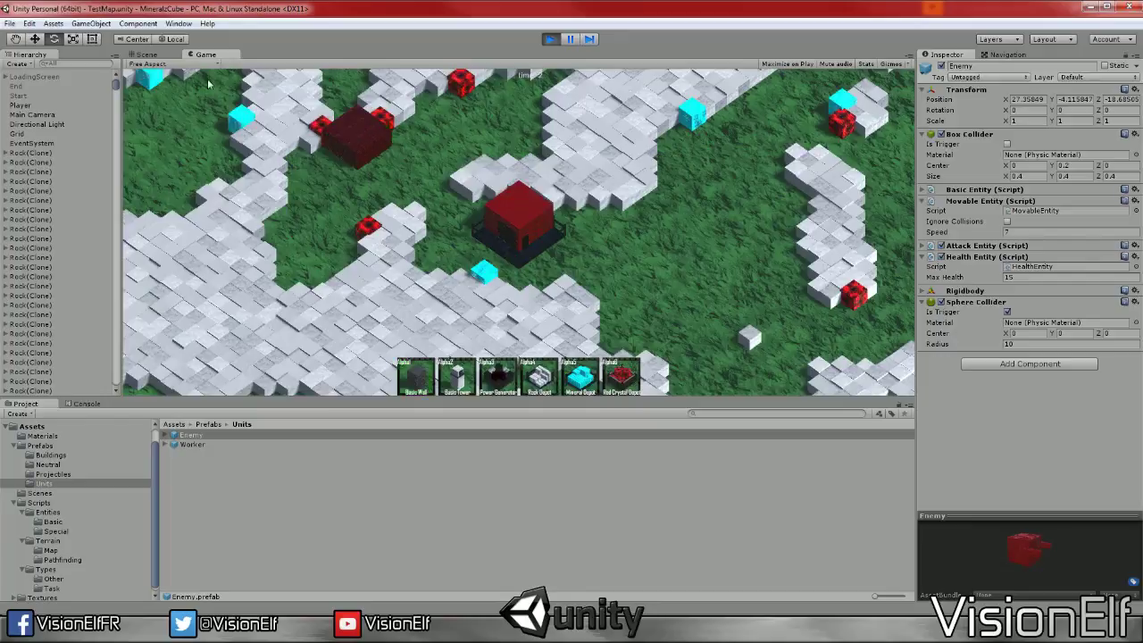
click(146, 54)
scroll(389, 145, up, 2)
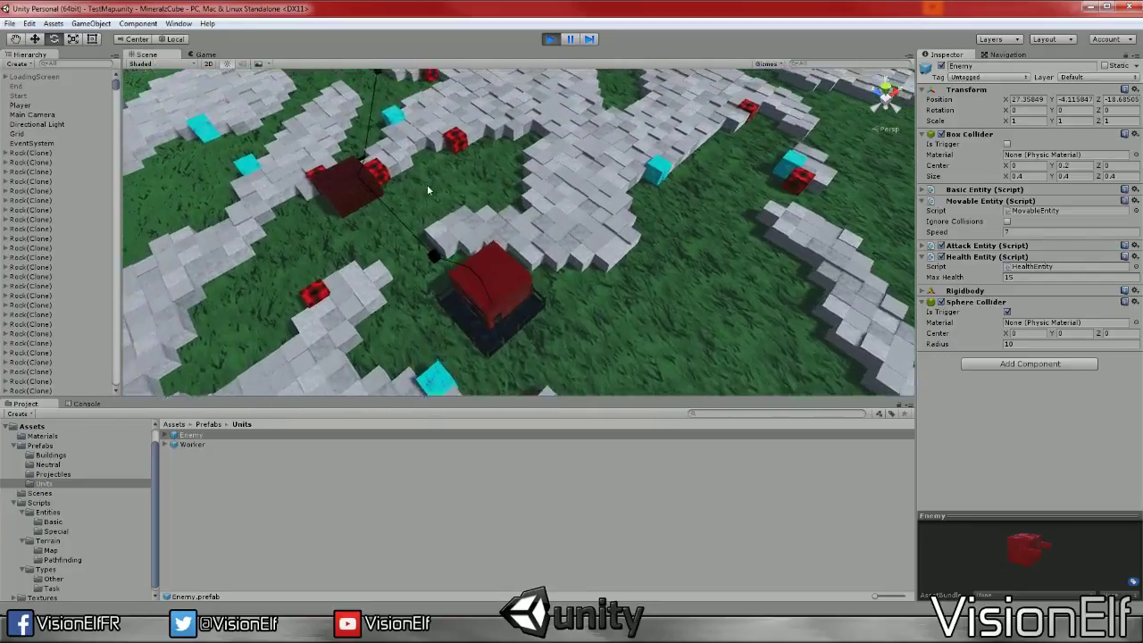
alt+drag(389, 146, 500, 224)
click(573, 40)
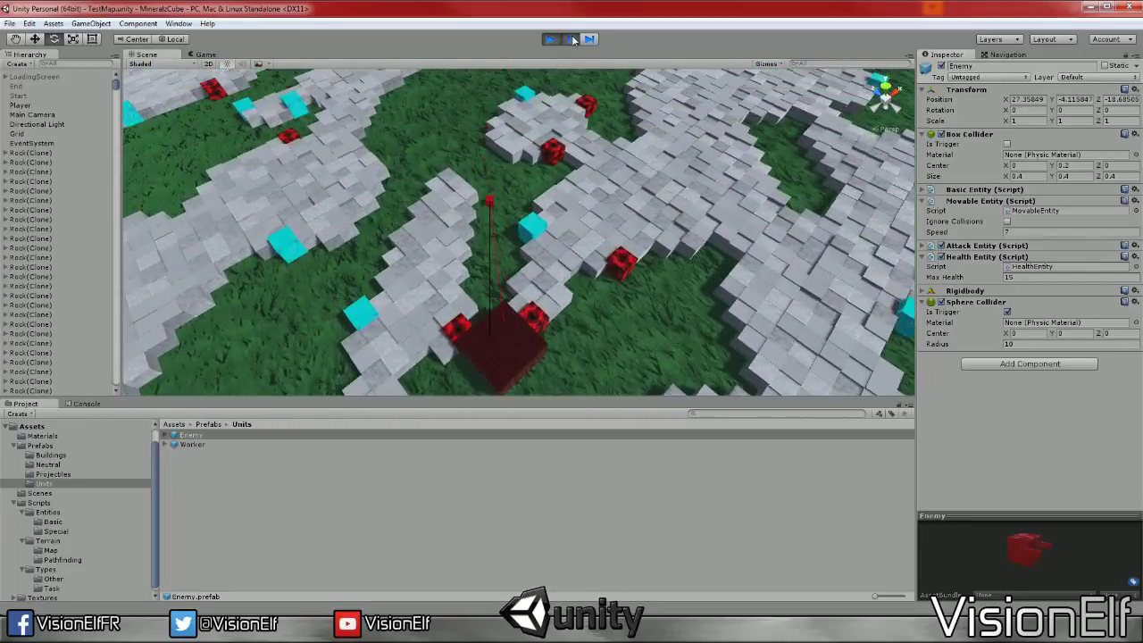
scroll(528, 315, up, 5)
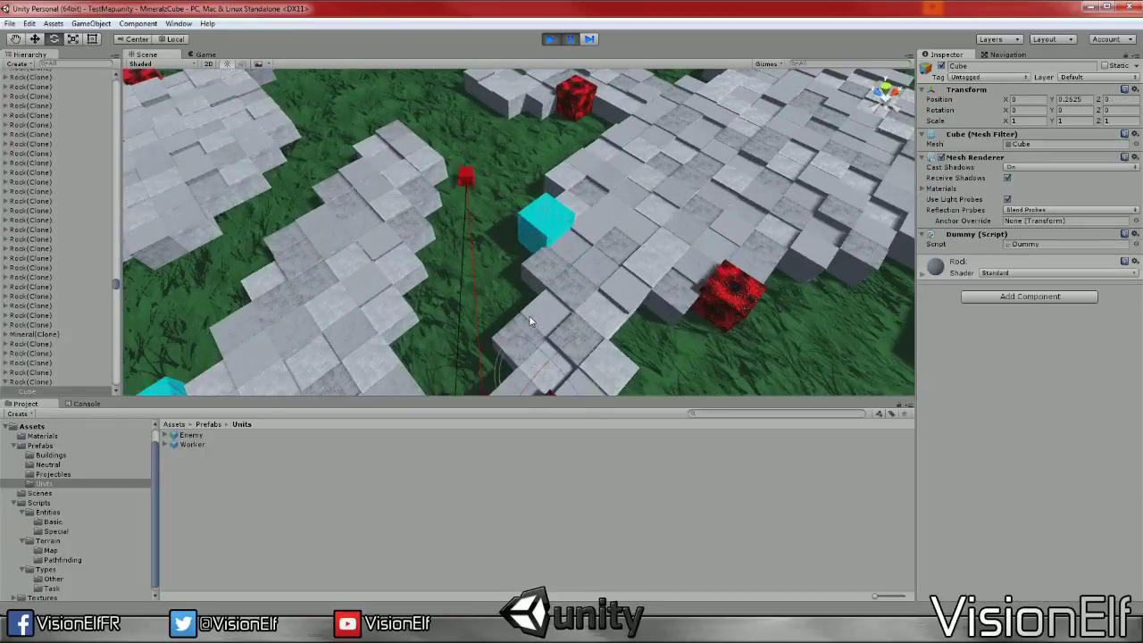
click(479, 262)
alt+drag(479, 256, 500, 242)
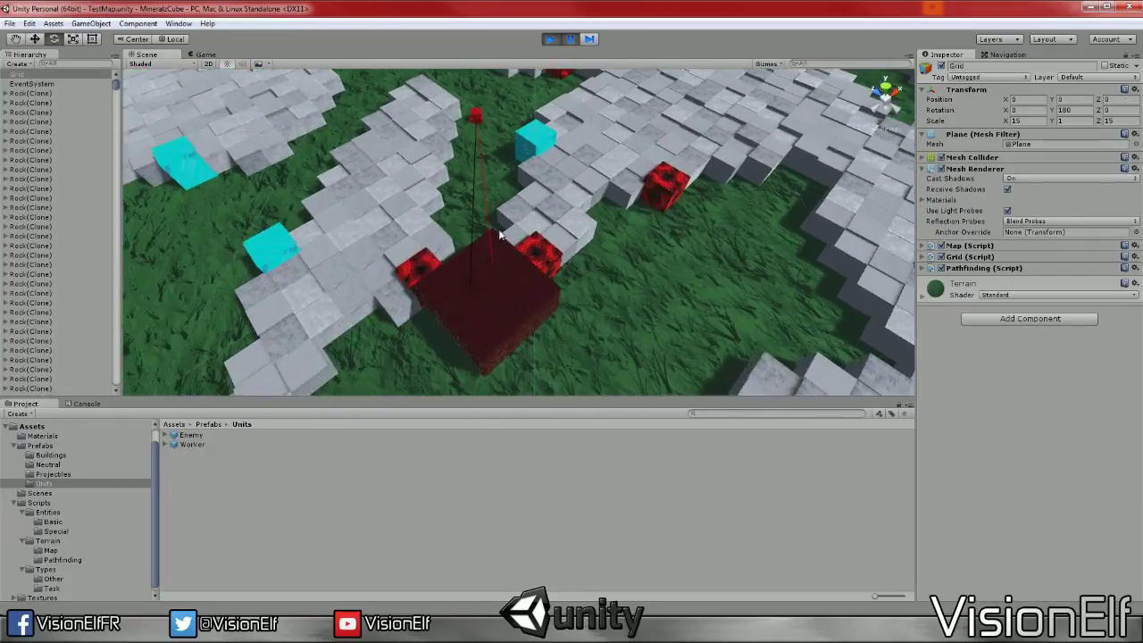
Resume the game, watch the Game view, then stop play mode
click(572, 40)
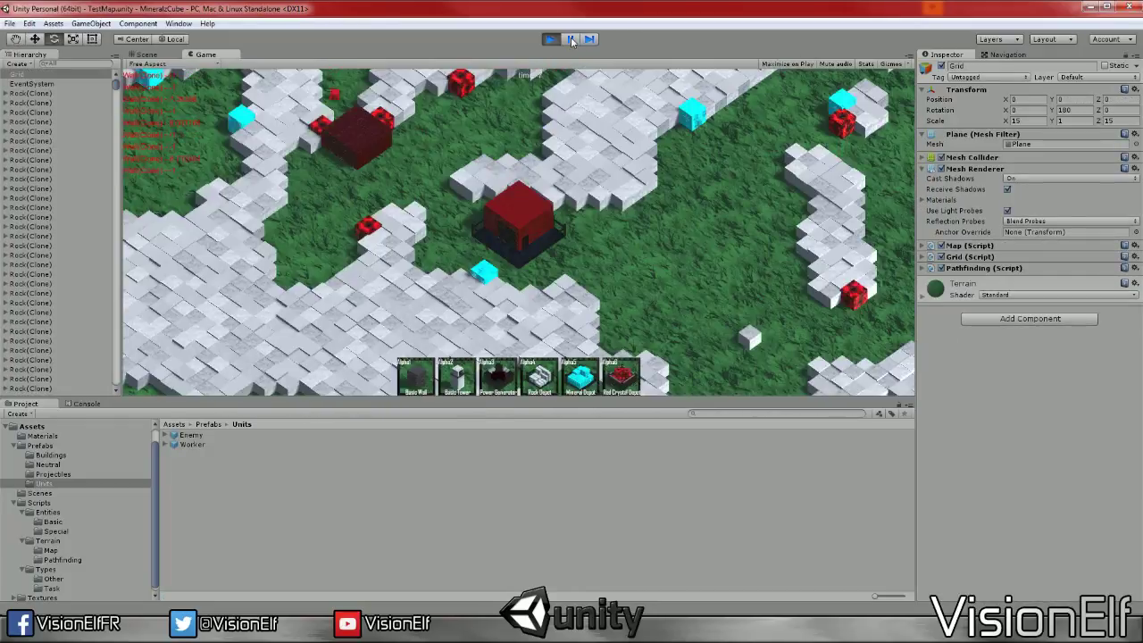
click(572, 40)
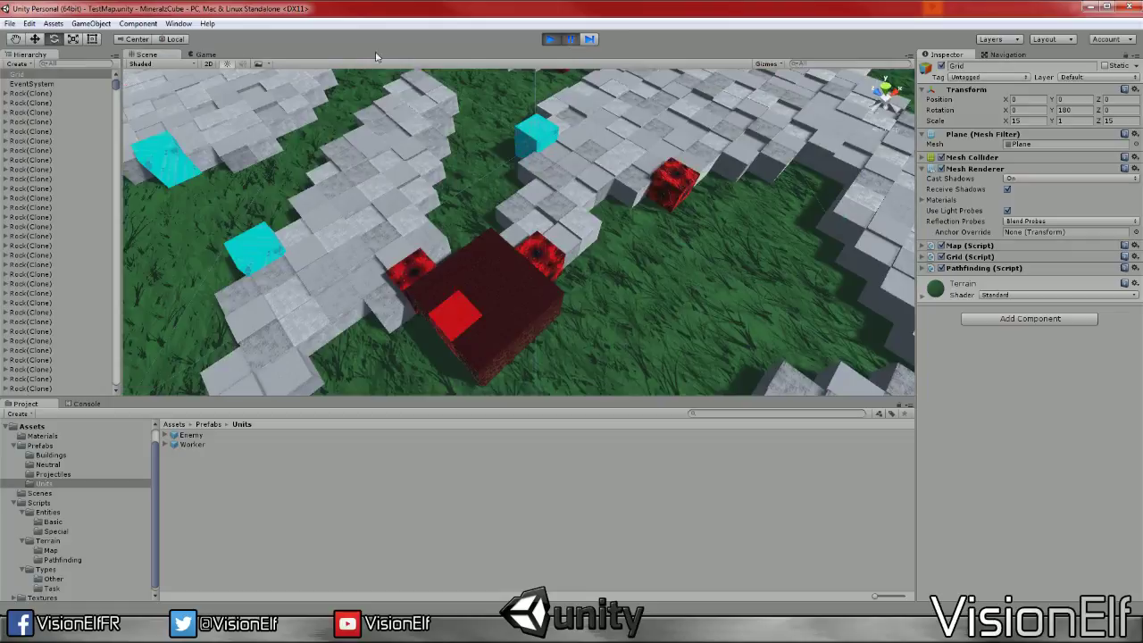
click(569, 41)
click(152, 55)
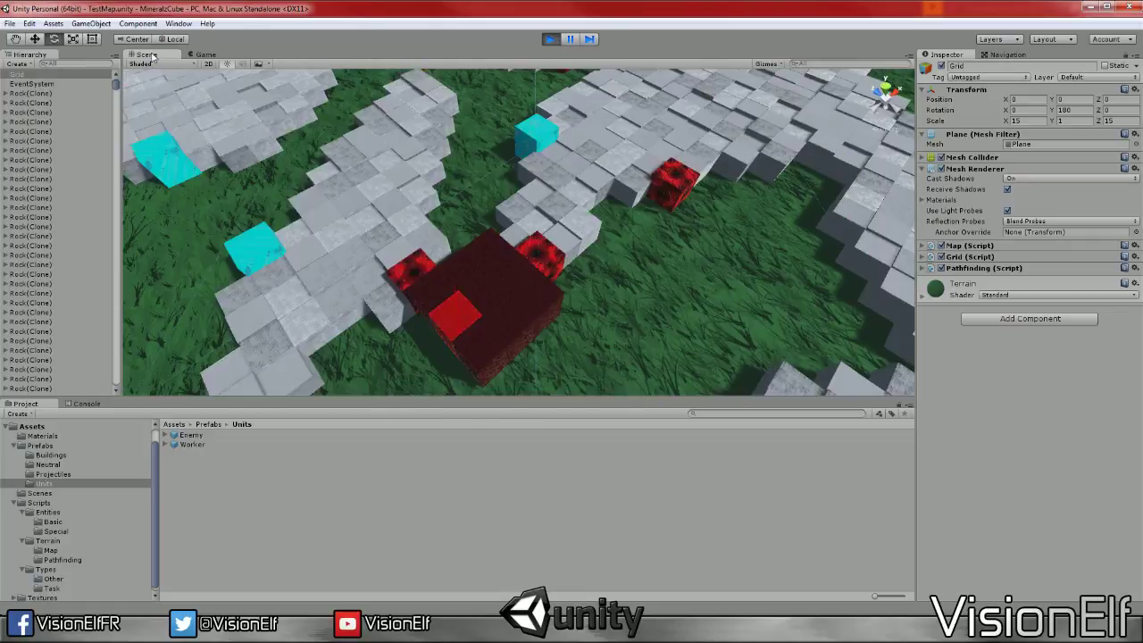
click(192, 56)
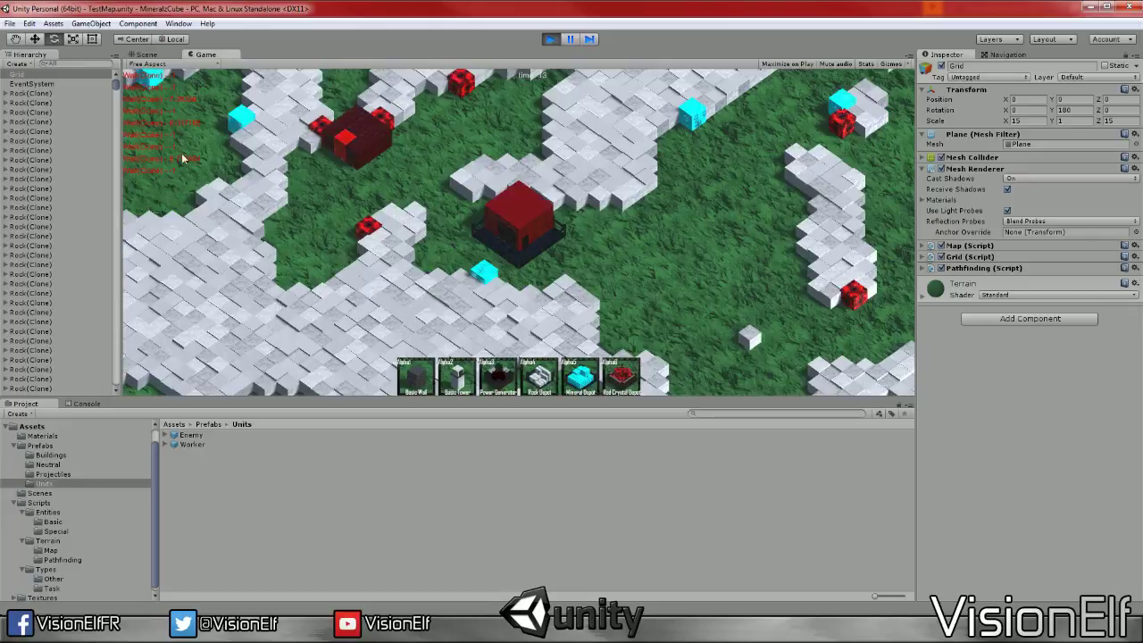
scroll(180, 166, up, 5)
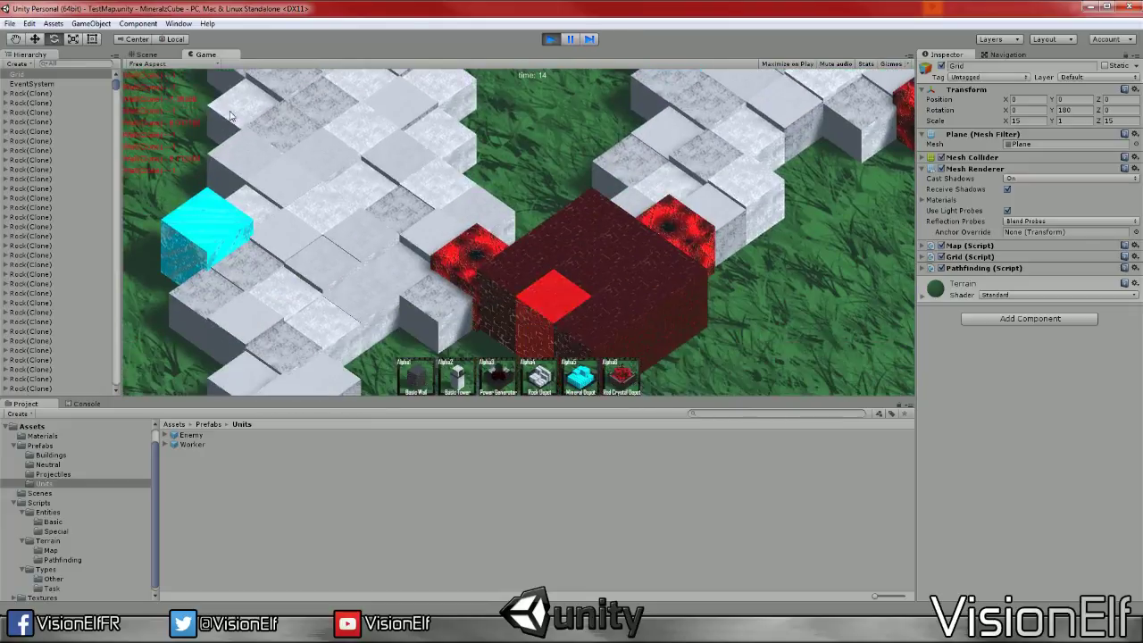
scroll(195, 102, down, 5)
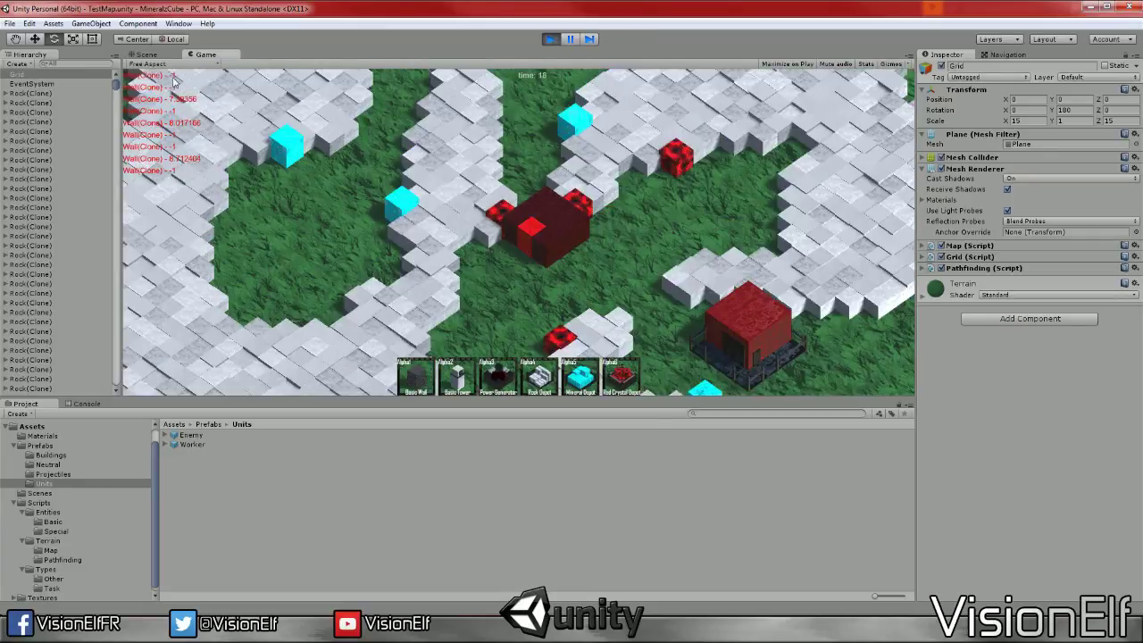
click(550, 39)
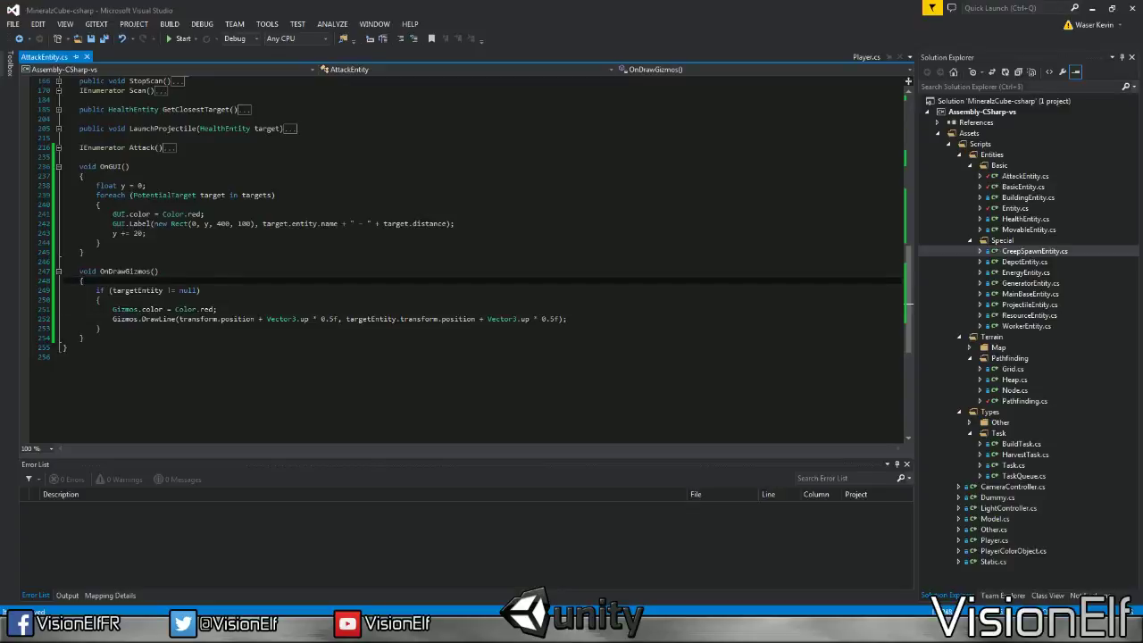
Close Pathfinding.cs, collapse UpdateTargets, and expand PotentialTarget's Compare method
double_click(1002, 400)
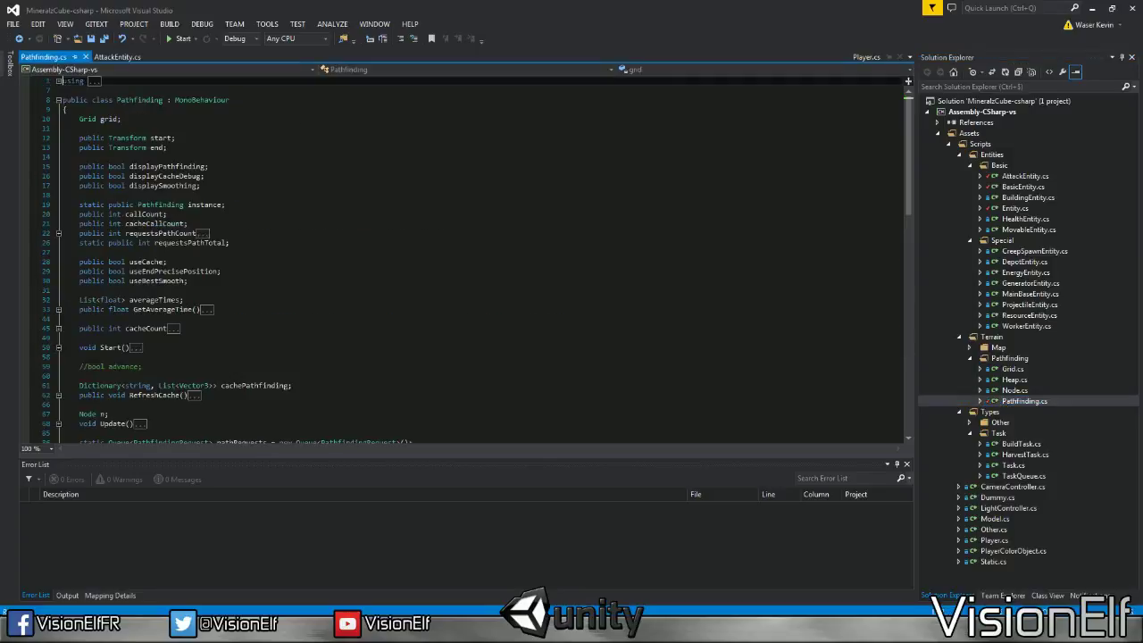
key(ctrl+F4)
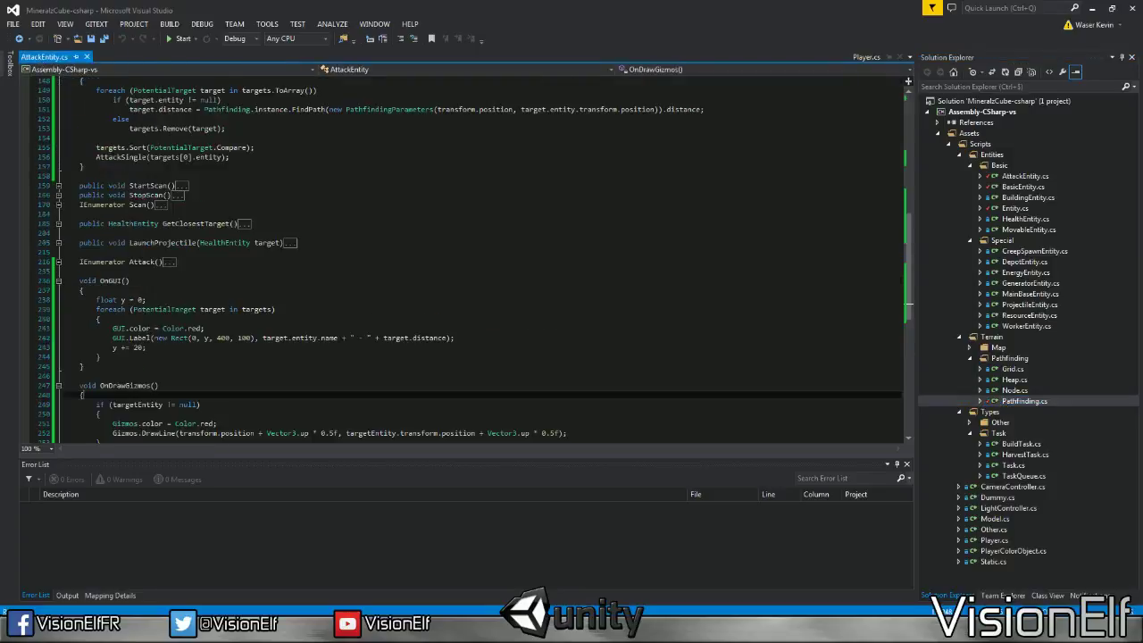
click(58, 242)
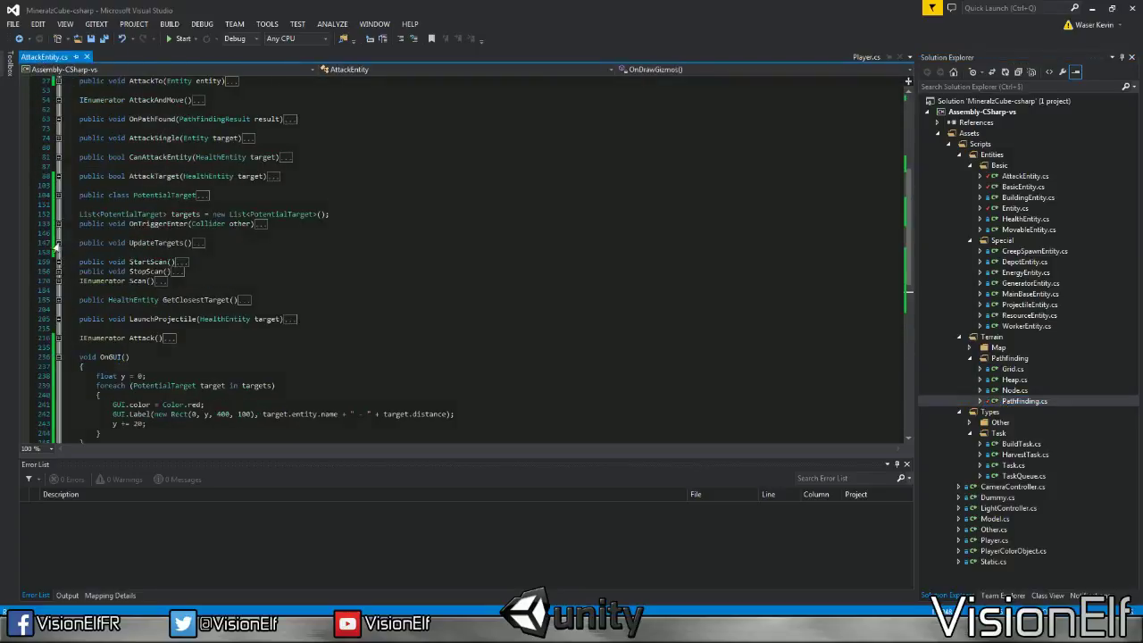
click(58, 195)
click(166, 224)
click(58, 251)
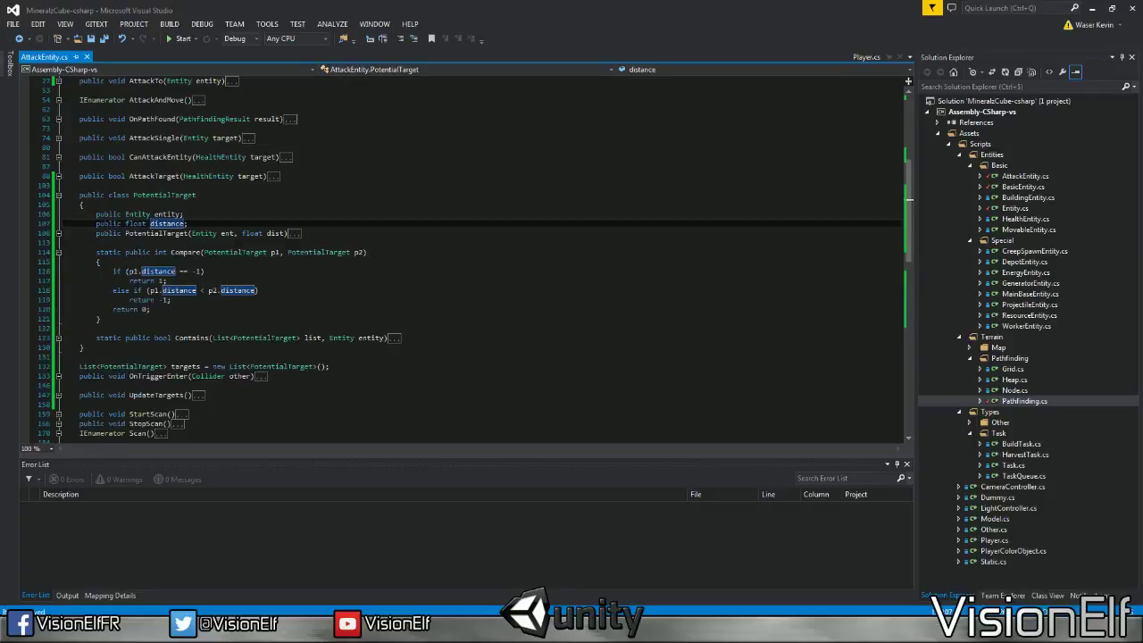
click(98, 260)
Replace Compare's old body with the condition if (p1.distance < p2.distance)
scroll(482, 259, down, 3)
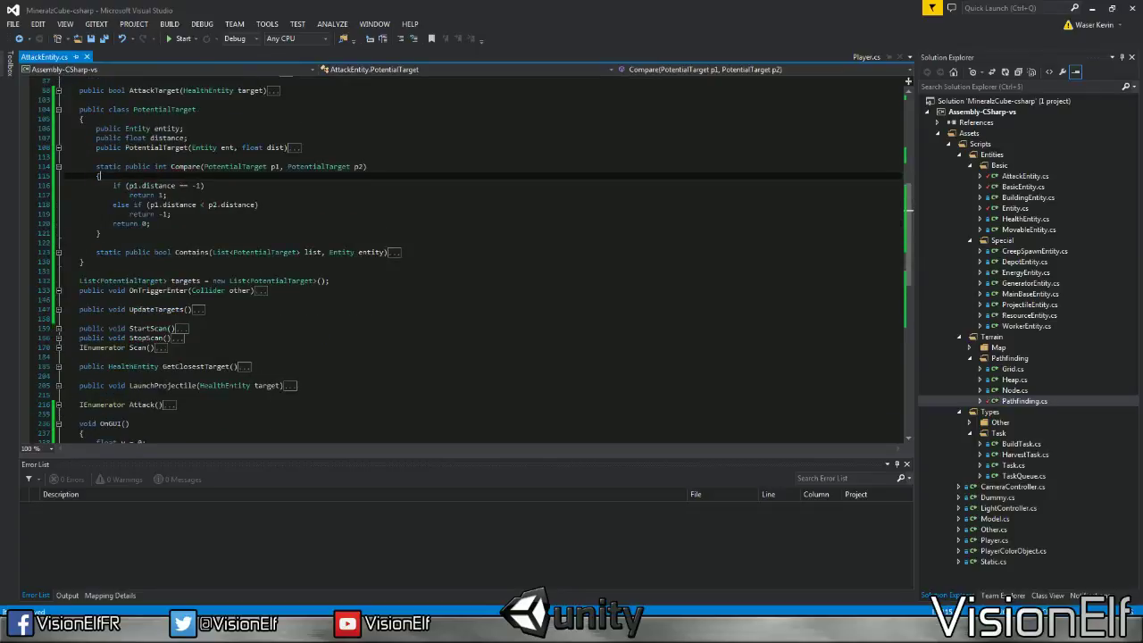
click(125, 185)
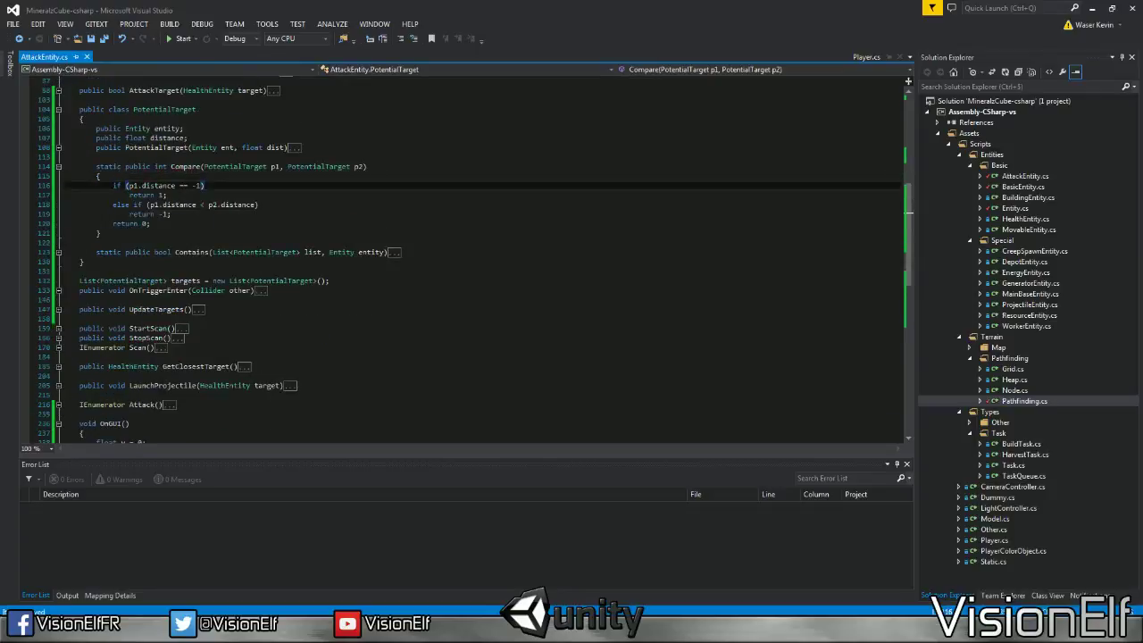
click(100, 223)
drag(150, 224, 98, 176)
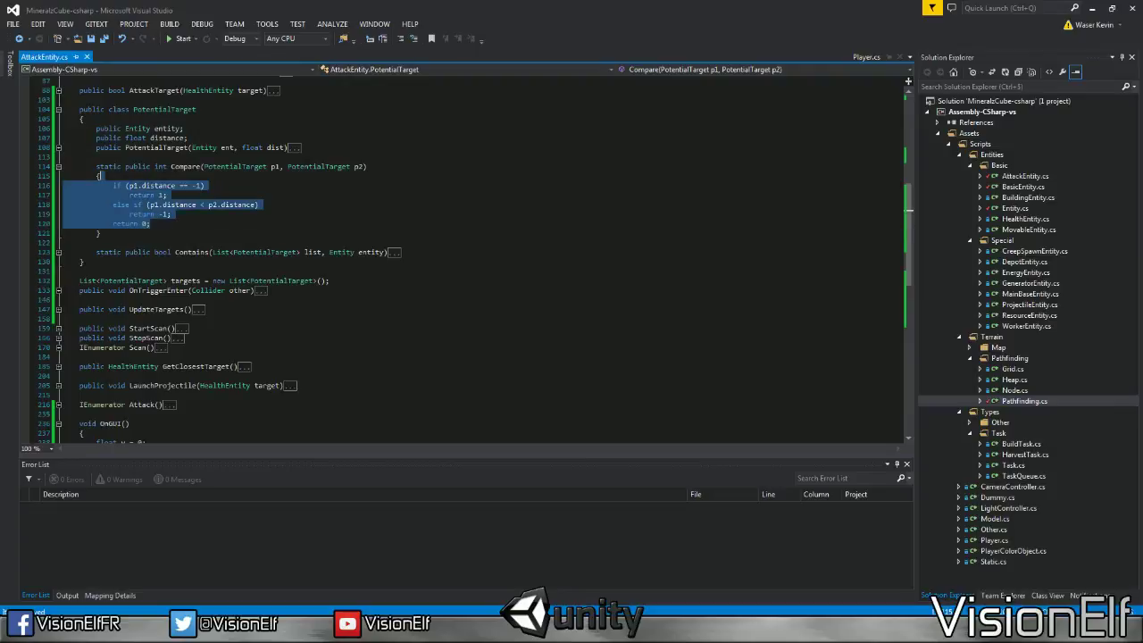
key(Return)
text(if ()
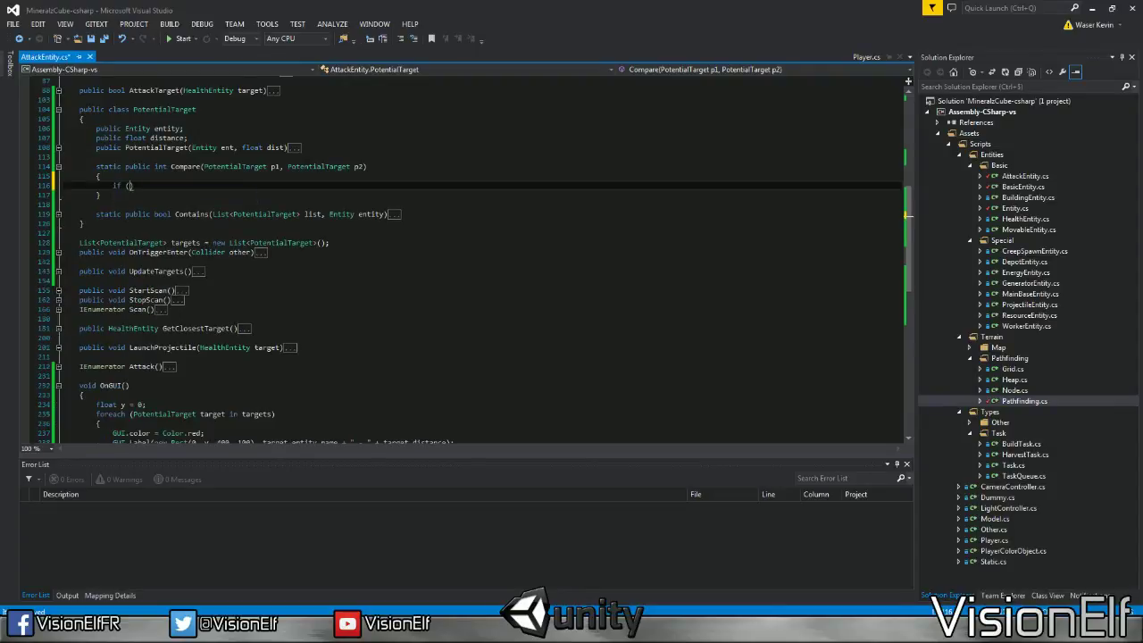
text(p1.distance < p)
text(2.)
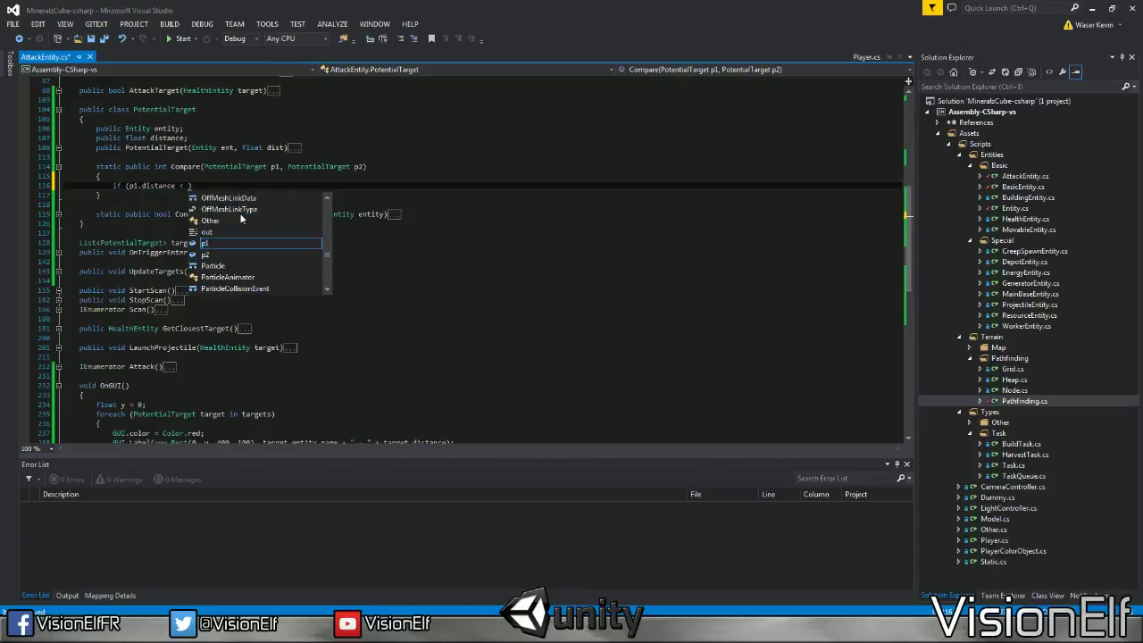
key(Escape)
text(distance))
Make it return 1, else return -1, and save AttackEntity.cs
key(Return)
text(retu)
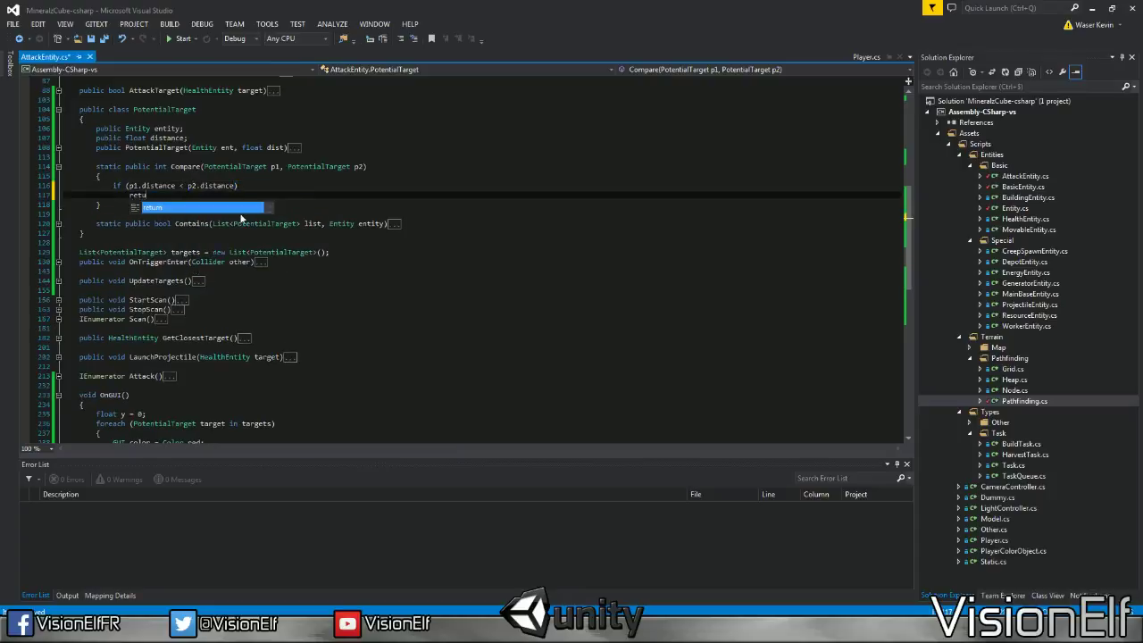
text(rn 1;)
key(Return)
text(else)
key(Return)
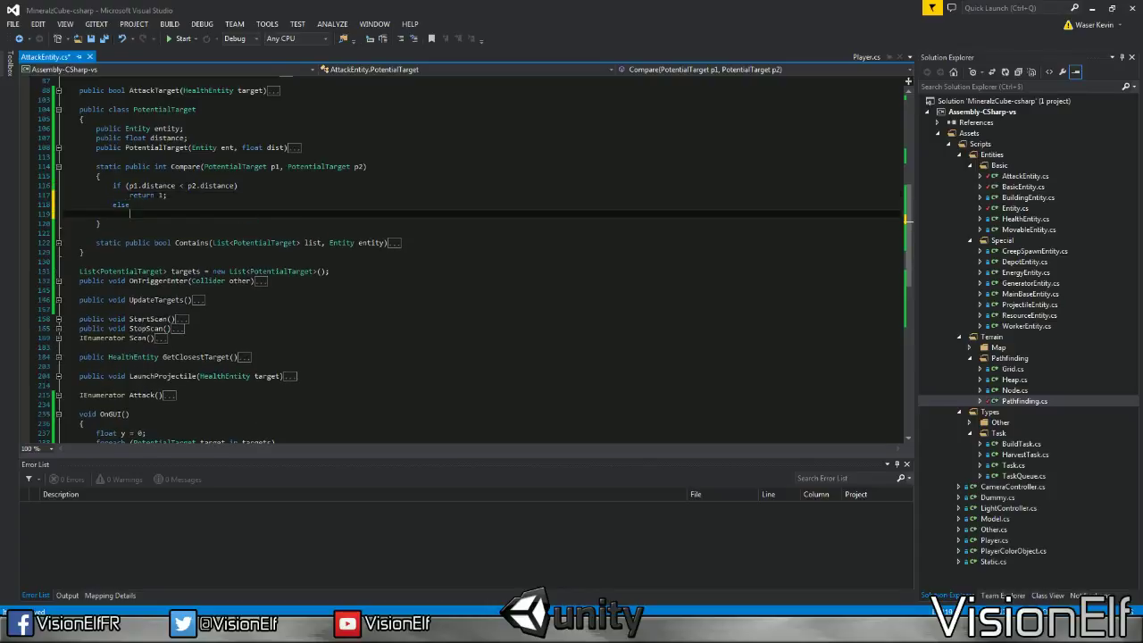
text(return 0)
key(ctrl+s)
Start Play mode in Unity and place two Basic Walls on the map
key(alt+Tab)
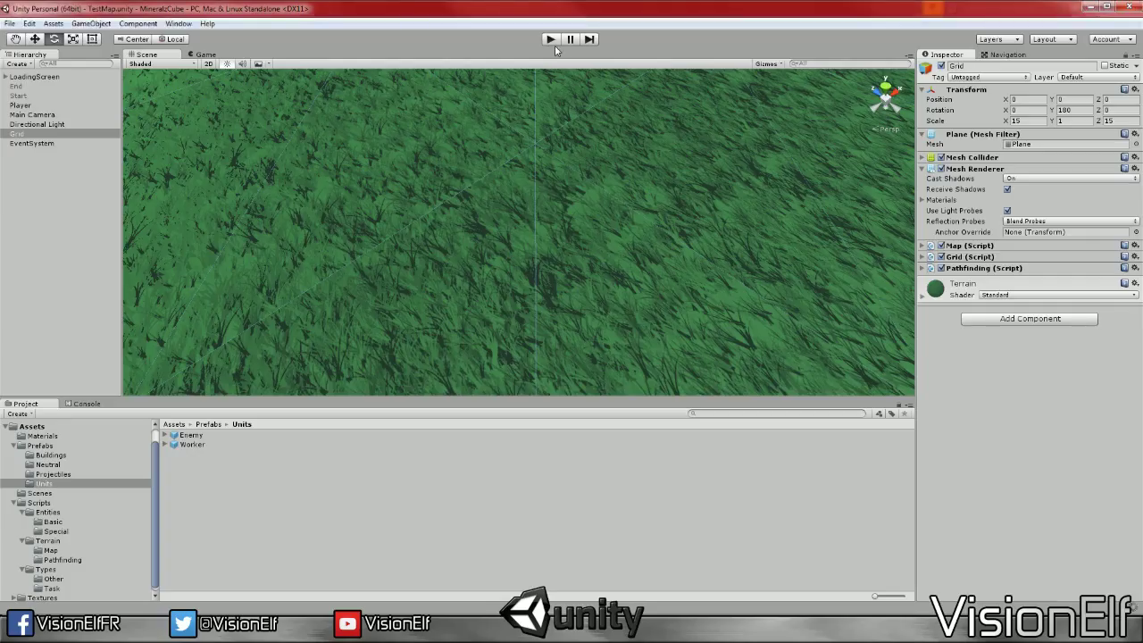
click(551, 39)
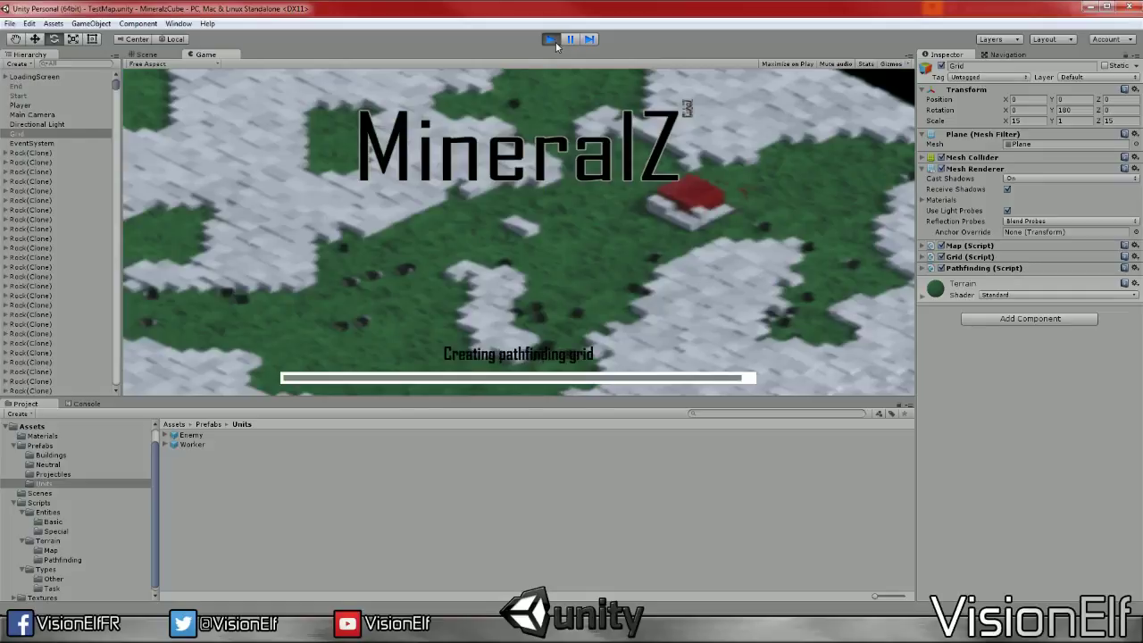
key(1)
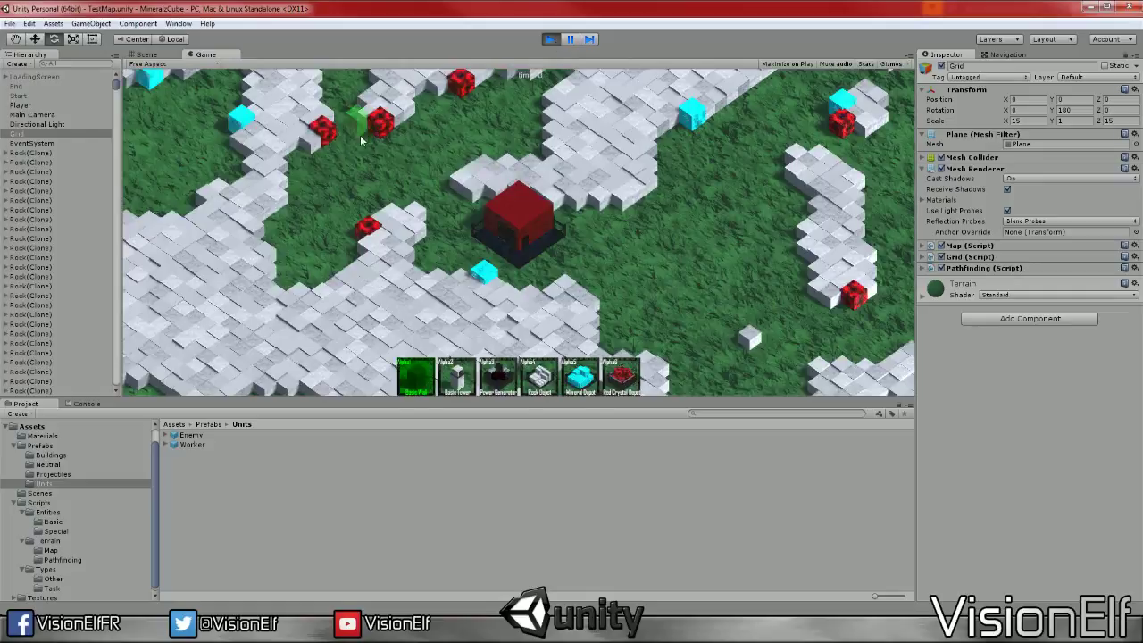
click(375, 172)
key(1)
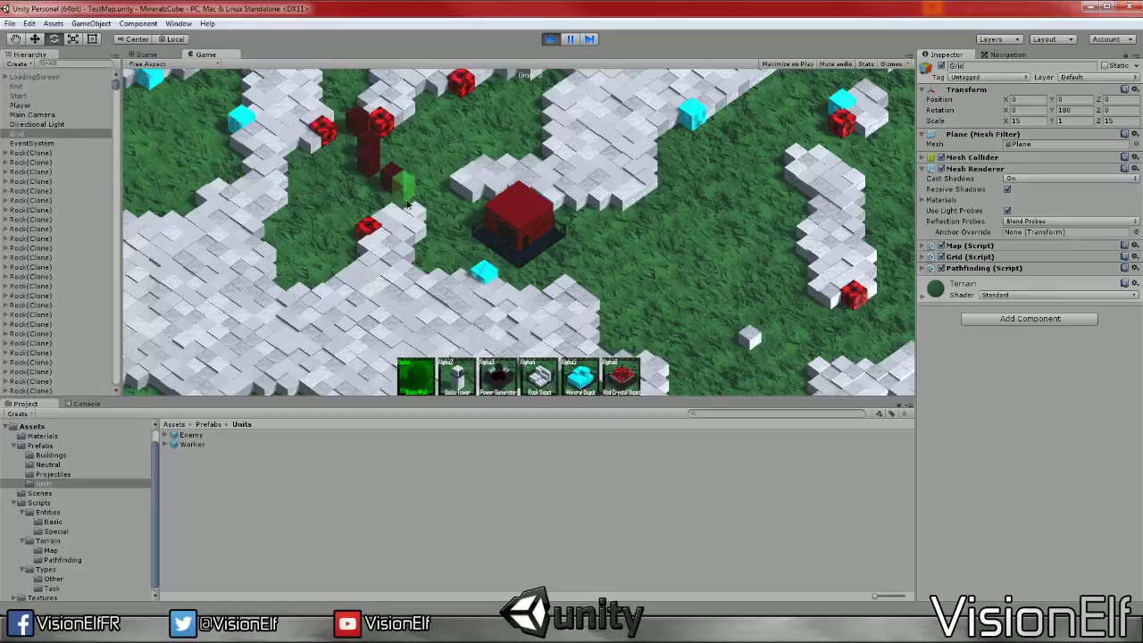
click(400, 183)
mouse_move(571, 45)
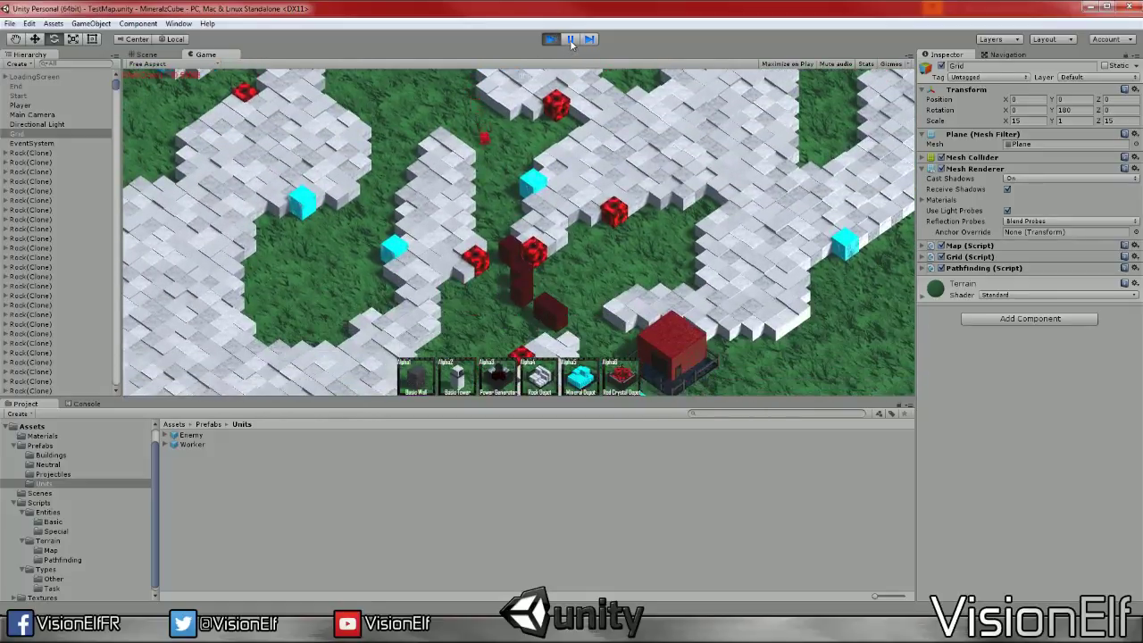
Pan the game camera and orbit the Scene view to inspect the new walls
key(s)
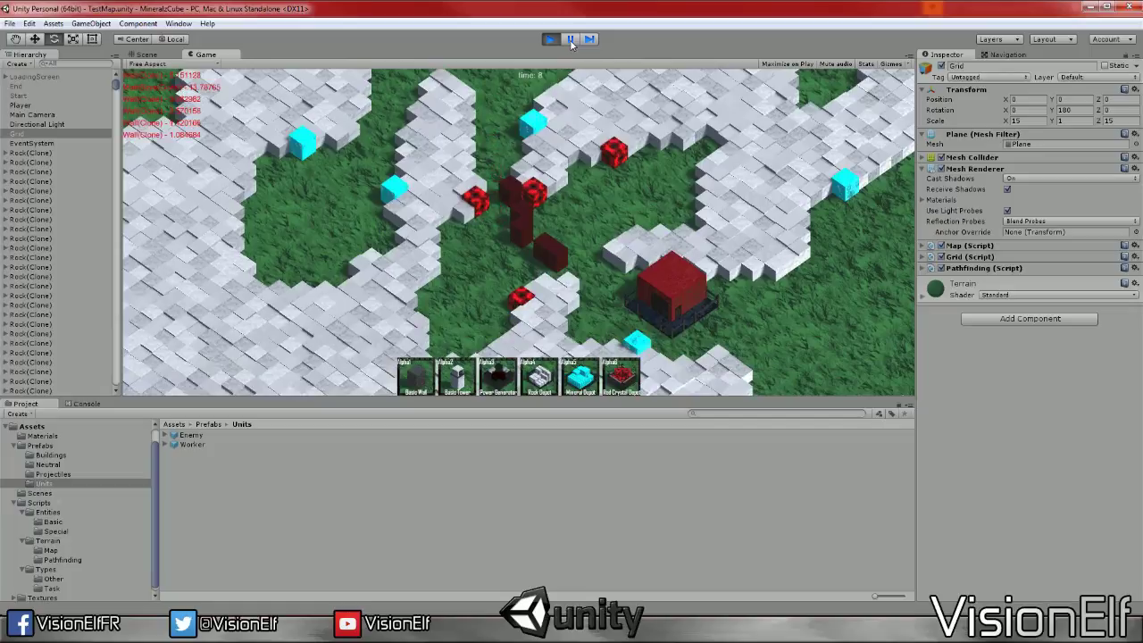
key(s)
key(d)
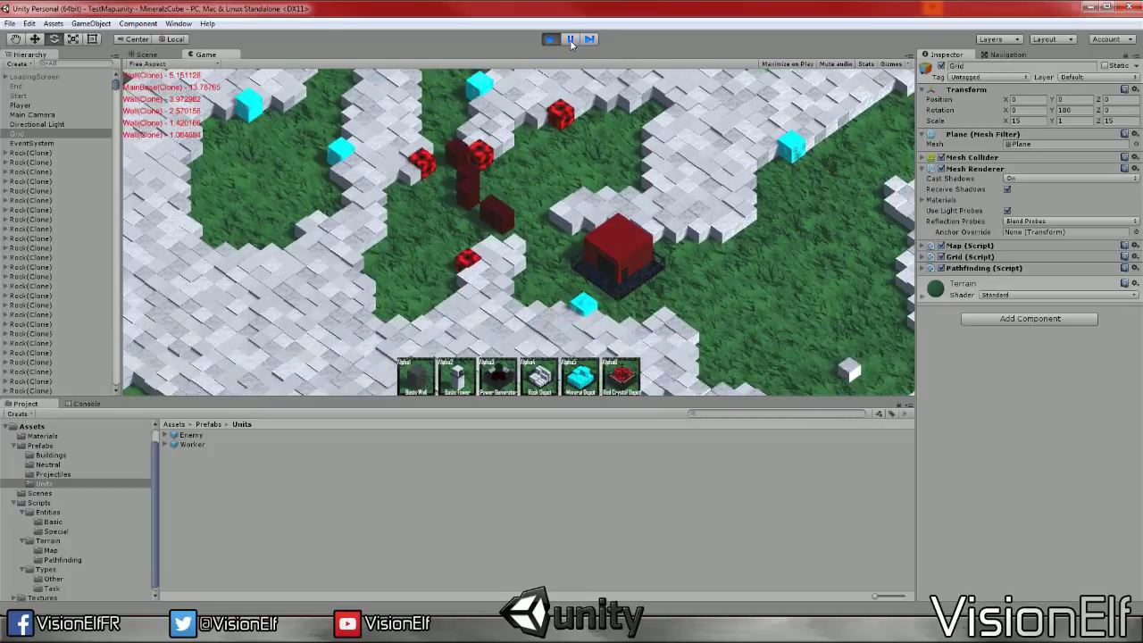
scroll(489, 196, up, 5)
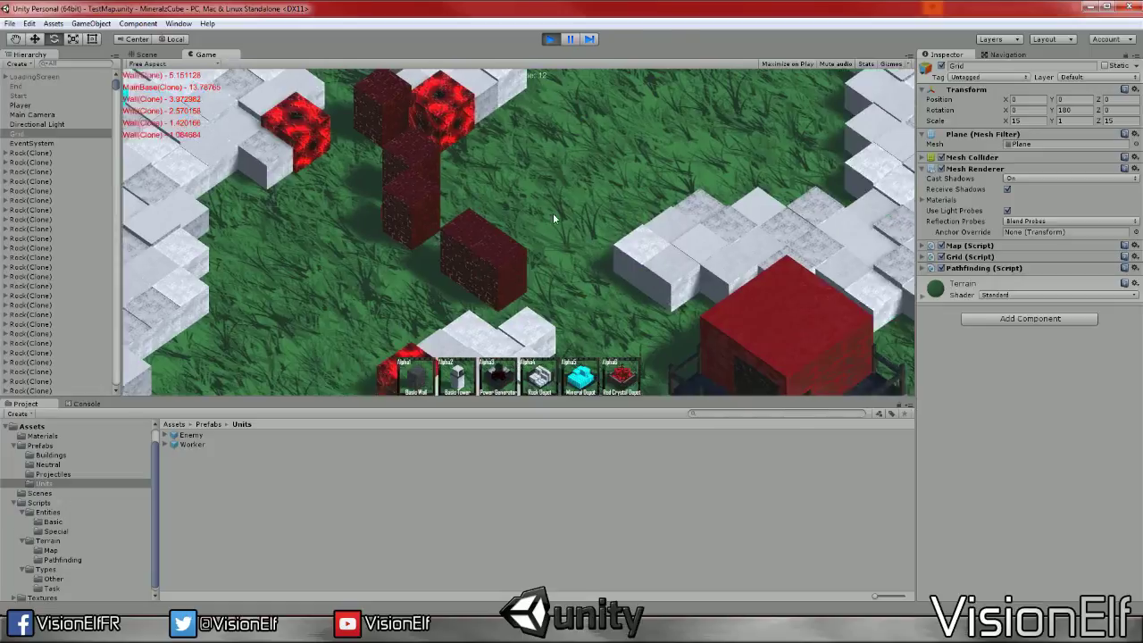
key(ctrl+1)
alt+drag(500, 259, 536, 292)
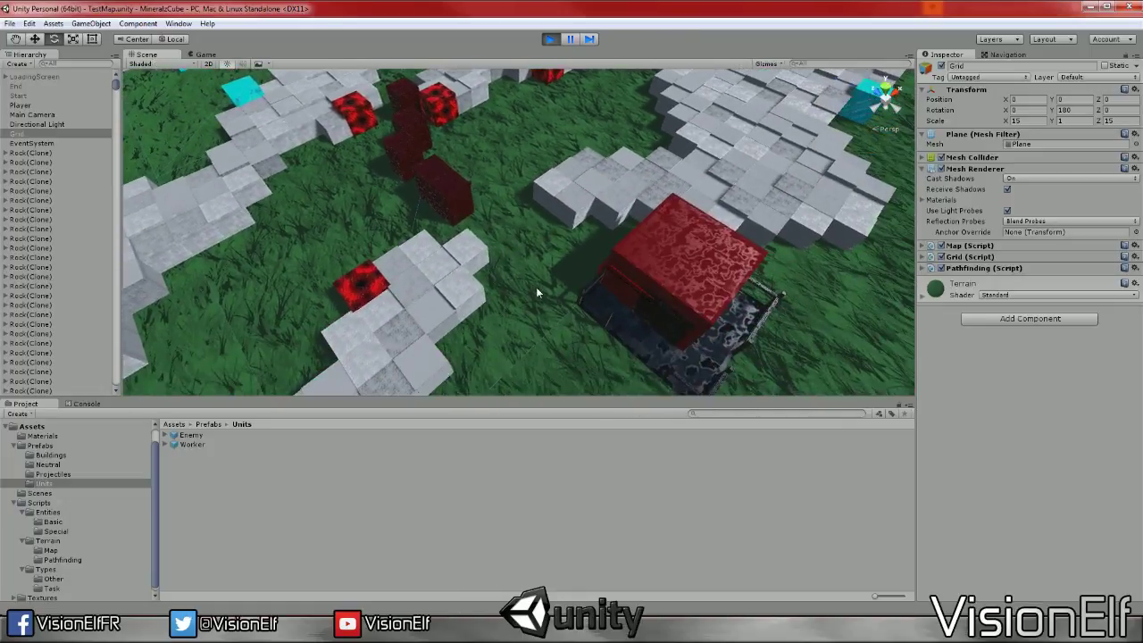
click(205, 54)
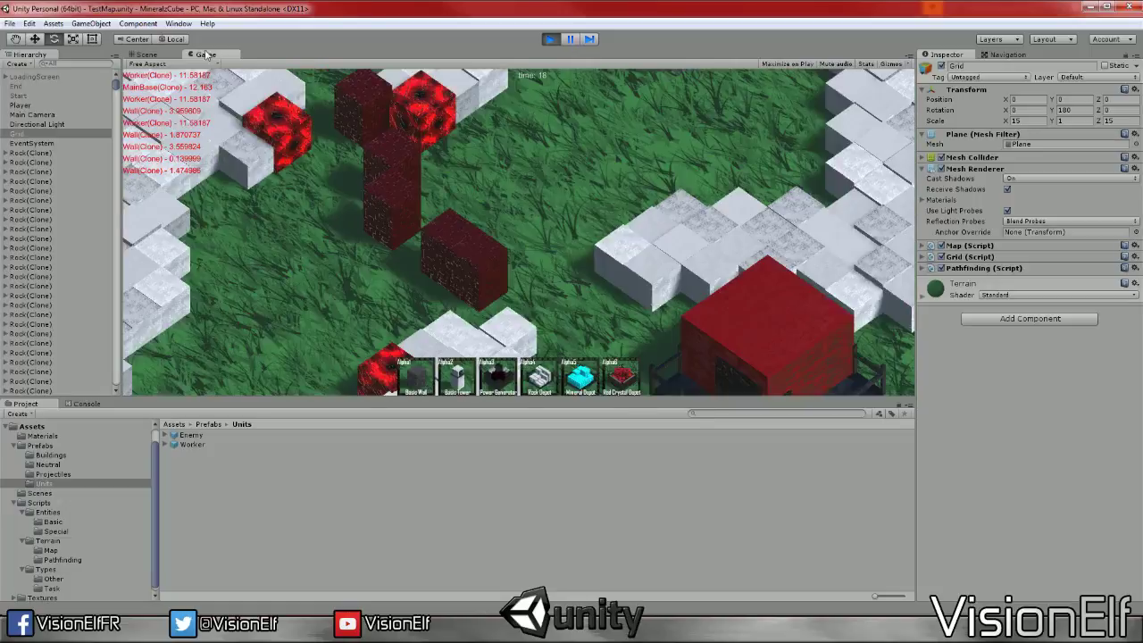
key(ctrl+1)
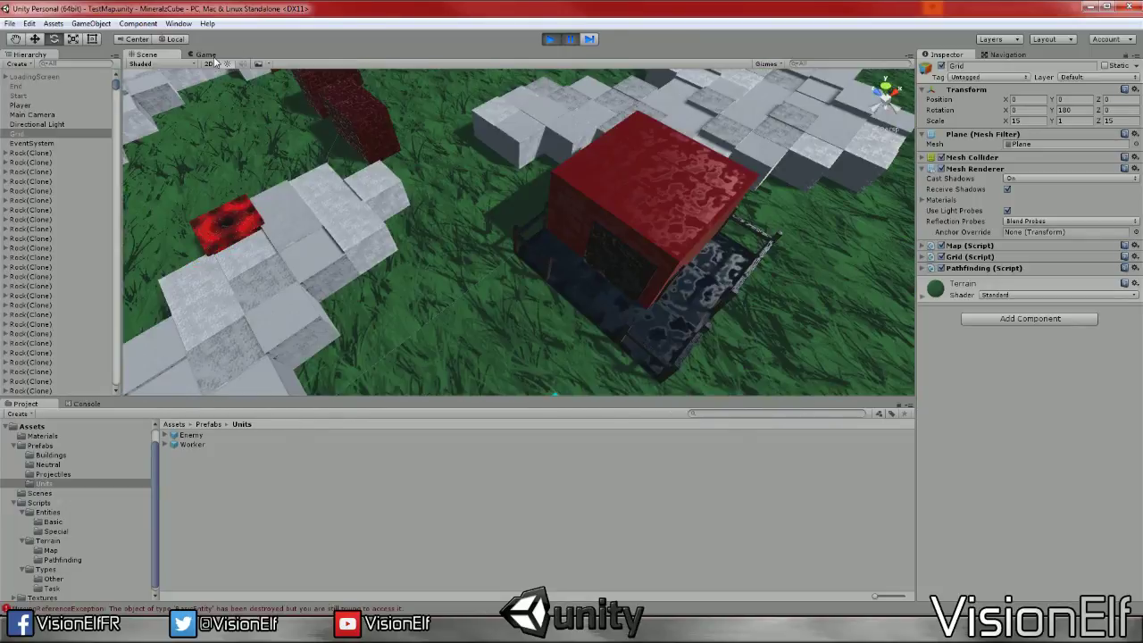
Jump from the Console's MissingReferenceException to AttackEntity.OnGUI line 241, then stop Play
click(75, 405)
double_click(87, 422)
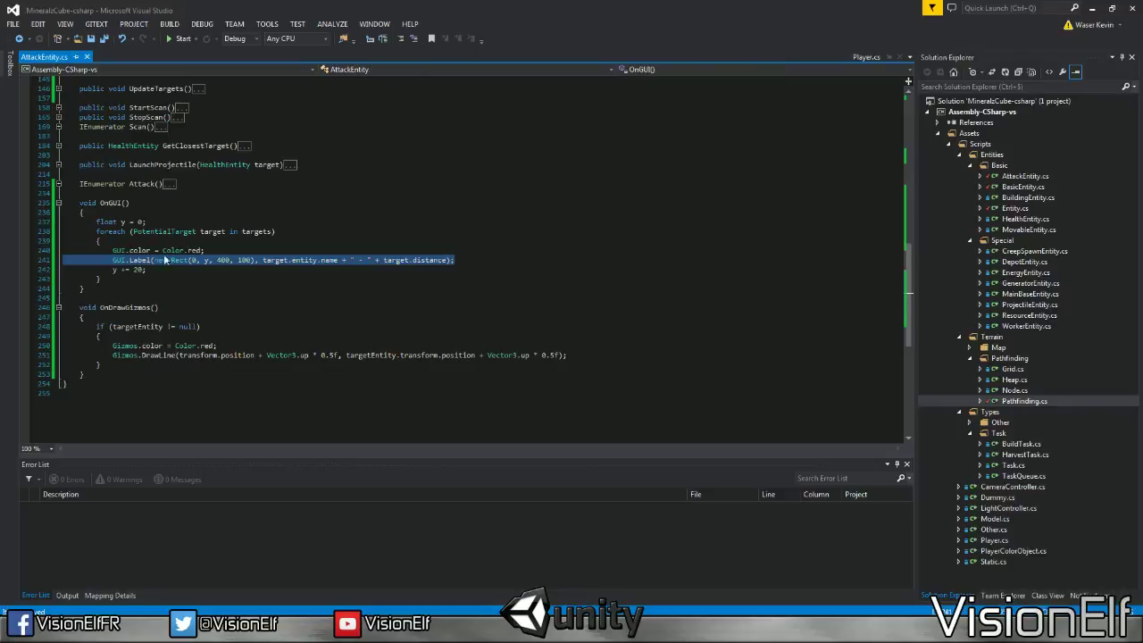
key(Up)
key(Up)
click(565, 604)
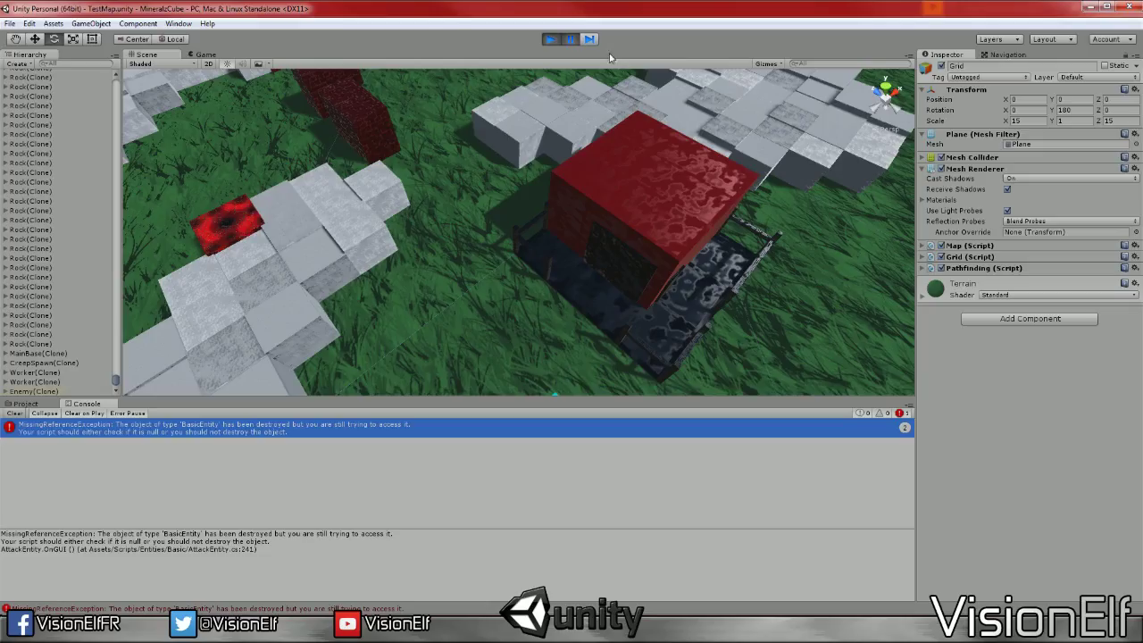
click(550, 38)
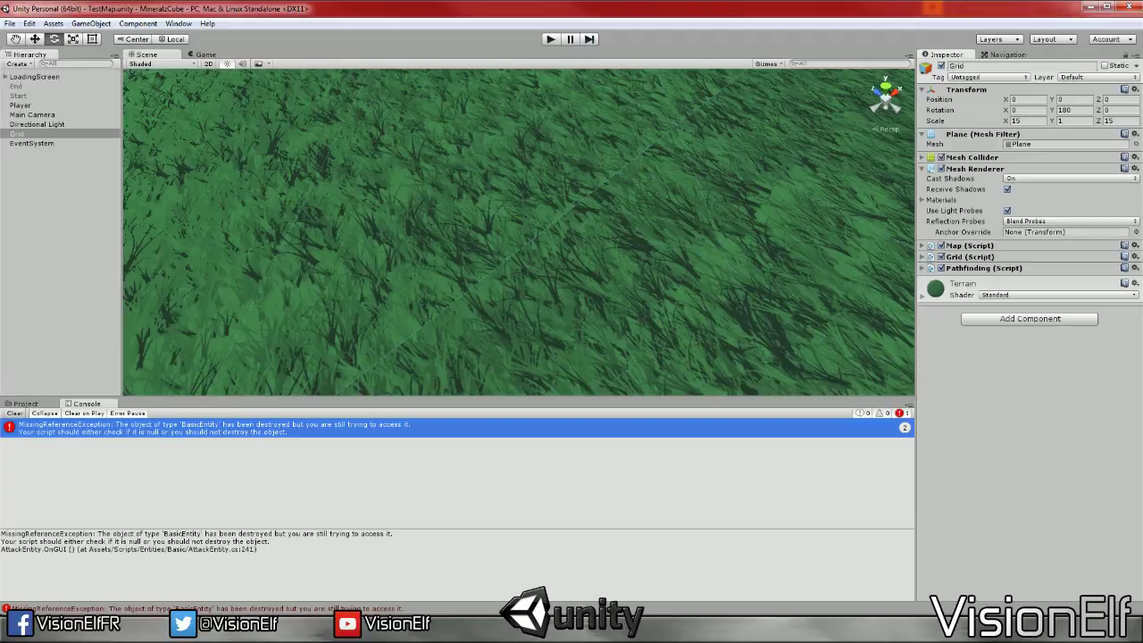
key(alt+Tab)
Add an if (target.entity != null) { block inside OnGUI's foreach loop
scroll(482, 259, up, 3)
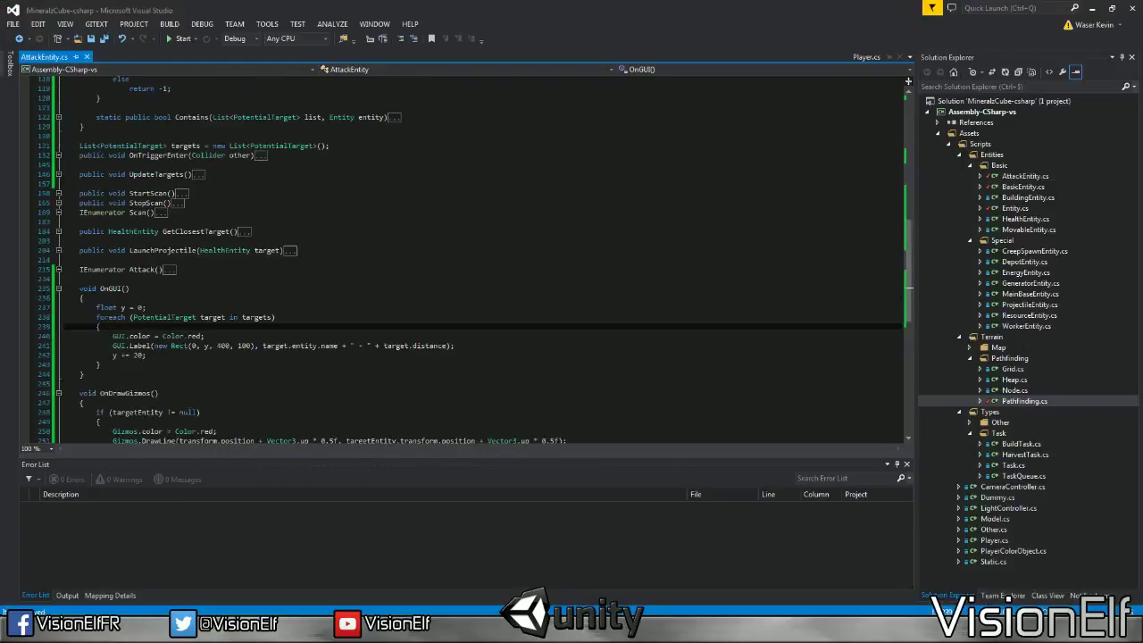
click(58, 175)
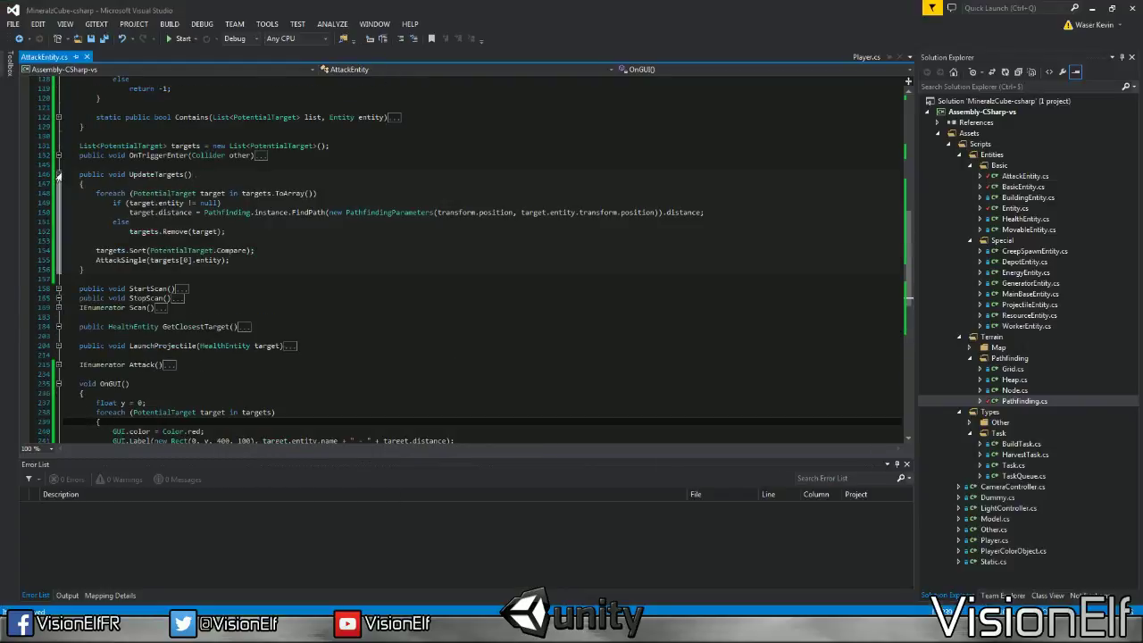
click(58, 174)
key(Return)
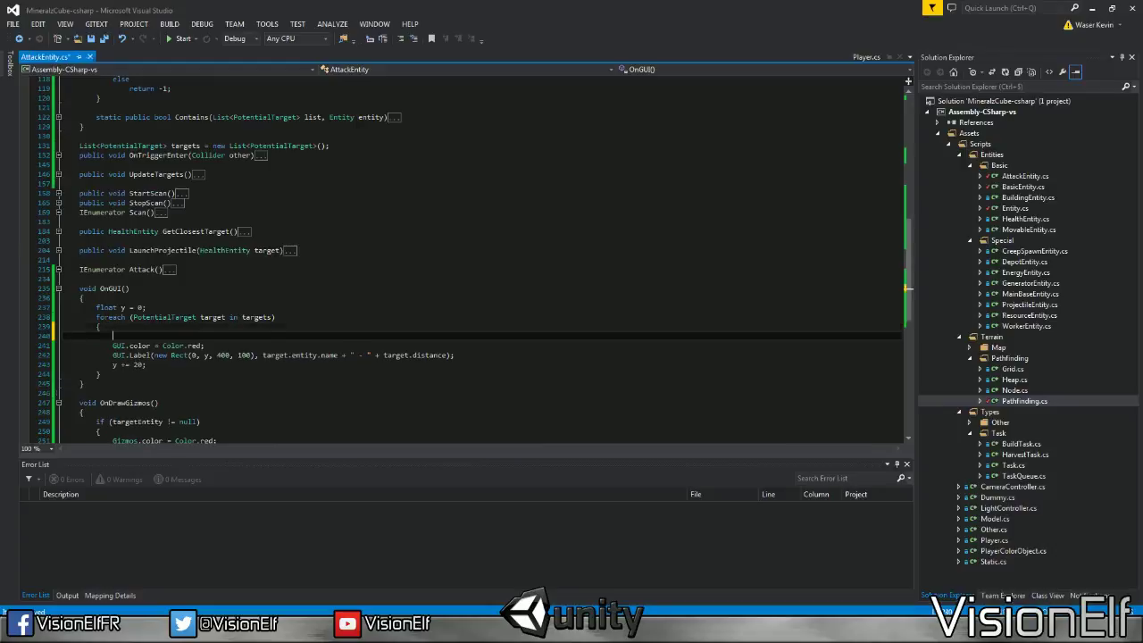
text(if (tar)
key(Tab)
text(.entity != null))
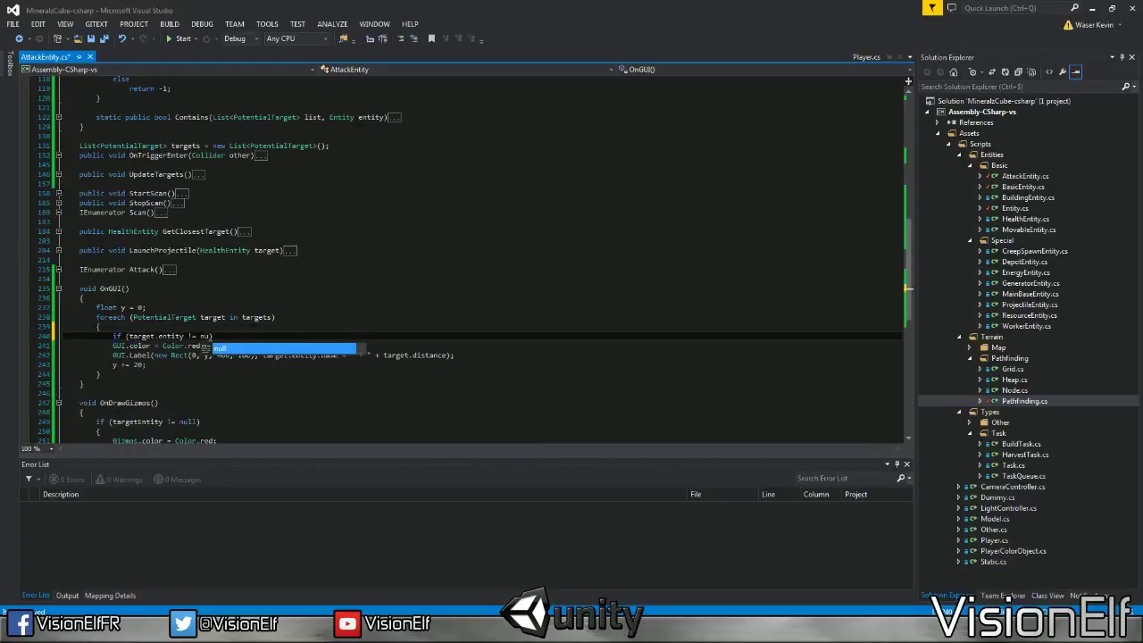
key(Return)
text({)
key(Return)
Move the three GUI label lines into the if block and collapse OnGUI
drag(116, 364, 147, 393)
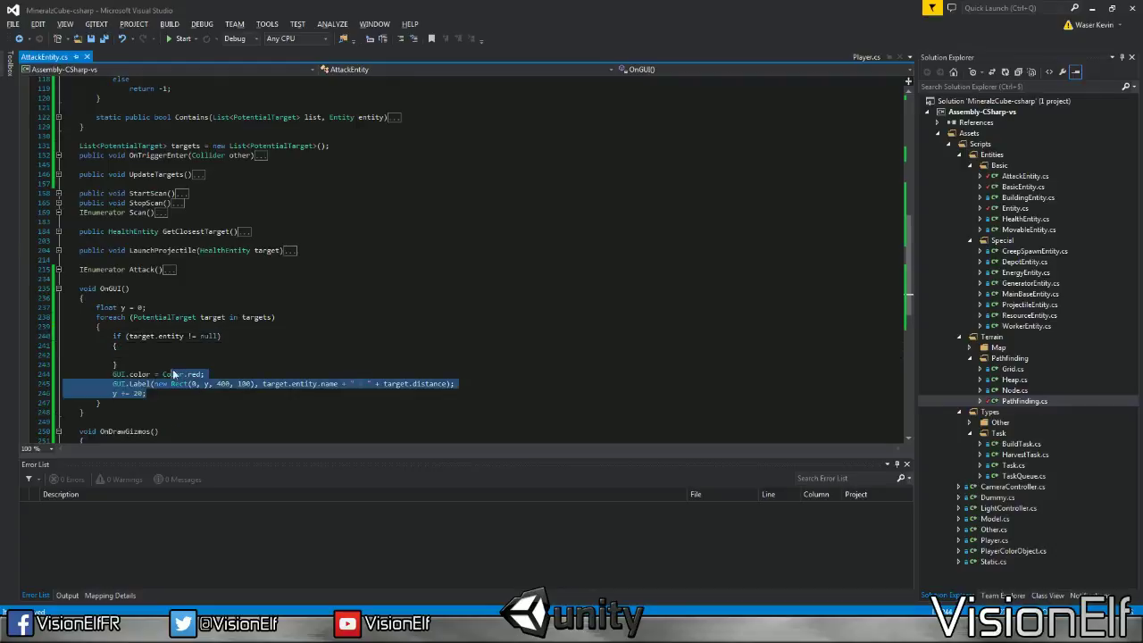
key(ctrl+x)
key(Up)
key(ctrl+v)
key(Delete)
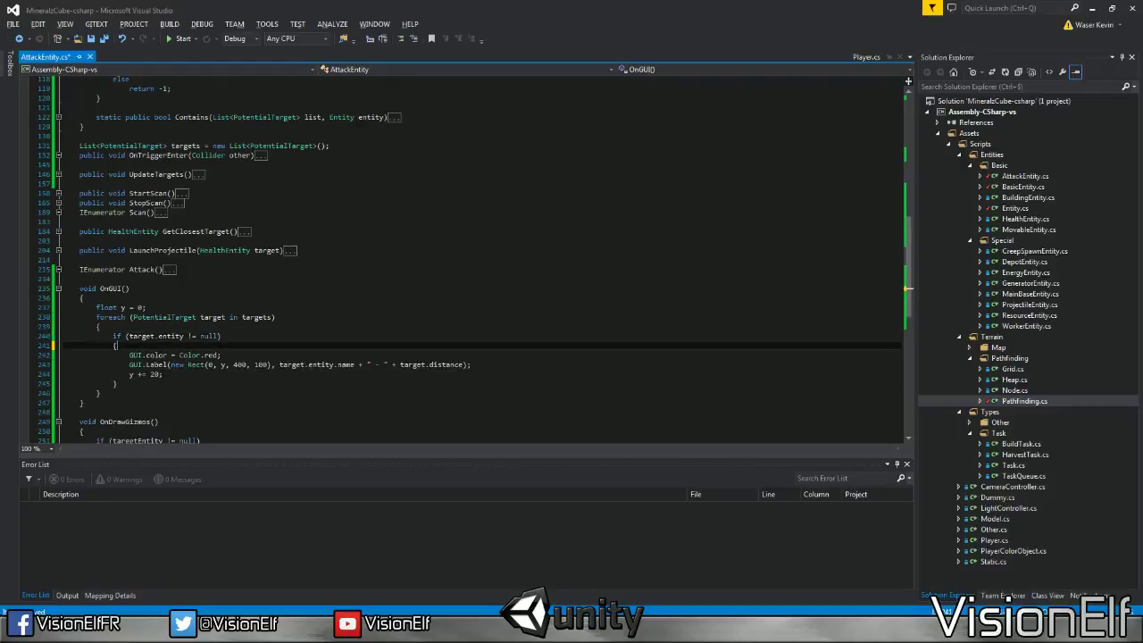
click(57, 310)
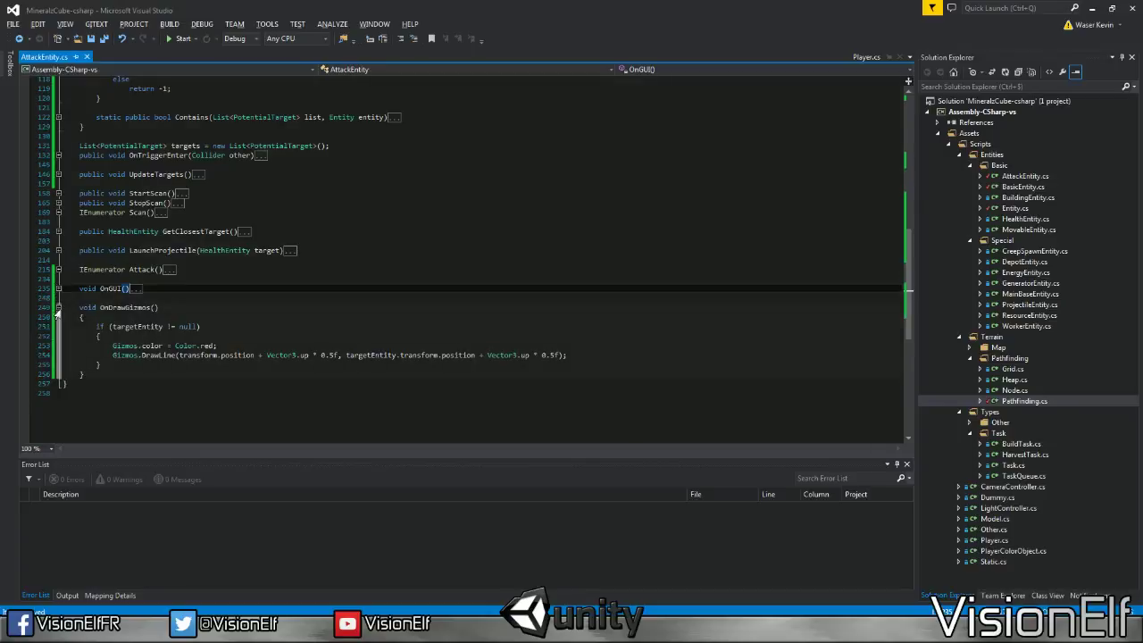
Collapse OnDrawGizmos and expand UpdateTargets and OnTriggerEnter to review the foreach loop
click(57, 308)
scroll(57, 299, up, 5)
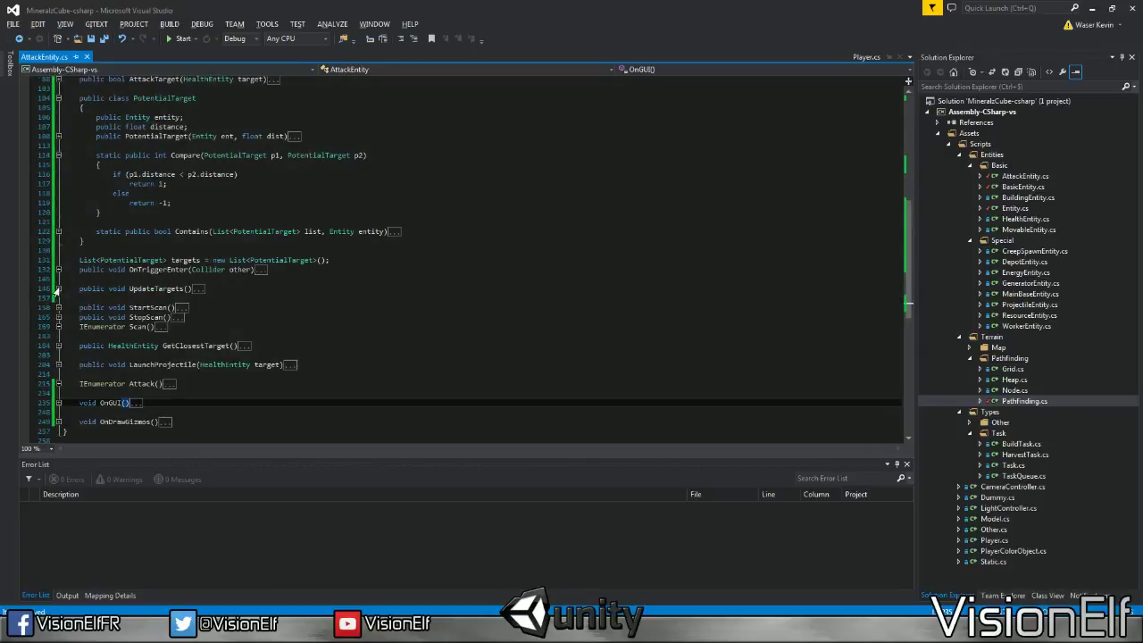
click(56, 289)
click(57, 289)
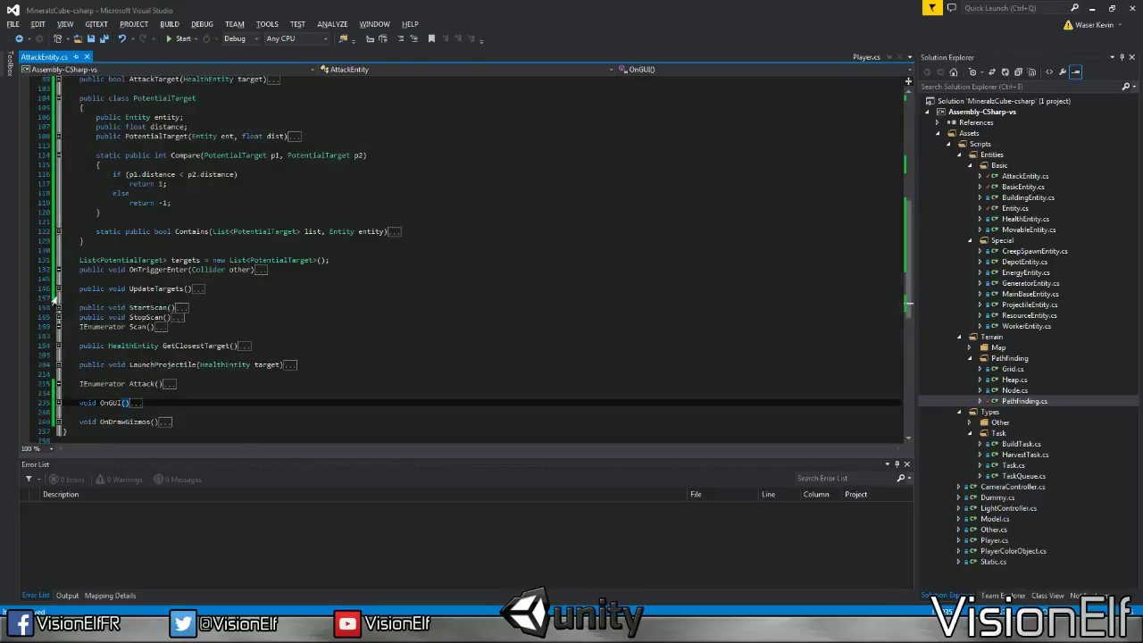
click(57, 288)
scroll(55, 298, down, 1)
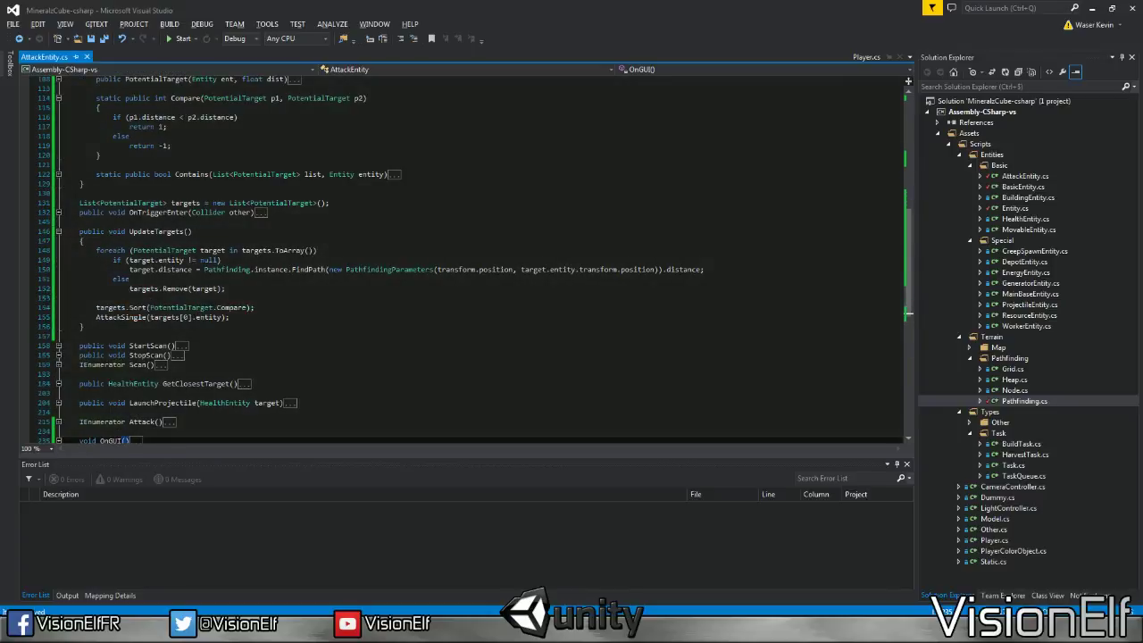
click(58, 212)
scroll(477, 261, down, 3)
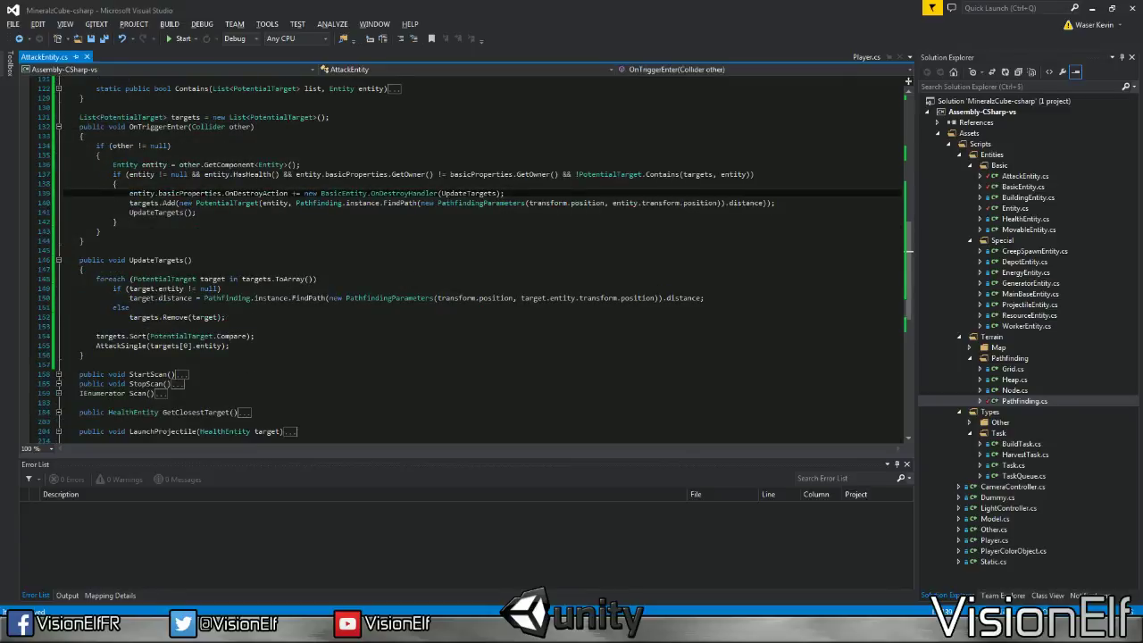
click(196, 213)
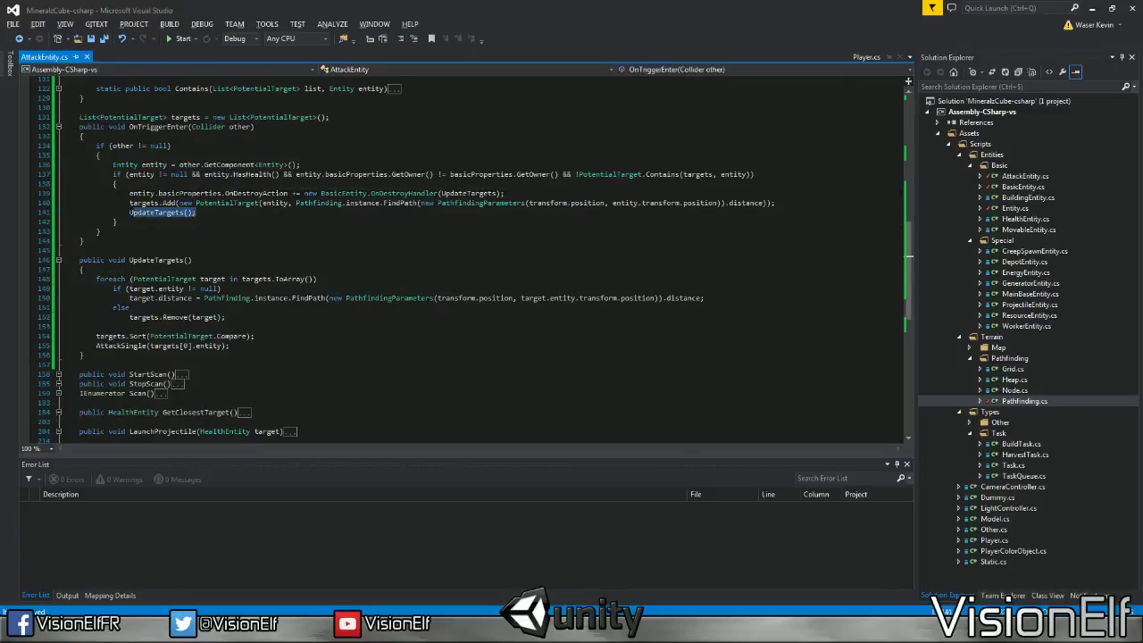
click(173, 202)
double_click(170, 202)
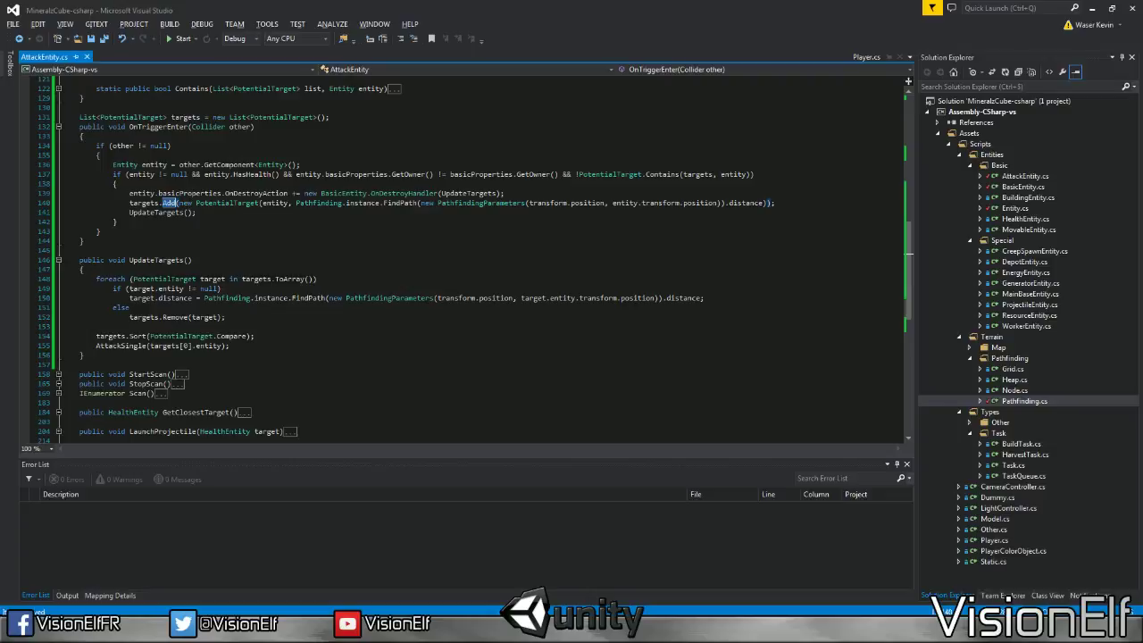
drag(96, 278, 226, 317)
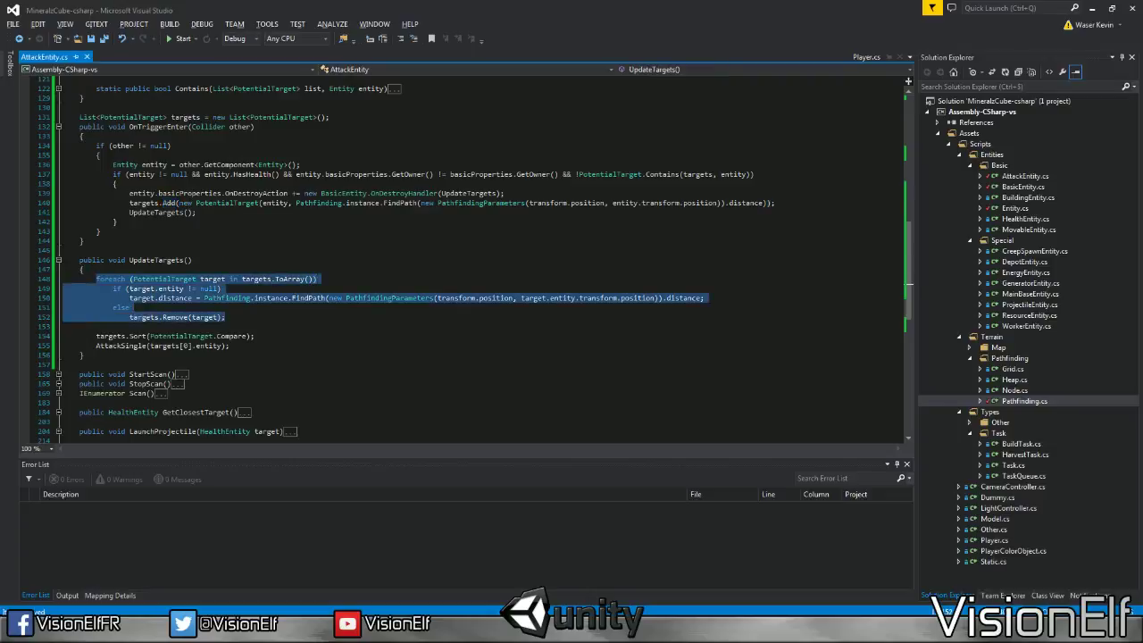
click(226, 317)
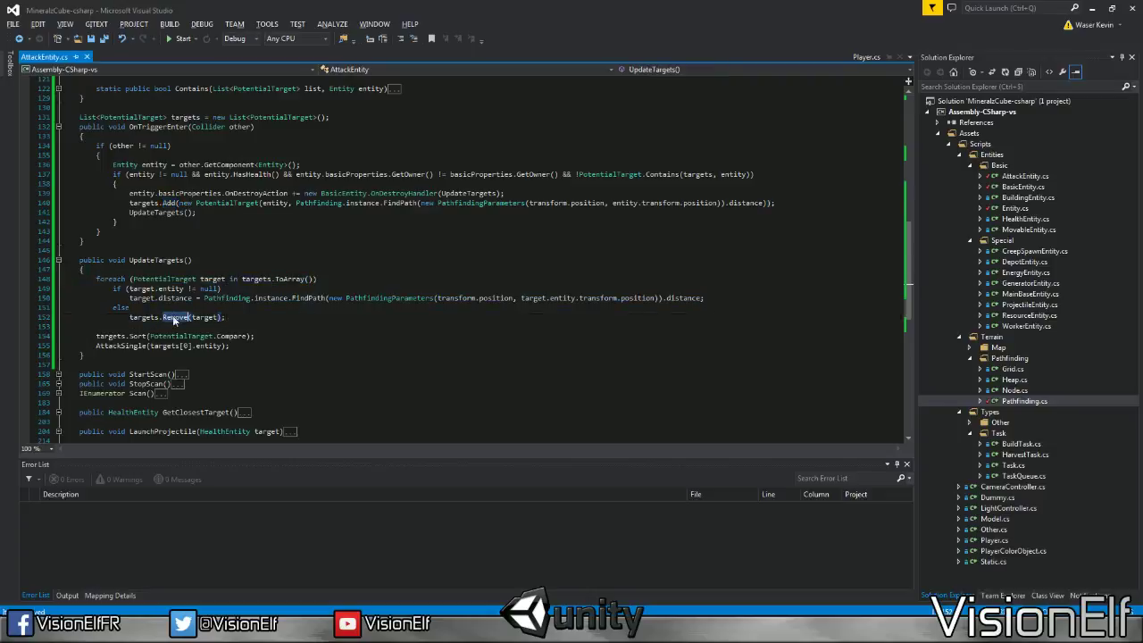
Set breakpoints on the foreach line 148 and the AttackSingle line 155
click(25, 279)
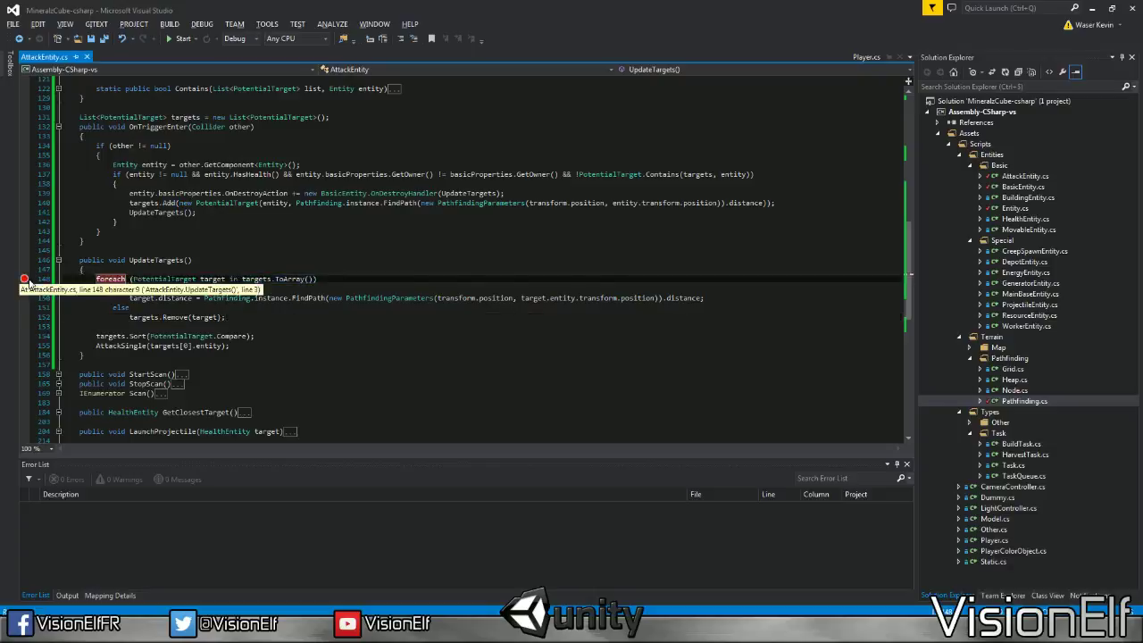
click(25, 346)
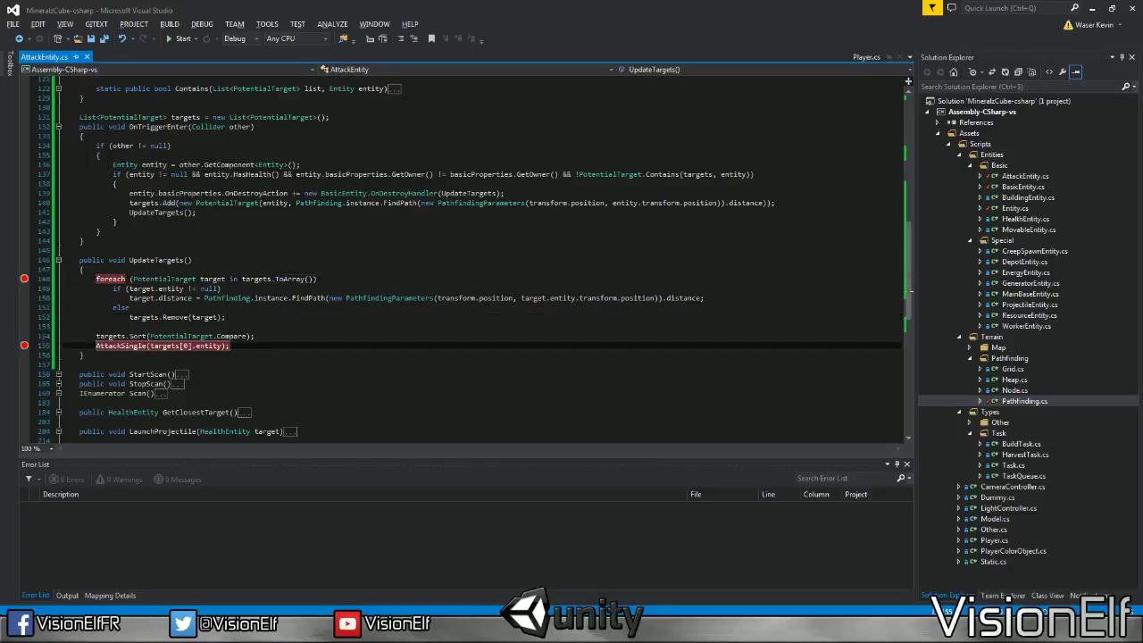
click(138, 336)
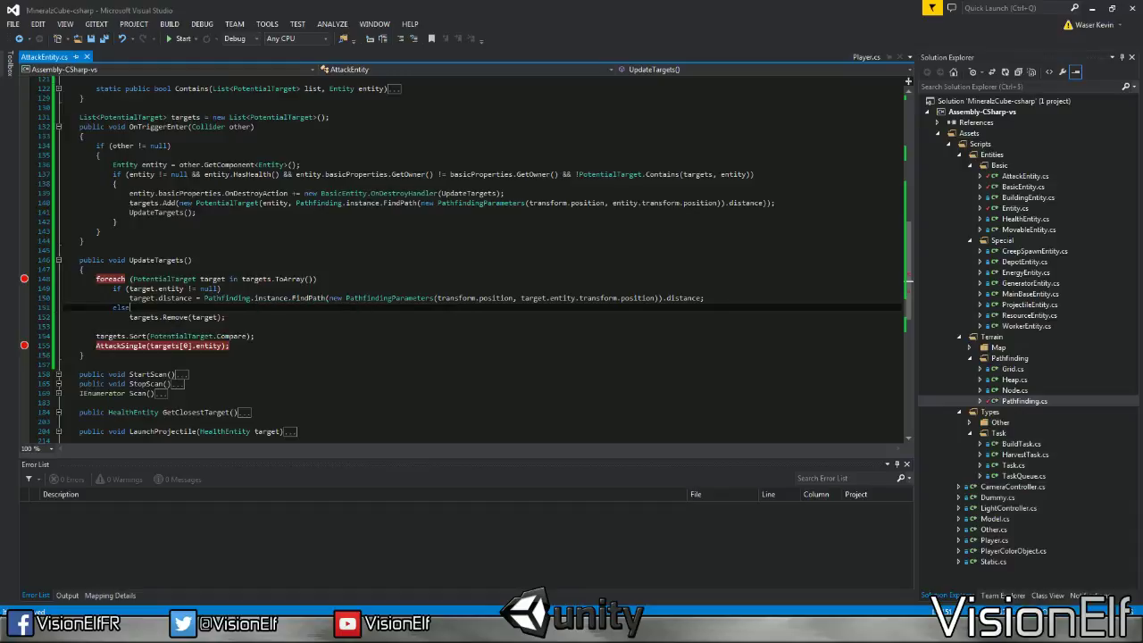
click(220, 289)
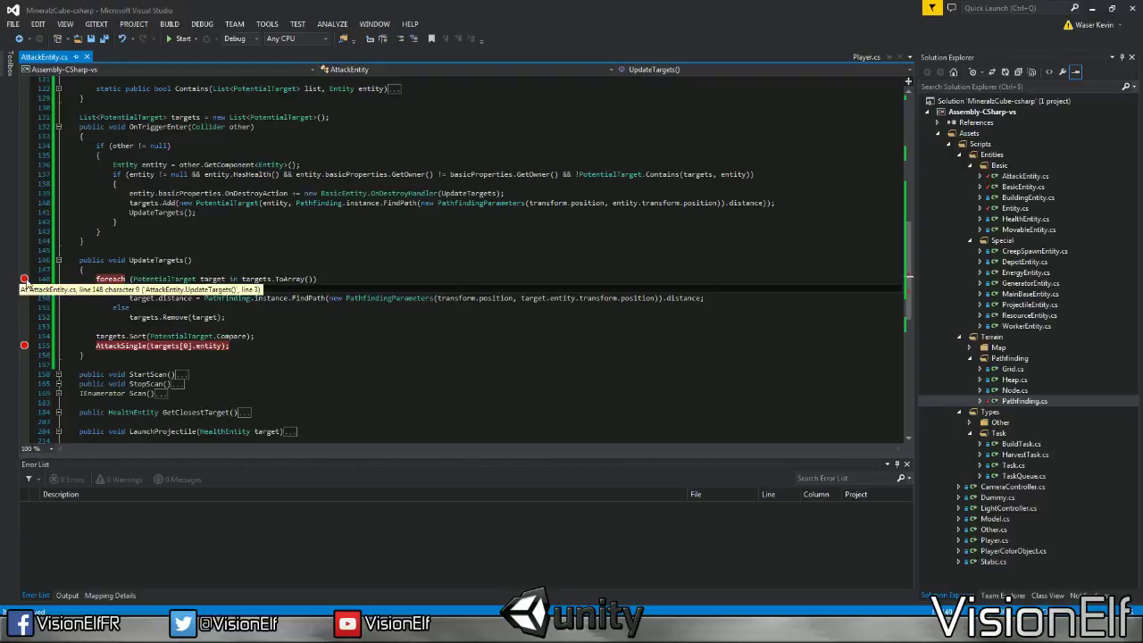
click(130, 307)
Play the game, build a line of Basic Wall blocks, then pause it
key(alt+Tab)
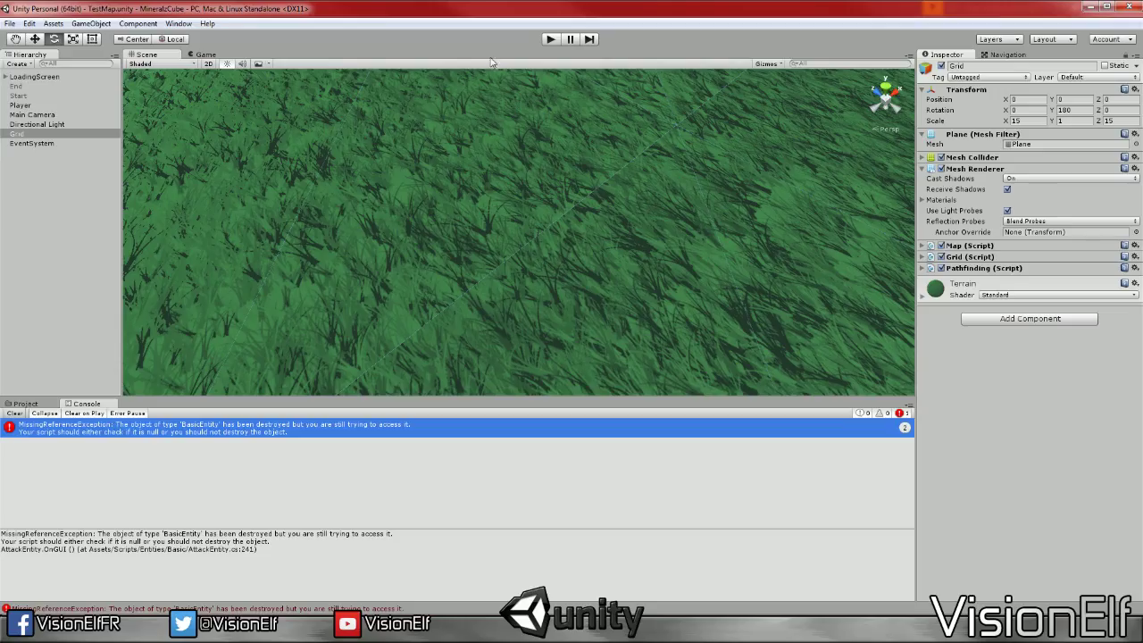
click(548, 40)
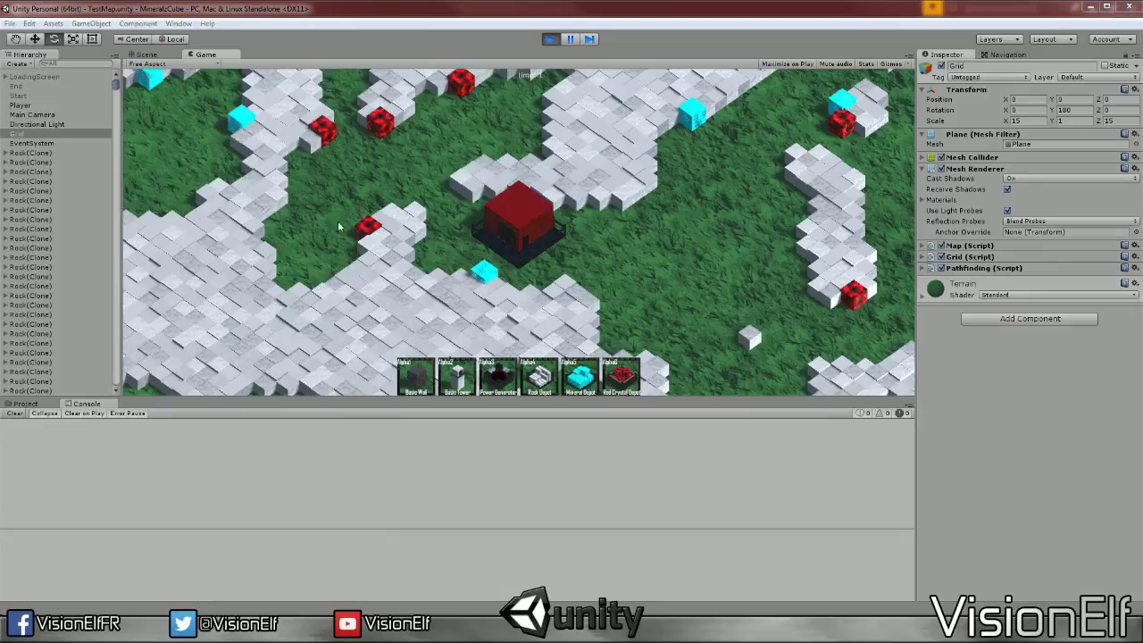
key(1)
drag(339, 129, 391, 183)
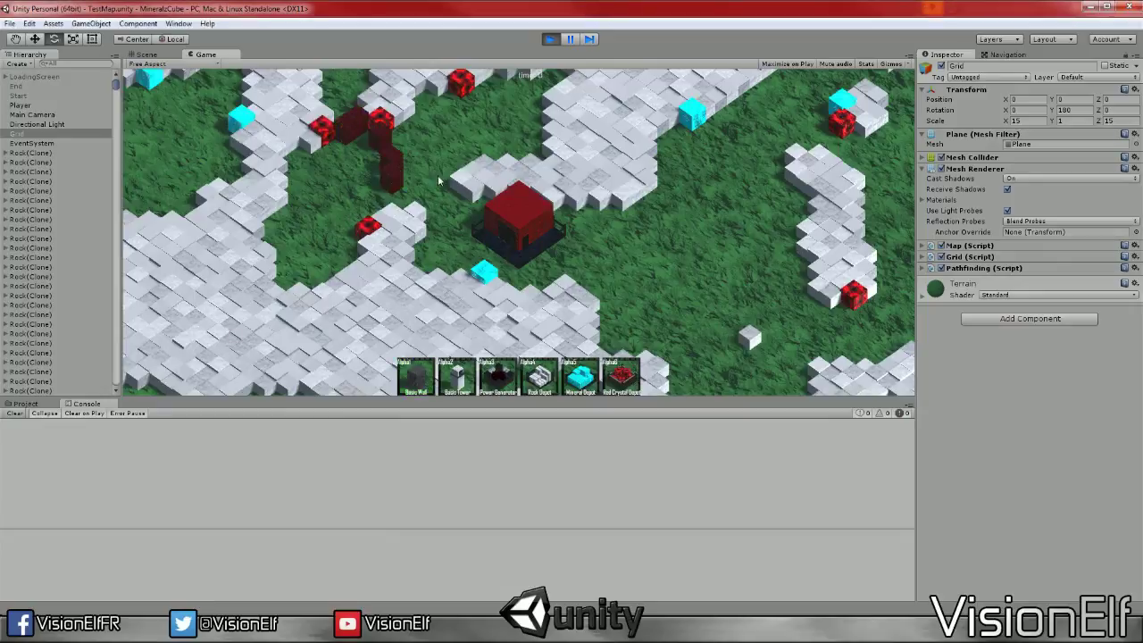
click(571, 39)
key(ctrl+1)
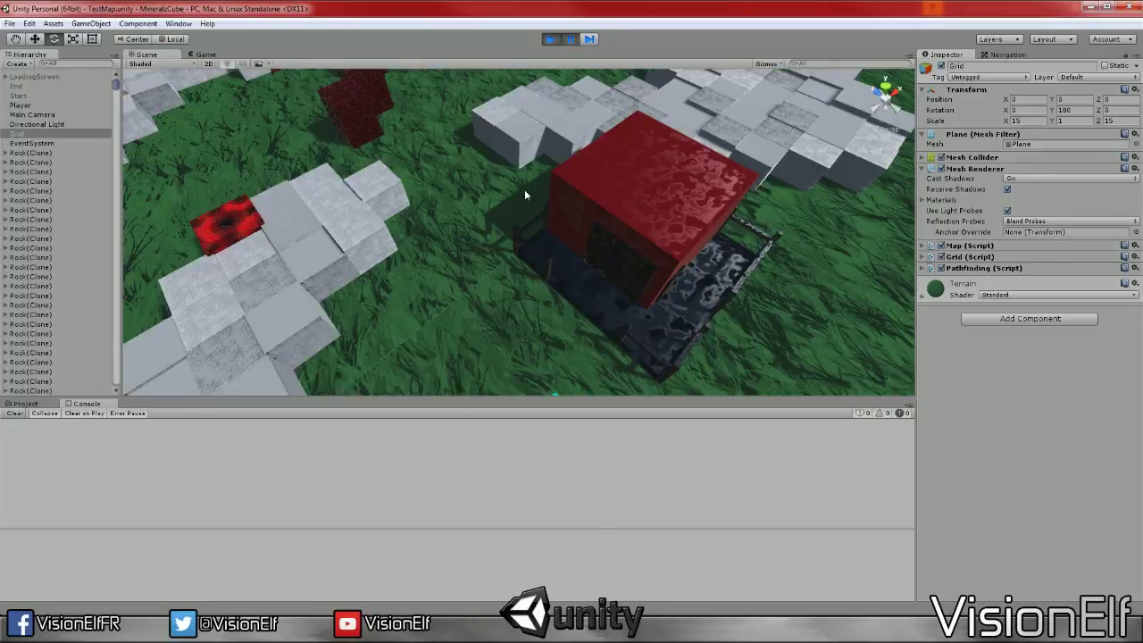
Attach Visual Studio's Unity debugger to the running Unity editor instance
key(alt+Tab)
click(201, 23)
click(223, 83)
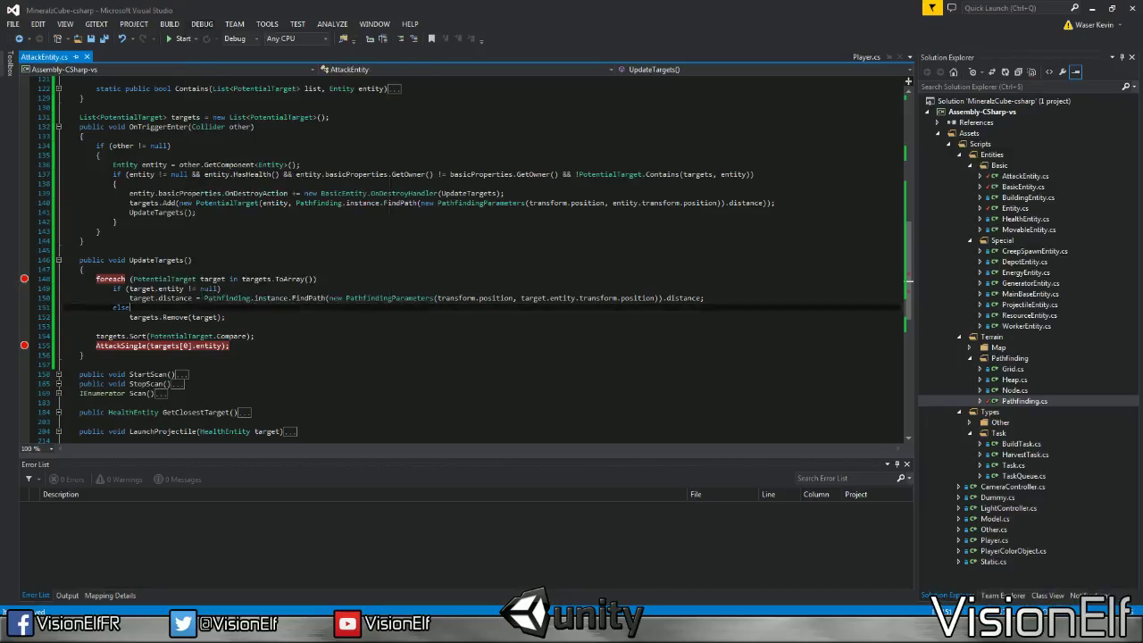
double_click(513, 273)
key(alt+Tab)
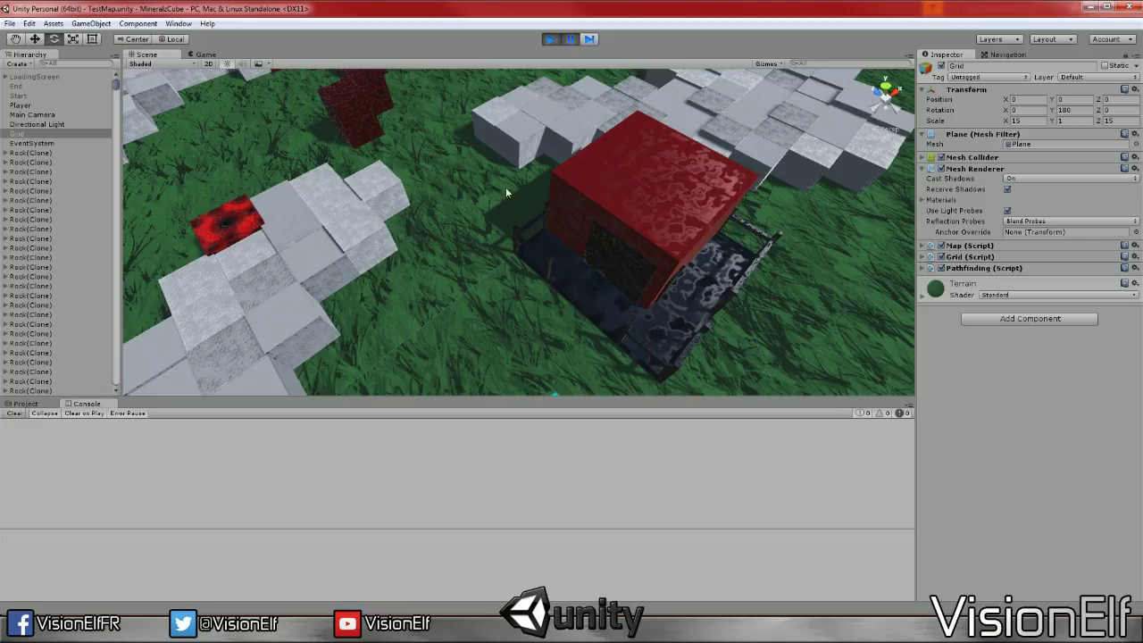
mouse_move(505, 187)
right_down()
mouse_move(517, 149)
mouse_move(539, 253)
right_up()
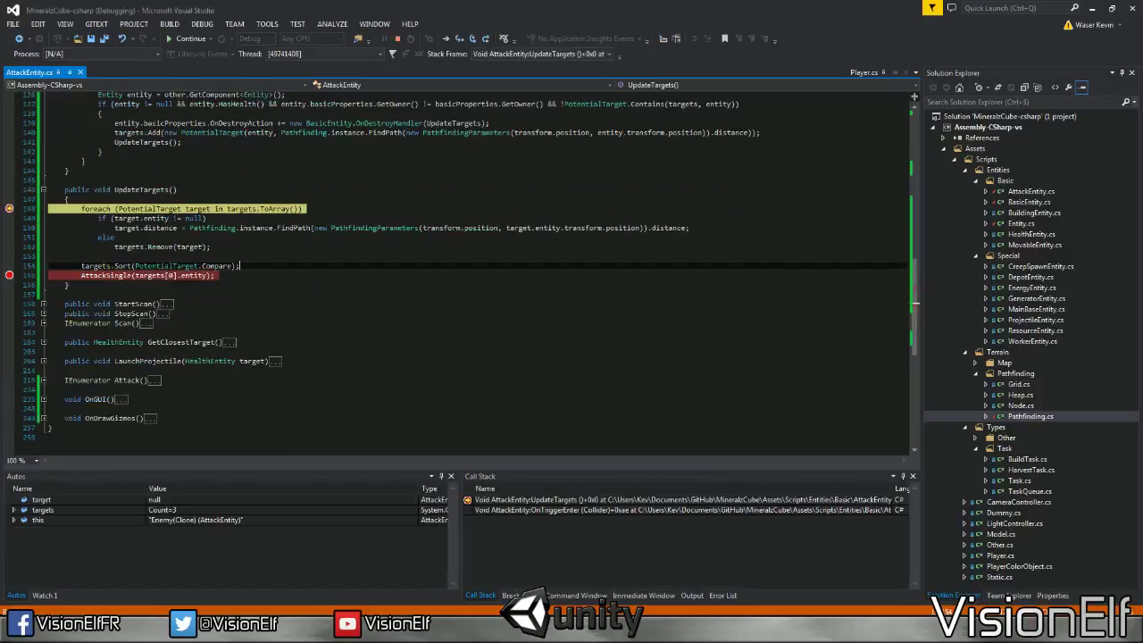
mouse_move(252, 210)
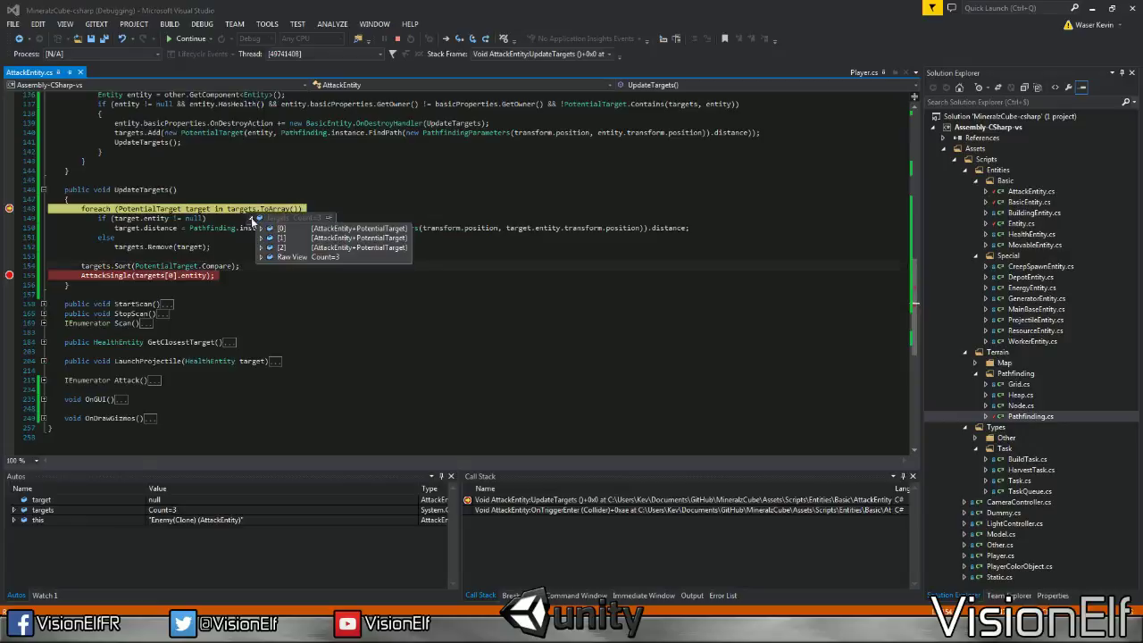
mouse_move(266, 230)
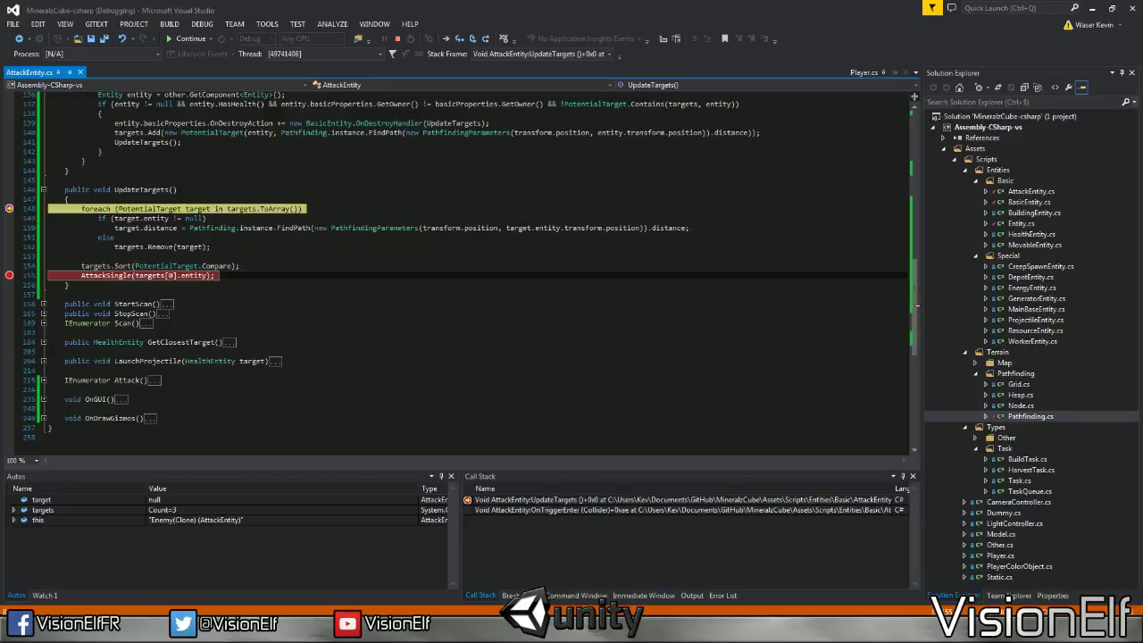
click(115, 237)
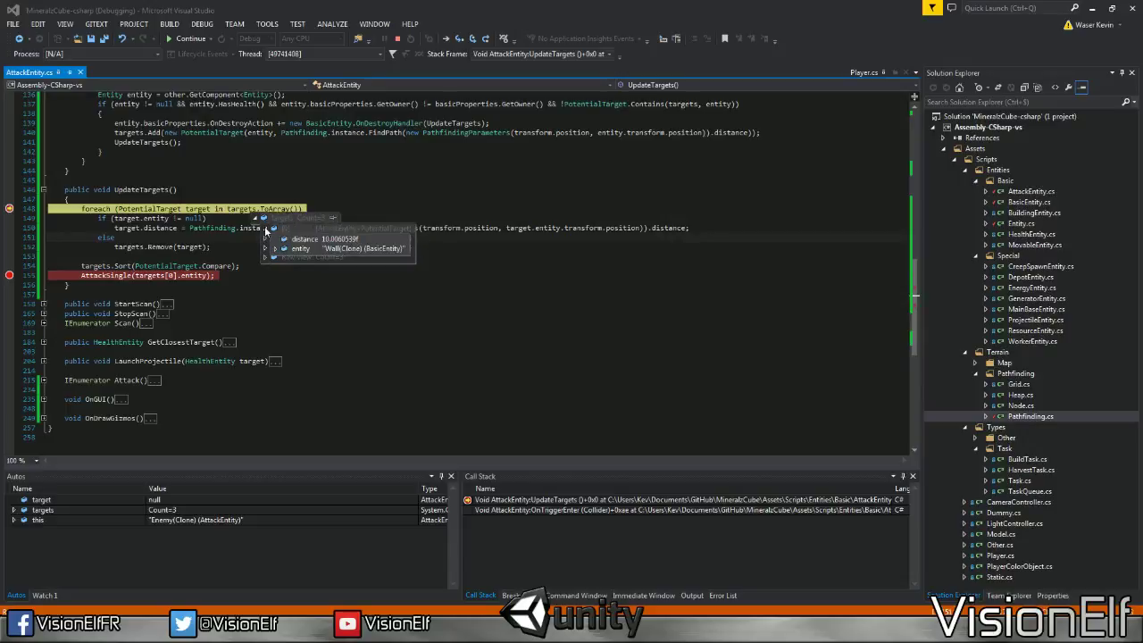
click(211, 247)
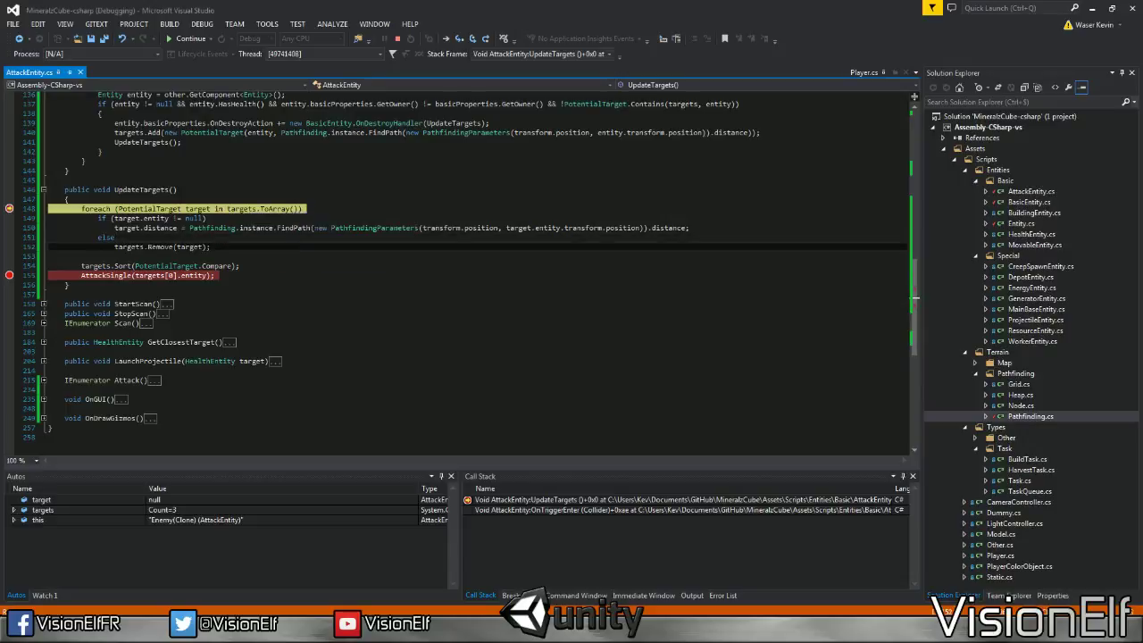
Step through the first loop pass past the null check and distance calculation, inspecting targets
key(F10)
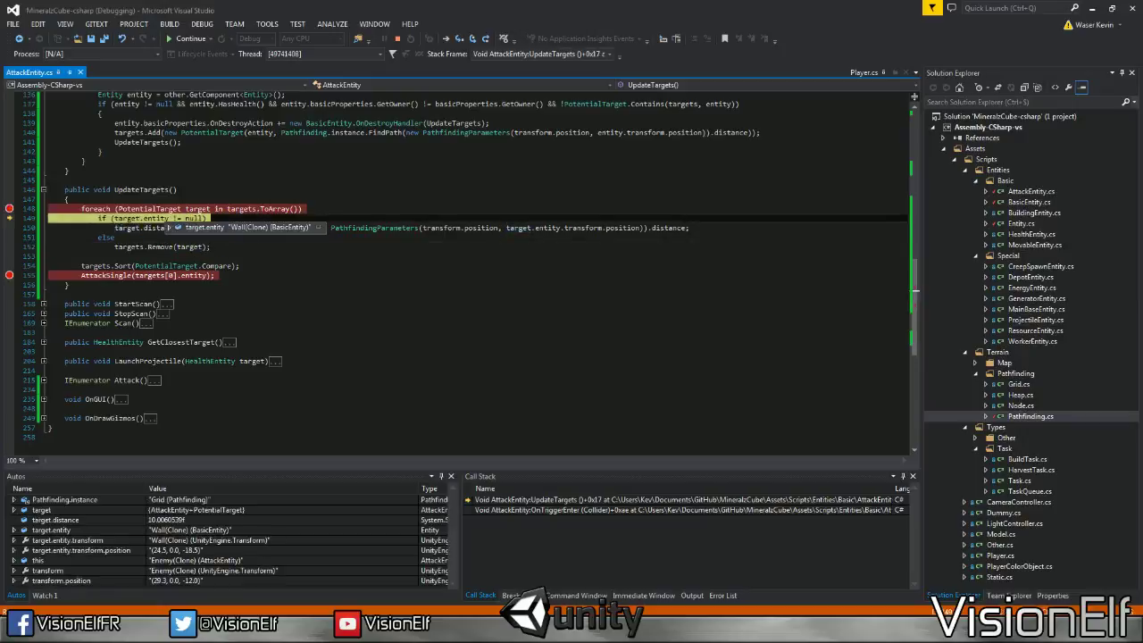
key(F10)
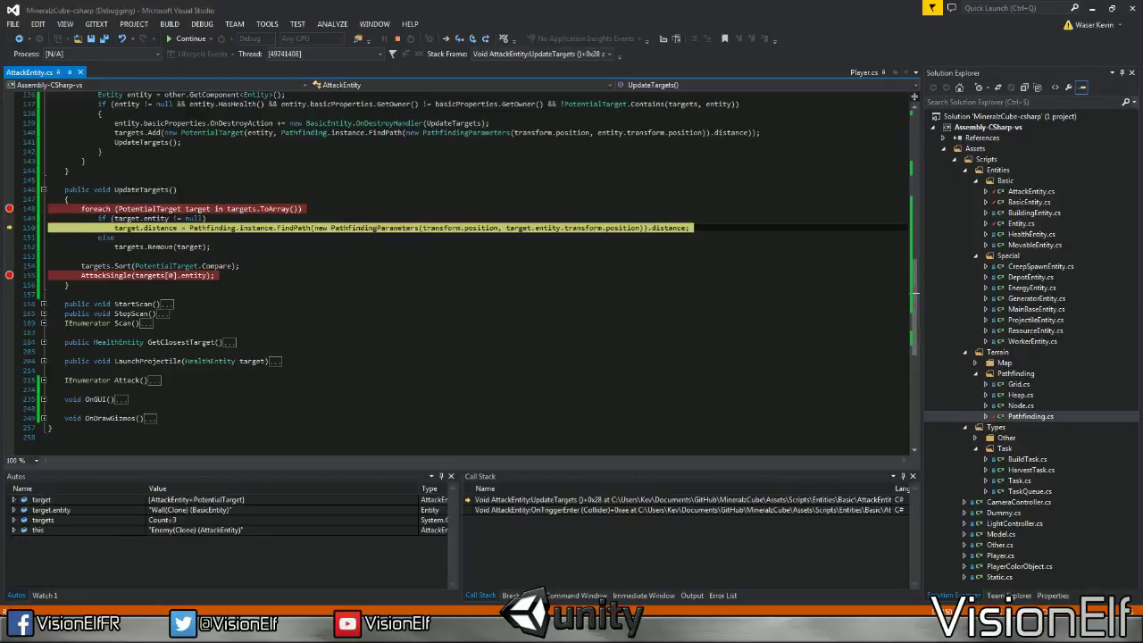
key(F10)
mouse_move(158, 229)
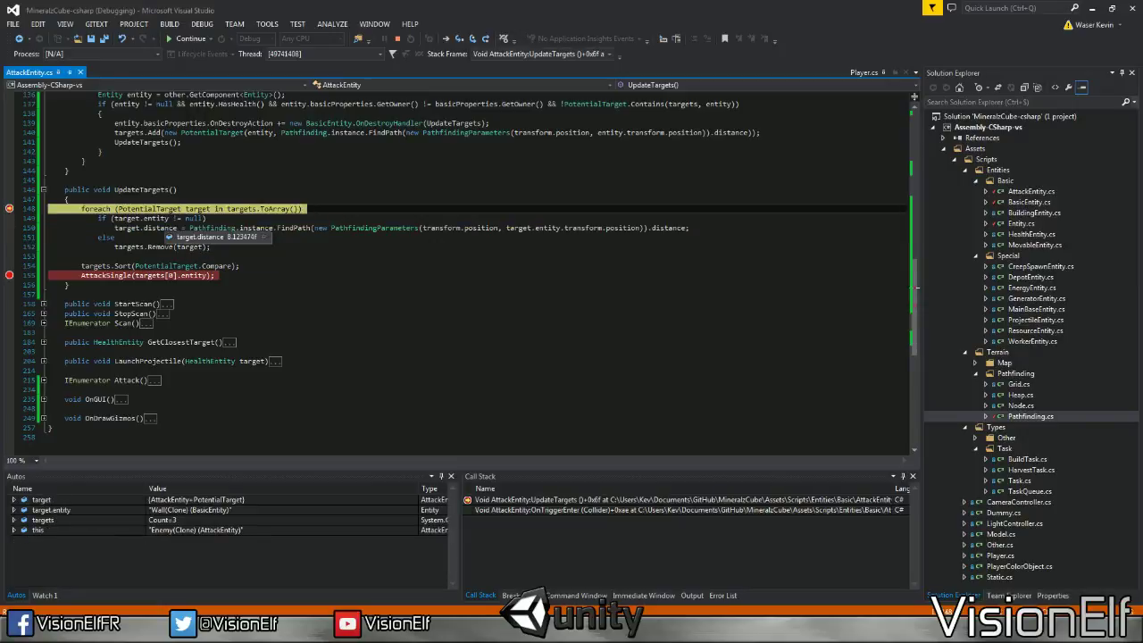
mouse_move(272, 228)
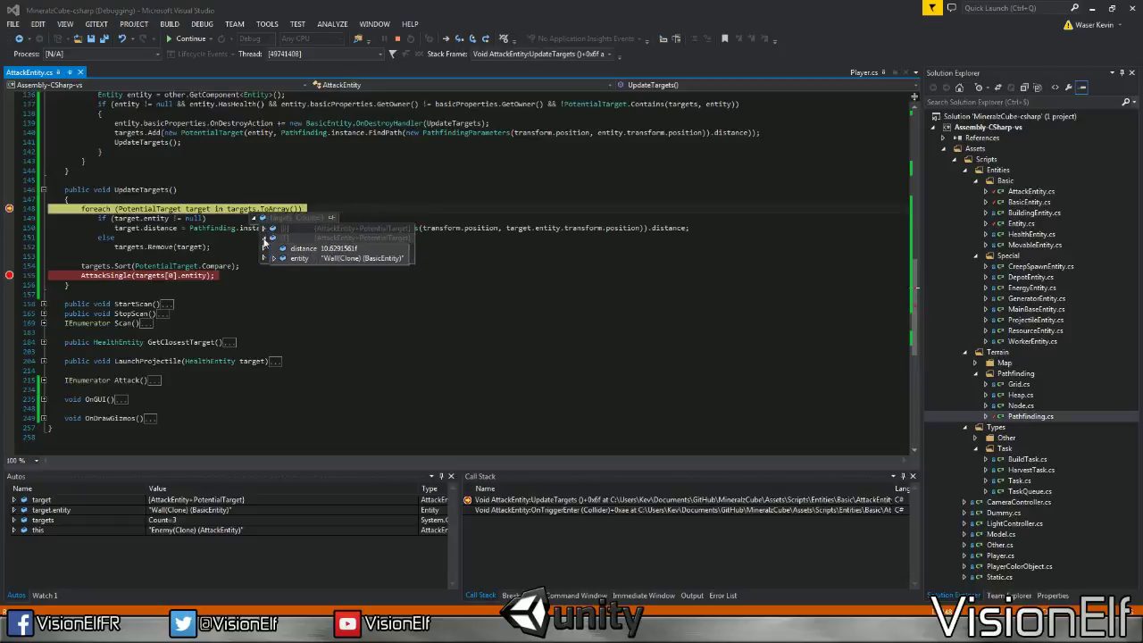
mouse_move(264, 248)
click(81, 256)
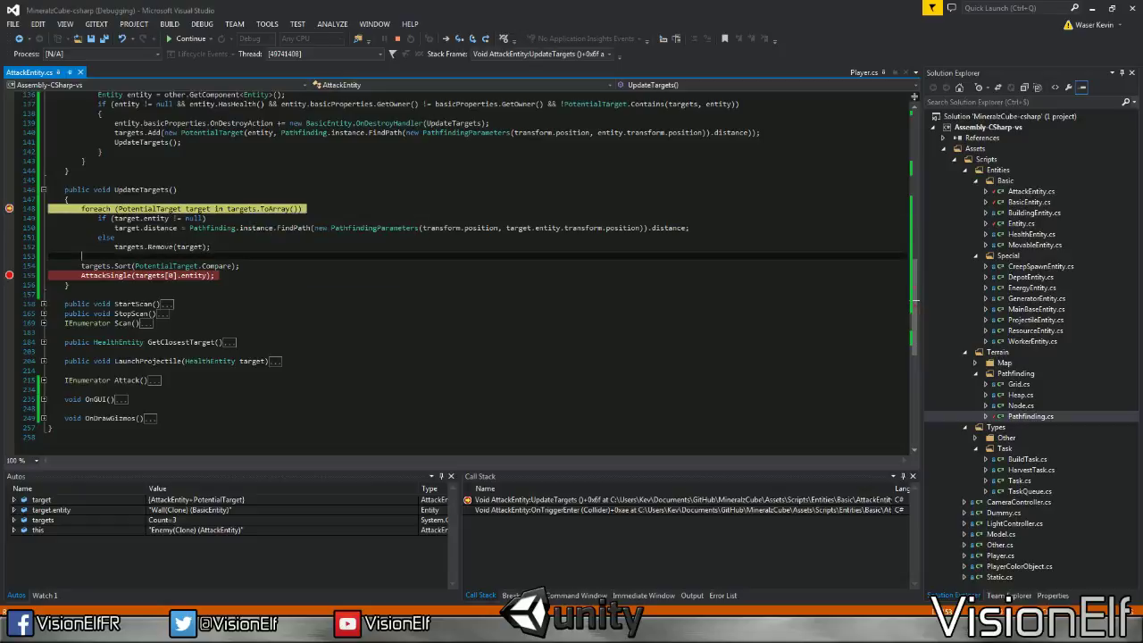
Step through the remaining two targets until execution reaches targets.Sort on line 154
key(F10)
key(F10)
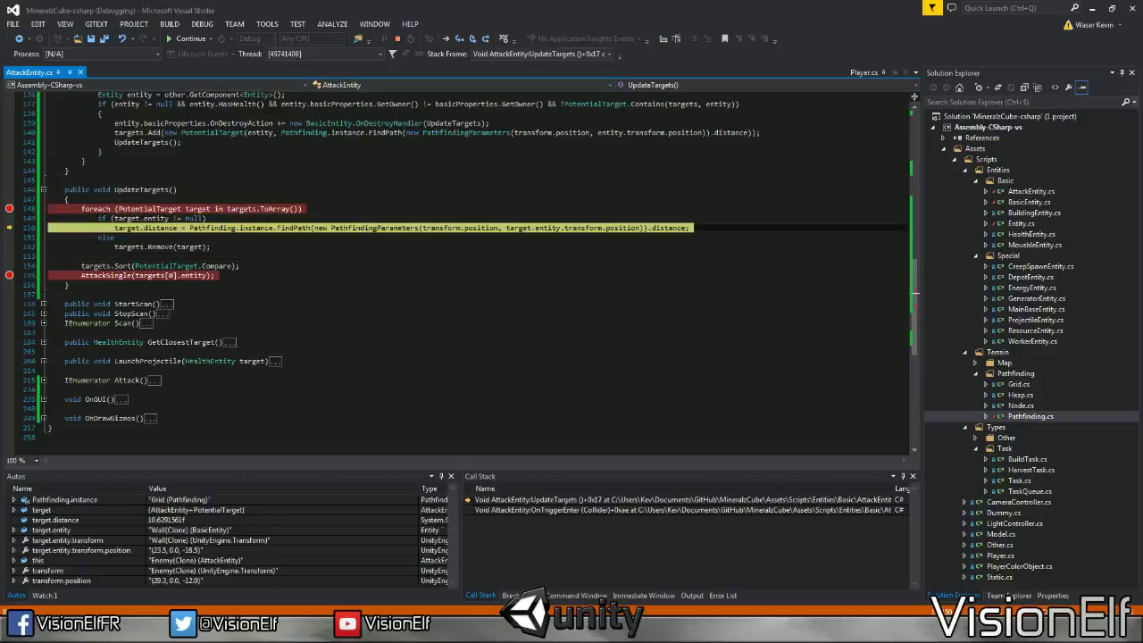
key(F10)
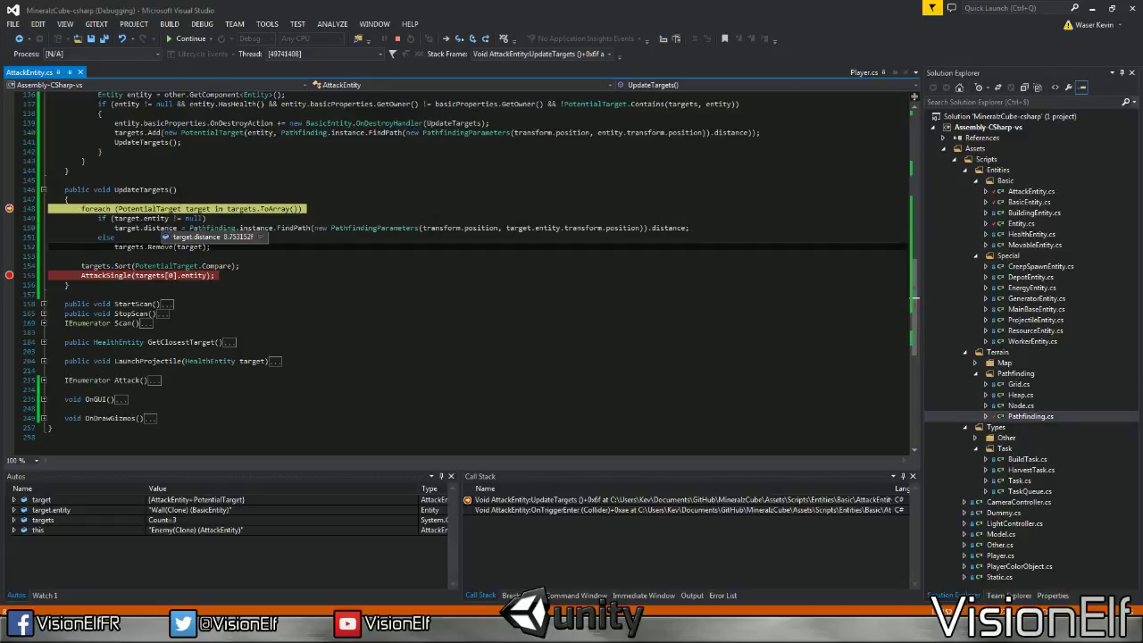
click(160, 247)
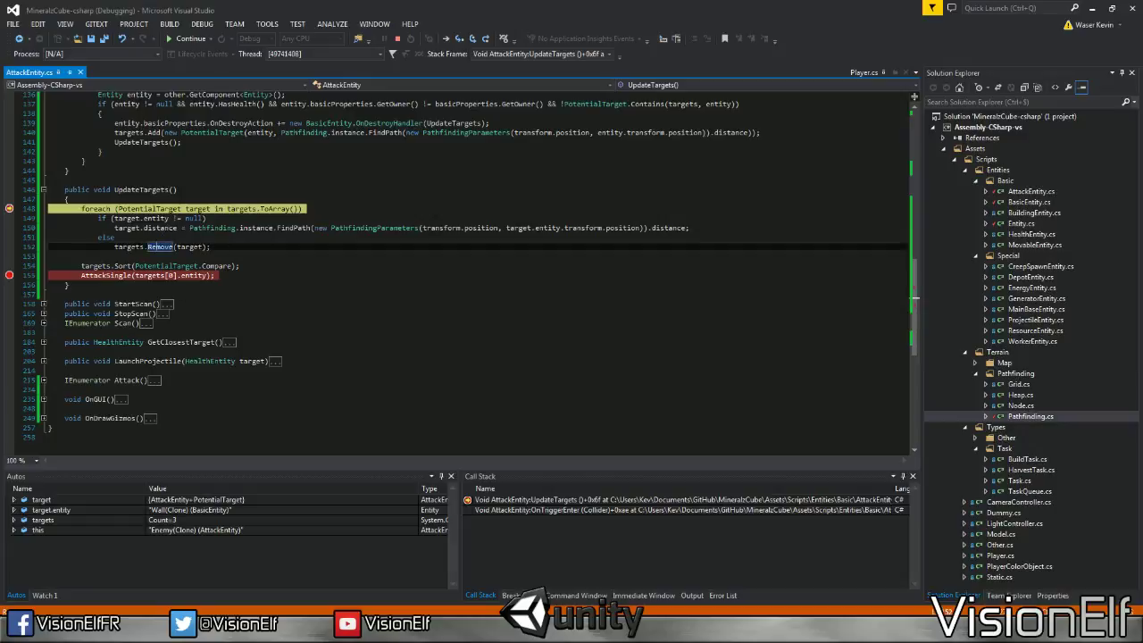
key(F10)
key(F10)
key(F10)
mouse_move(165, 228)
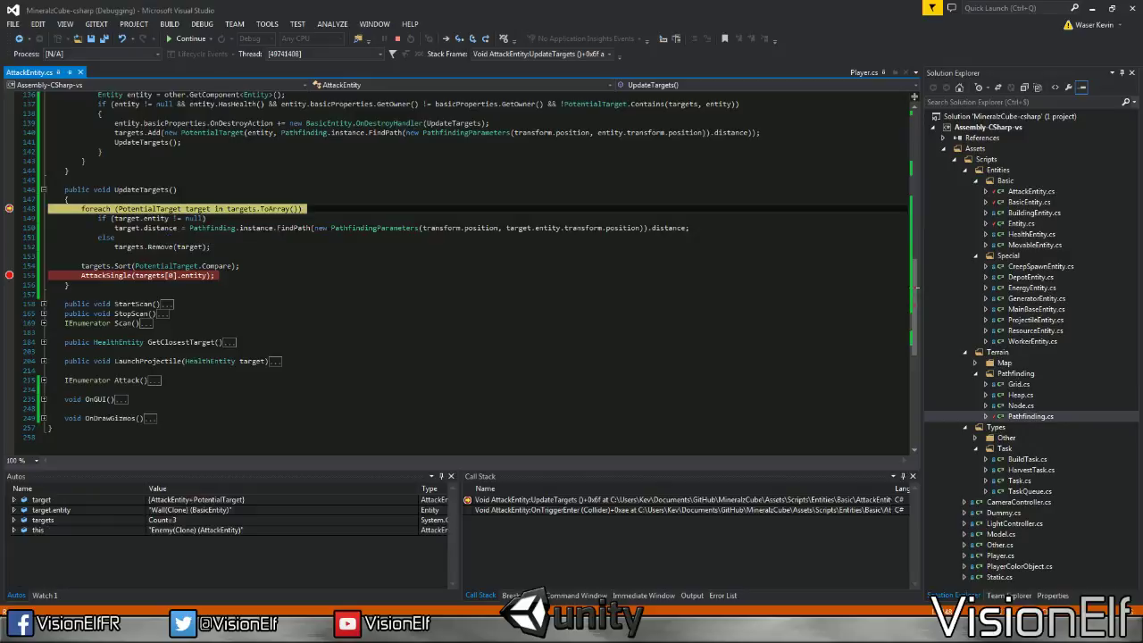
mouse_move(243, 208)
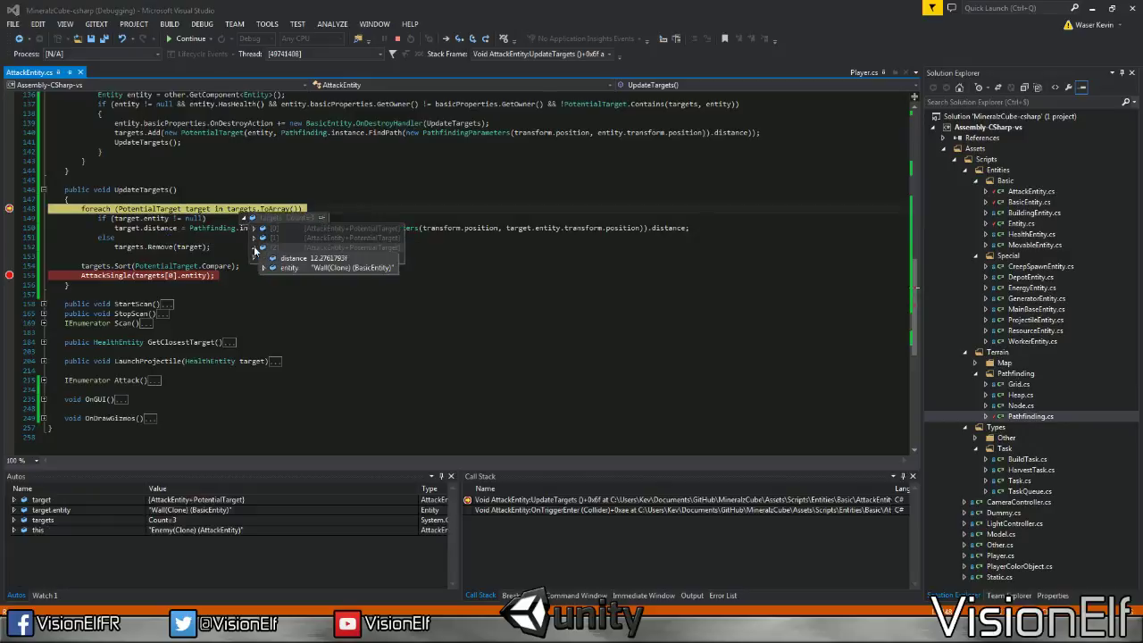
mouse_move(254, 240)
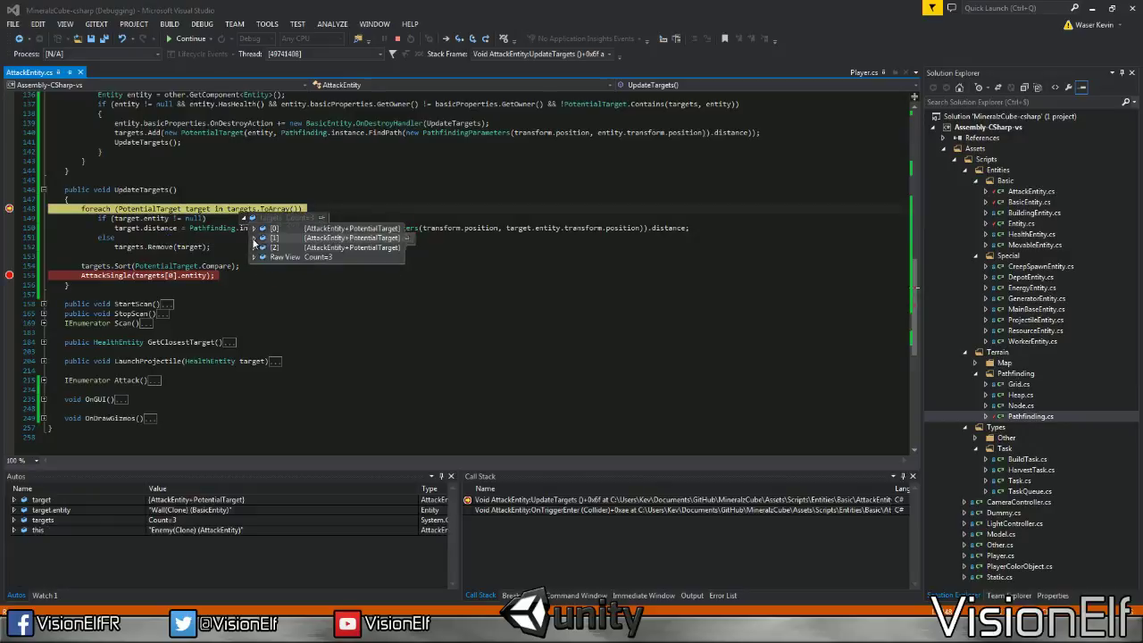
key(F10)
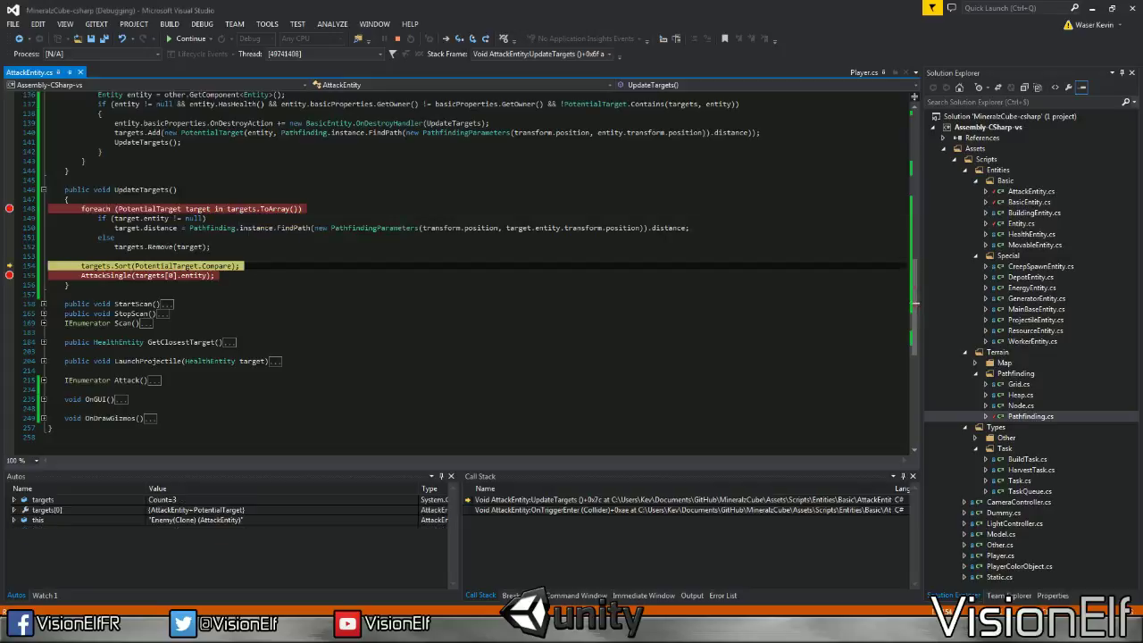
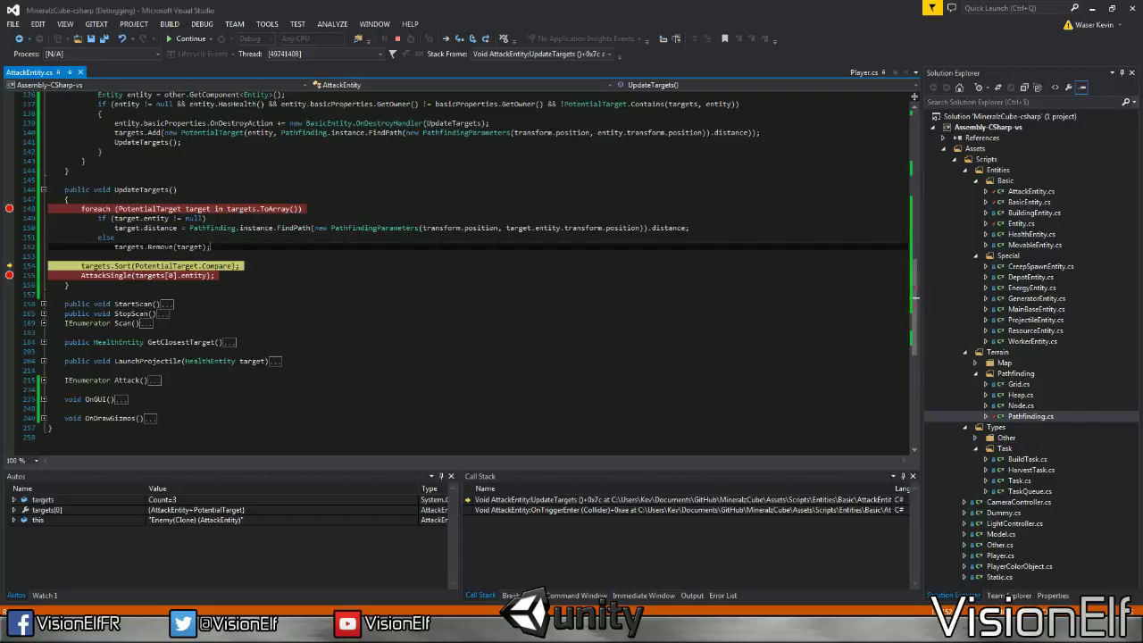
Step over targets.Sort and check the three sorted entries in the targets DataTip
click(210, 265)
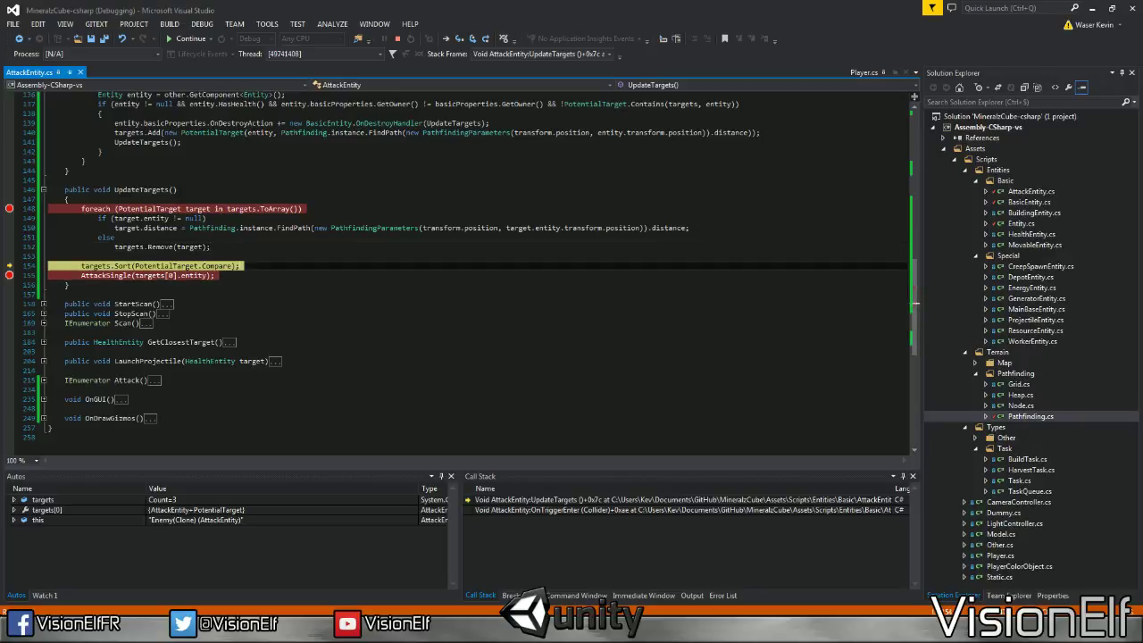
key(F10)
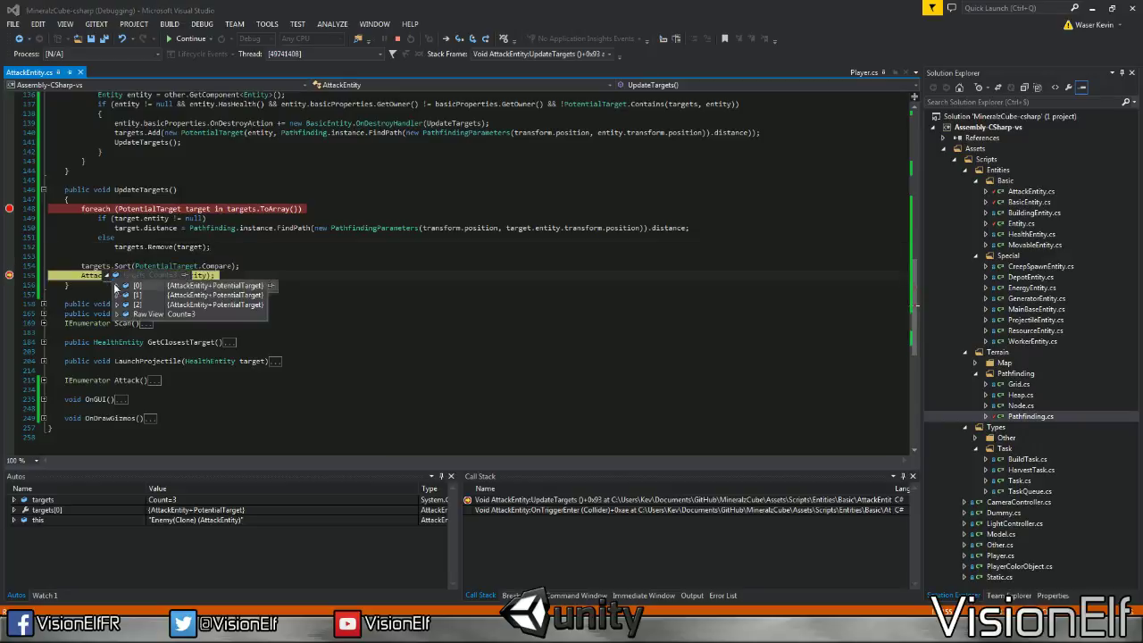
mouse_move(117, 289)
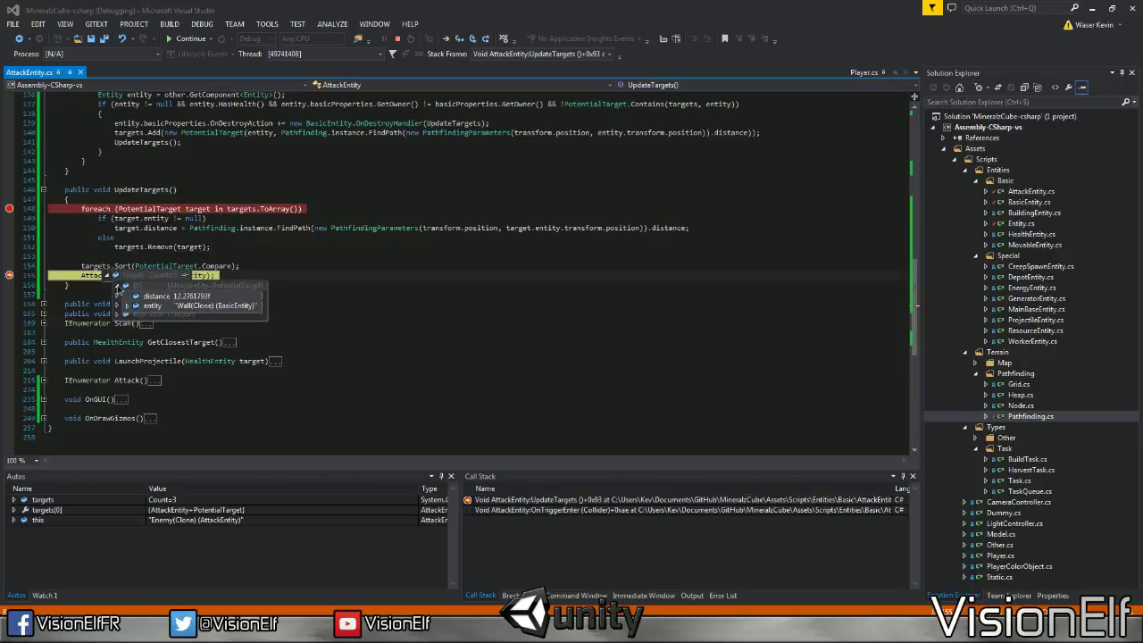
scroll(121, 308, up, 2)
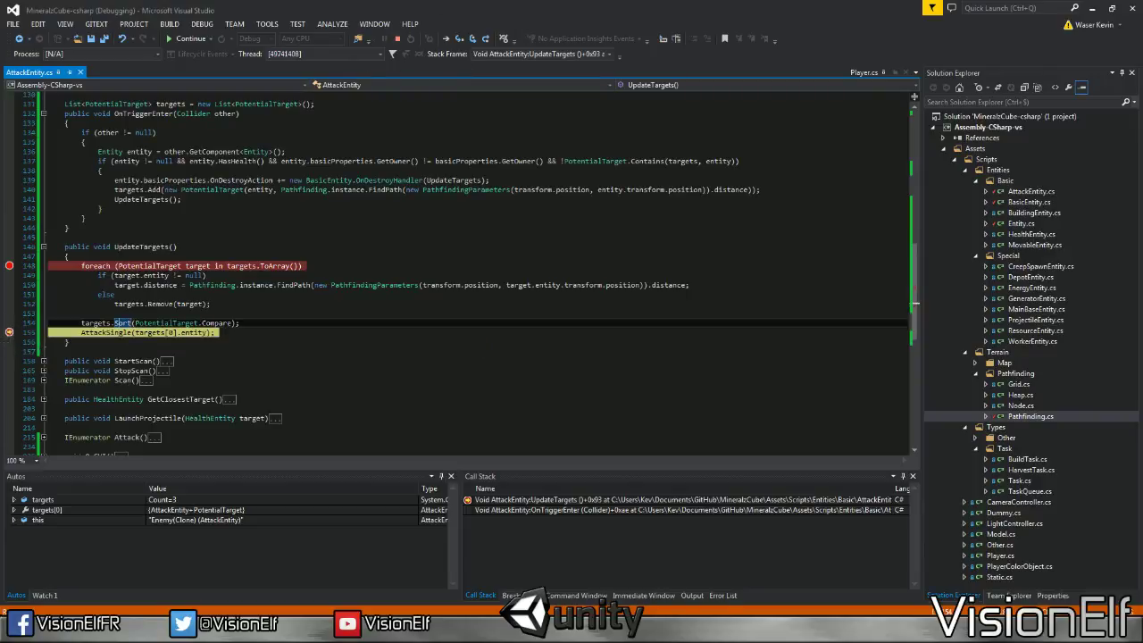
Clear the foreach breakpoint, resume, then stop debugging and stop the game in Unity
click(9, 266)
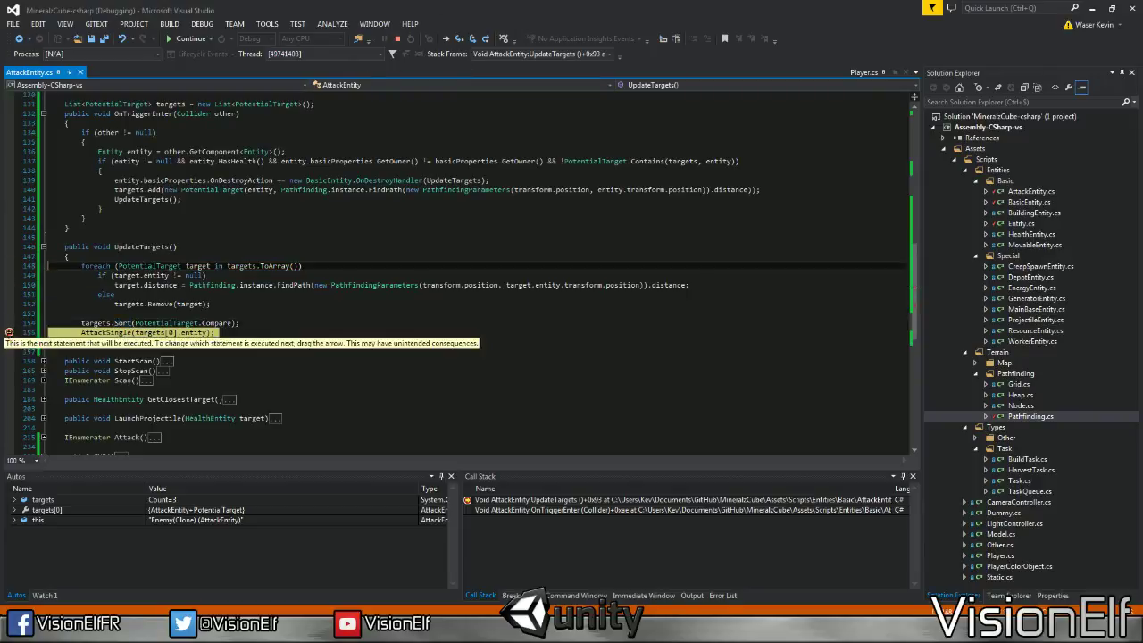
key(F5)
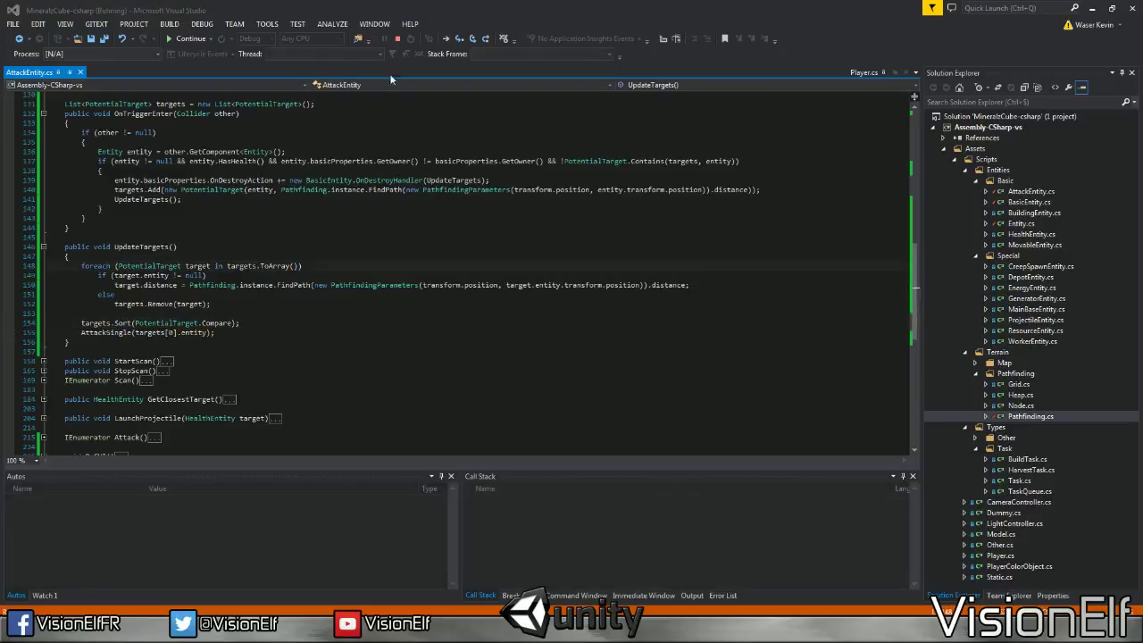
click(398, 38)
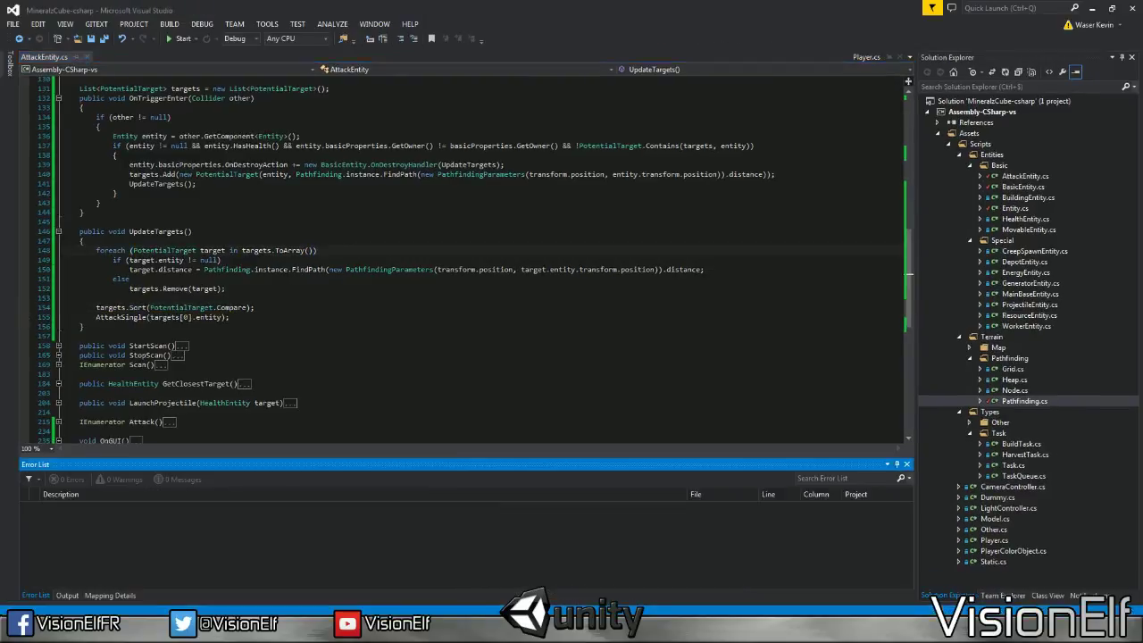
key(alt+Tab)
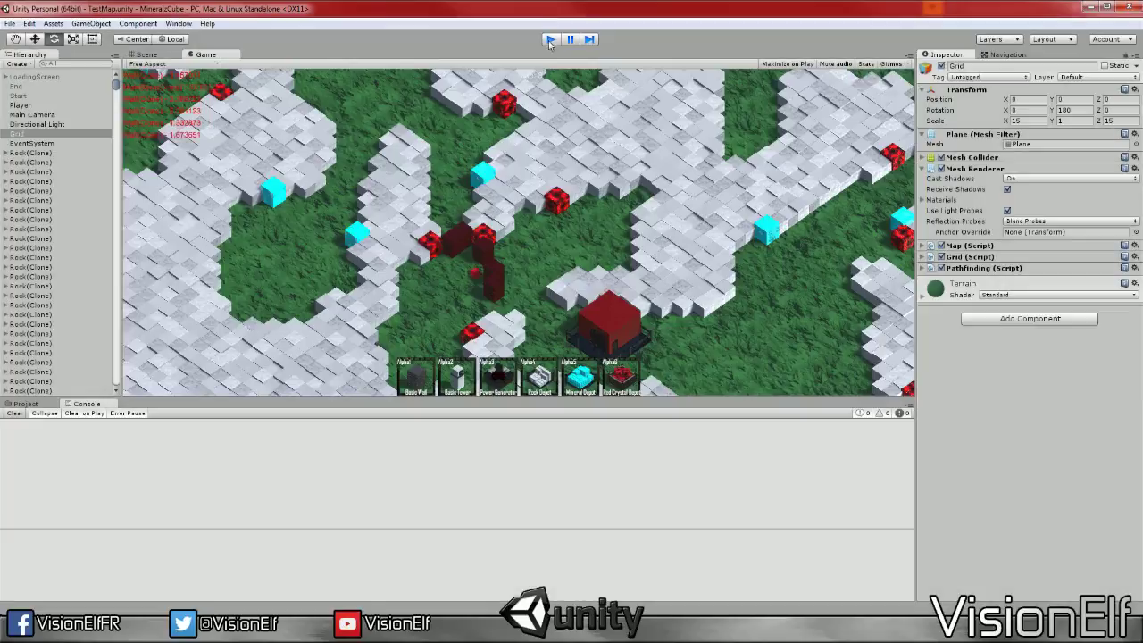
click(549, 40)
key(alt+Tab)
Make Compare return -1 and 1, save AttackEntity.cs, and choose Debug > Attach Unity Debugger
scroll(482, 268, up, 4)
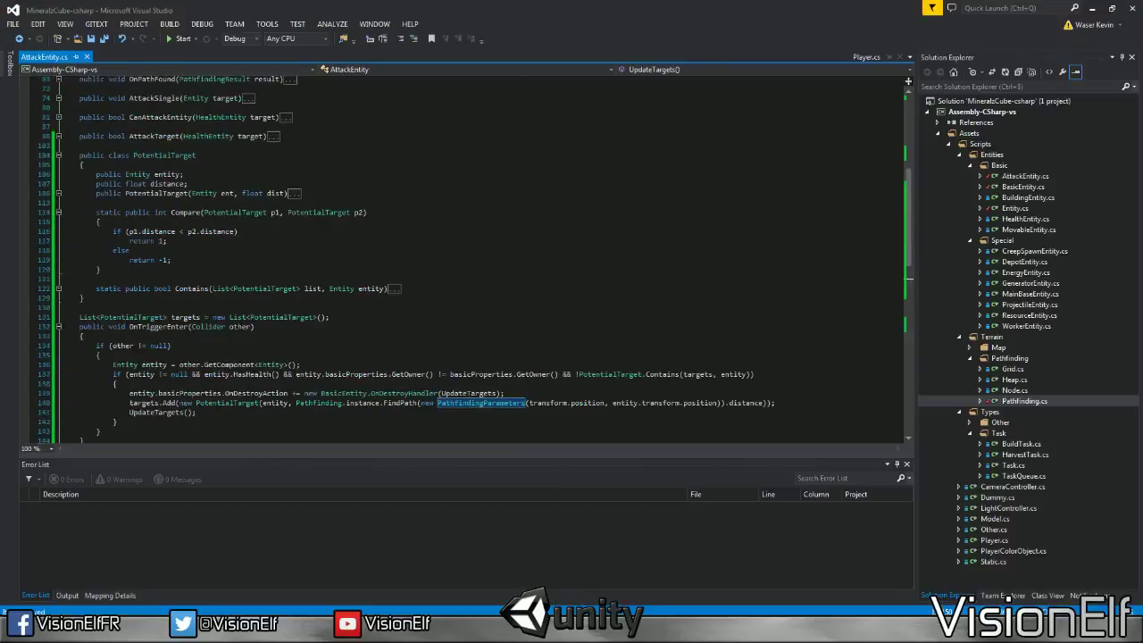
click(166, 241)
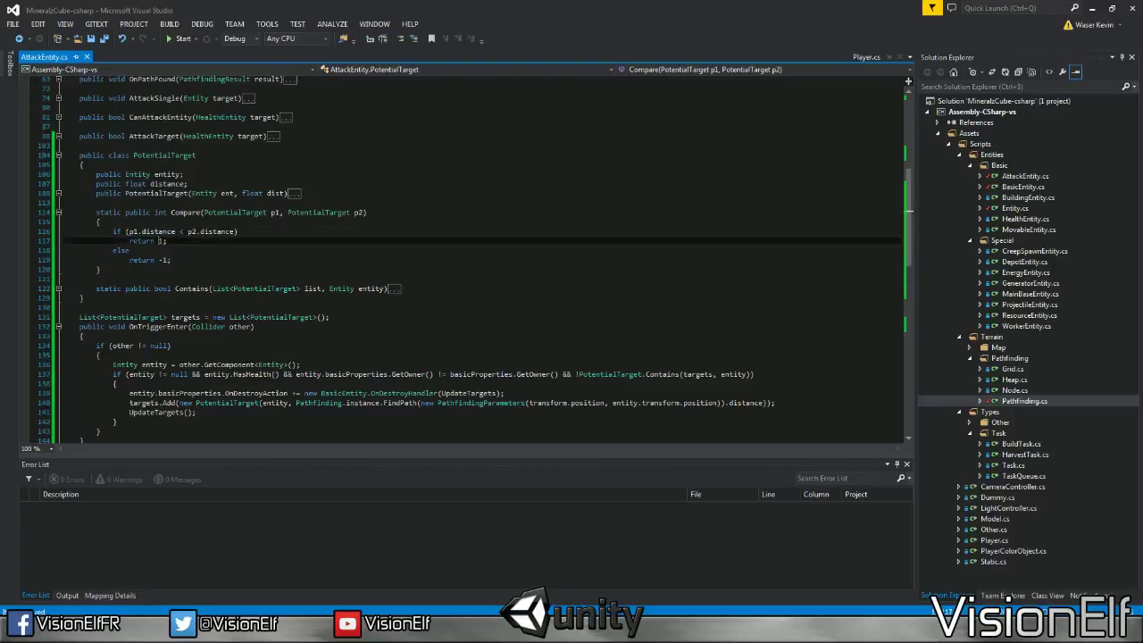
text(-)
key(ctrl+s)
click(170, 260)
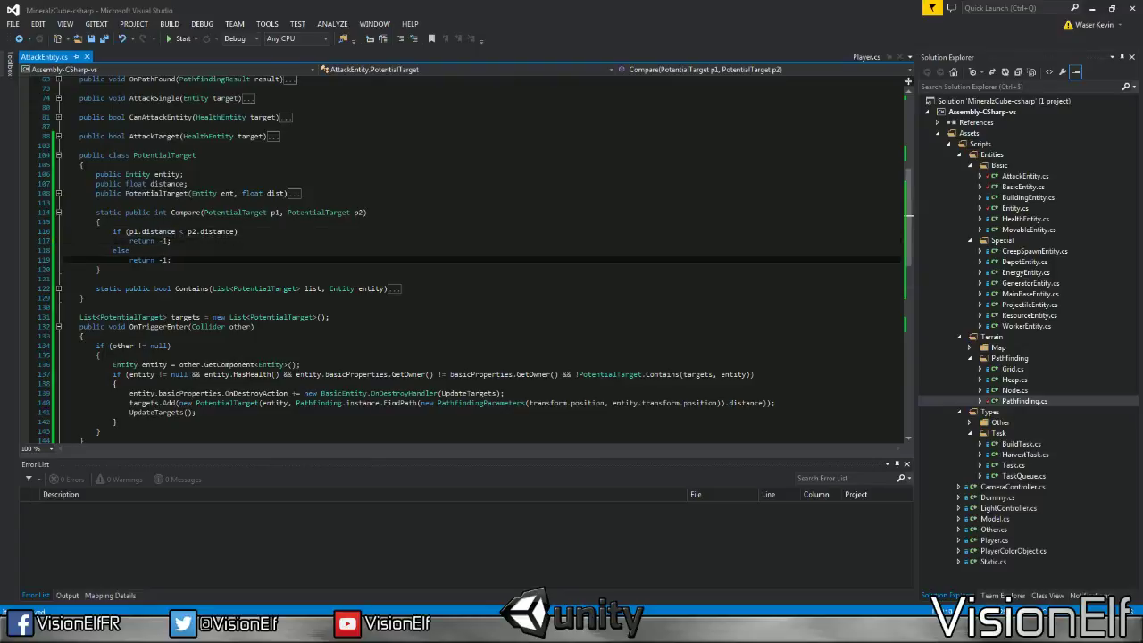
scroll(318, 334, down, 7)
scroll(319, 334, down, 2)
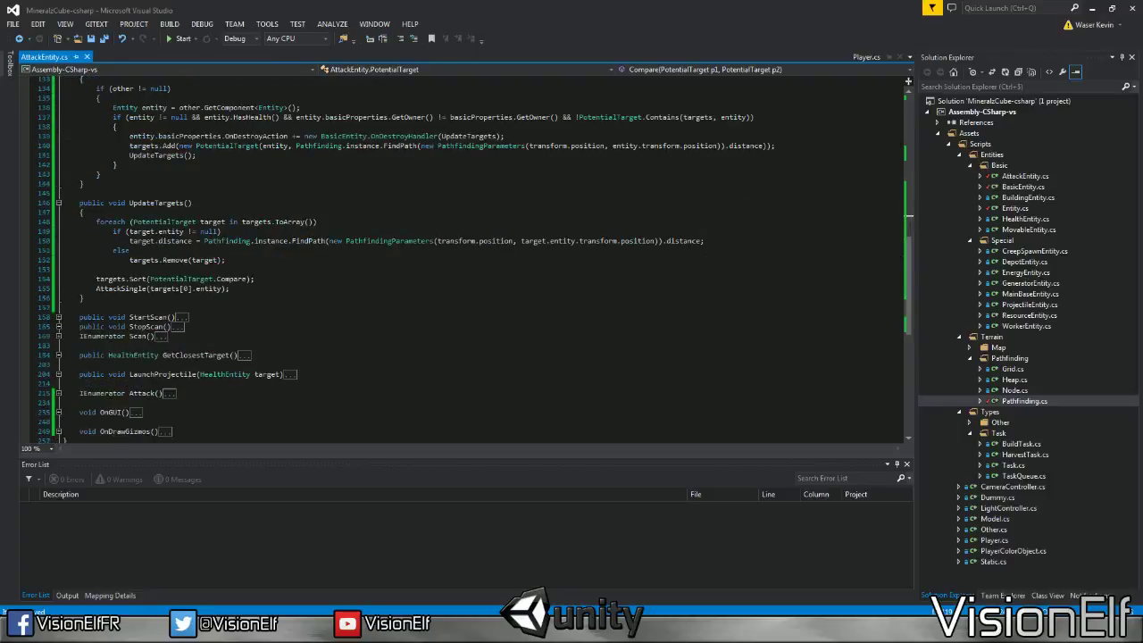
click(203, 24)
click(241, 92)
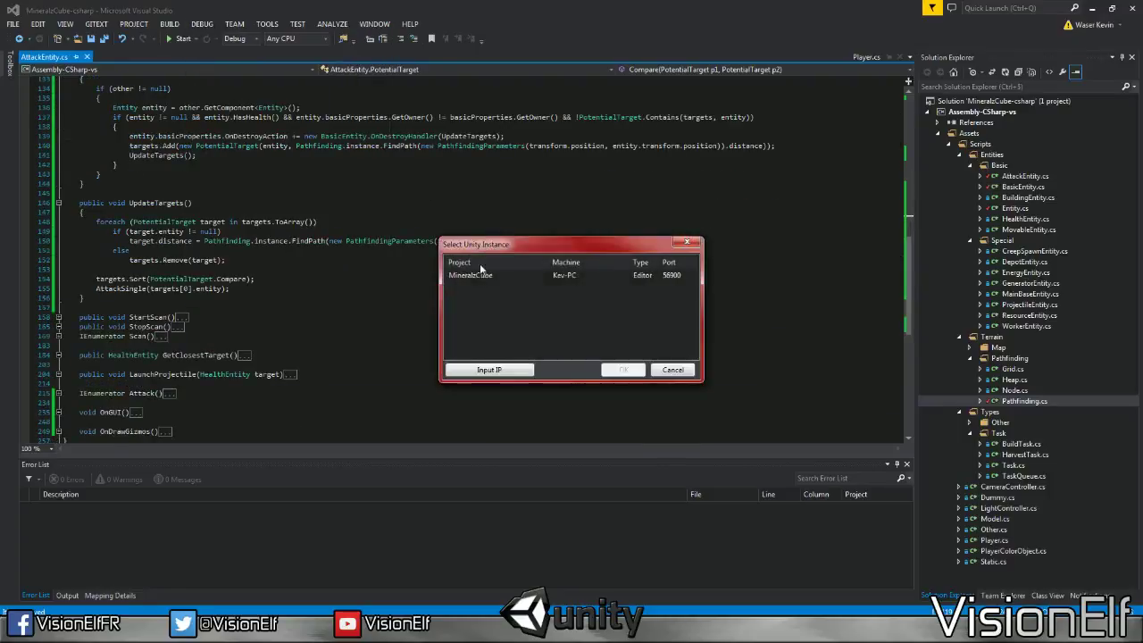
Attach the debugger to the running Unity editor instance
double_click(479, 272)
scroll(473, 268, down, 5)
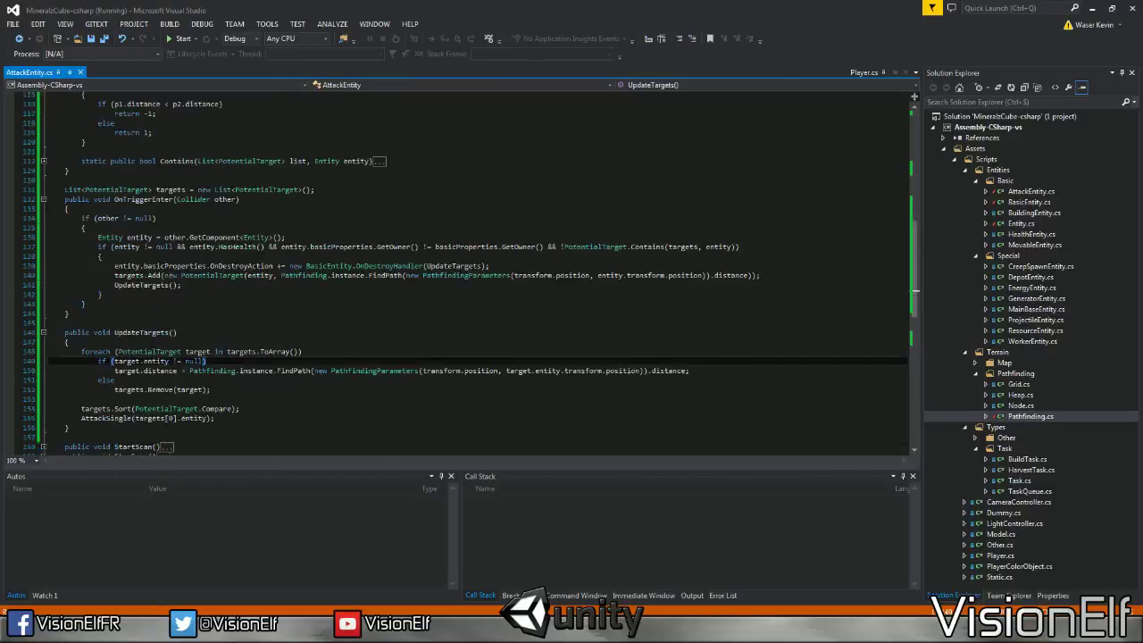
click(67, 285)
Play the game and place a Basic Wall near the upper-left enemy blocks
key(alt+Tab)
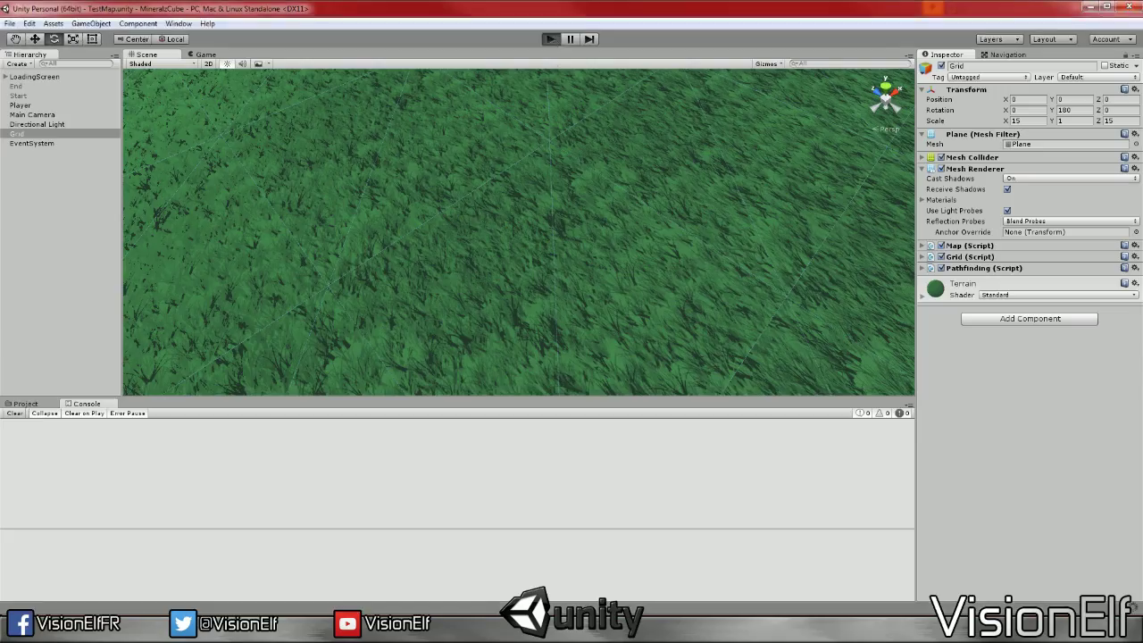
key(ctrl+p)
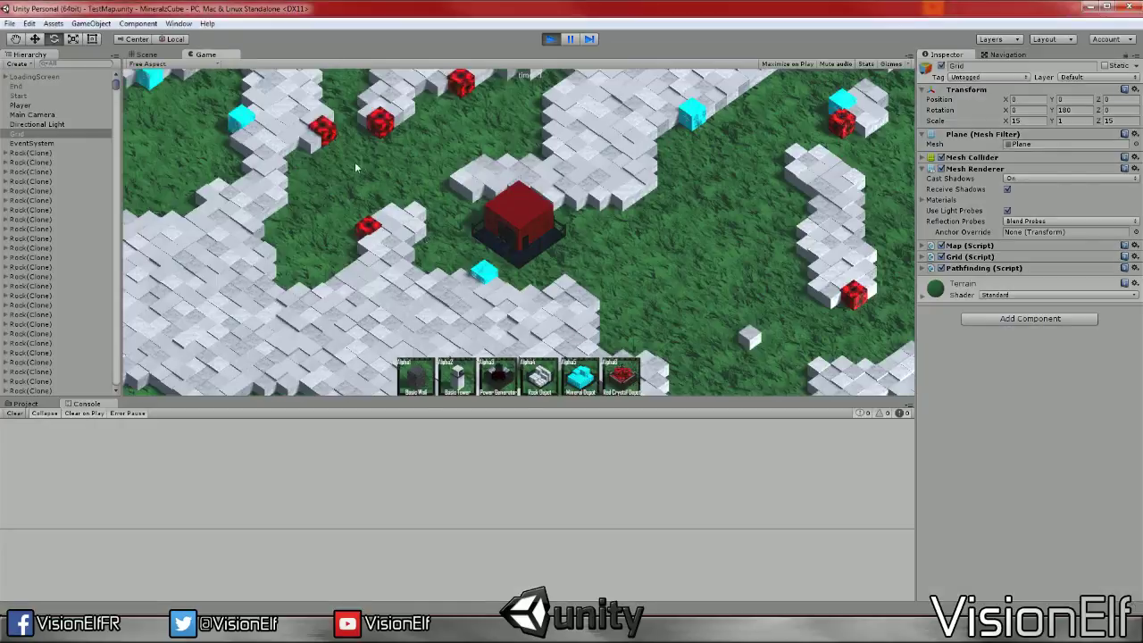
key(1)
click(355, 150)
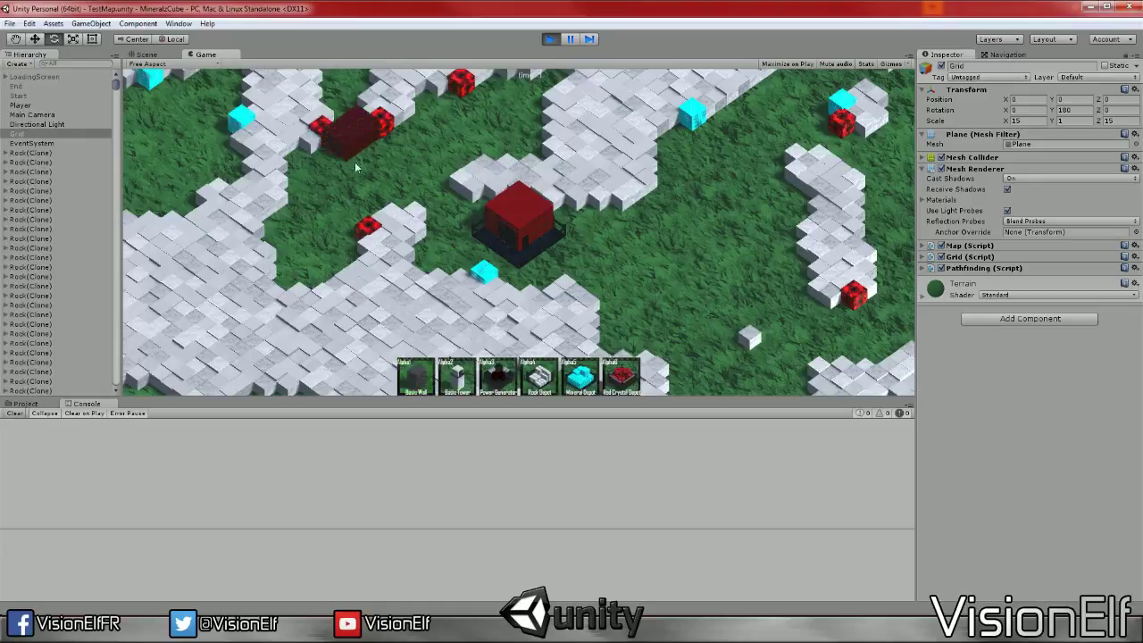
key(w)
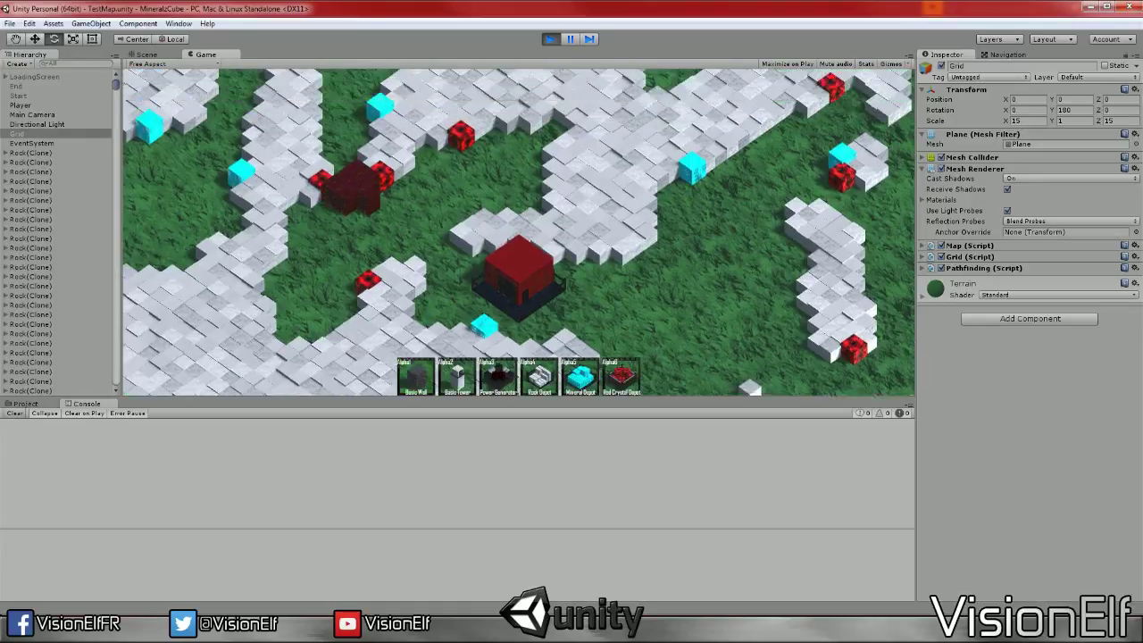
key(w)
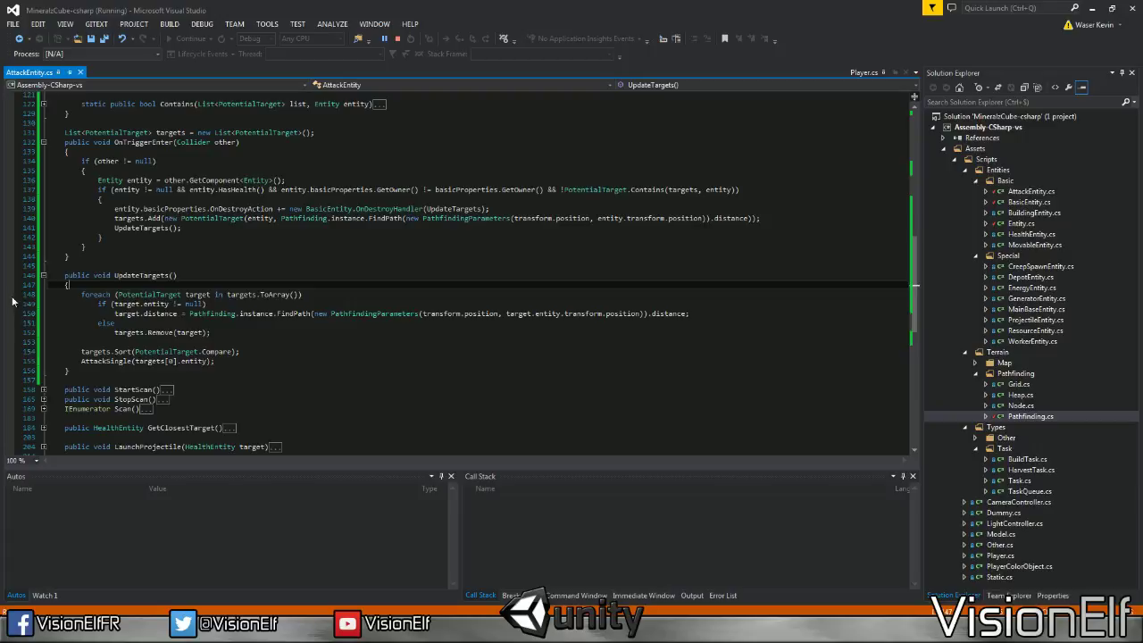
Set a breakpoint on the foreach line and step through the loop three times
click(11, 296)
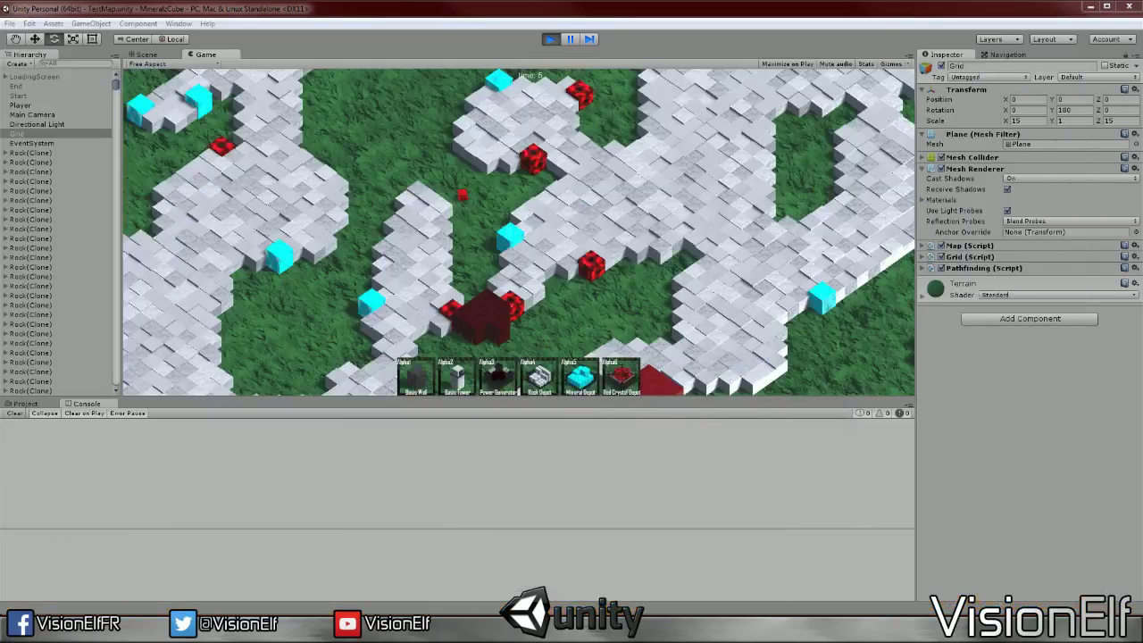
click(160, 314)
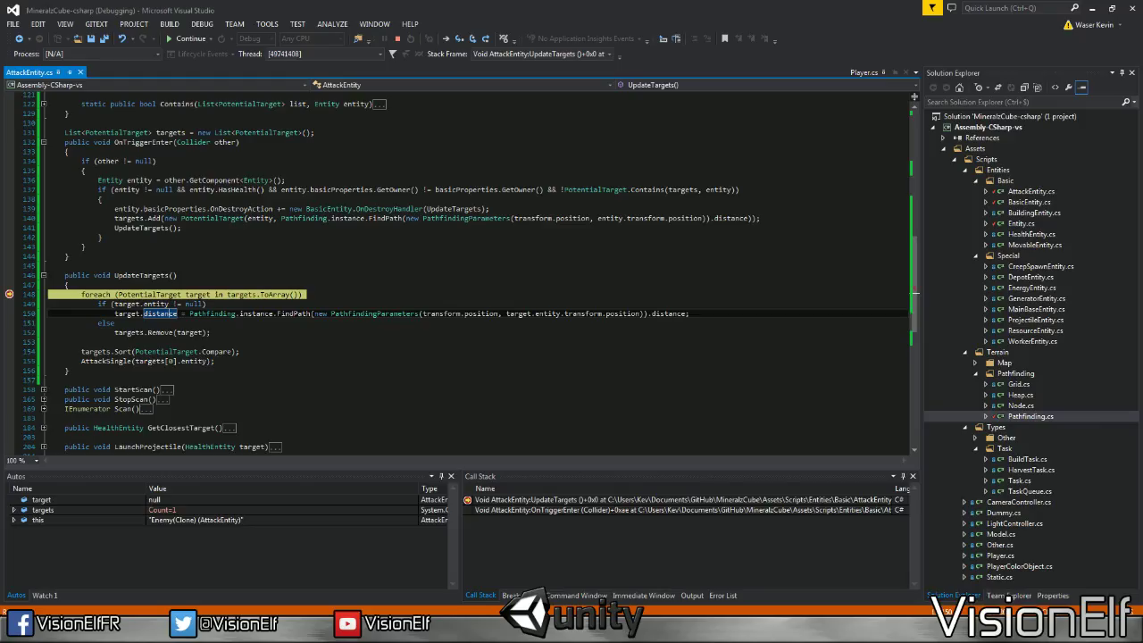
key(Down)
key(Down)
key(Down)
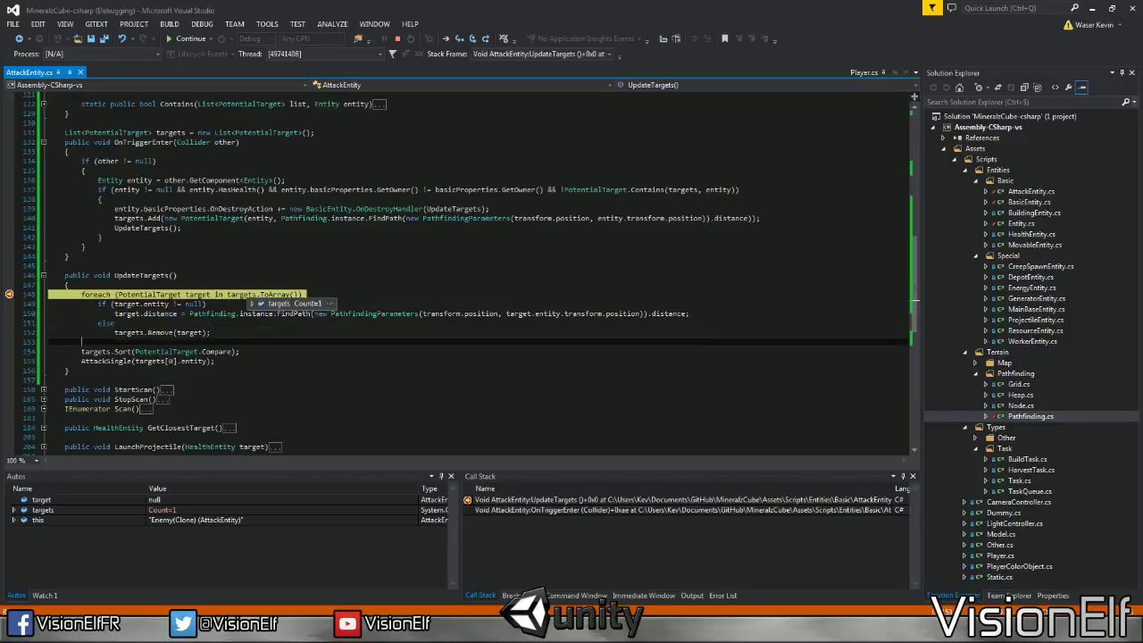
mouse_move(253, 303)
mouse_move(264, 324)
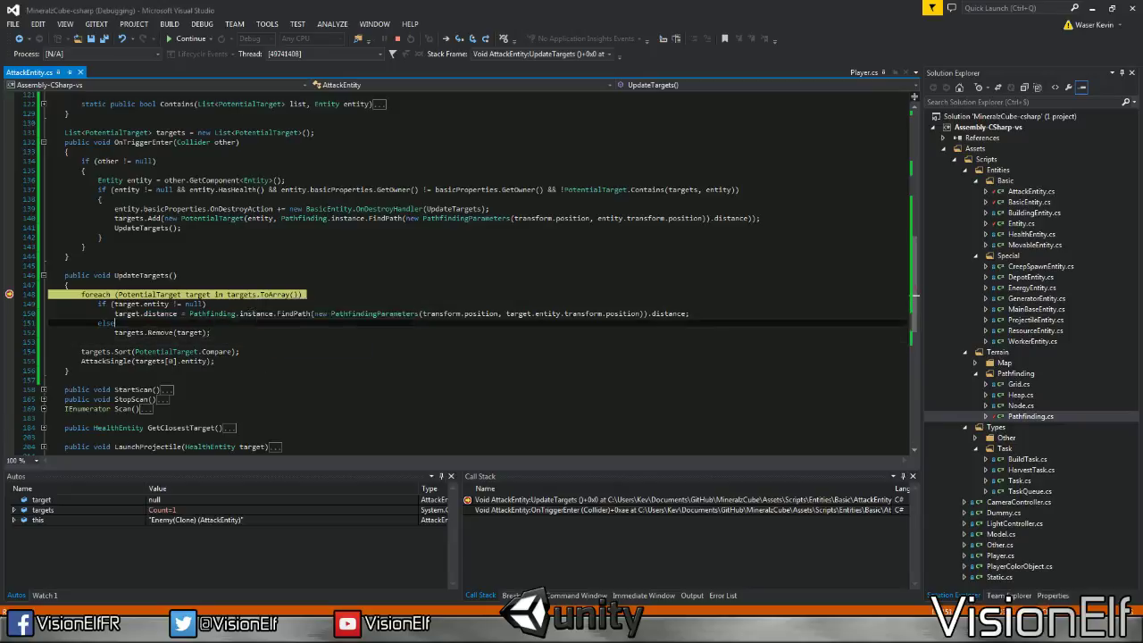
scroll(265, 316, down, 2)
key(F10)
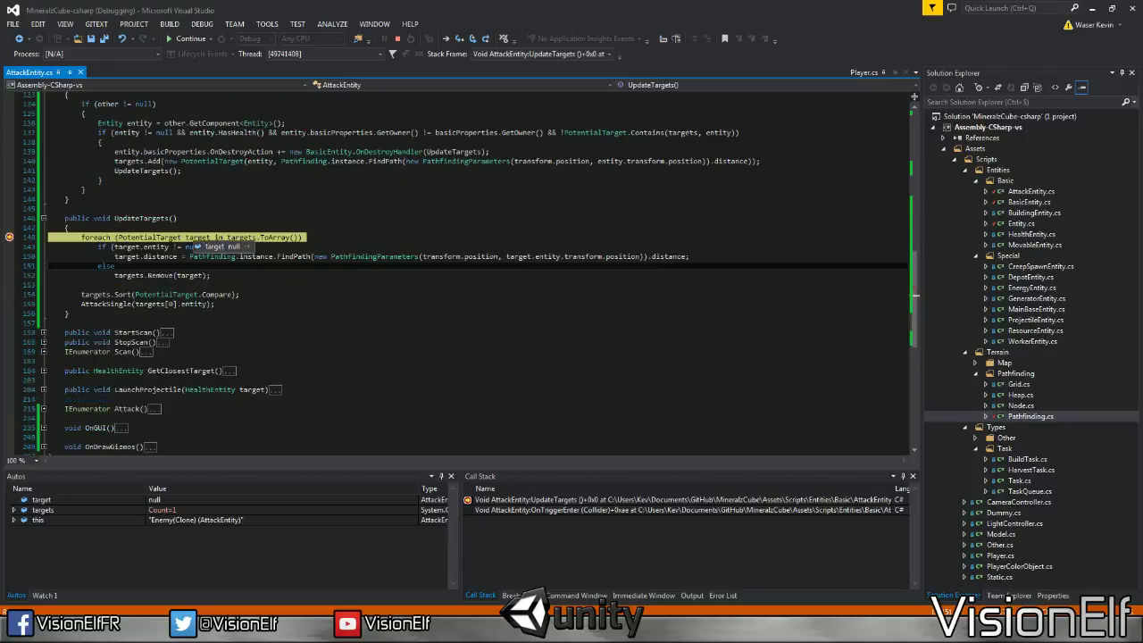
key(F10)
key(F10)
key(F10)
key(F10)
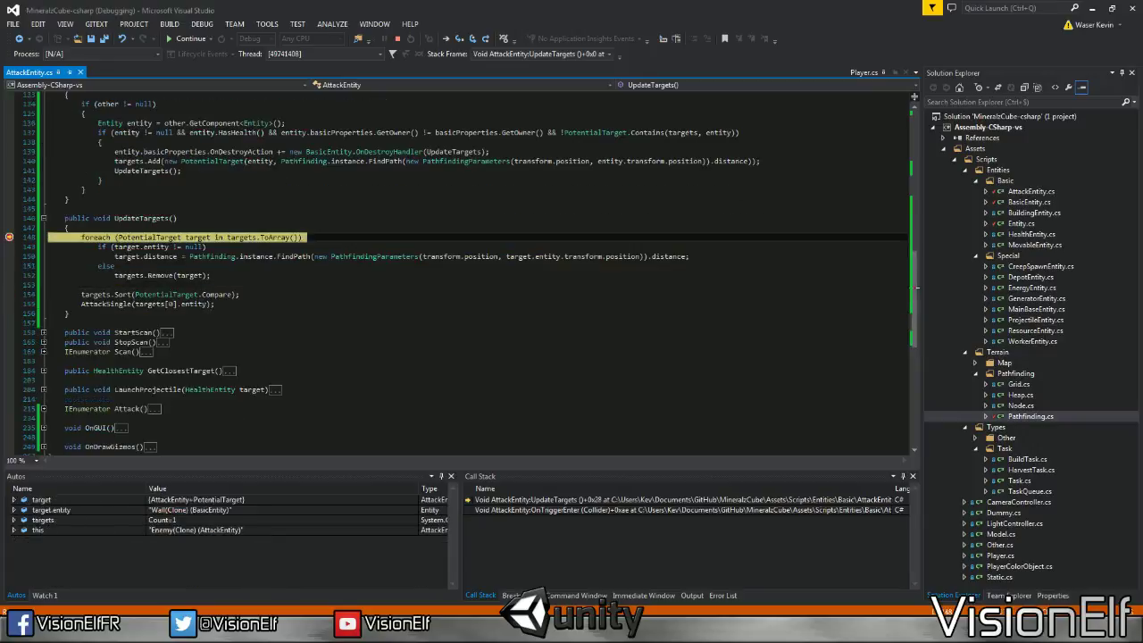
key(F10)
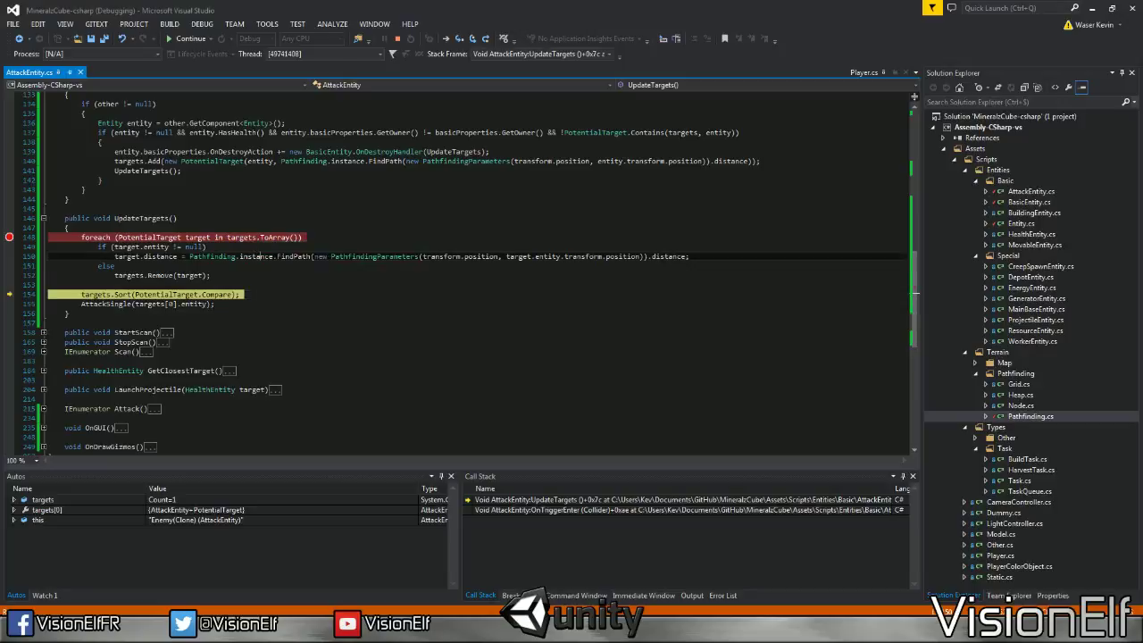
Inspect the distance assignment and targets values, then close the DataTips
click(446, 257)
mouse_move(252, 239)
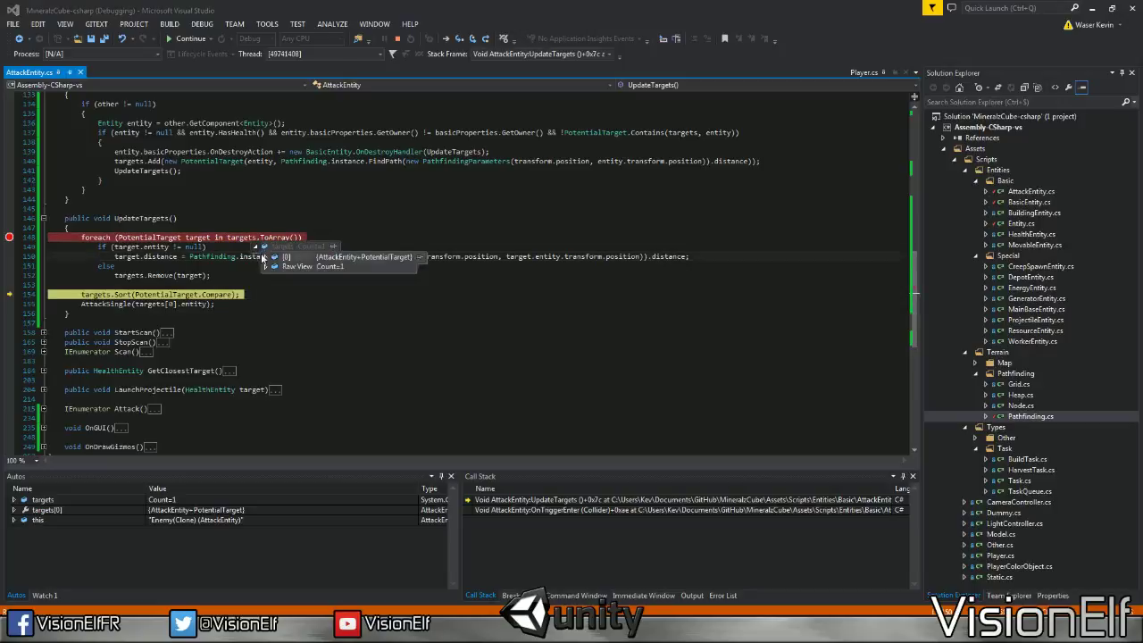
mouse_move(265, 263)
click(81, 284)
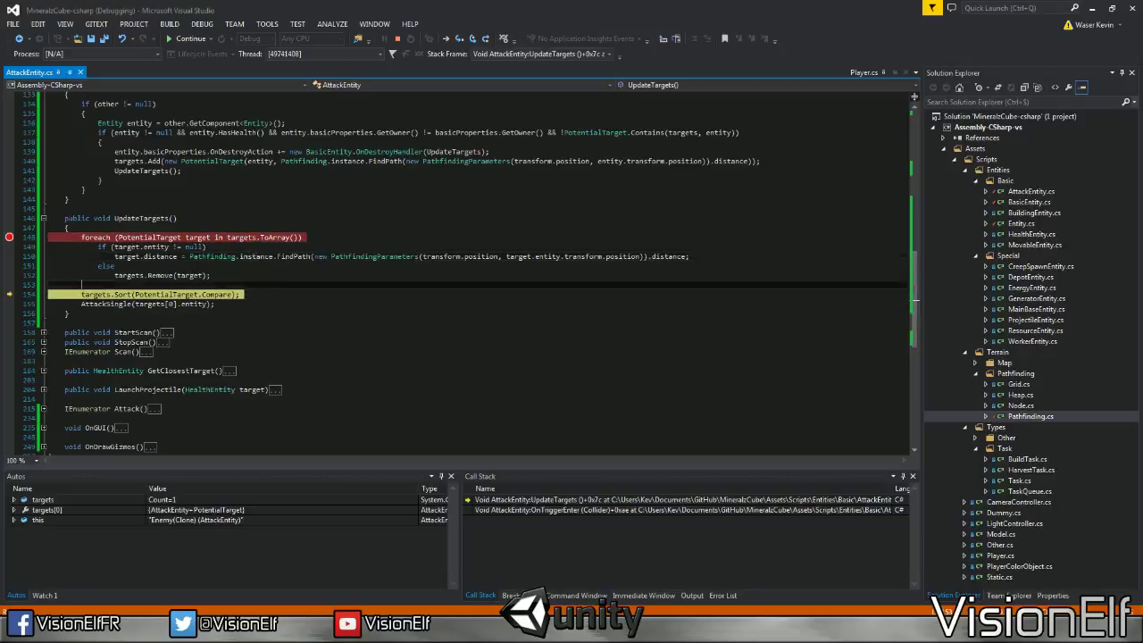
scroll(446, 268, down, 1)
click(81, 295)
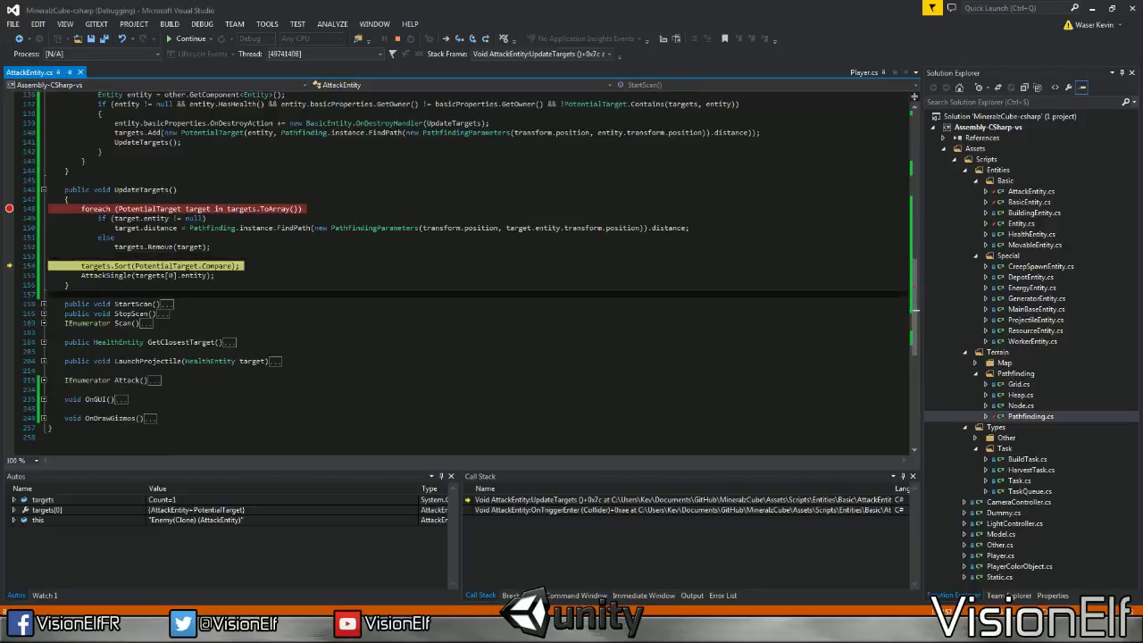
Resume to the foreach, step twice, add an AttackSingle breakpoint on line 155, and continue
key(F5)
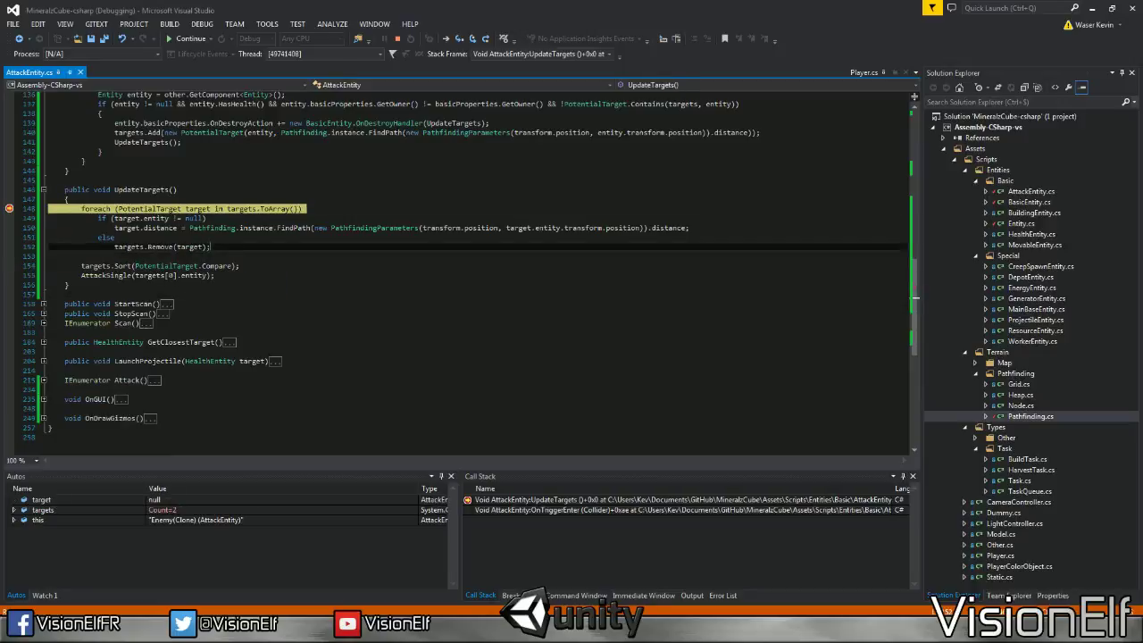
mouse_move(259, 212)
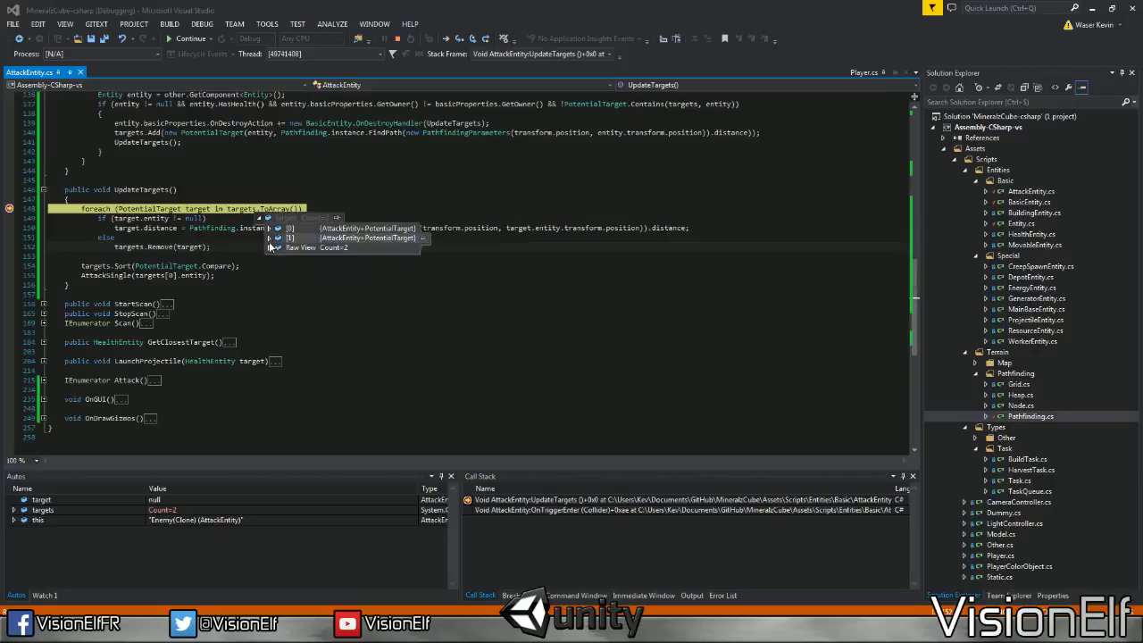
mouse_move(204, 278)
key(F10)
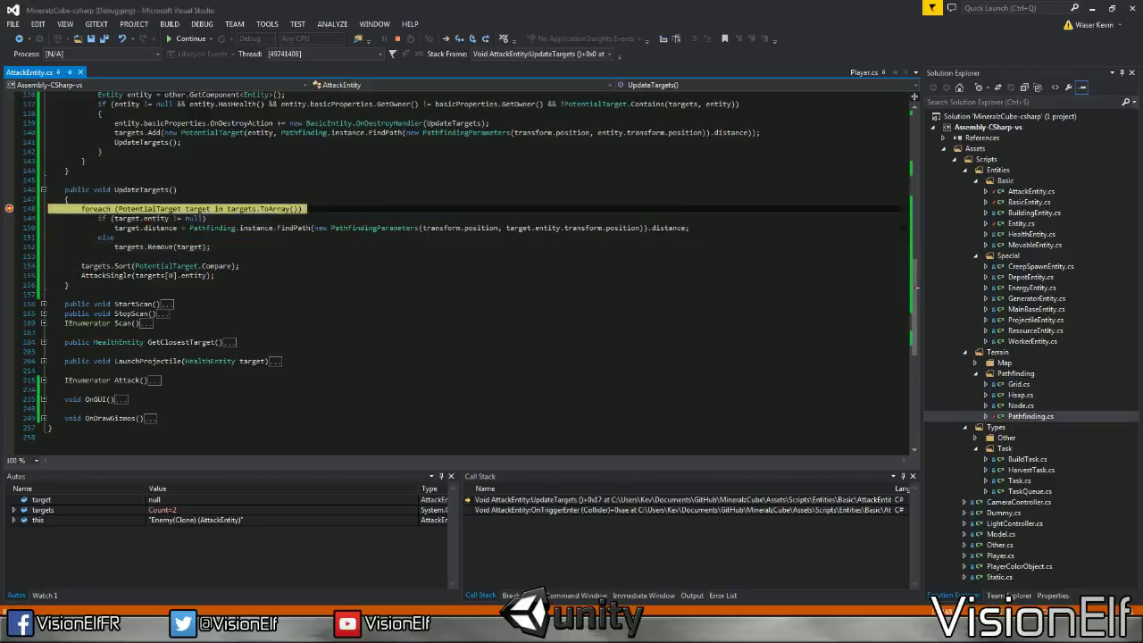
key(F10)
key(F10)
key(F10)
key(F10)
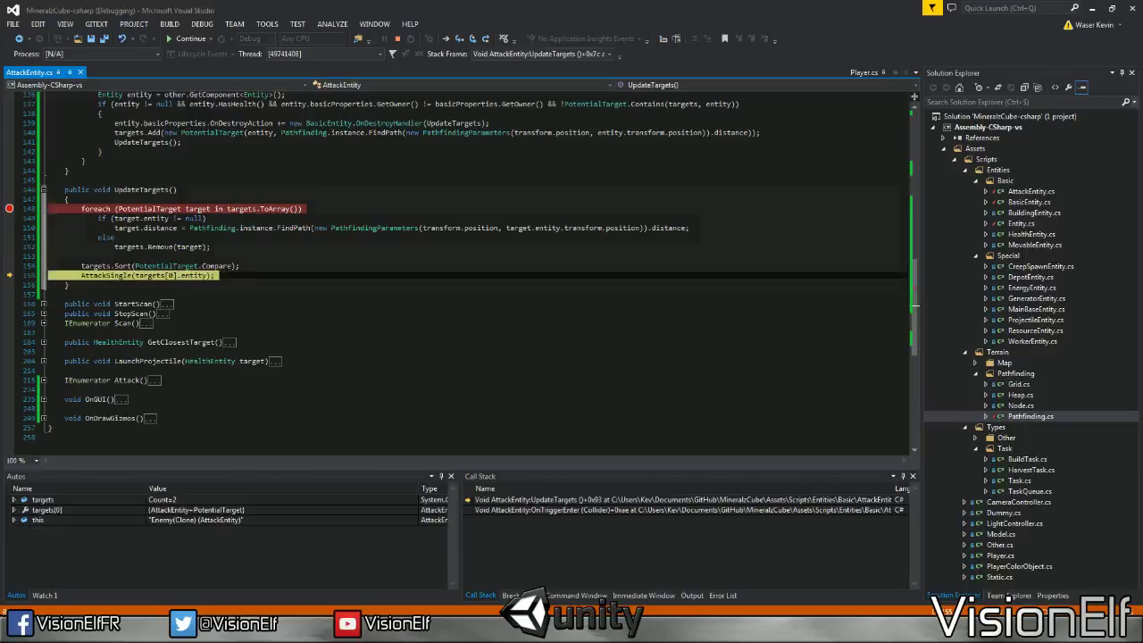
click(9, 275)
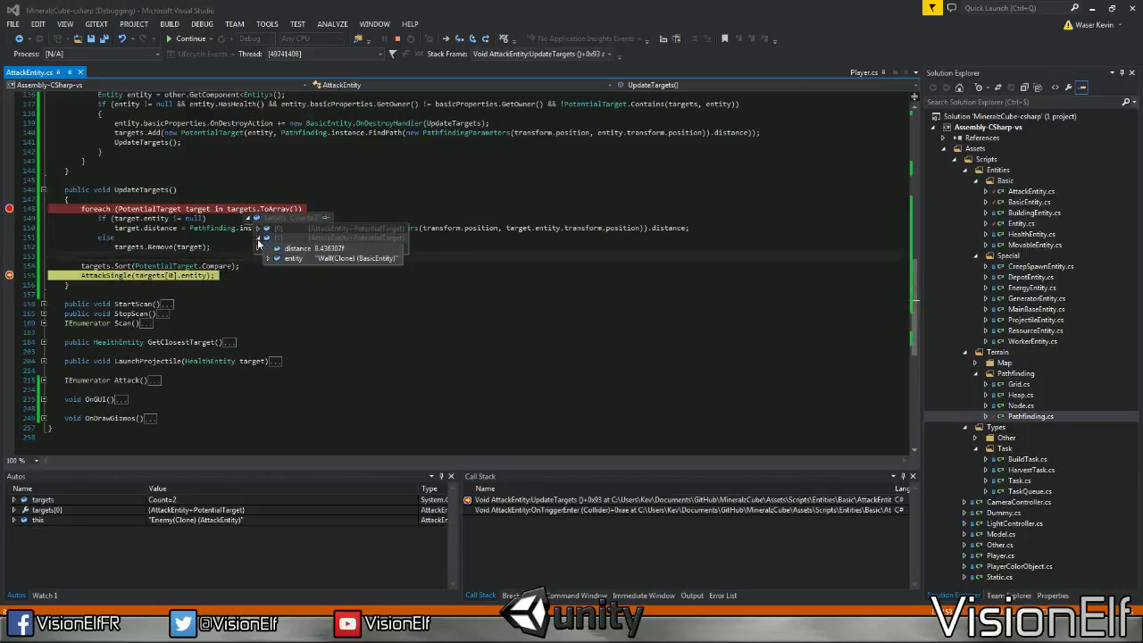
click(68, 286)
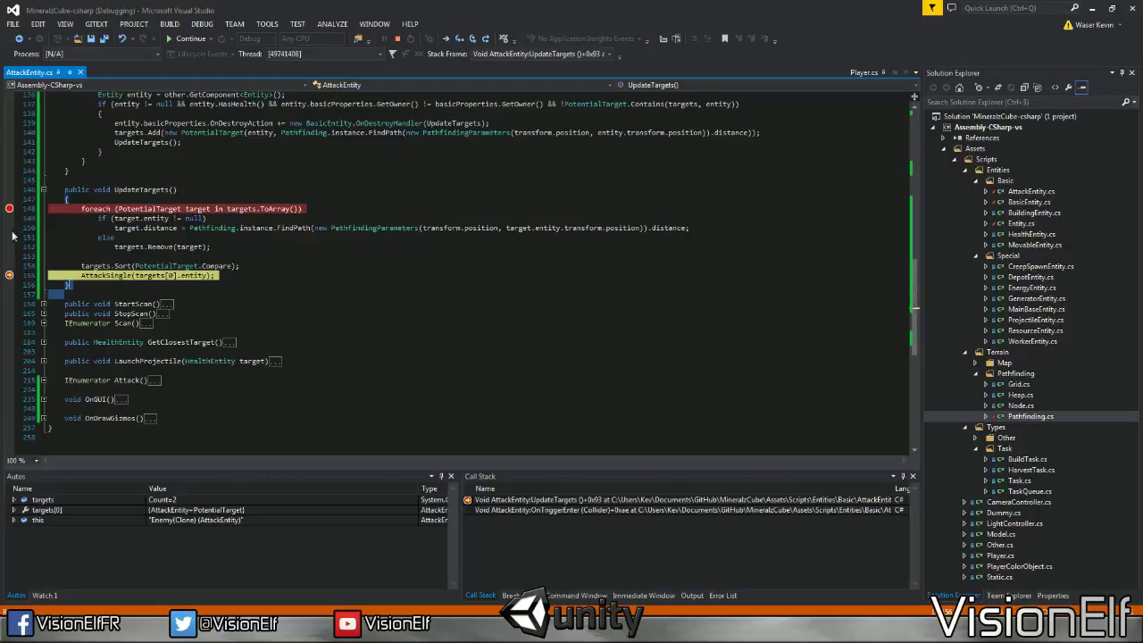
key(F5)
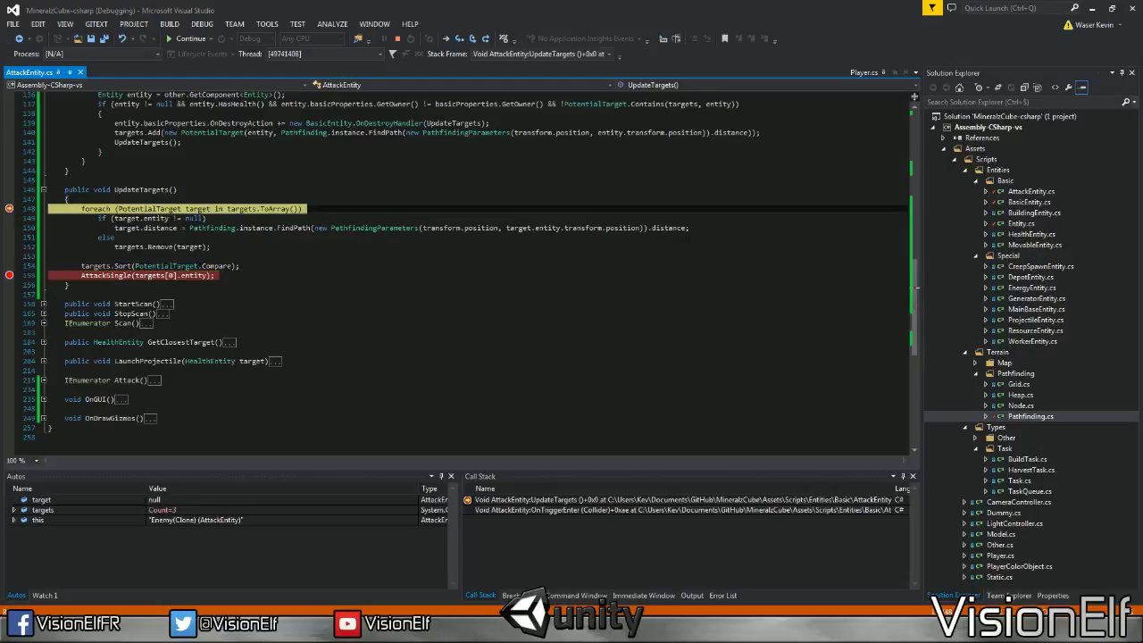
Continue through the breakpoints three times, watching the targets list grow to four
mouse_move(242, 209)
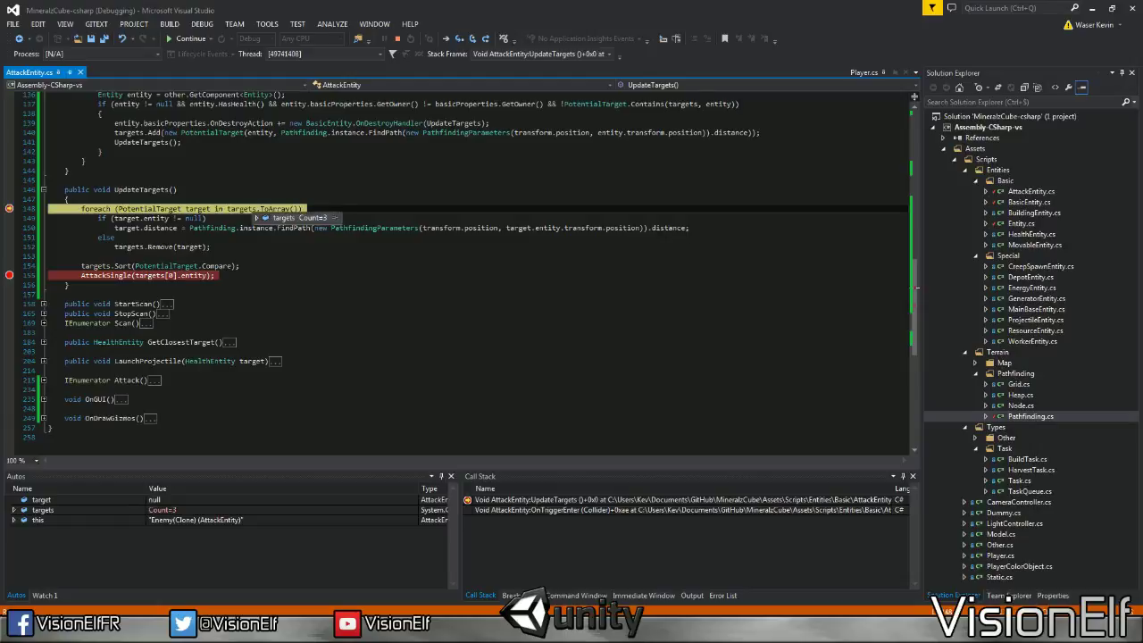
key(F5)
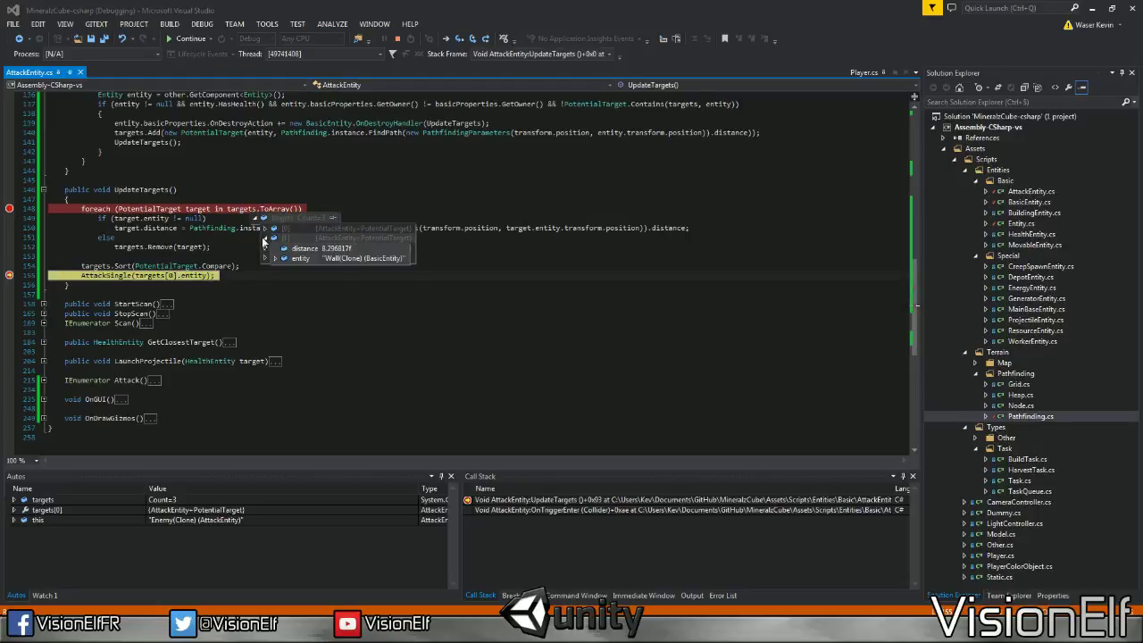
key(F5)
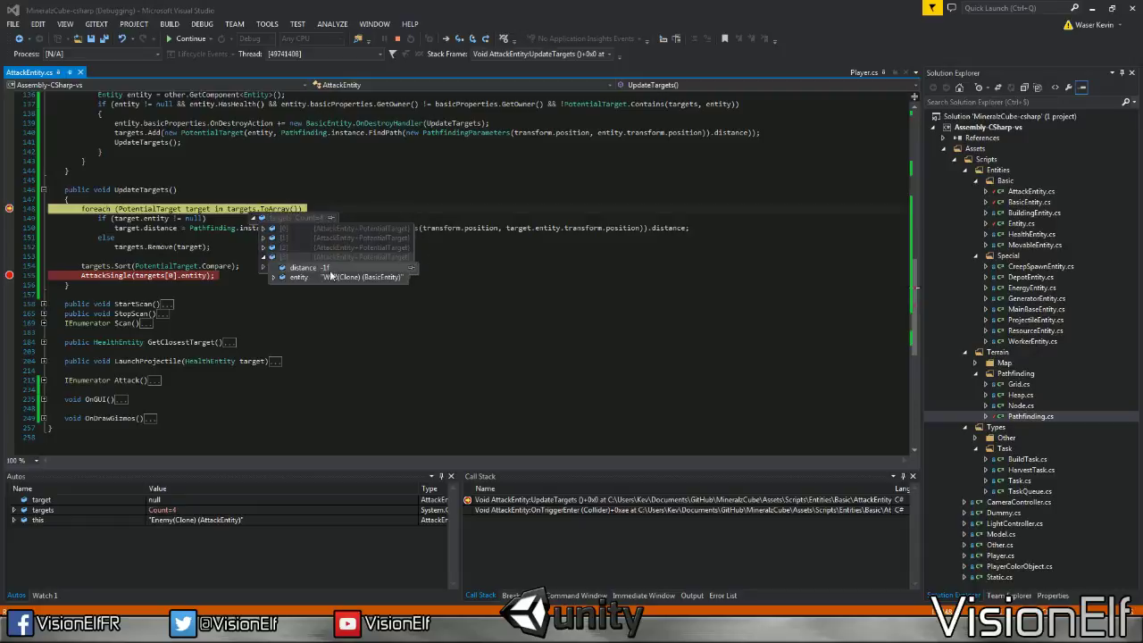
key(F5)
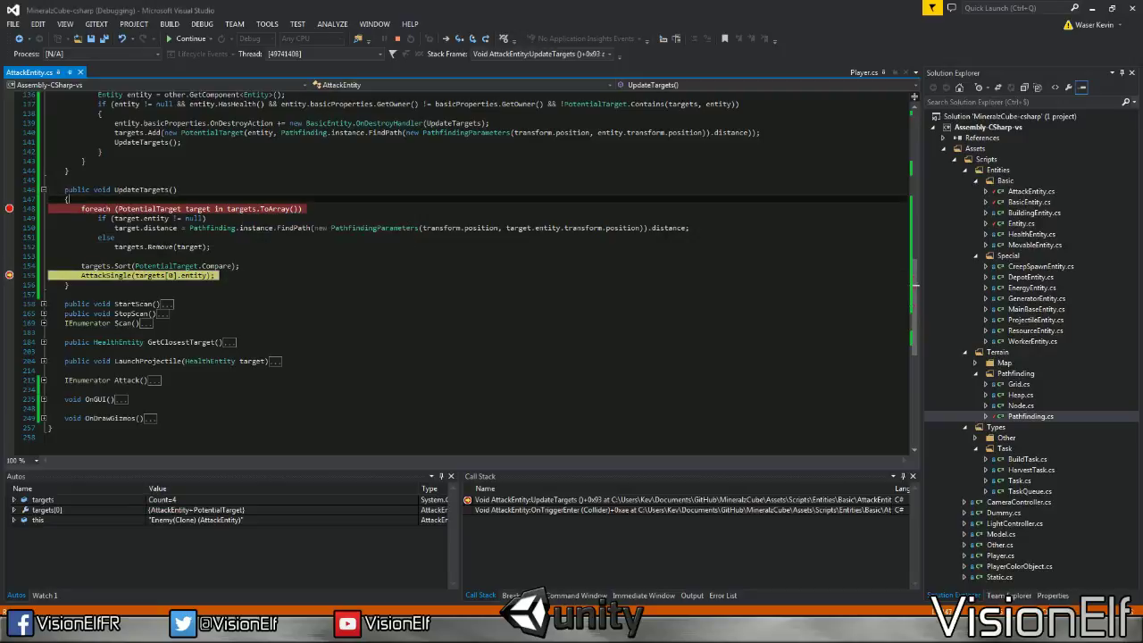
Inspect Compare's distance check and its -1 and 1 returns, then remove the foreach breakpoint
scroll(165, 361, up, 5)
scroll(165, 360, up, 3)
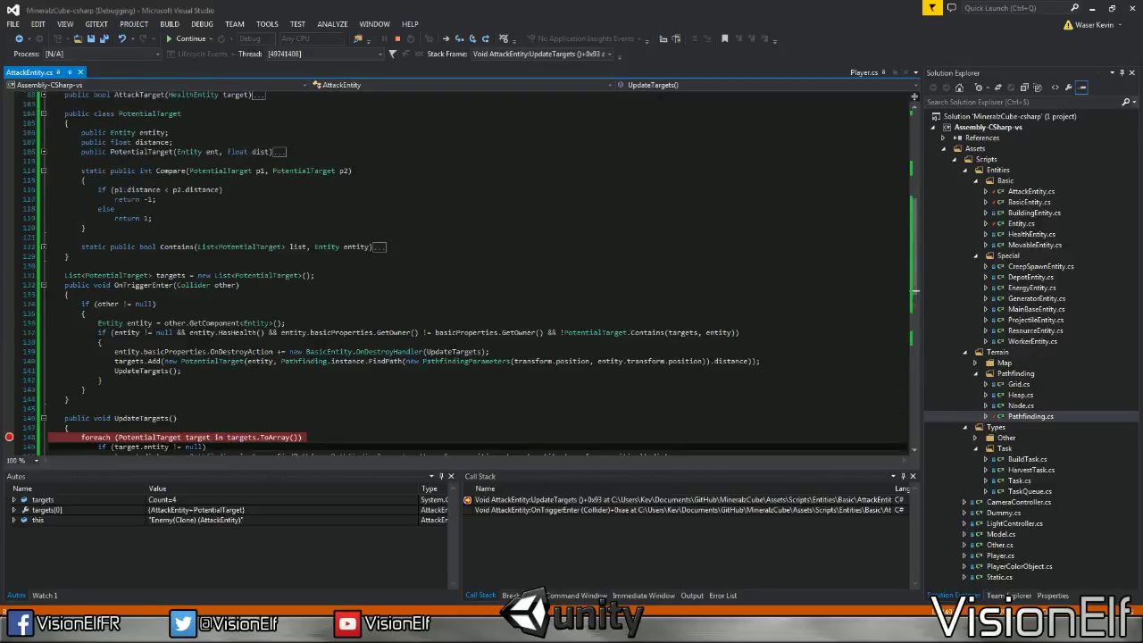
click(139, 189)
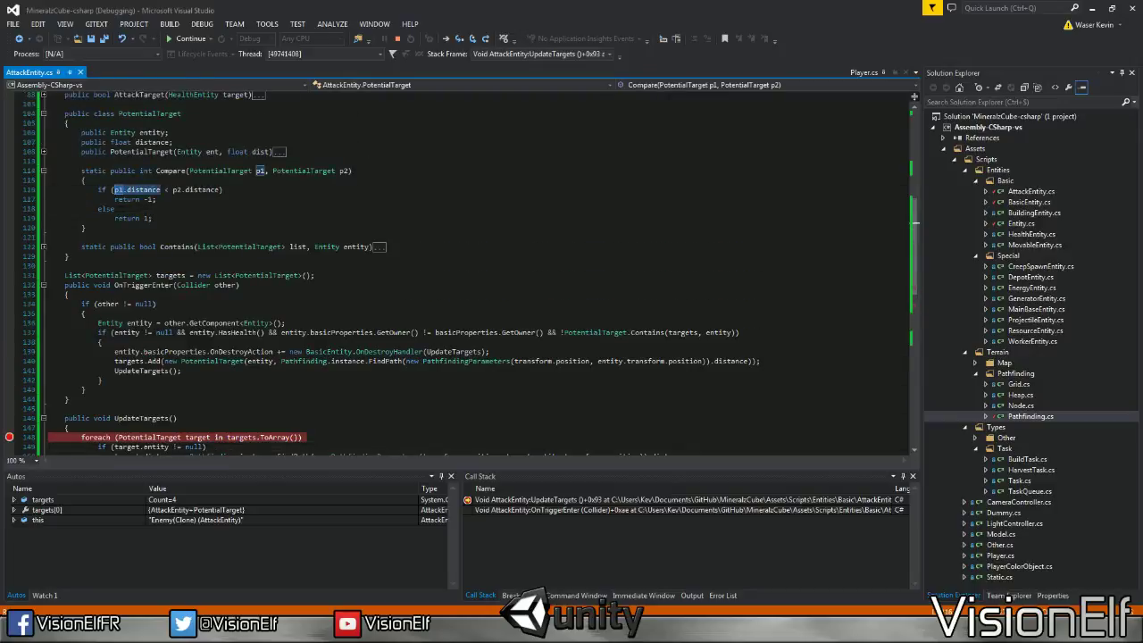
click(147, 199)
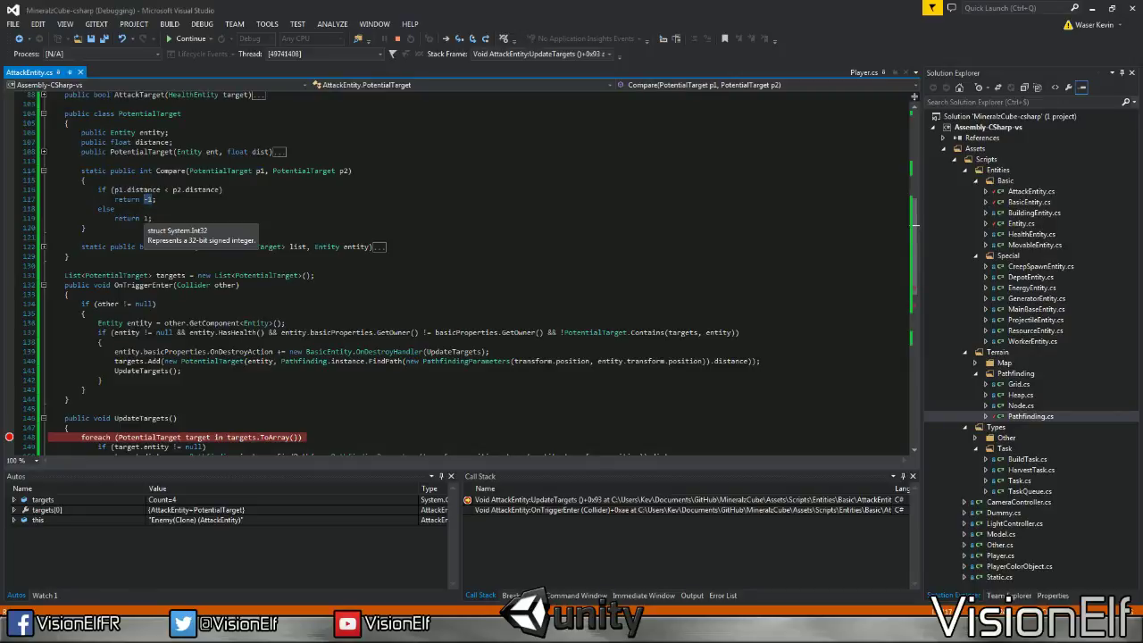
click(143, 218)
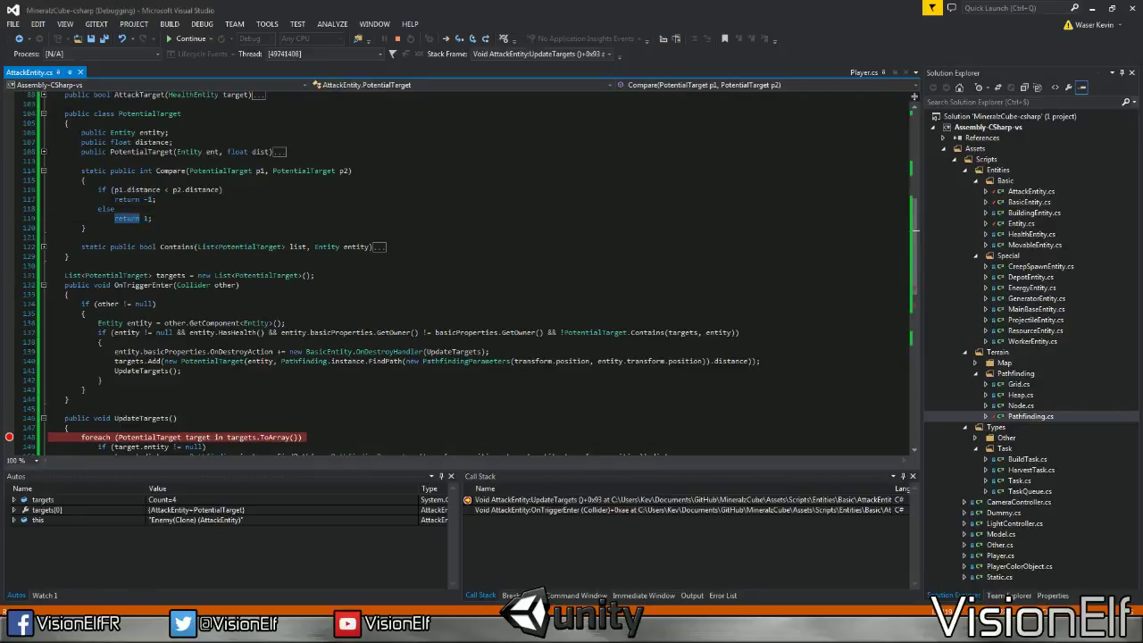
click(161, 189)
scroll(11, 248, down, 8)
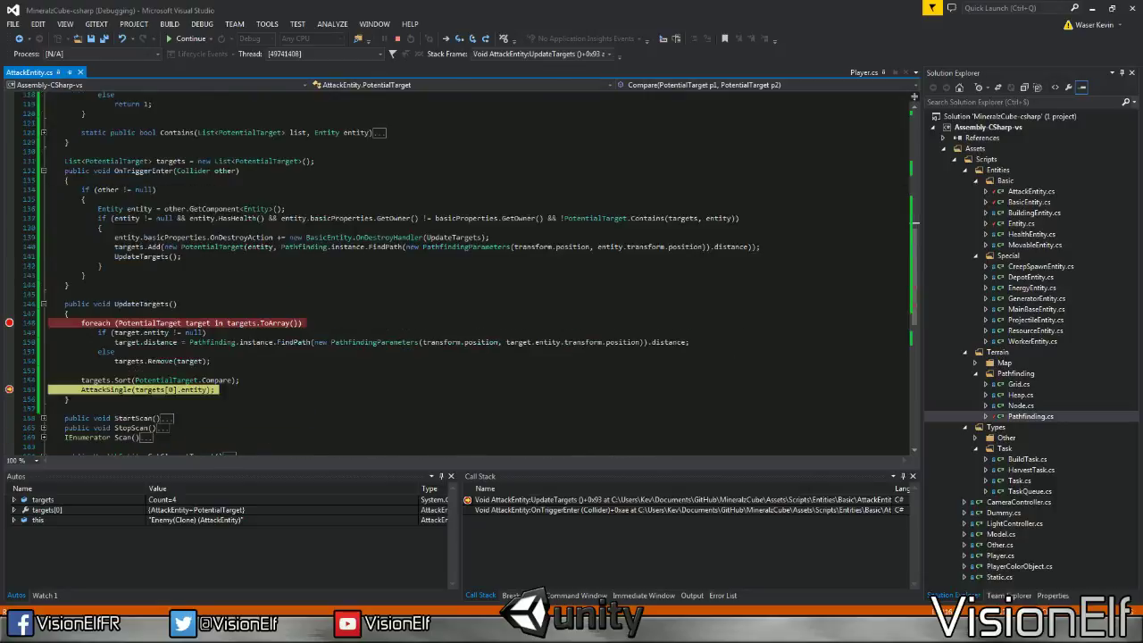
click(9, 208)
Remove the AttackSingle breakpoint, stop debugging, and build the solution, dismissing the cannot-start error
click(65, 179)
key(F5)
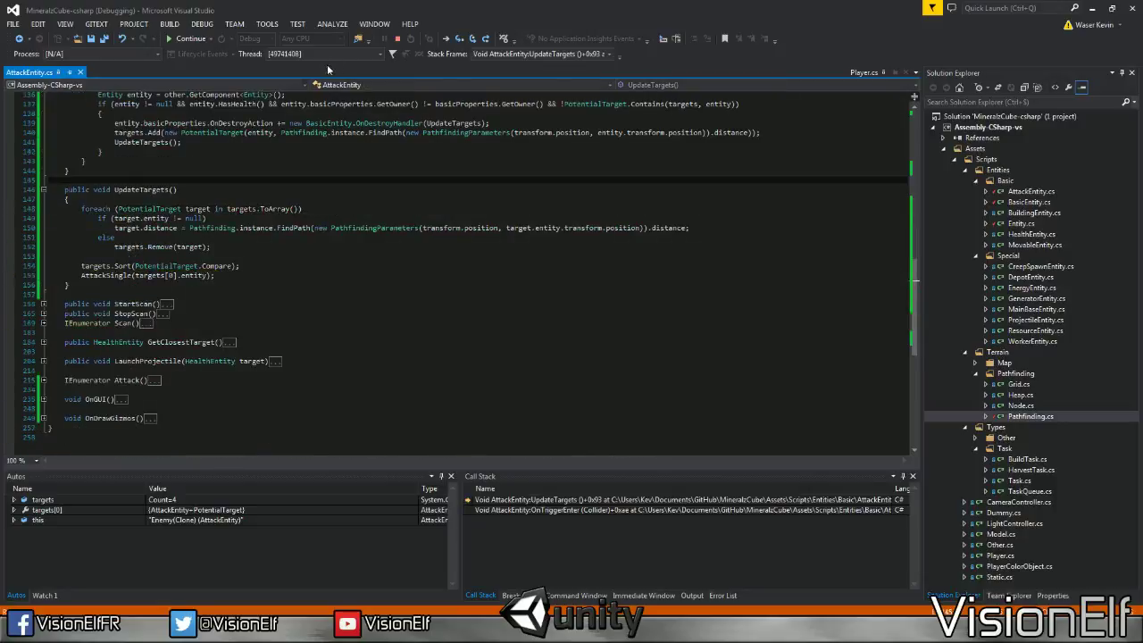
click(397, 38)
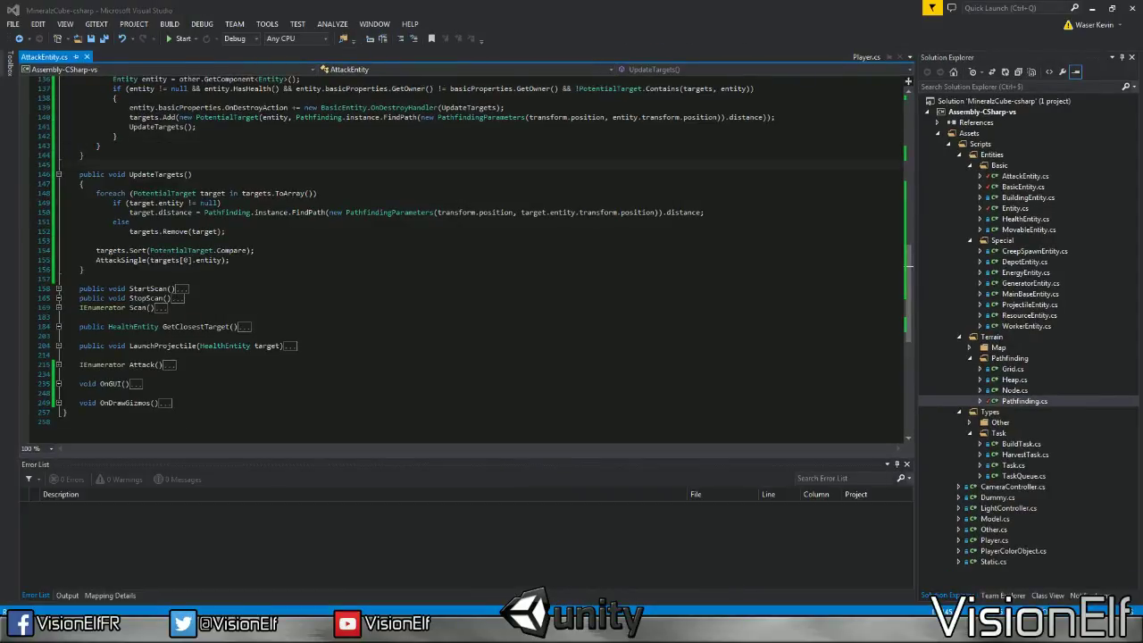
click(317, 193)
key(ctrl+shift+b)
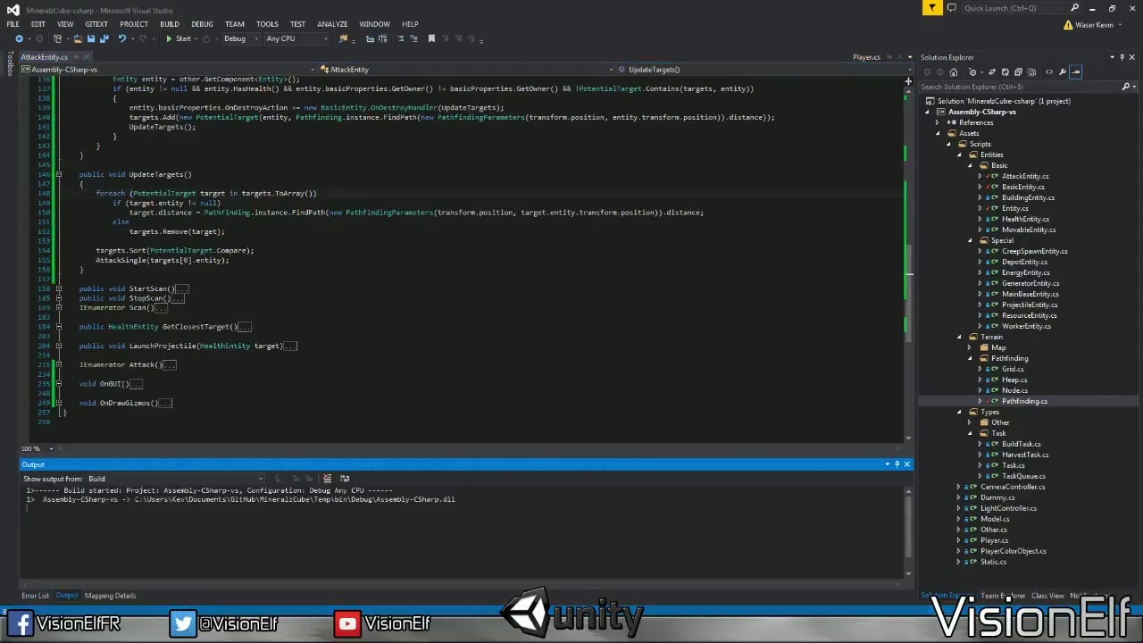
key(F5)
click(672, 377)
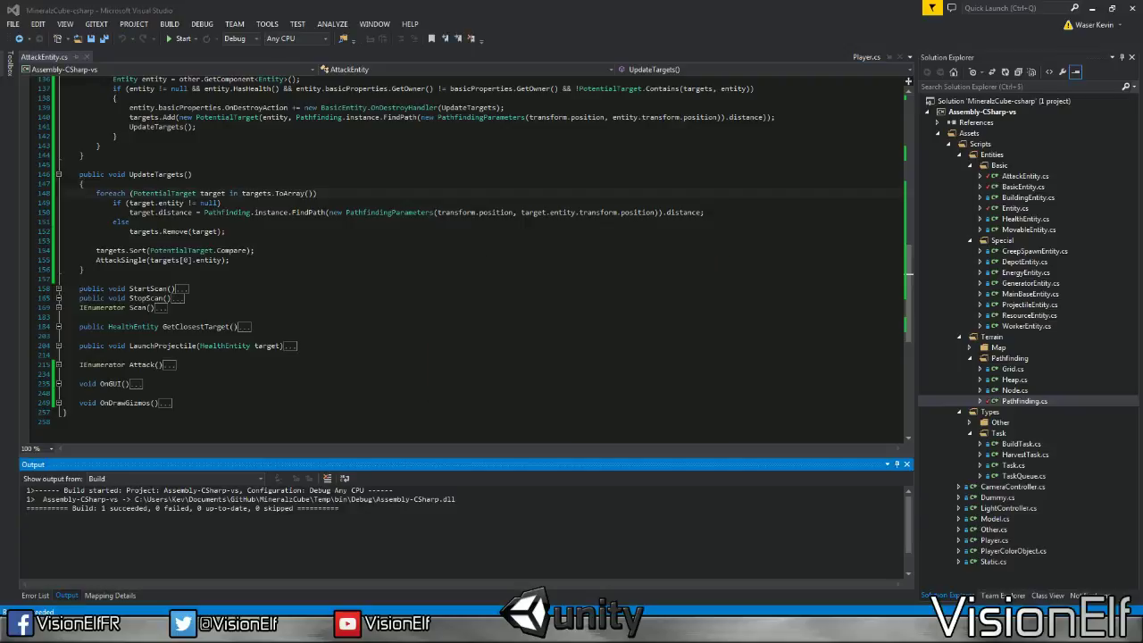
Briefly play and stop the game in Unity, then return to Visual Studio
key(alt+Tab)
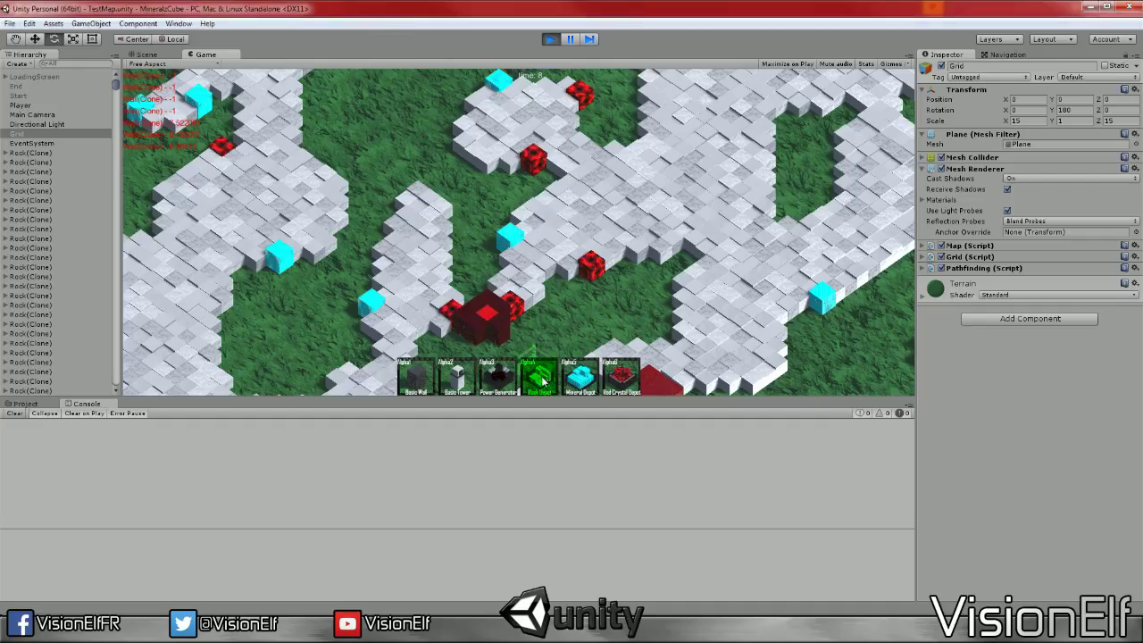
click(550, 39)
click(550, 39)
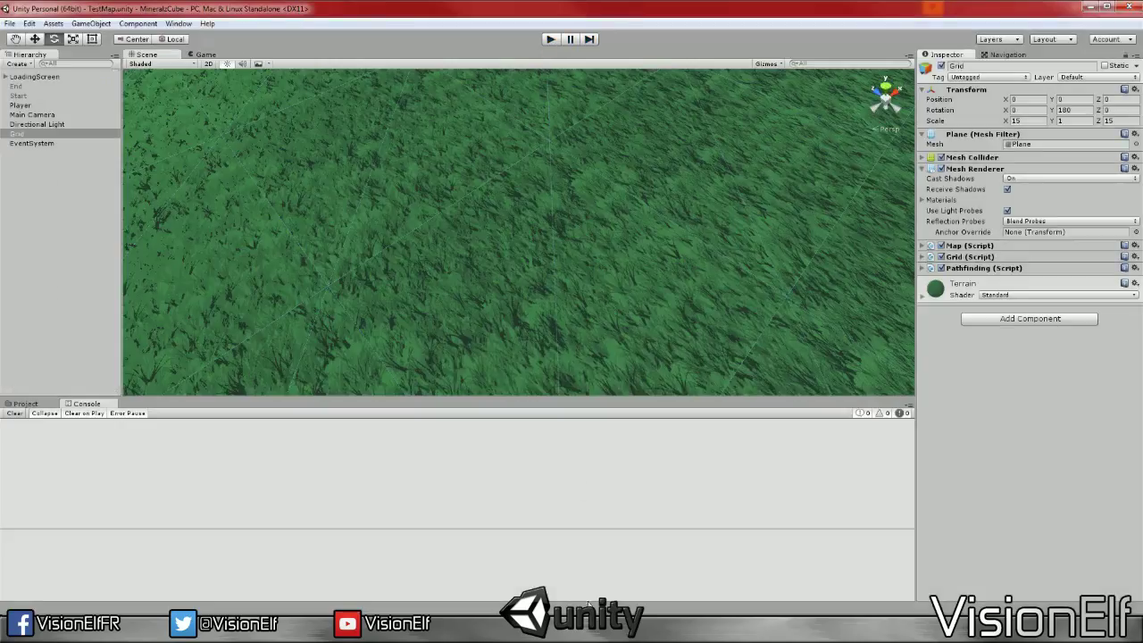
key(alt+Tab)
Prefix Compare's condition with a 'p2.distance > -1 &&' check
scroll(473, 259, up, 4)
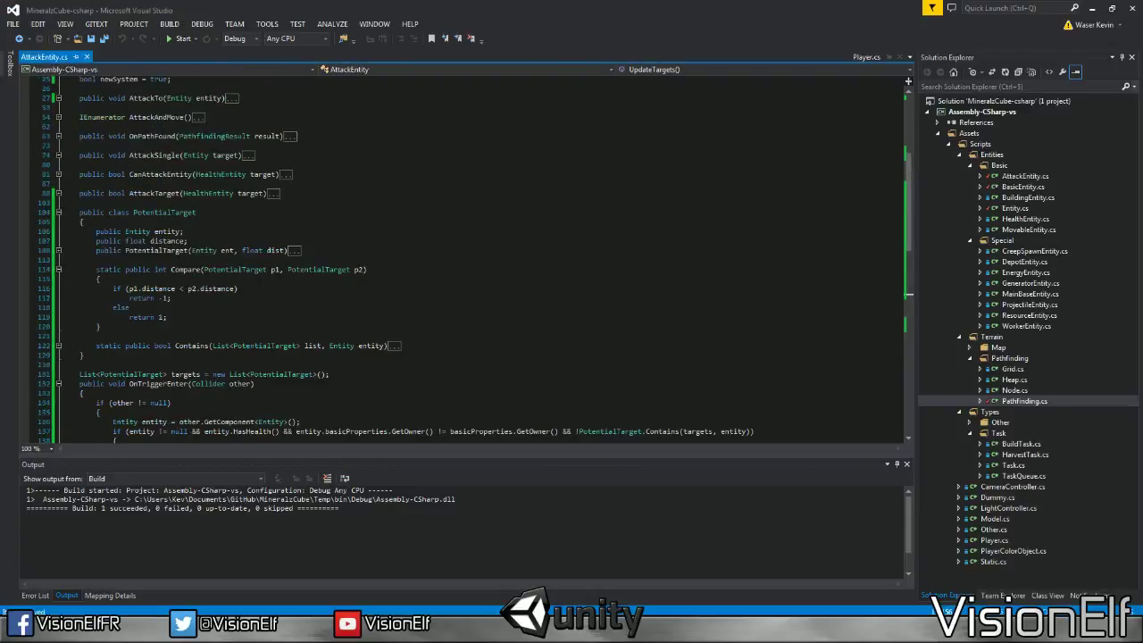
click(131, 288)
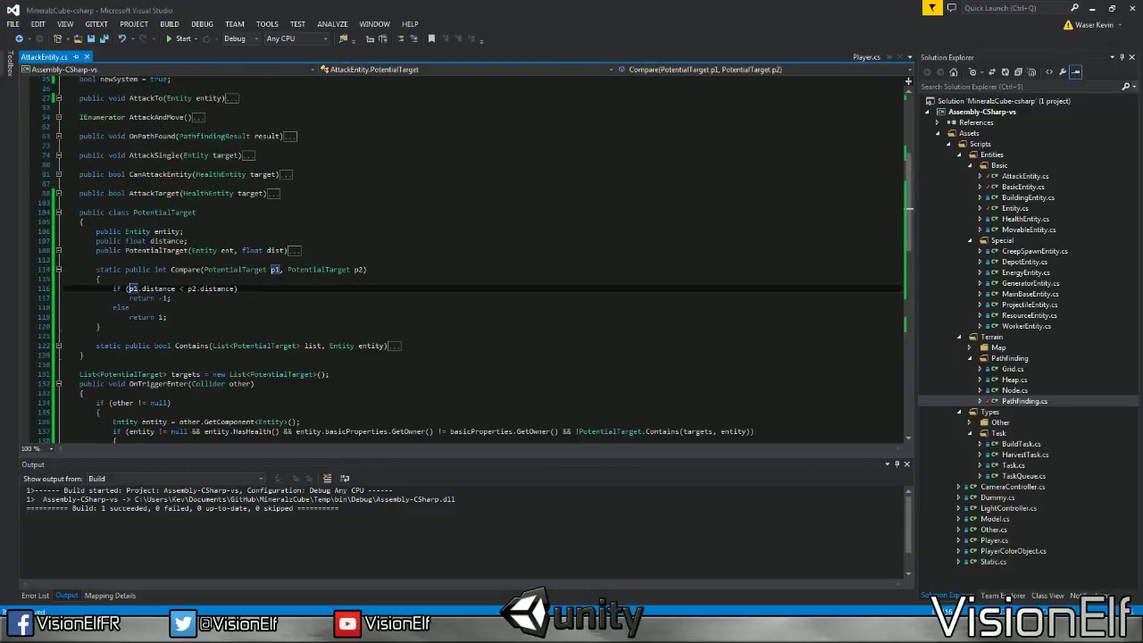
text(p2)
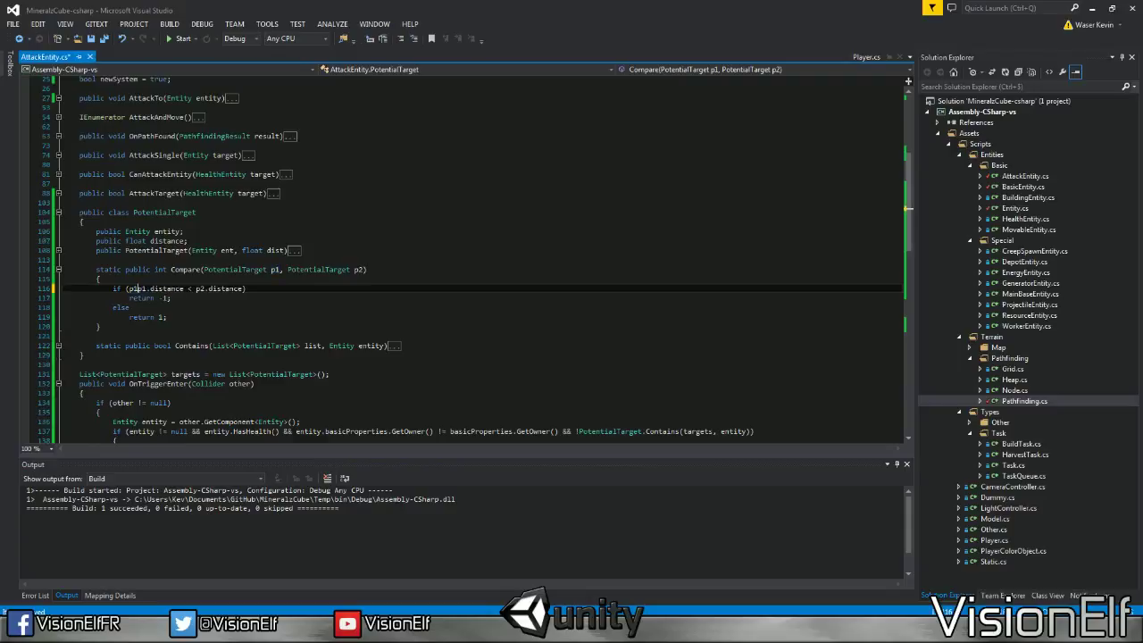
text(.distance !=)
key(BackSpace)
key(BackSpace)
text(> )
text(-1 &)
text(&)
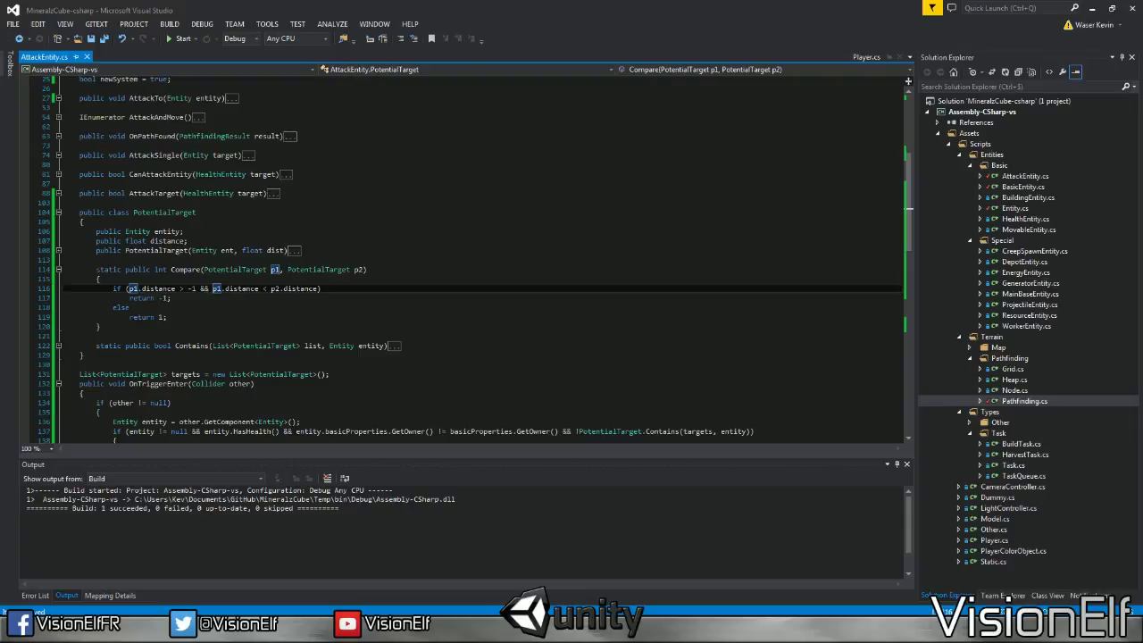
Add 'if (p1.distance == p2.distance) return 0;' before the old condition, turning it into an else
double_click(114, 307)
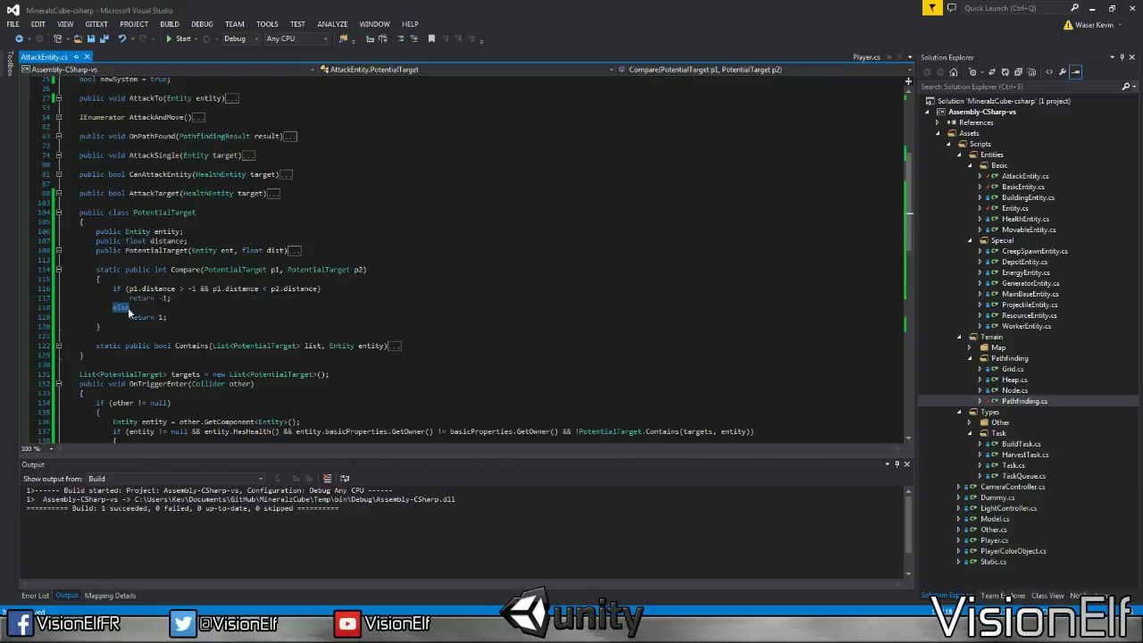
double_click(300, 289)
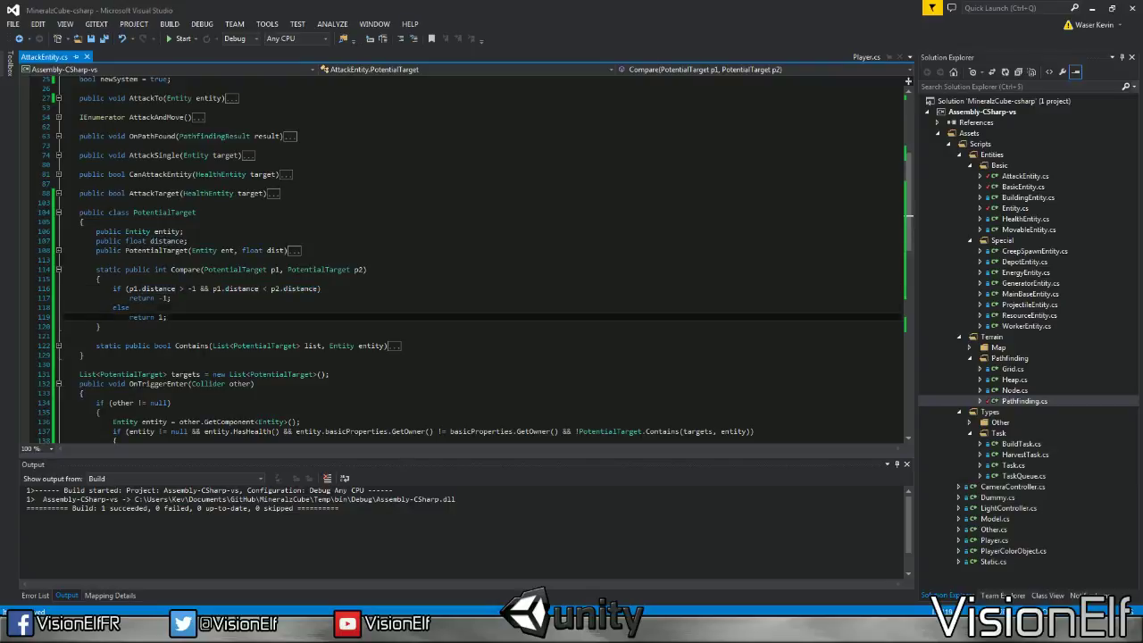
click(100, 279)
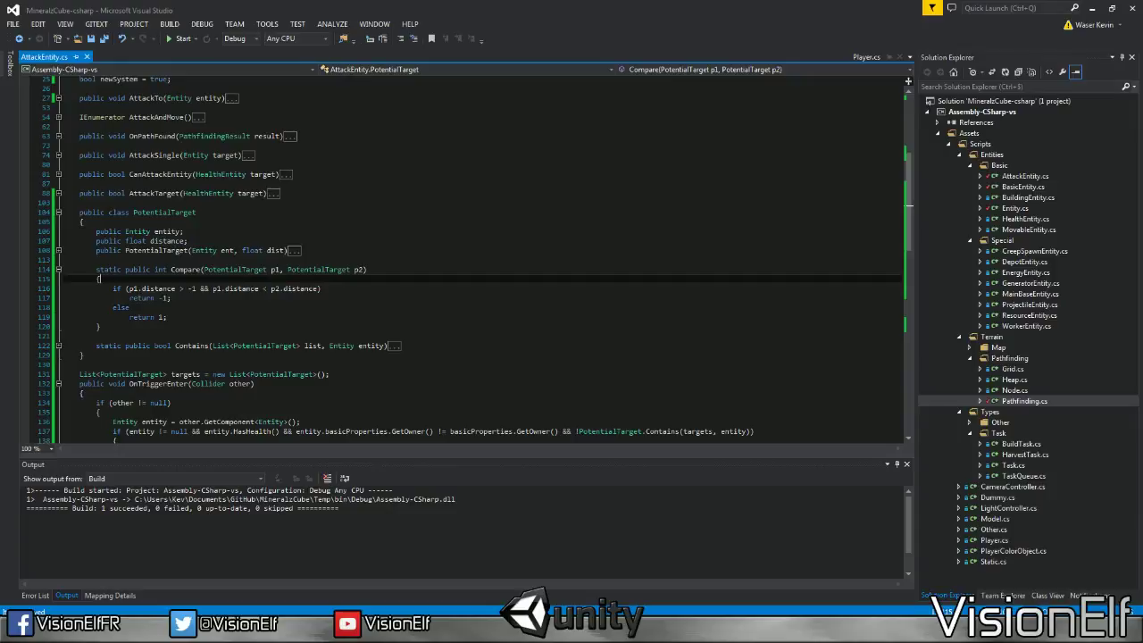
key(Return)
text(if (p1.distance)
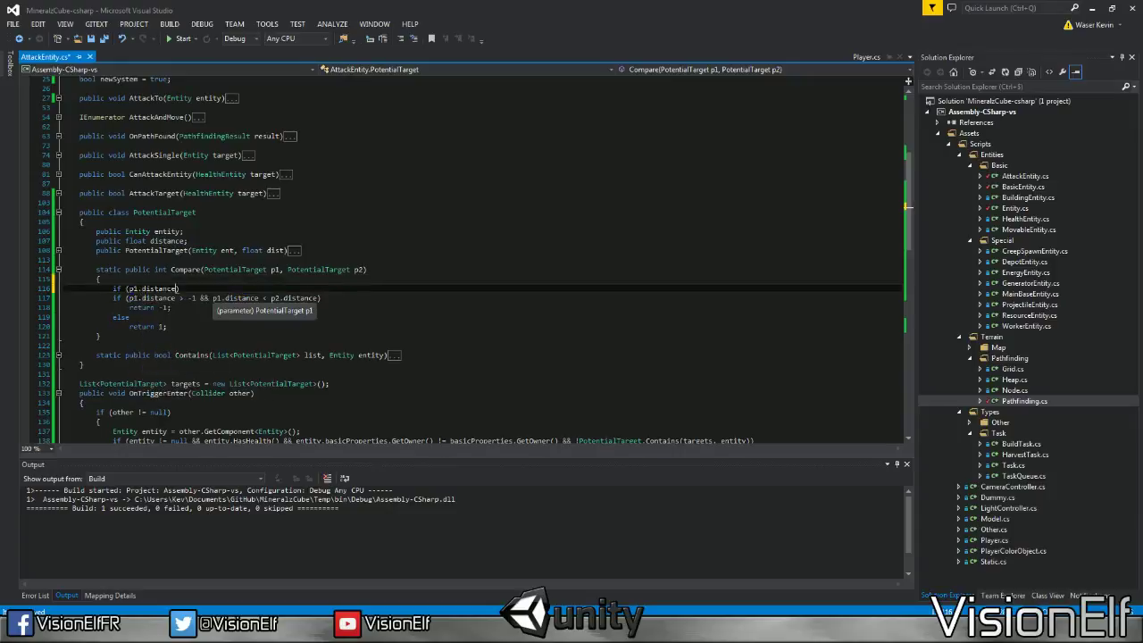
text( == p2.distance)
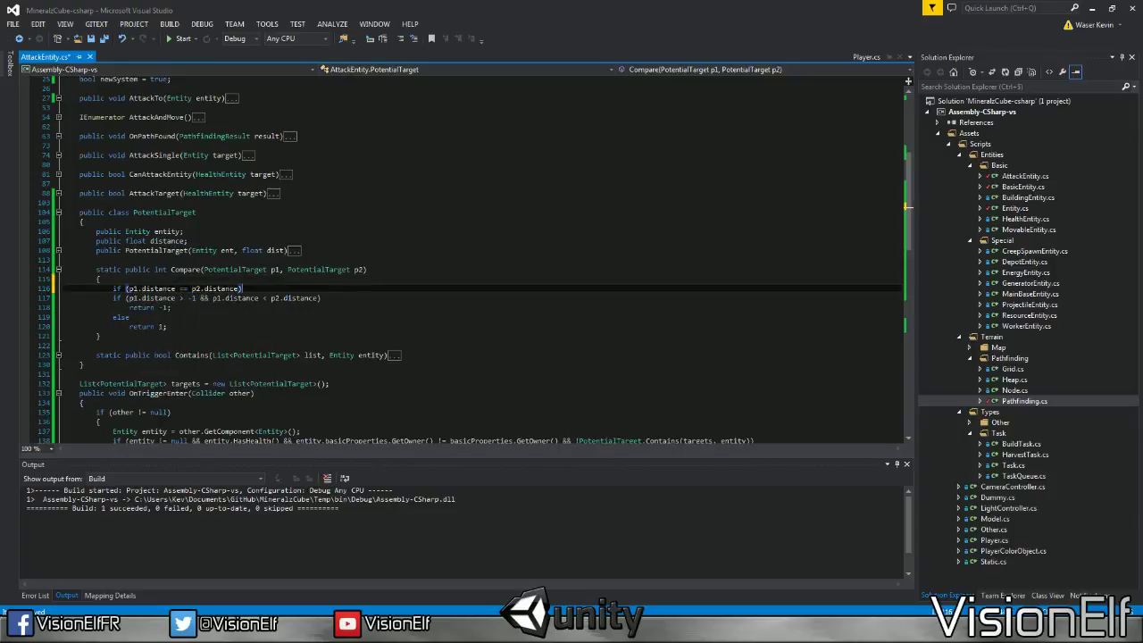
key(Return)
text(return 0;)
key(Down)
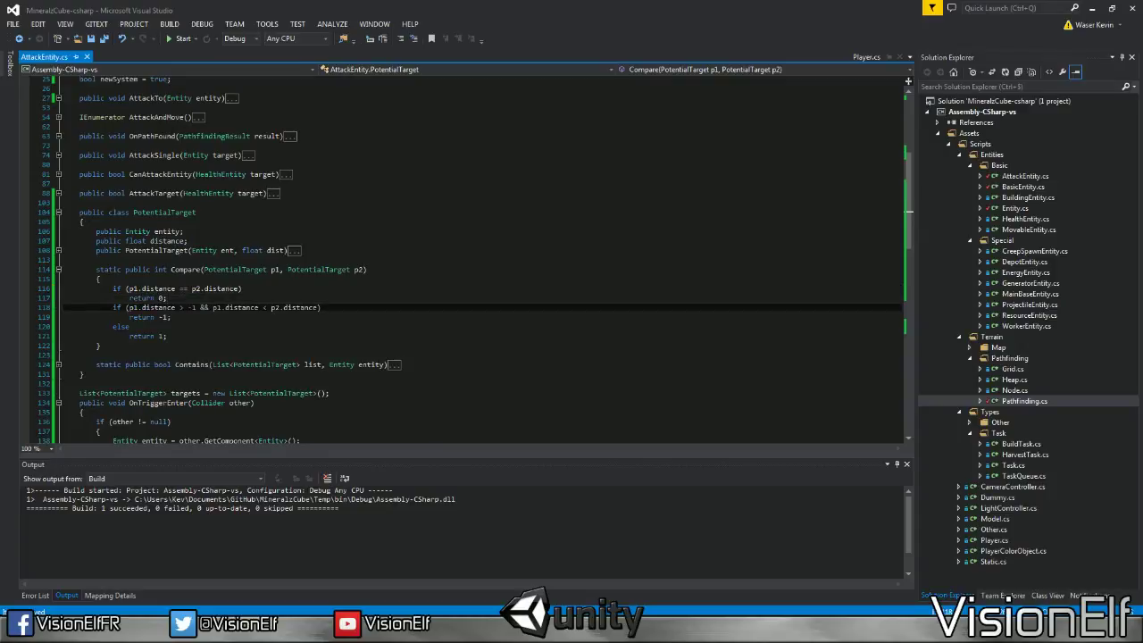
text(else)
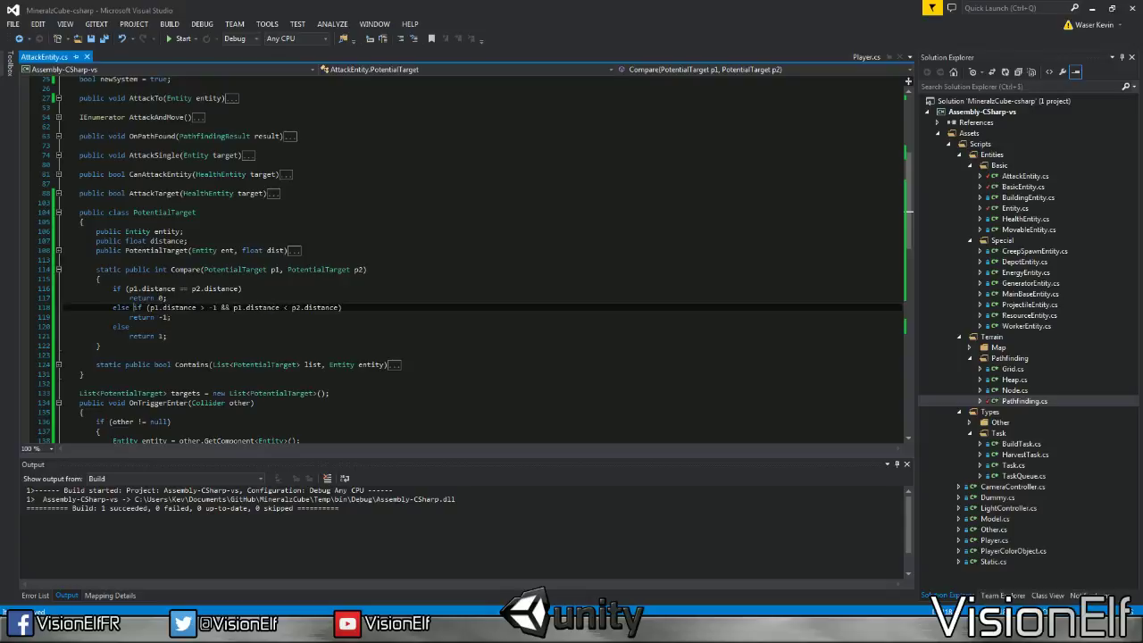
key(Down)
key(Down)
Scroll down and begin attaching the debugger from the Debug menu
scroll(482, 259, down, 3)
scroll(482, 258, down, 4)
scroll(482, 259, down, 3)
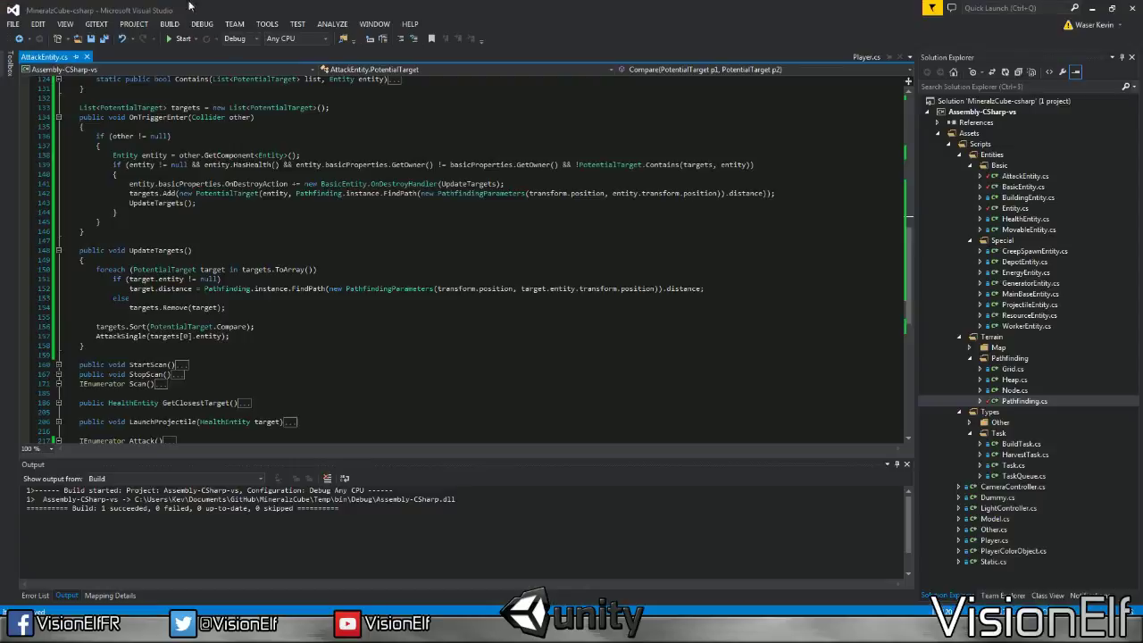
click(211, 25)
Attach to the Unity editor, play the level, and drag a chain of Basic Walls
click(260, 94)
double_click(601, 276)
key(alt+Tab)
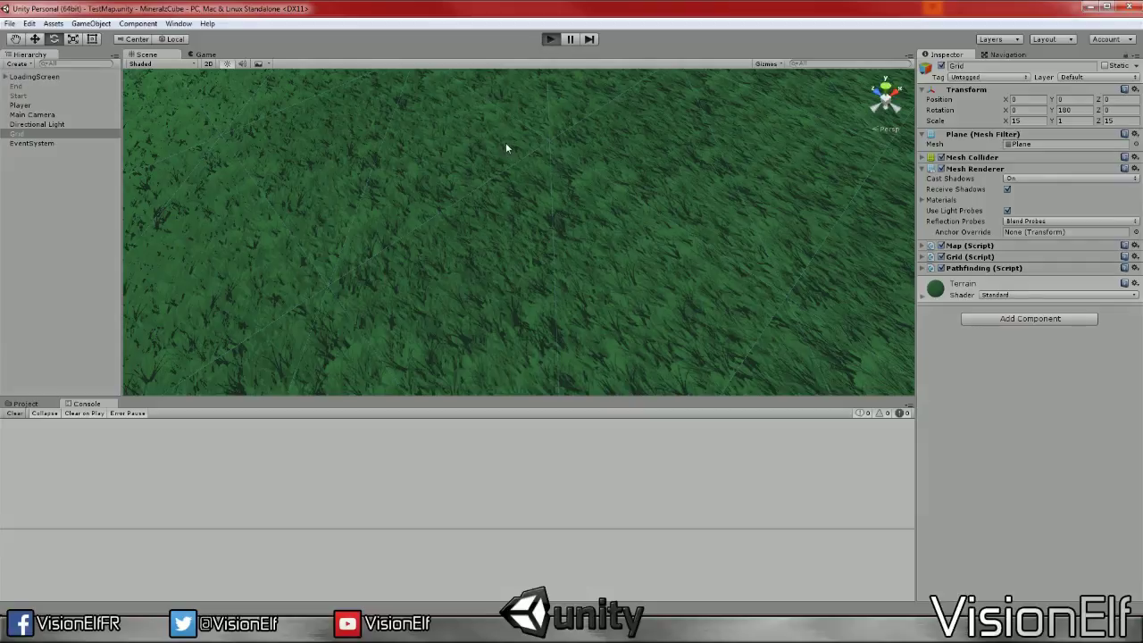
key(ctrl+p)
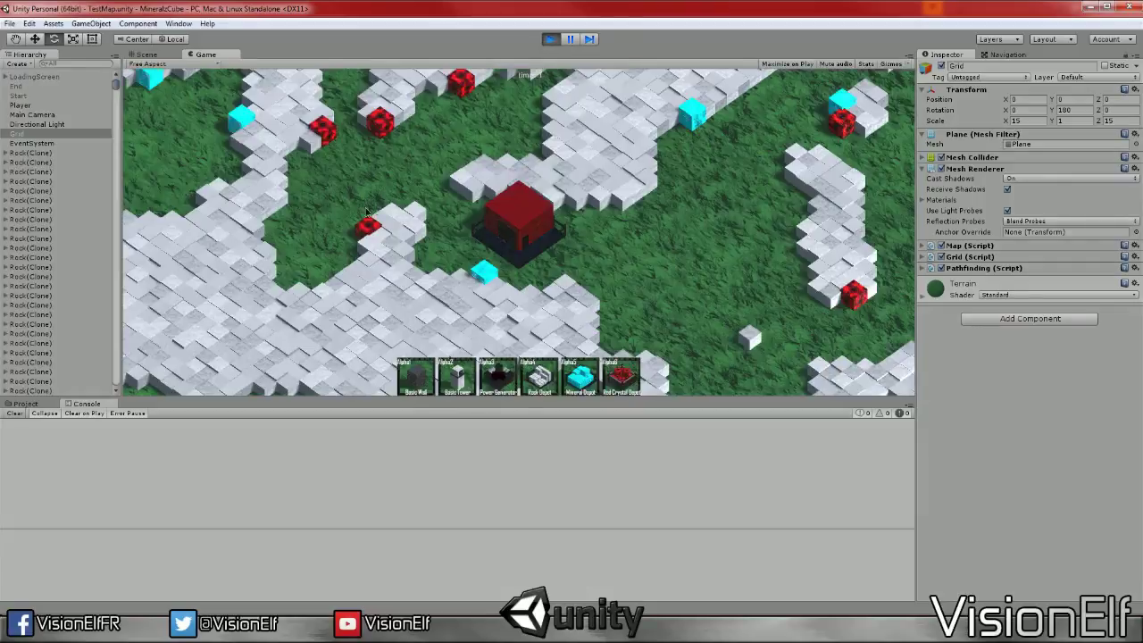
key(1)
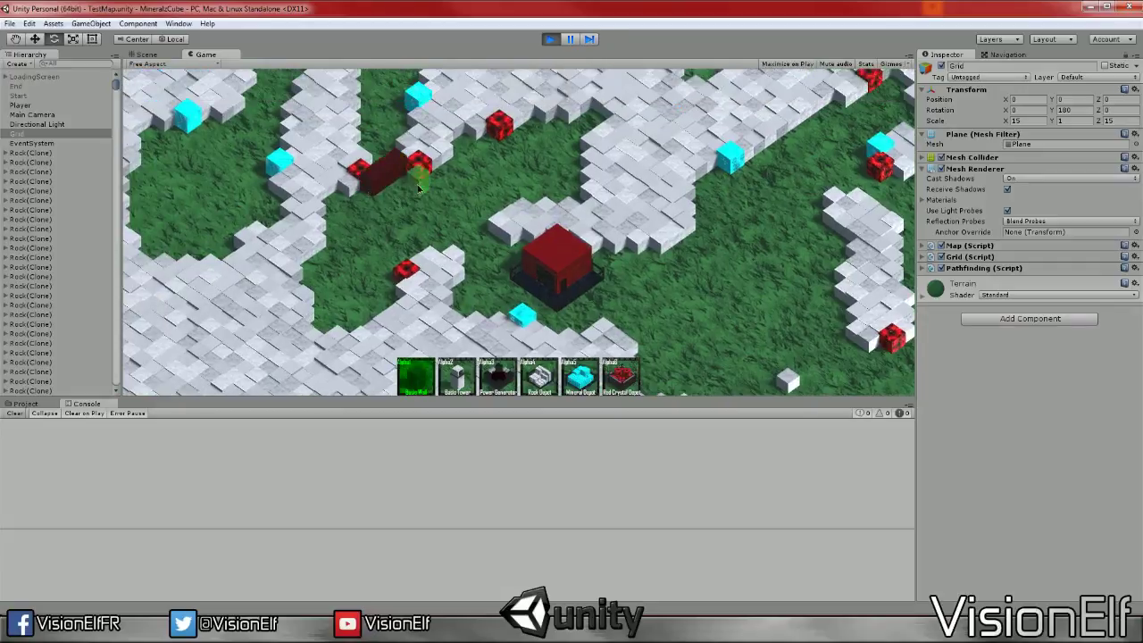
drag(392, 223, 482, 157)
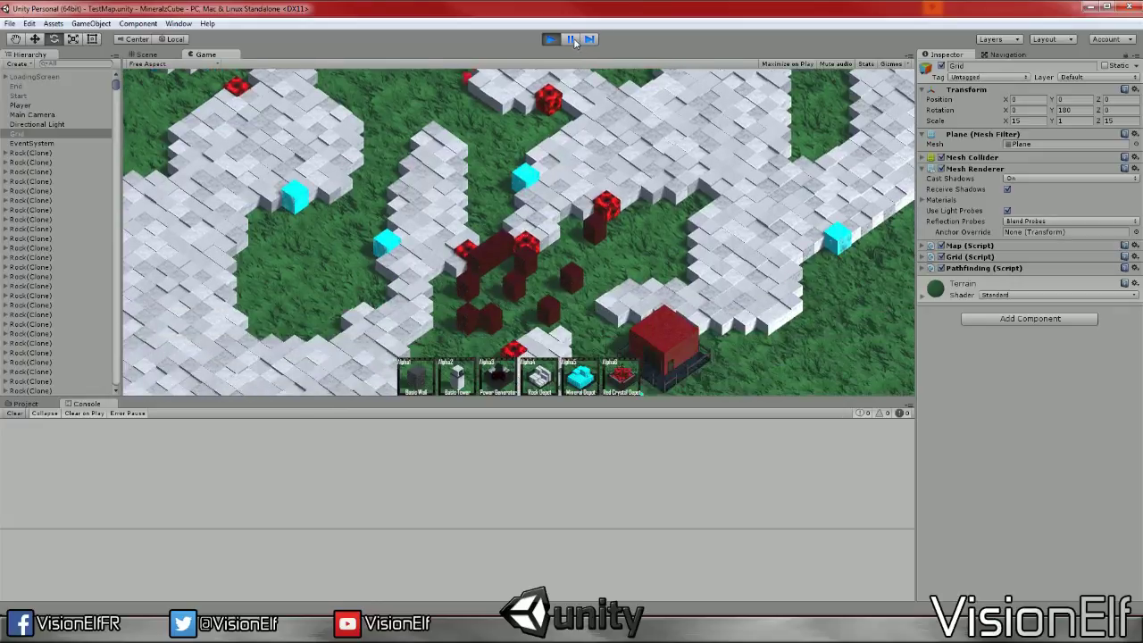
Pause the game, set breakpoints on lines 150 and 157, then resume play
click(572, 42)
key(ctrl+1)
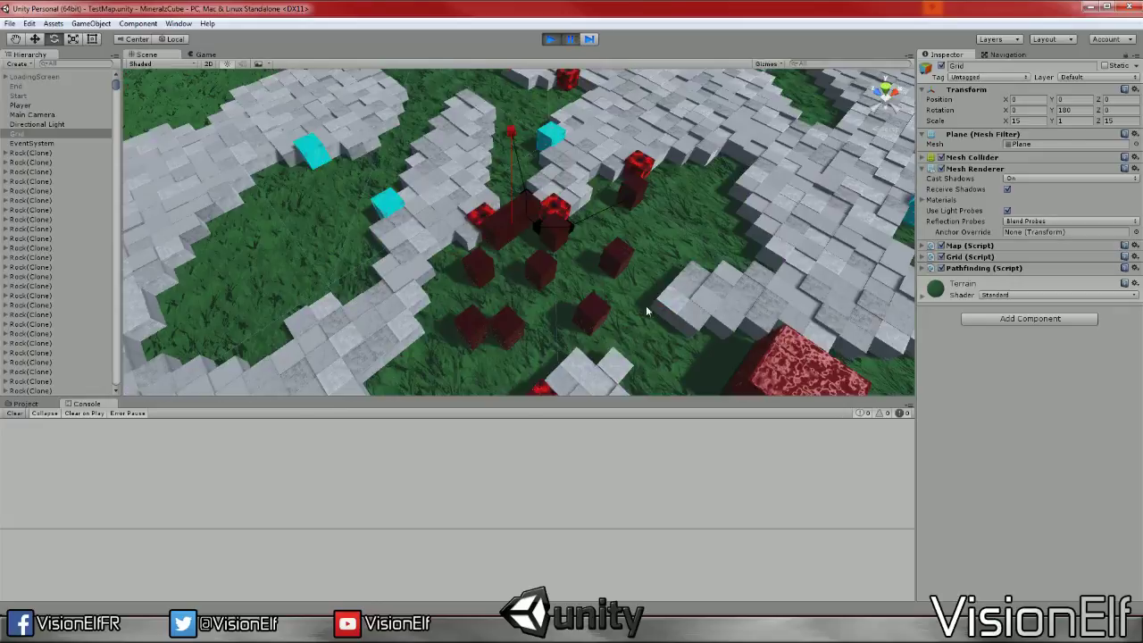
key(alt+Tab)
click(11, 285)
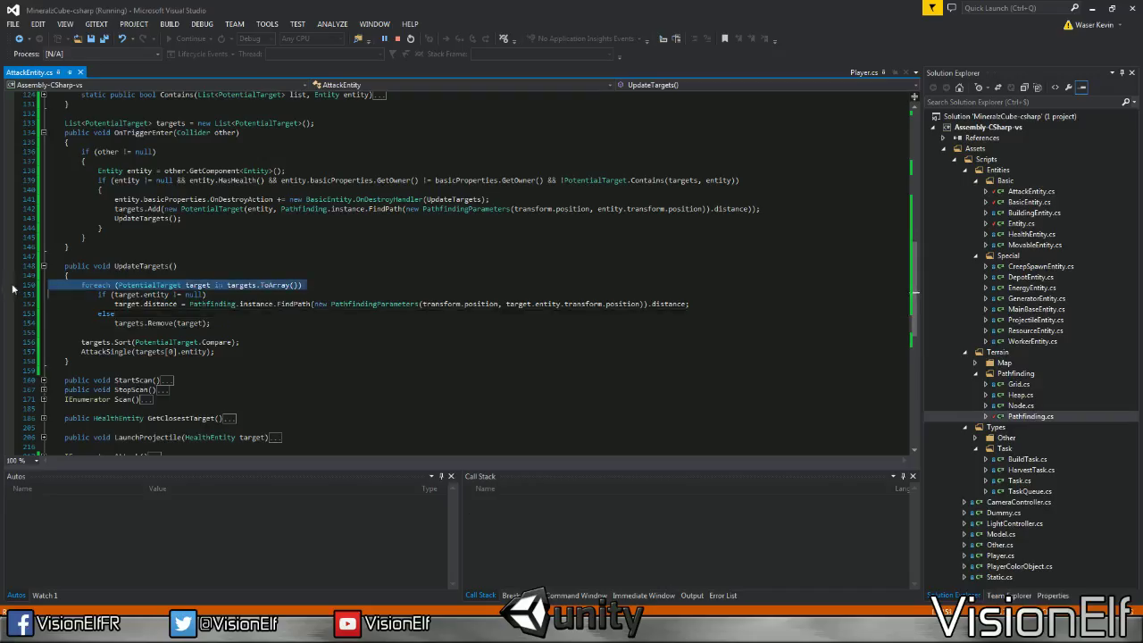
click(11, 351)
key(alt+Tab)
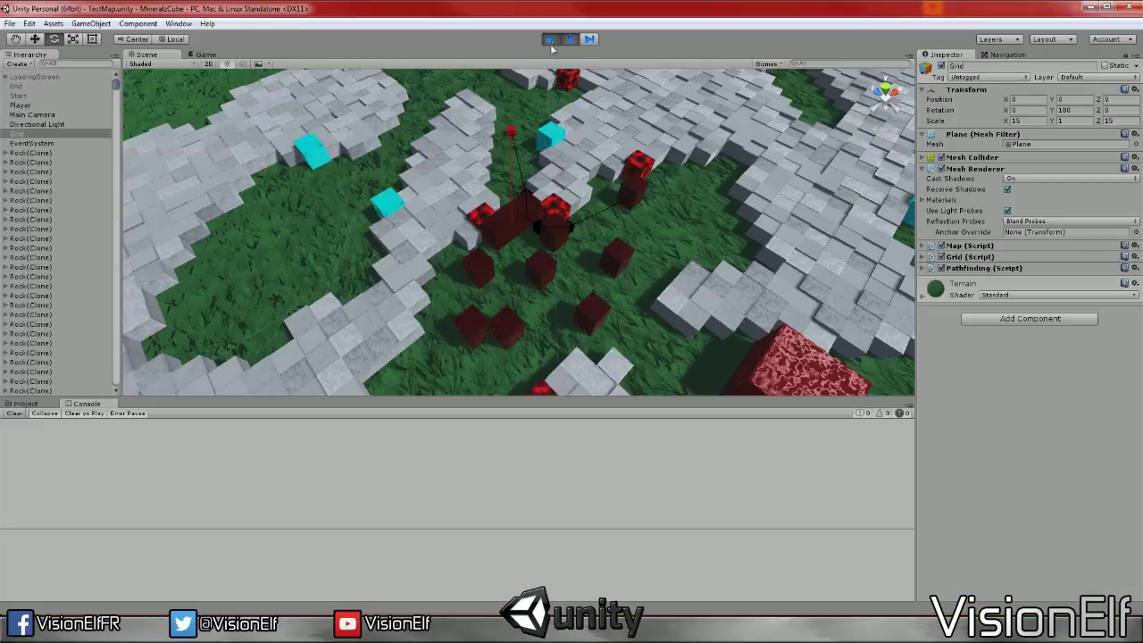
click(569, 39)
key(ctrl+2)
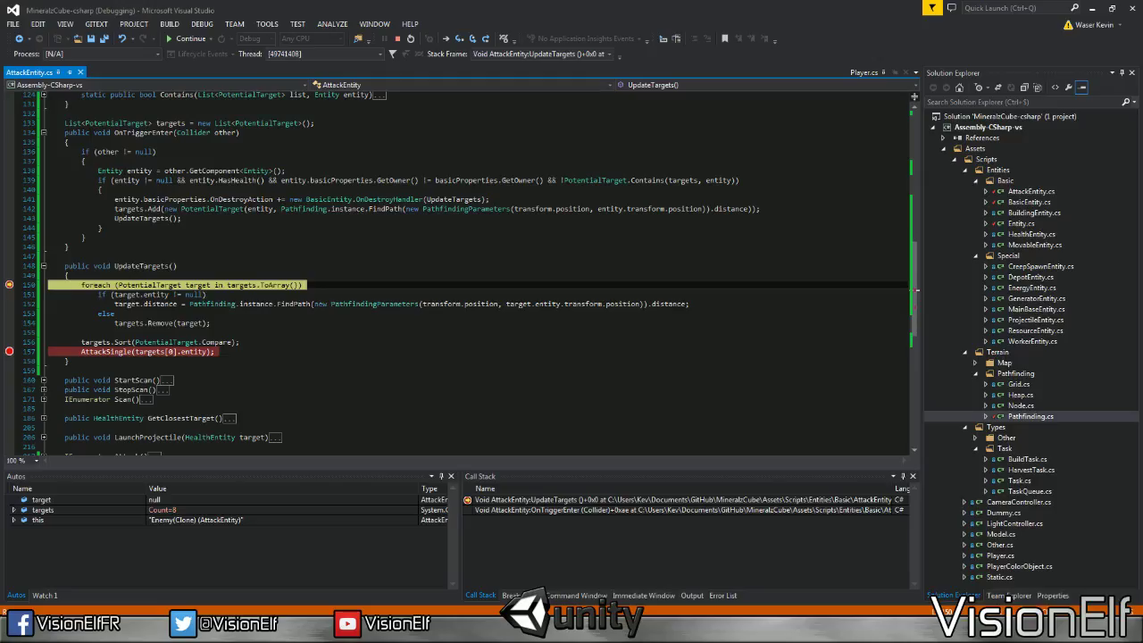
Inspect the targets list in DataTips, then continue to the AttackSingle breakpoint
mouse_move(252, 287)
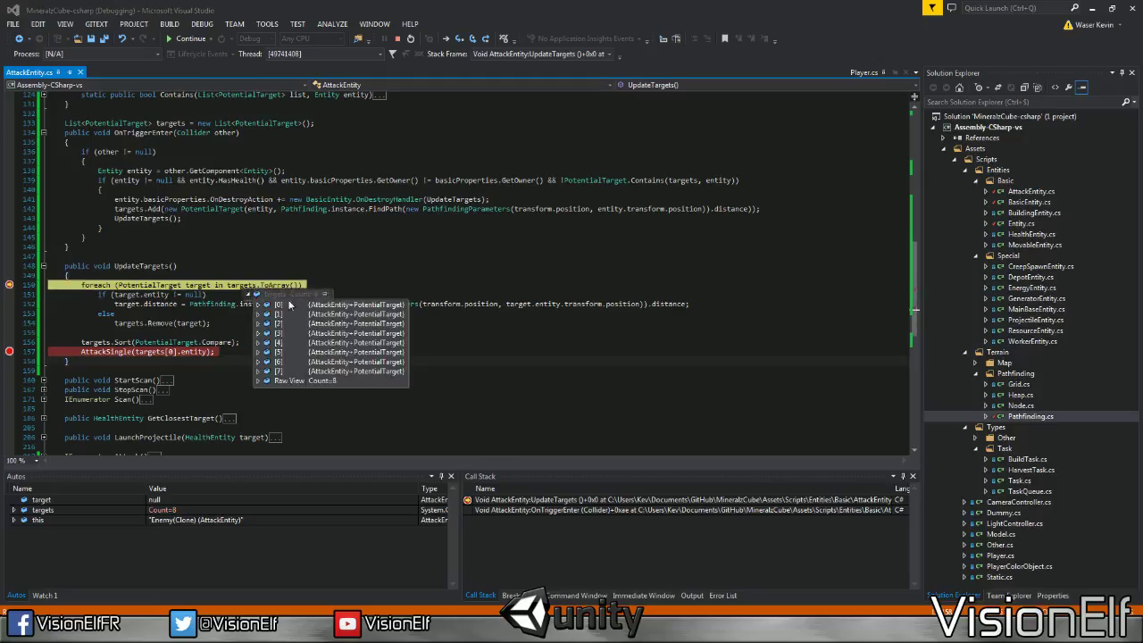
mouse_move(260, 317)
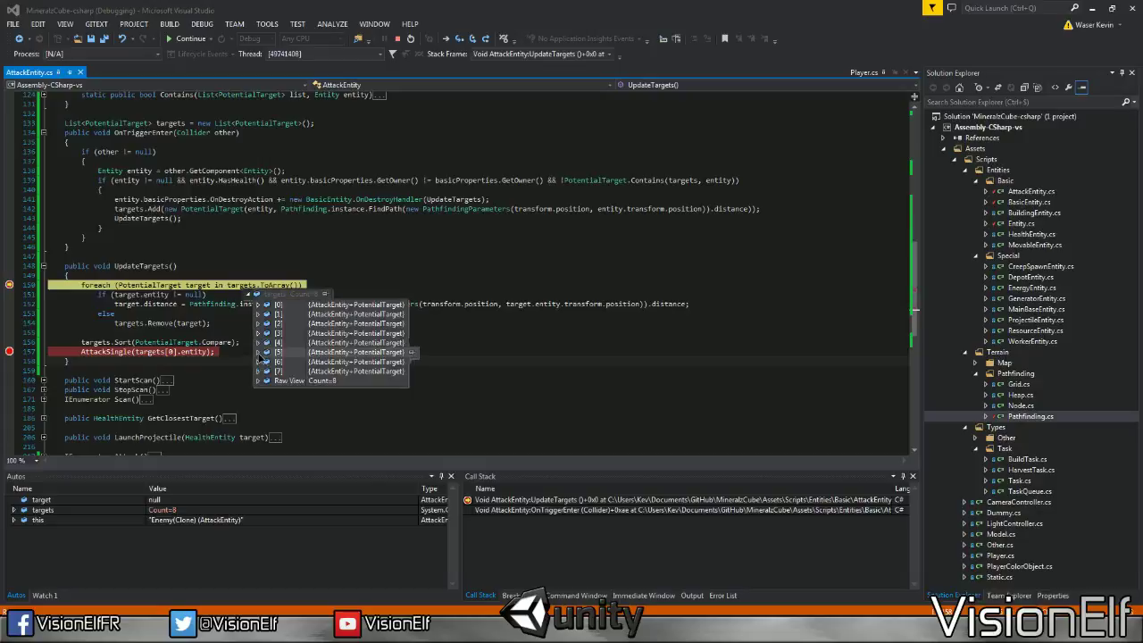
mouse_move(257, 366)
scroll(230, 284, down, 2)
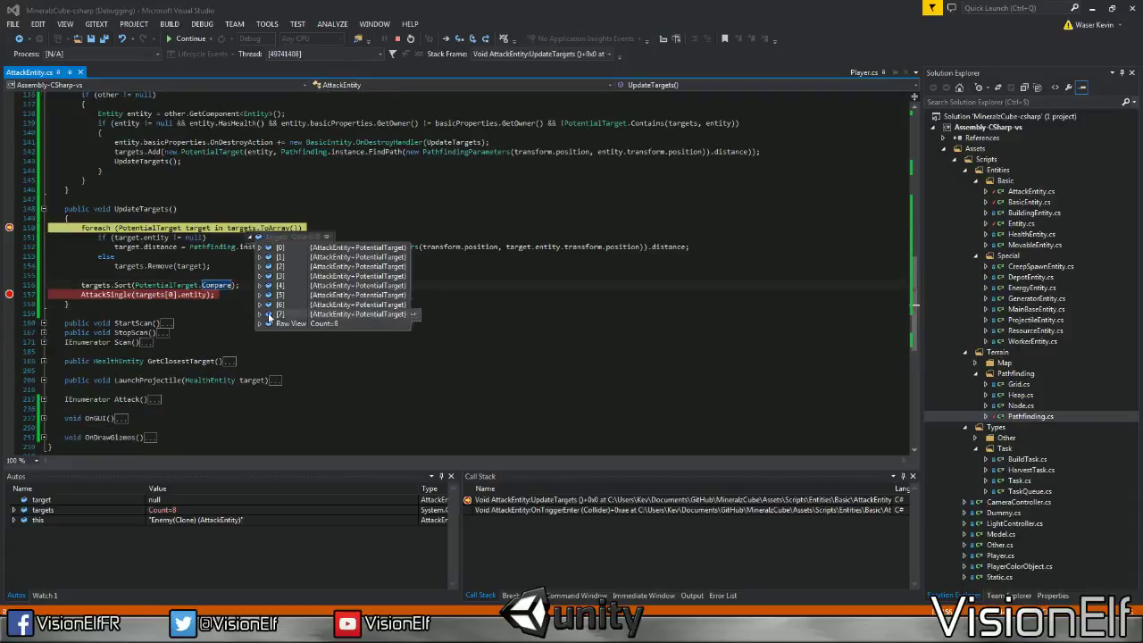
click(195, 266)
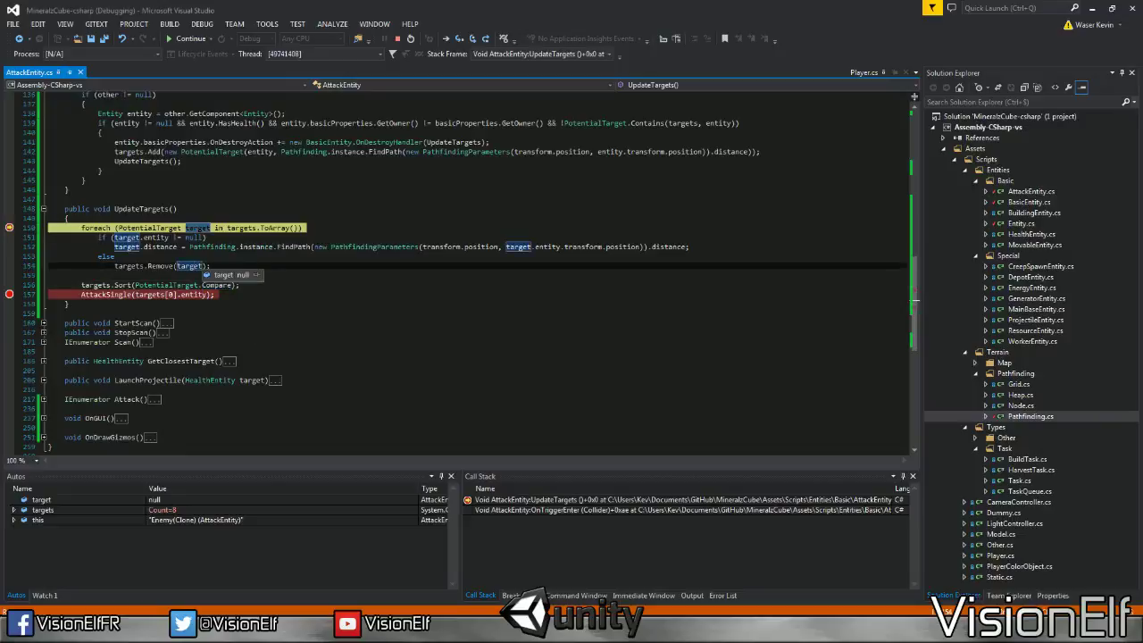
key(F5)
Inspect the nested target values and resume to the loop breakpoint
mouse_move(257, 237)
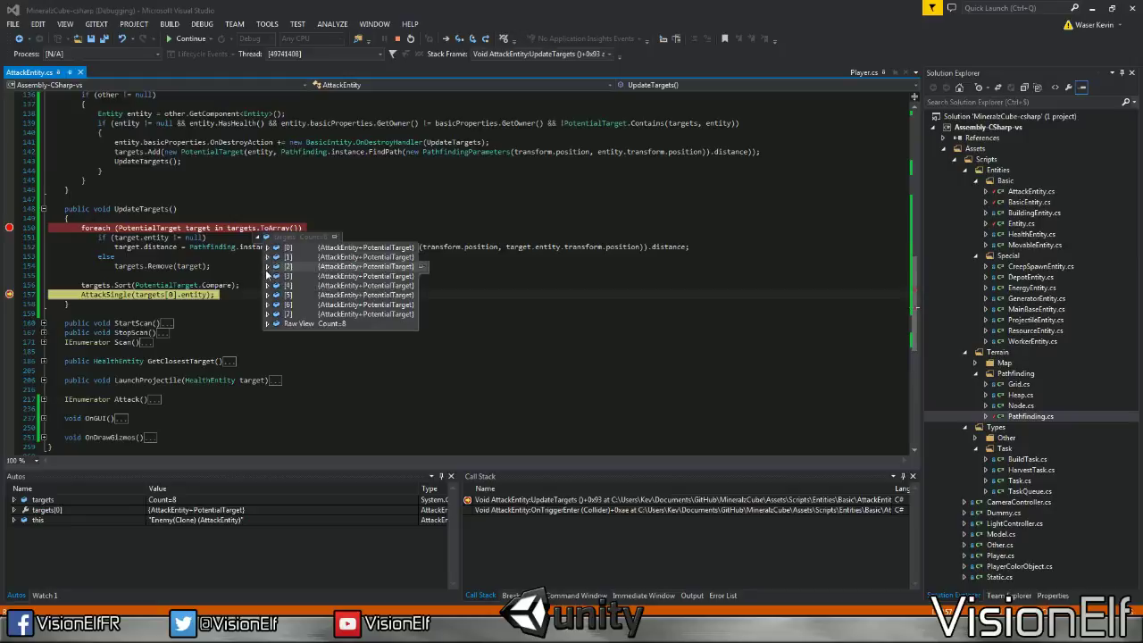
mouse_move(269, 286)
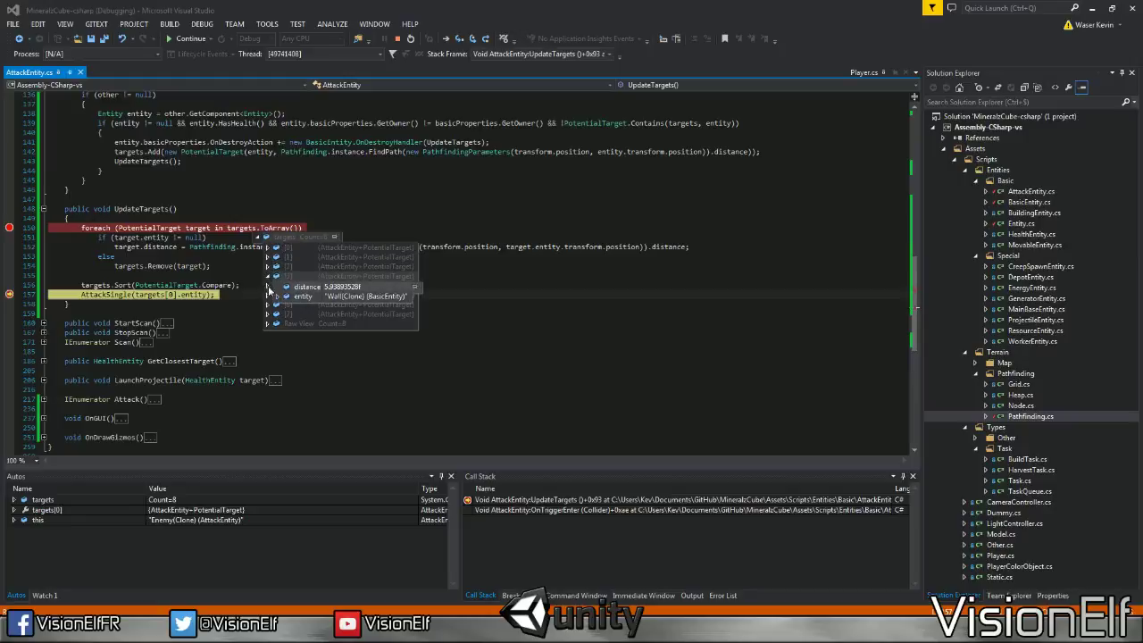
mouse_move(269, 306)
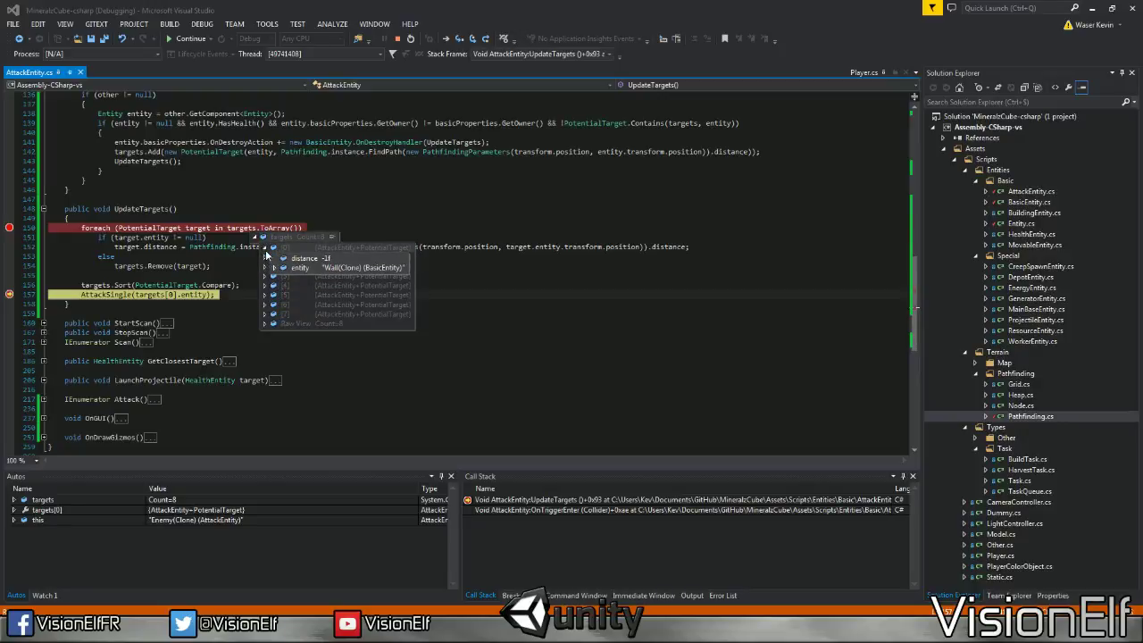
click(82, 275)
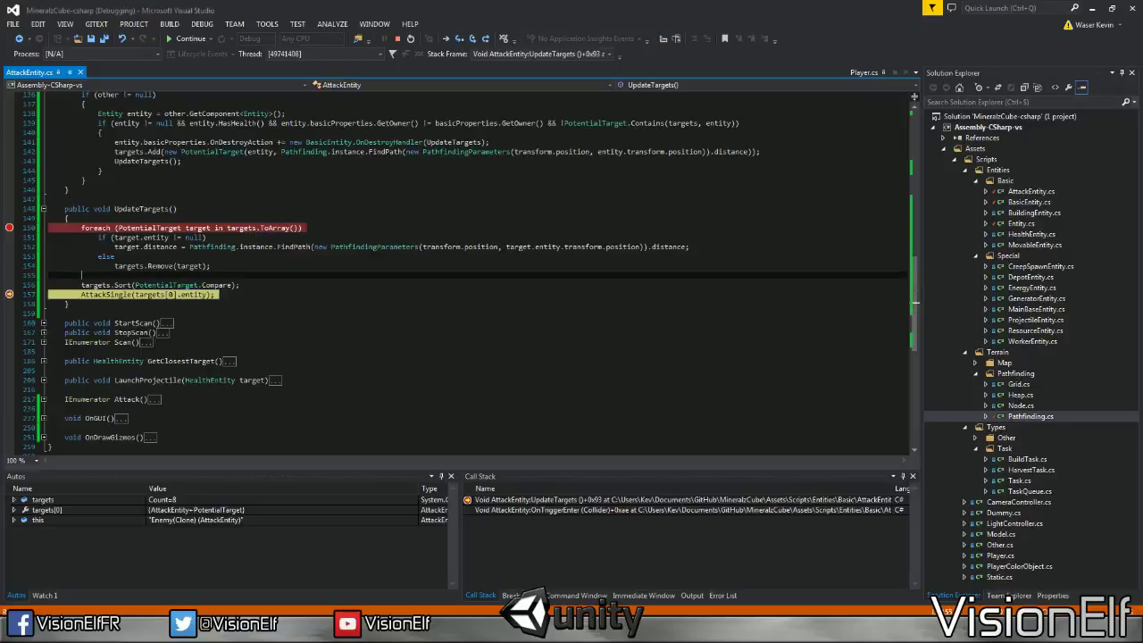
key(F5)
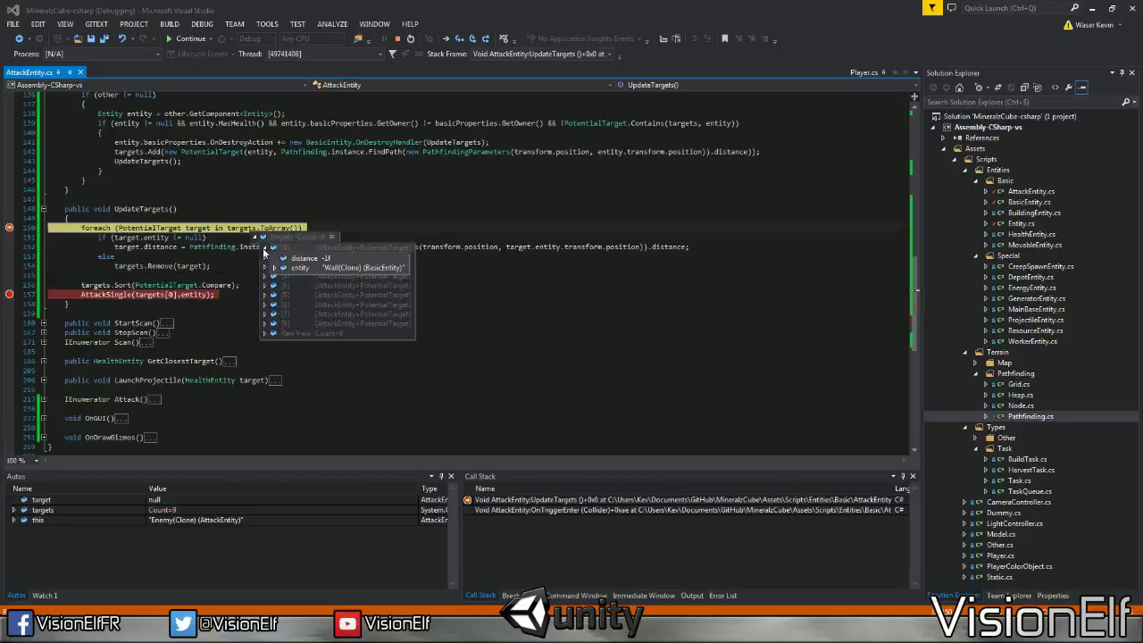
Set a breakpoint on line 116 in Compare and step until Compare is reached
click(266, 266)
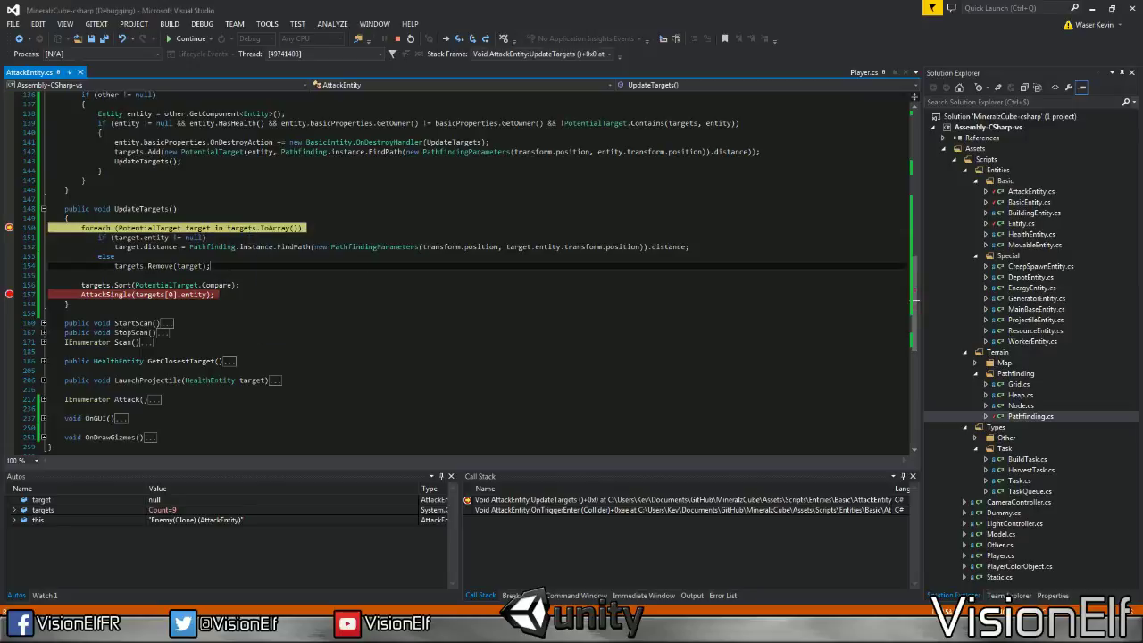
scroll(13, 223, up, 10)
click(13, 218)
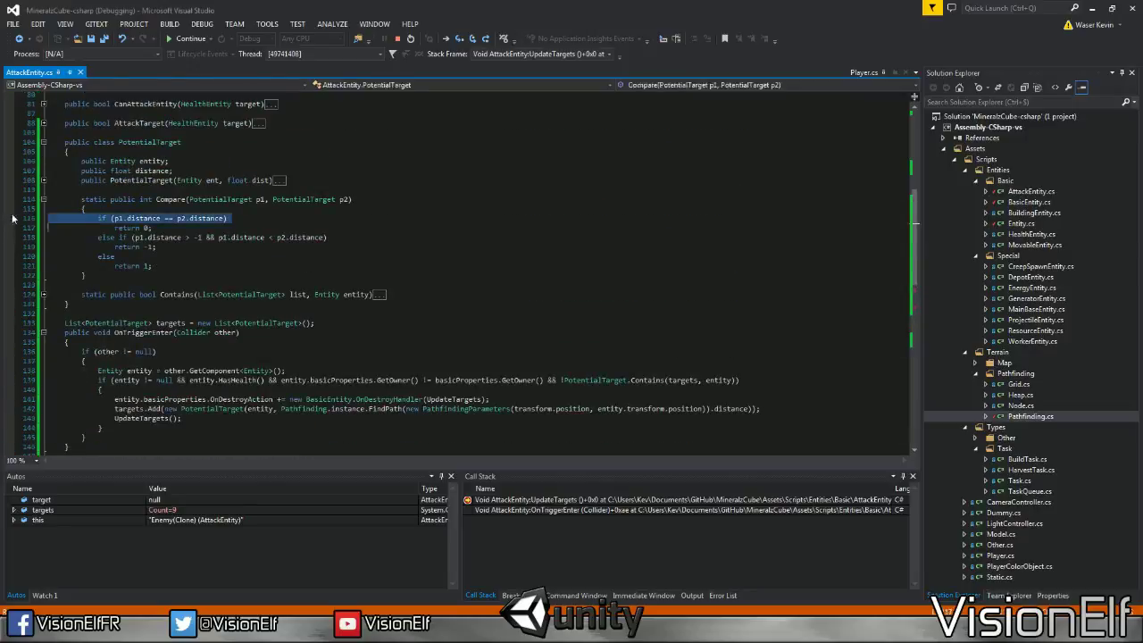
click(12, 218)
scroll(13, 223, down, 6)
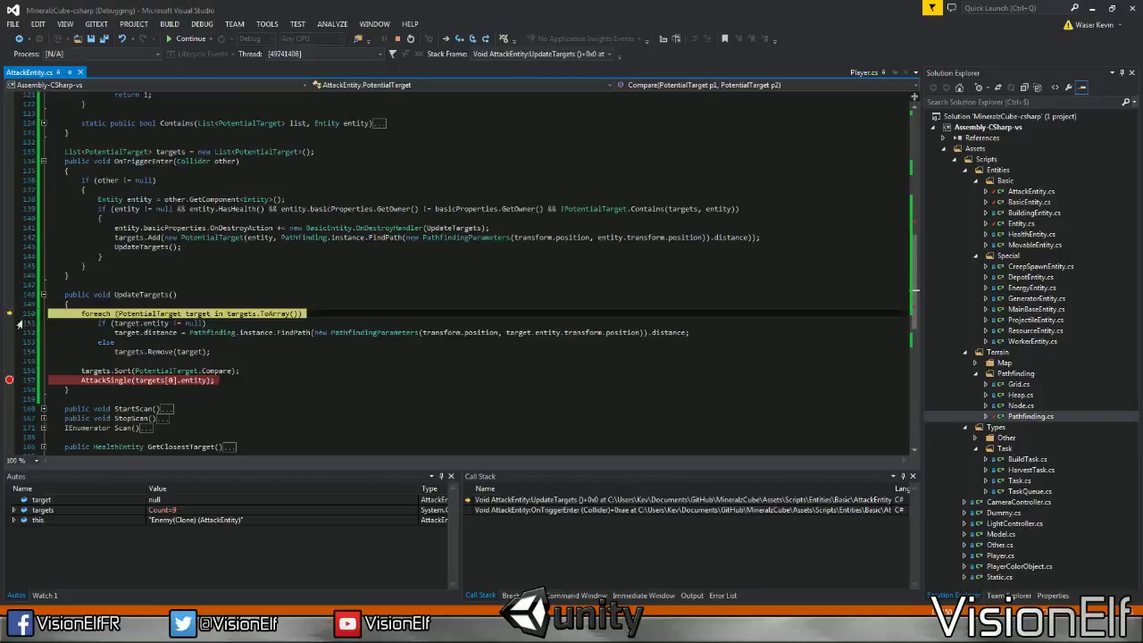
key(F10)
key(F10)
key(F10)
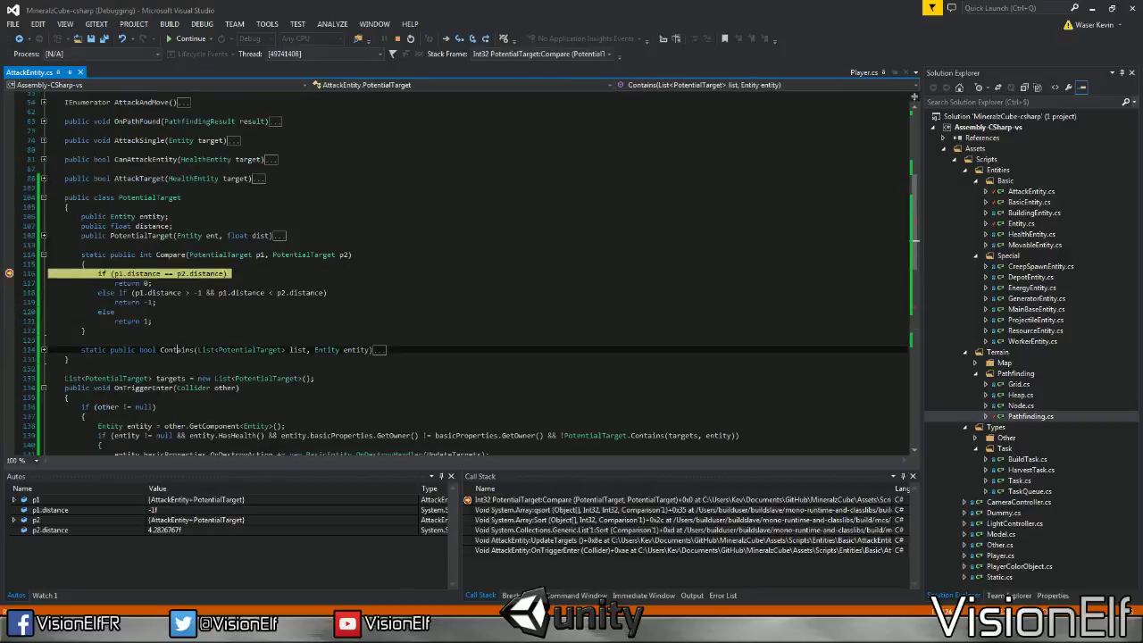
Inspect Compare's p2 argument and the value of p1.distance
mouse_move(342, 256)
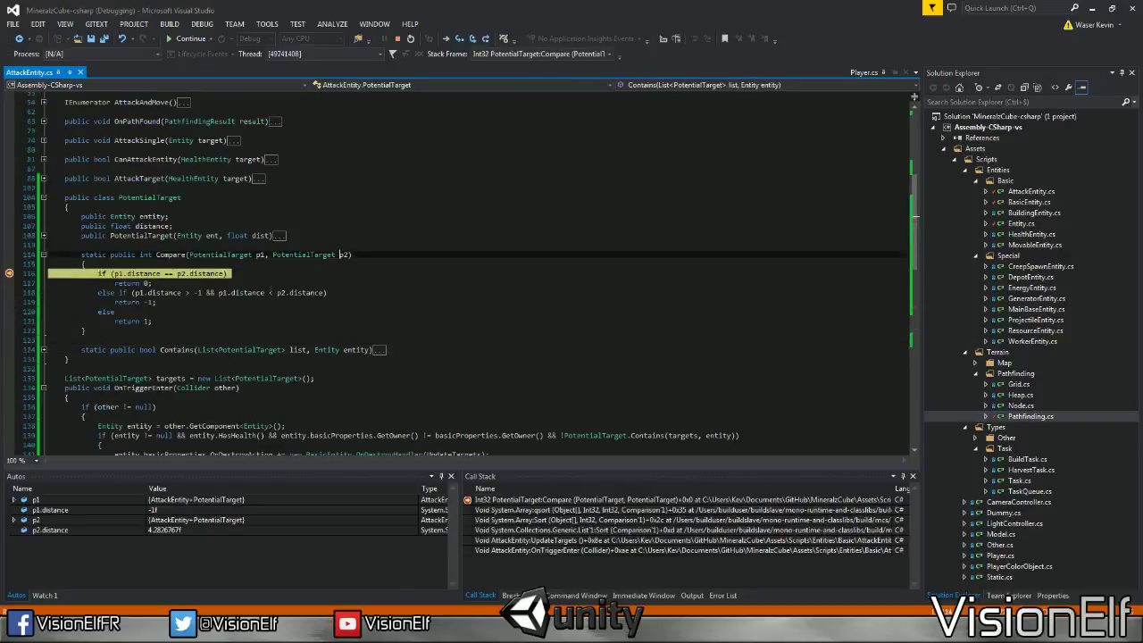
click(346, 235)
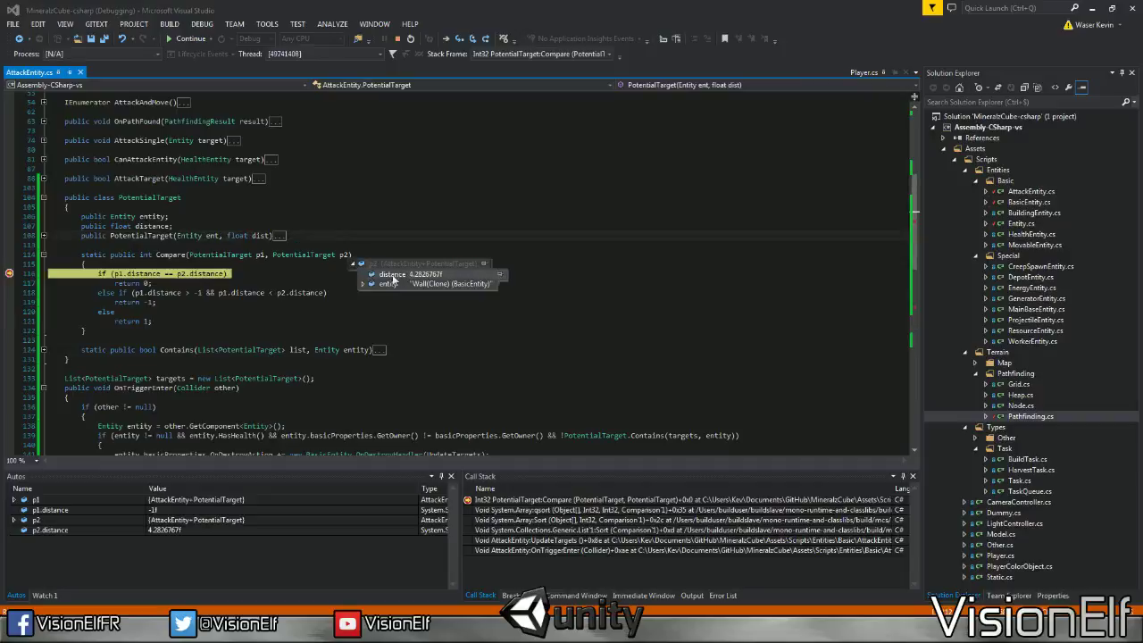
click(152, 283)
scroll(152, 283, down, 2)
click(344, 197)
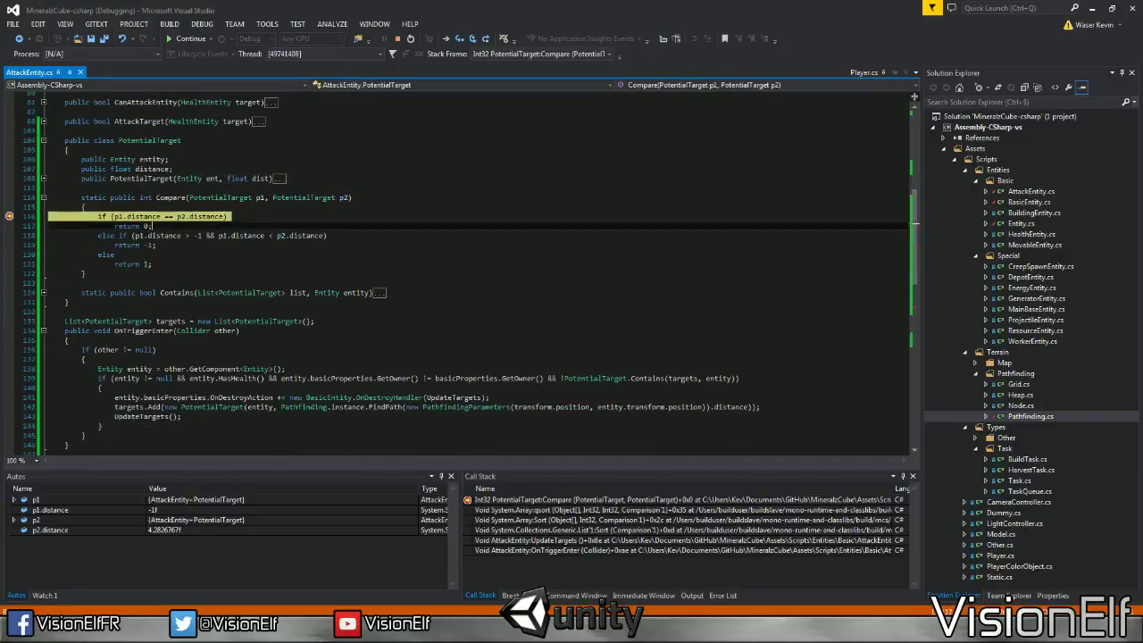
click(143, 225)
mouse_move(143, 217)
click(116, 254)
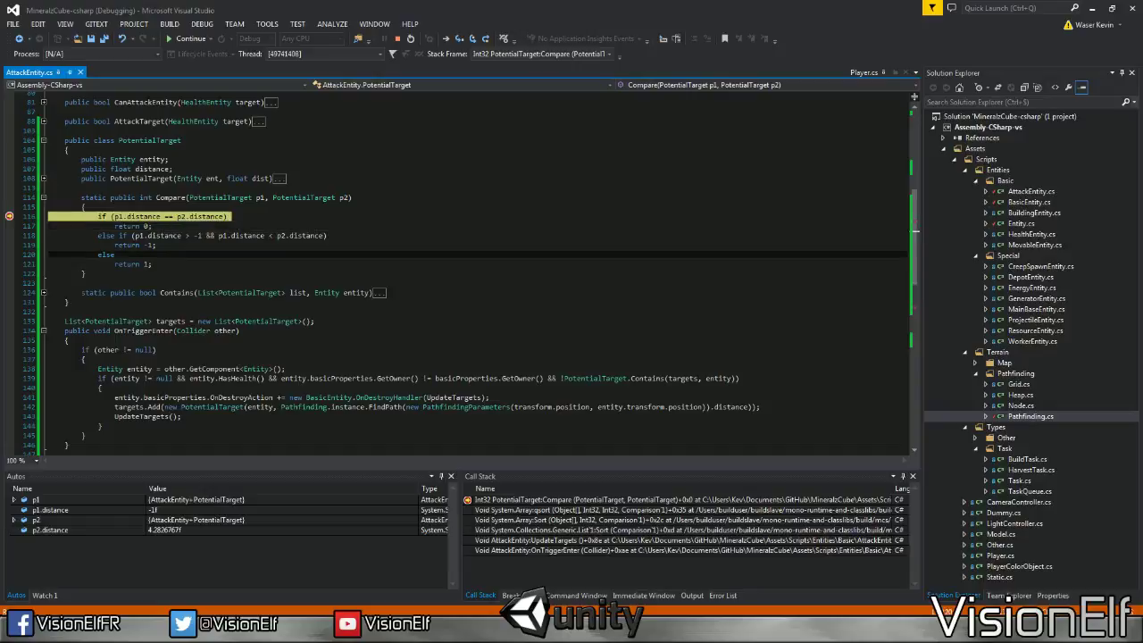
Step past the line 118 comparison to return 1, toggling breakpoints on return 1 and line 121
key(F10)
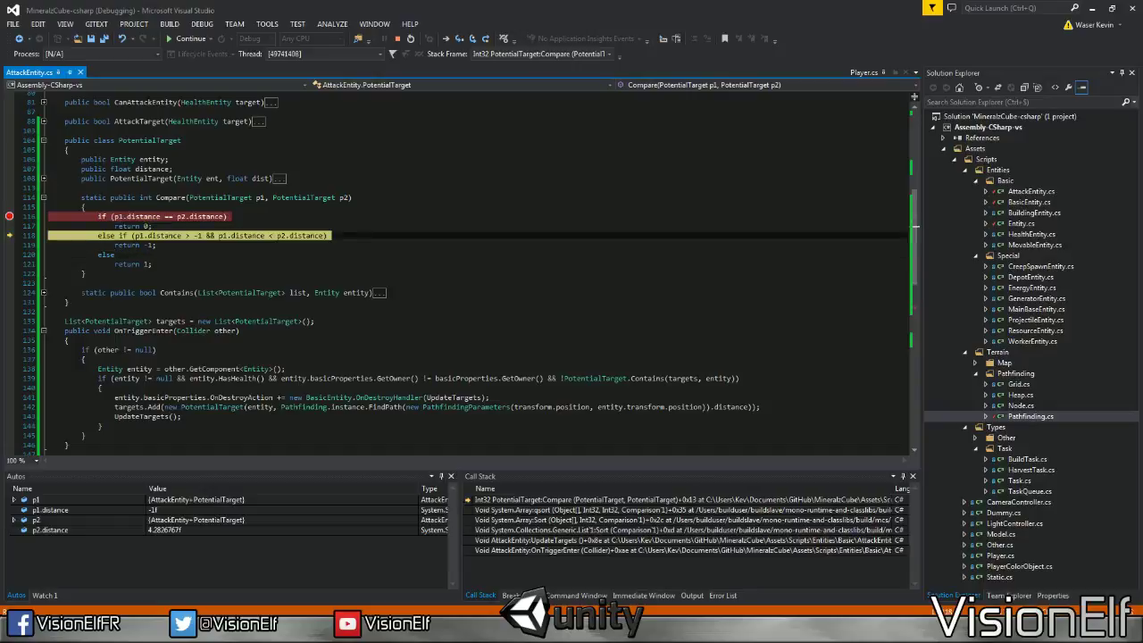
click(116, 263)
mouse_move(170, 236)
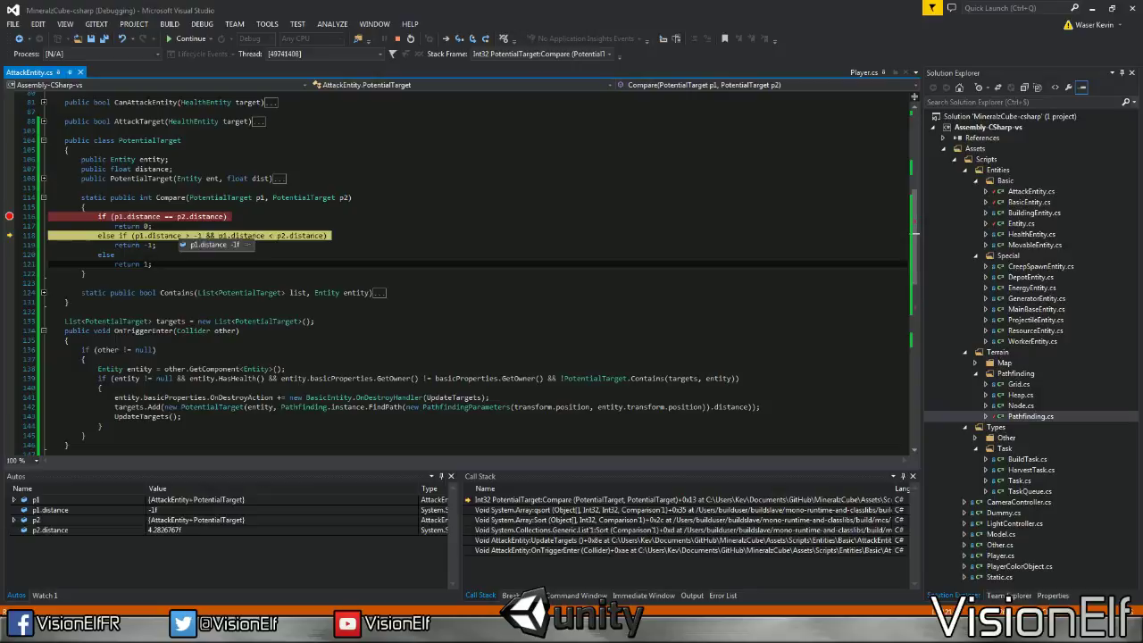
key(F9)
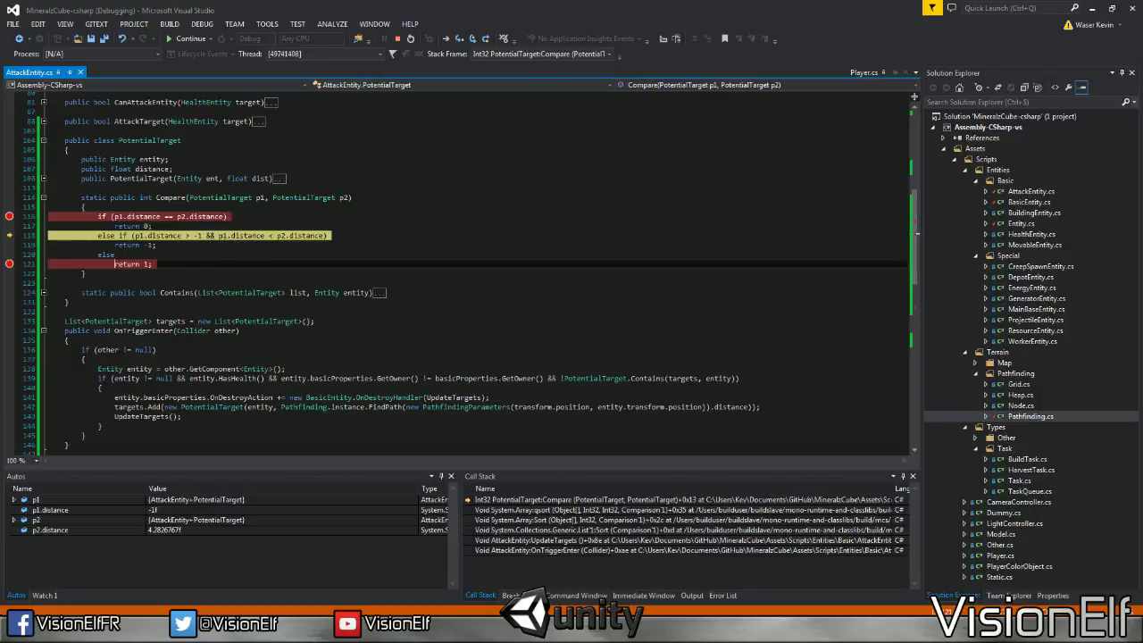
click(13, 266)
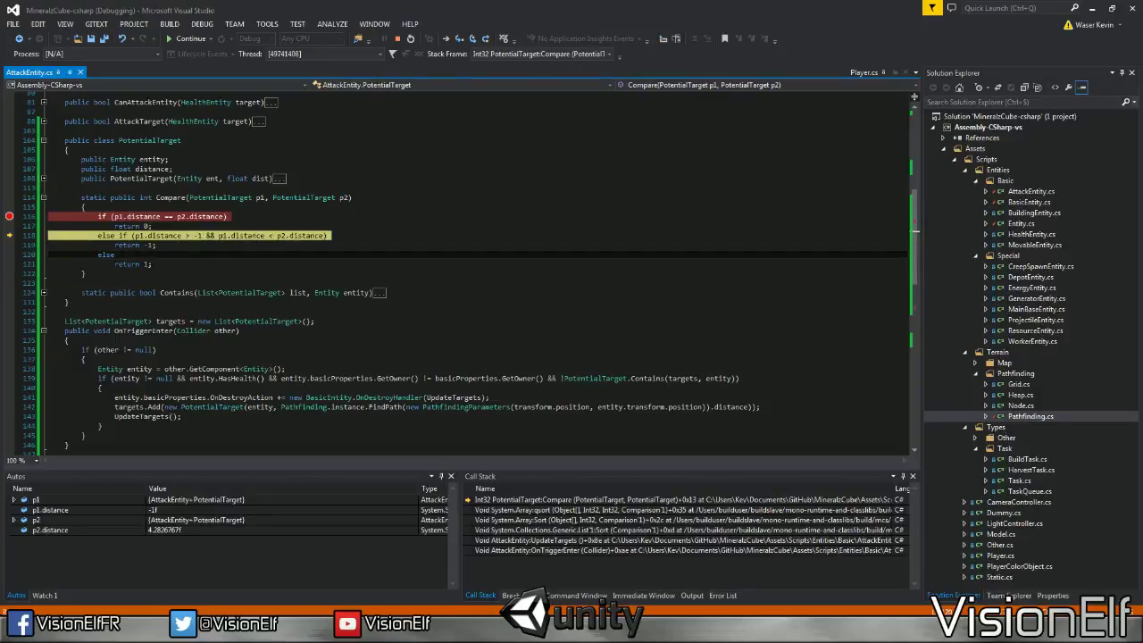
key(F10)
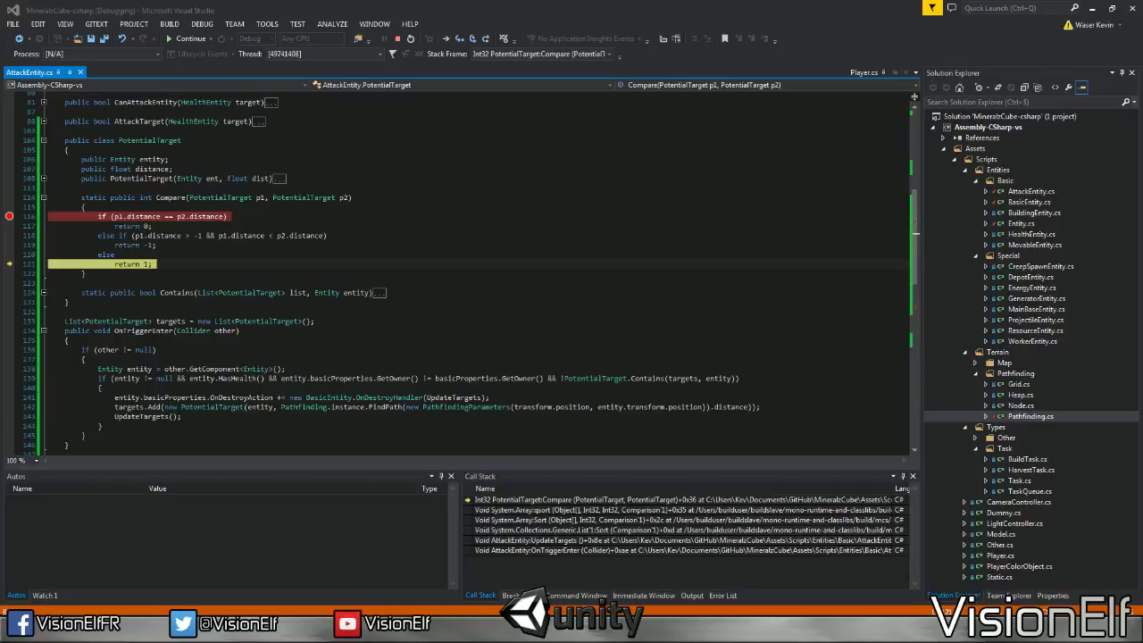
click(207, 292)
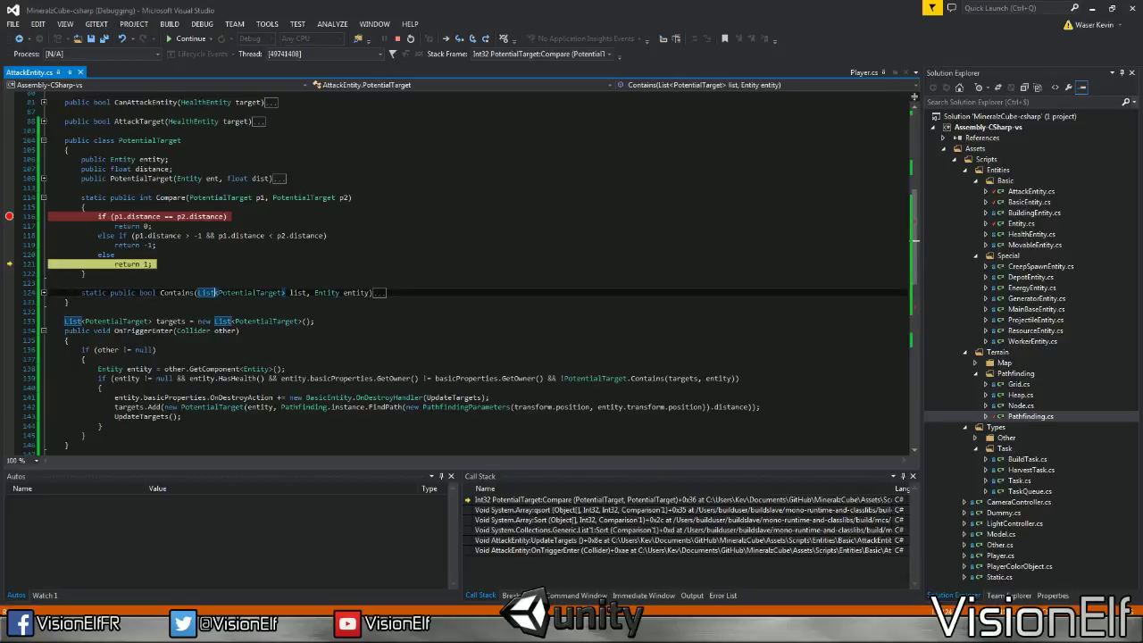
key(Up)
key(Up)
key(Up)
scroll(461, 270, down, 2)
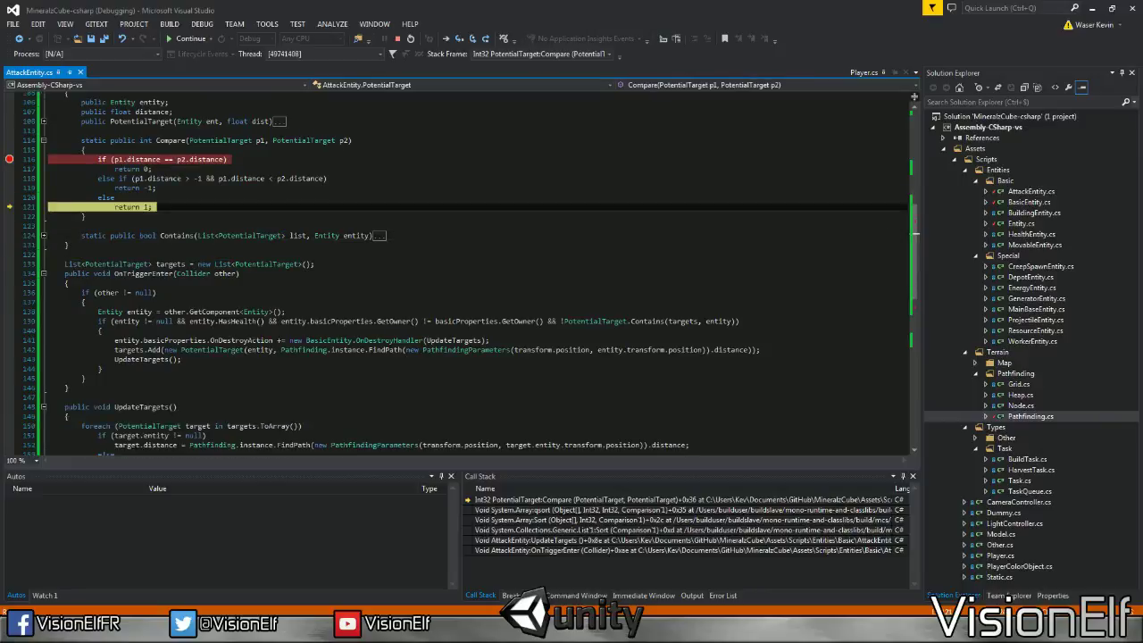
scroll(473, 268, down, 4)
scroll(474, 268, up, 2)
scroll(473, 268, up, 4)
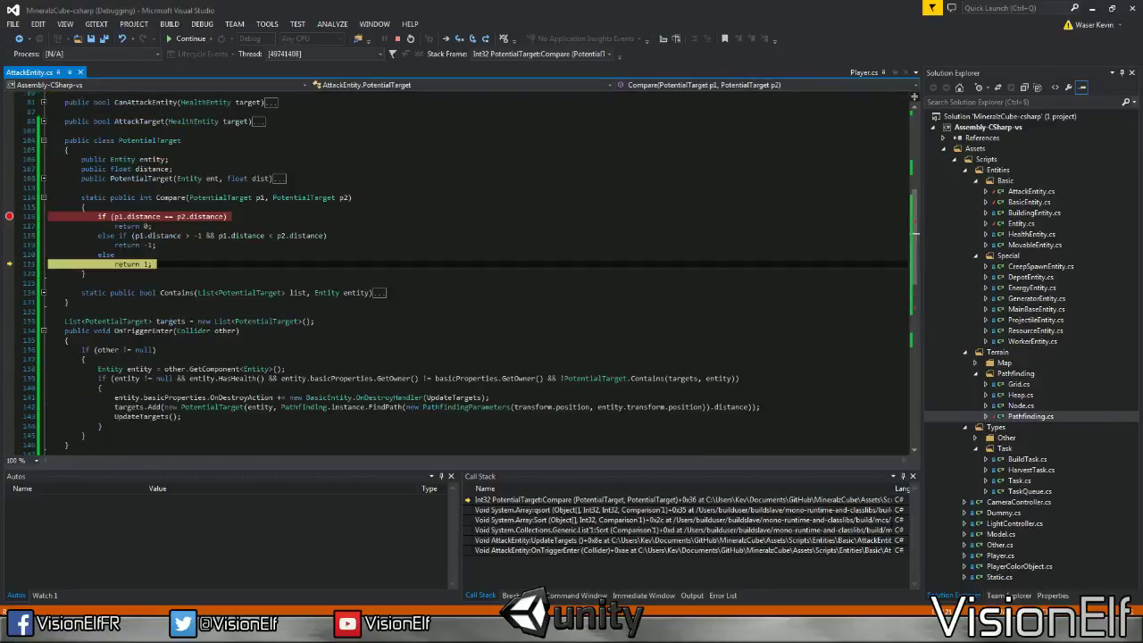
scroll(473, 268, down, 5)
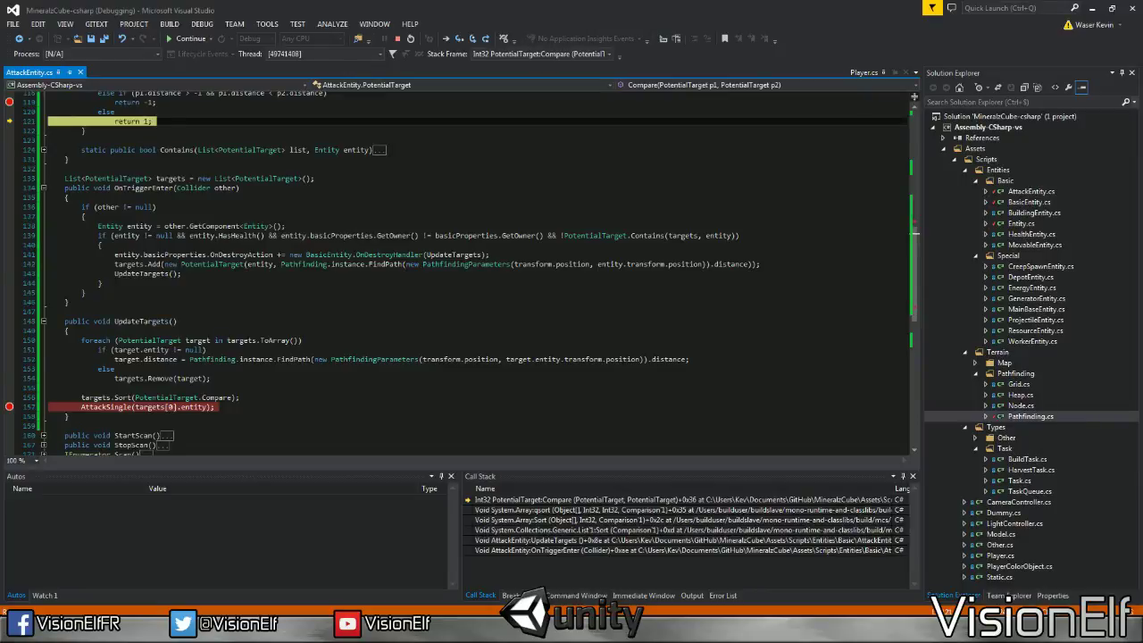
scroll(462, 273, up, 1)
scroll(473, 268, up, 3)
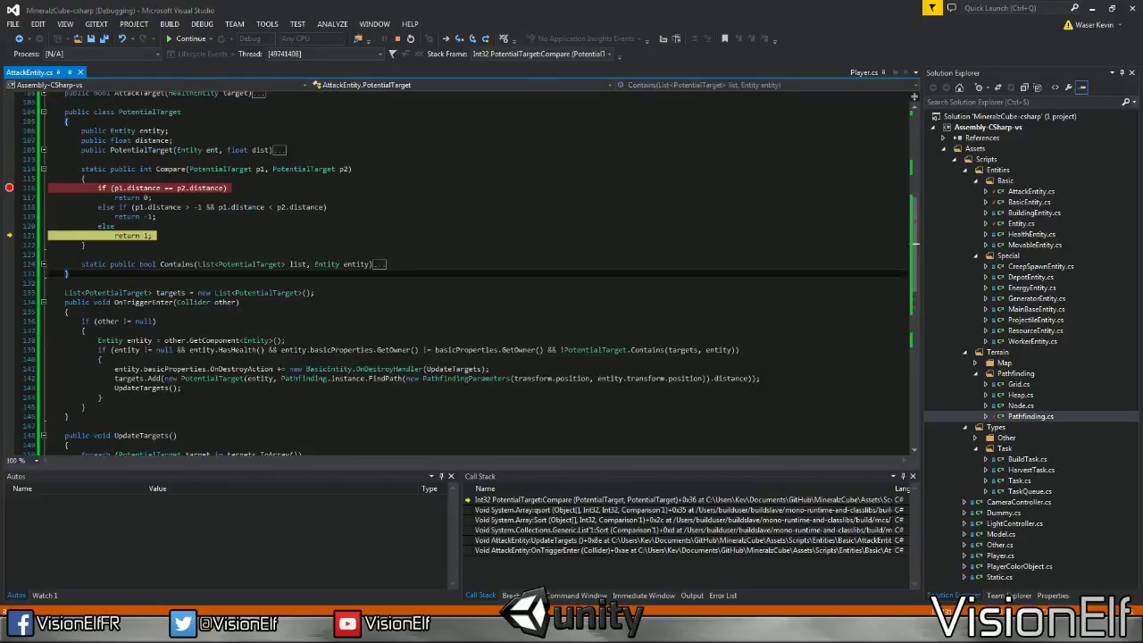
scroll(473, 268, down, 5)
key(F5)
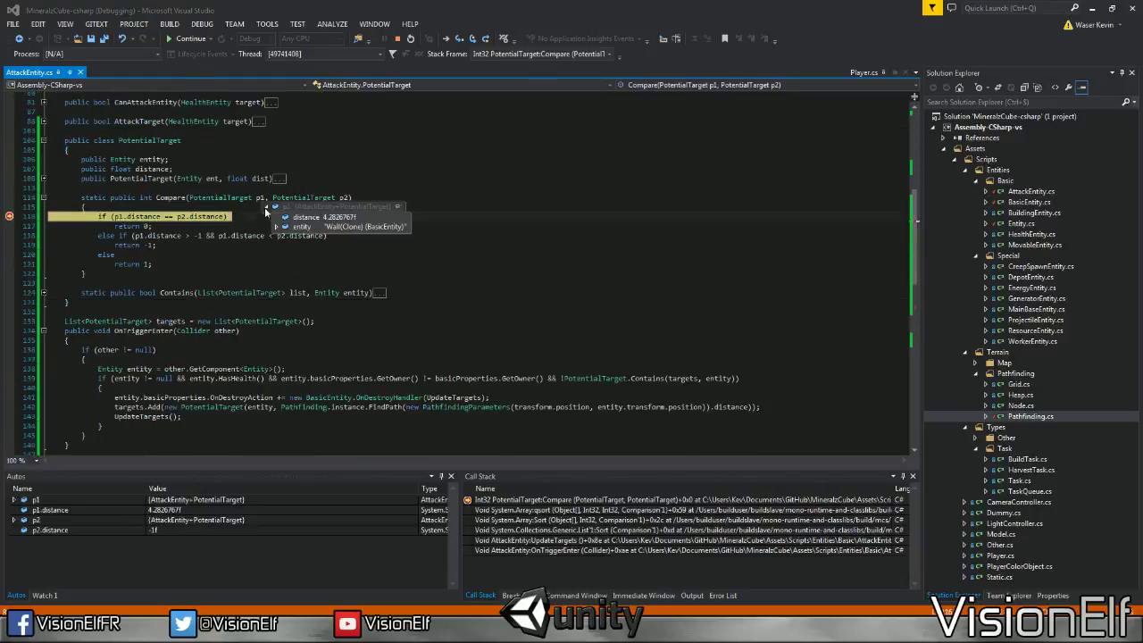
click(223, 235)
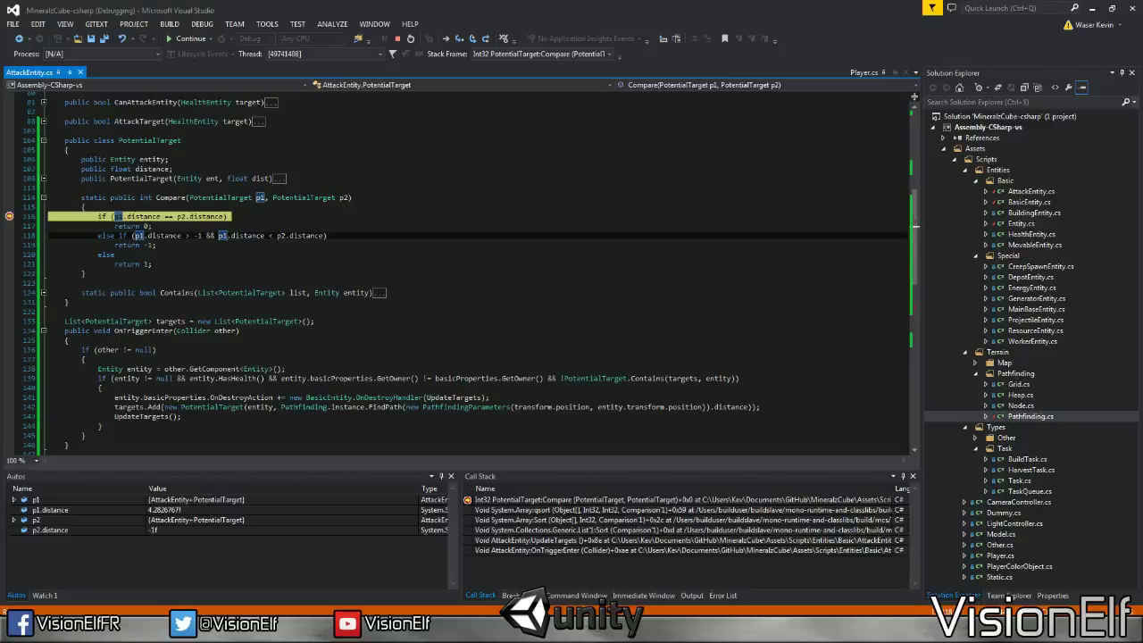
scroll(462, 273, down, 5)
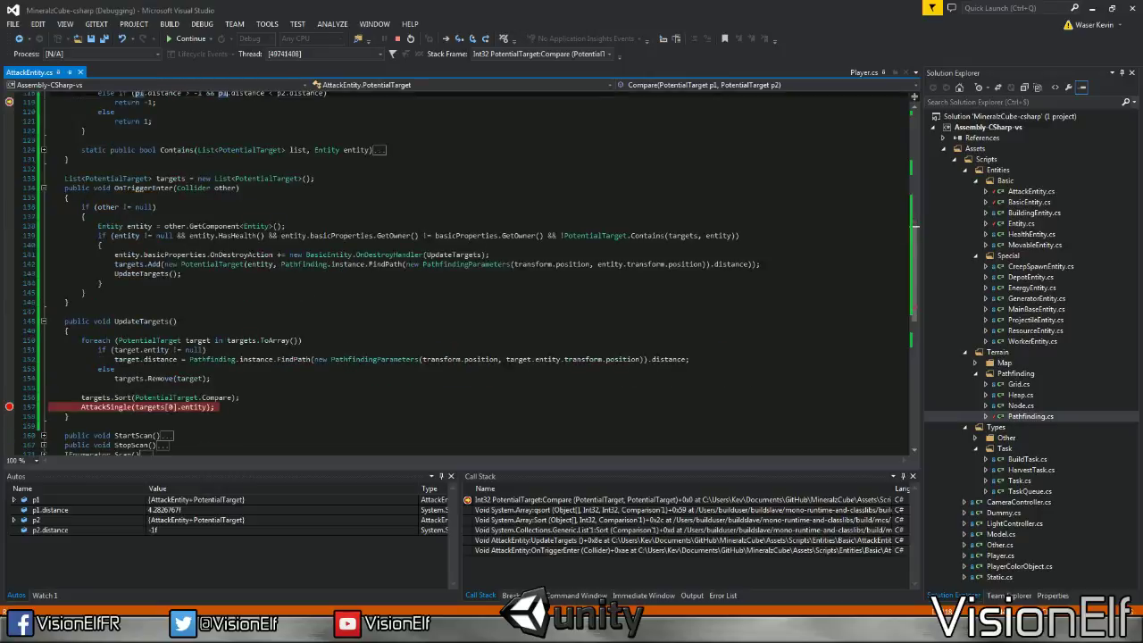
scroll(462, 274, up, 5)
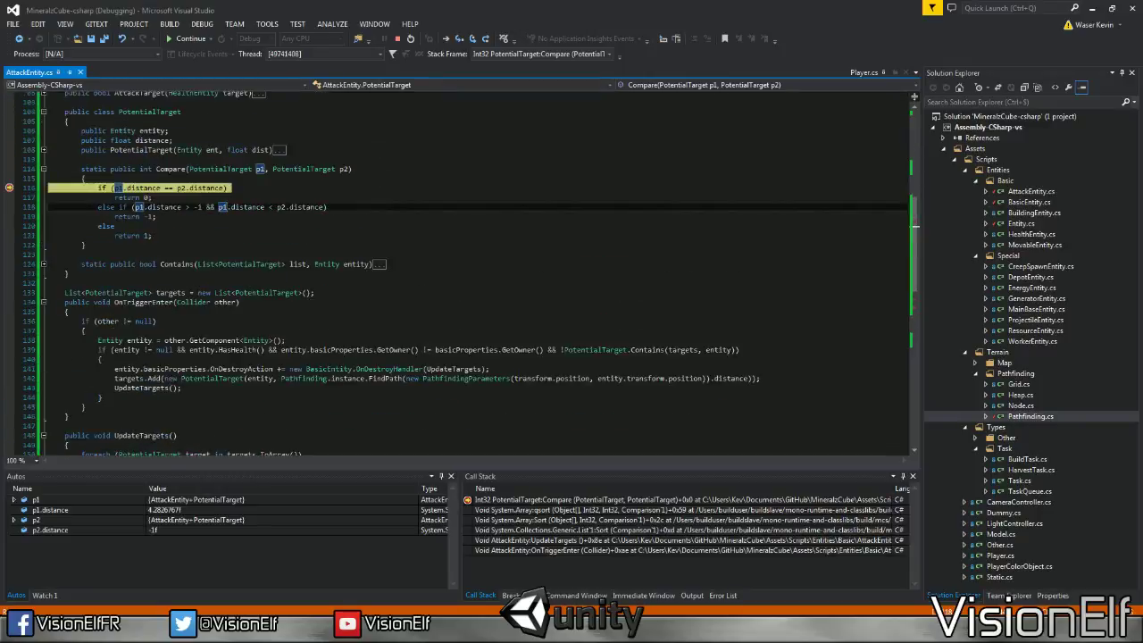
click(85, 244)
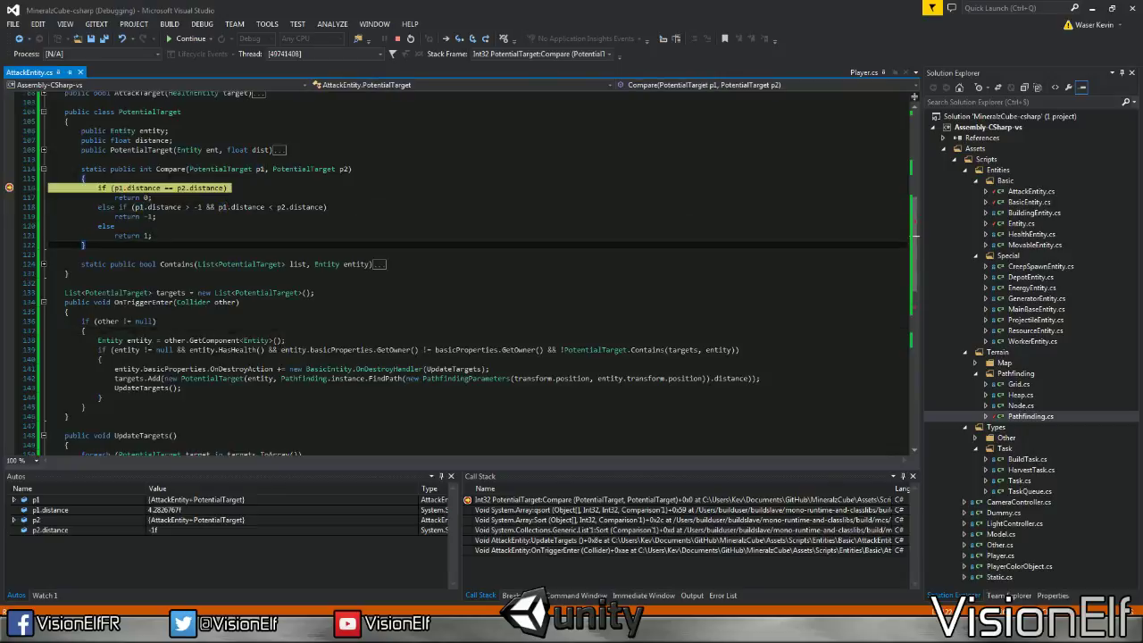
click(114, 225)
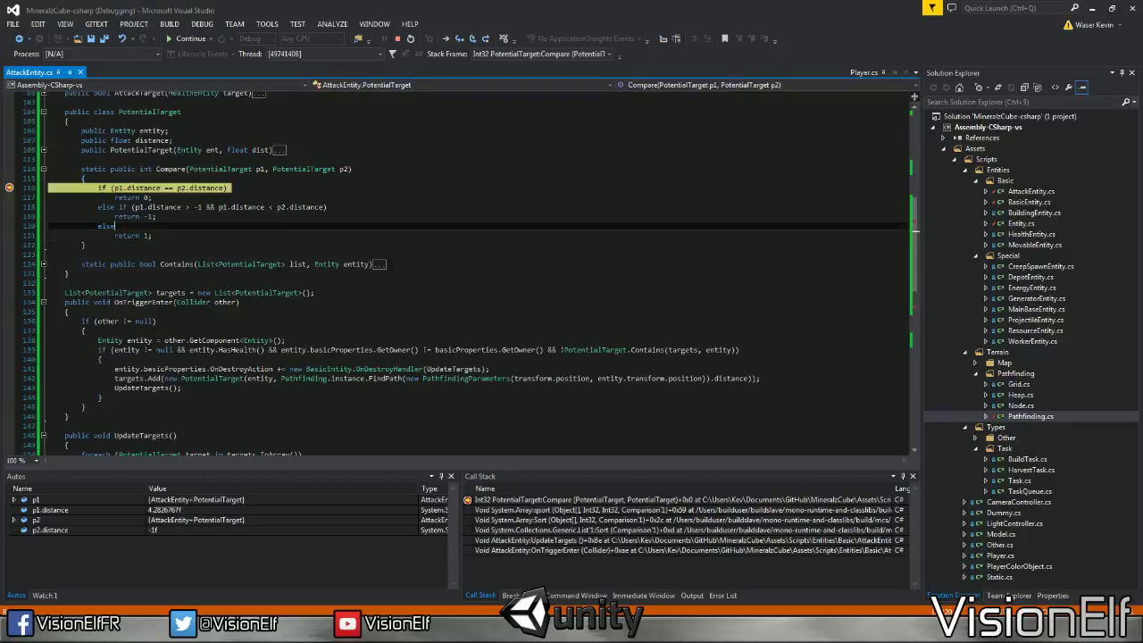
mouse_move(147, 188)
click(81, 253)
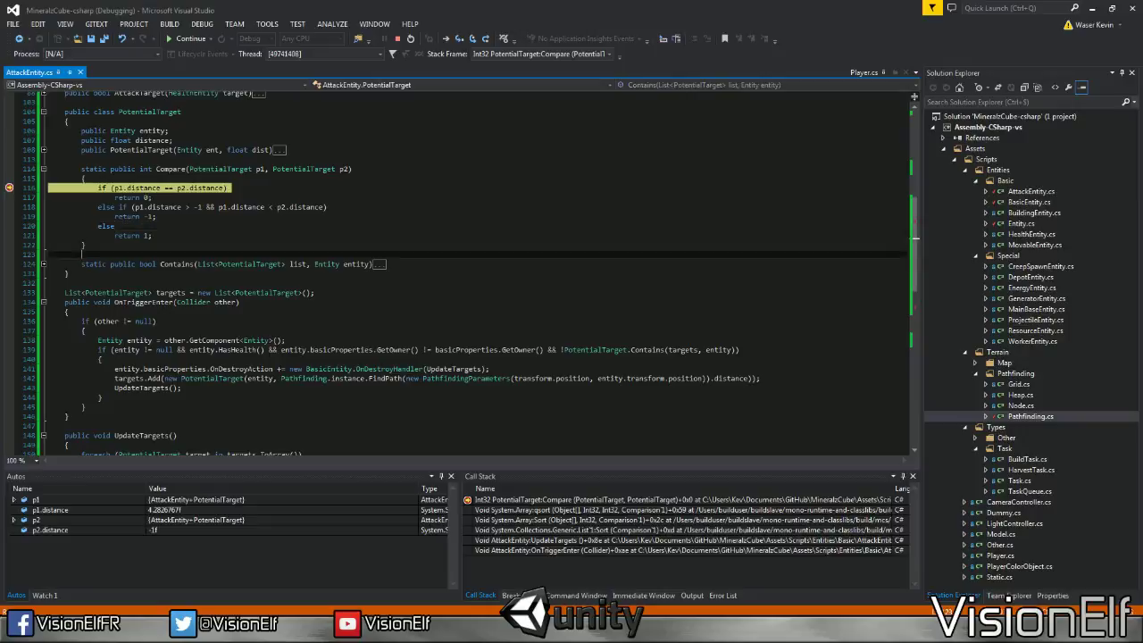
key(F10)
key(F10)
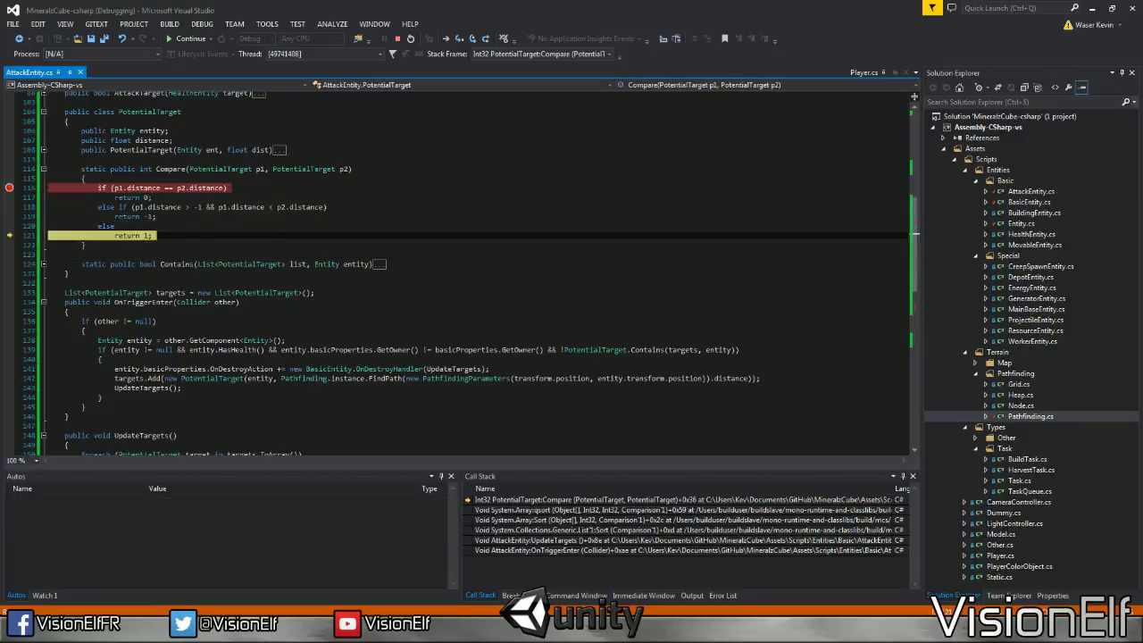
mouse_move(170, 191)
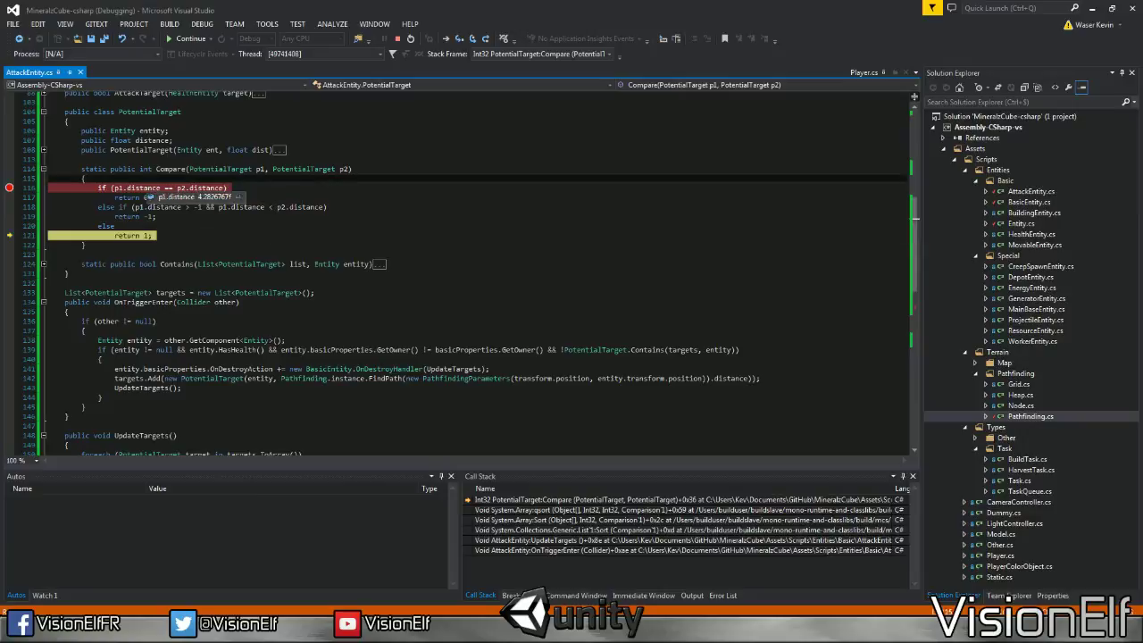
mouse_move(205, 188)
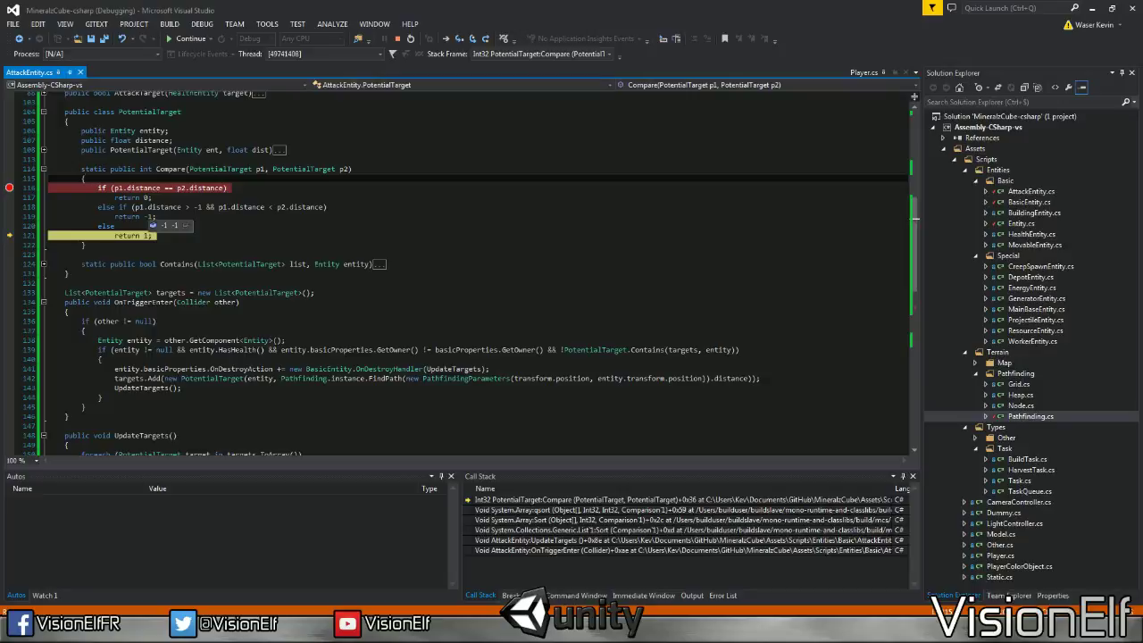
click(153, 226)
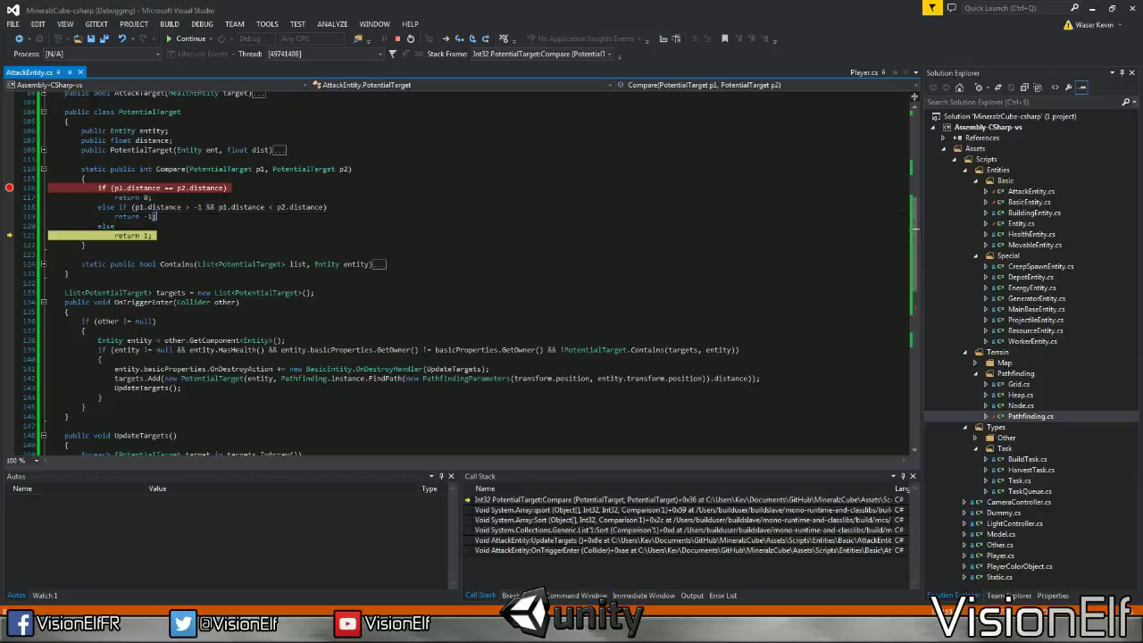
Stop debugging and move the breakpoints from Compare to lines 150 and 157 in UpdateTargets
click(398, 38)
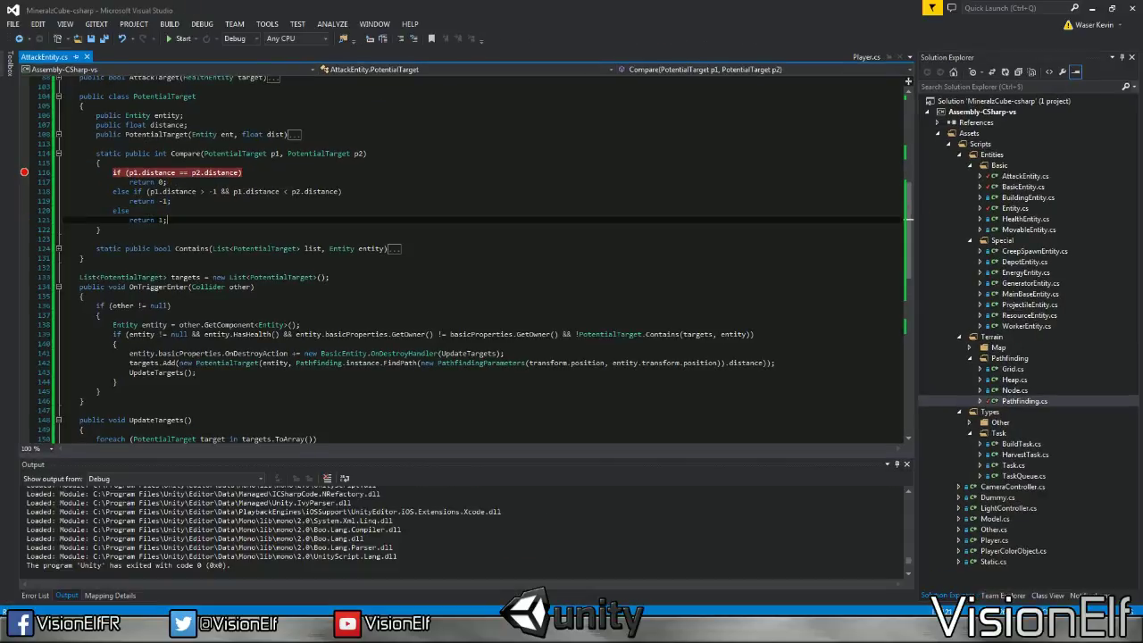
click(25, 173)
scroll(36, 232, down, 10)
scroll(49, 255, down, 1)
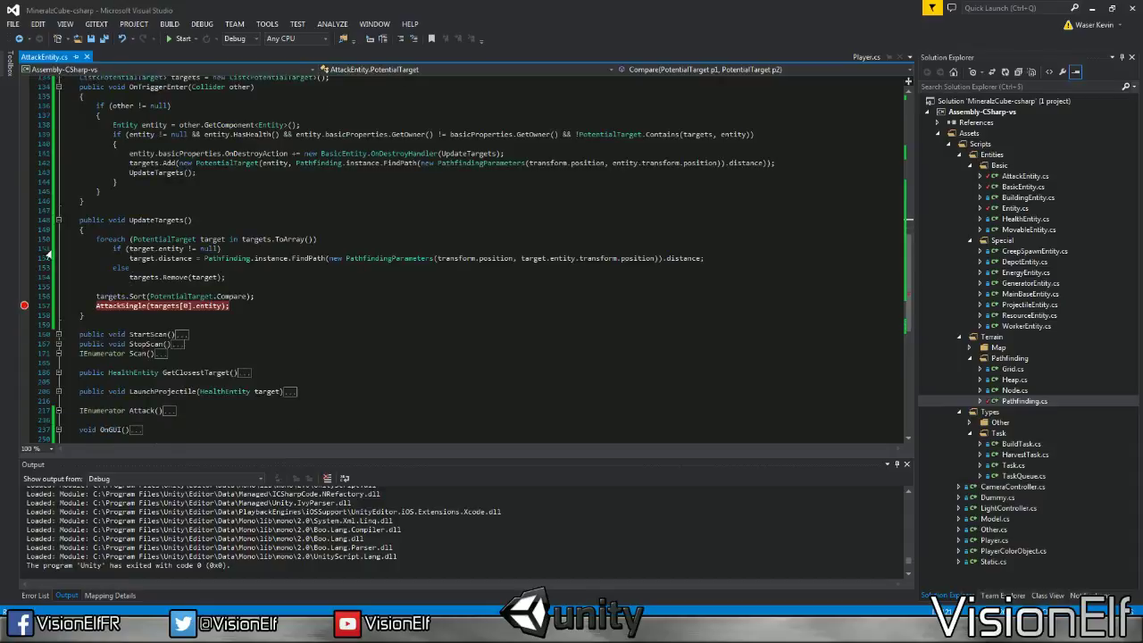
click(25, 305)
click(24, 238)
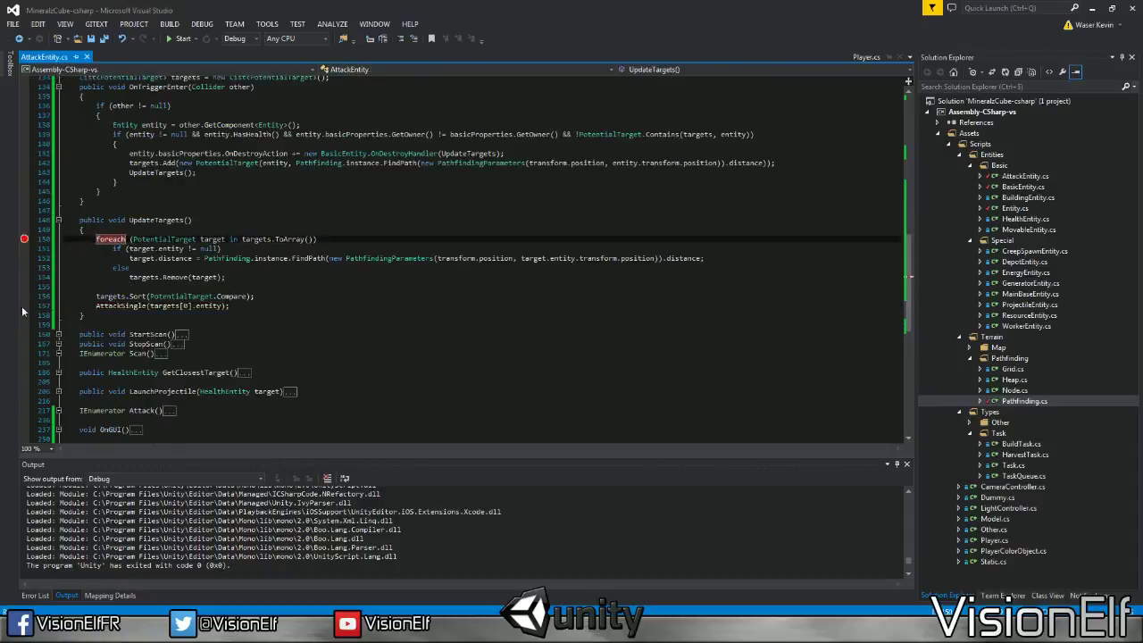
click(24, 305)
click(24, 239)
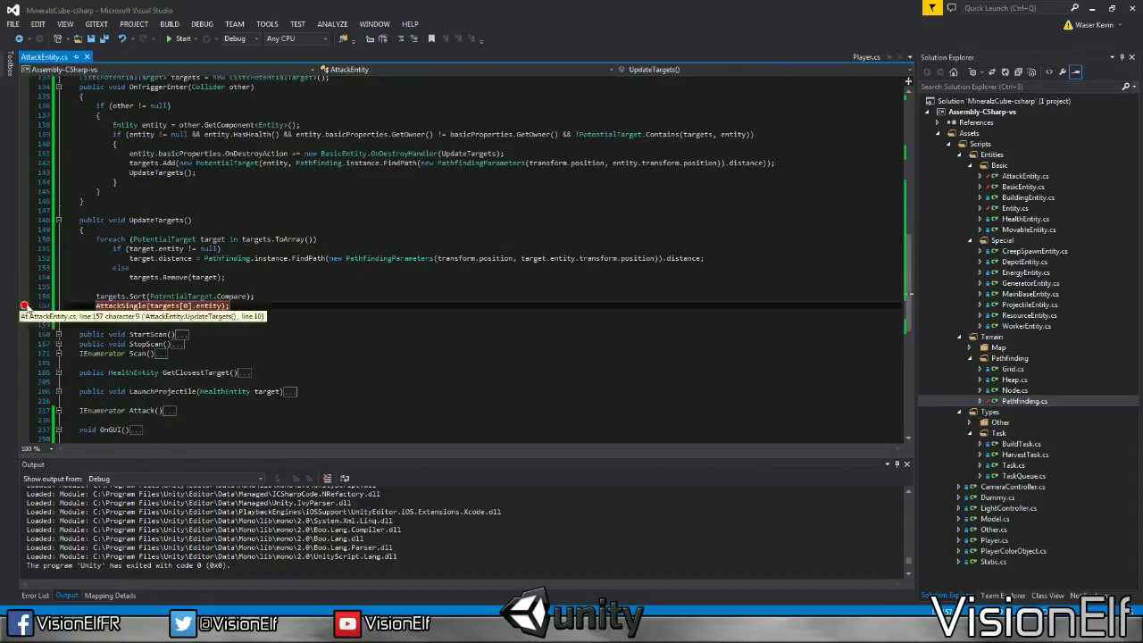
click(24, 239)
scroll(24, 238, up, 4)
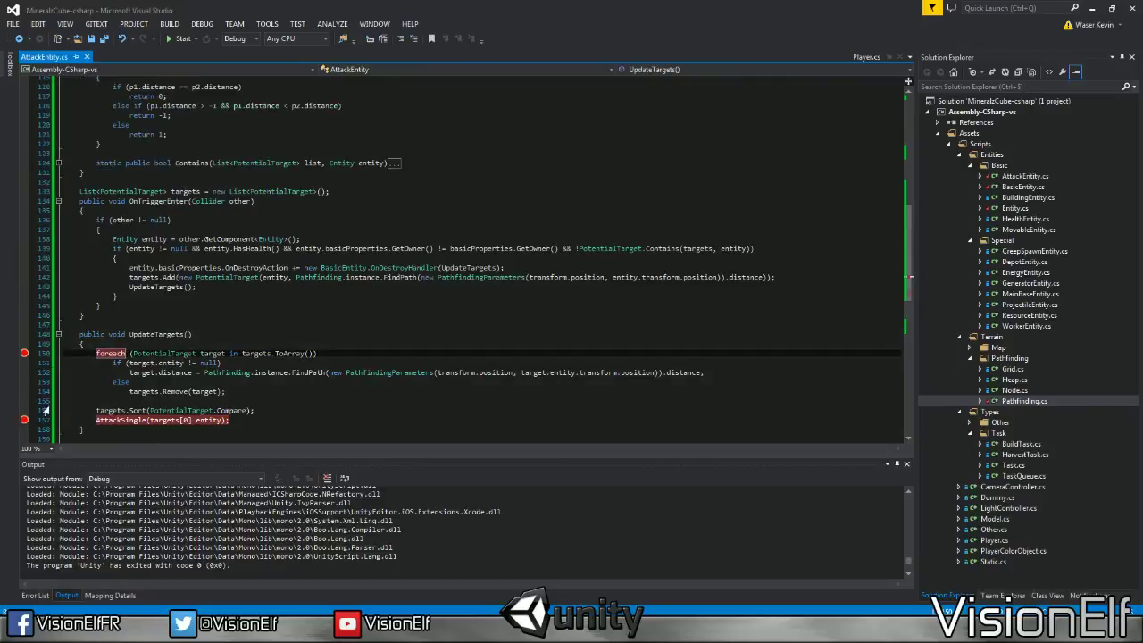
Extend Compare's condition on line 118 with '|| p2.distance == -1'
click(83, 210)
scroll(82, 210, up, 3)
scroll(465, 259, up, 2)
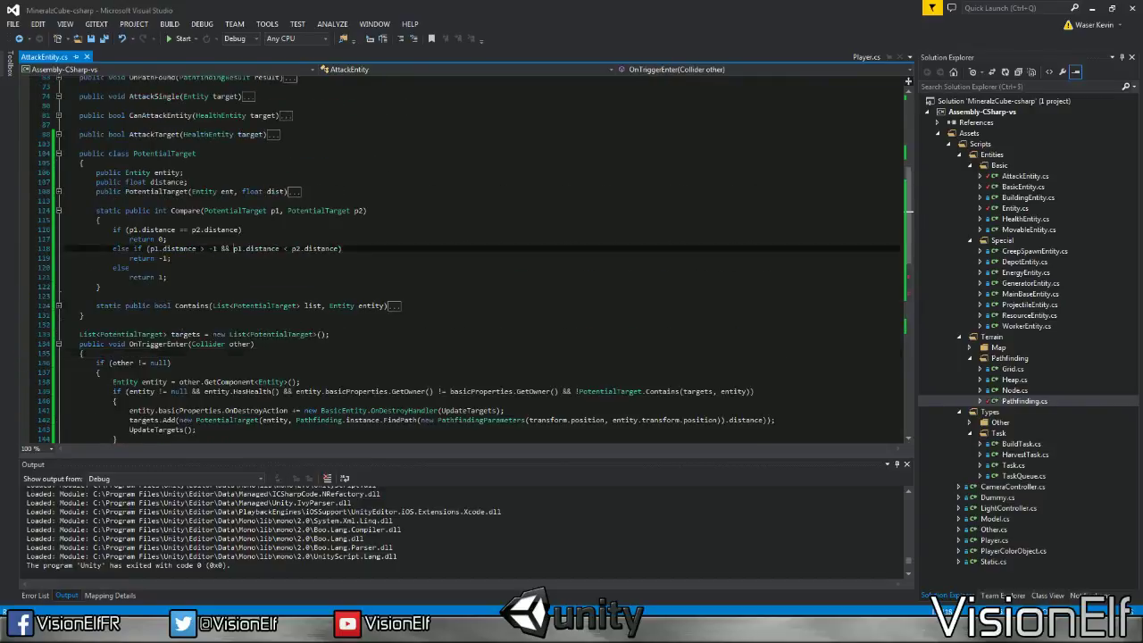
click(166, 276)
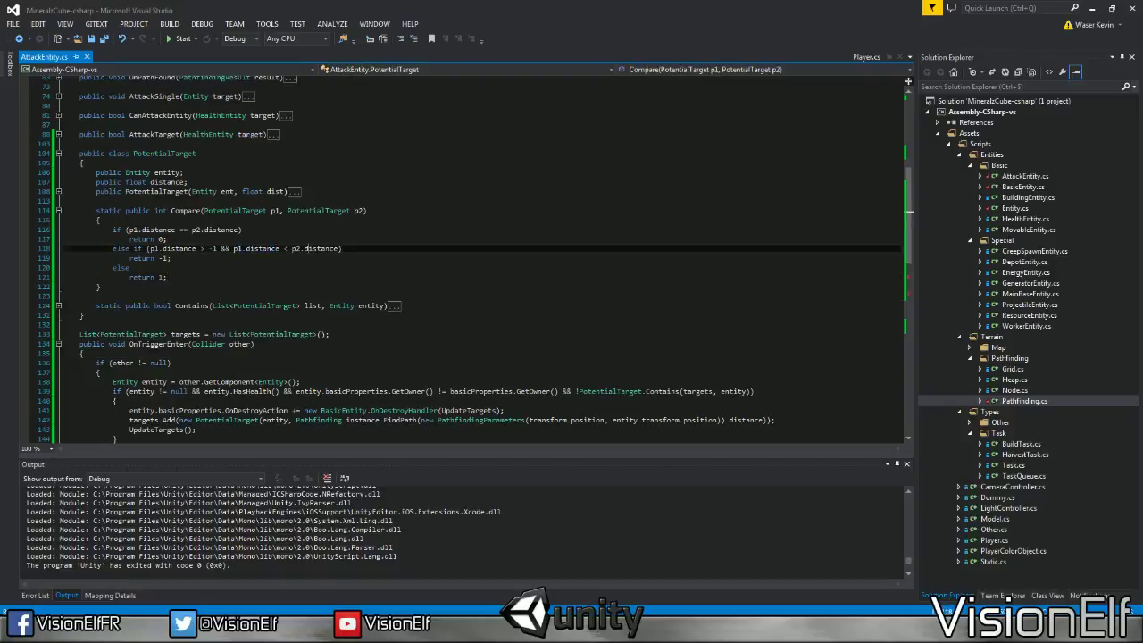
double_click(321, 248)
key(Right)
text(| )
text(p)
key(BackSpace)
key(BackSpace)
text(| p2)
text(.distance == -)
text(1)
Wrap the distance checks in parentheses, drop the extra bracket, and save AttackEntity.cs
key(ctrl+s)
key(BackSpace)
text(()
text())
key(ctrl+s)
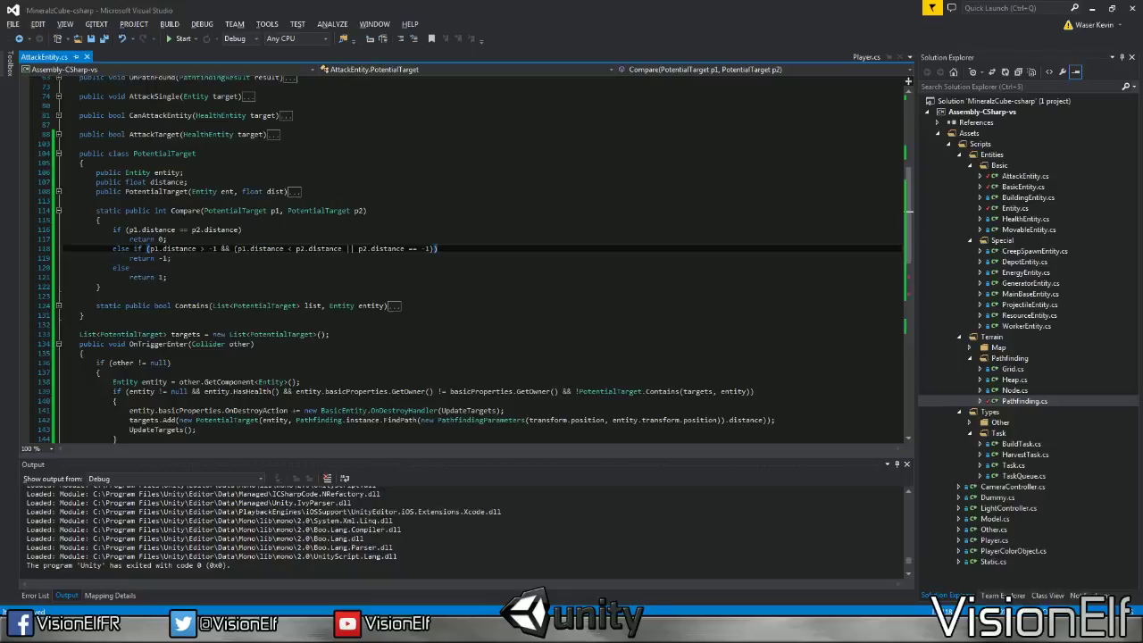
key(alt+Tab)
Restart play mode, pick Basic Wall with 1, and drag a curving wall chain on the grass
click(550, 39)
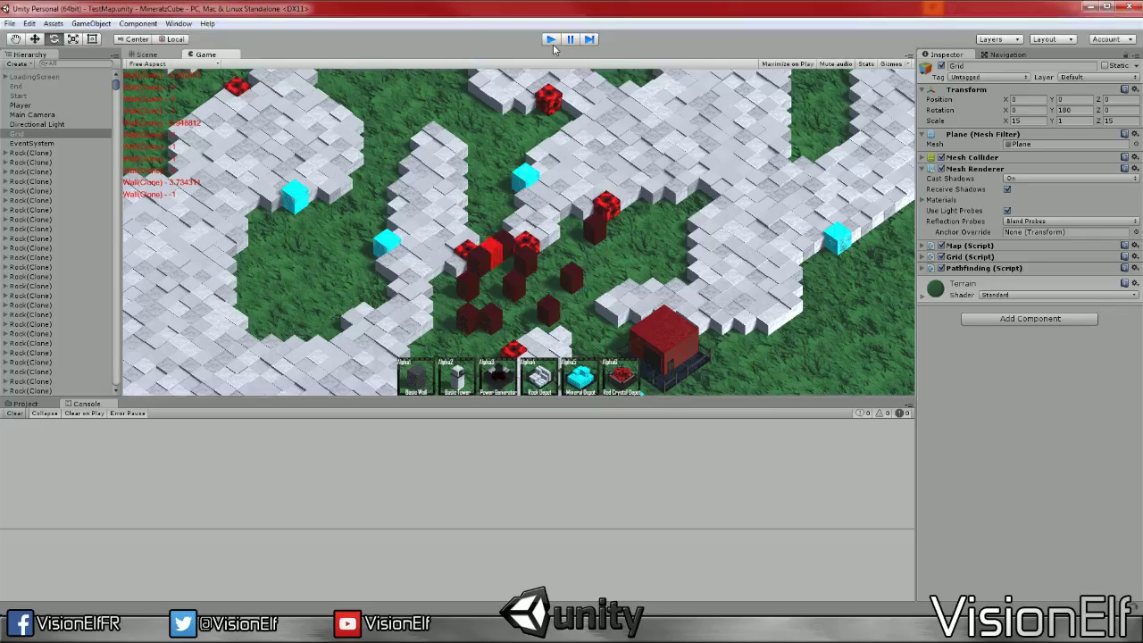
click(551, 40)
click(552, 39)
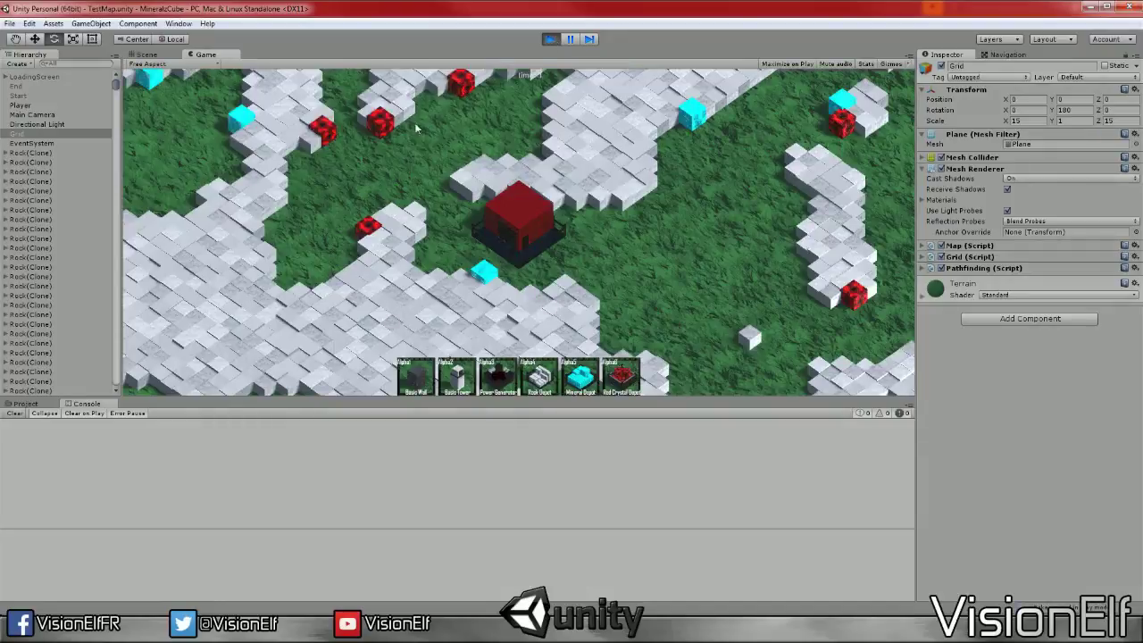
key(1)
drag(338, 134, 339, 171)
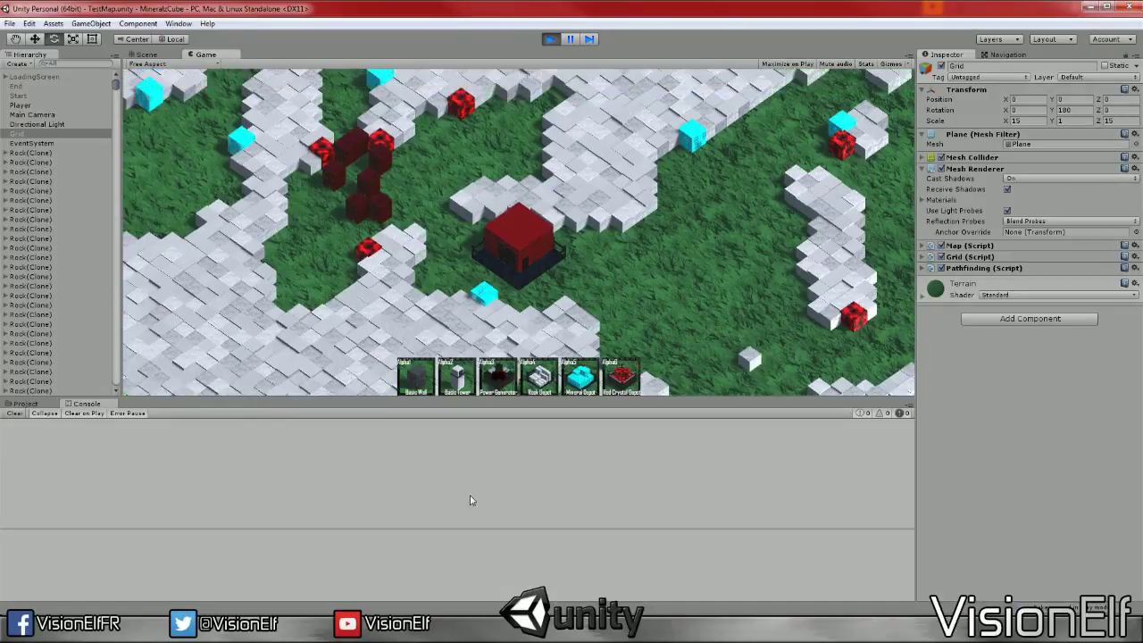
middle_drag(340, 171, 581, 471)
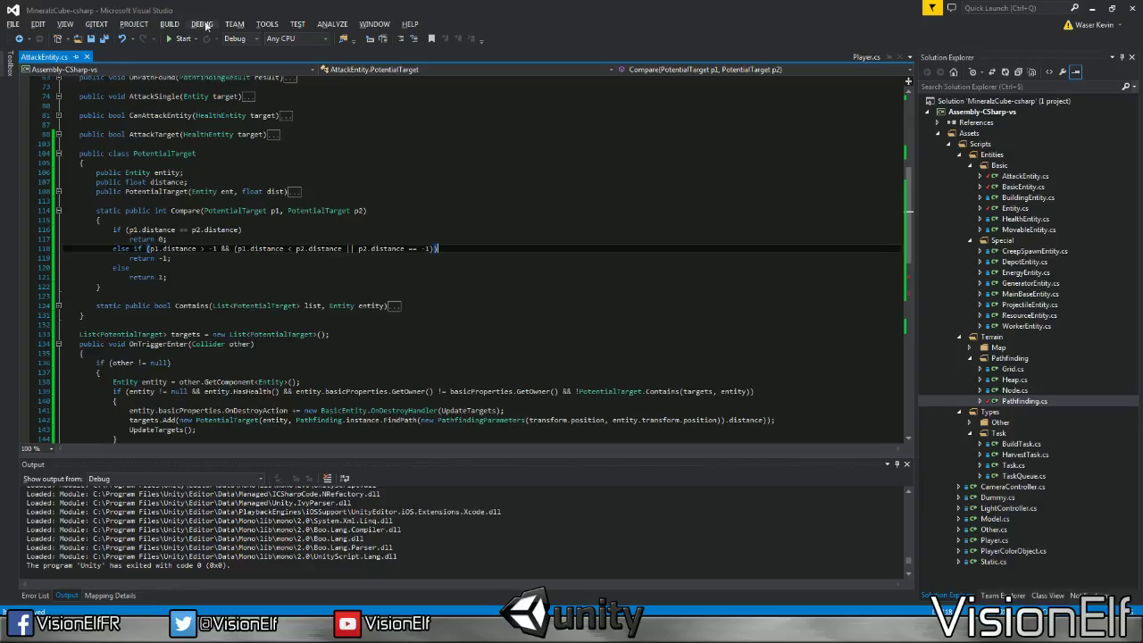
Attach the Unity debugger to the running MineralzCube instance
click(202, 24)
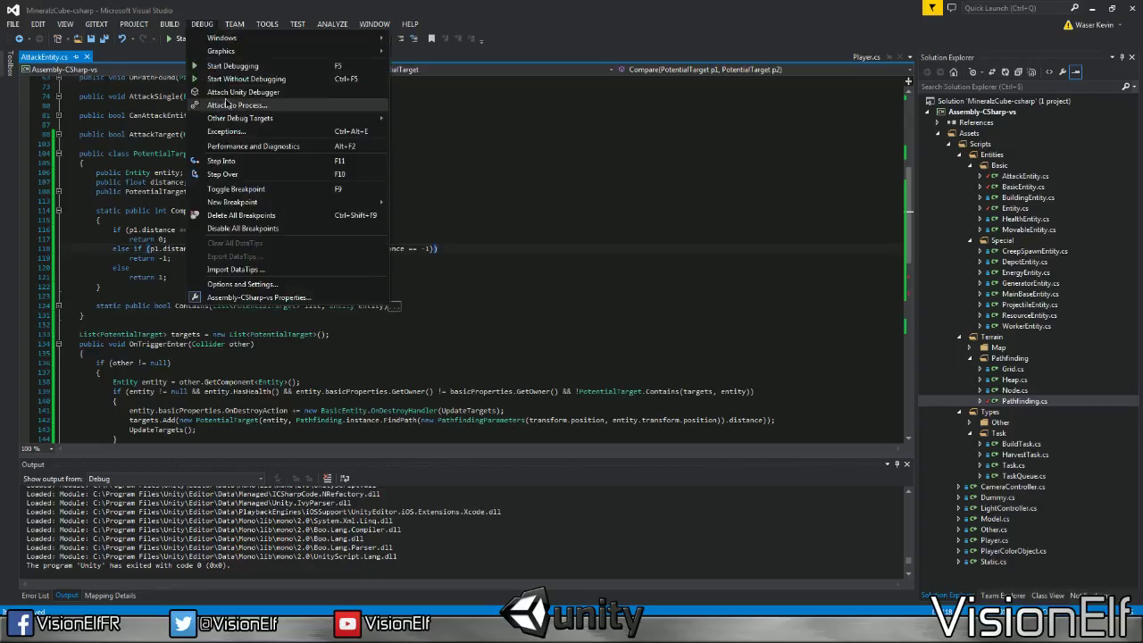
click(223, 91)
double_click(509, 283)
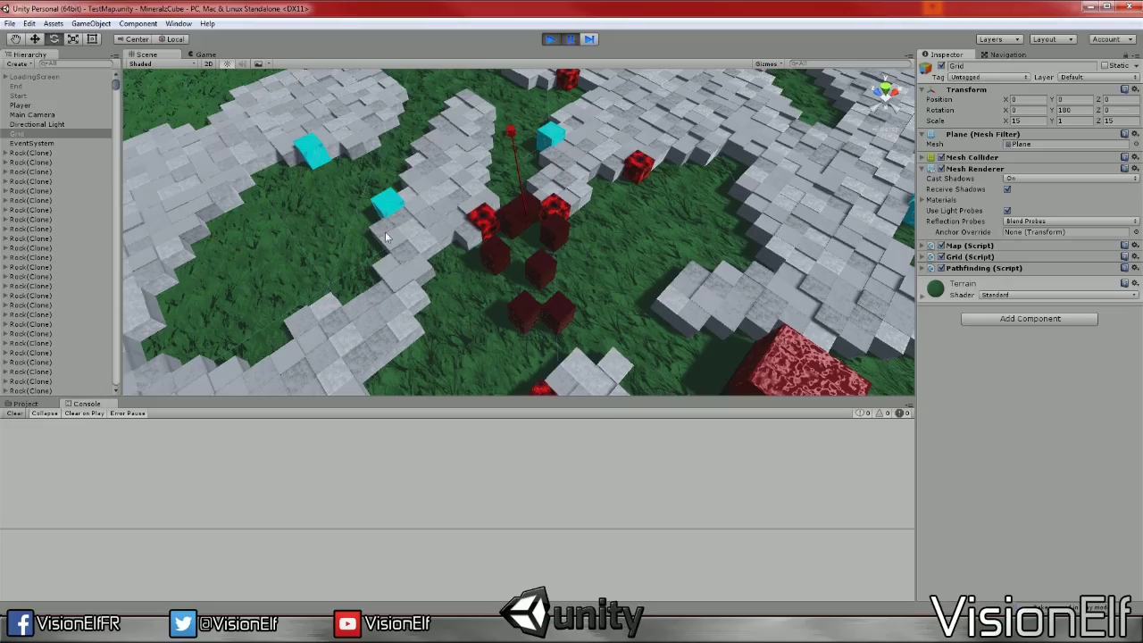
scroll(461, 273, down, 2)
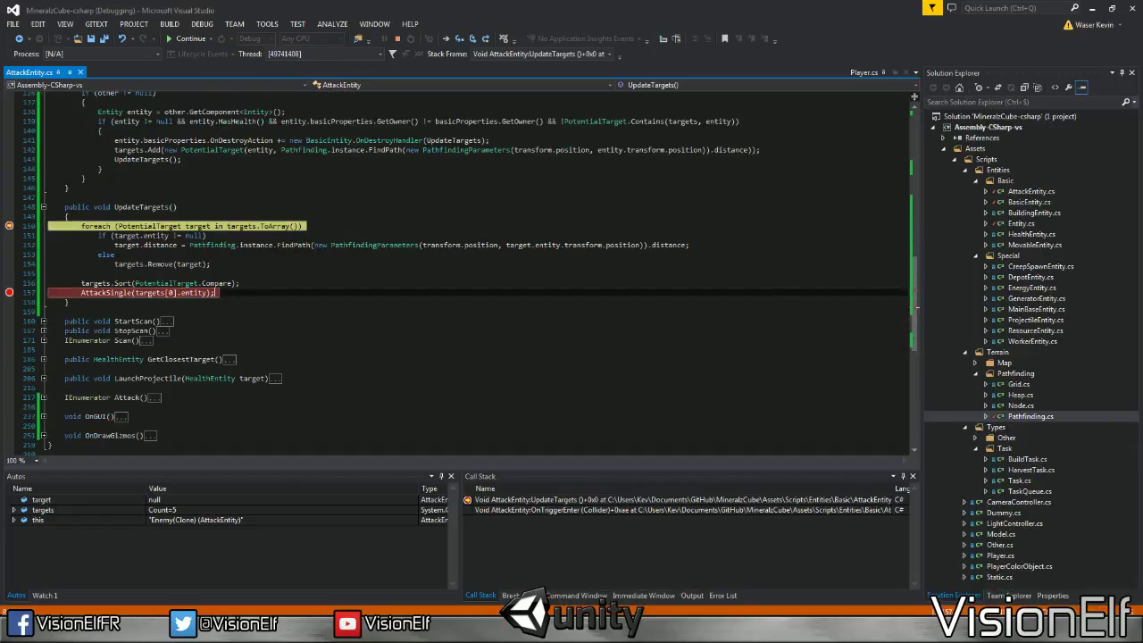
mouse_move(250, 226)
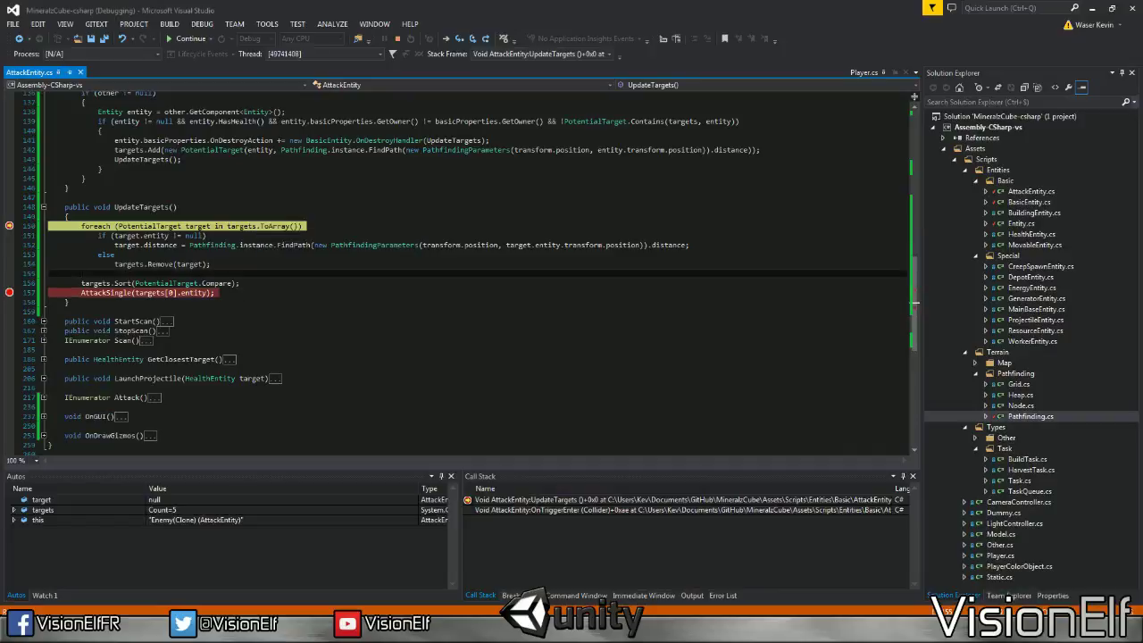
Remove the breakpoints on lines 150 and 157 and resume the game with F5
mouse_move(375, 5)
mouse_down()
mouse_move(493, 291)
mouse_move(496, 2)
mouse_up()
click(9, 225)
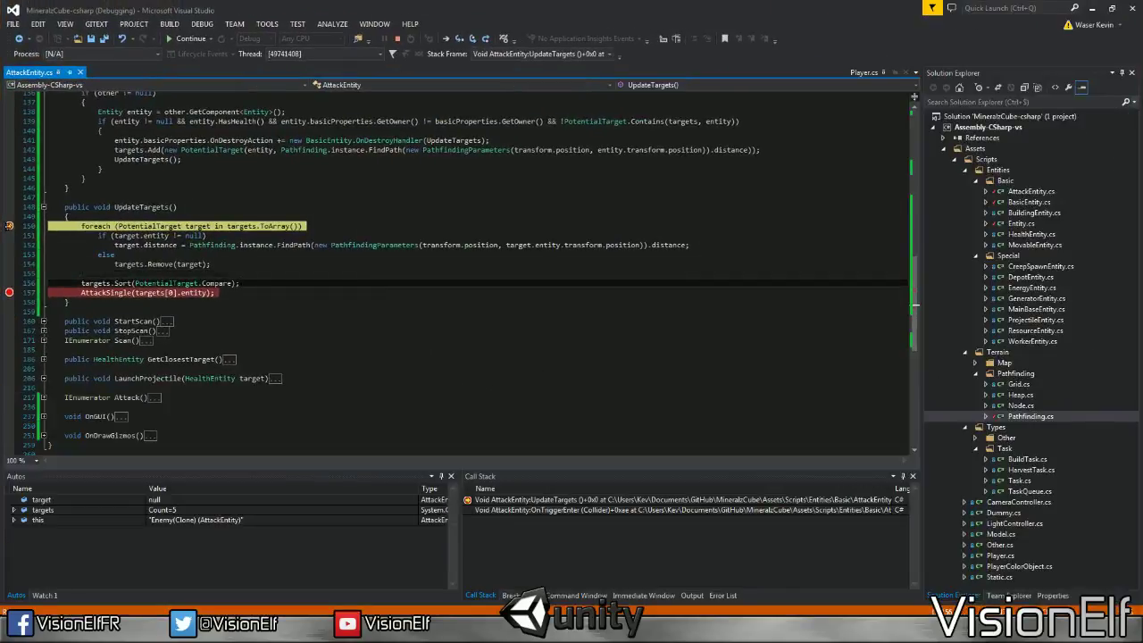
click(10, 293)
key(F5)
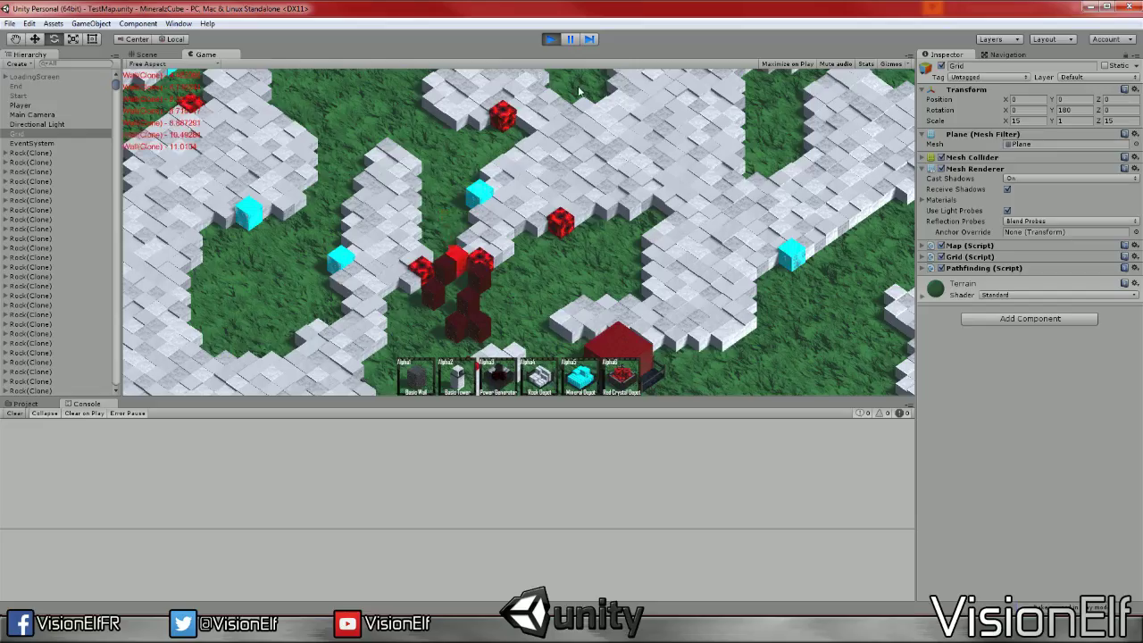
Restart the game, place a Basic Wall near the enemies, watch the attack, then stop play
click(551, 39)
click(551, 39)
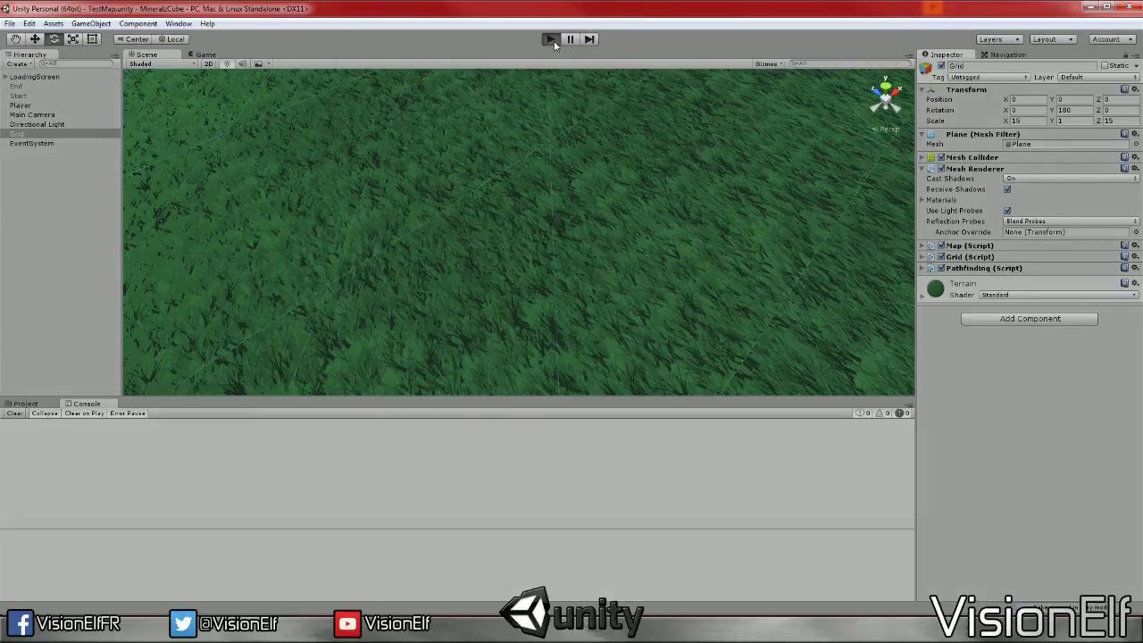
click(552, 41)
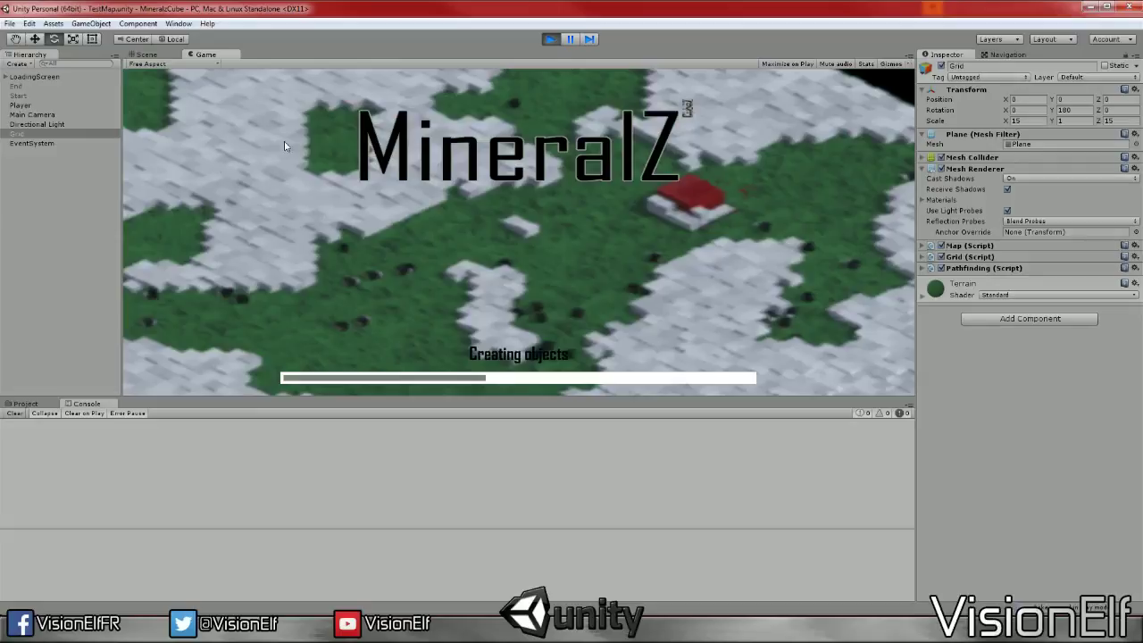
key(1)
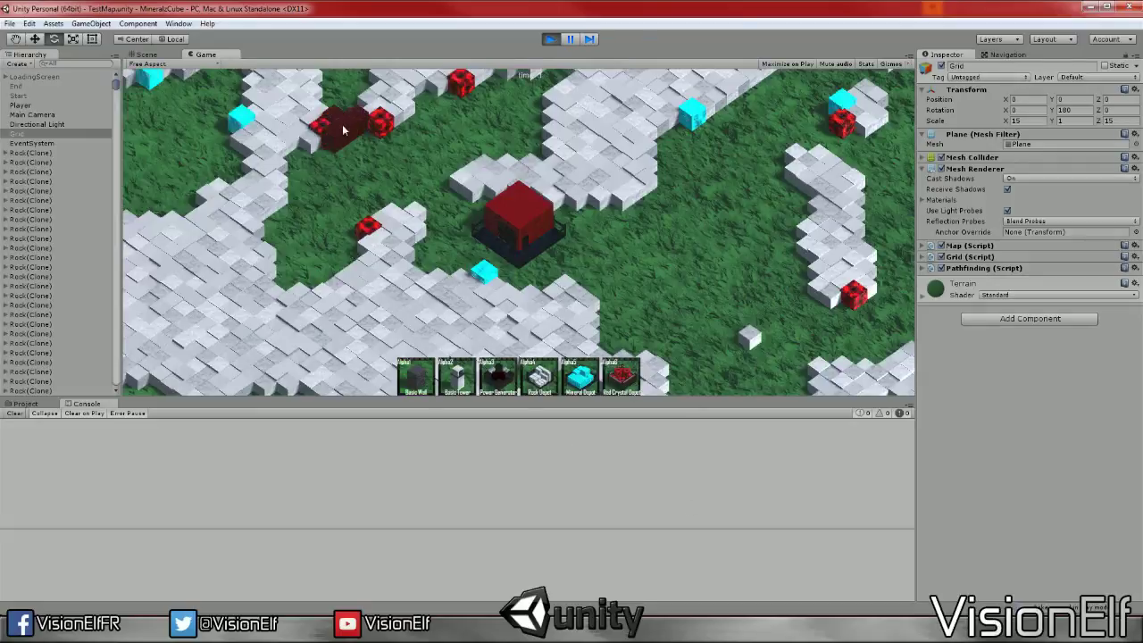
key(1)
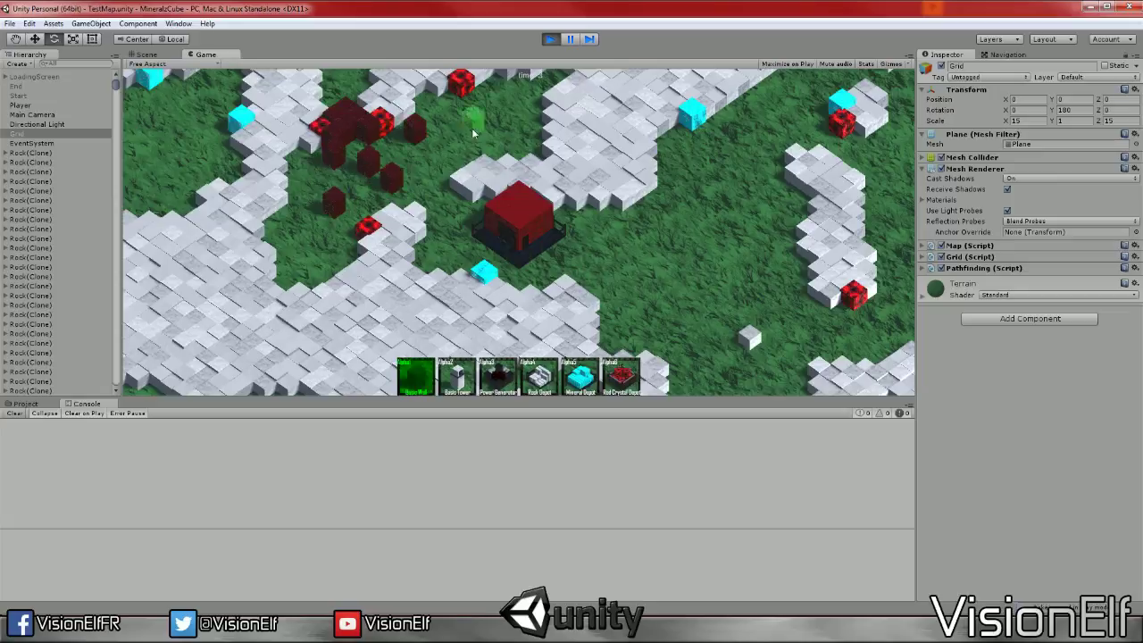
click(473, 135)
key(w)
key(s)
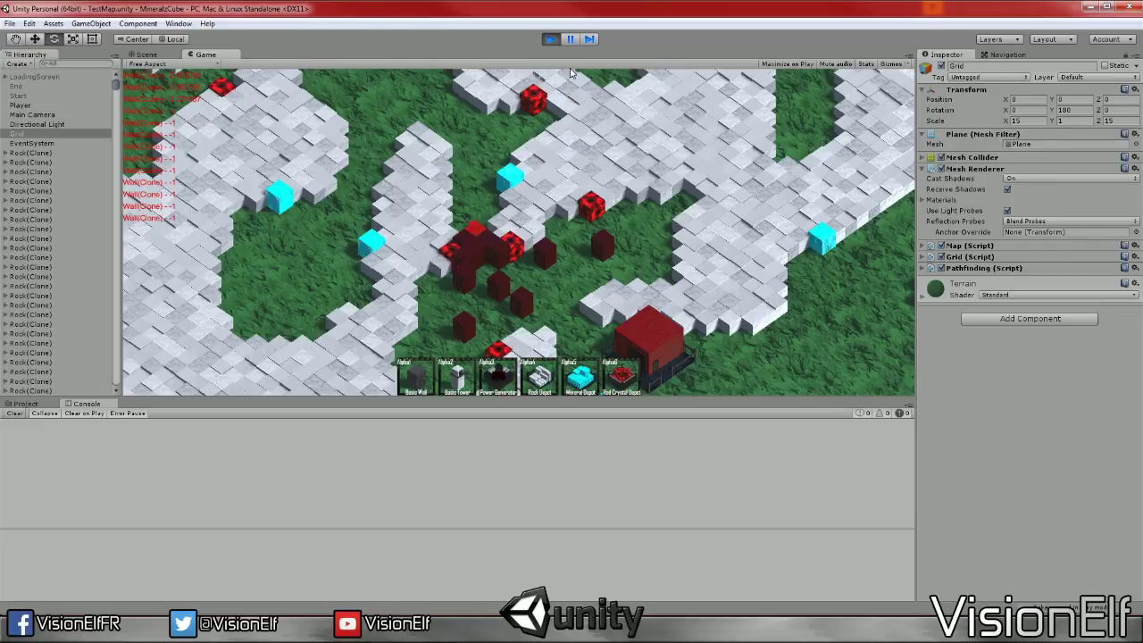
click(551, 38)
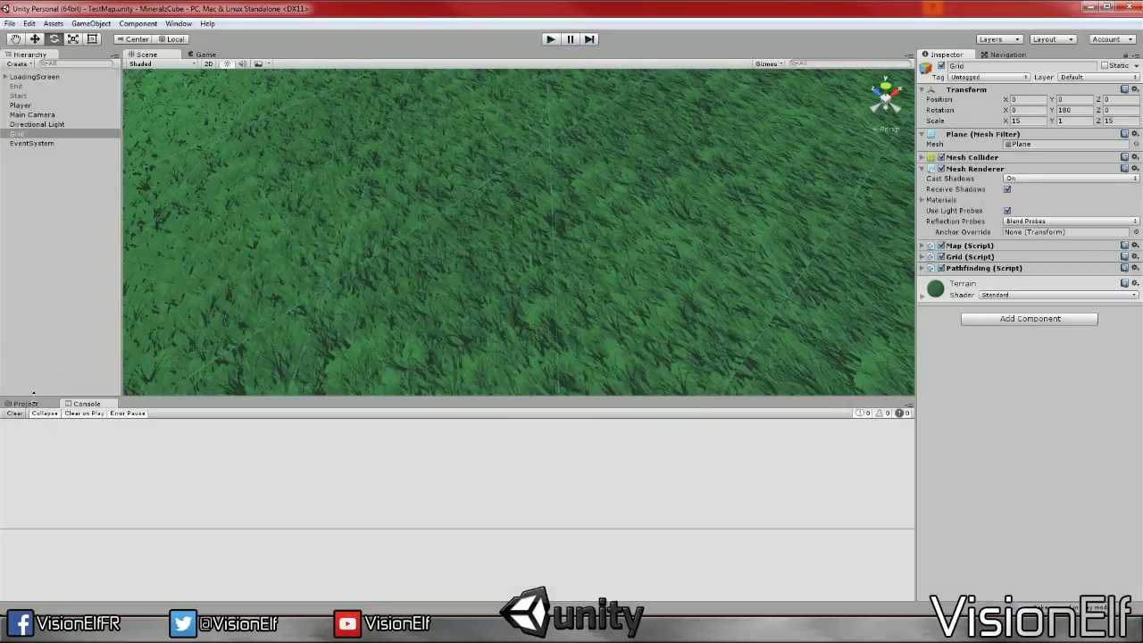
Set Max Health to 20 on the Wall prefab in Prefabs > Buildings, then press Play
click(27, 404)
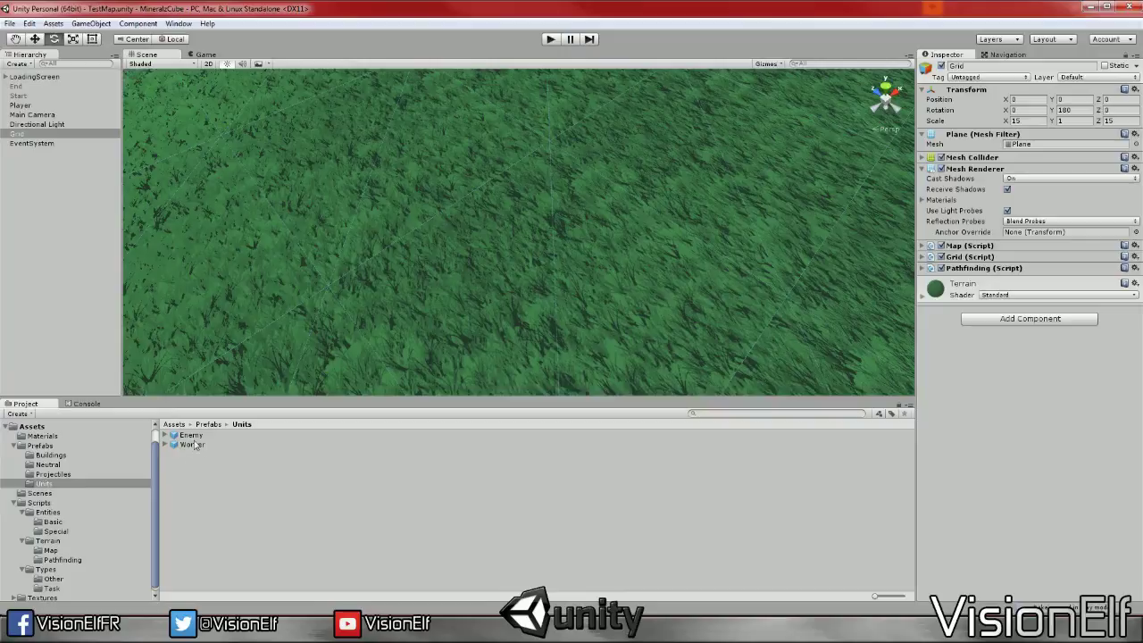
click(55, 455)
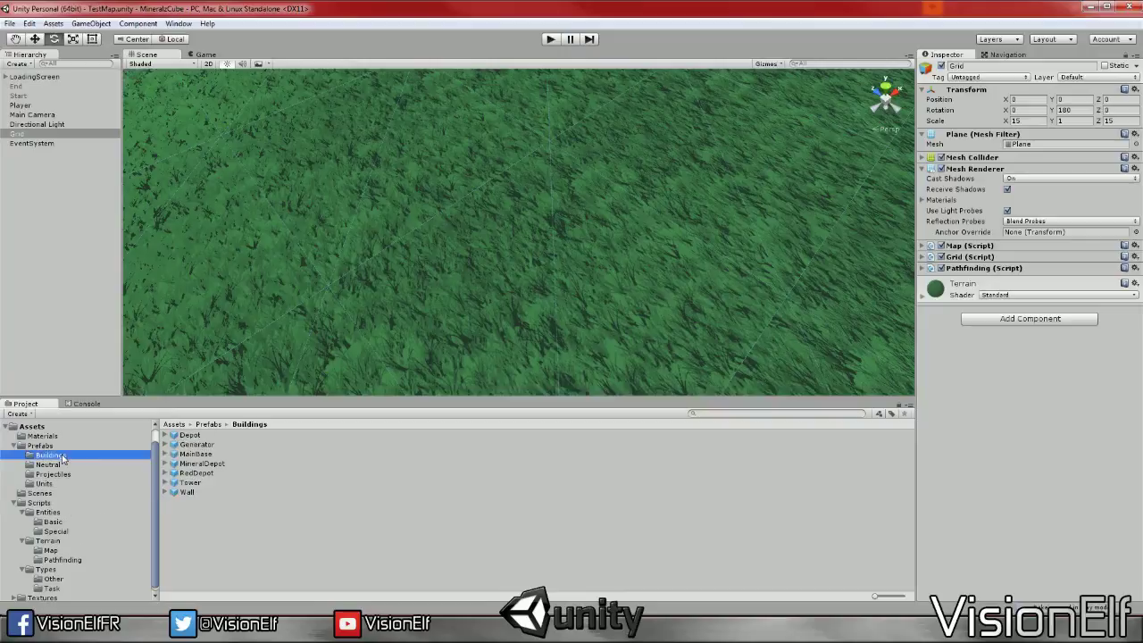
click(186, 492)
click(1067, 222)
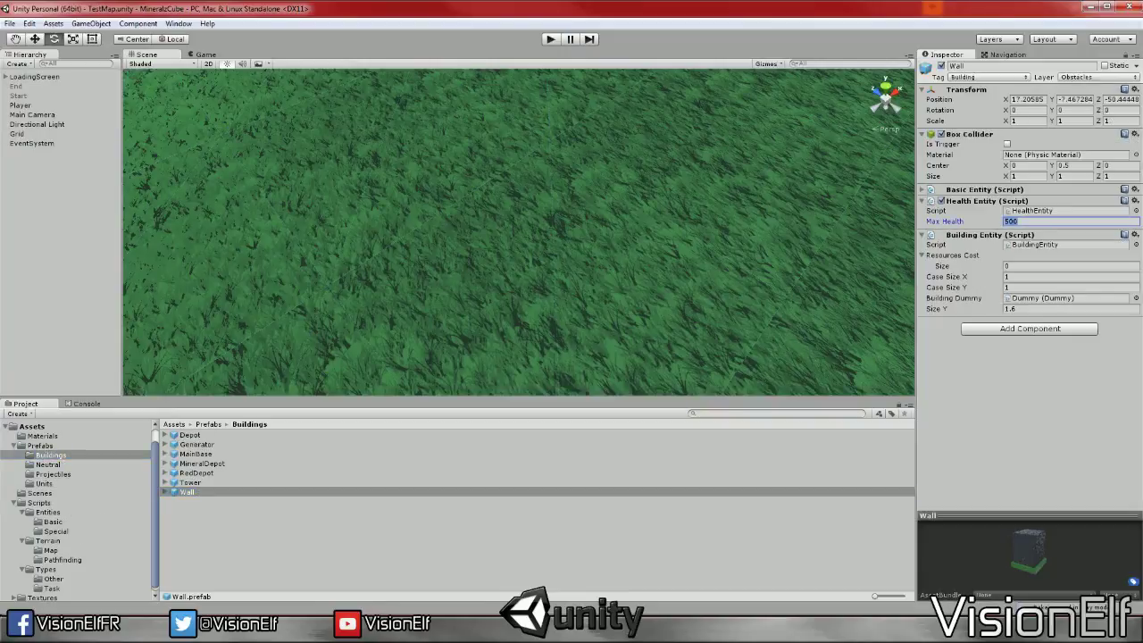
text(20)
click(549, 39)
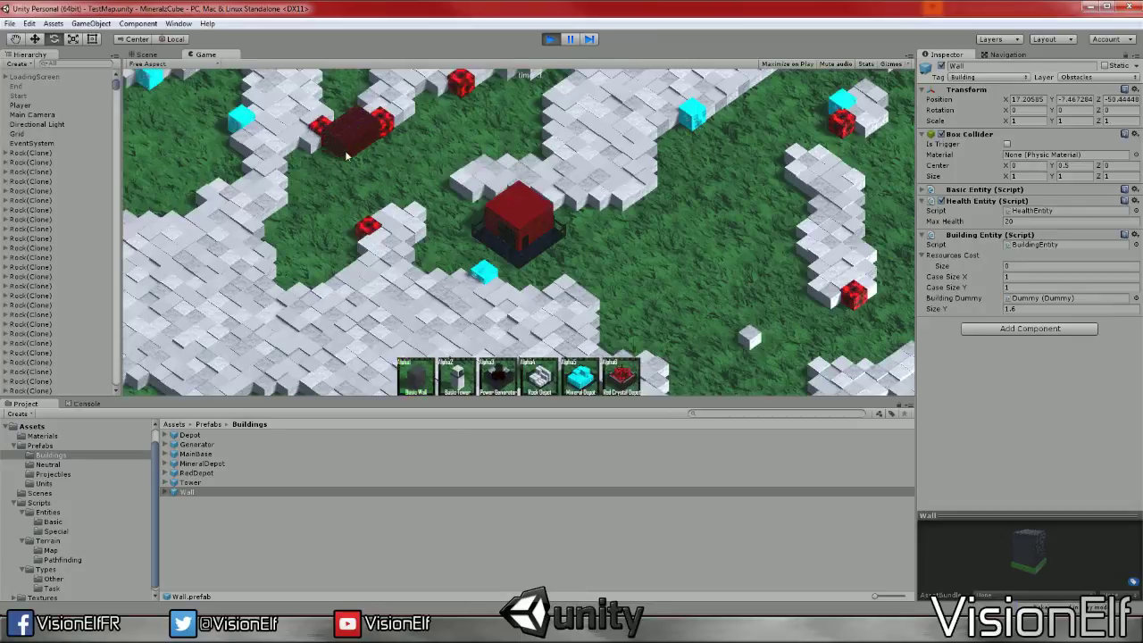
Drag two rows of Basic Walls near the enemies and briefly show the F1 stats overlay
mouse_move(346, 156)
mouse_down()
mouse_move(443, 132)
mouse_move(426, 106)
mouse_up()
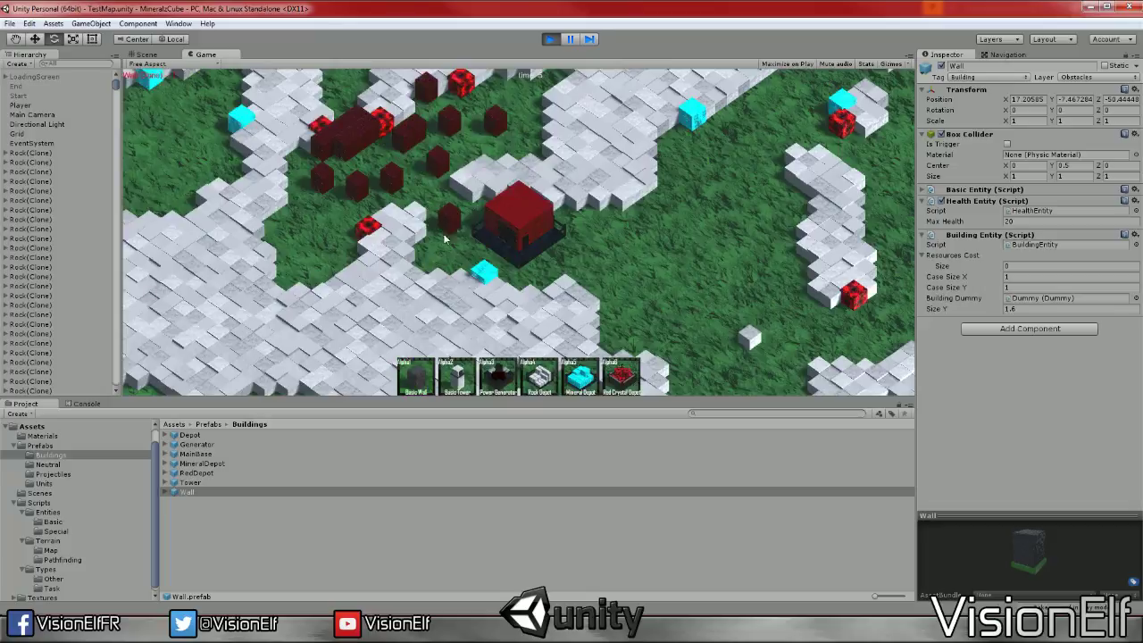
drag(440, 161, 335, 230)
key(w)
key(a)
key(s)
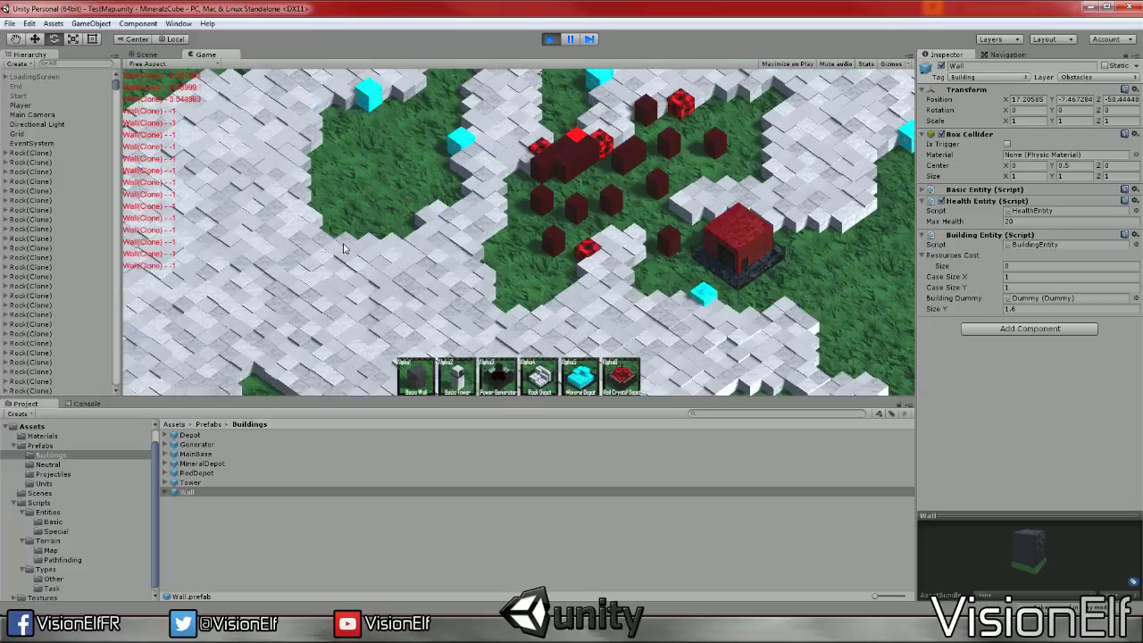
key(w)
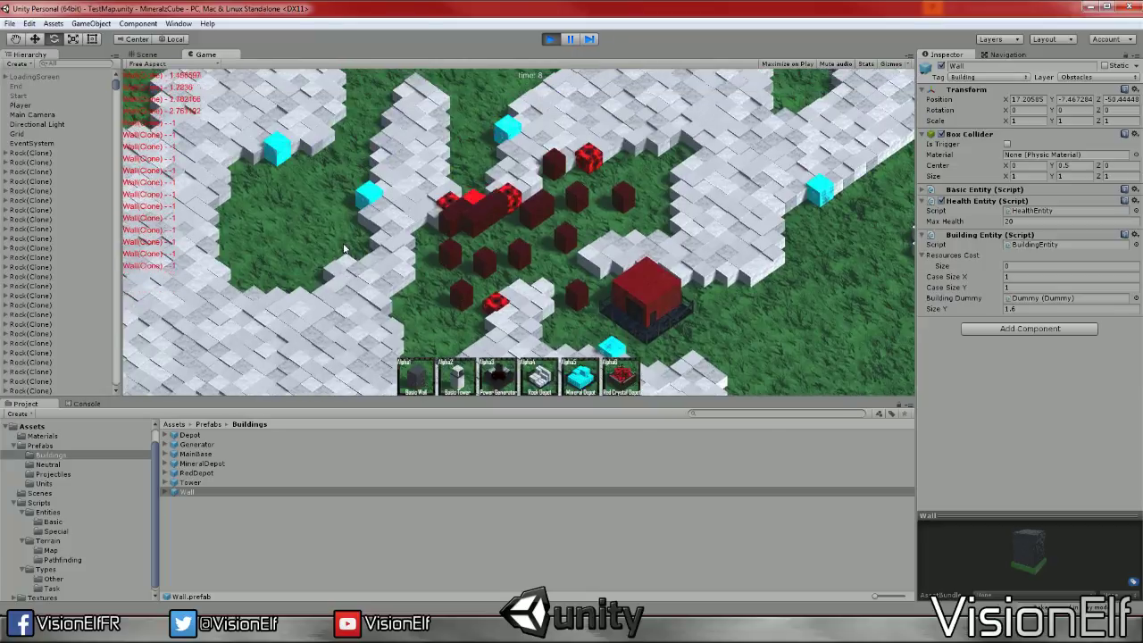
key(F1)
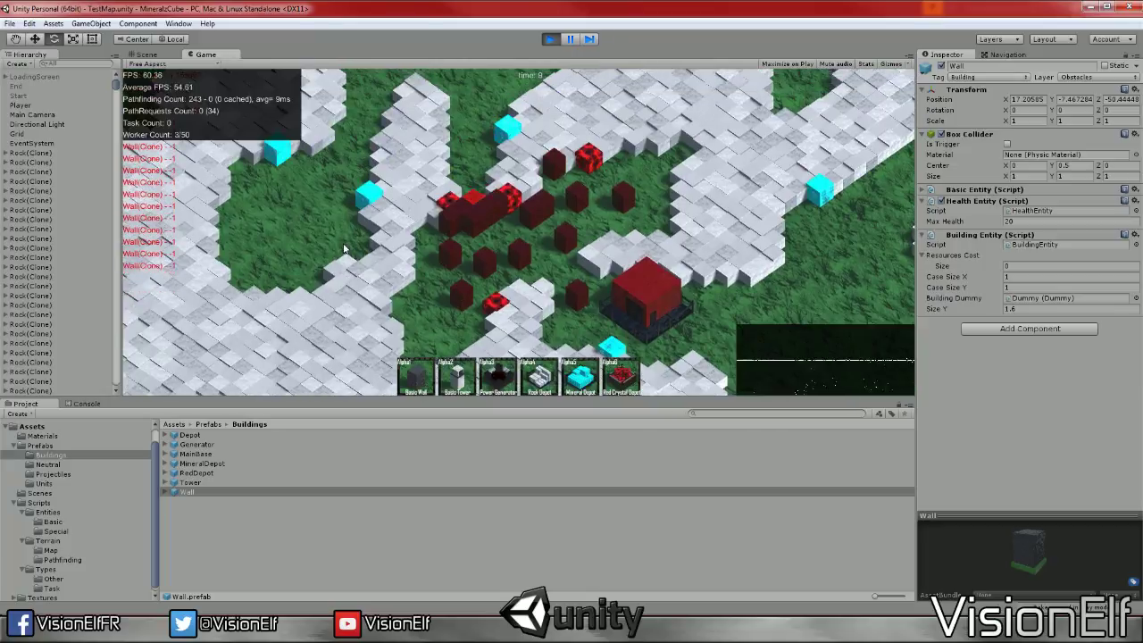
key(w)
key(s)
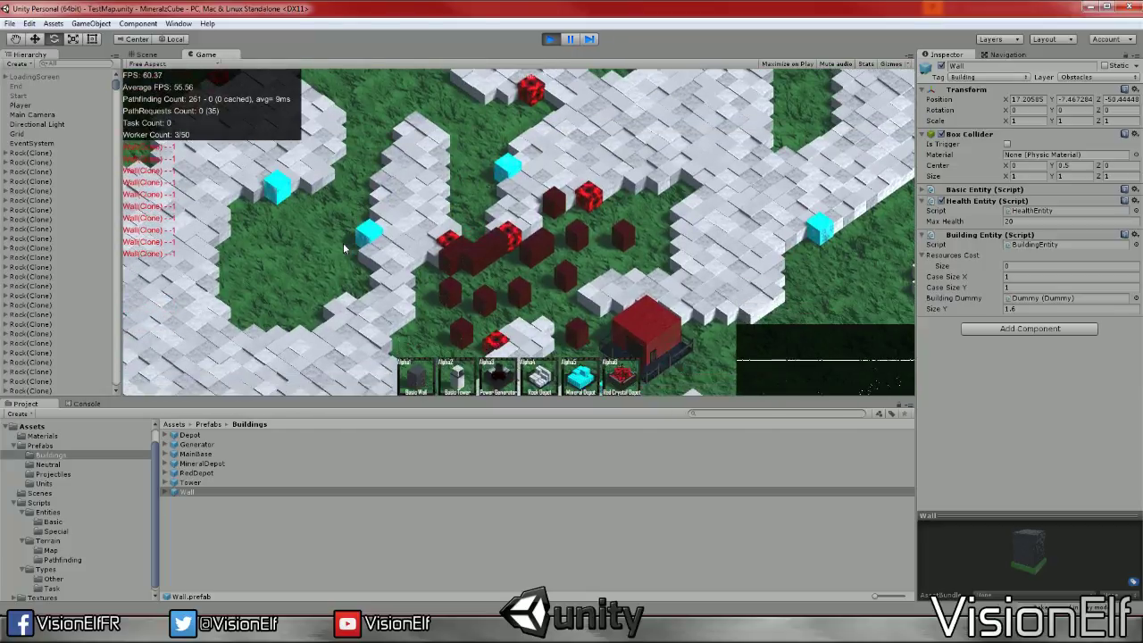
key(F1)
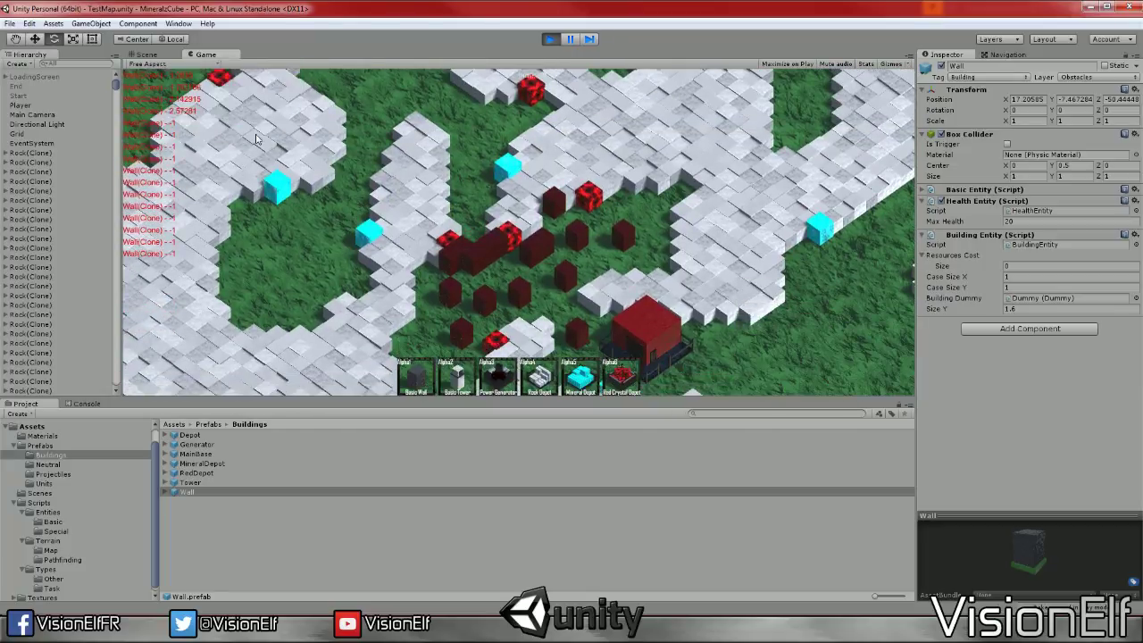
Pause the game and select the enemy cube beside the main base in the Scene view
click(583, 41)
click(146, 53)
scroll(551, 306, up, 4)
scroll(552, 259, up, 3)
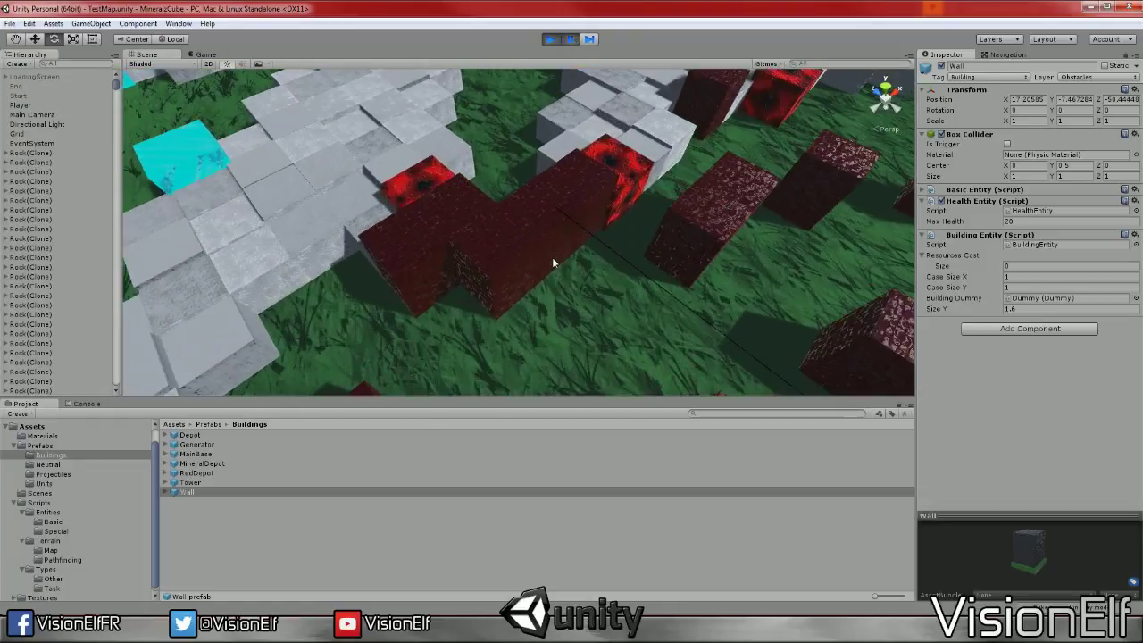
click(582, 301)
mouse_move(582, 300)
alt+mouse_down()
mouse_move(764, 331)
mouse_move(647, 311)
alt+mouse_up()
click(599, 243)
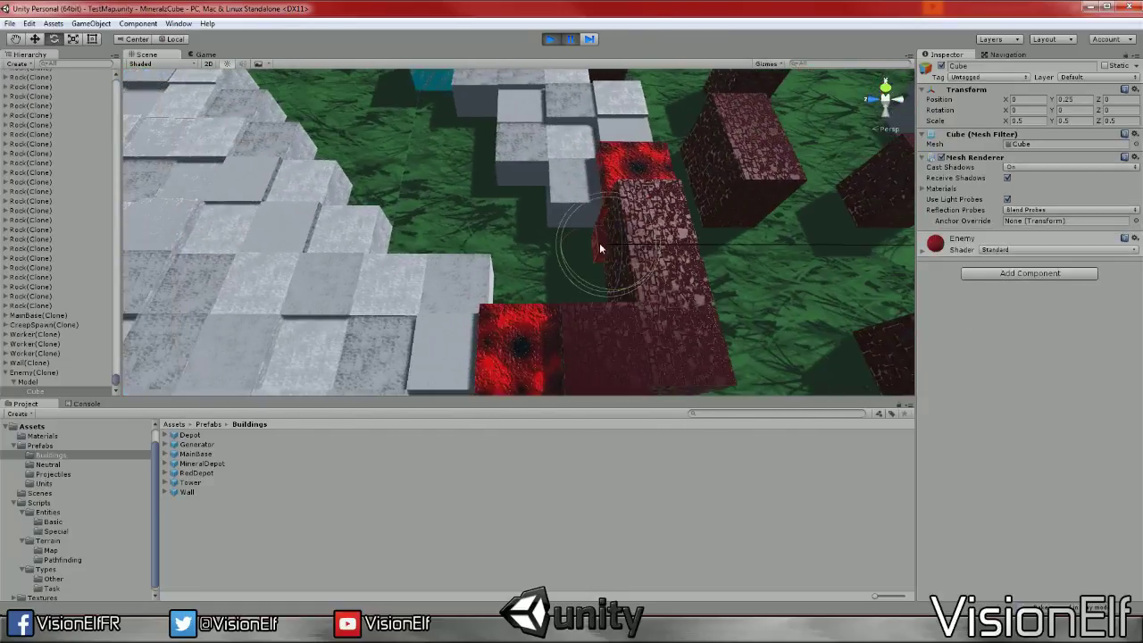
alt+drag(599, 243, 600, 261)
scroll(599, 256, down, 3)
scroll(599, 257, down, 3)
scroll(599, 257, down, 3)
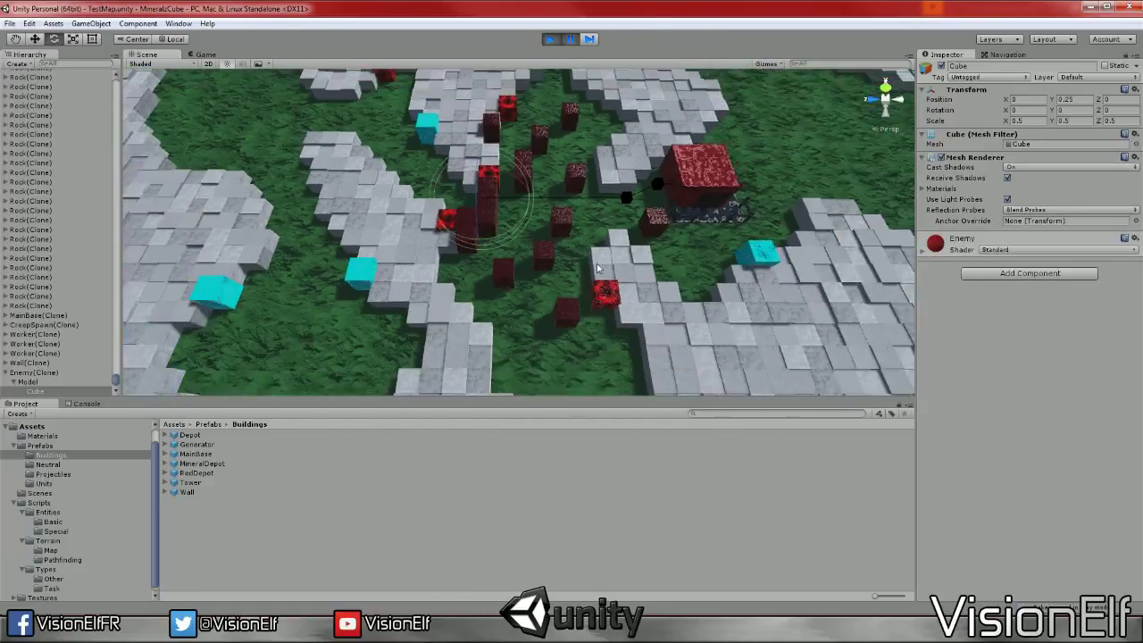
scroll(589, 277, down, 2)
scroll(576, 294, up, 3)
scroll(576, 287, up, 3)
scroll(575, 292, up, 3)
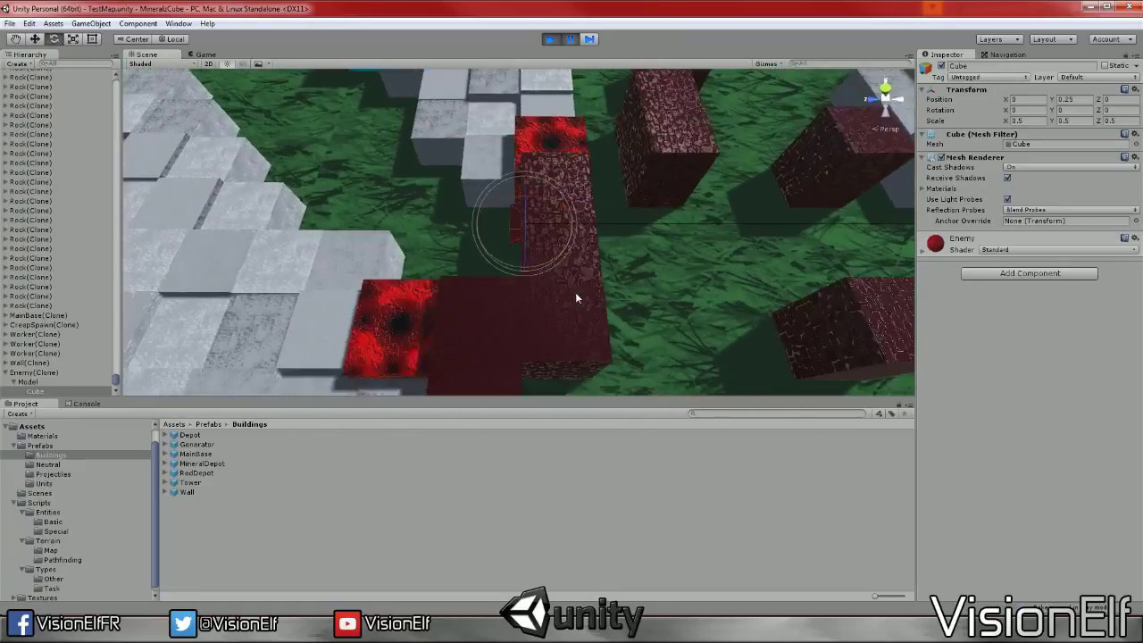
scroll(575, 292, up, 3)
Frame the enemy cube with F, comparing the close-up against the Game view
click(205, 54)
click(157, 56)
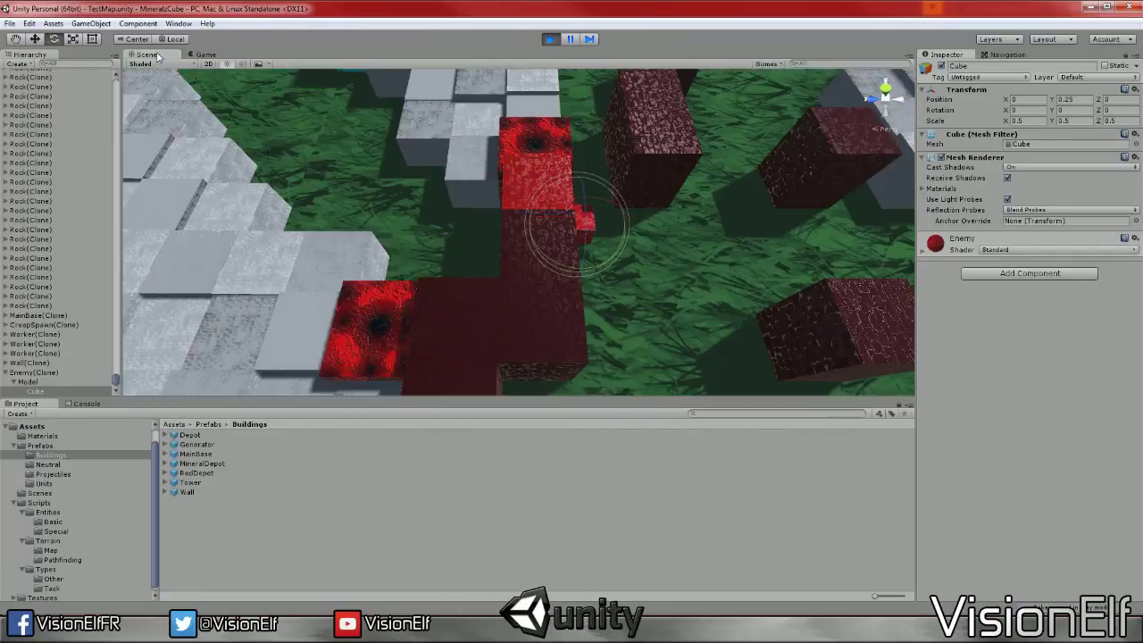
key(f)
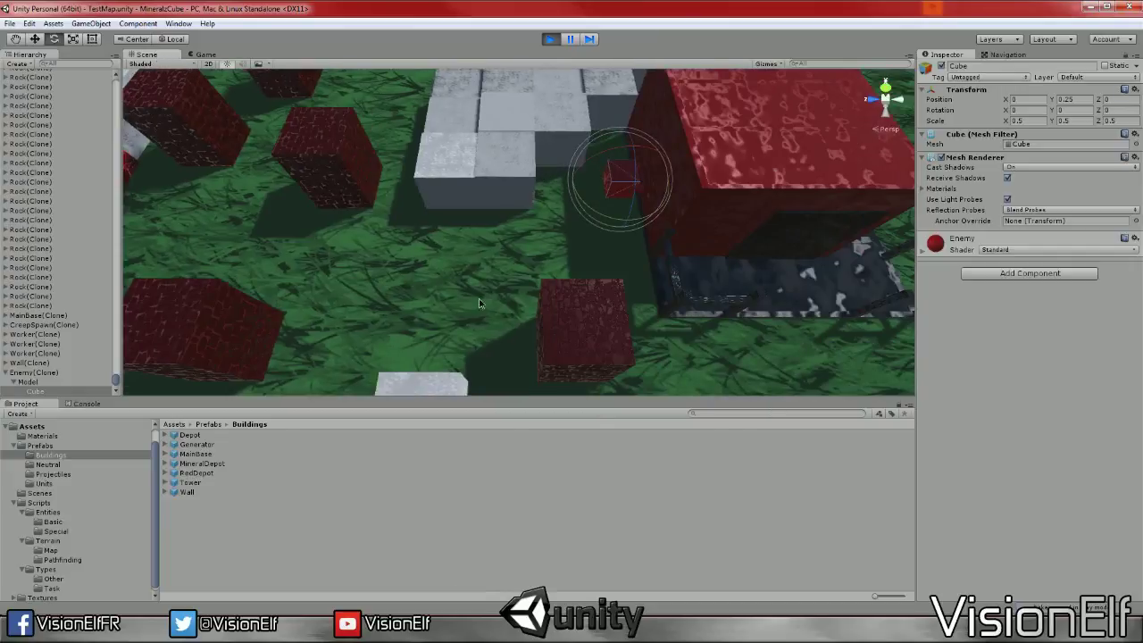
scroll(479, 304, down, 3)
scroll(482, 296, down, 3)
scroll(485, 290, down, 3)
scroll(487, 286, down, 2)
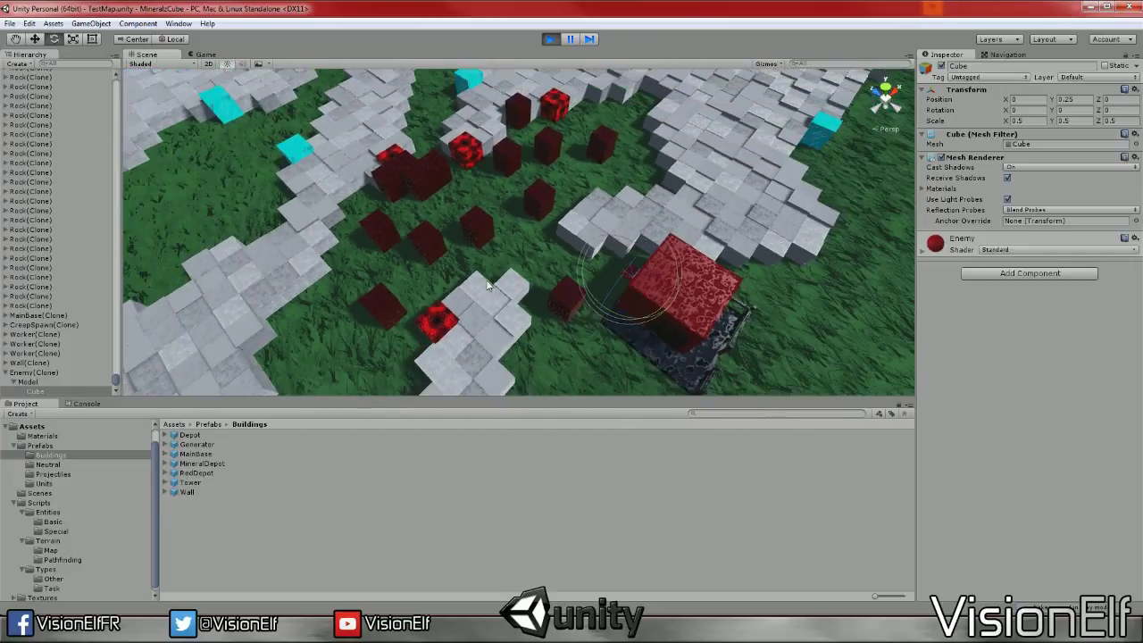
key(ctrl+2)
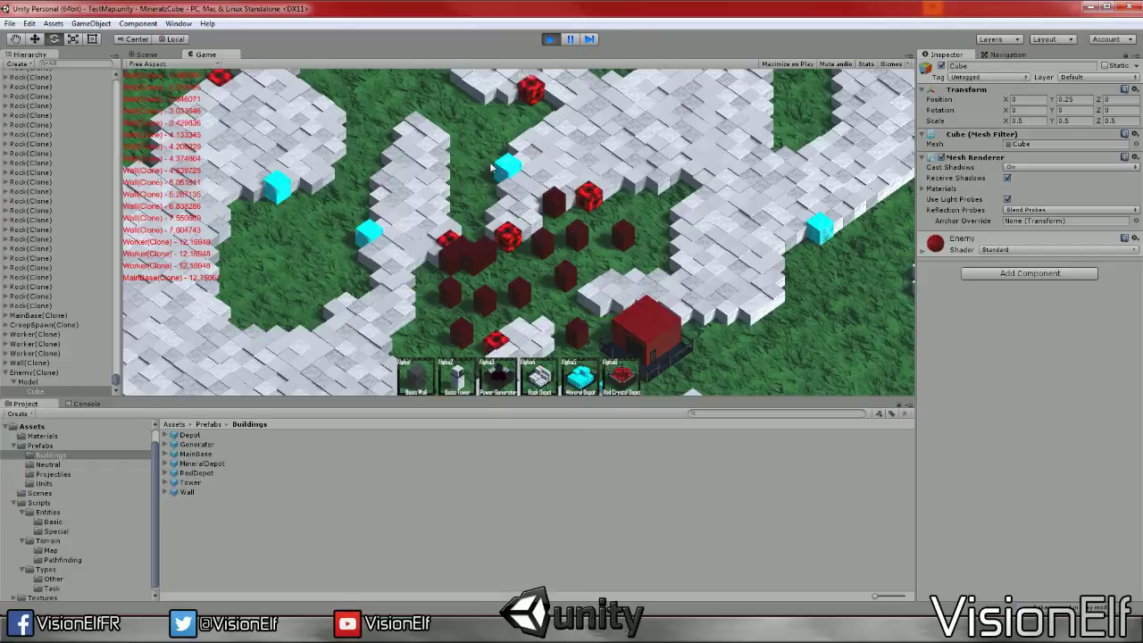
click(148, 54)
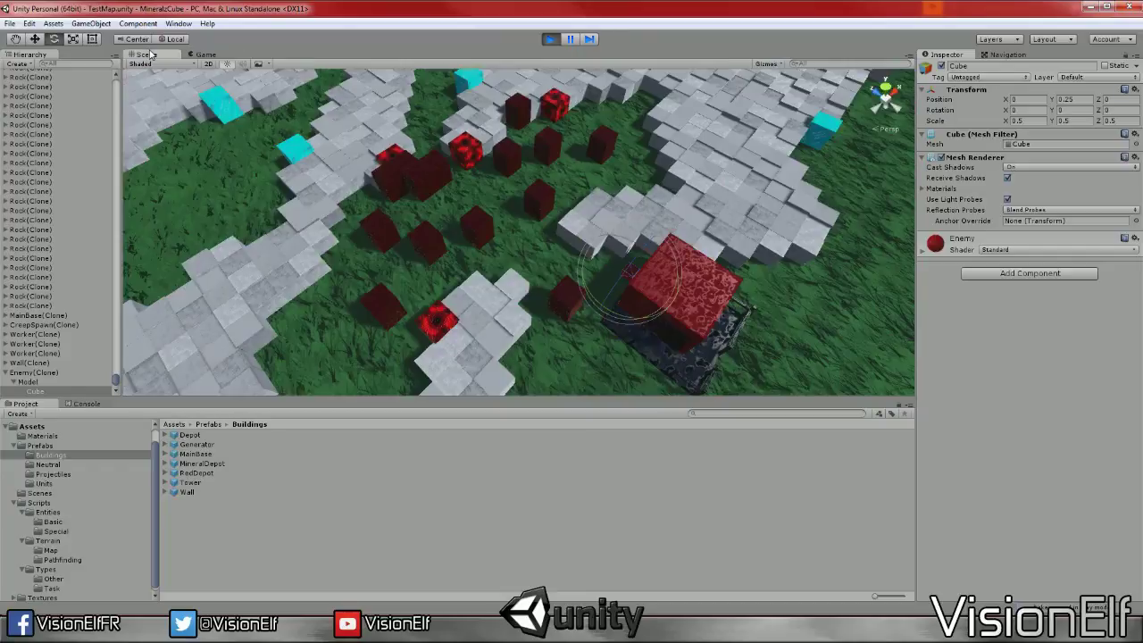
scroll(336, 239, up, 5)
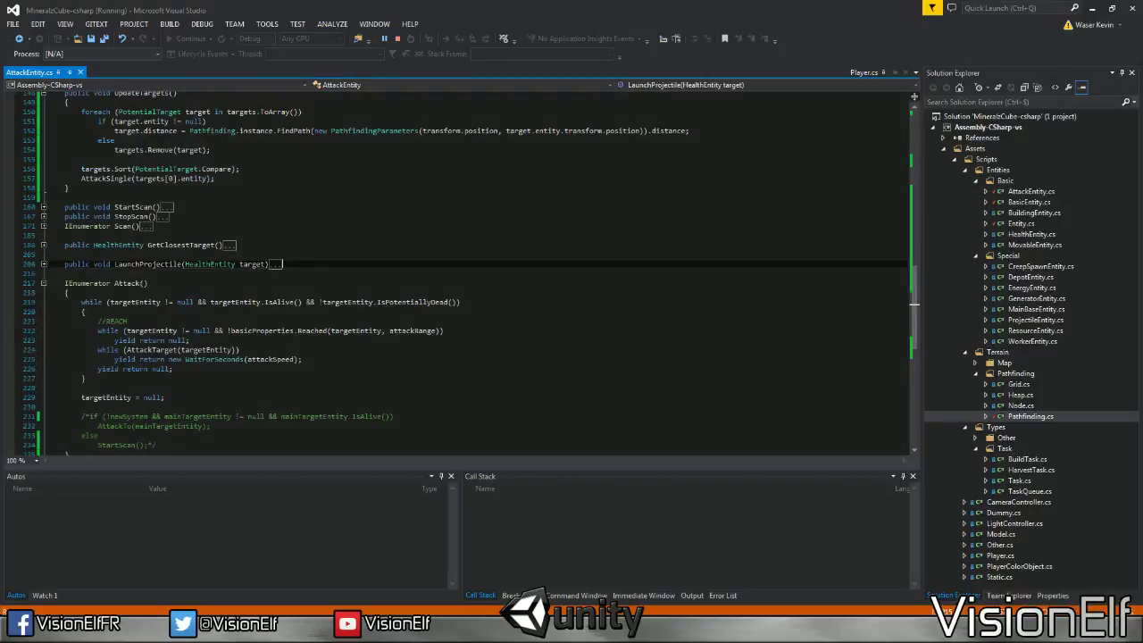
Collapse the Attack method and set a breakpoint on the AttackSingle line
click(83, 378)
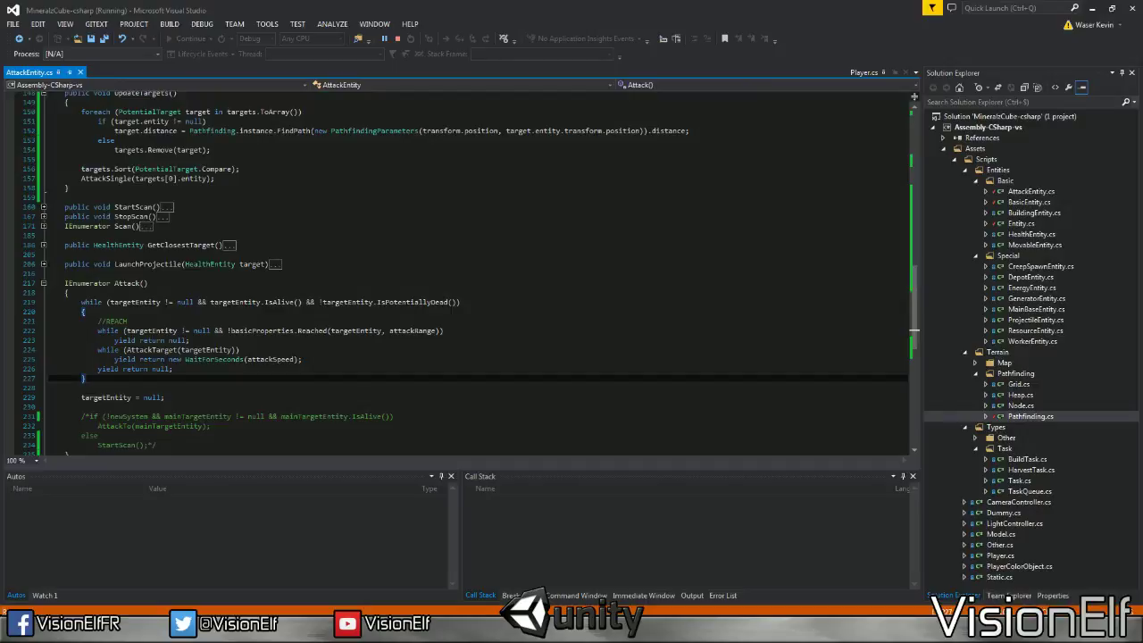
mouse_move(206, 359)
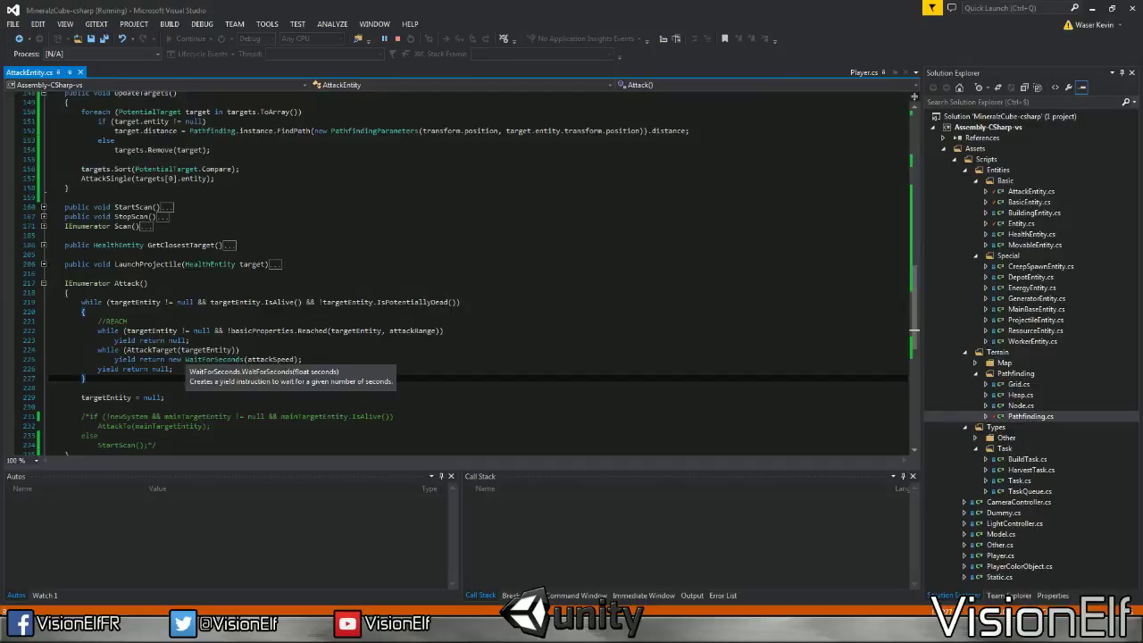
click(41, 284)
scroll(42, 288, up, 2)
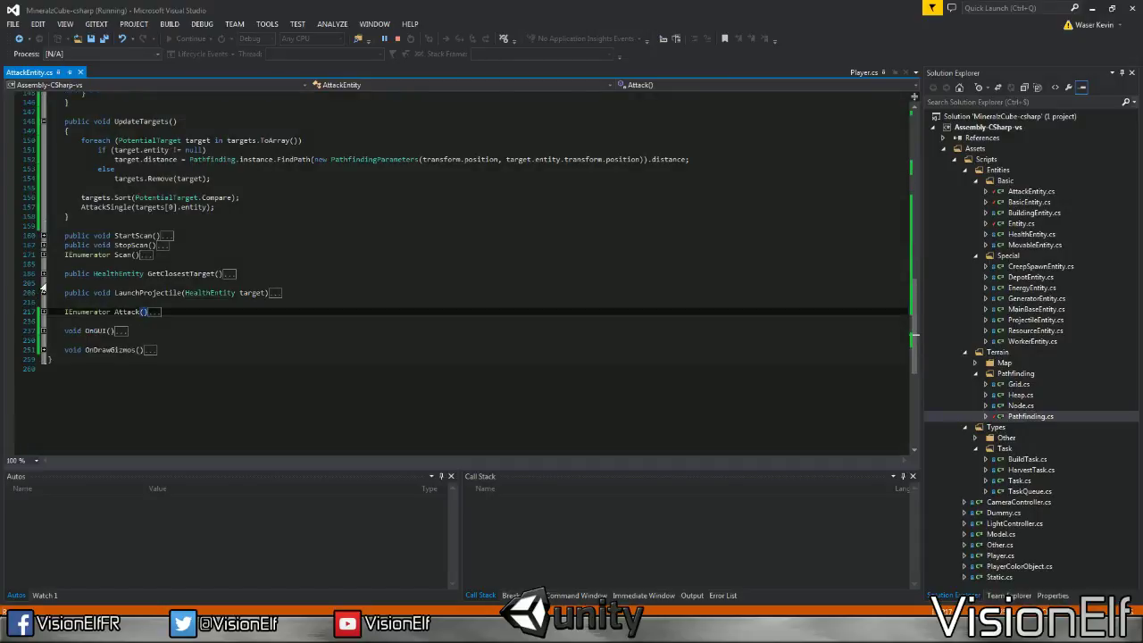
scroll(42, 286, up, 2)
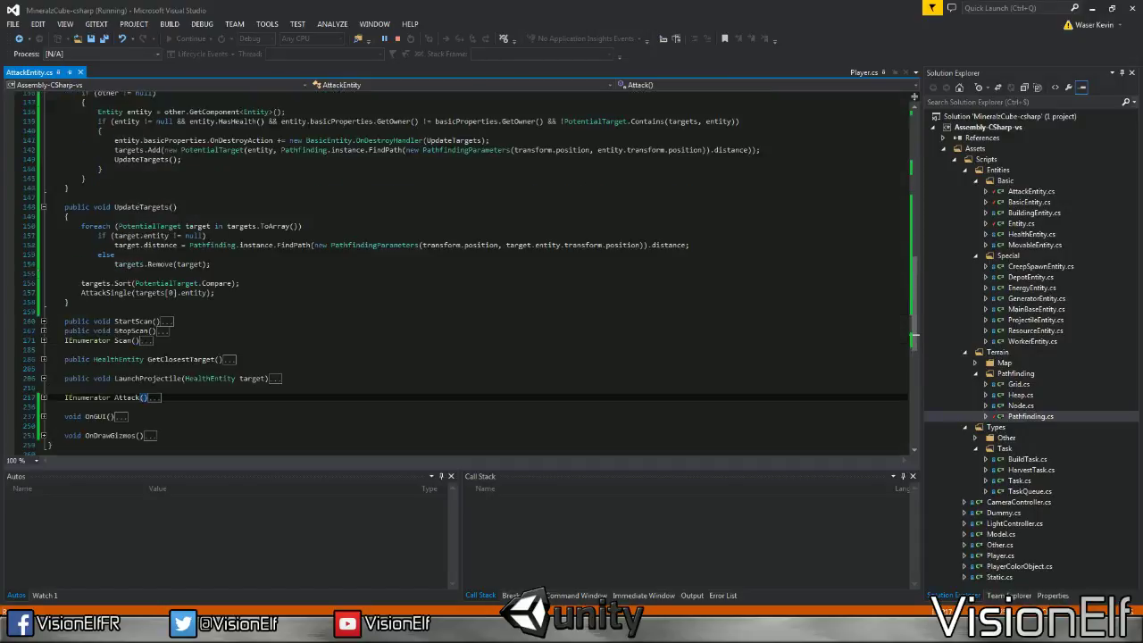
click(81, 293)
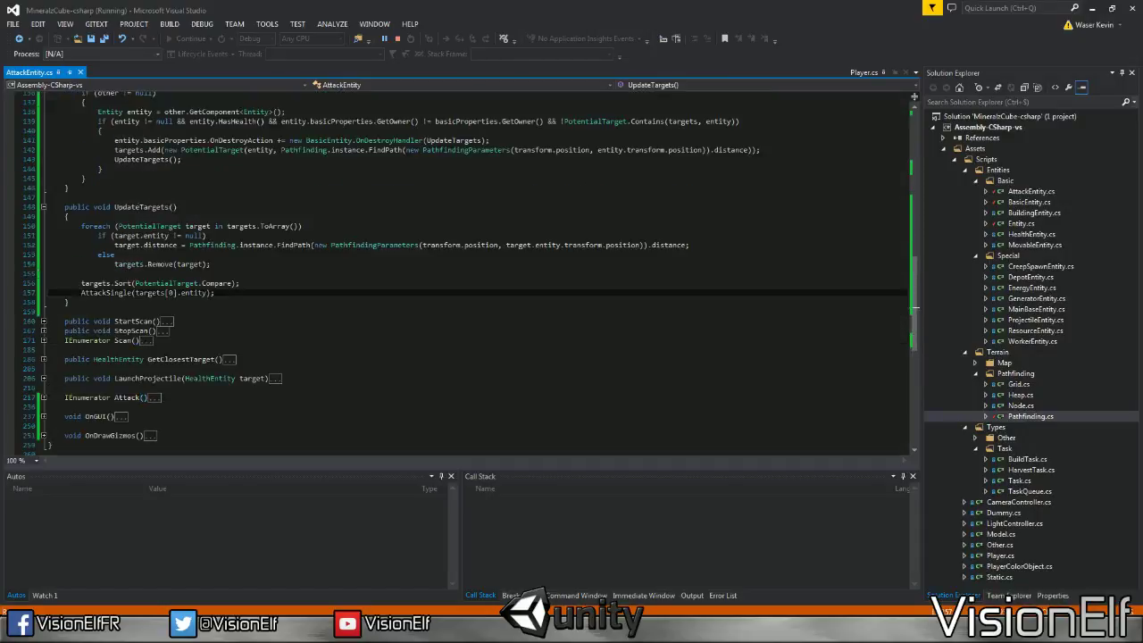
click(10, 293)
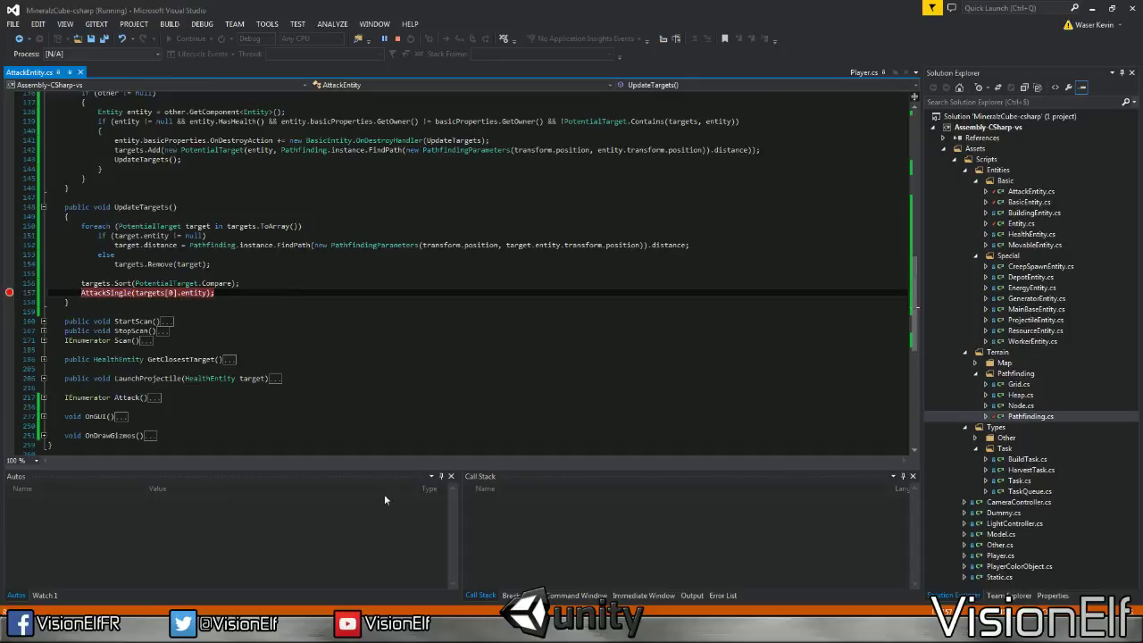
Check the playtest in Unity's Game view, then remove the AttackSingle breakpoint
key(alt+Tab)
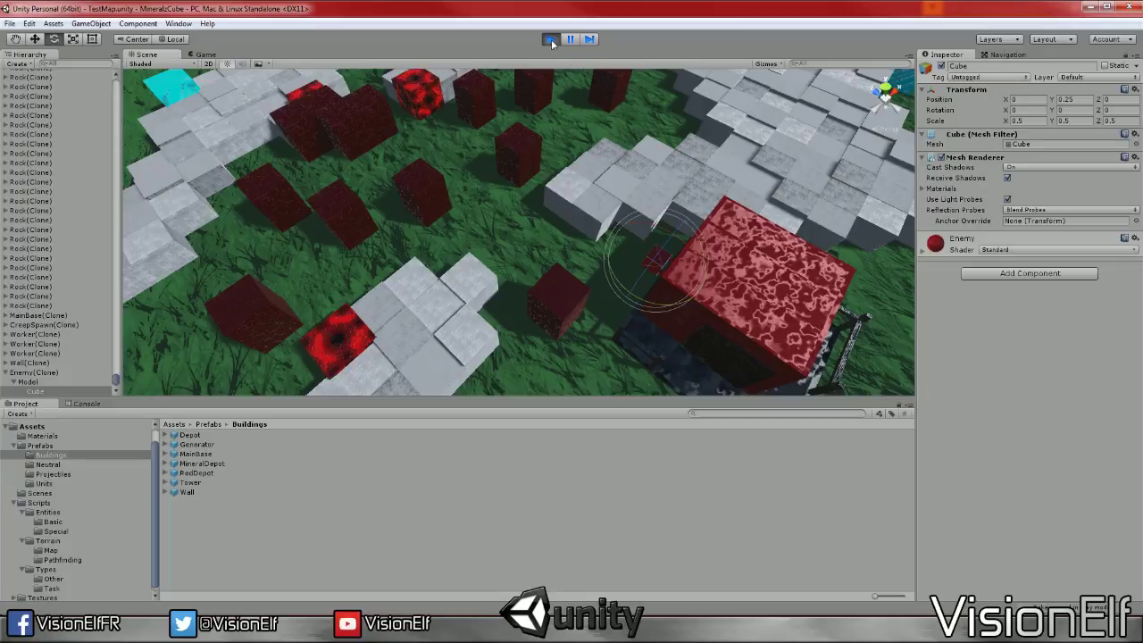
click(206, 54)
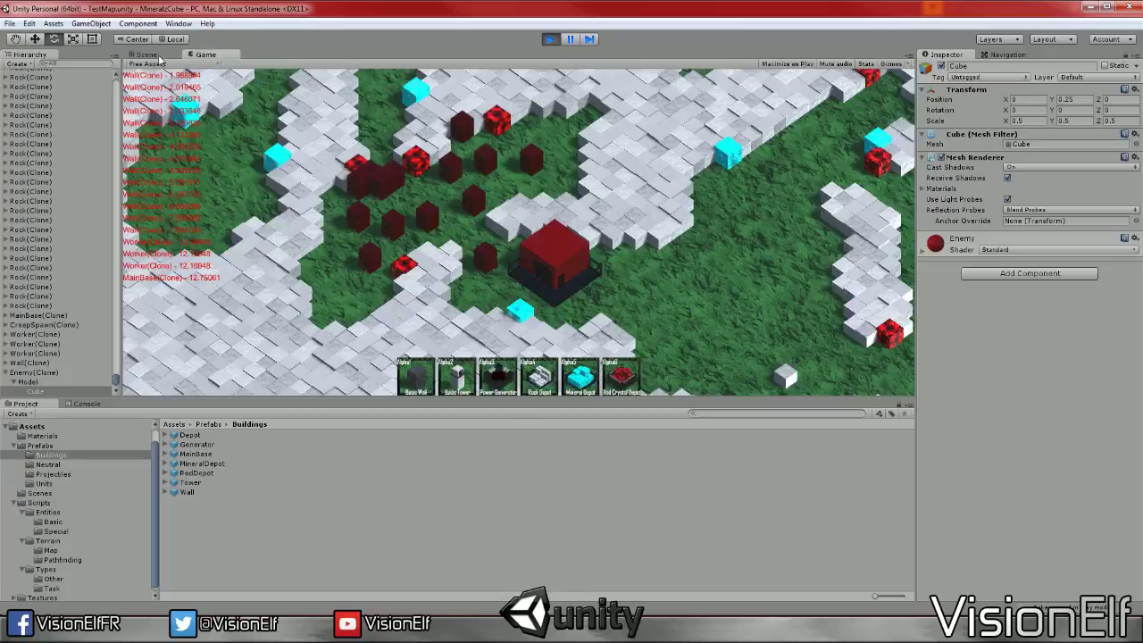
key(alt+Tab)
click(8, 296)
Expand the Attack coroutine and toggle breakpoints on lines 219–225 of its loop
scroll(25, 310, down, 3)
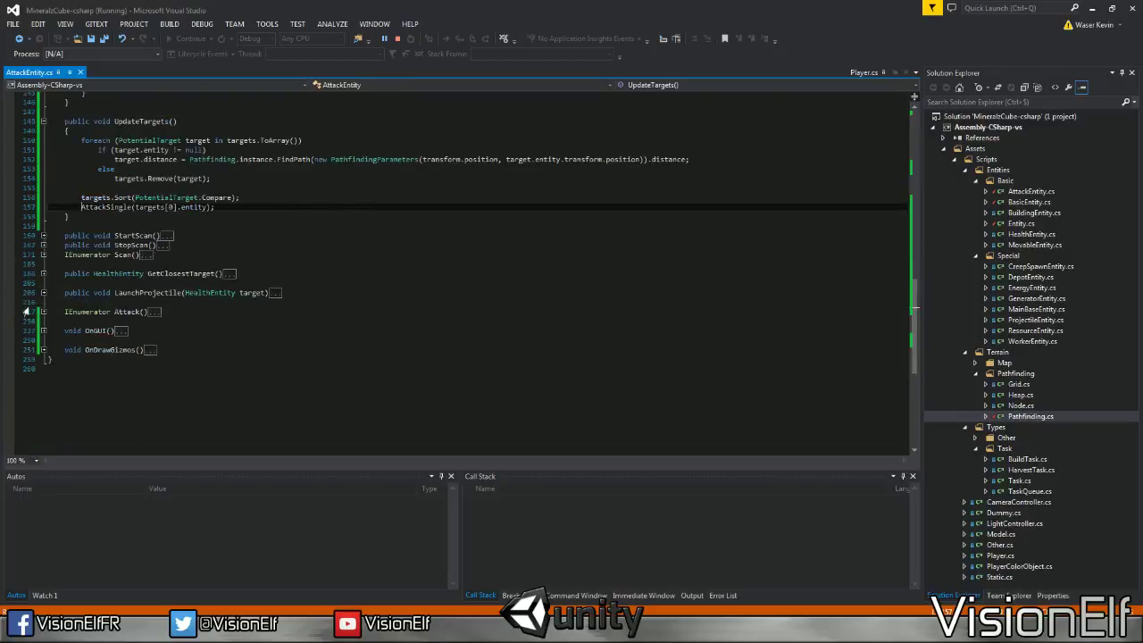
click(43, 311)
scroll(40, 312, down, 4)
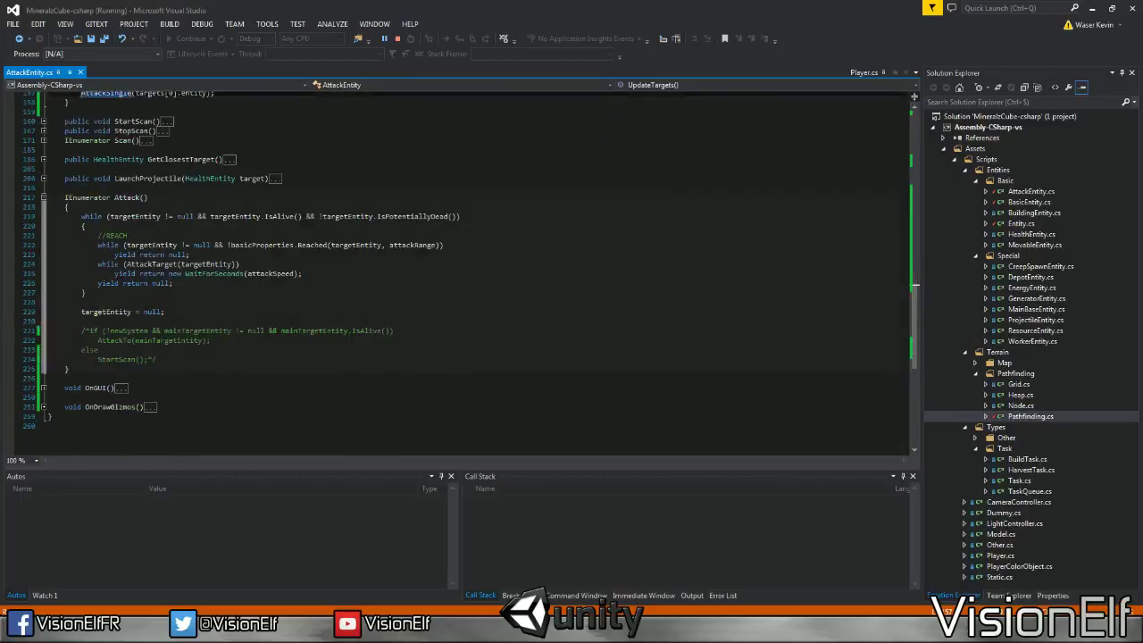
click(11, 216)
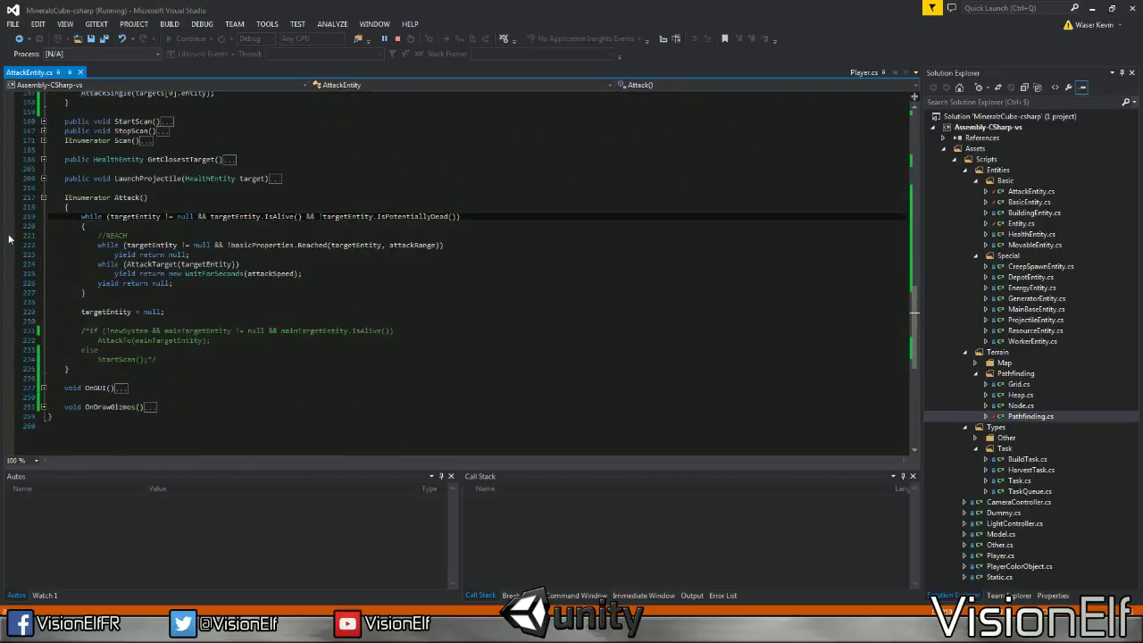
click(9, 245)
click(8, 274)
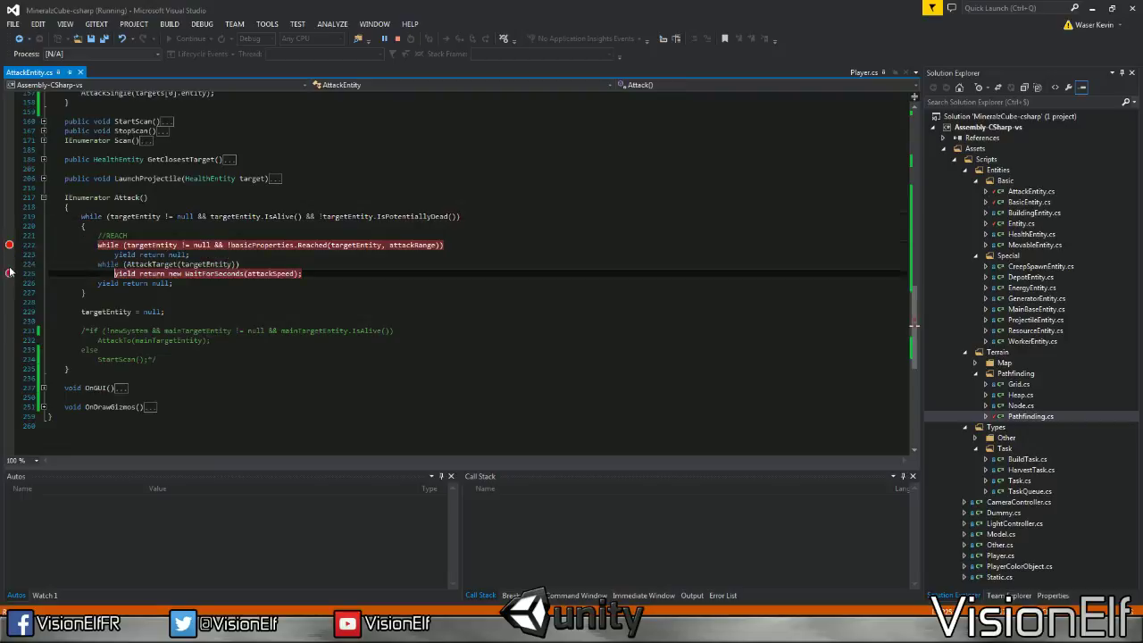
click(8, 265)
click(9, 264)
click(9, 274)
click(9, 244)
click(9, 264)
click(11, 264)
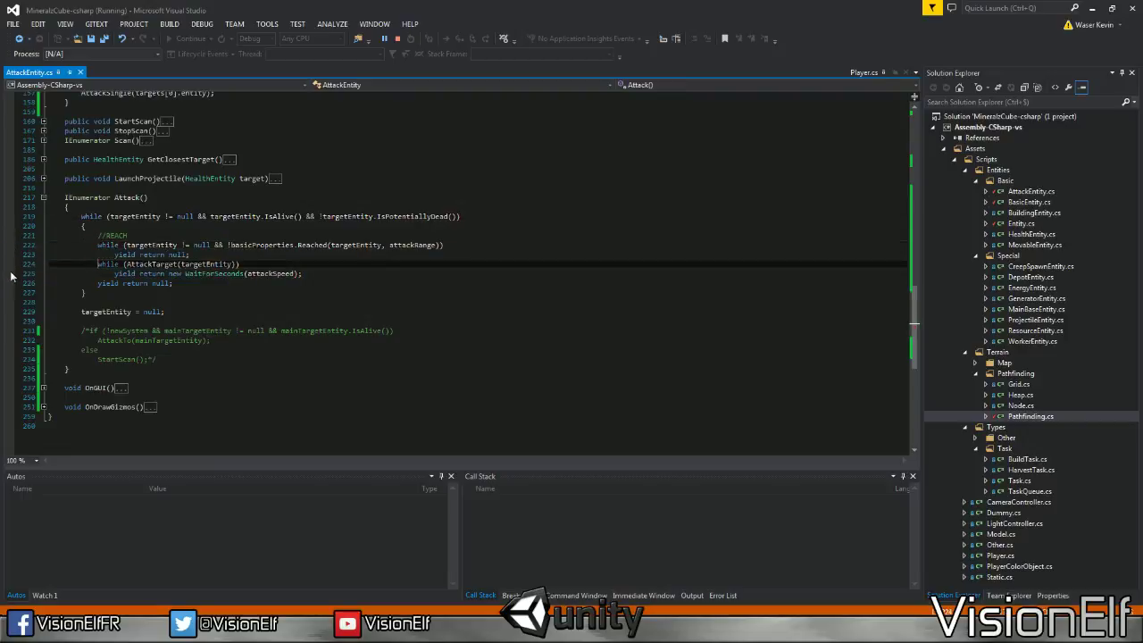
Collapse the Attack coroutine, PotentialTarget class, OnTriggerEnter and UpdateTargets bodies
scroll(13, 314, up, 2)
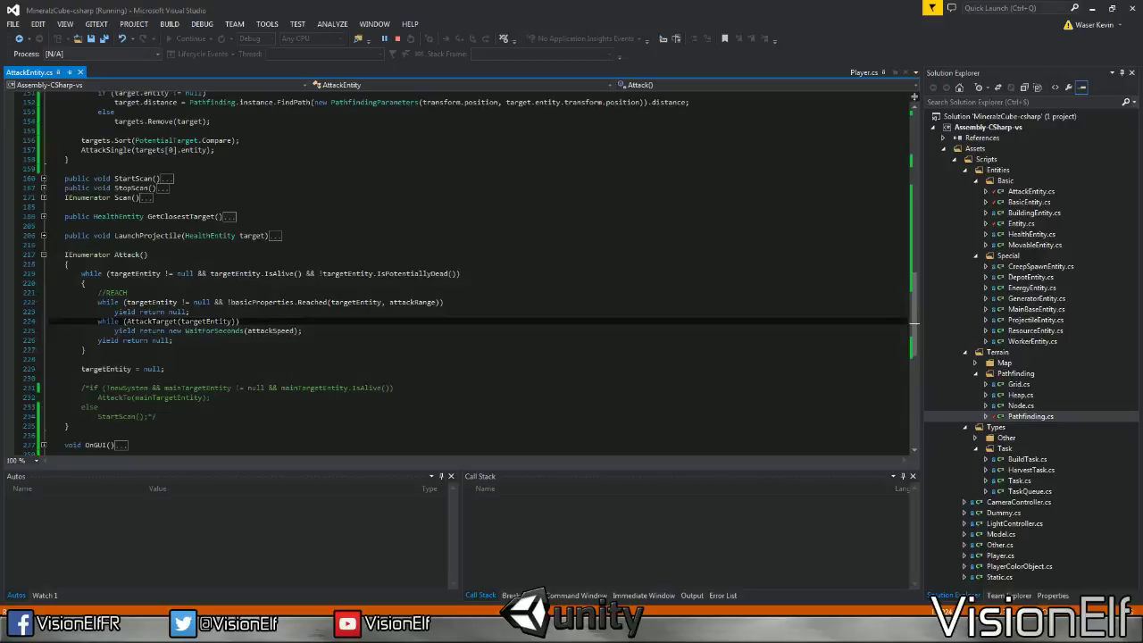
click(43, 254)
scroll(42, 263, up, 4)
scroll(41, 294, up, 2)
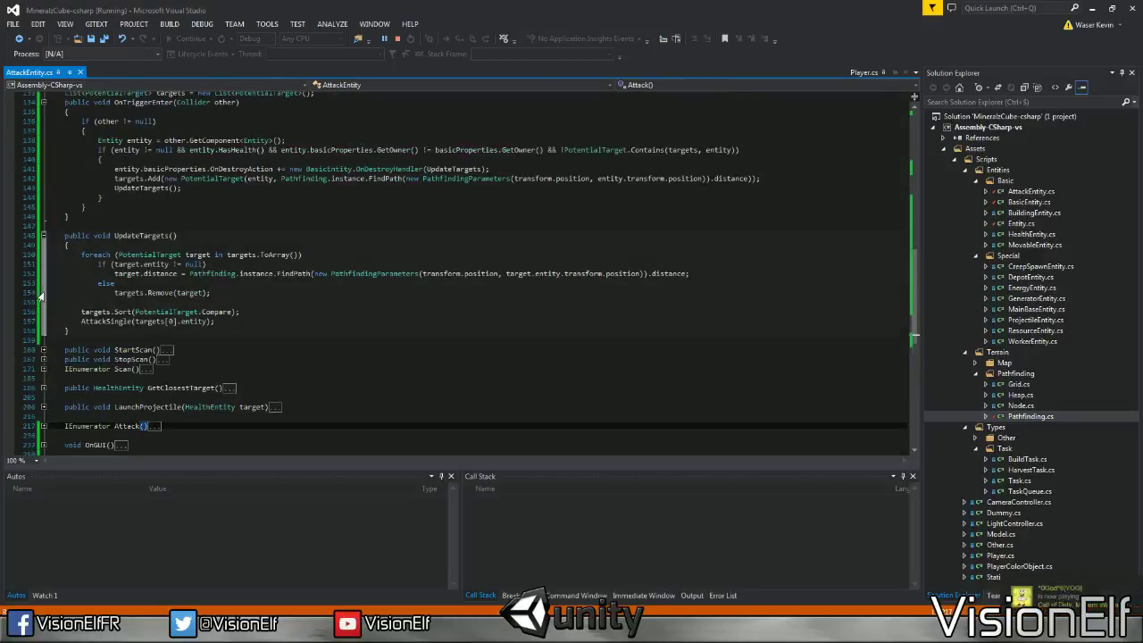
scroll(40, 241, up, 3)
scroll(40, 190, up, 3)
scroll(40, 190, up, 3)
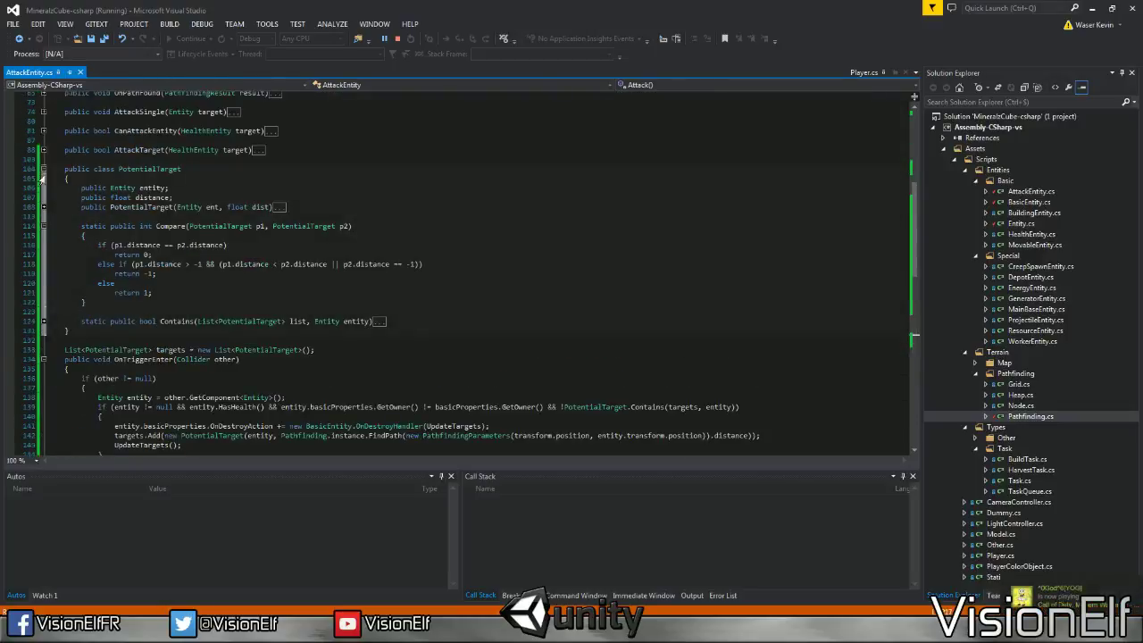
click(43, 169)
click(43, 198)
click(43, 216)
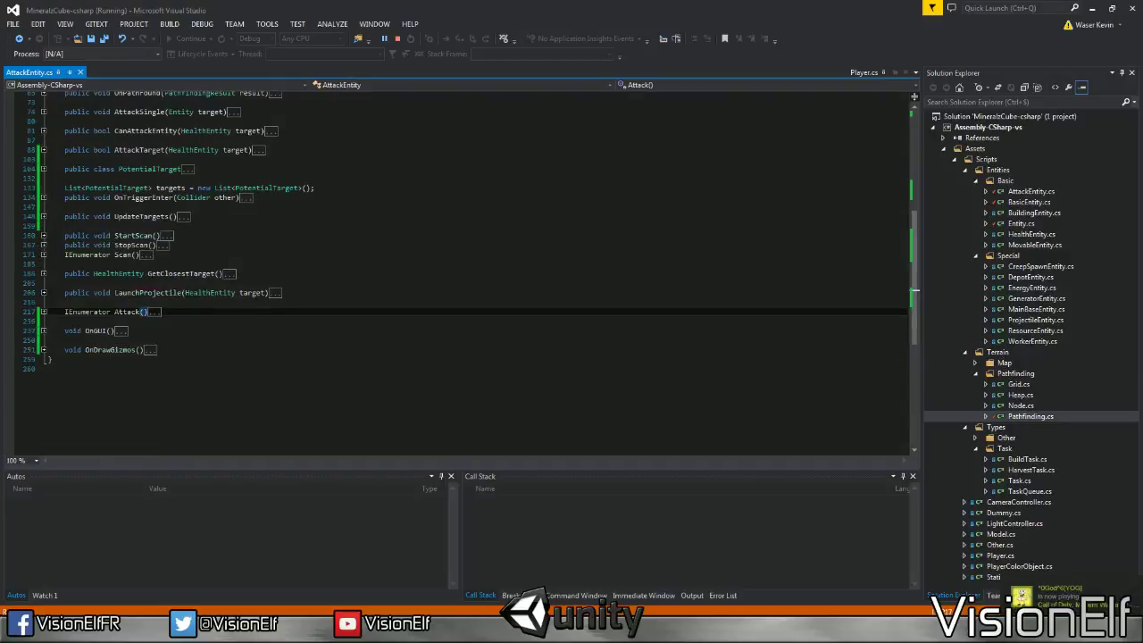
Try breakpoints in OnGUI and on line 242, pausing and unpausing the game in Unity
key(alt+Tab)
key(alt+Tab)
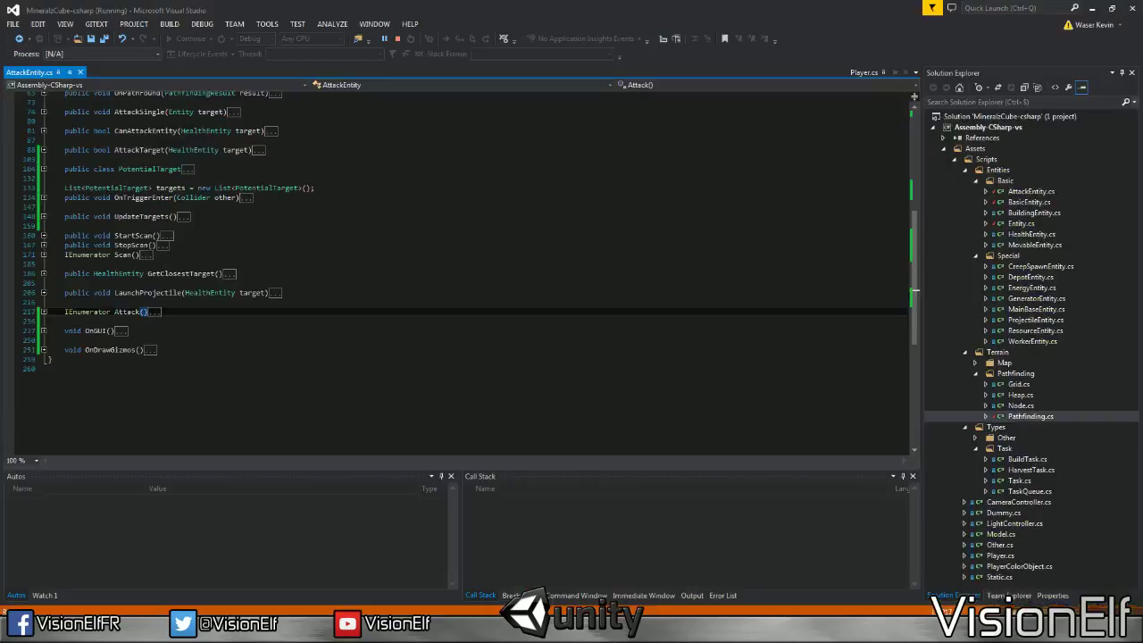
click(43, 330)
click(8, 359)
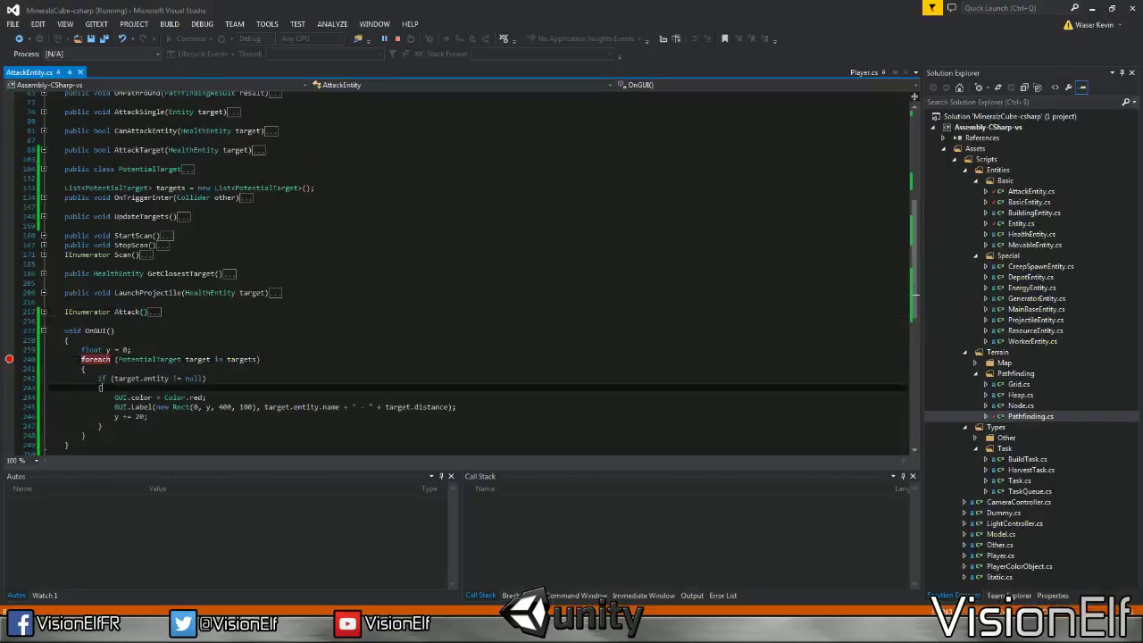
scroll(9, 359, down, 2)
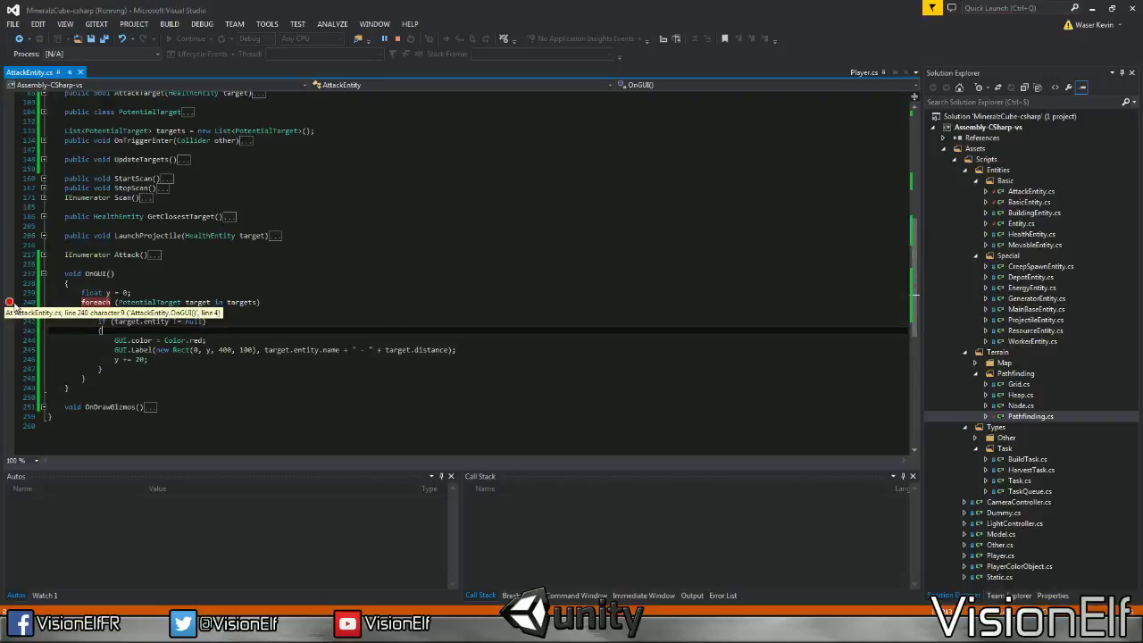
click(9, 302)
key(alt+Tab)
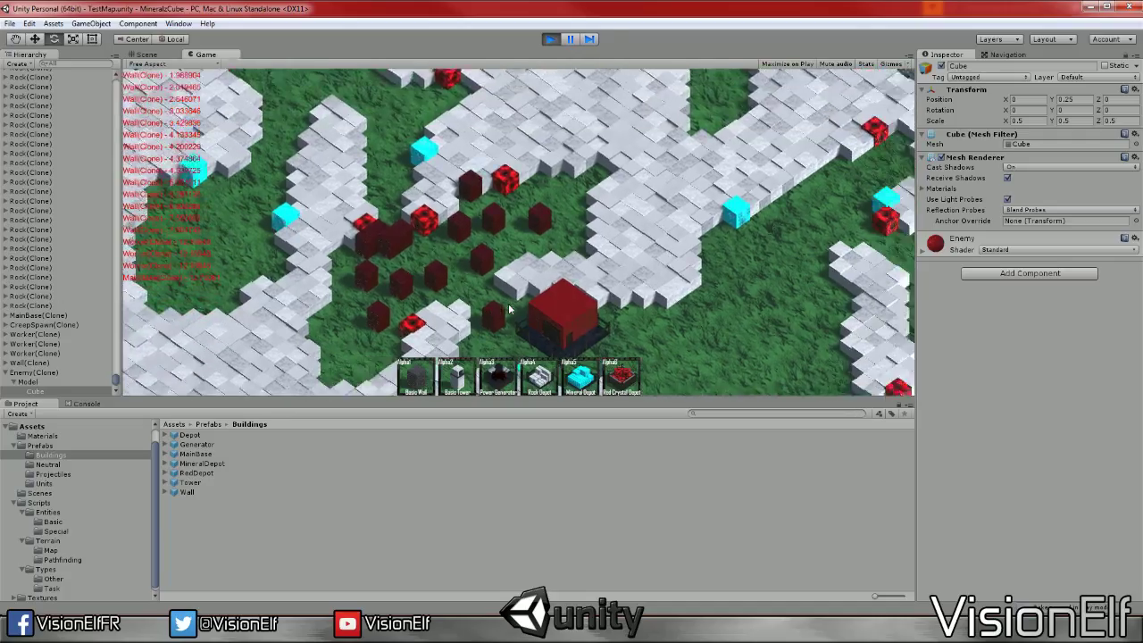
click(570, 40)
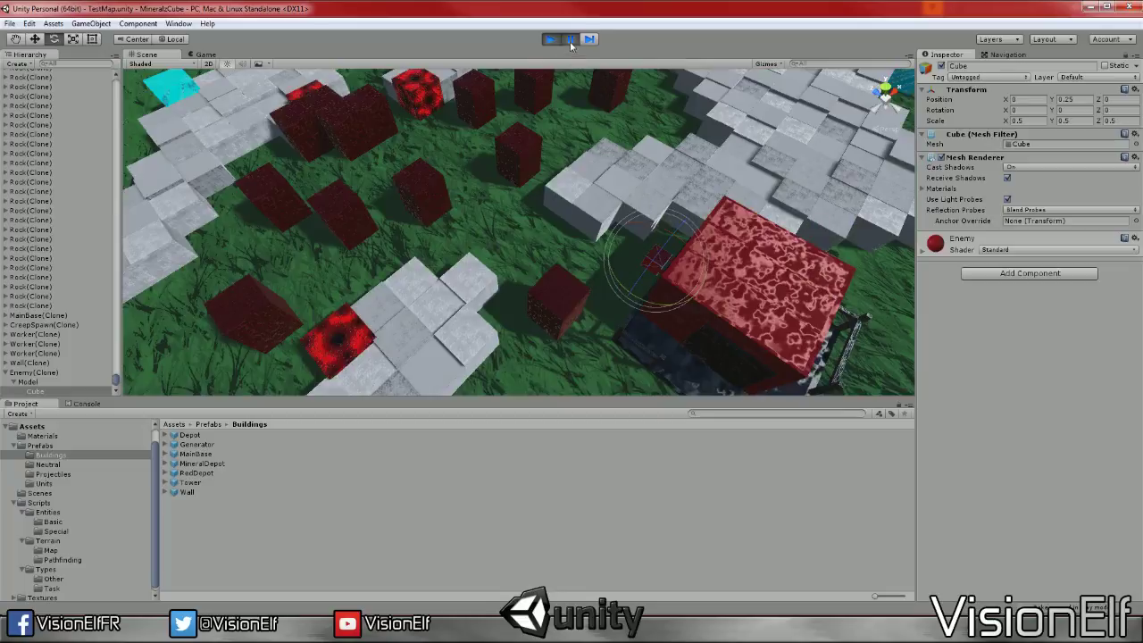
click(569, 40)
key(alt+Tab)
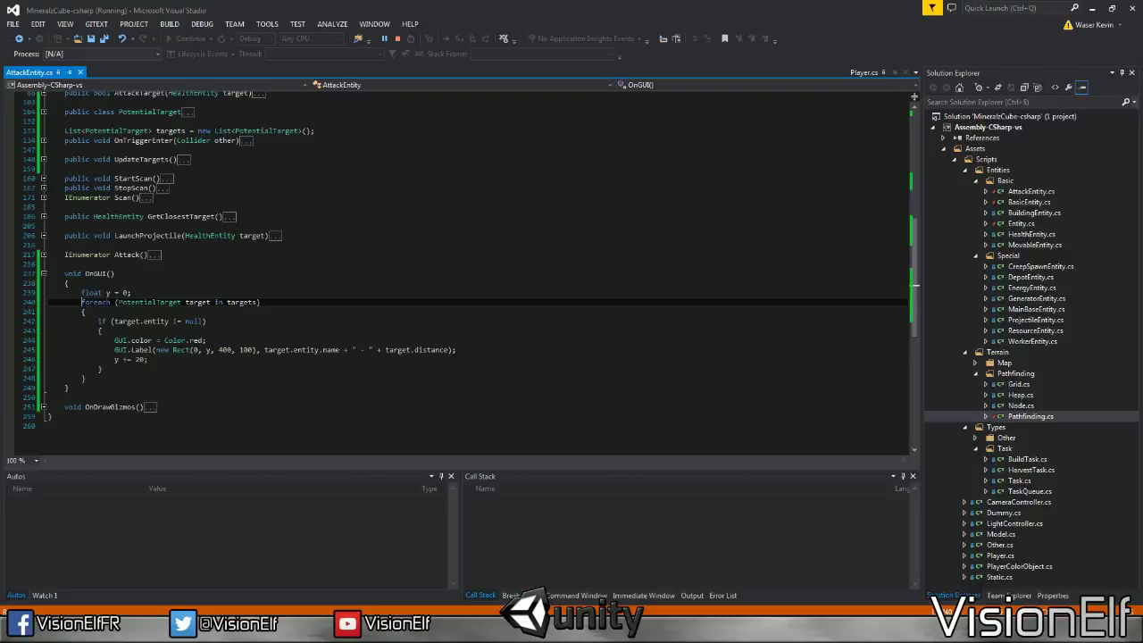
click(9, 321)
click(9, 320)
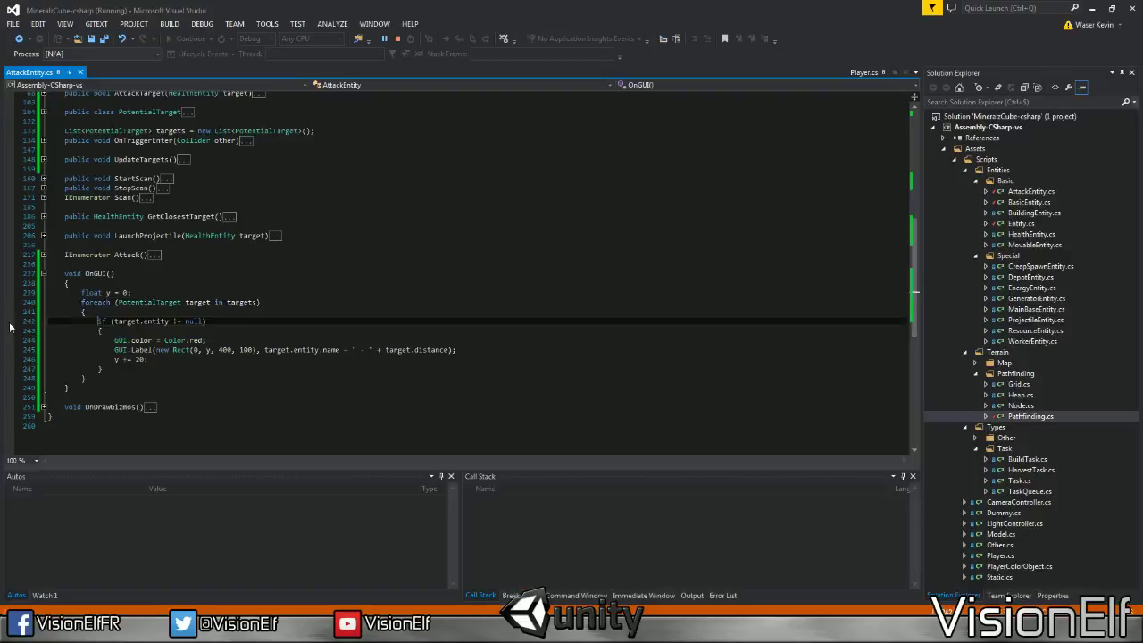
Stop debugging and bring up Attach Unity Debugger's instance list
click(201, 24)
click(234, 105)
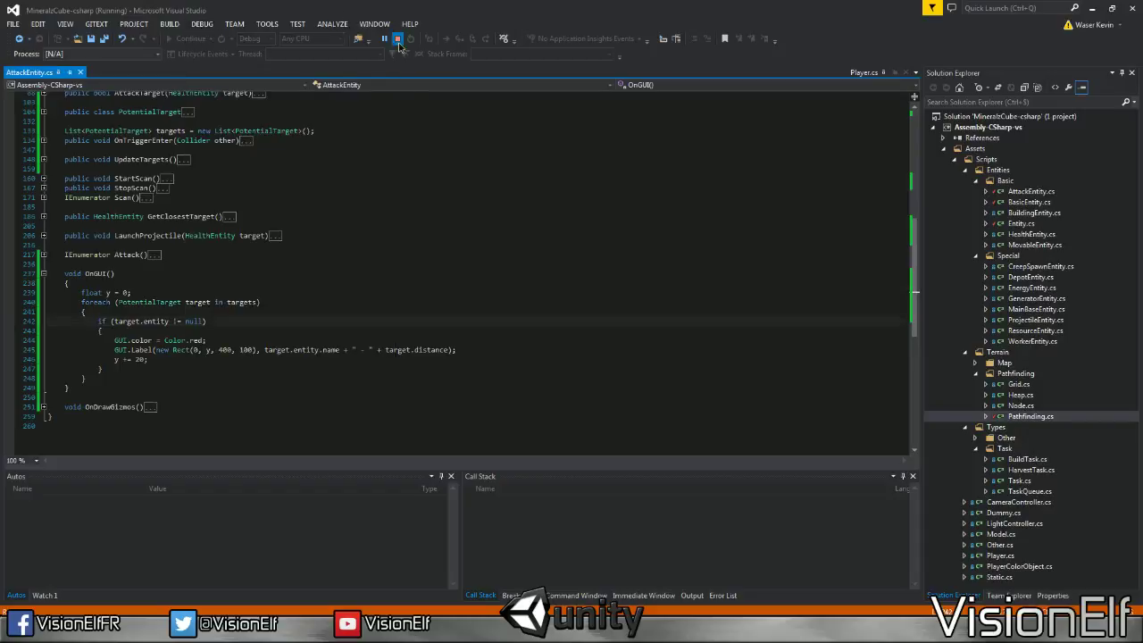
click(200, 24)
click(232, 92)
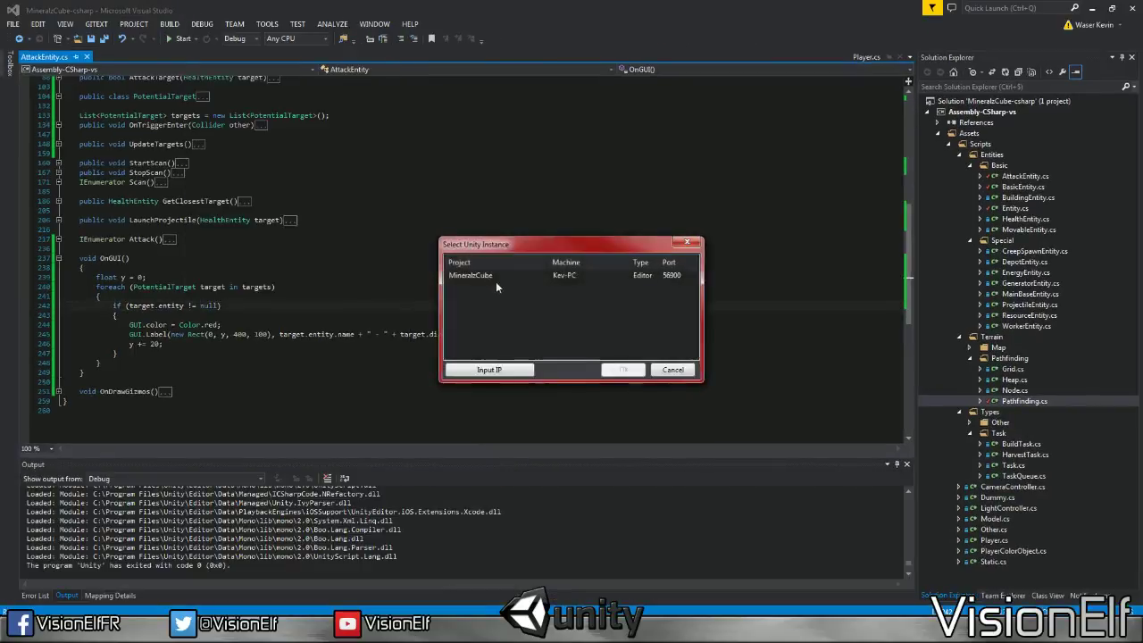
Attach to the MineralzCube Unity editor and set a breakpoint on Attack's while-condition line 219
double_click(495, 278)
click(10, 304)
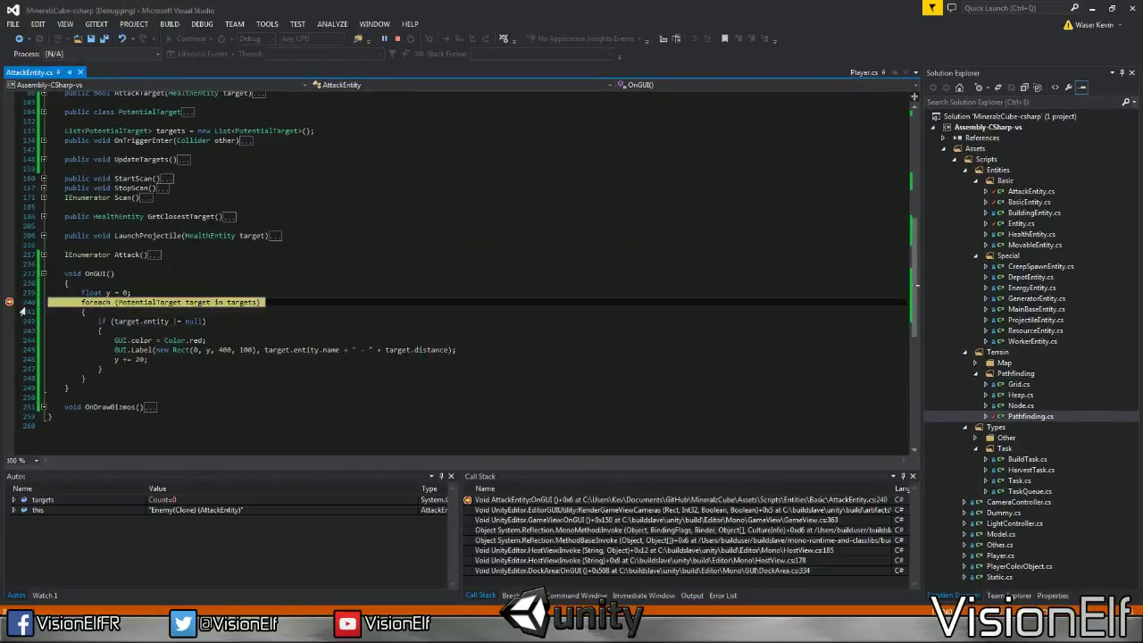
click(10, 302)
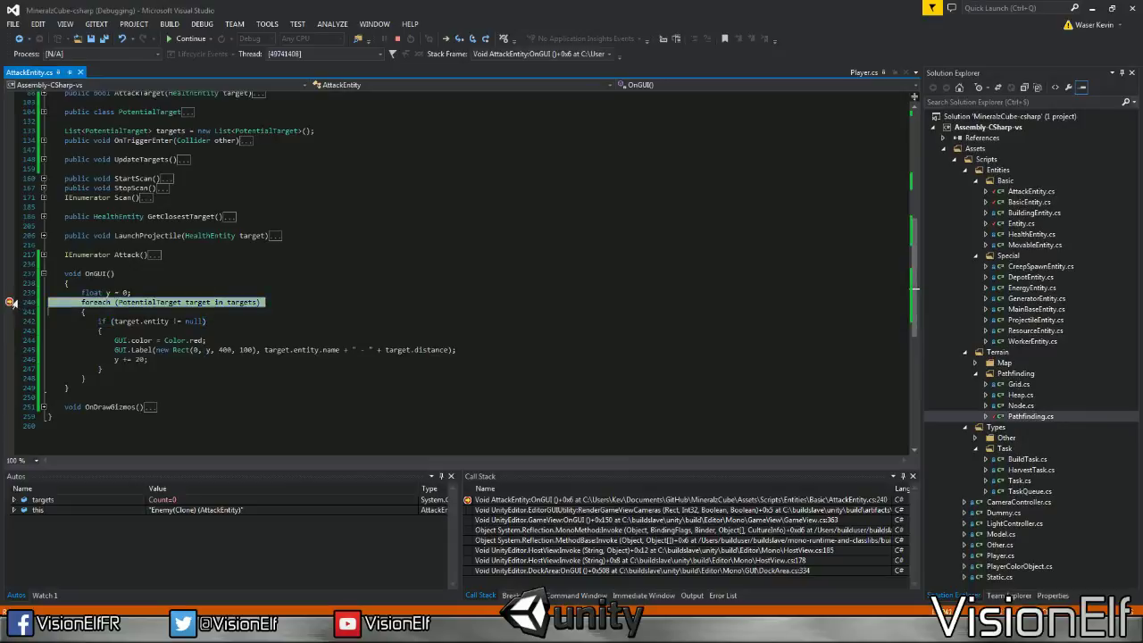
click(43, 254)
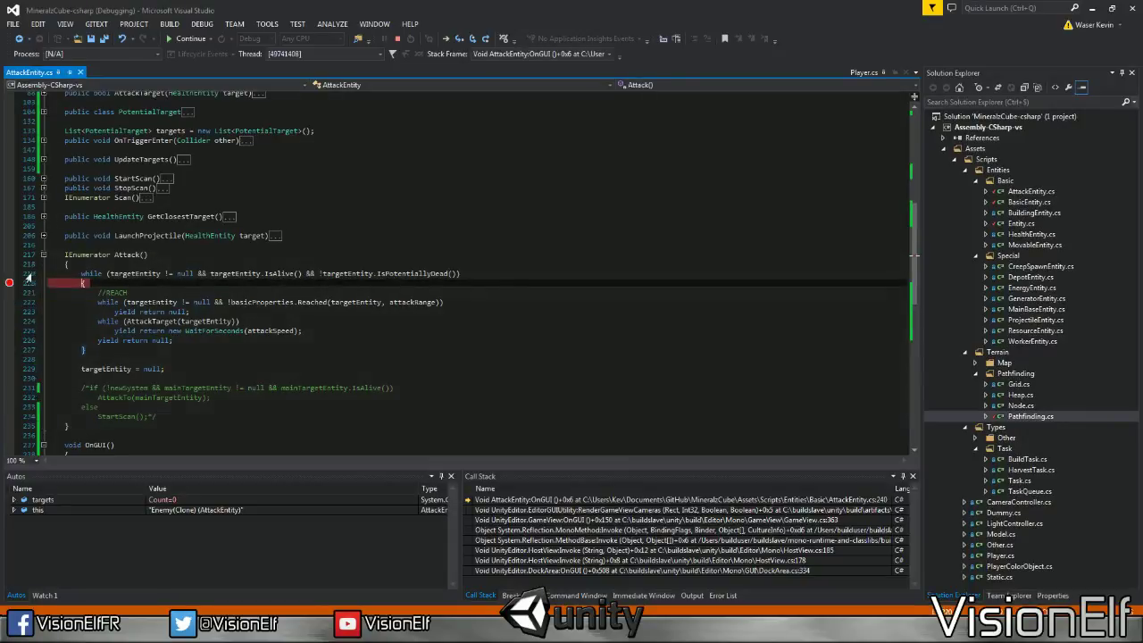
click(9, 274)
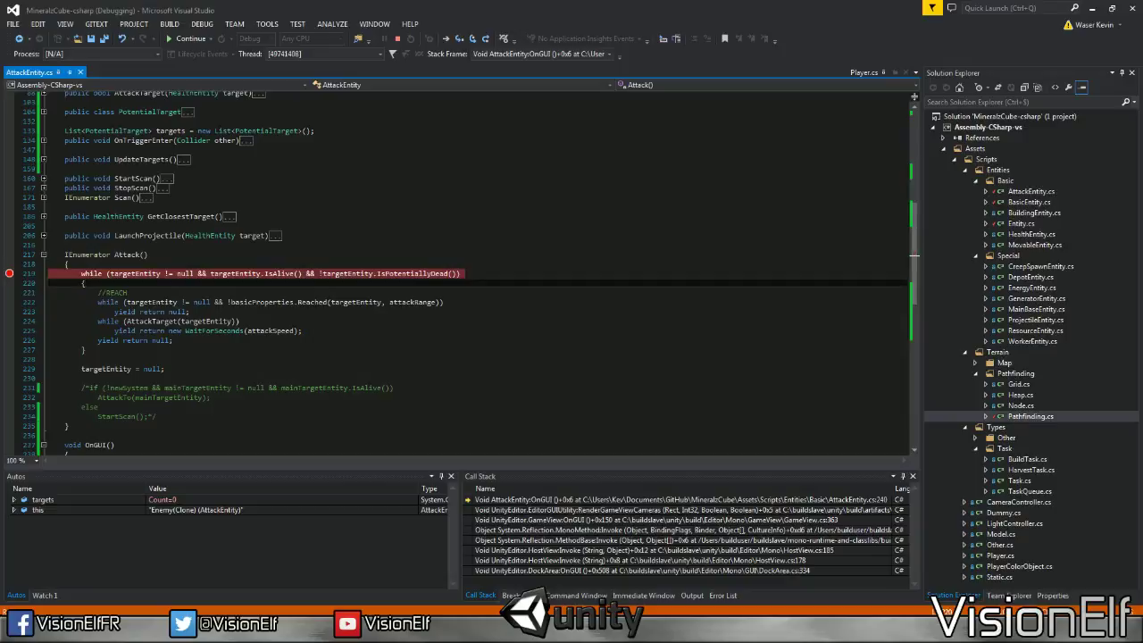
Resume the game and add breakpoints on lines 222 and 224 of Attack
key(F5)
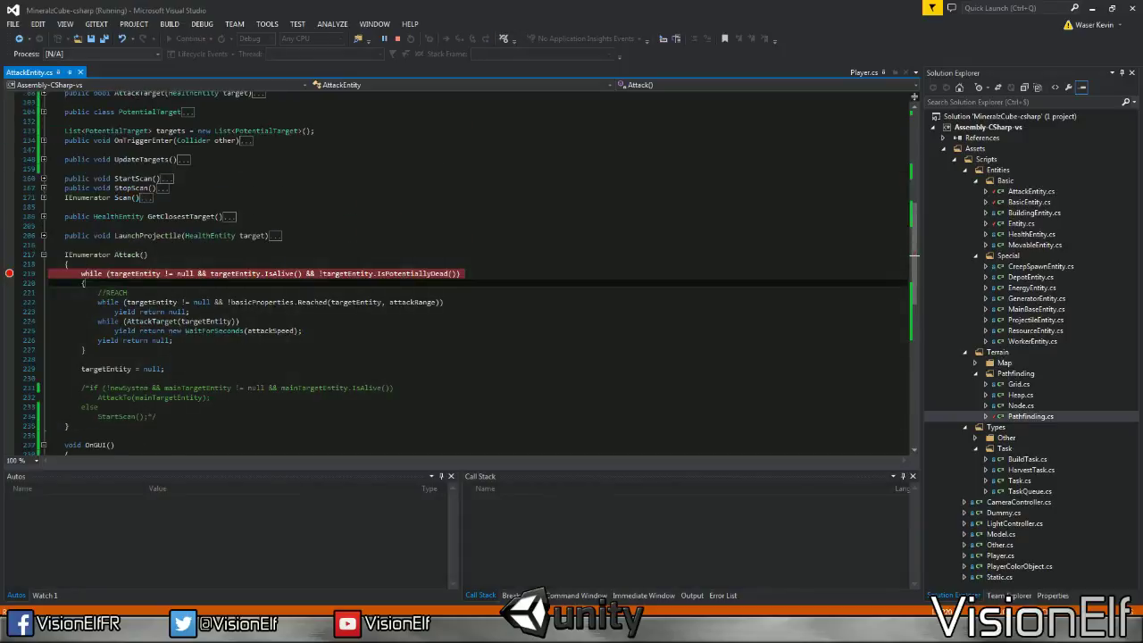
click(9, 302)
click(9, 321)
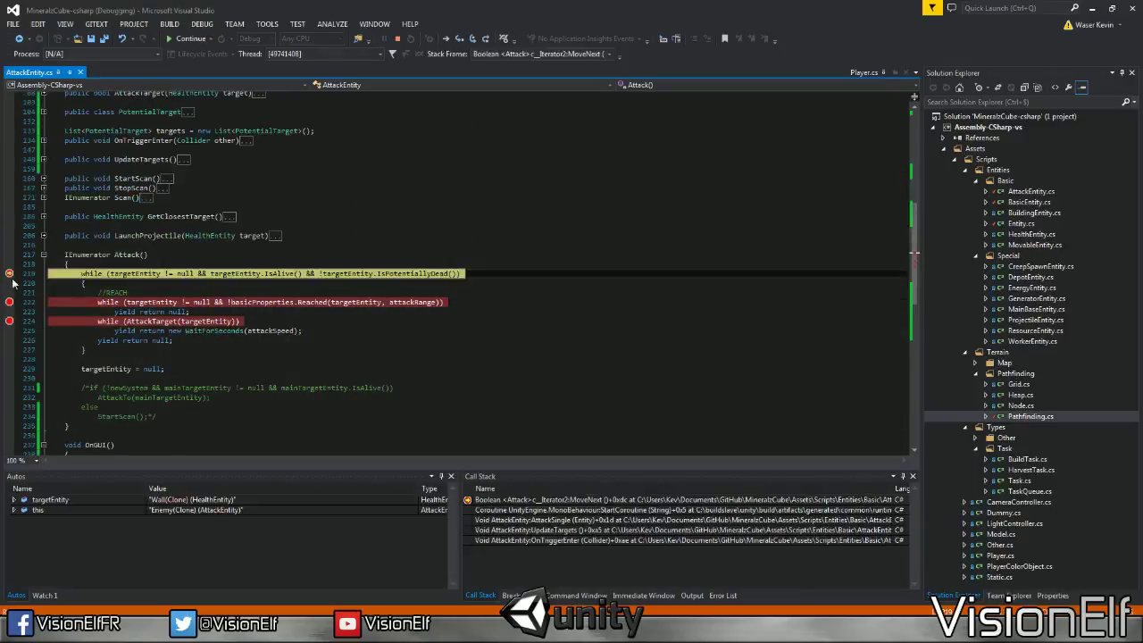
scroll(13, 284, down, 1)
scroll(405, 357, down, 1)
Inspect the commented-out retarget block and the current targetEntity value
mouse_move(518, 632)
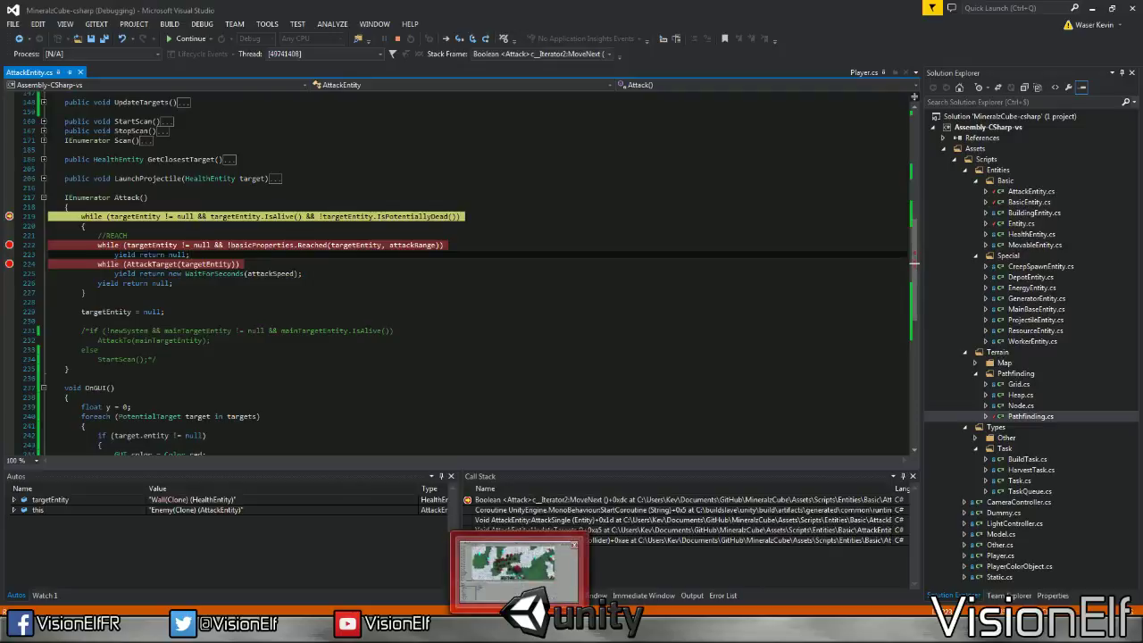
click(211, 340)
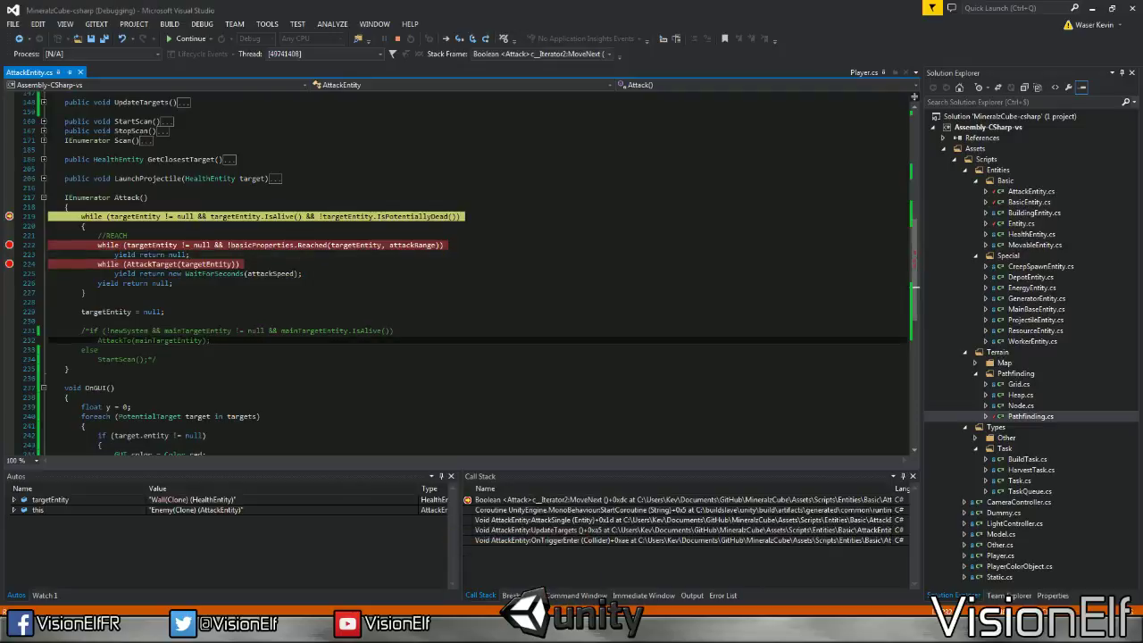
mouse_move(143, 216)
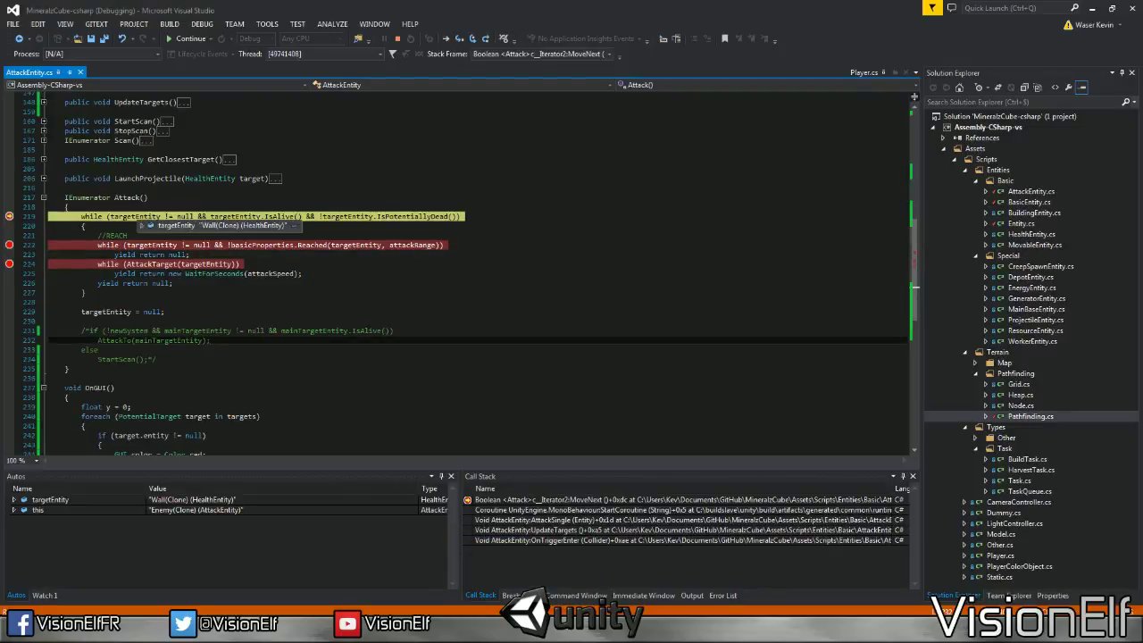
click(178, 264)
Step once, remove the breakpoints on lines 219, 222 and 224, and resume the game
key(F10)
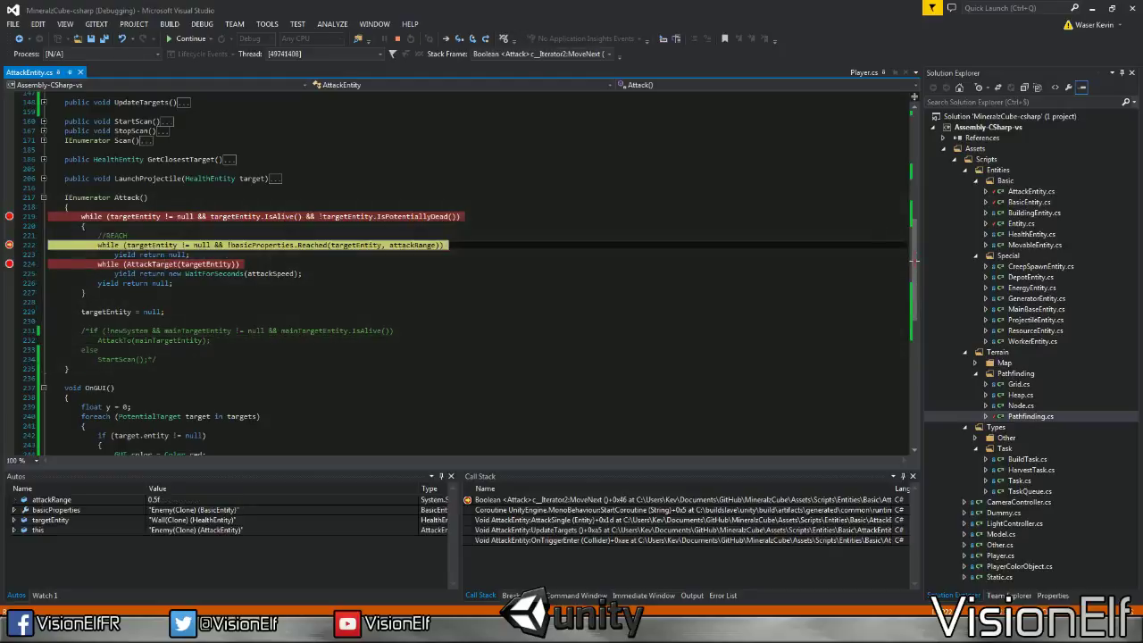
click(9, 243)
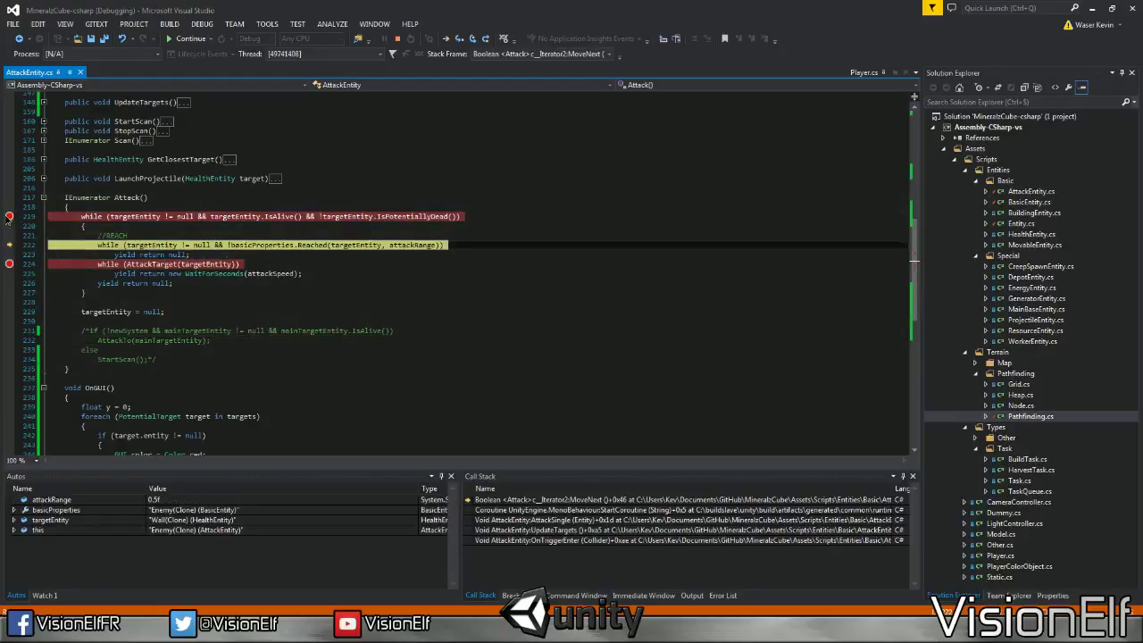
click(9, 216)
click(9, 263)
key(F5)
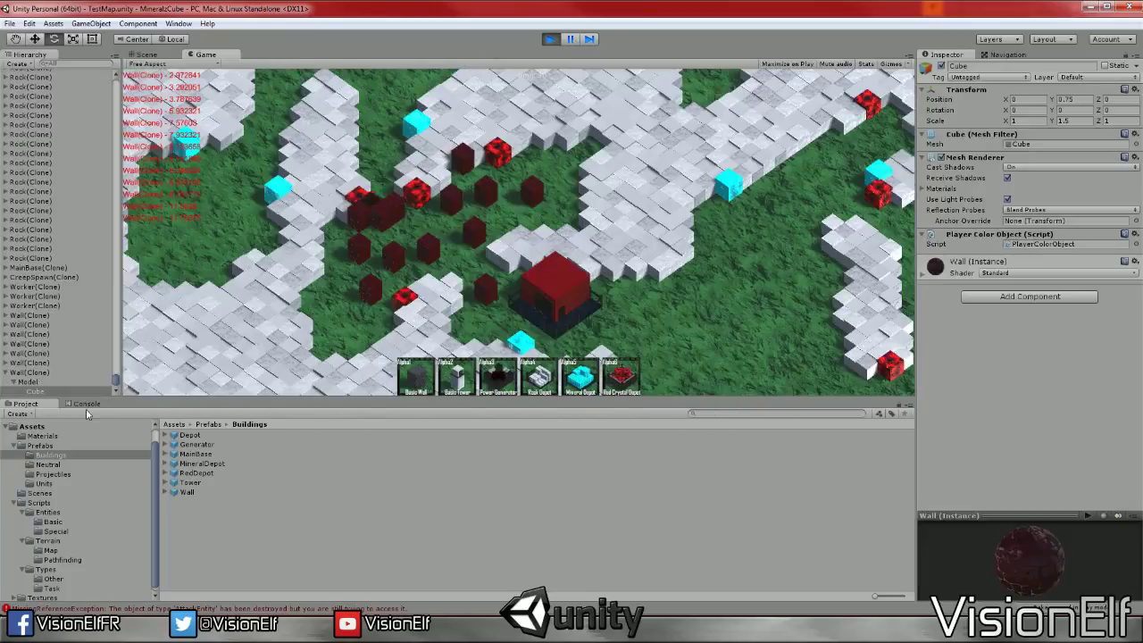
Review the MissingReferenceException in the Console, pan the game camera, then stop the playtest
click(86, 404)
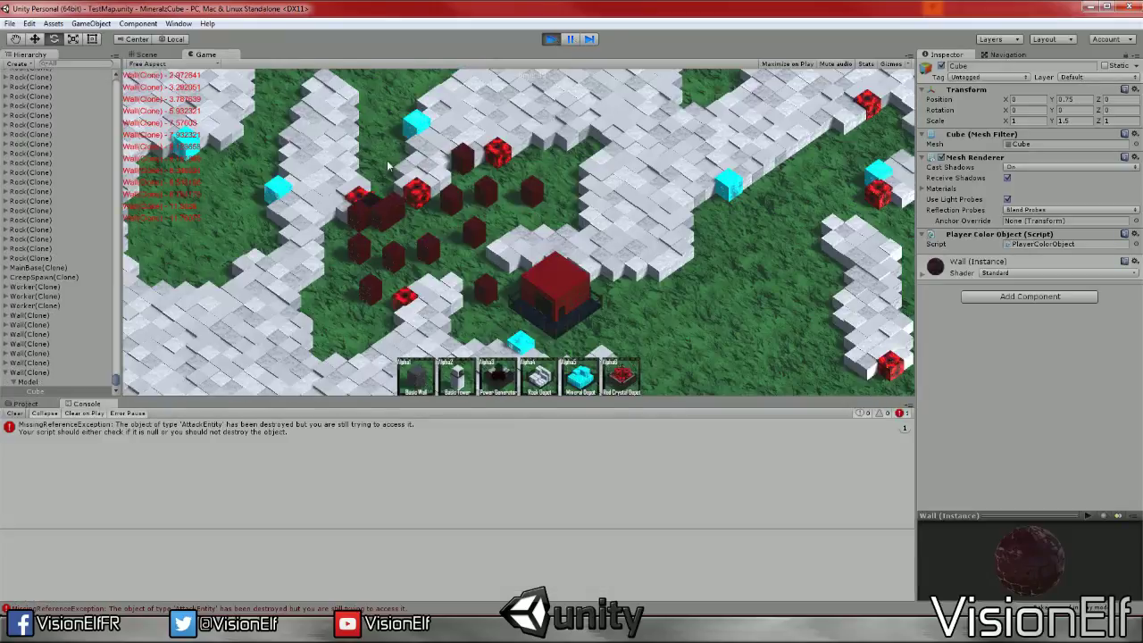
scroll(552, 329, up, 5)
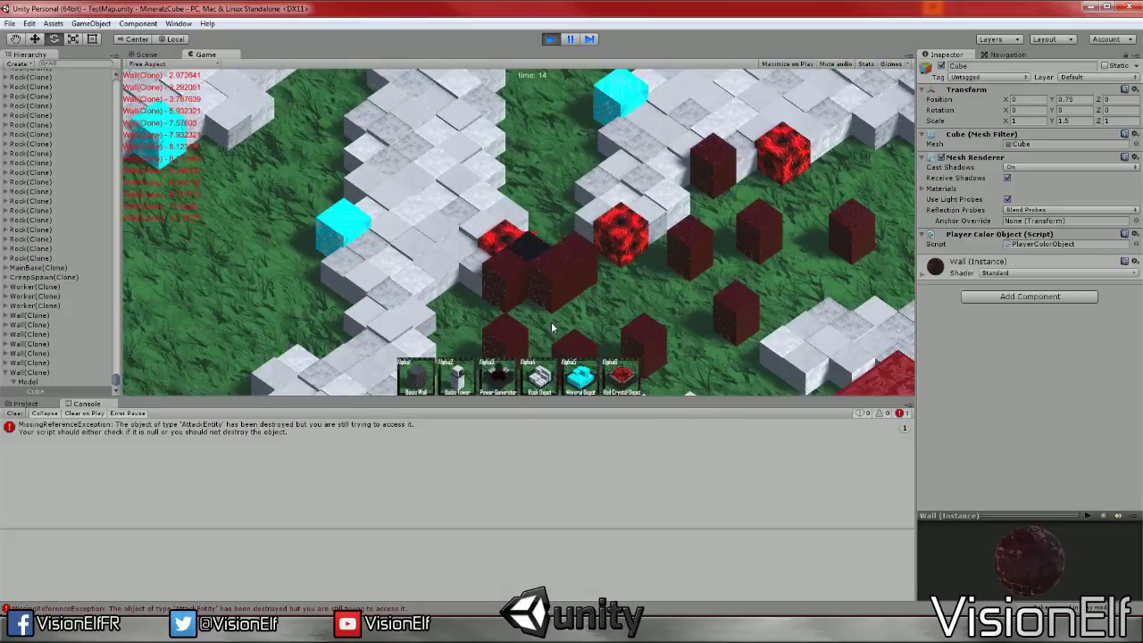
key(s)
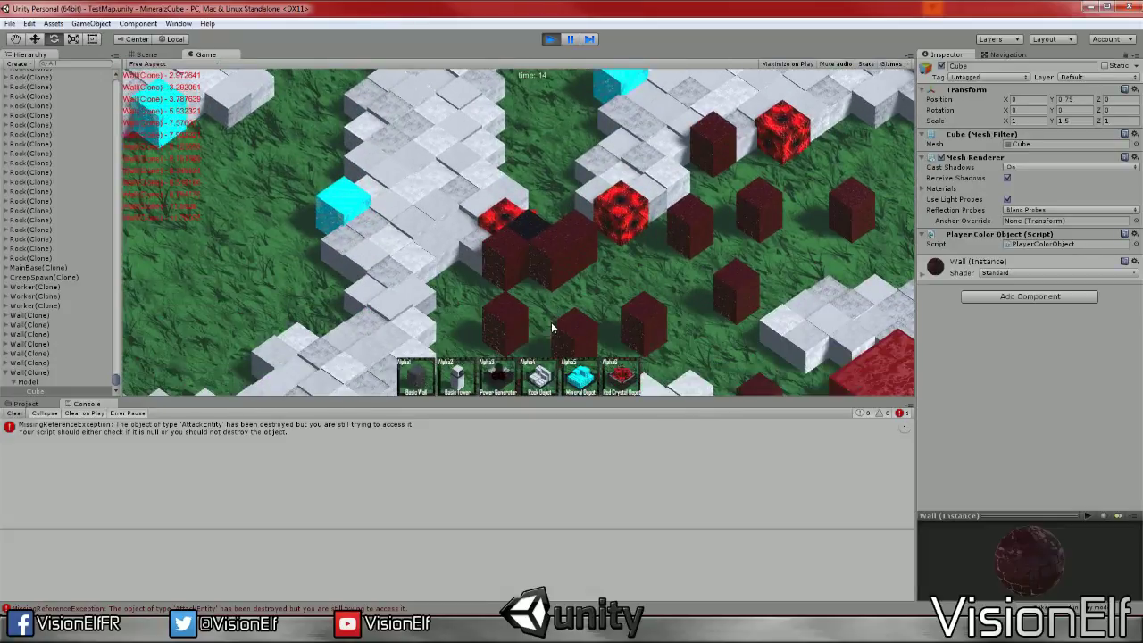
click(549, 41)
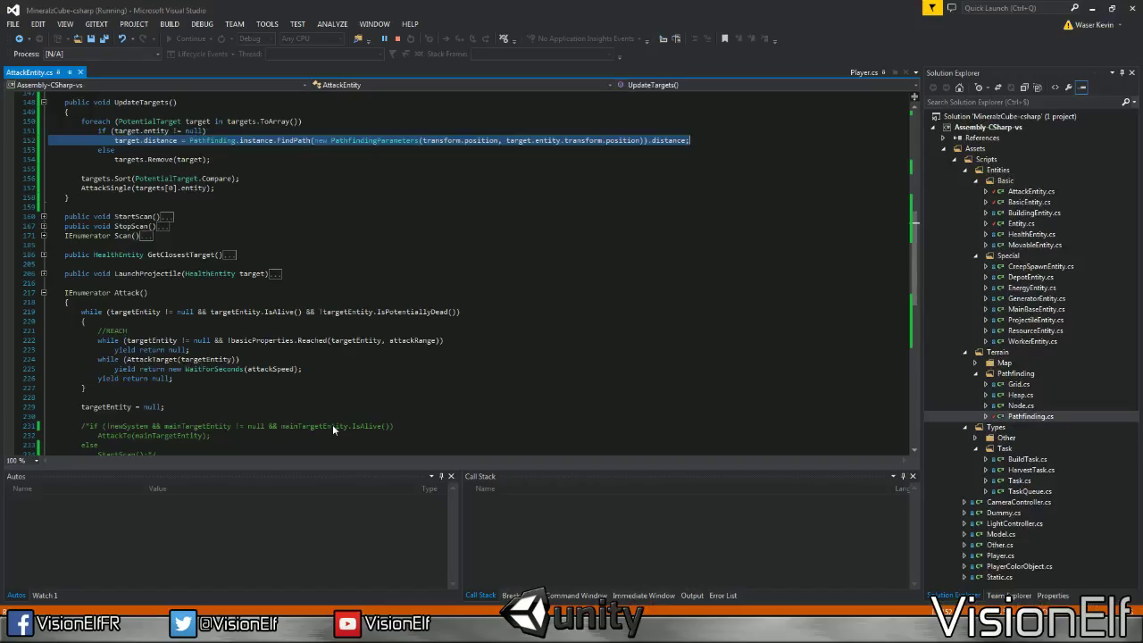
Collapse the UpdateTargets and Attack method bodies, stop debugging, and return to the Unity editor
scroll(482, 268, up, 4)
scroll(482, 268, up, 1)
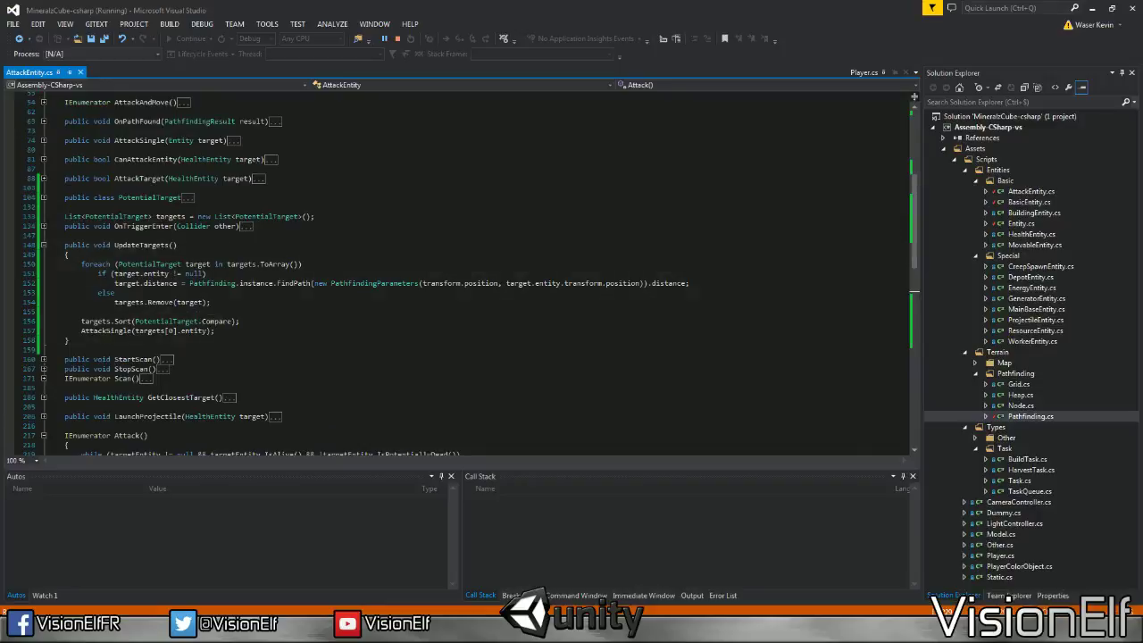
click(43, 245)
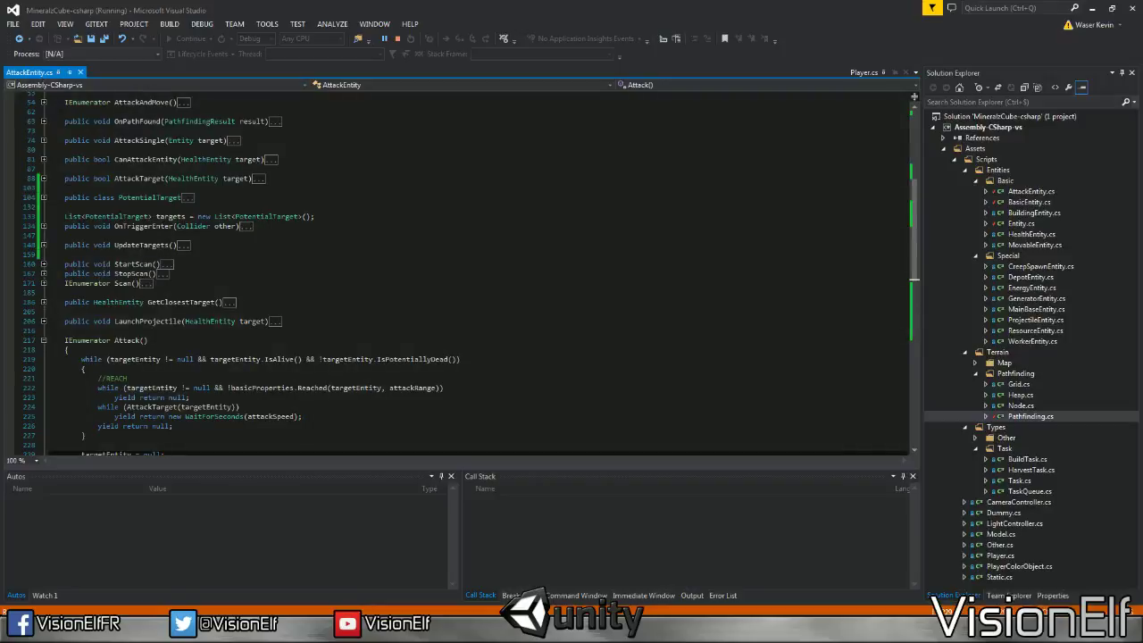
click(43, 340)
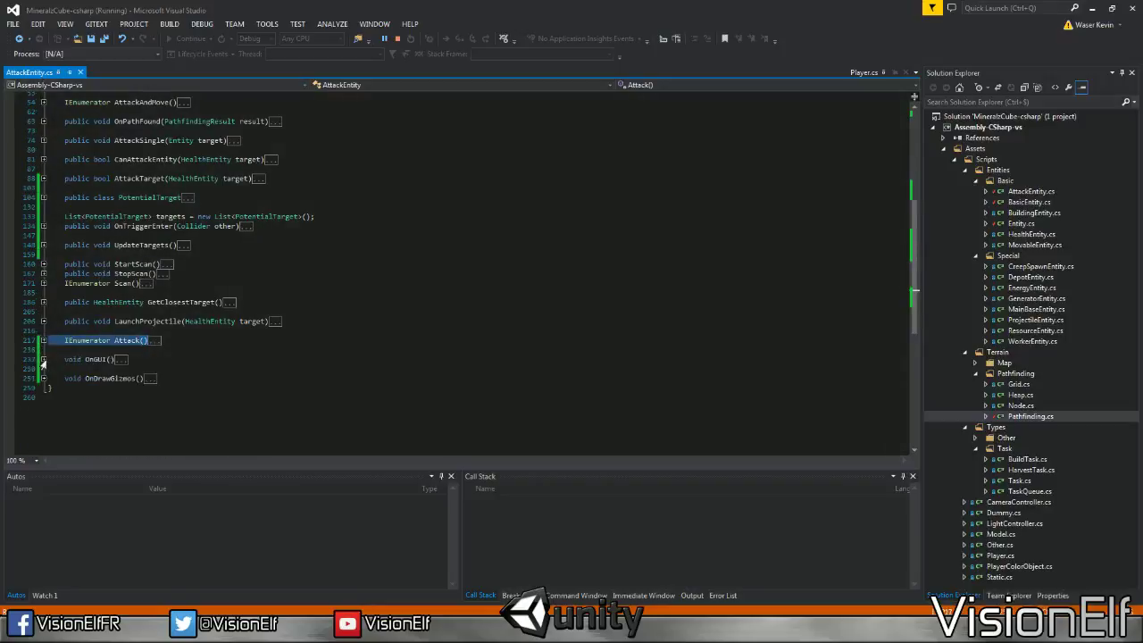
click(56, 359)
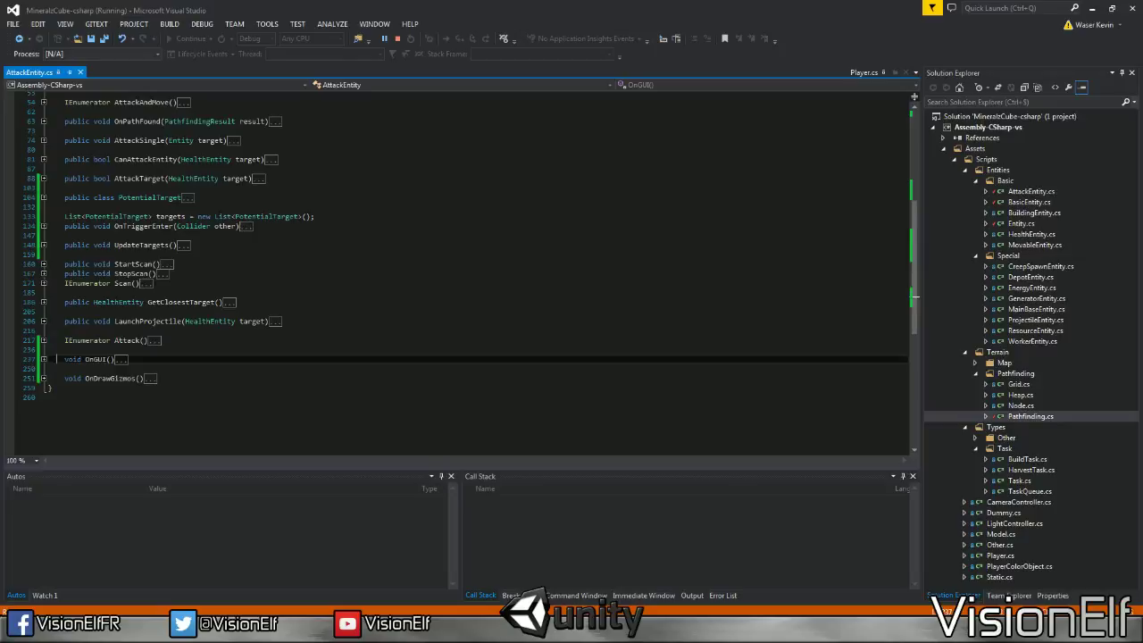
click(190, 245)
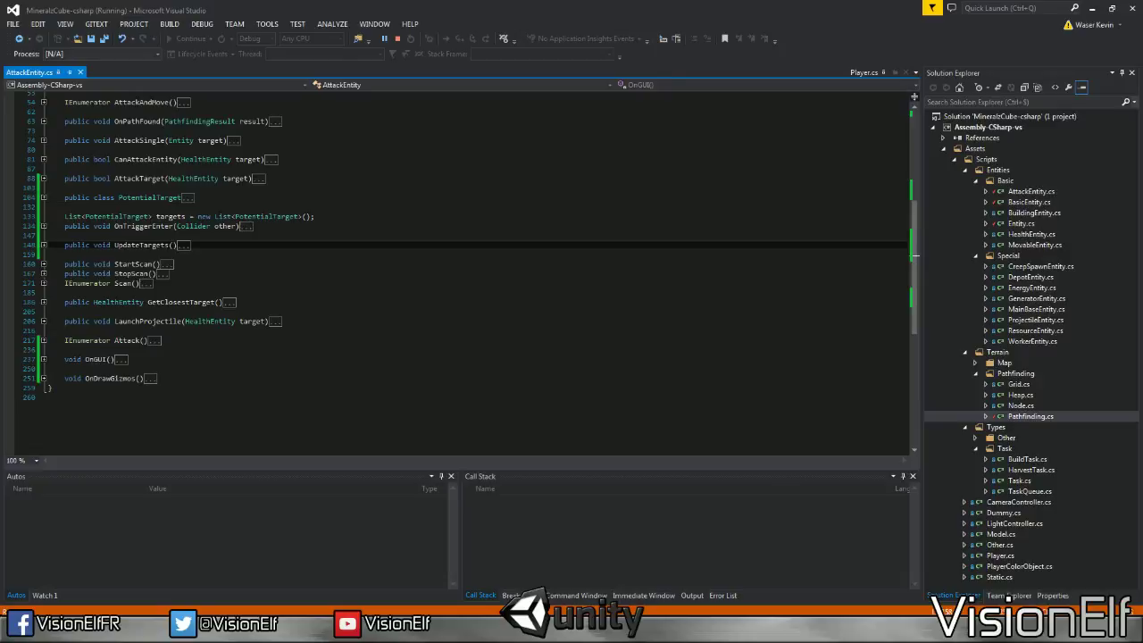
click(404, 41)
key(alt+Tab)
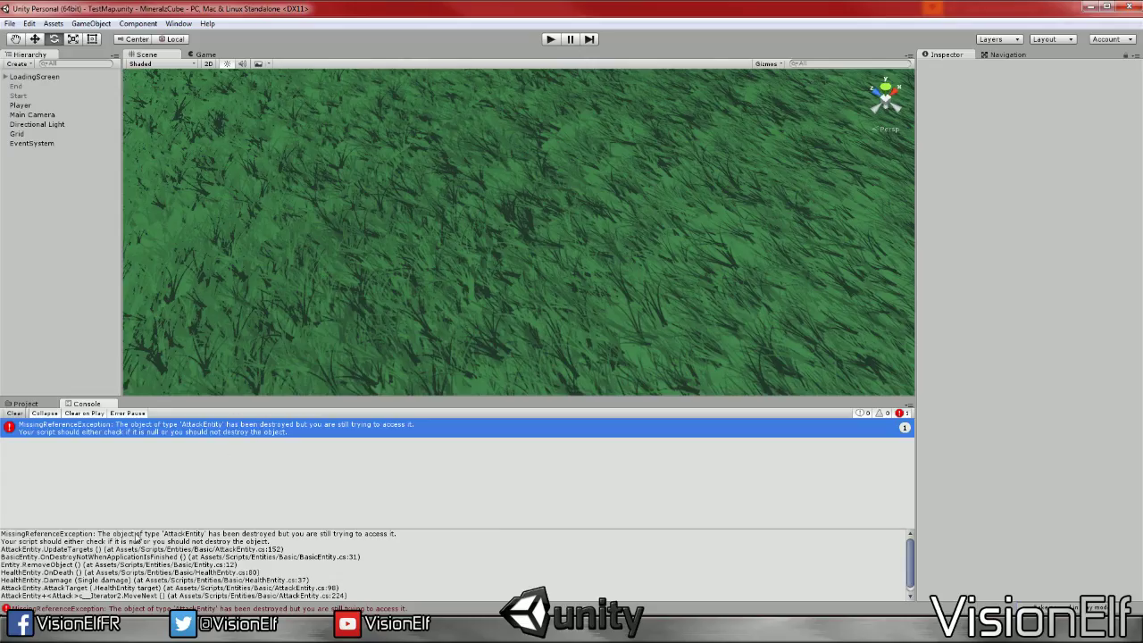
Enlarge the stack-trace pane and trace AttackTarget, OnDeath, RemoveObject and UpdateTargets in the call chain
drag(136, 530, 137, 501)
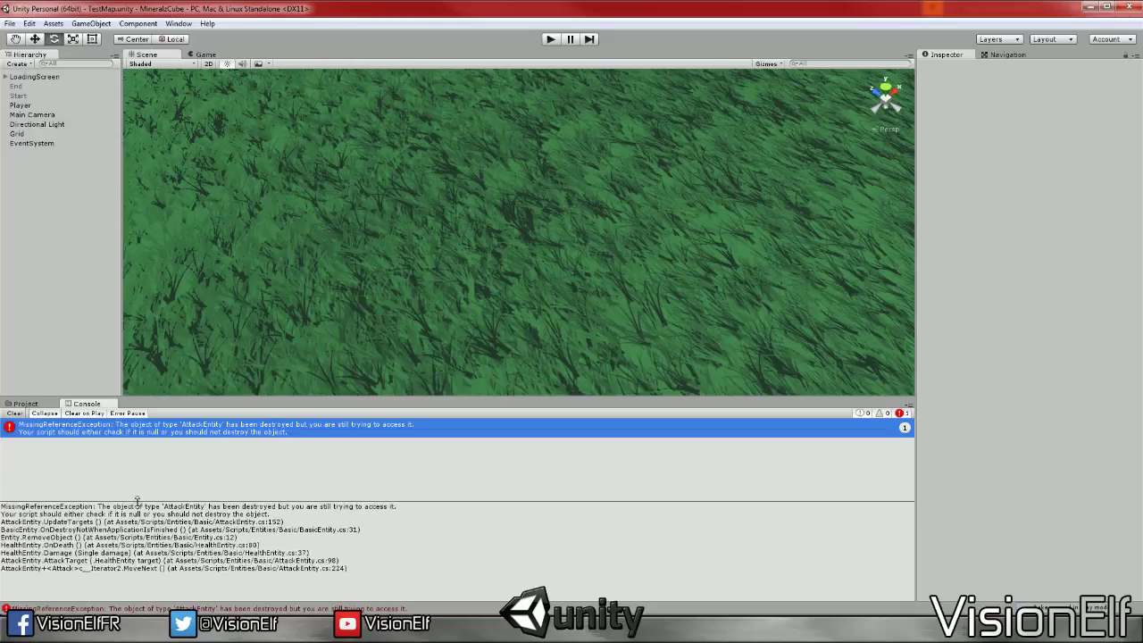
double_click(55, 561)
double_click(58, 545)
double_click(215, 544)
double_click(47, 536)
double_click(108, 530)
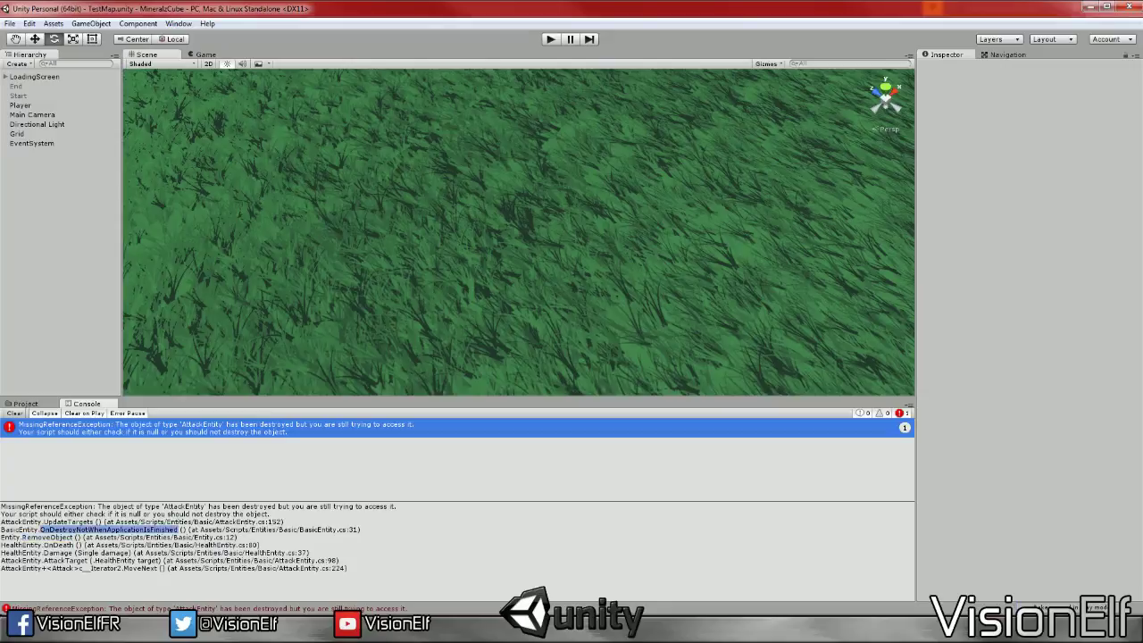
double_click(318, 529)
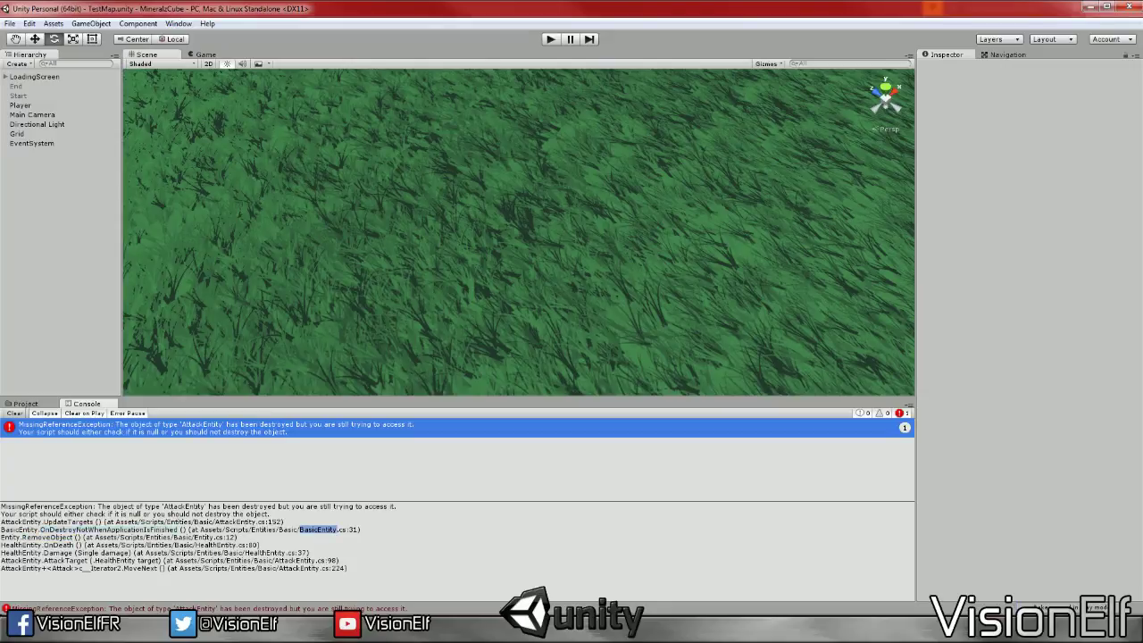
double_click(68, 521)
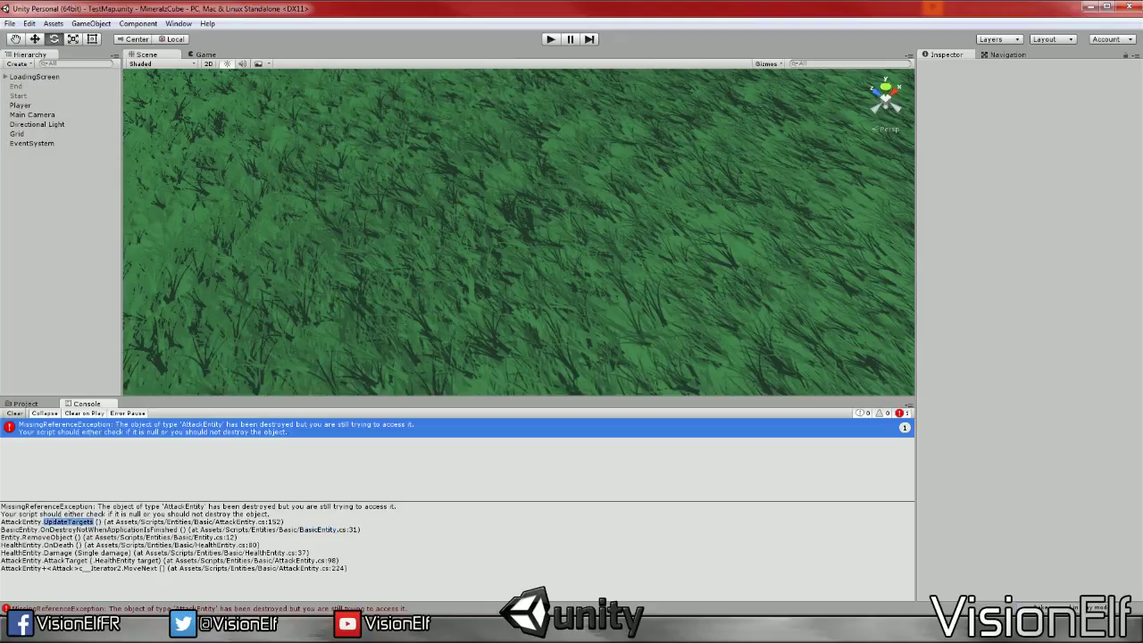
double_click(234, 521)
key(alt+Tab)
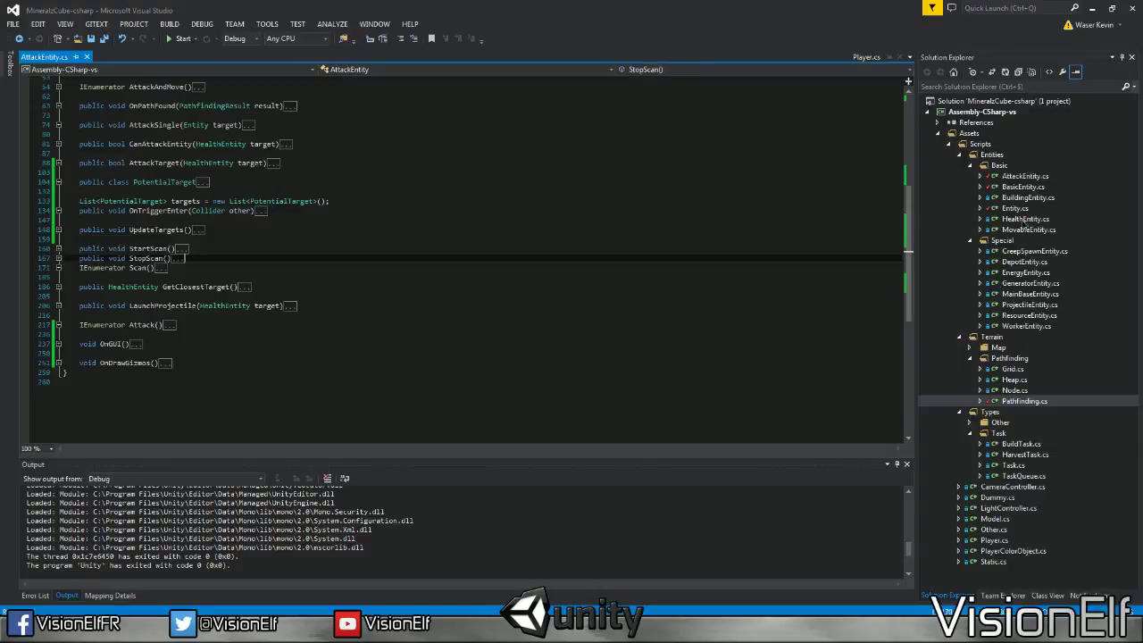
In HealthEntity.cs, add print("death: " + name); at the top of OnDeath and save
double_click(1024, 218)
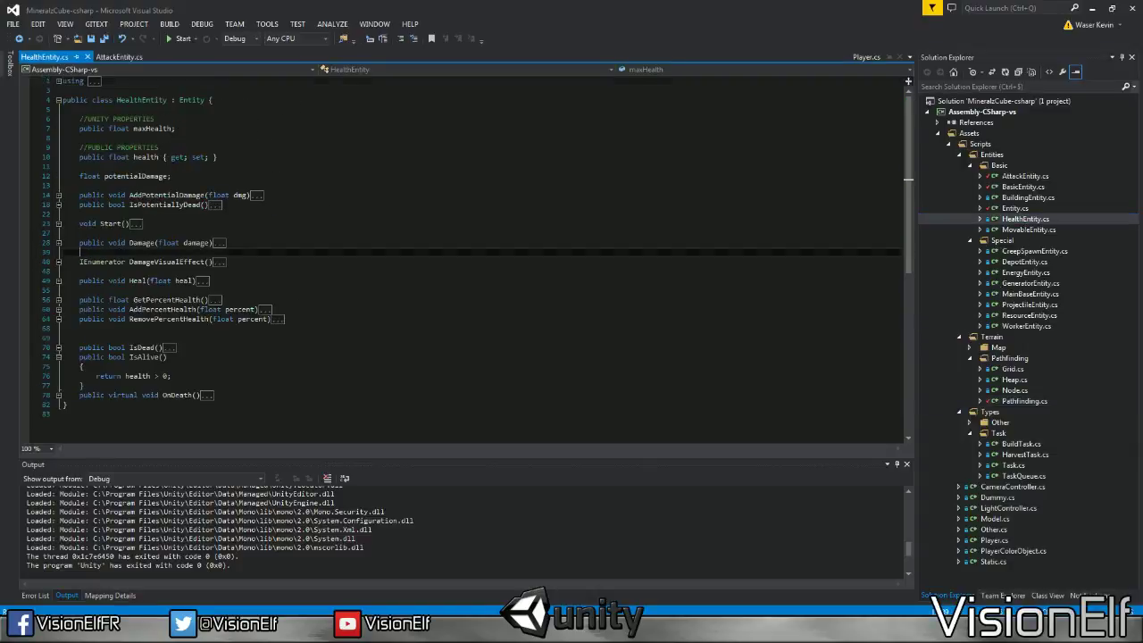
click(58, 357)
click(58, 366)
click(178, 385)
key(Up)
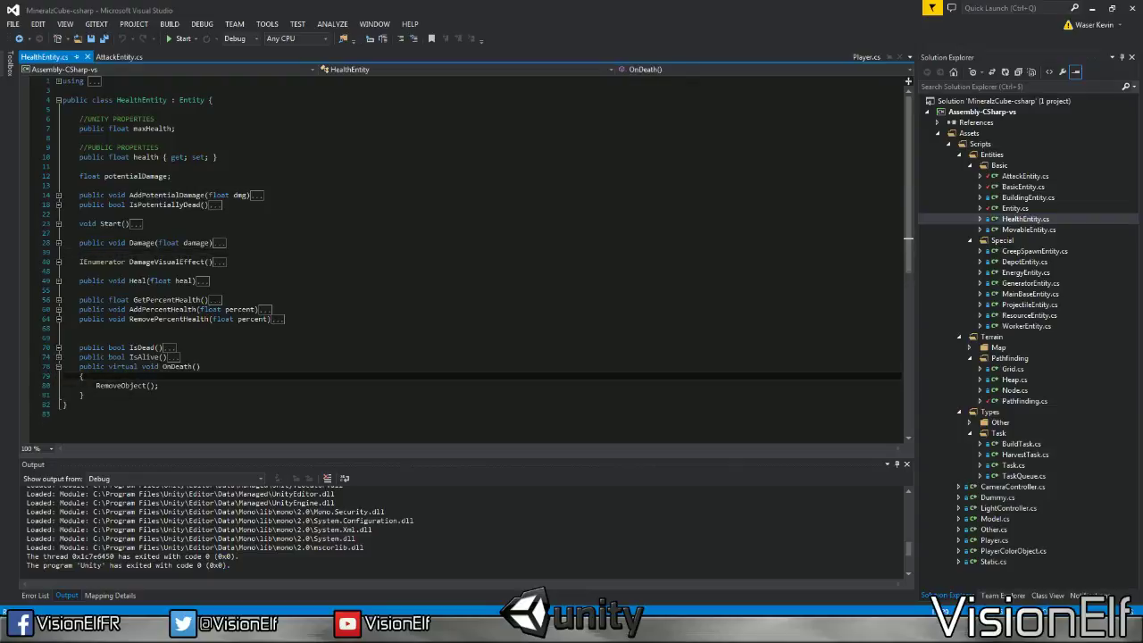
key(Return)
text(print(")
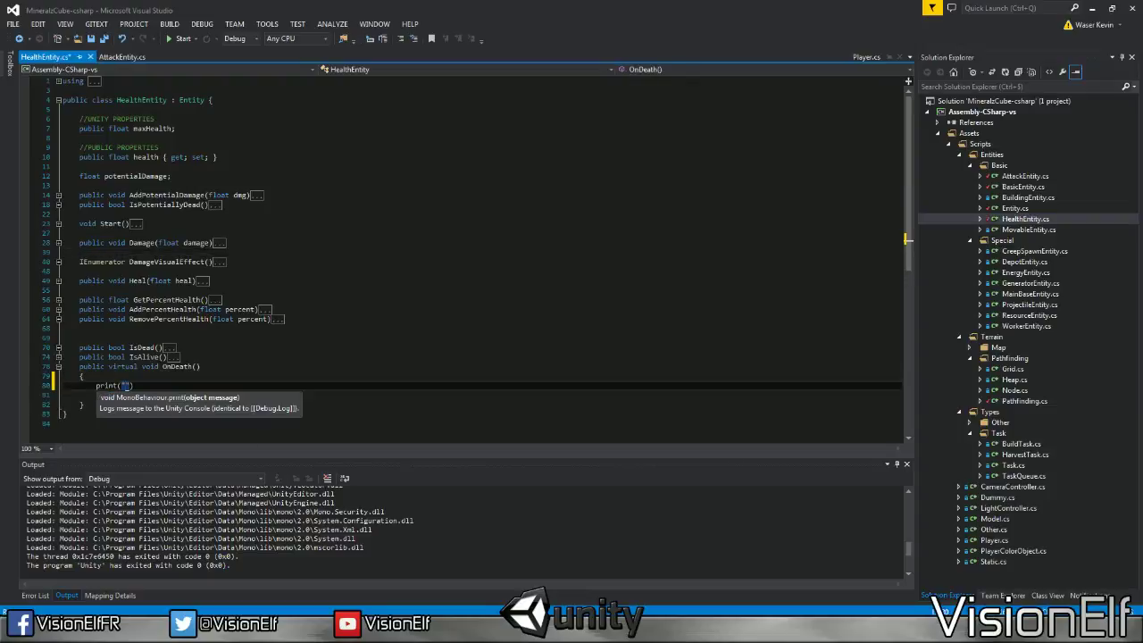
text(death: " + )
text(name);)
key(ctrl+s)
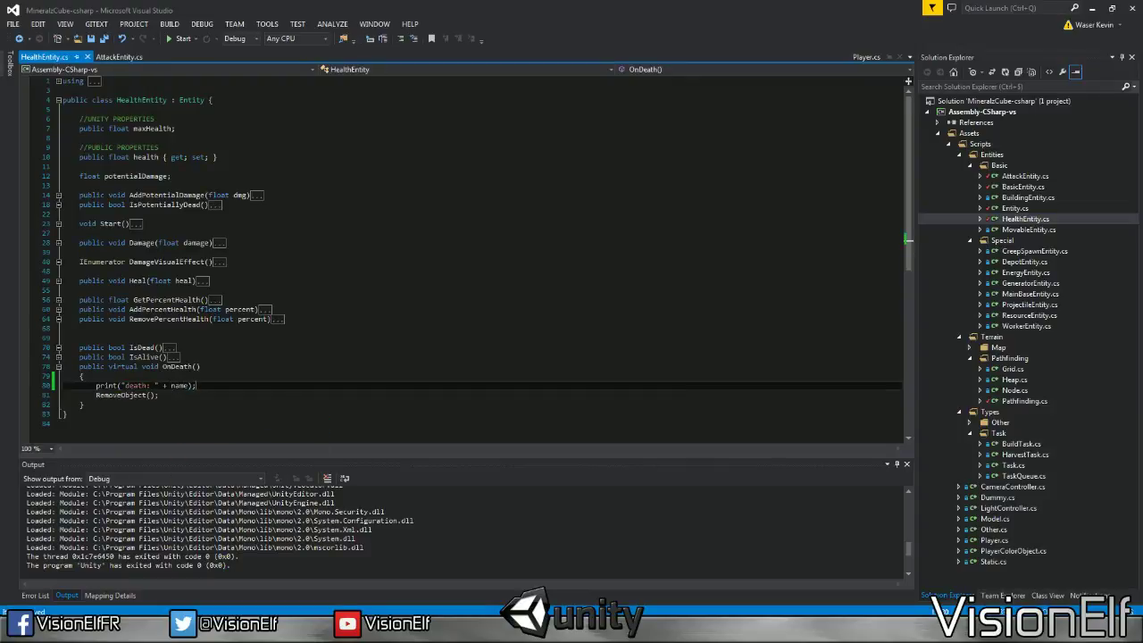
key(alt+Tab)
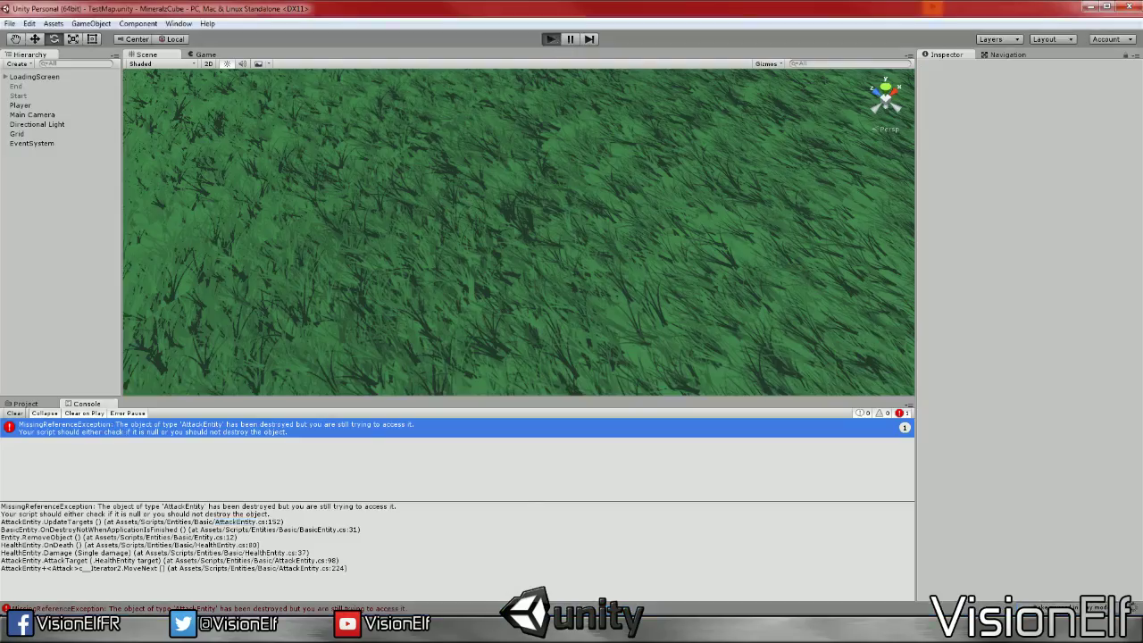
Play, place a Basic Wall on the map, watch the console log 'death: Wall(Clone)', then stop
key(ctrl+p)
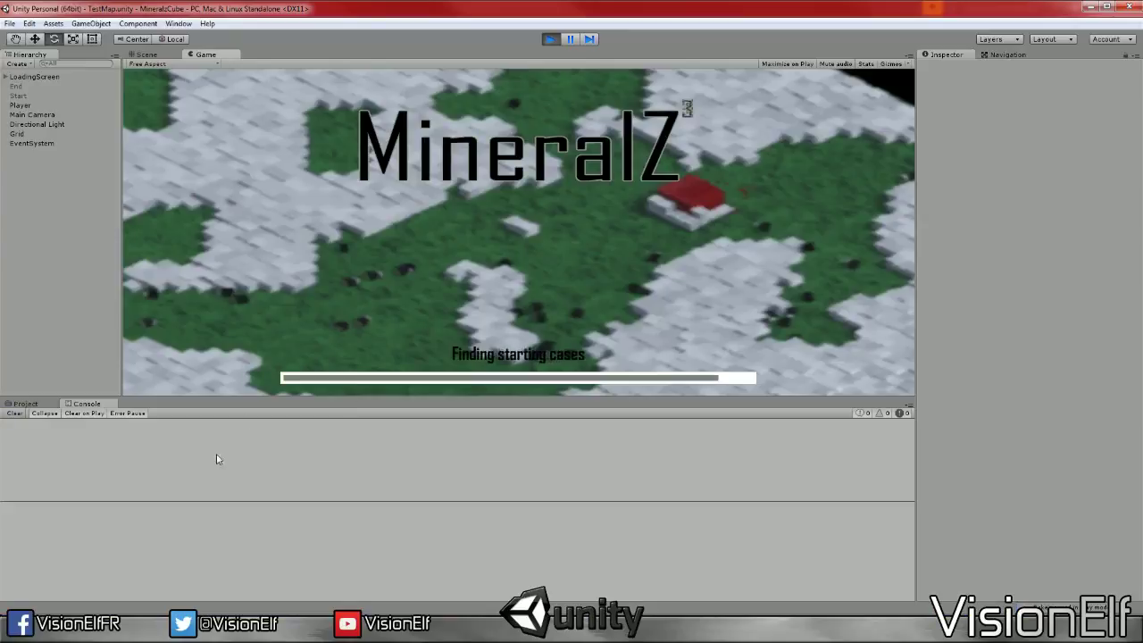
key(1)
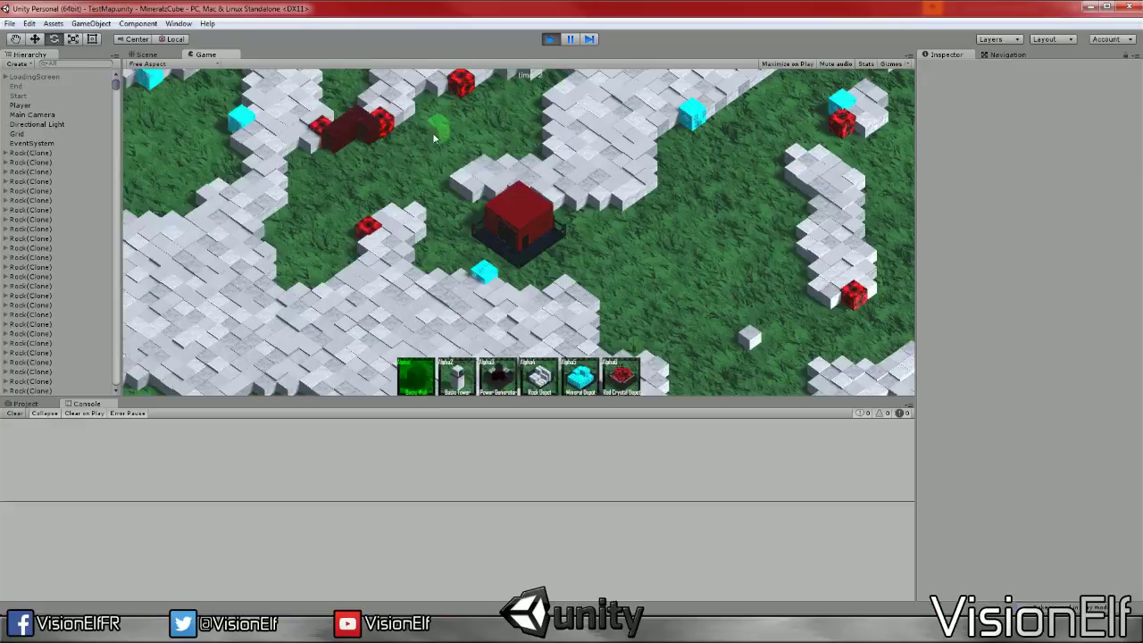
click(361, 160)
key(w)
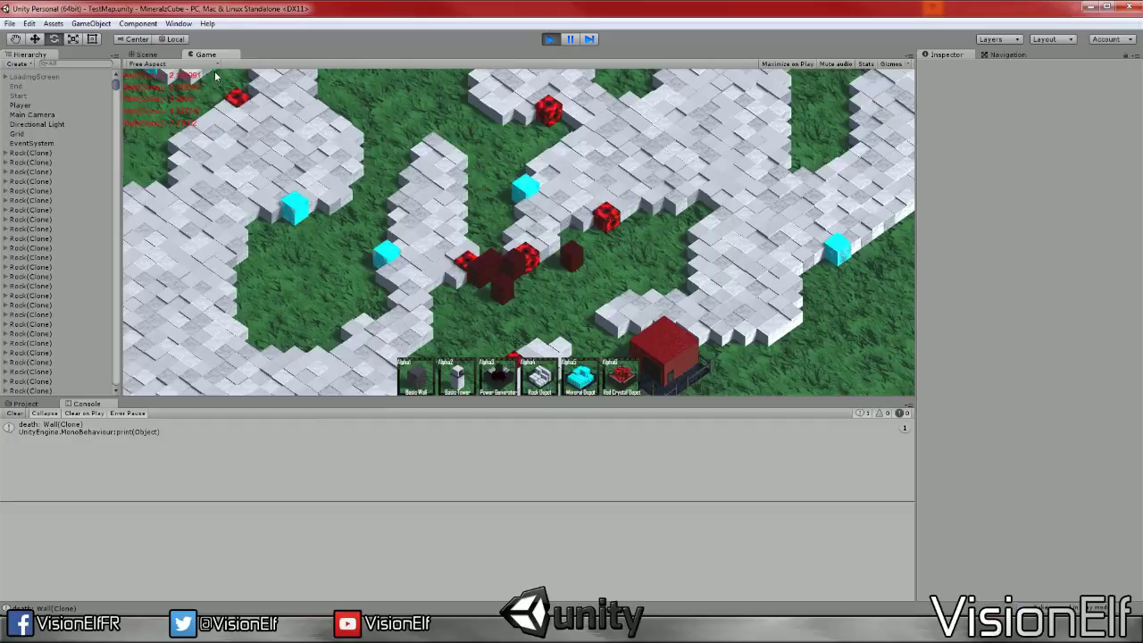
click(551, 39)
key(alt+Tab)
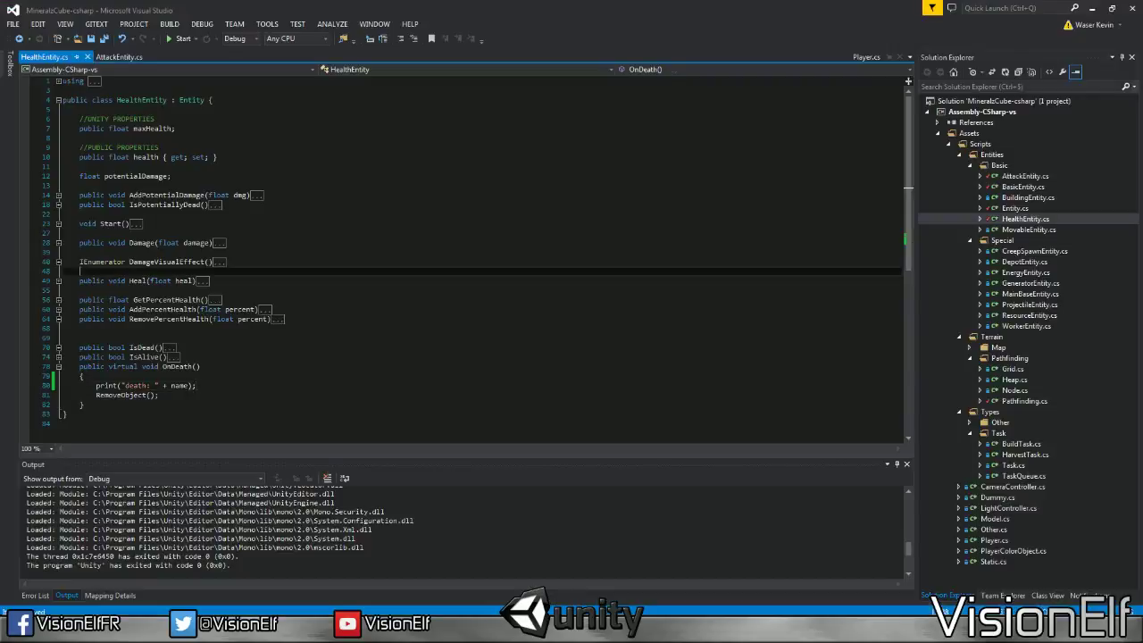
click(119, 57)
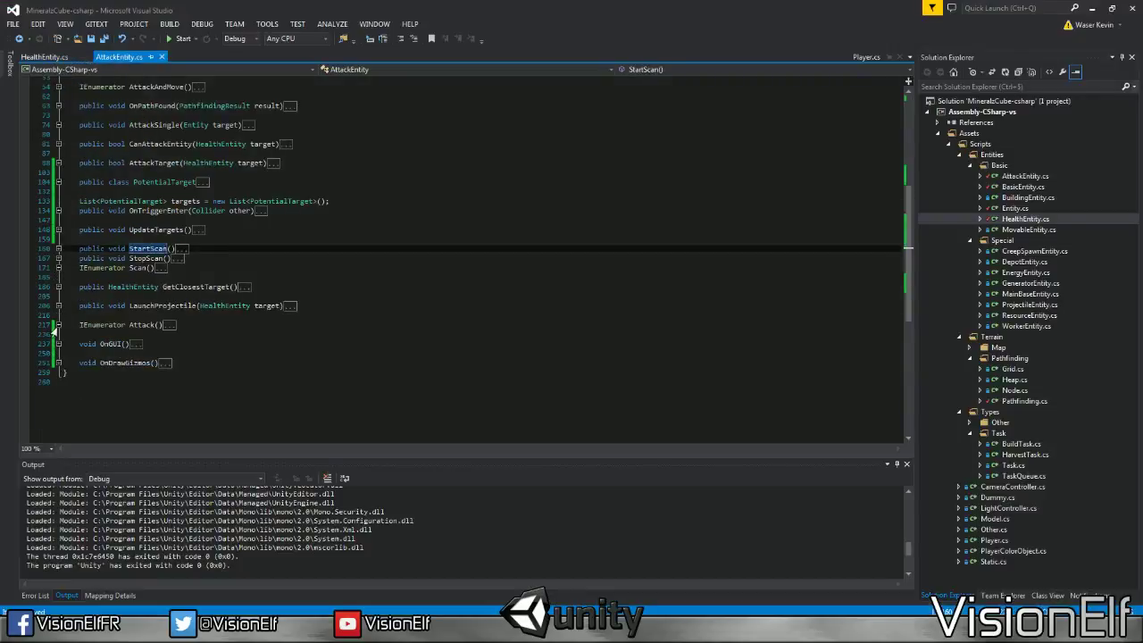
click(58, 324)
scroll(267, 268, down, 2)
click(168, 334)
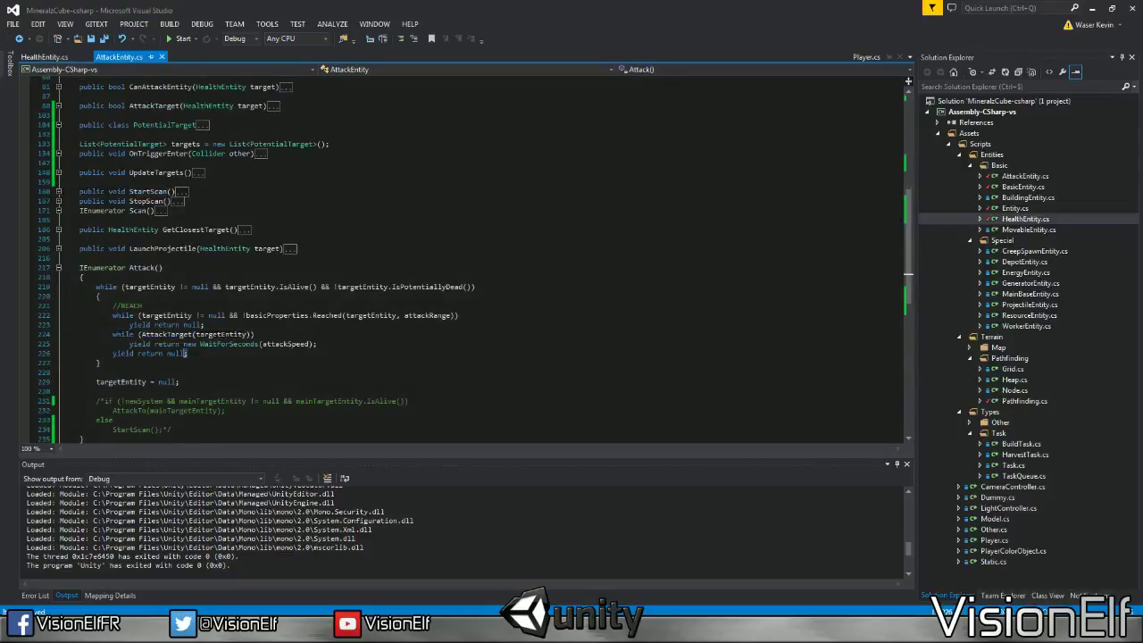
key(End)
key(shift+Down)
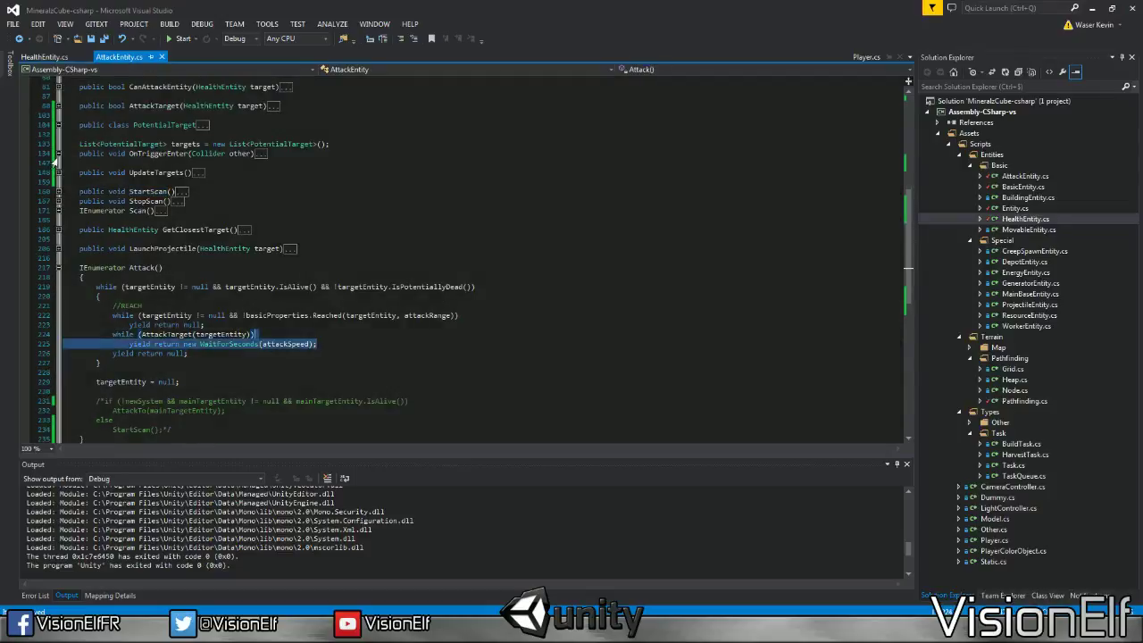
key(ctrl+m)
key(ctrl+l)
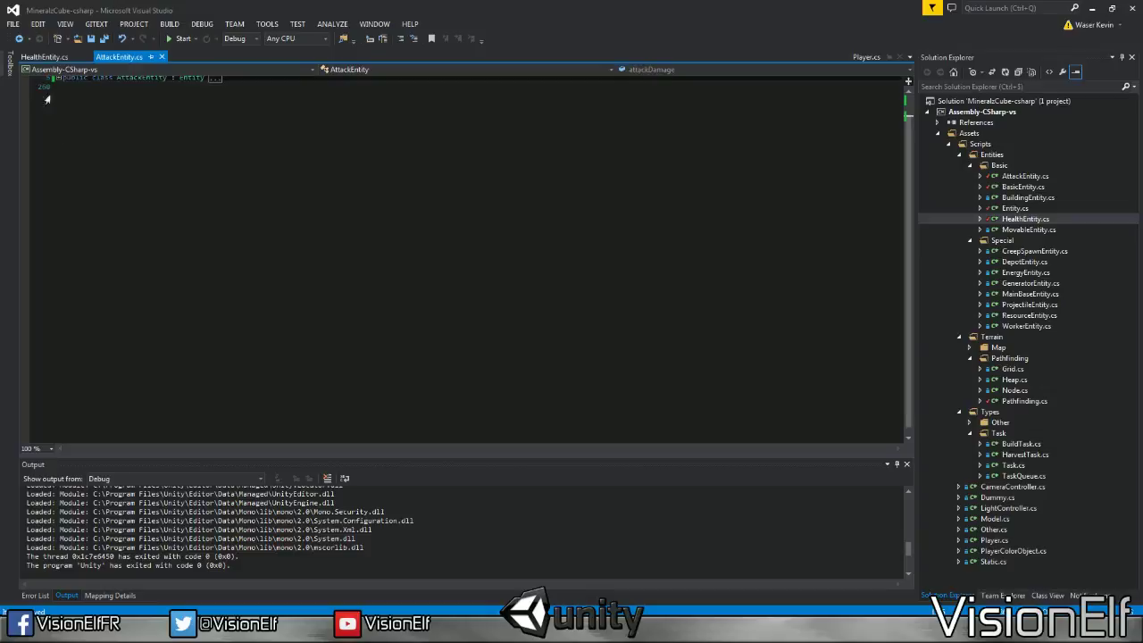
key(ctrl+m)
key(ctrl+m)
scroll(268, 178, down, 1)
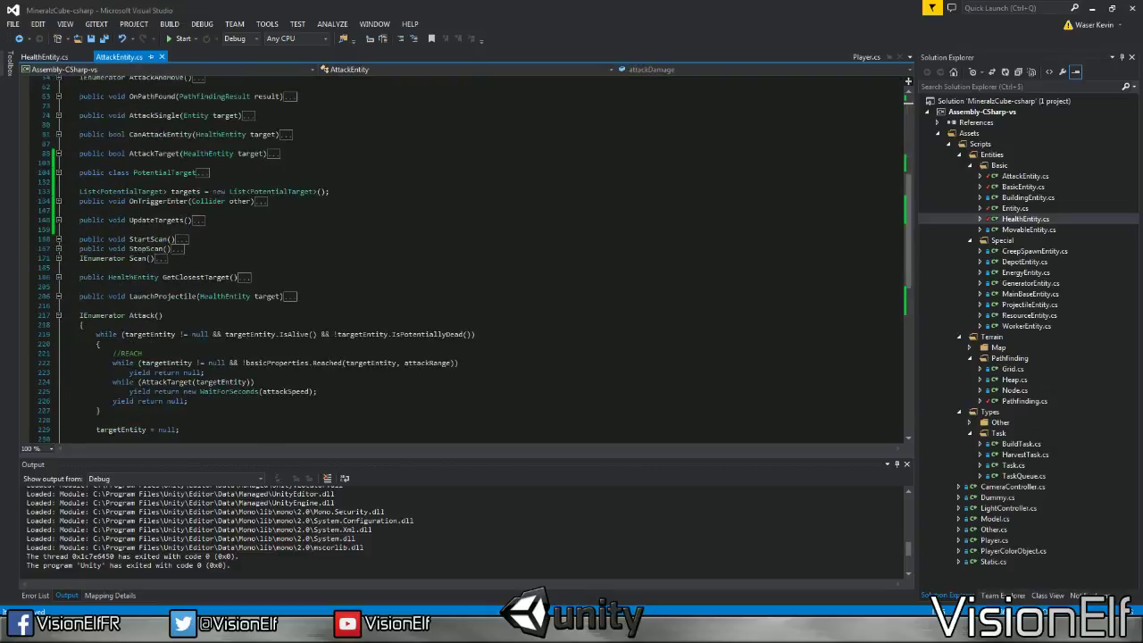
double_click(274, 154)
click(116, 192)
scroll(116, 191, down, 1)
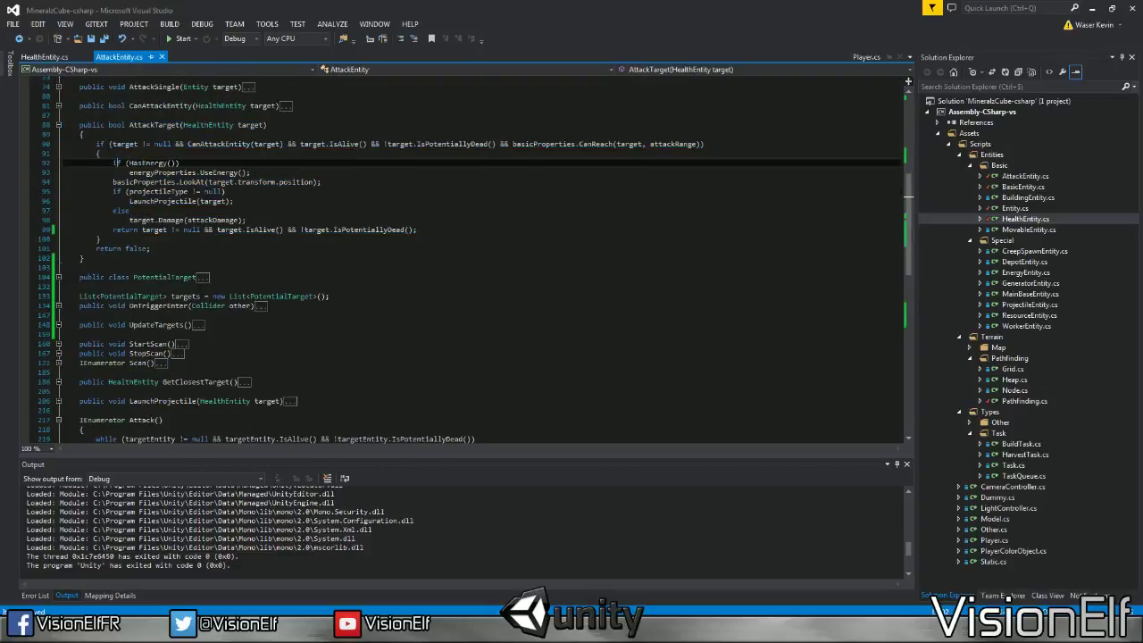
click(214, 230)
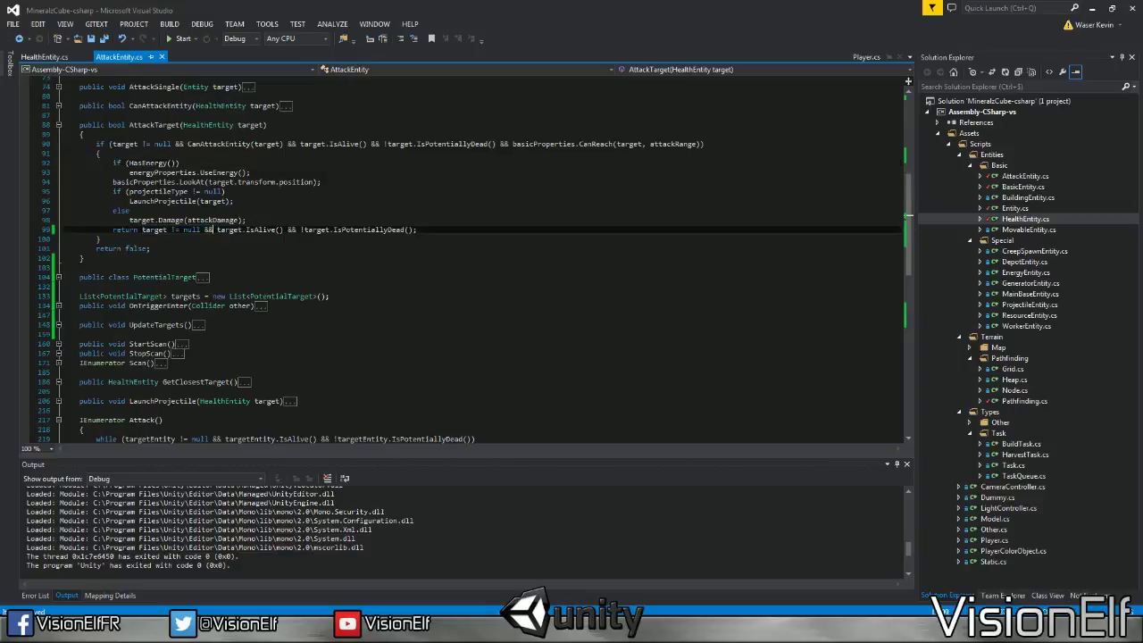
key(shift+End)
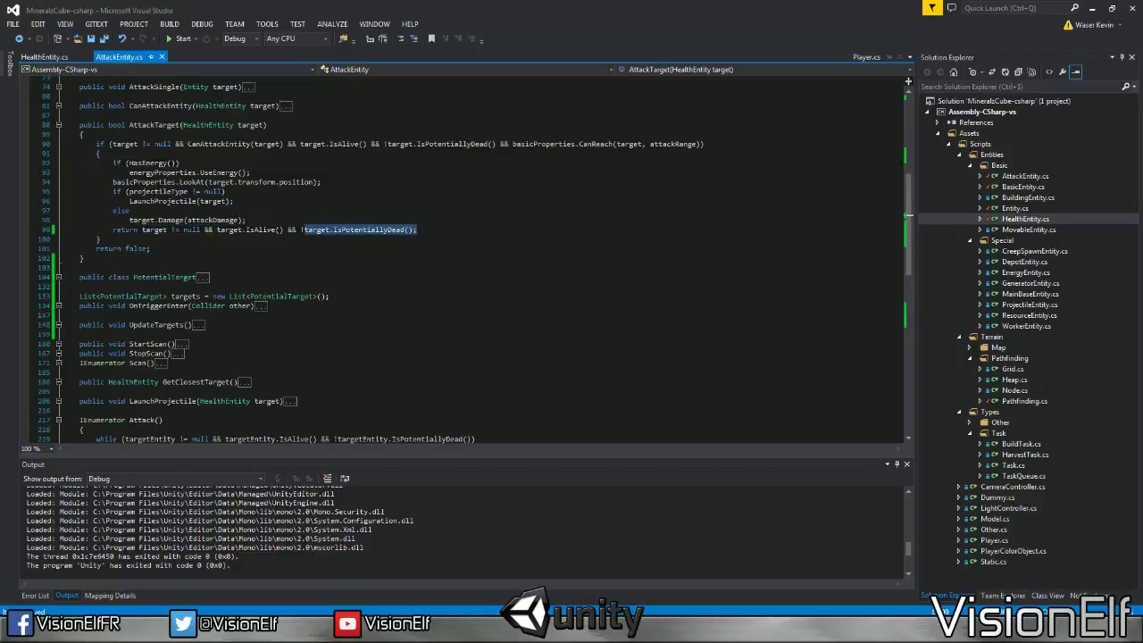
key(End)
scroll(474, 263, down, 2)
key(ctrl+shift+Left)
key(ctrl+shift+Left)
key(ctrl+shift+Left)
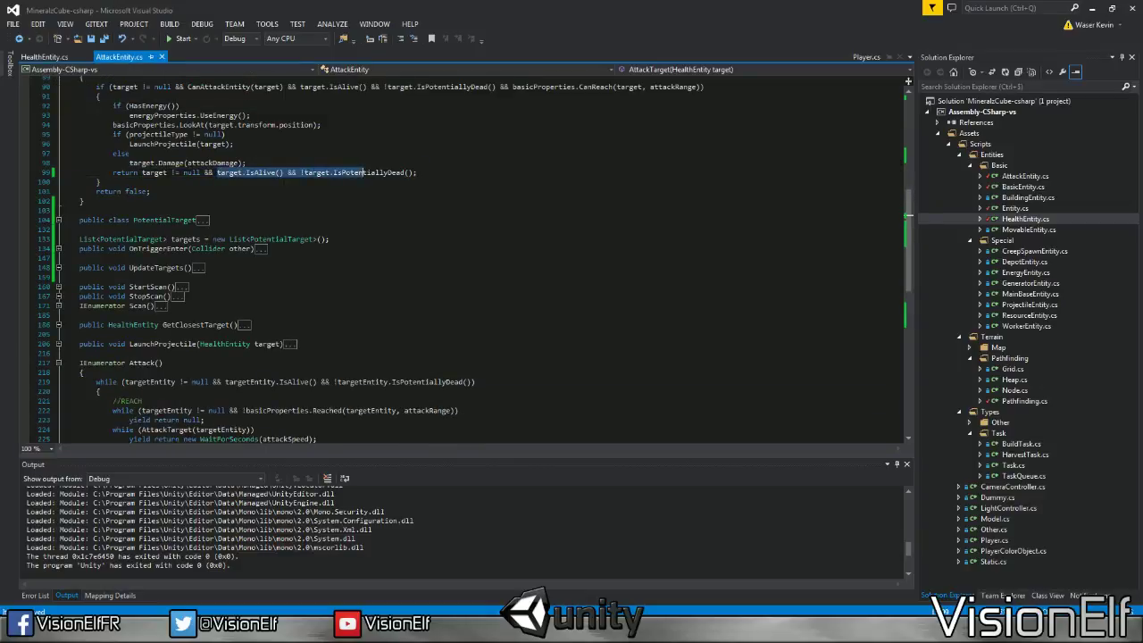
key(ctrl+shift+Right)
key(ctrl+shift+Right)
key(ctrl+shift+Right)
key(ctrl+shift+Left)
key(ctrl+shift+Left)
key(ctrl+shift+Left)
scroll(473, 259, down, 4)
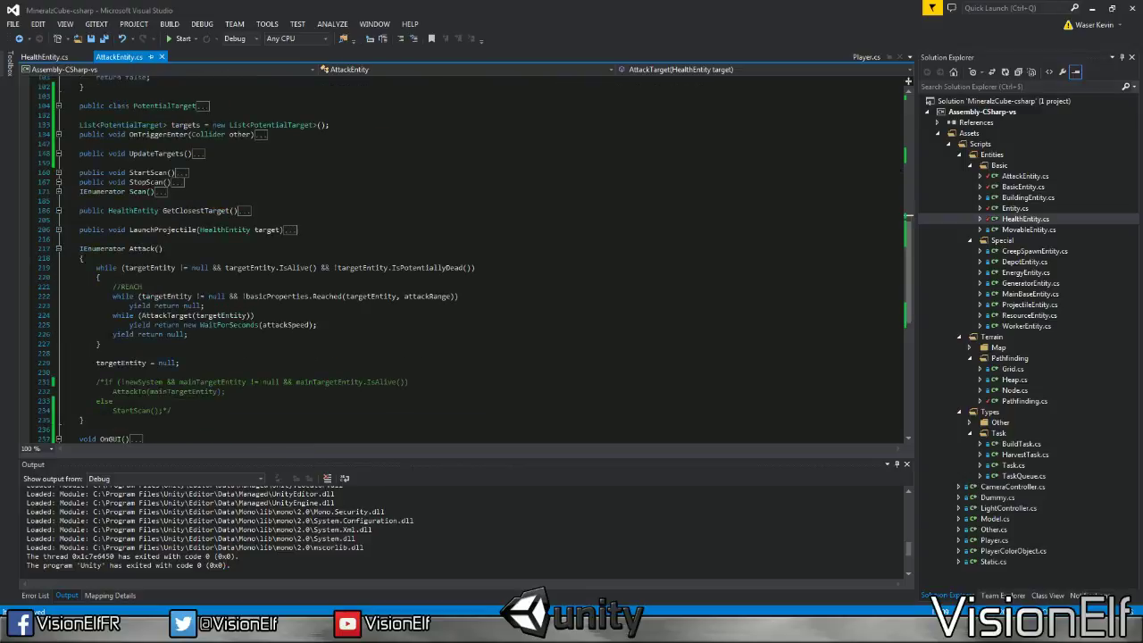
double_click(166, 315)
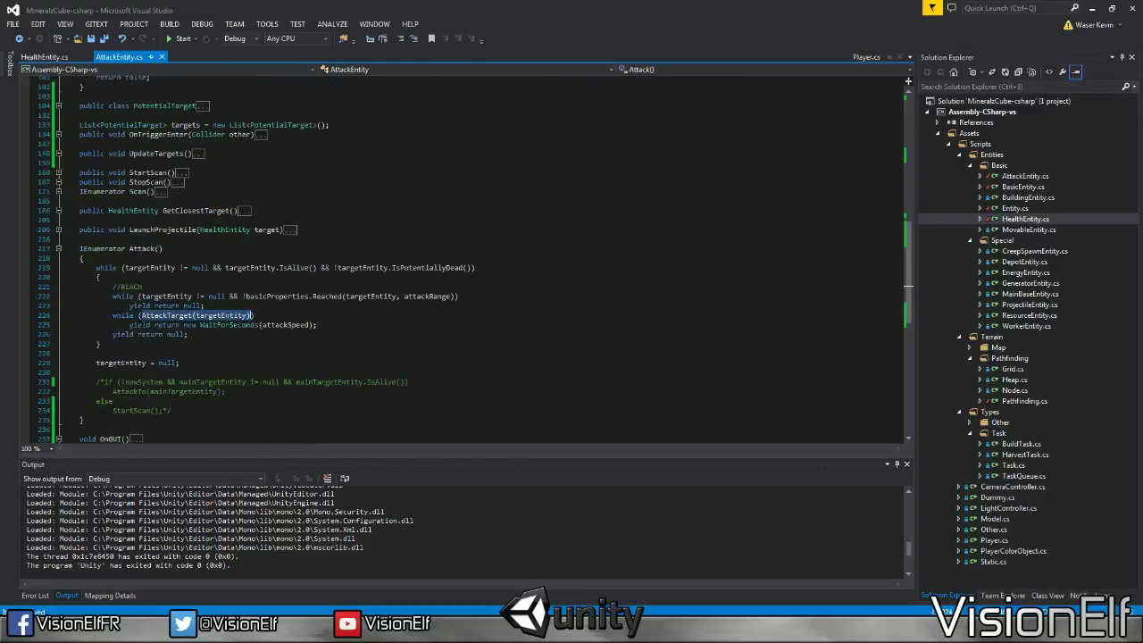
double_click(175, 334)
click(178, 343)
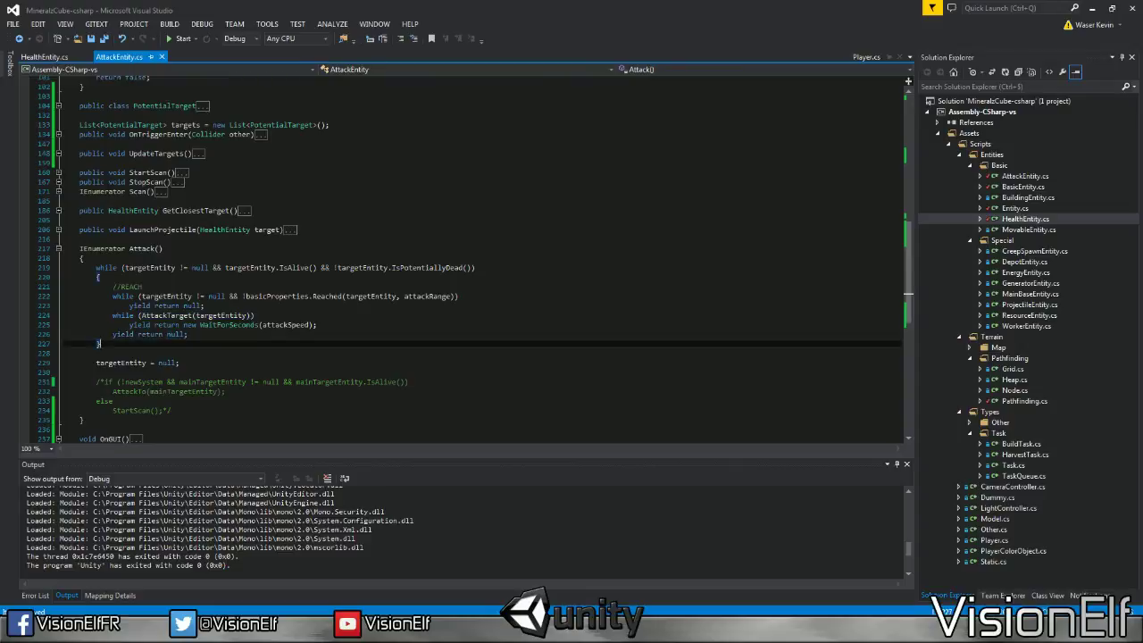
click(142, 270)
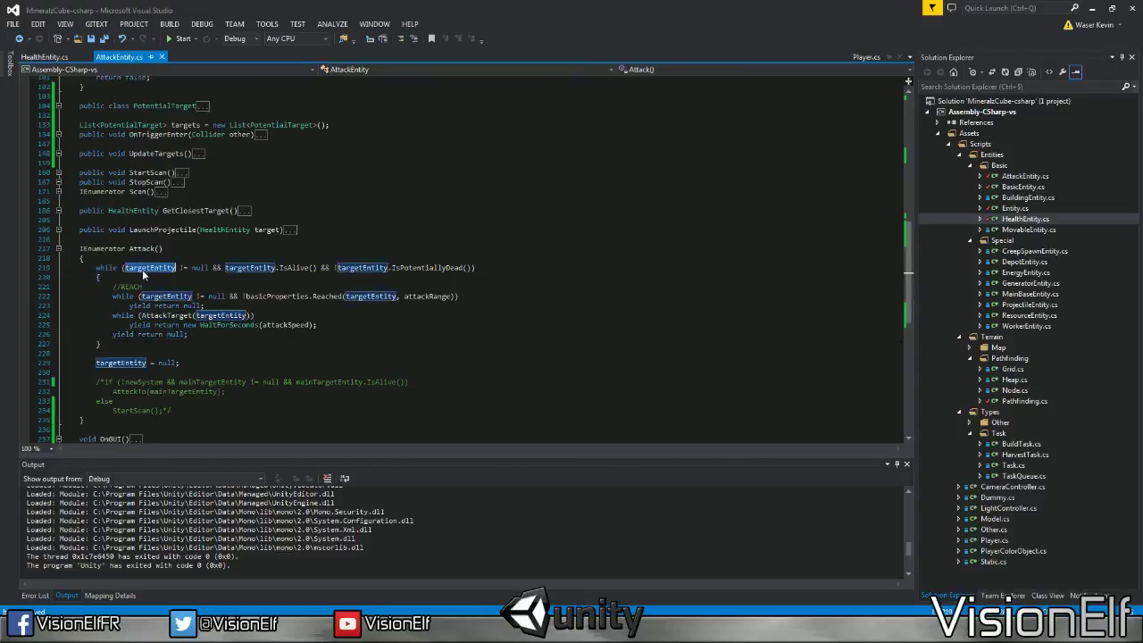
key(Down)
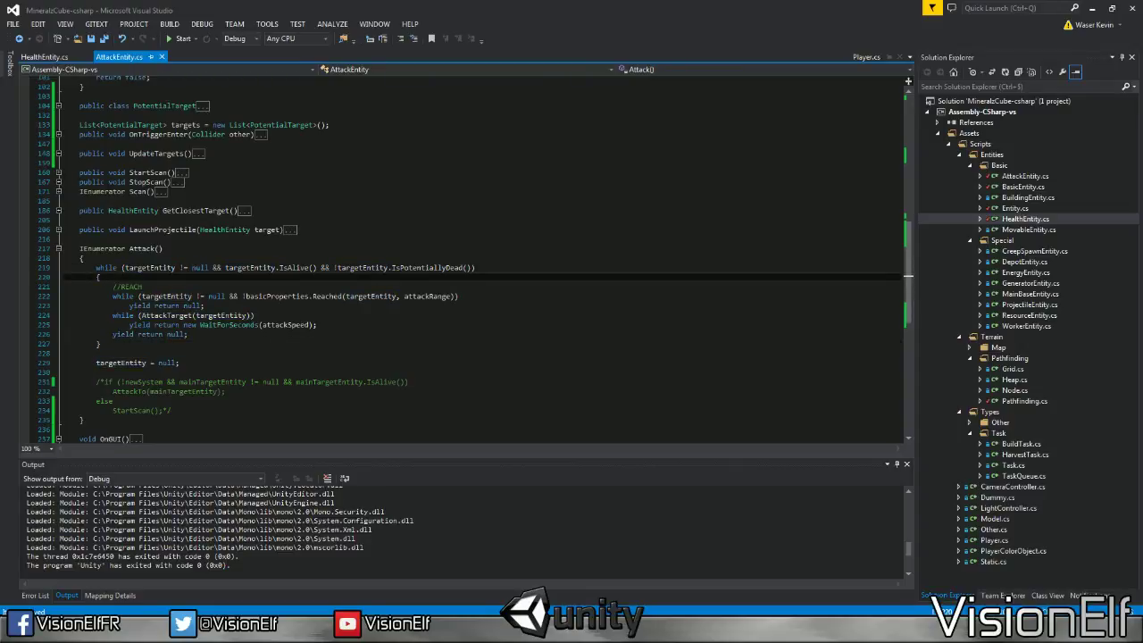
key(Up)
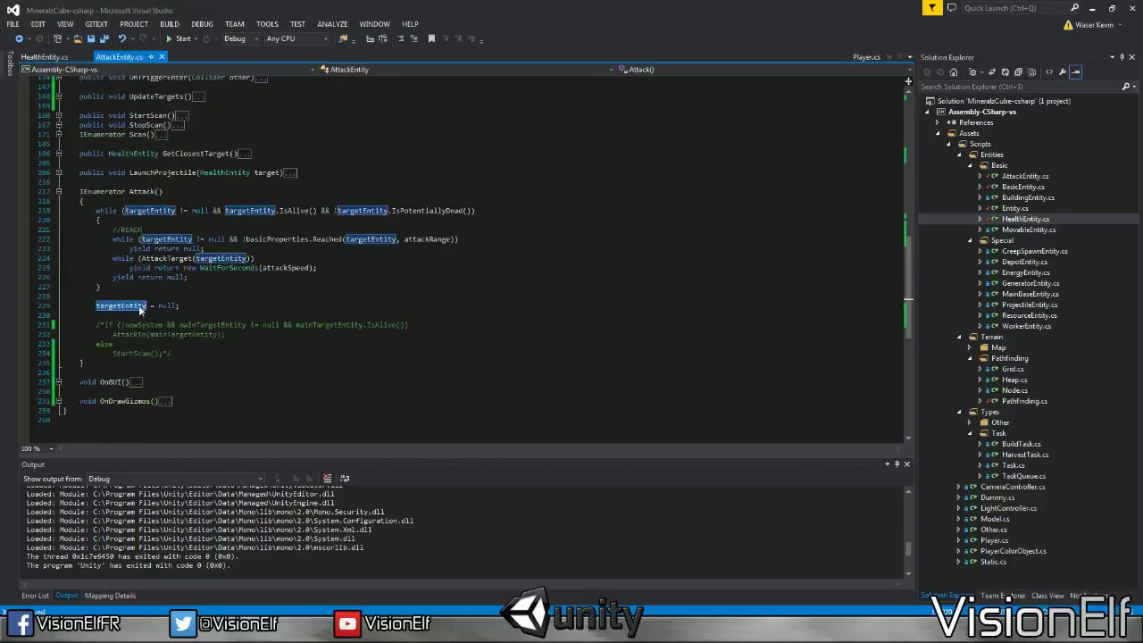
scroll(482, 268, up, 1)
key(Up)
key(Up)
key(Home)
key(shift+End)
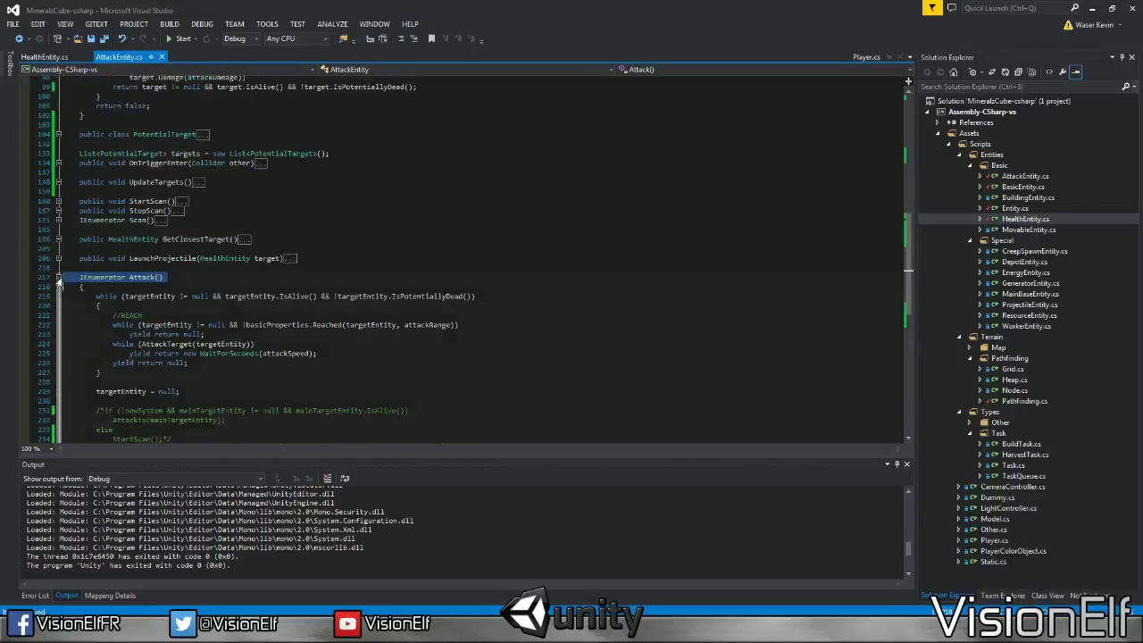
scroll(482, 259, up, 6)
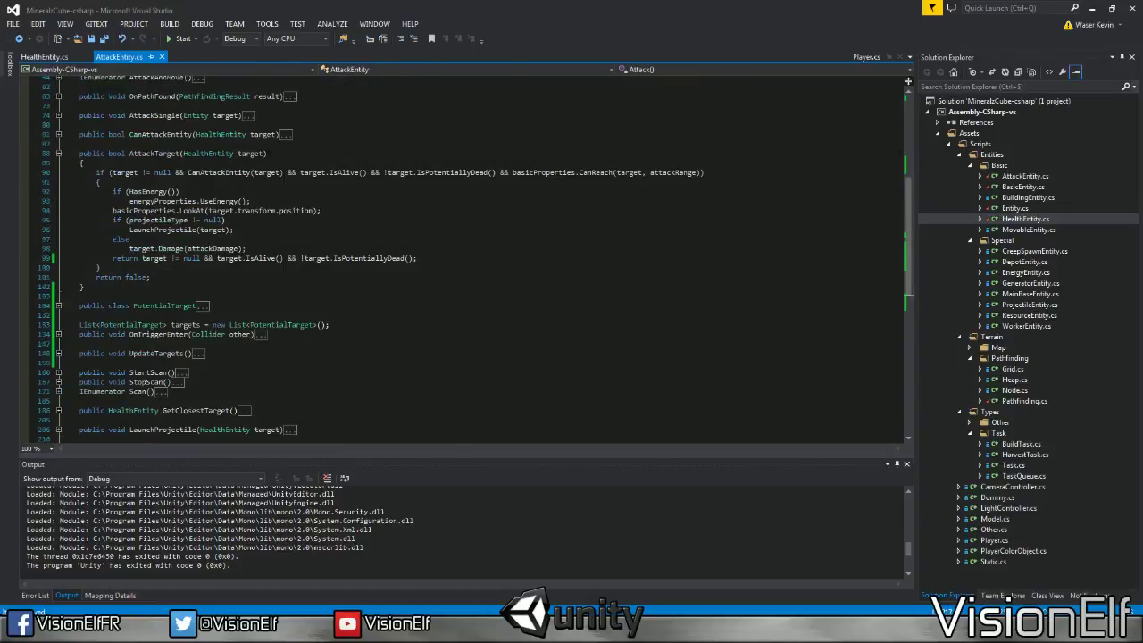
click(58, 152)
scroll(57, 143, up, 2)
click(58, 134)
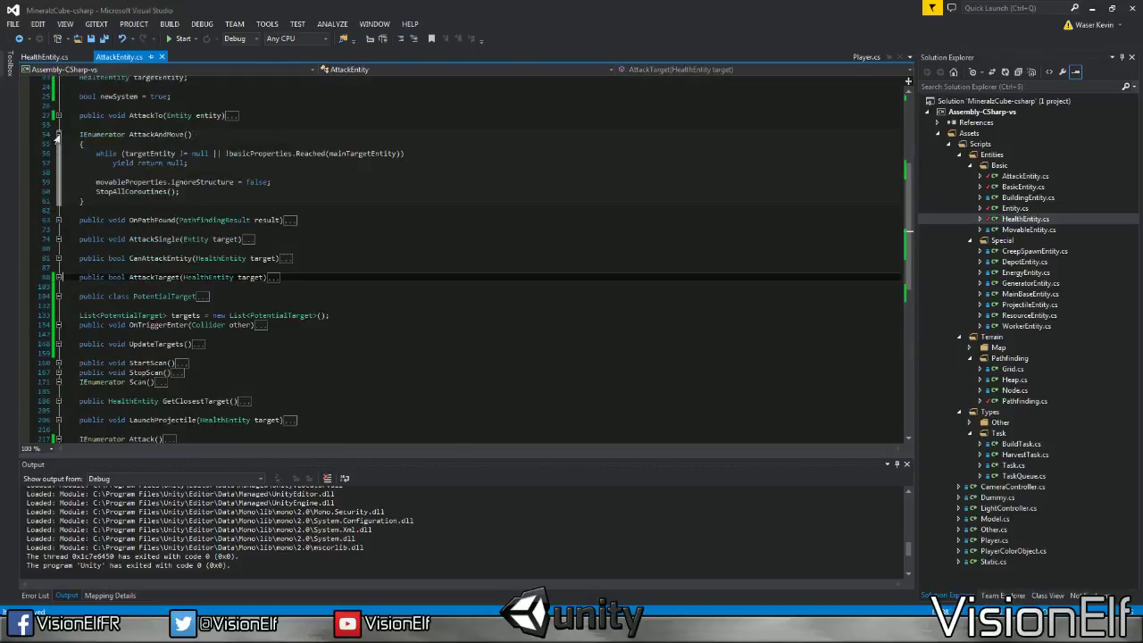
drag(62, 143, 64, 193)
click(64, 191)
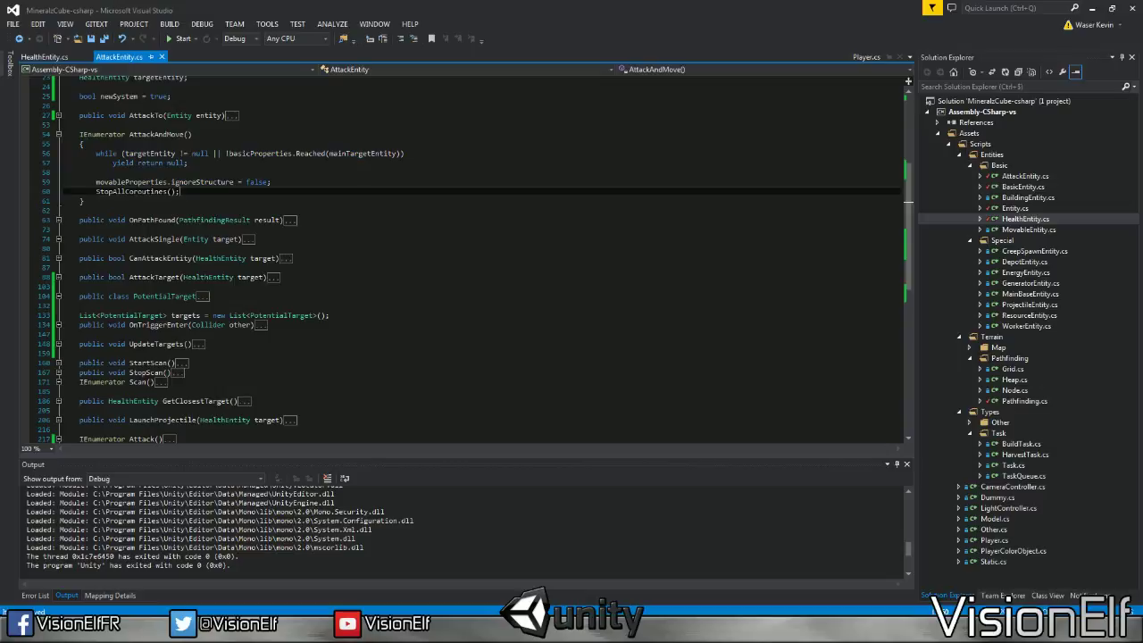
click(58, 133)
scroll(53, 361, down, 3)
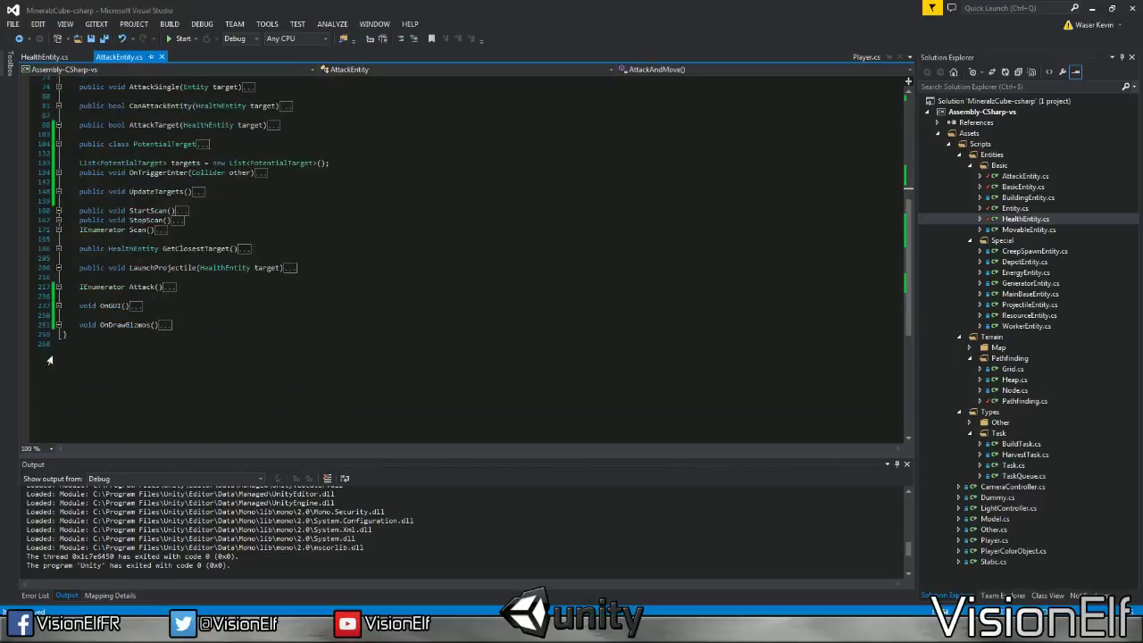
click(59, 287)
scroll(56, 292, down, 4)
click(64, 286)
Below 'targetEntity = null;' add 'if (targets.Count > 0)' followed by 'AttackSingle(targets[0].entity);'
drag(64, 287, 232, 317)
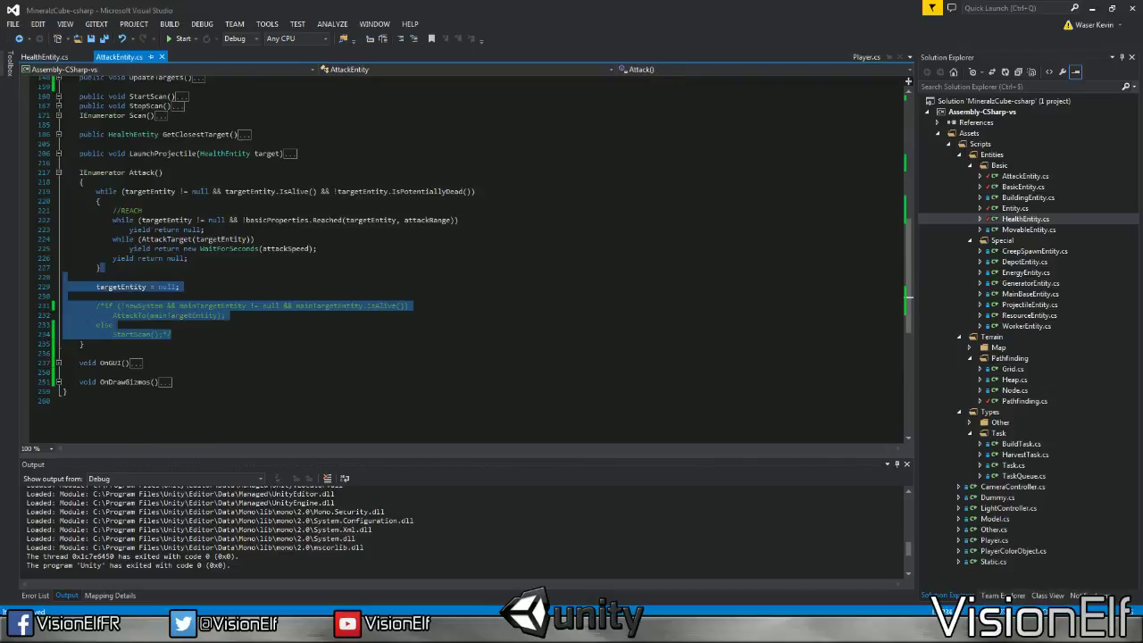
click(180, 286)
key(Return)
key(Return)
text(if (t)
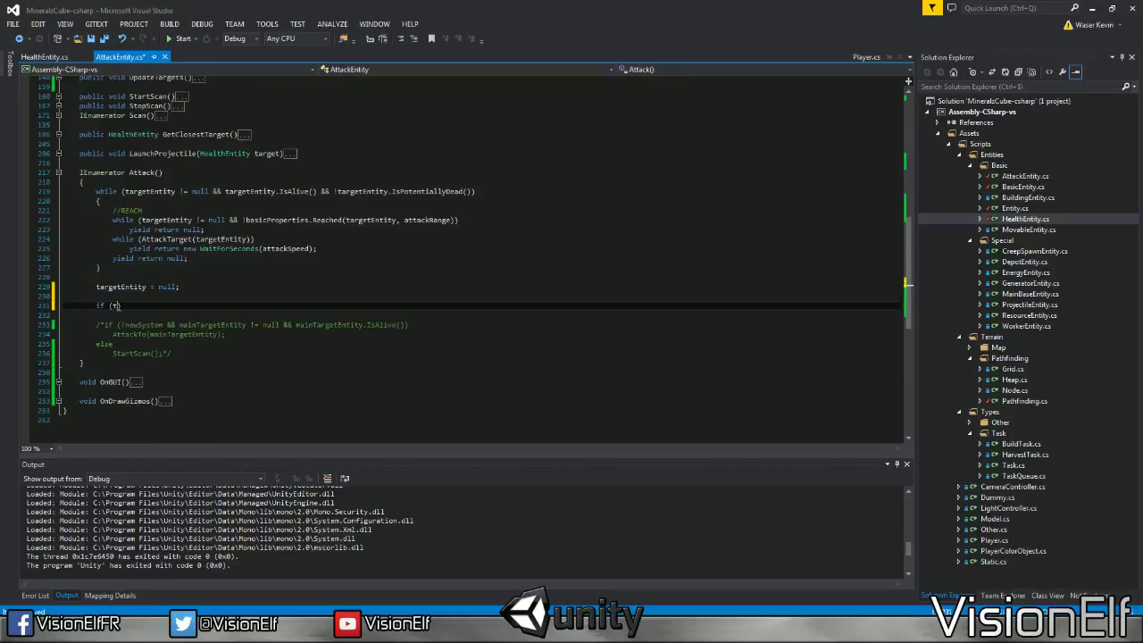
text(argets.Count > 0)
key(ctrl+s)
key(Return)
text(Atta)
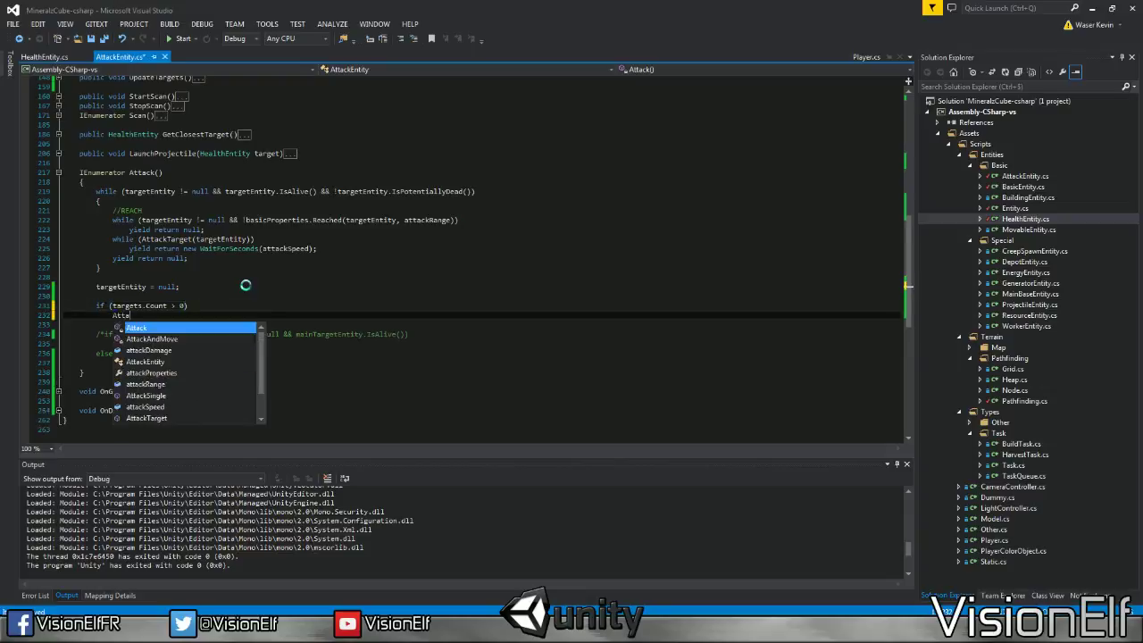
text(ckSin)
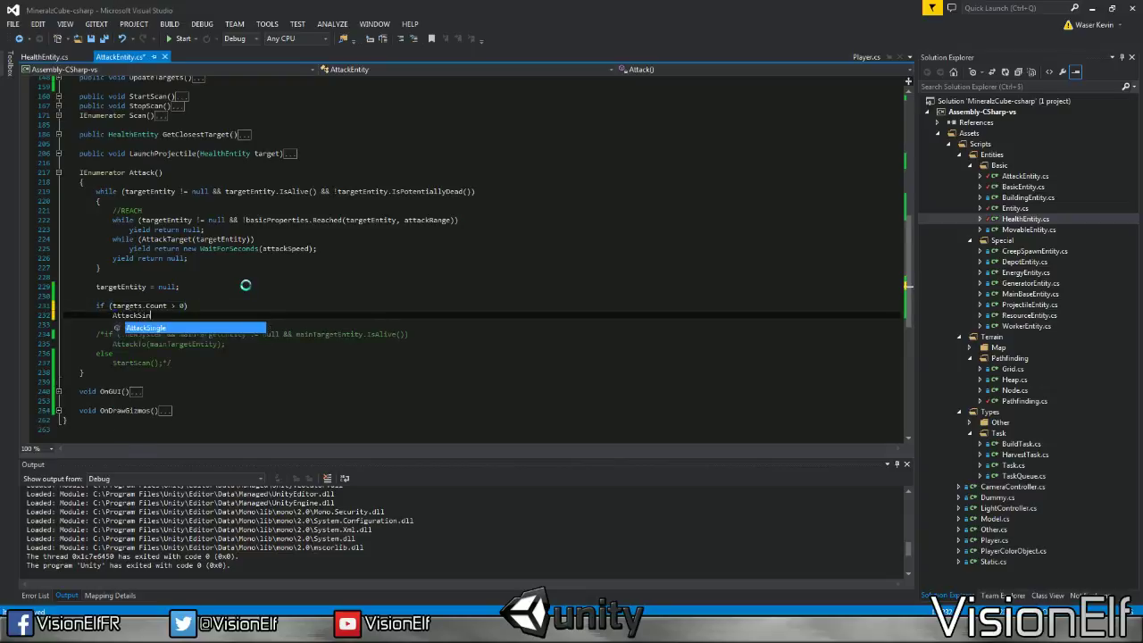
text(gle(targ)
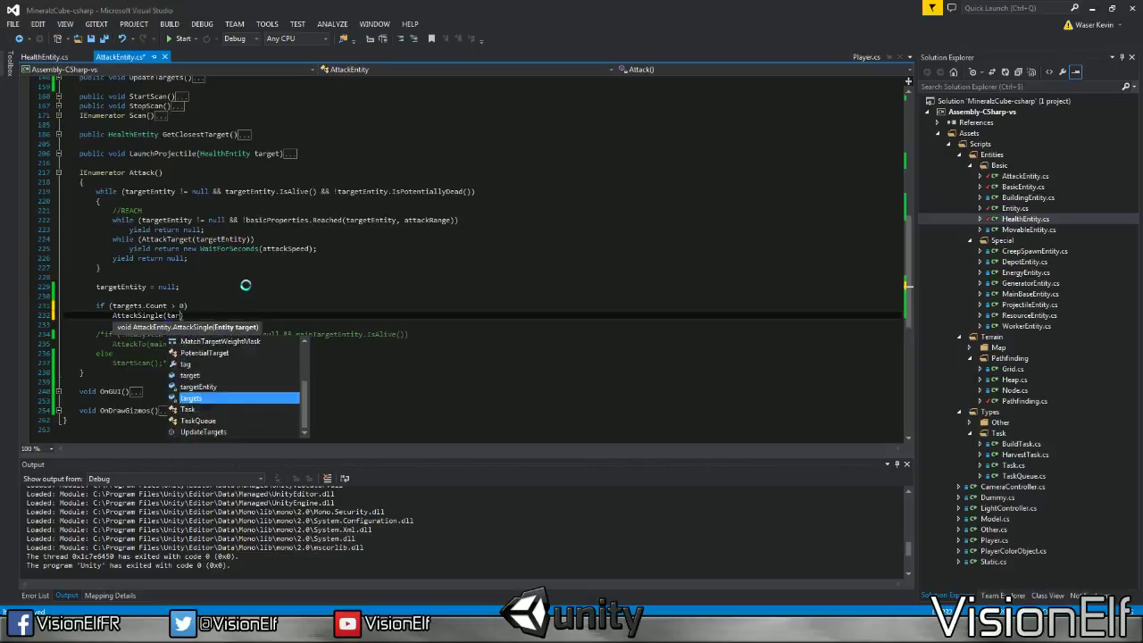
text(ets[0])
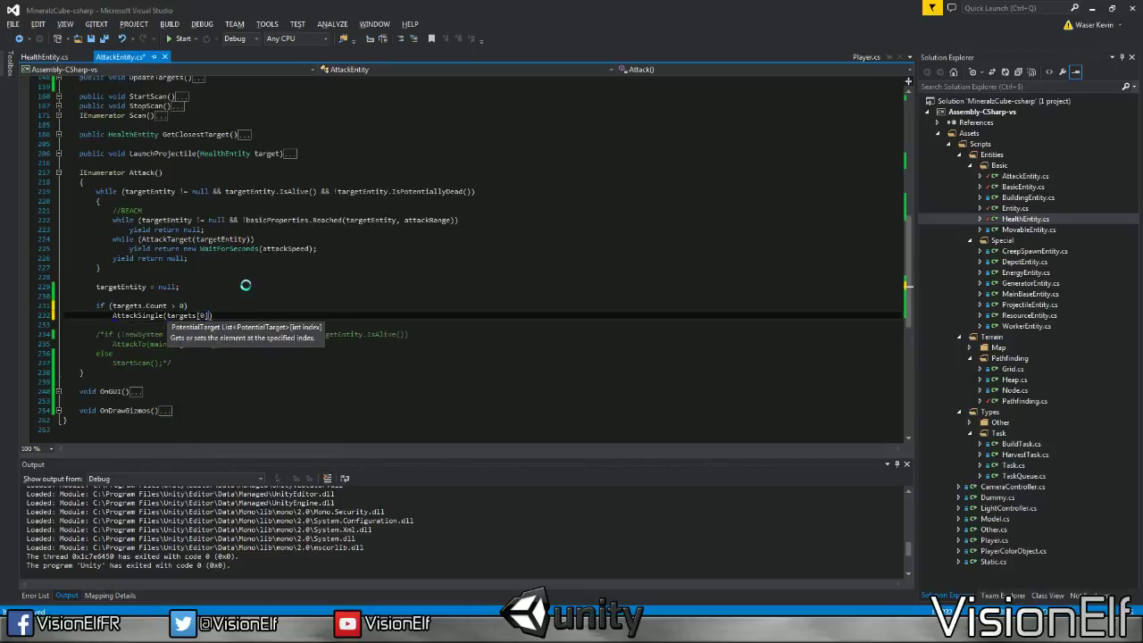
text(.entity);)
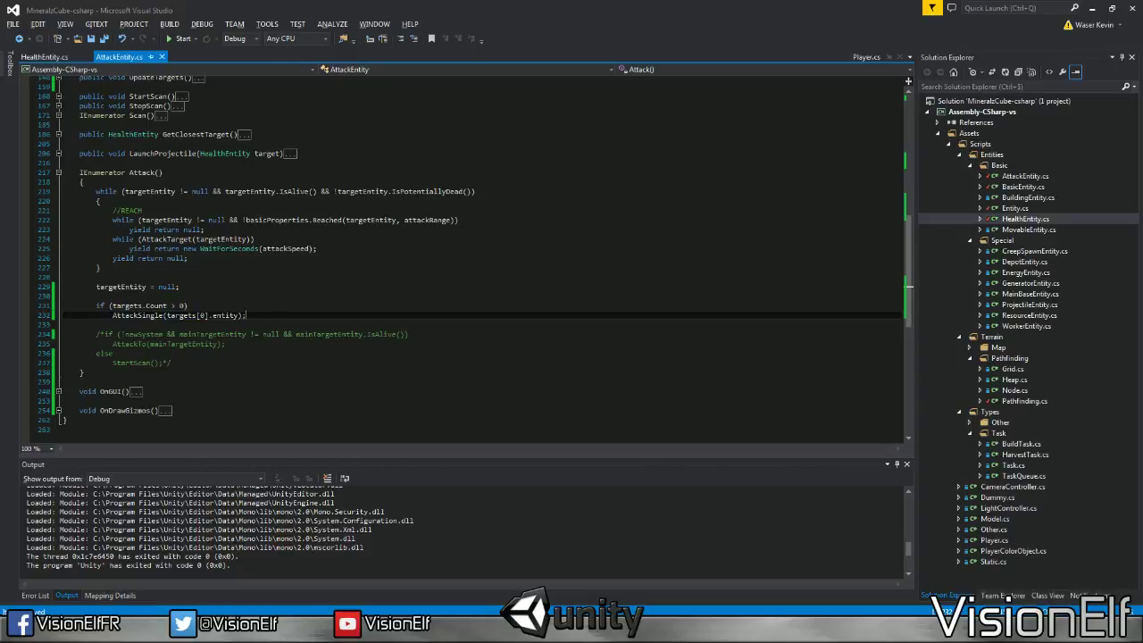
drag(150, 240, 246, 239)
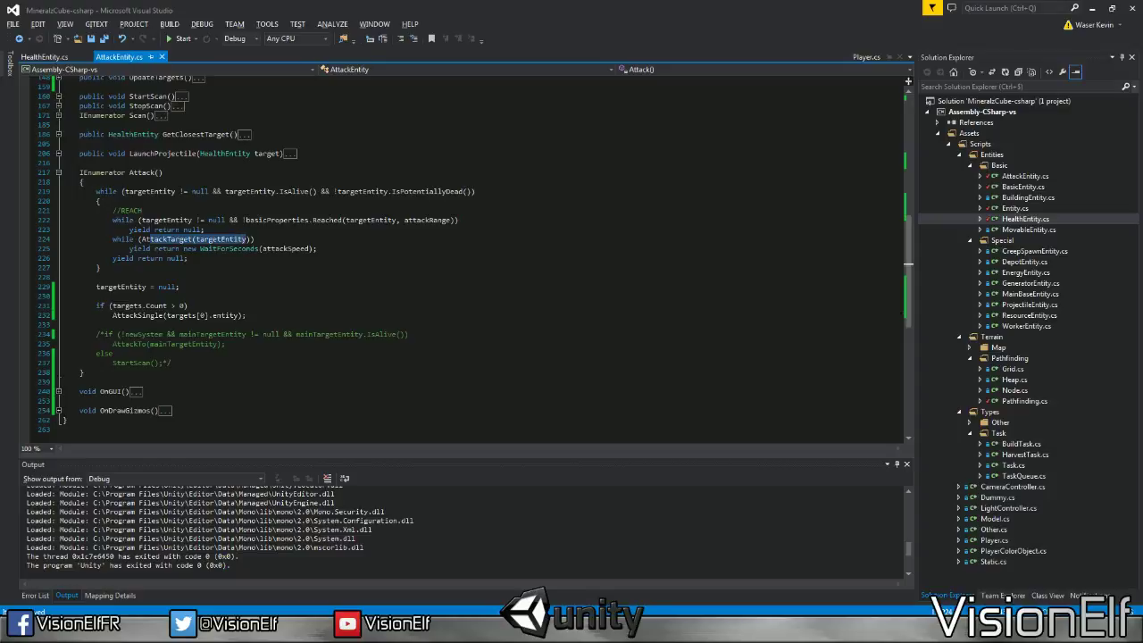
Expand AttackSingle to review its StopCoroutine, targetEntity assignment and Attack restart
double_click(140, 288)
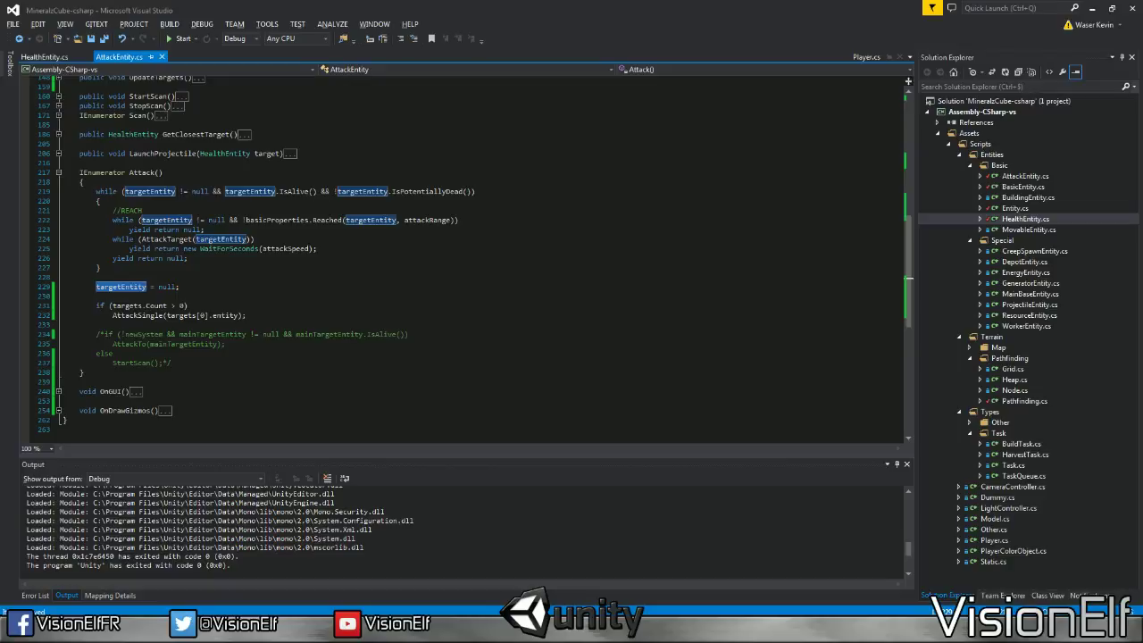
scroll(476, 259, up, 1)
scroll(476, 259, up, 1)
scroll(476, 258, up, 2)
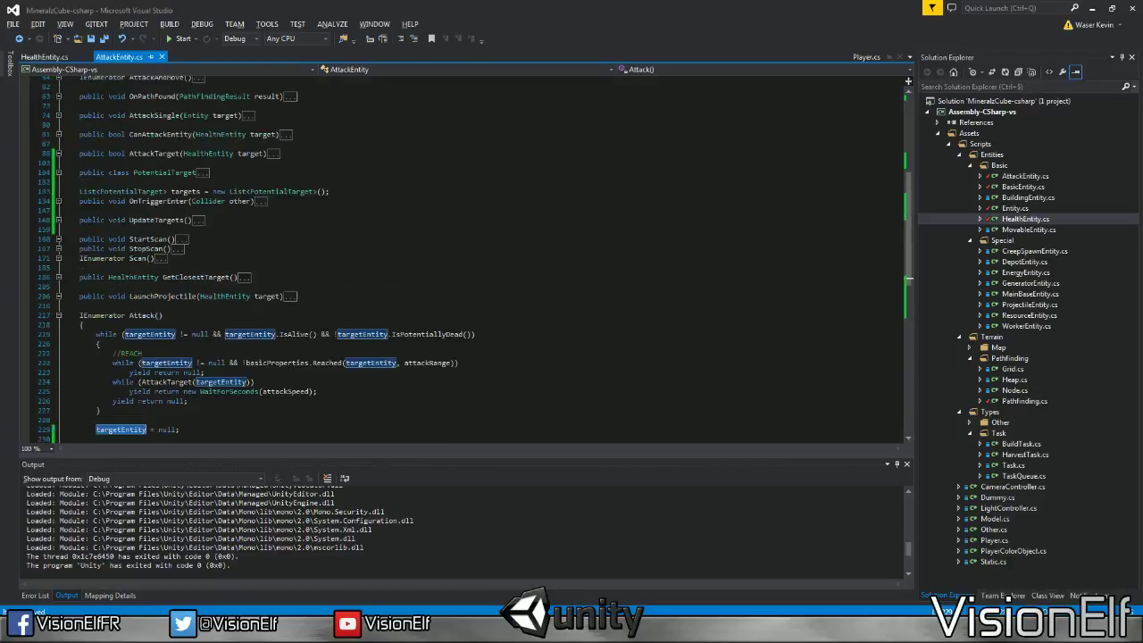
click(58, 116)
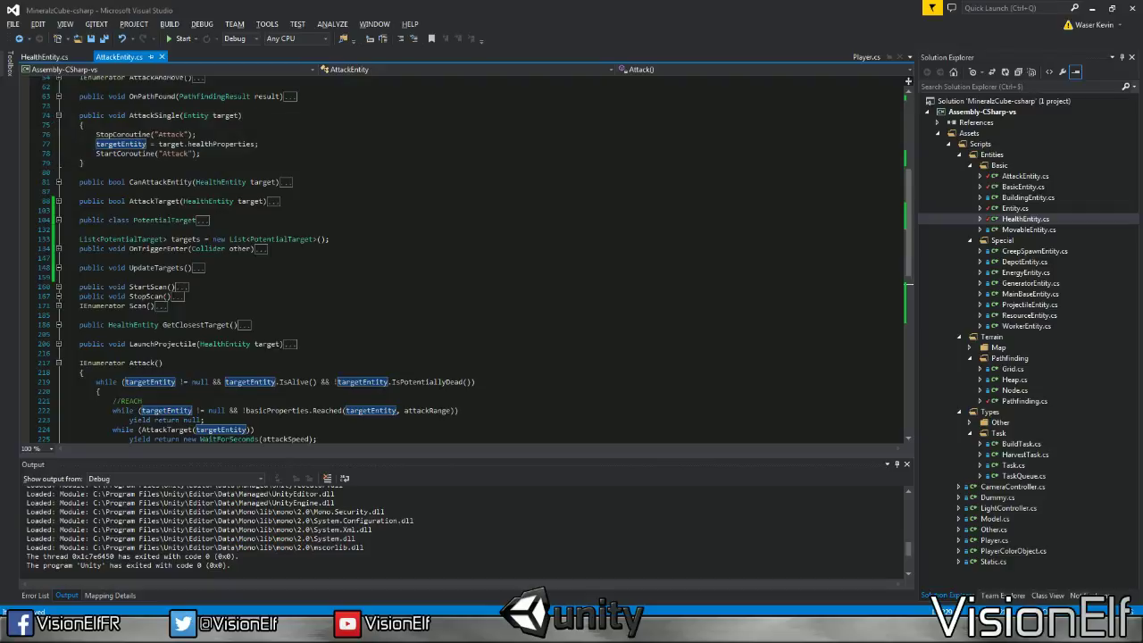
double_click(171, 133)
click(197, 134)
click(201, 153)
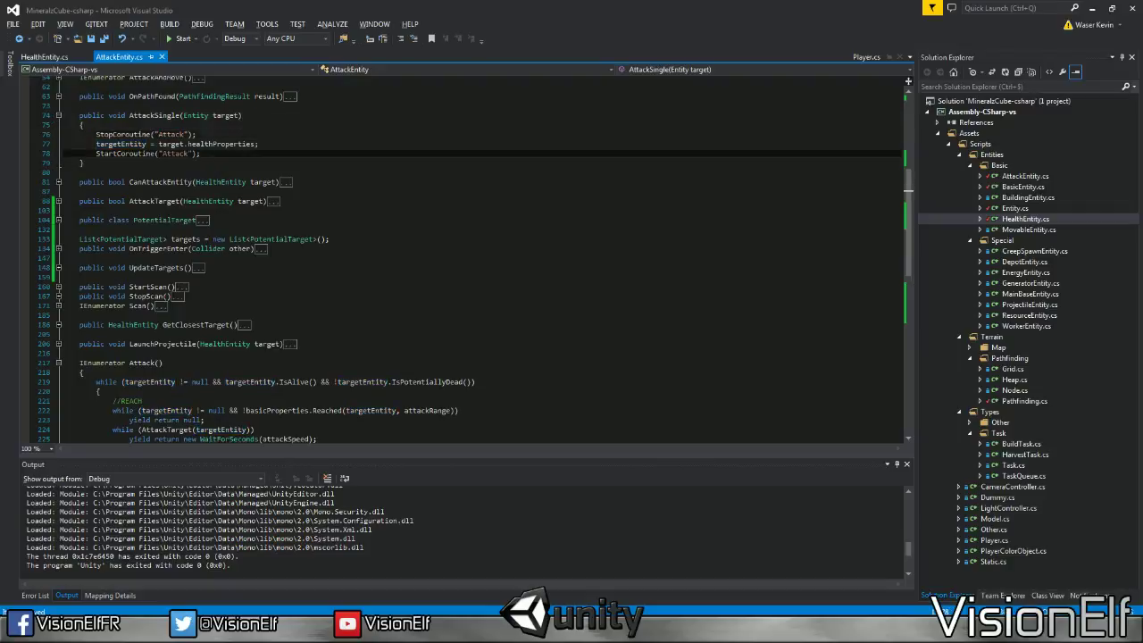
click(53, 116)
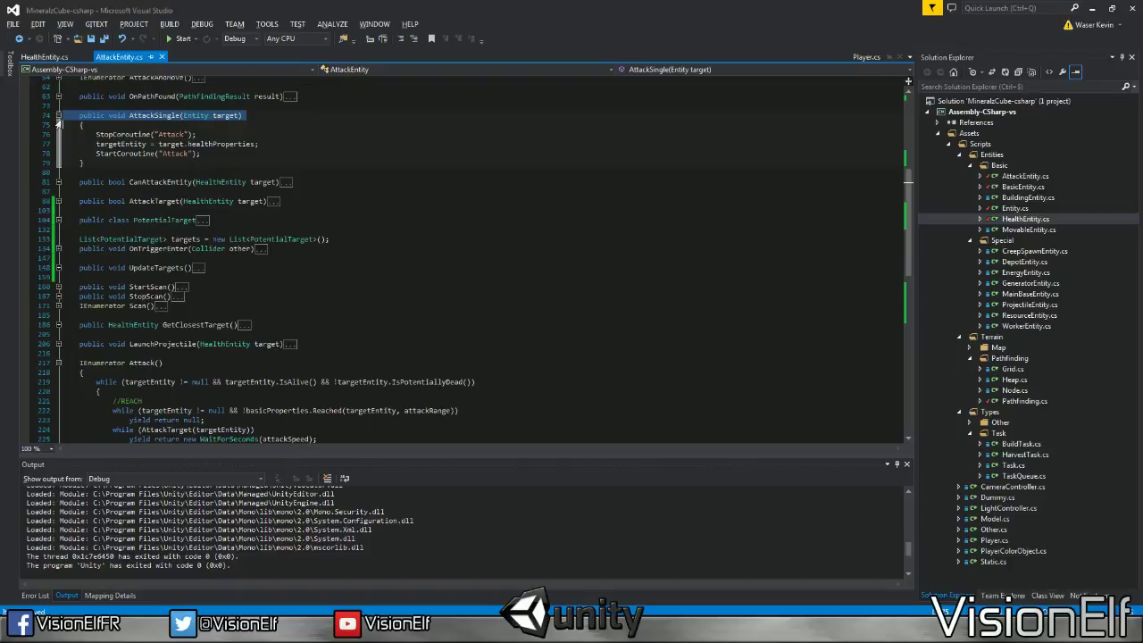
key(alt+Tab)
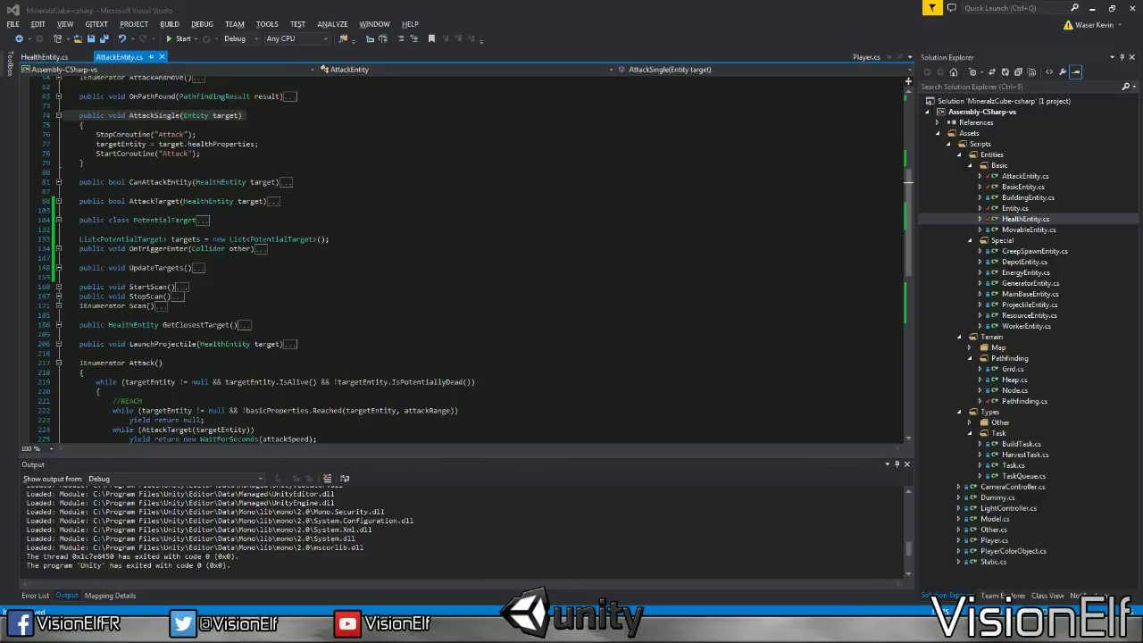
Inspect the AttackSingle(targets[0].entity) call in Attack() and its parameter info
click(268, 248)
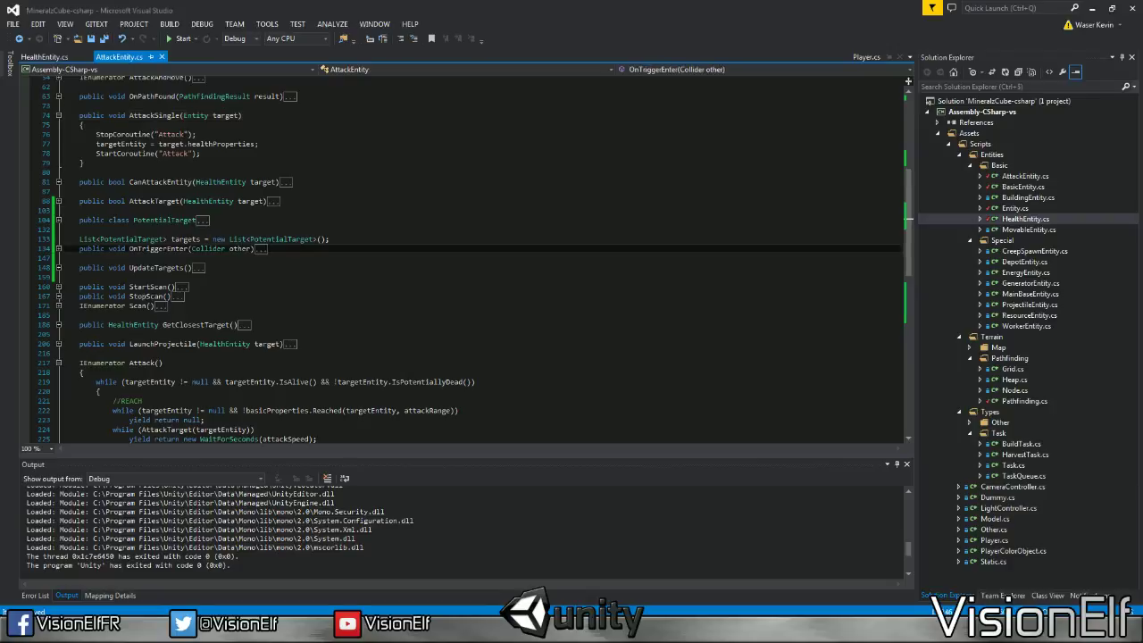
scroll(473, 259, down, 5)
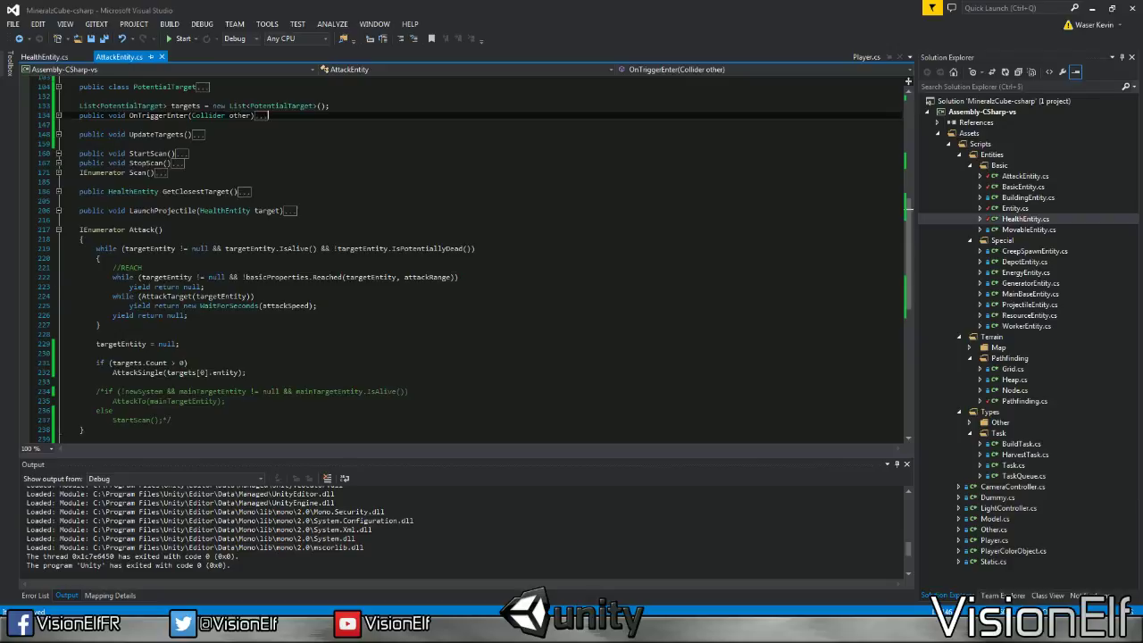
click(138, 345)
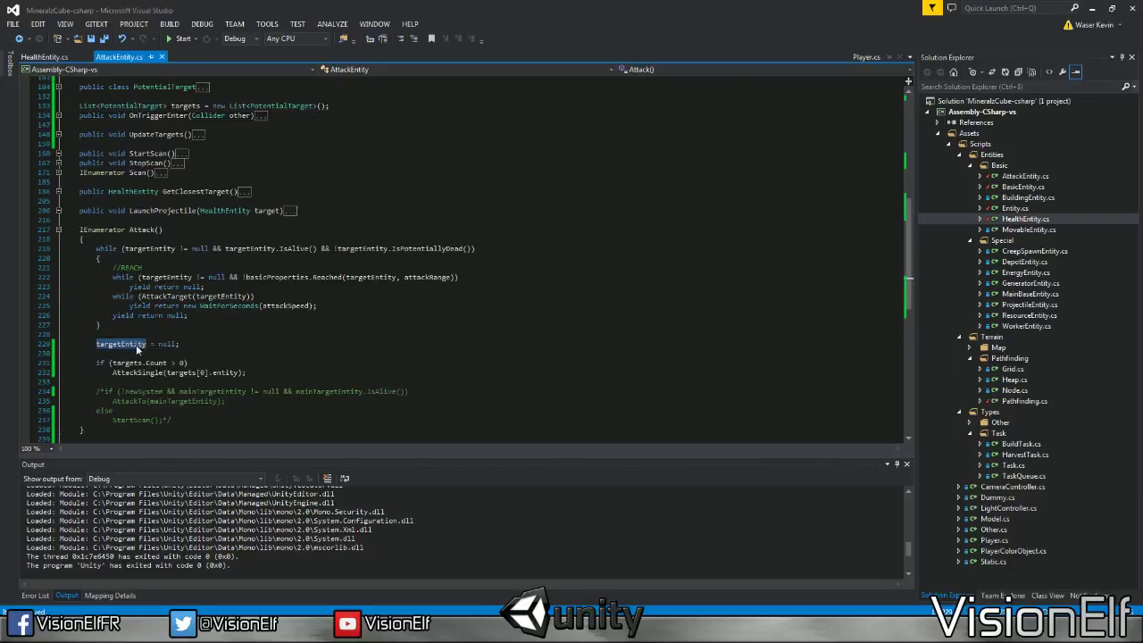
click(196, 373)
scroll(196, 373, up, 1)
scroll(197, 374, up, 1)
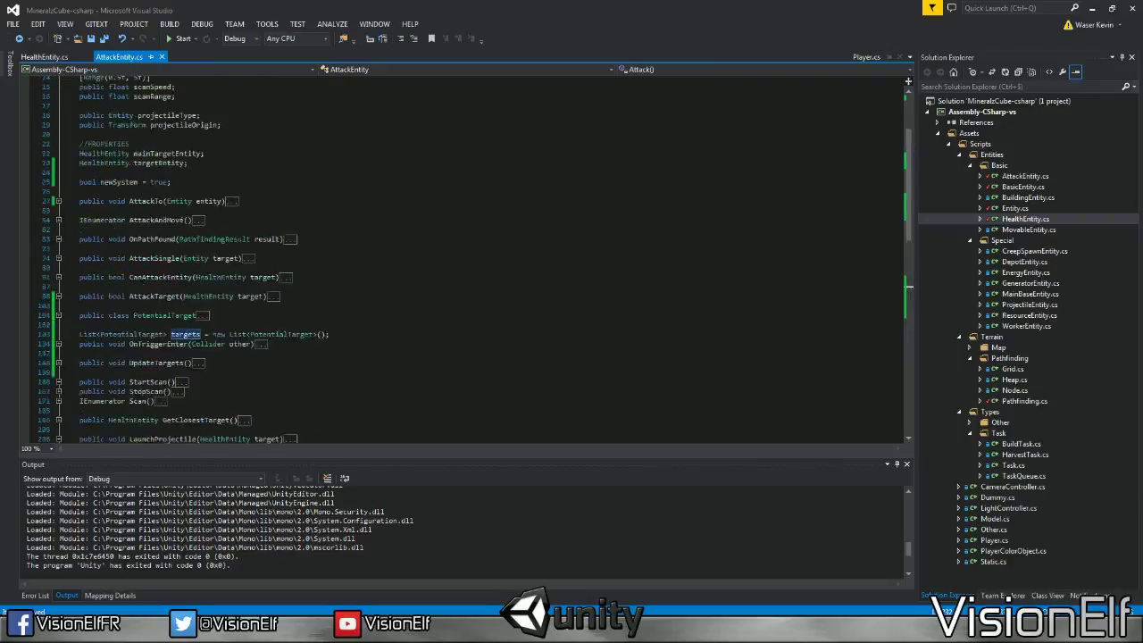
scroll(197, 373, up, 1)
scroll(197, 373, down, 4)
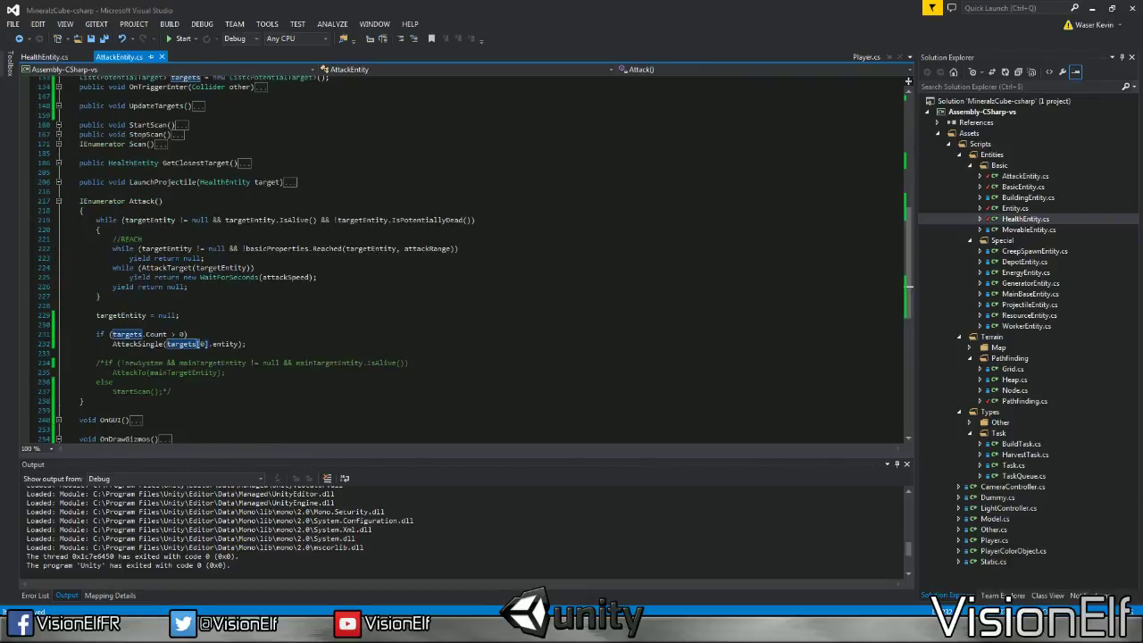
double_click(223, 344)
shift+click(168, 344)
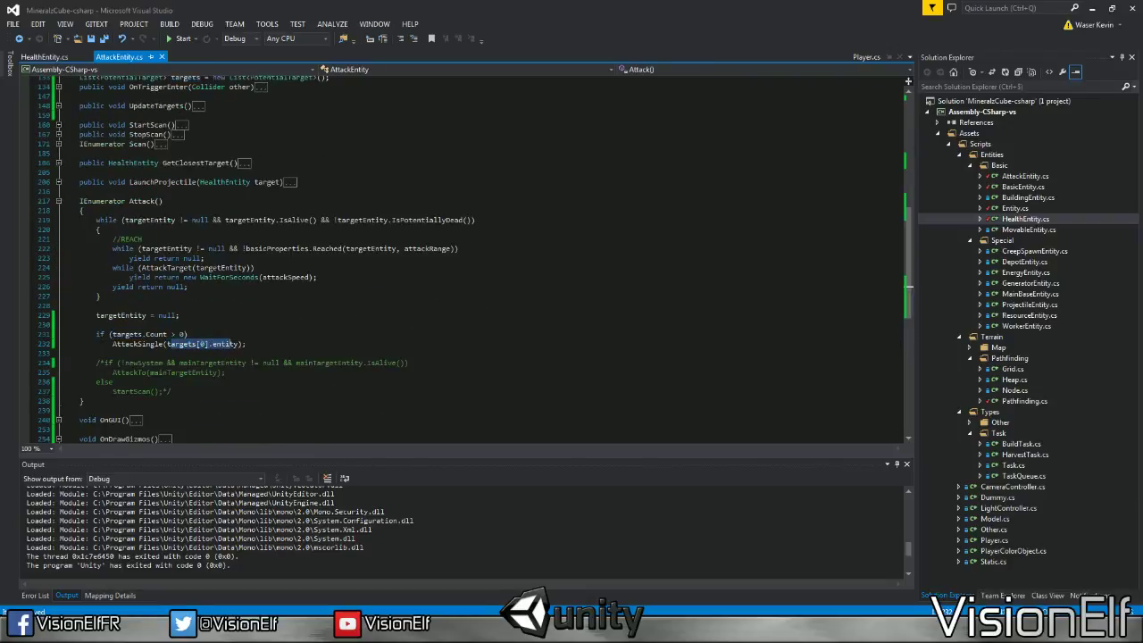
key(ctrl+shift+space)
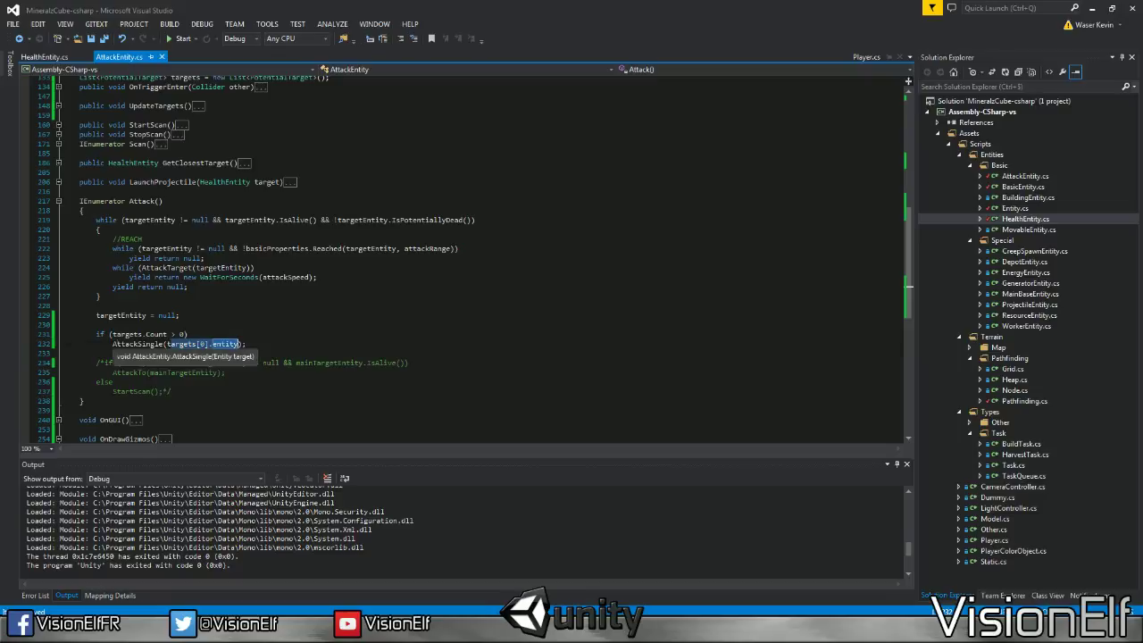
key(Escape)
Replace the targets-count check and AttackSingle call with UpdateTargets(); and save AttackEntity.cs
drag(96, 334, 246, 344)
text(u)
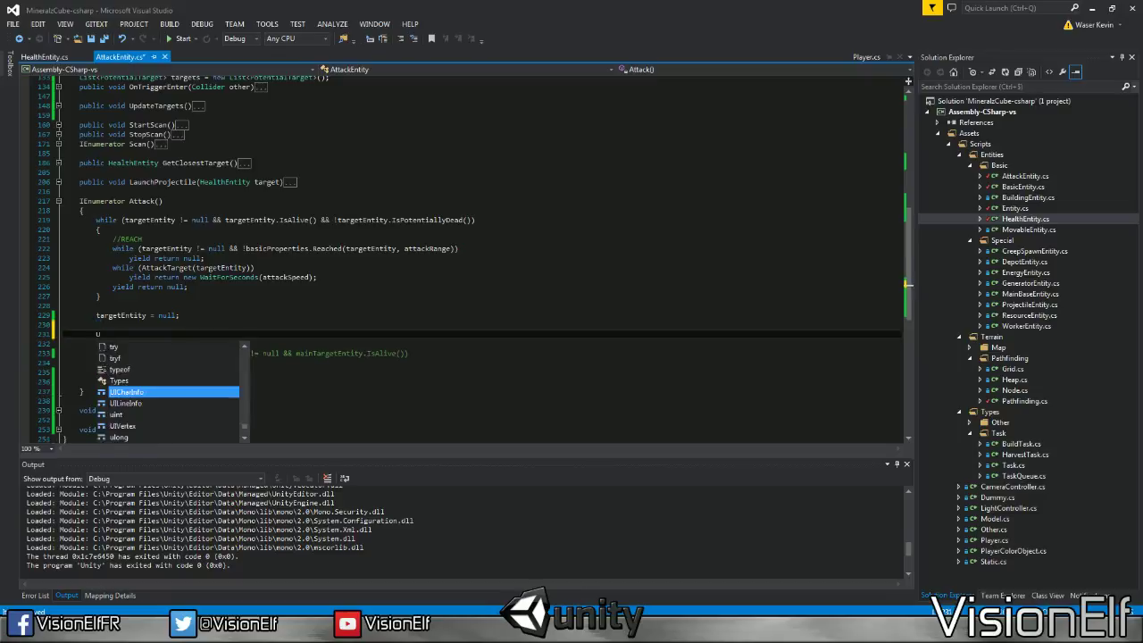
text(pd();)
key(ctrl+s)
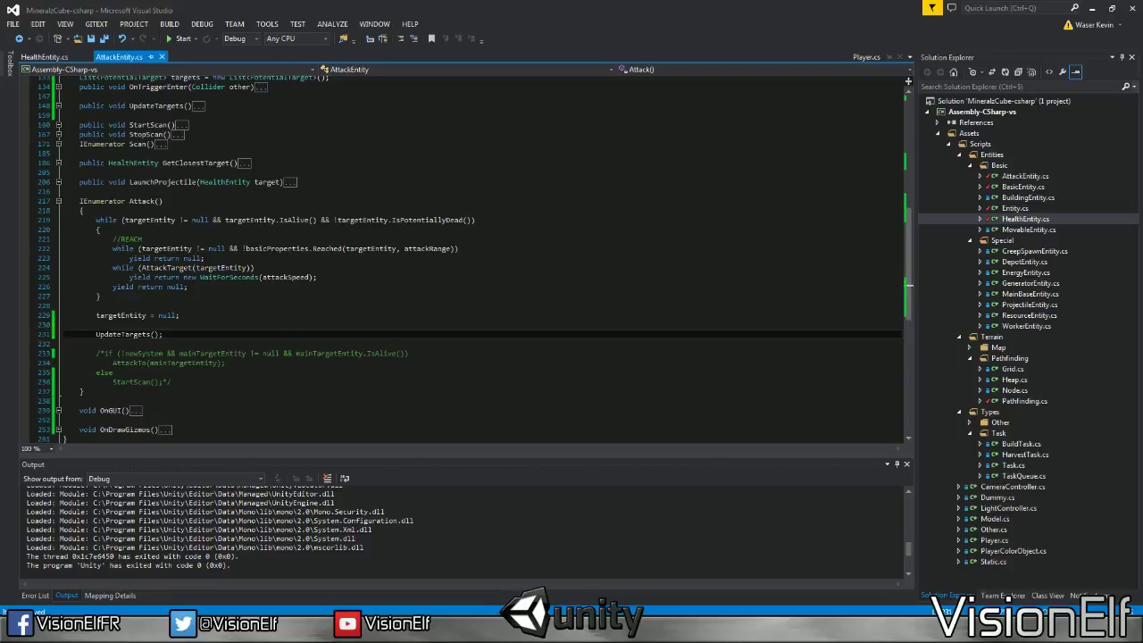
key(shift+Home)
key(shift+Home)
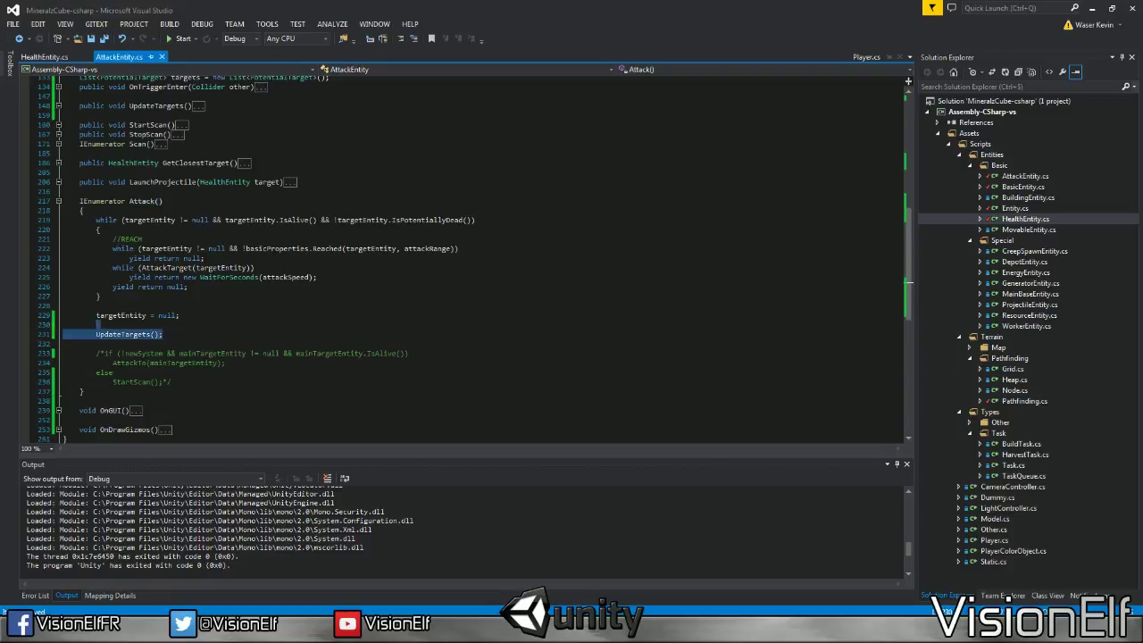
scroll(98, 382, up, 2)
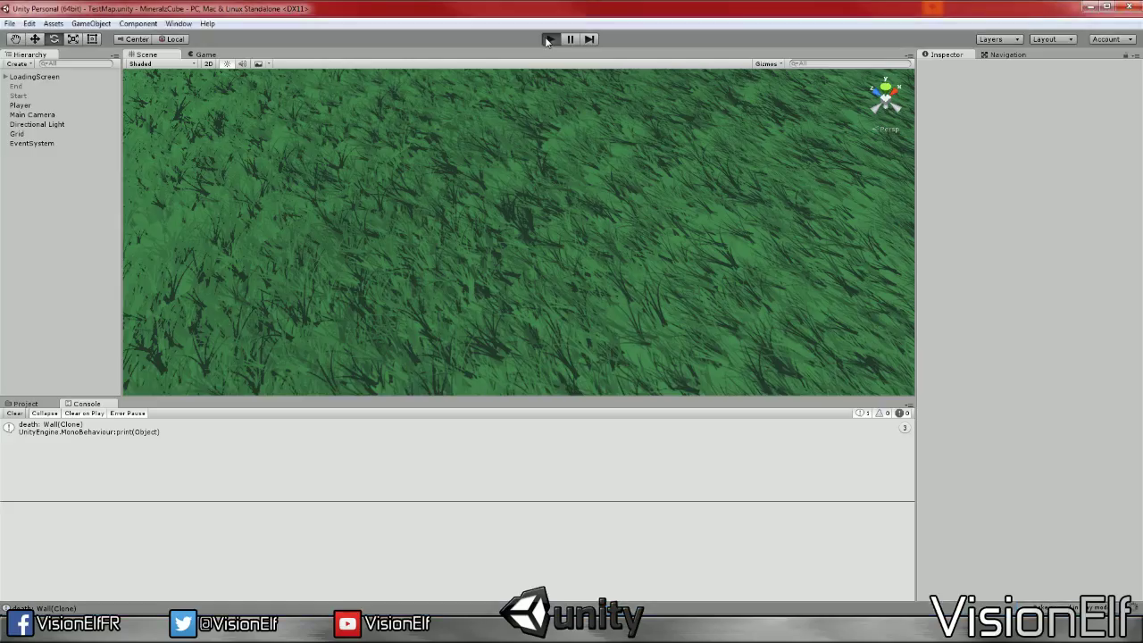
Start play mode, pick Basic Wall with key 1, and place three wall blocks on the grass
click(549, 39)
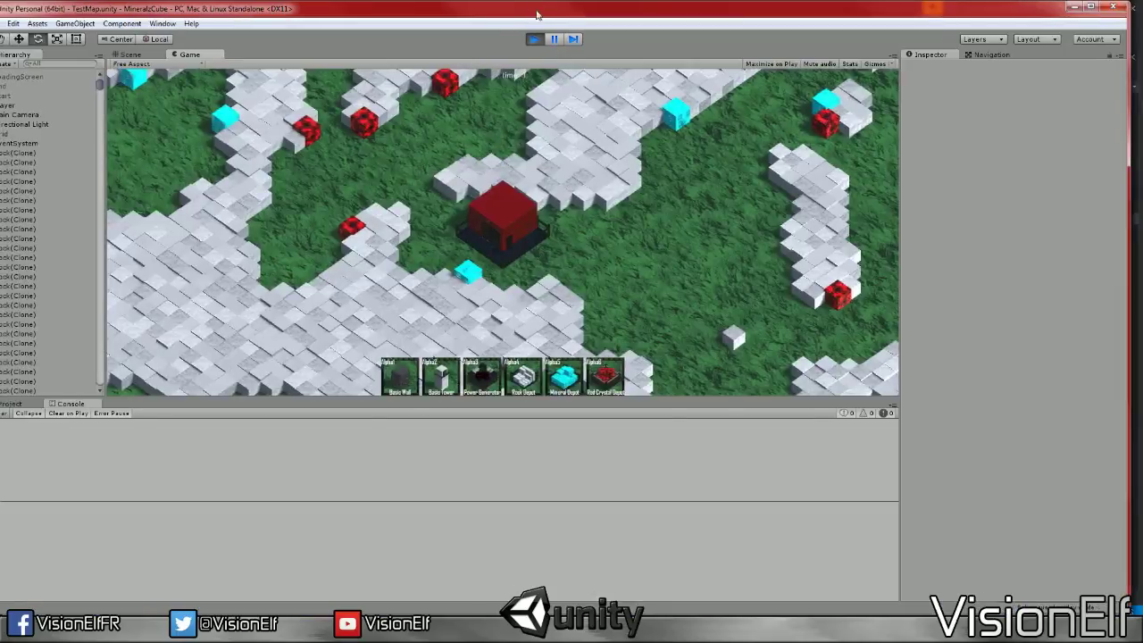
mouse_move(538, 13)
mouse_down()
mouse_move(546, 60)
mouse_move(548, 4)
mouse_up()
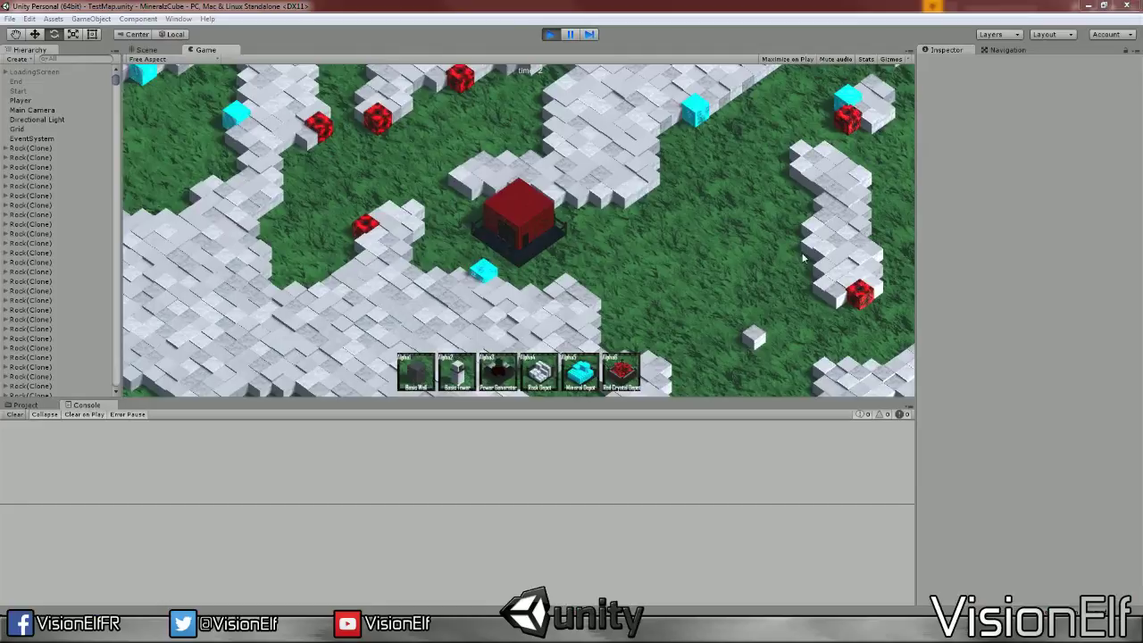
key(ctrl+s)
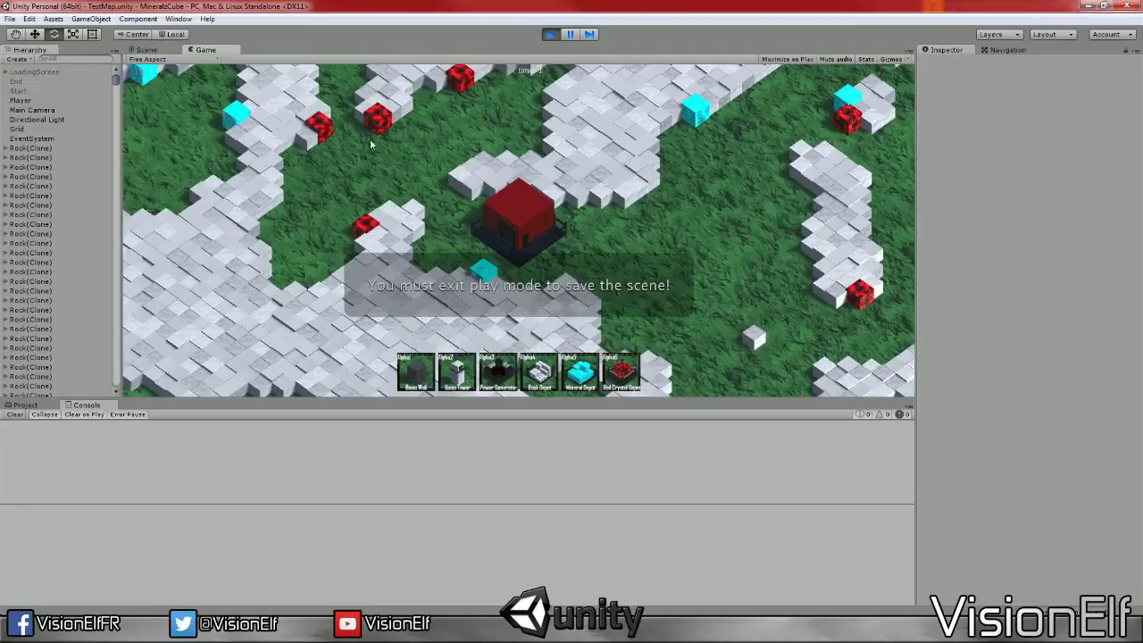
key(1)
click(358, 131)
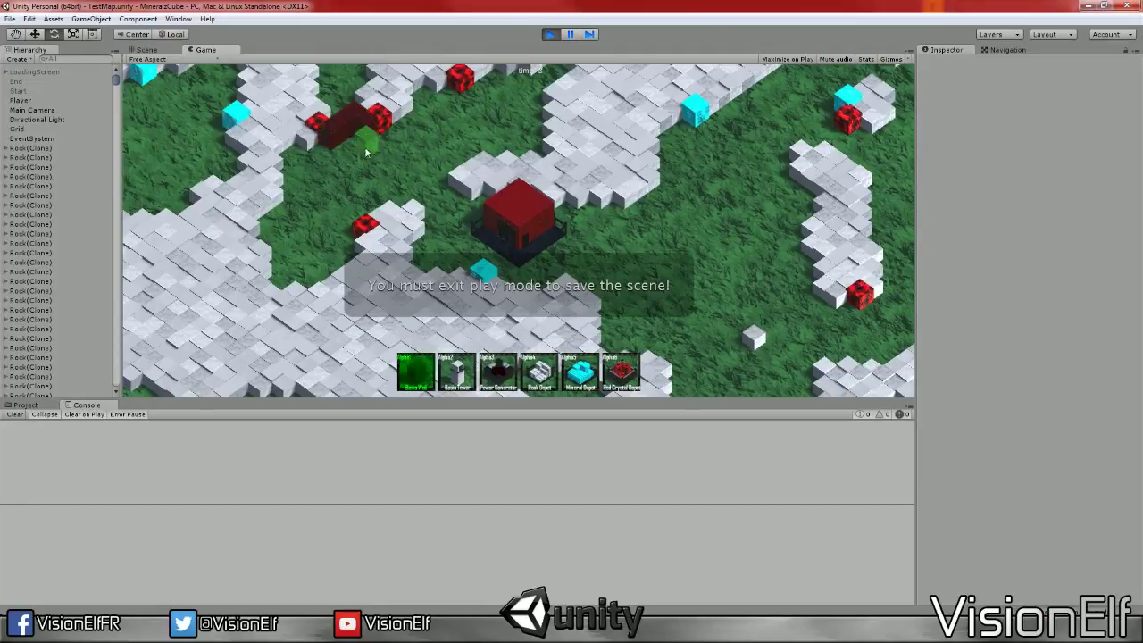
click(342, 189)
click(401, 159)
key(w)
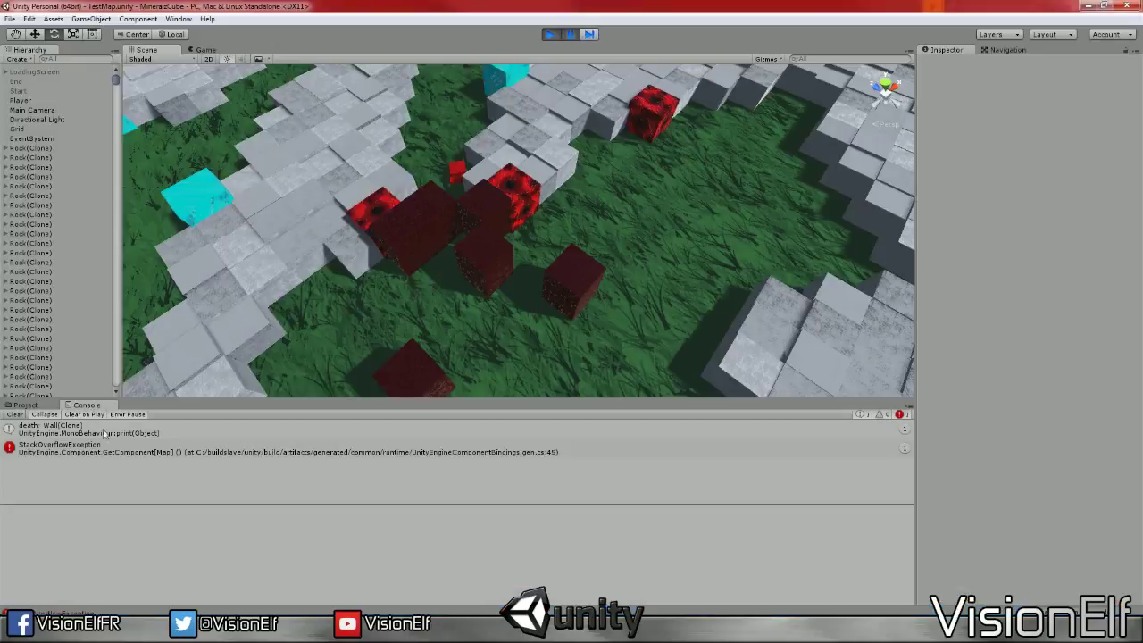
Open the StackOverflowException stack trace and mark the AttackEntity line 231 and AttackSingle line 78 references
click(106, 433)
click(125, 450)
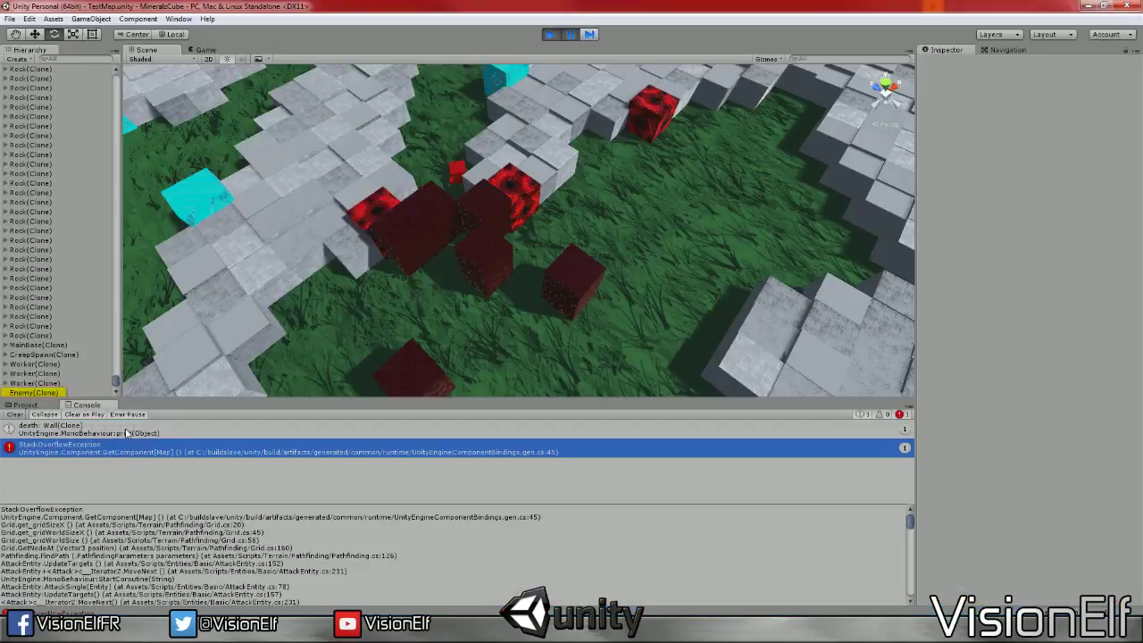
scroll(162, 539, down, 5)
scroll(162, 539, down, 5)
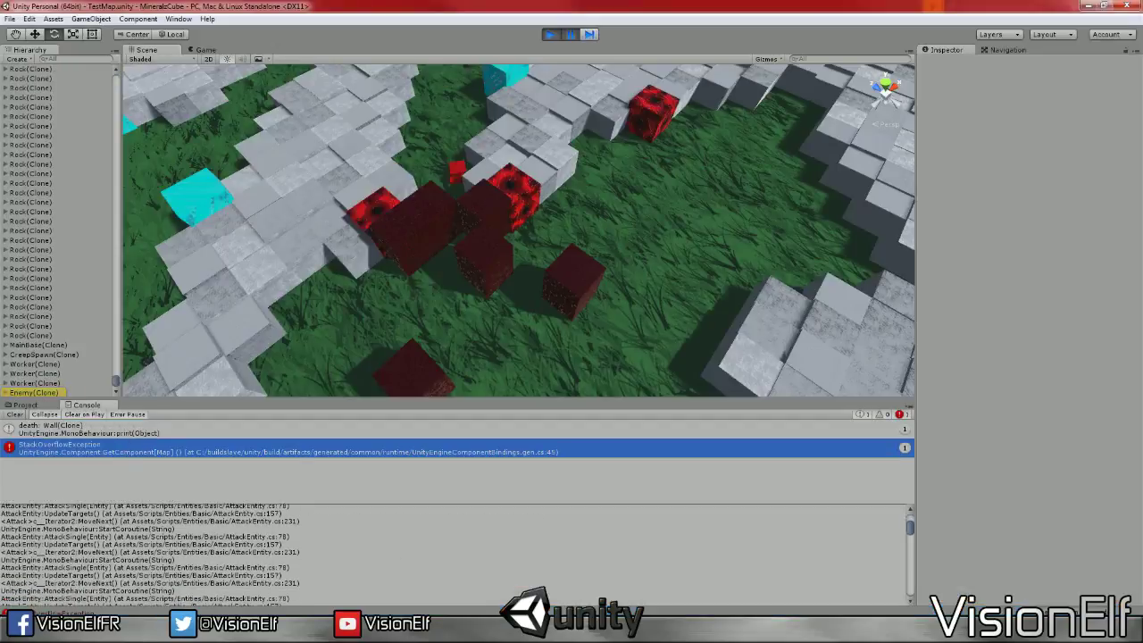
scroll(282, 600, up, 1)
double_click(290, 556)
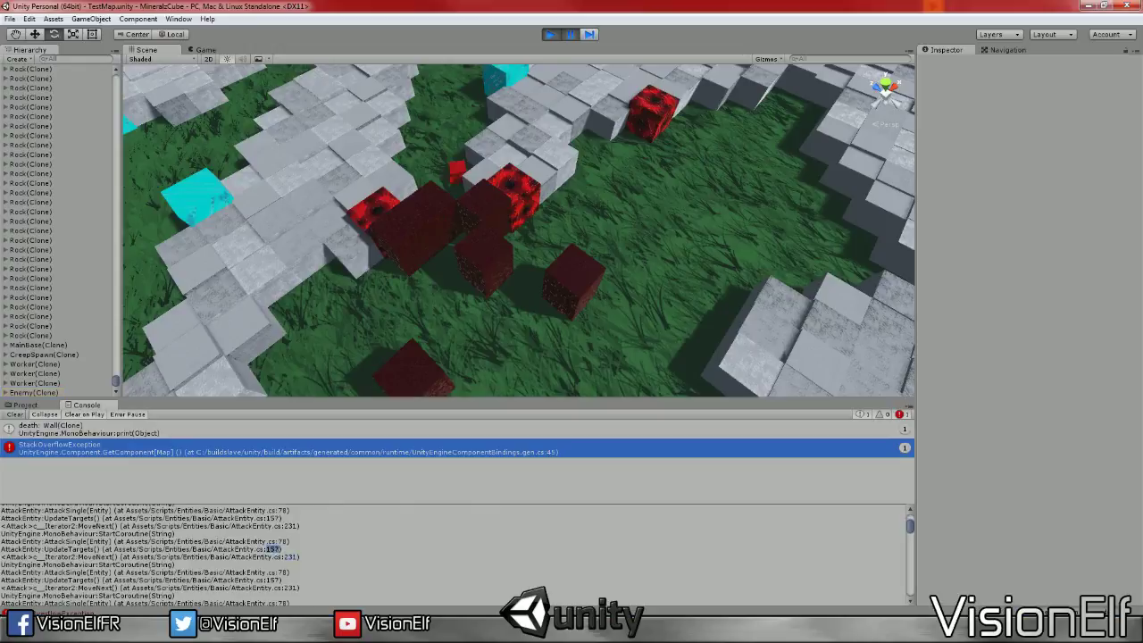
double_click(282, 541)
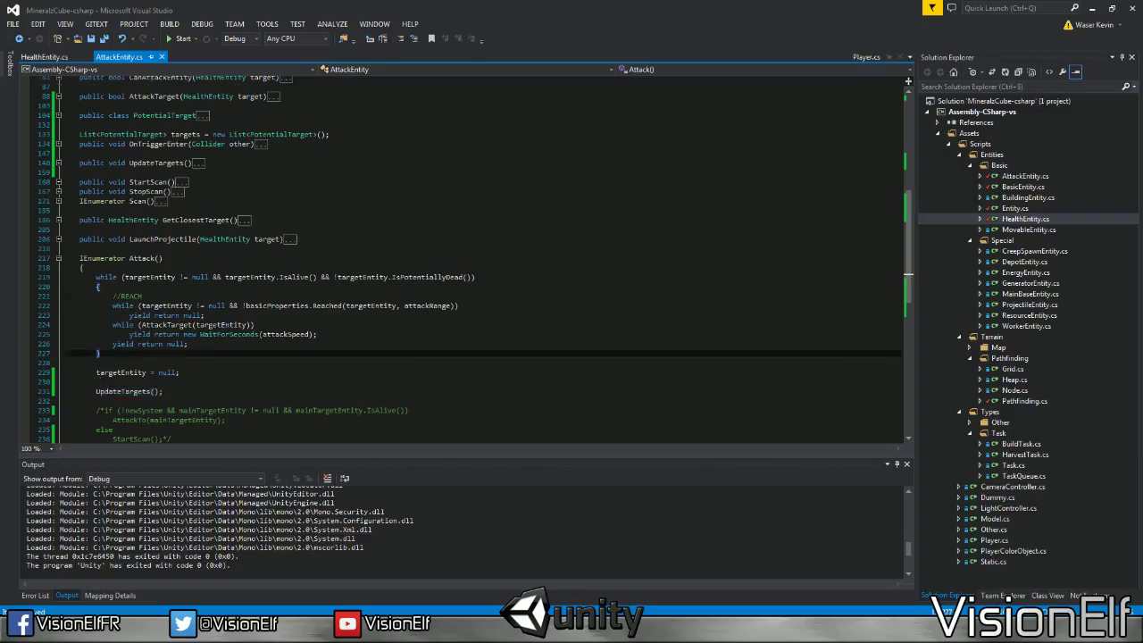
Go to the UpdateTargets definition and expand AttackSingle to find StartCoroutine("Attack") on line 78
key(F12)
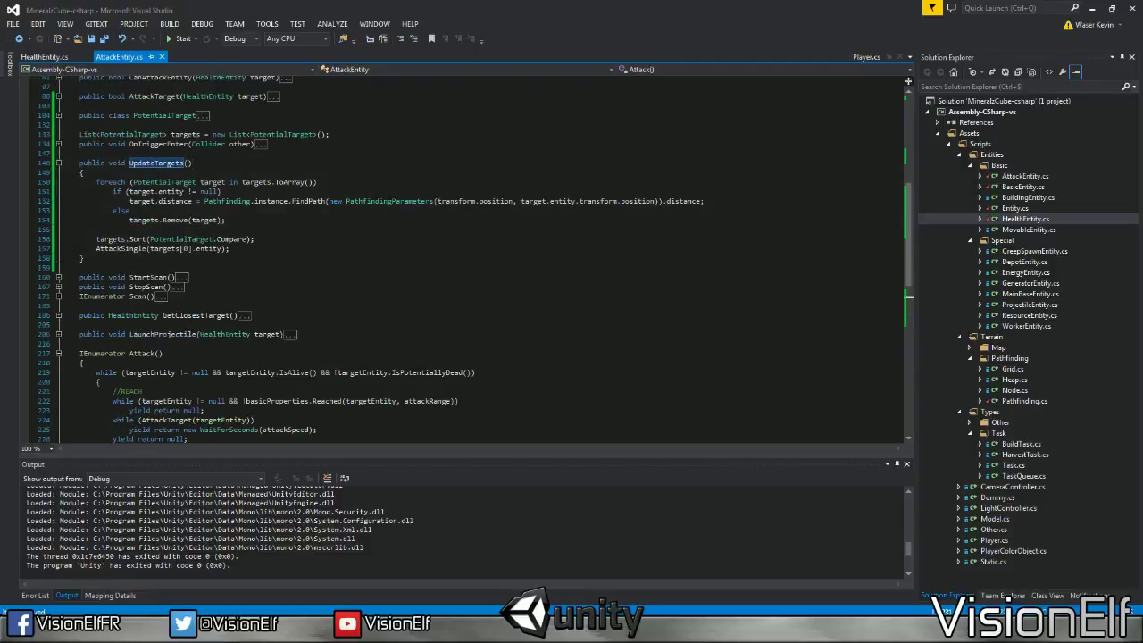
click(121, 248)
scroll(121, 248, up, 2)
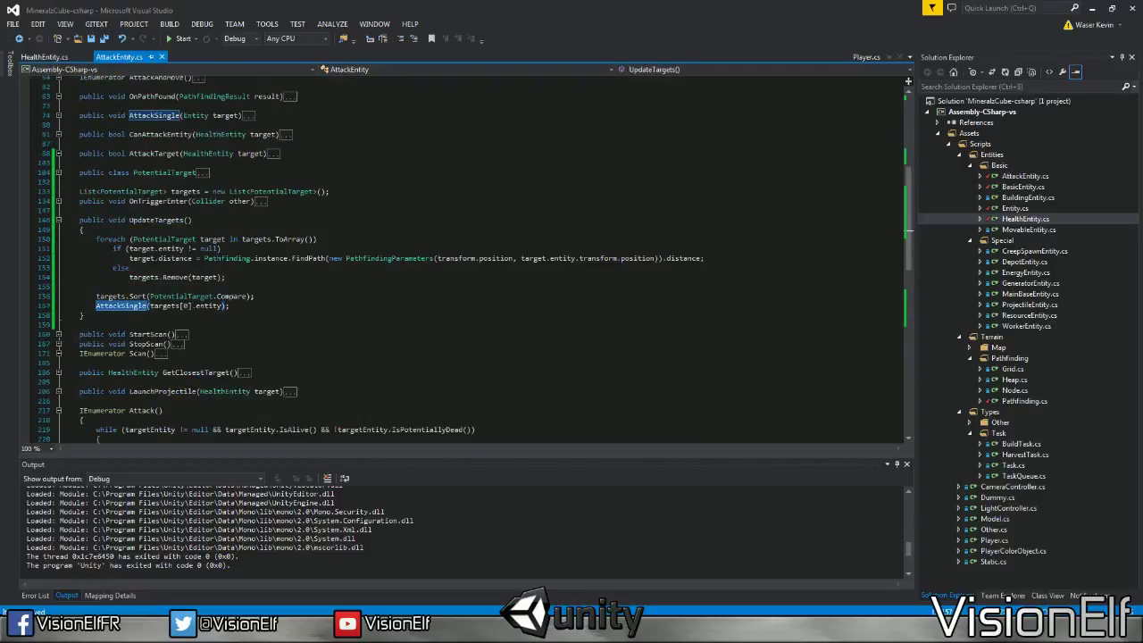
click(58, 115)
drag(200, 153, 97, 154)
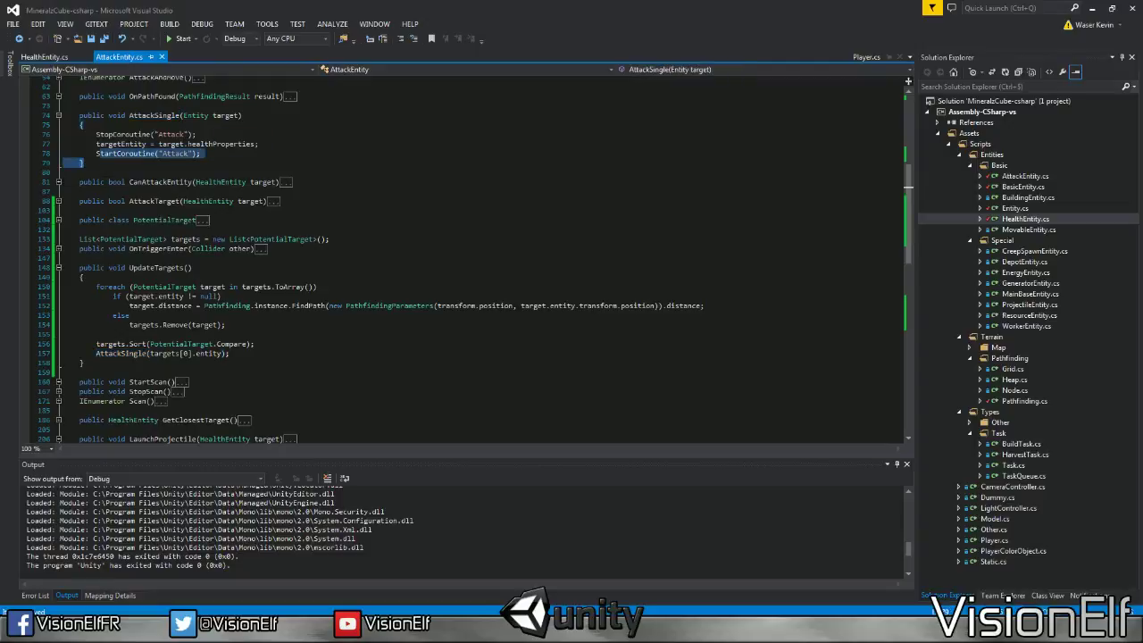
click(58, 116)
click(55, 116)
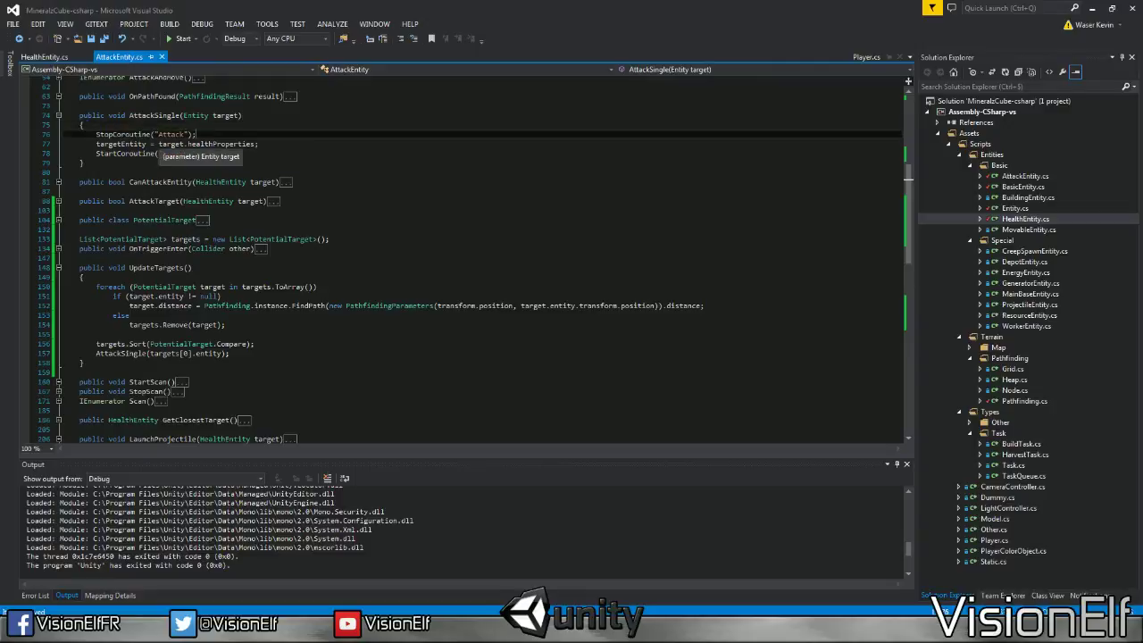
drag(159, 143, 259, 144)
click(259, 143)
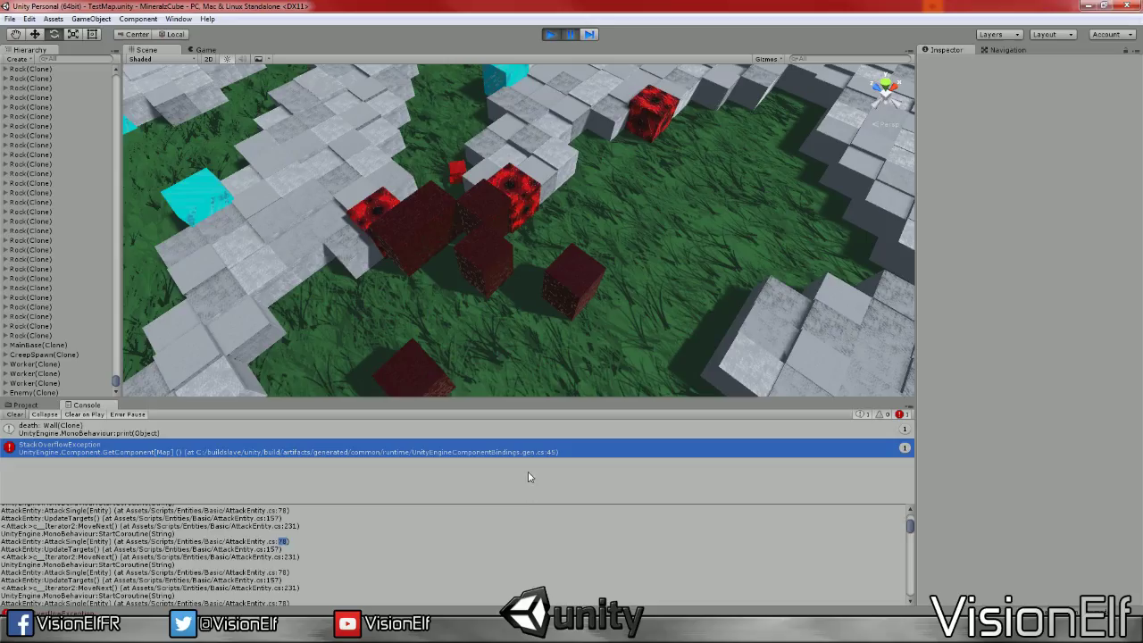
click(615, 630)
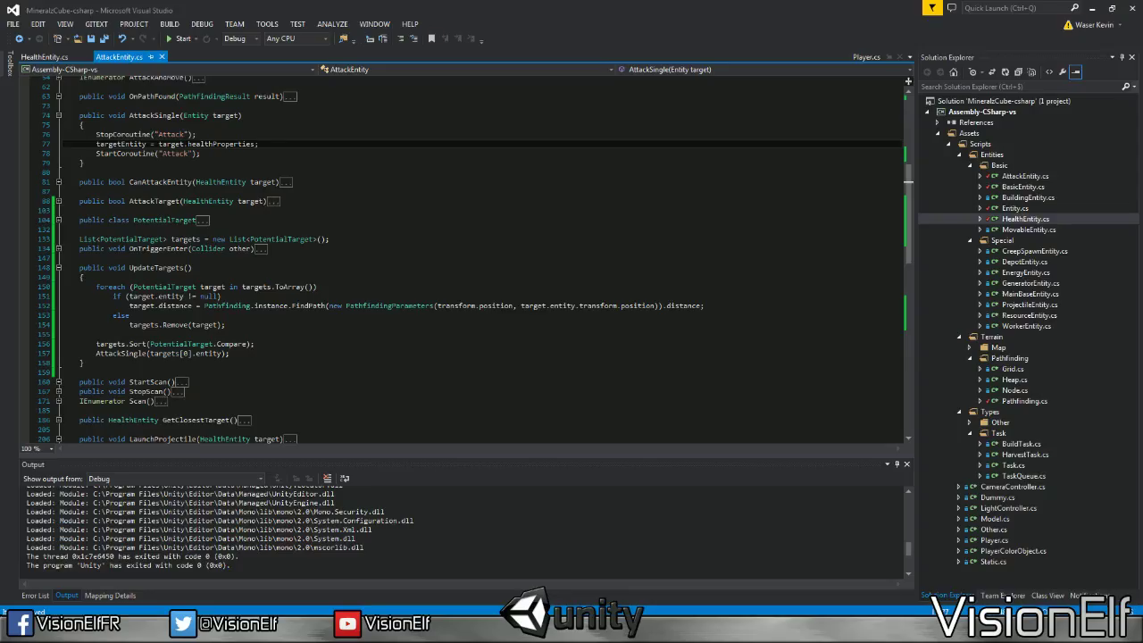
Add an if (target != null) block with braces below the StopCoroutine line in AttackSingle
key(Down)
double_click(240, 144)
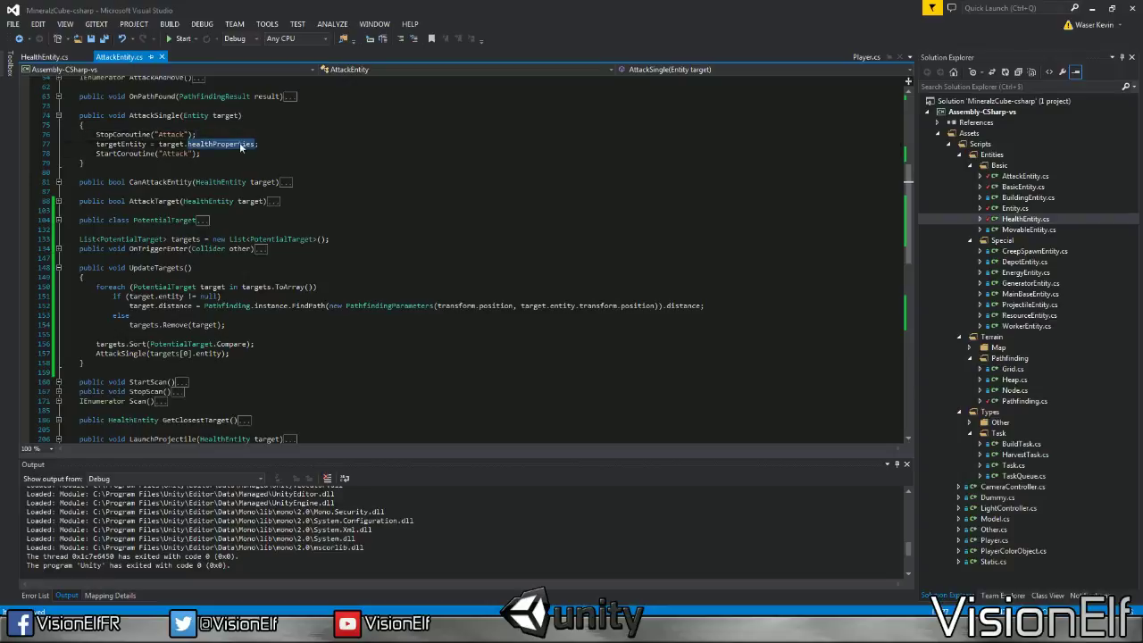
key(Up)
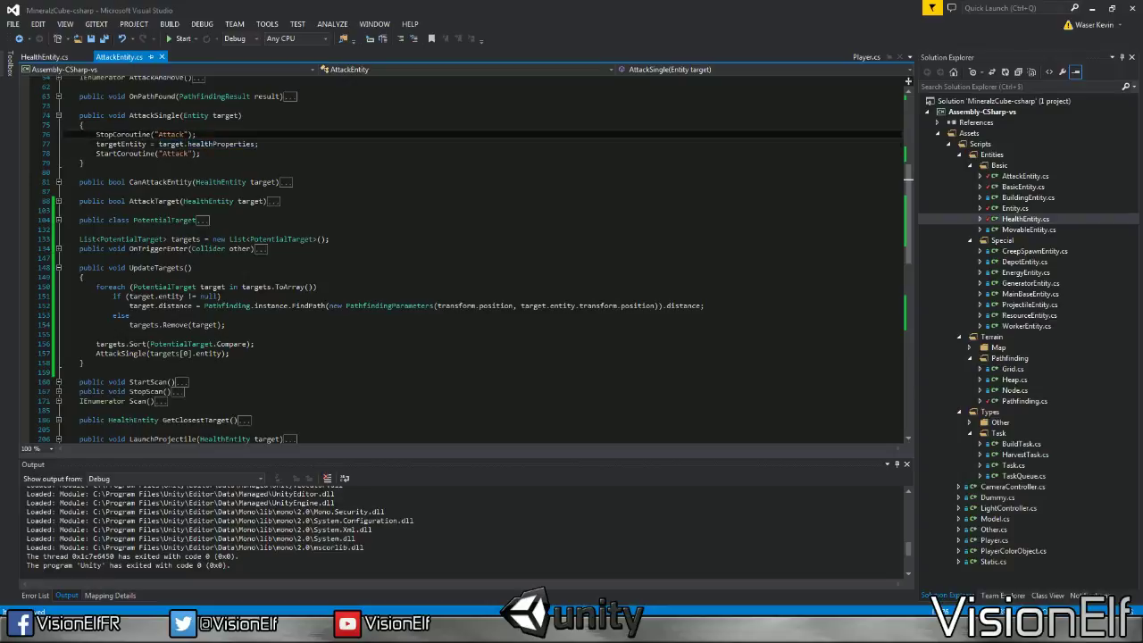
key(Return)
text(if (a)
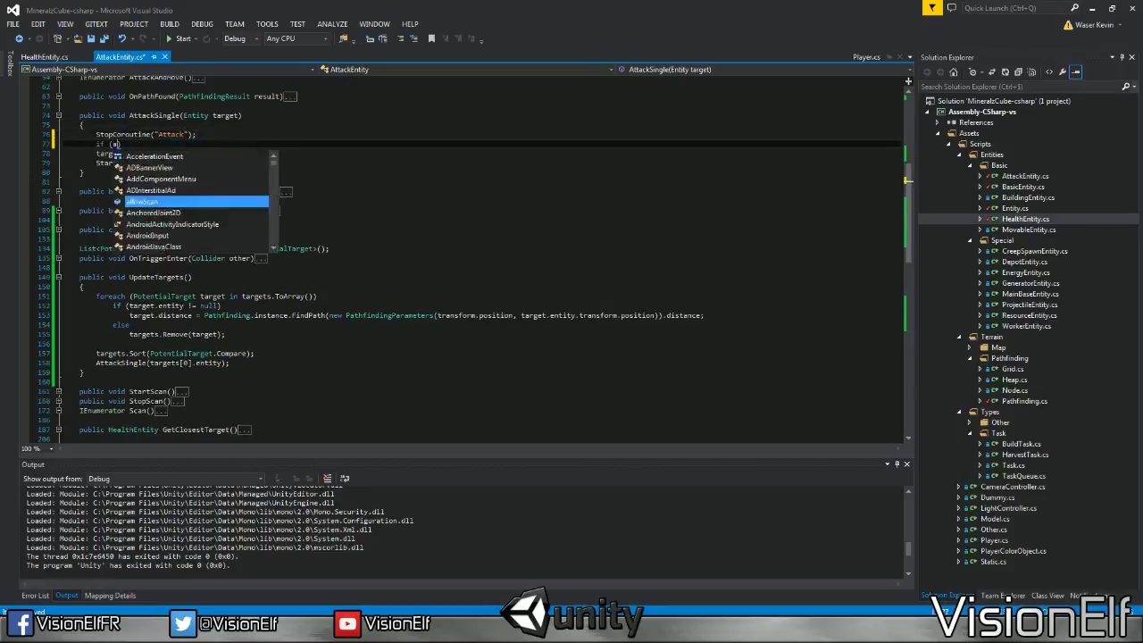
key(BackSpace)
text(target != null))
key(Return)
text({)
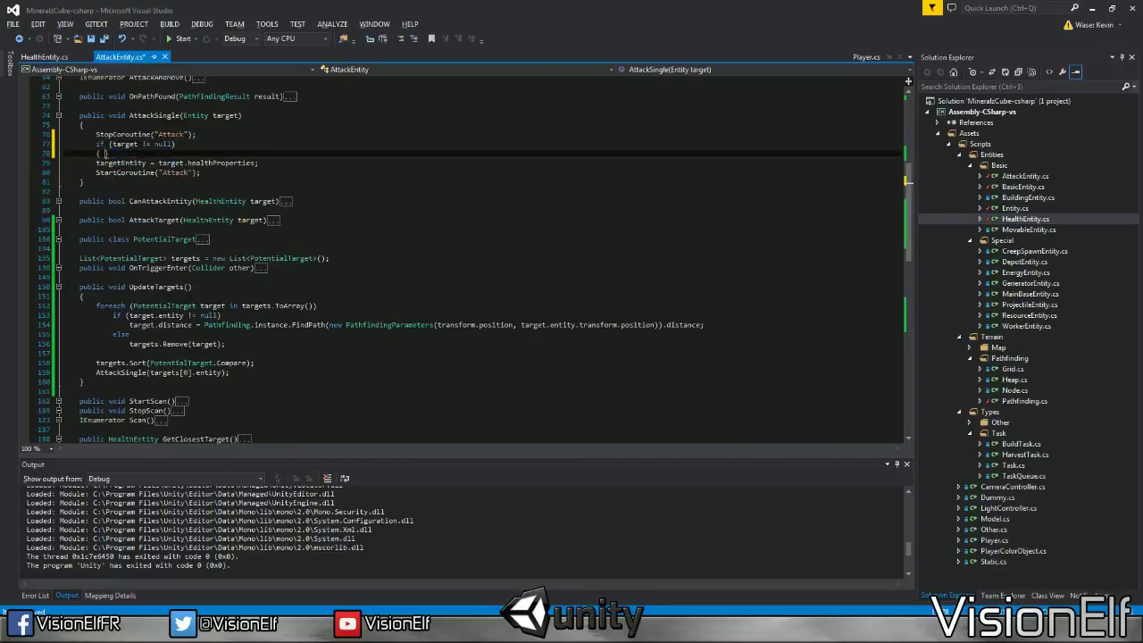
key(Return)
key(Down)
key(Down)
key(End)
key(Return)
text(})
Indent the targetEntity and StartCoroutine lines into the if block, tidy it, and collapse AttackSingle
drag(96, 171, 344, 181)
key(Tab)
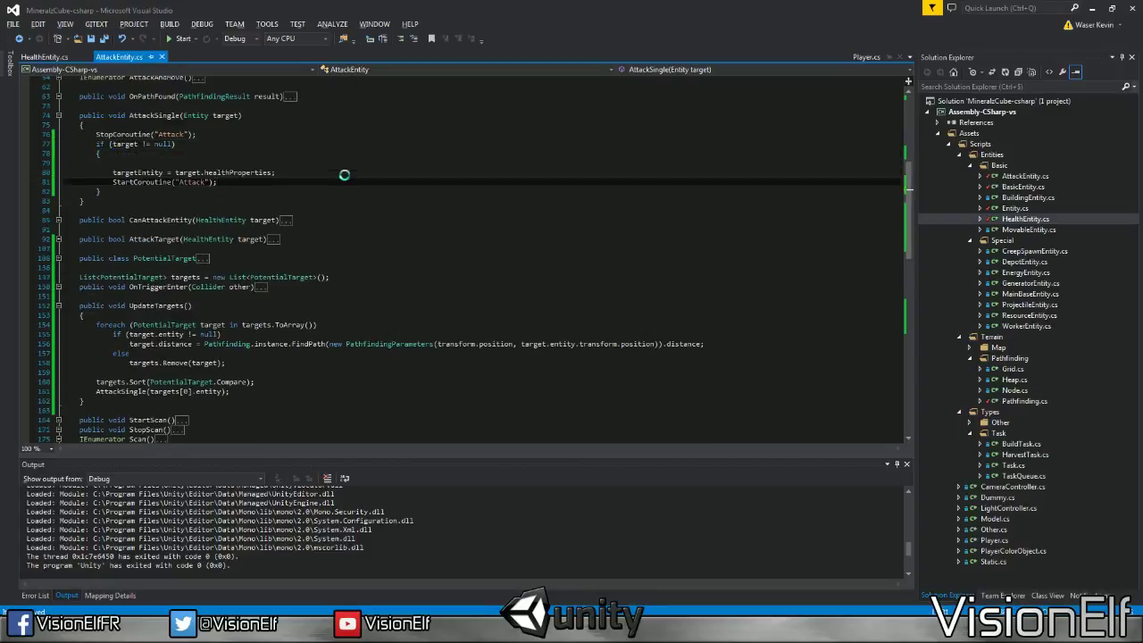
key(Up)
key(Up)
key(BackSpace)
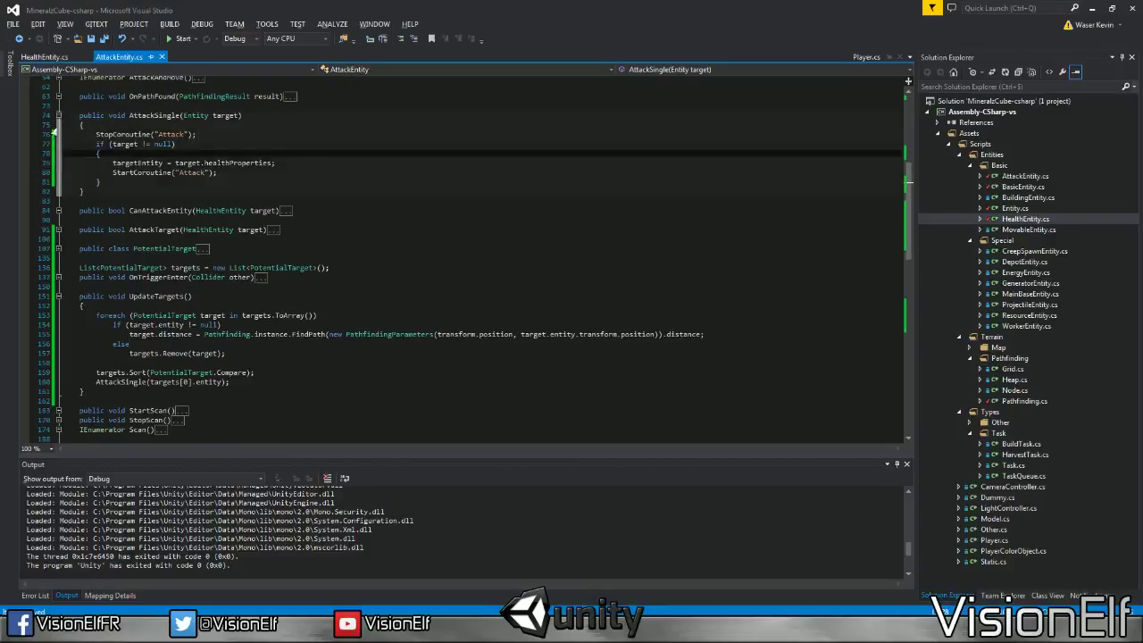
click(58, 115)
scroll(98, 243, down, 4)
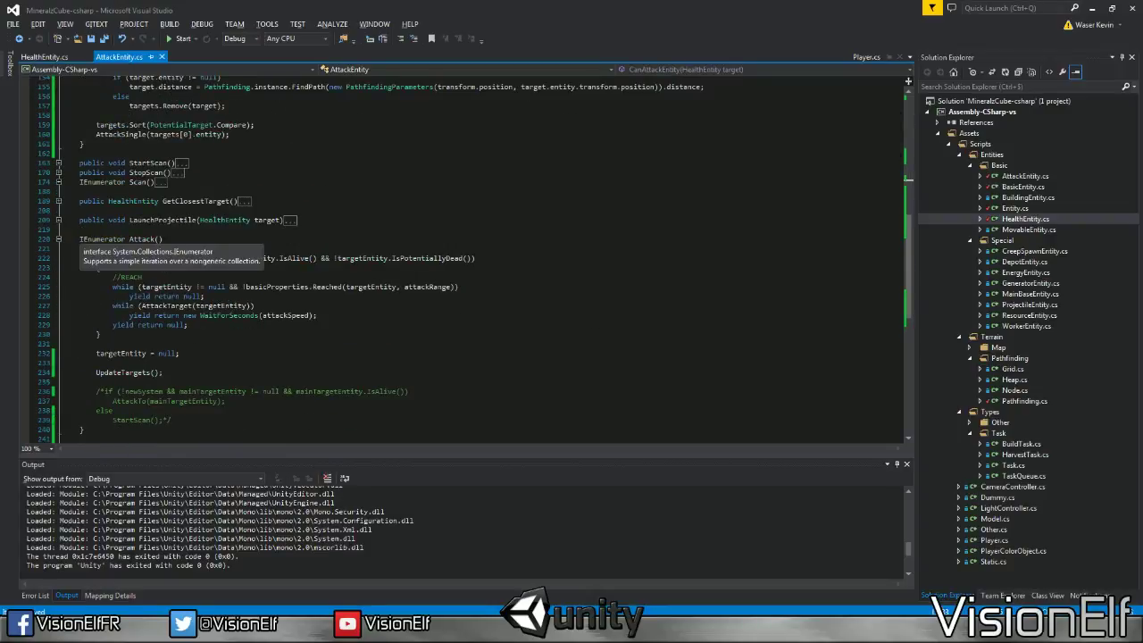
scroll(98, 243, up, 2)
drag(150, 191, 221, 191)
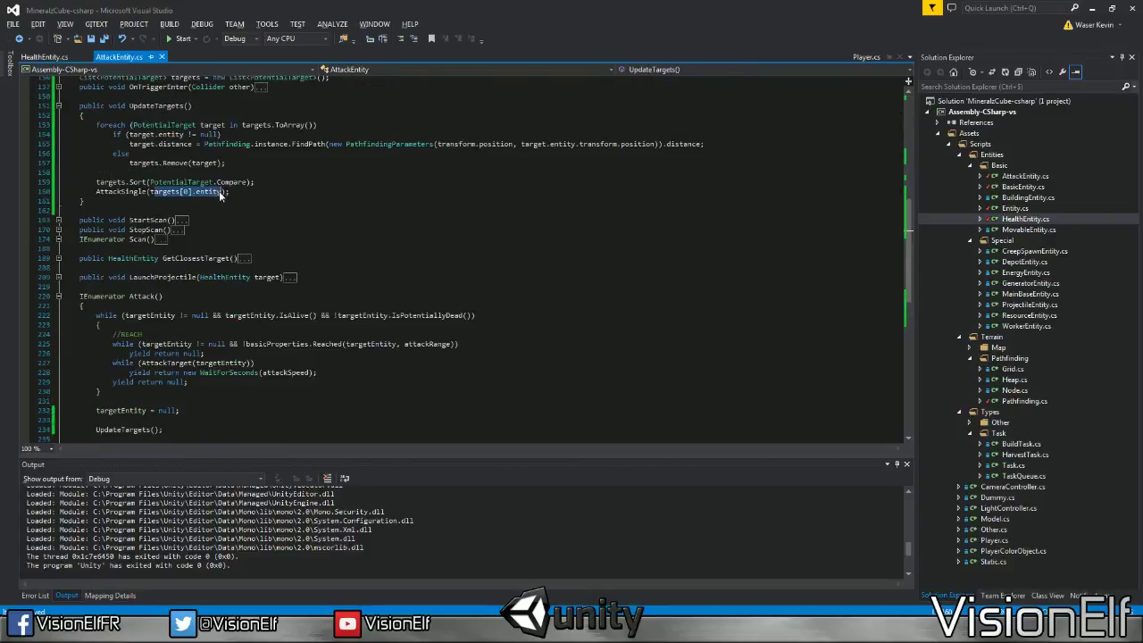
Extend the line 154 check with && target.entity.HasHealth() && target.entity.healthProperties.IsAlive()
click(223, 210)
drag(150, 191, 217, 193)
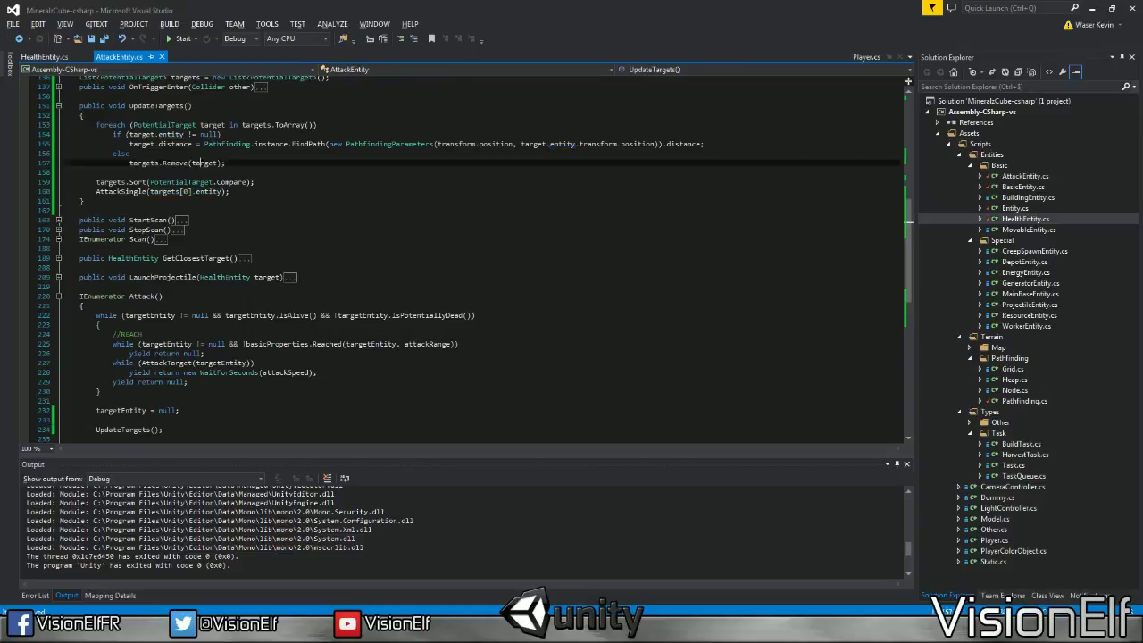
drag(191, 162, 218, 163)
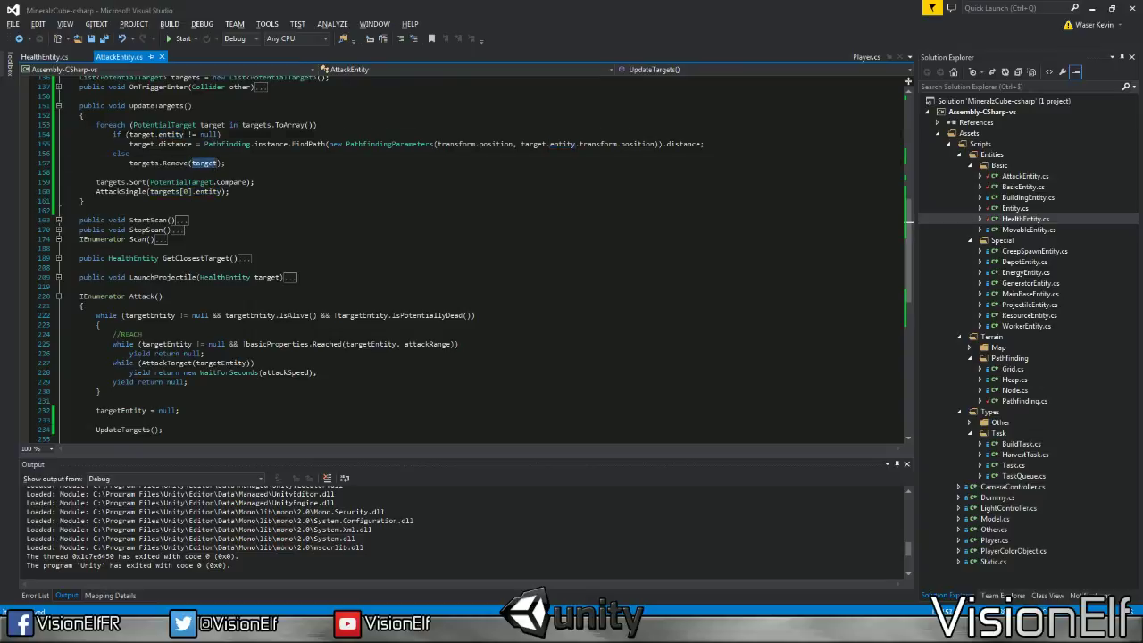
click(178, 134)
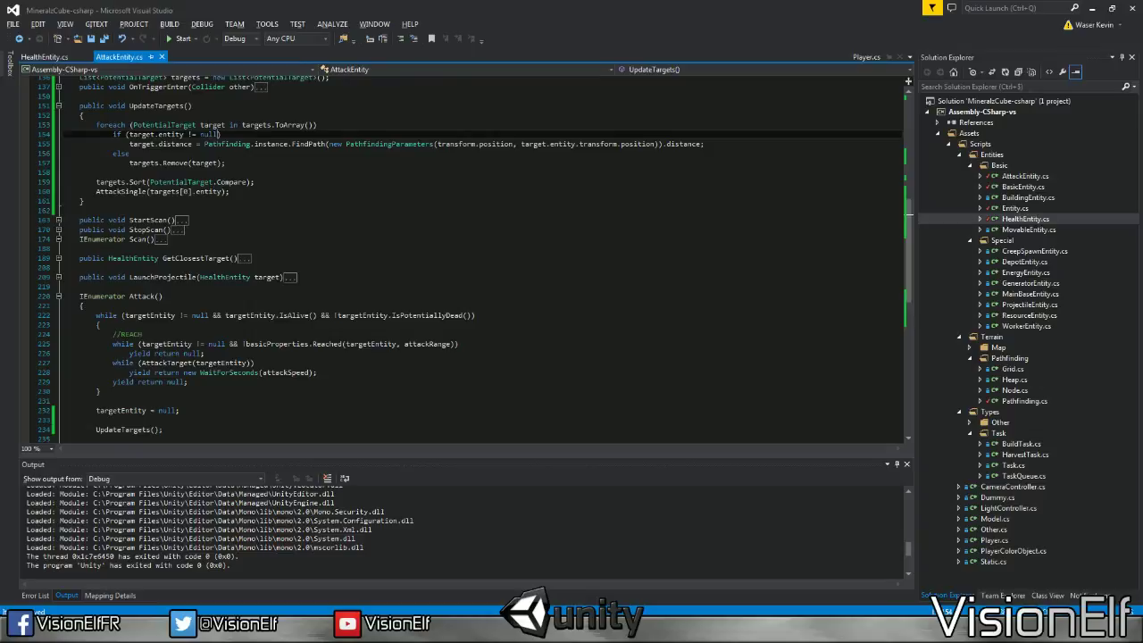
text(target)
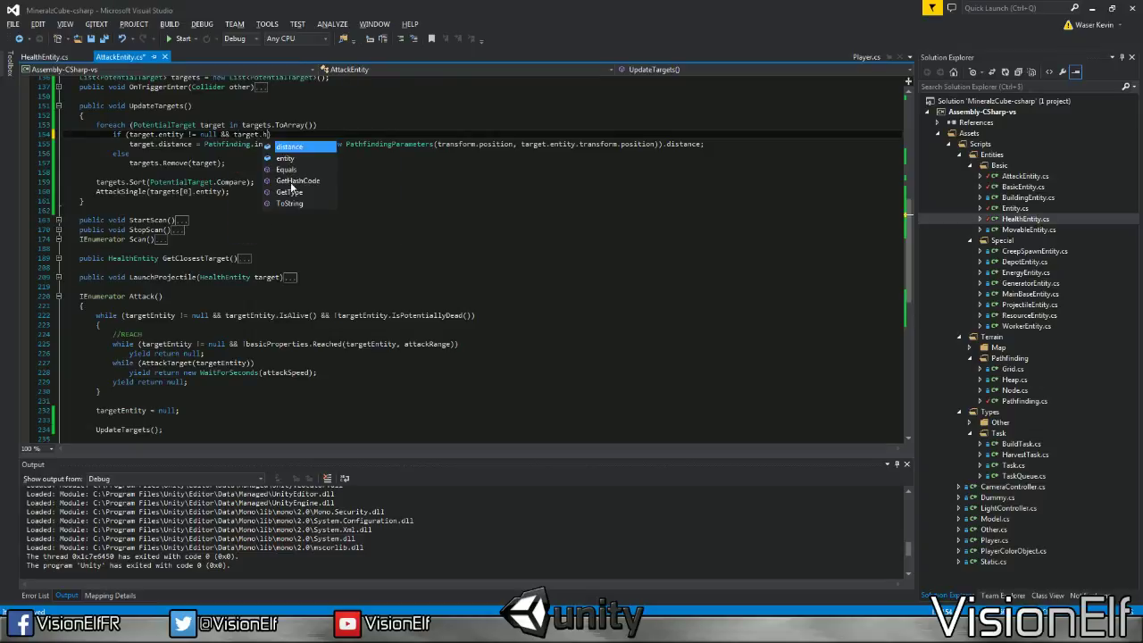
text(.Have)
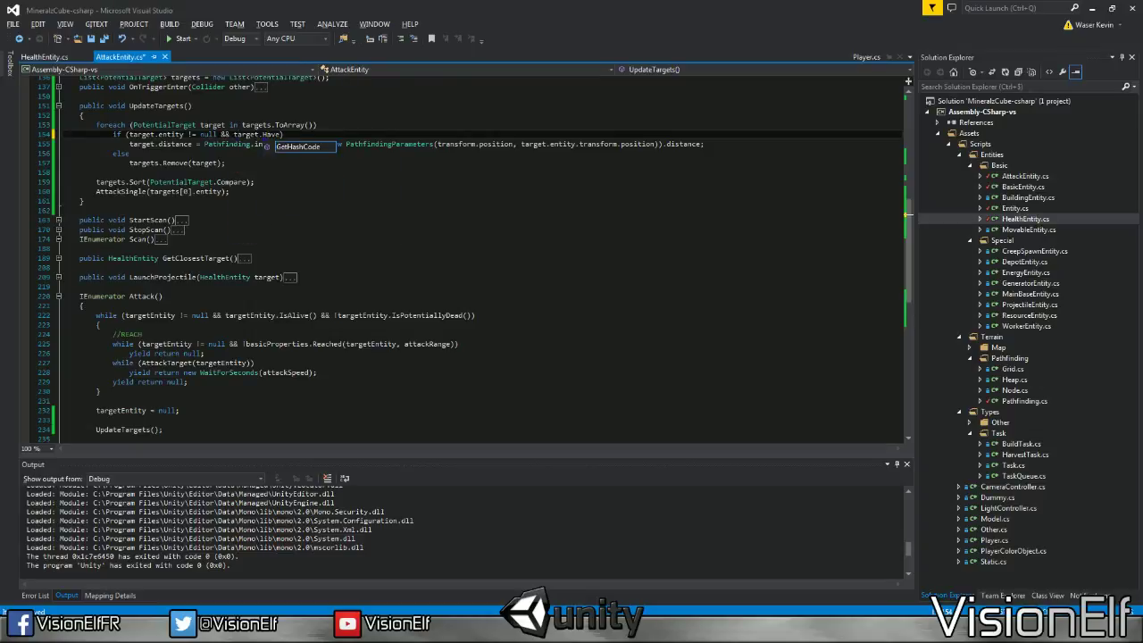
key(BackSpace)
key(BackSpace)
key(BackSpace)
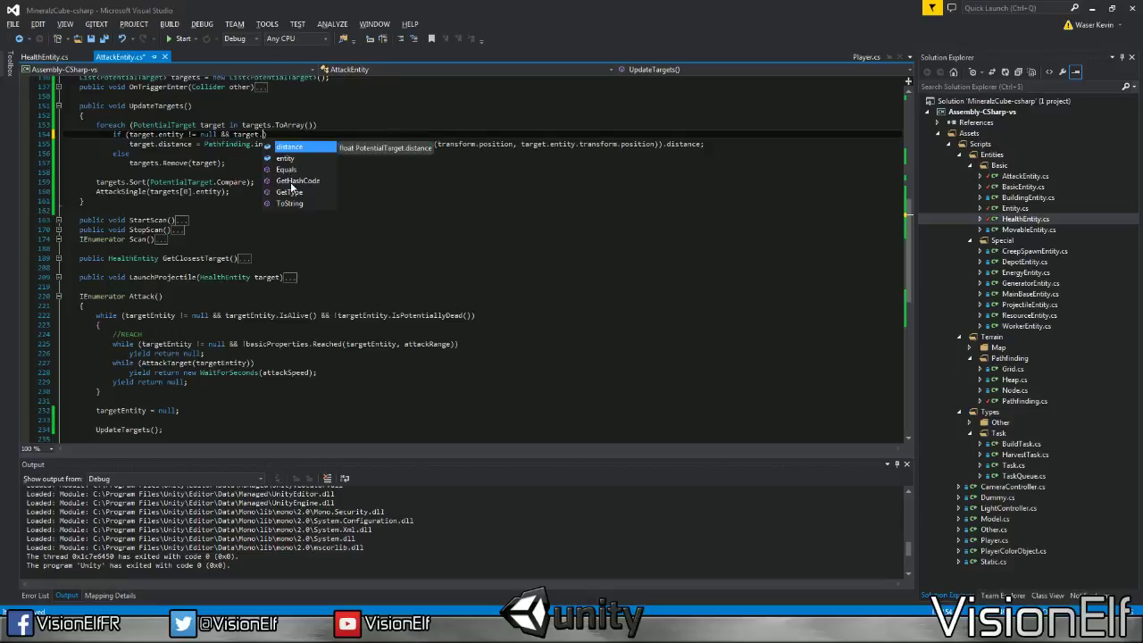
text(entity)
text(.HasHealth)
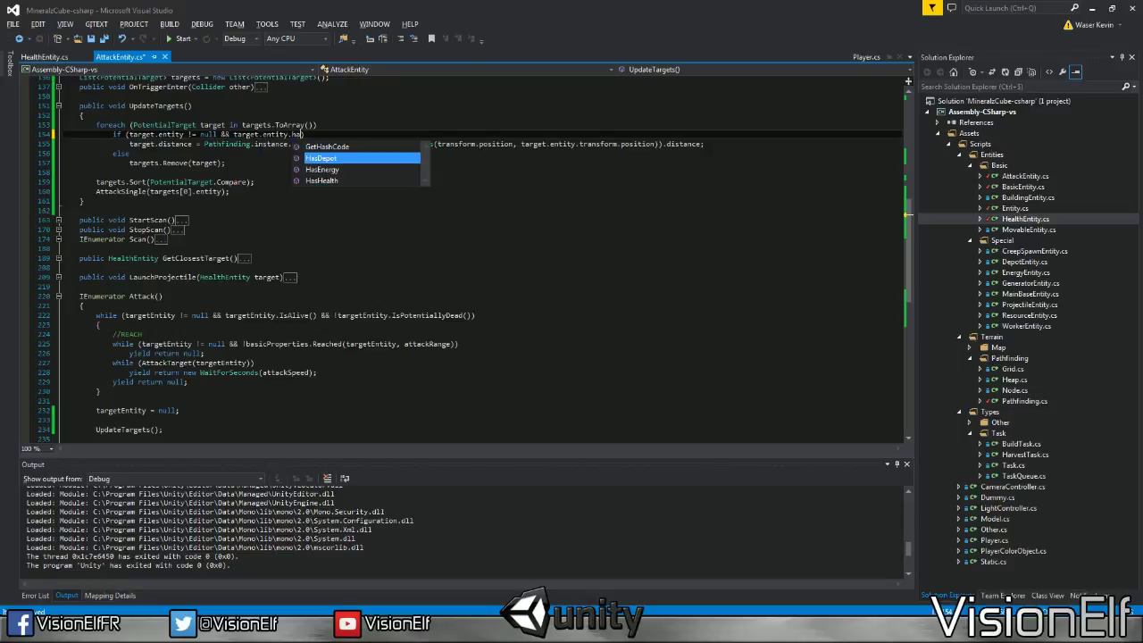
text(())
text( && target)
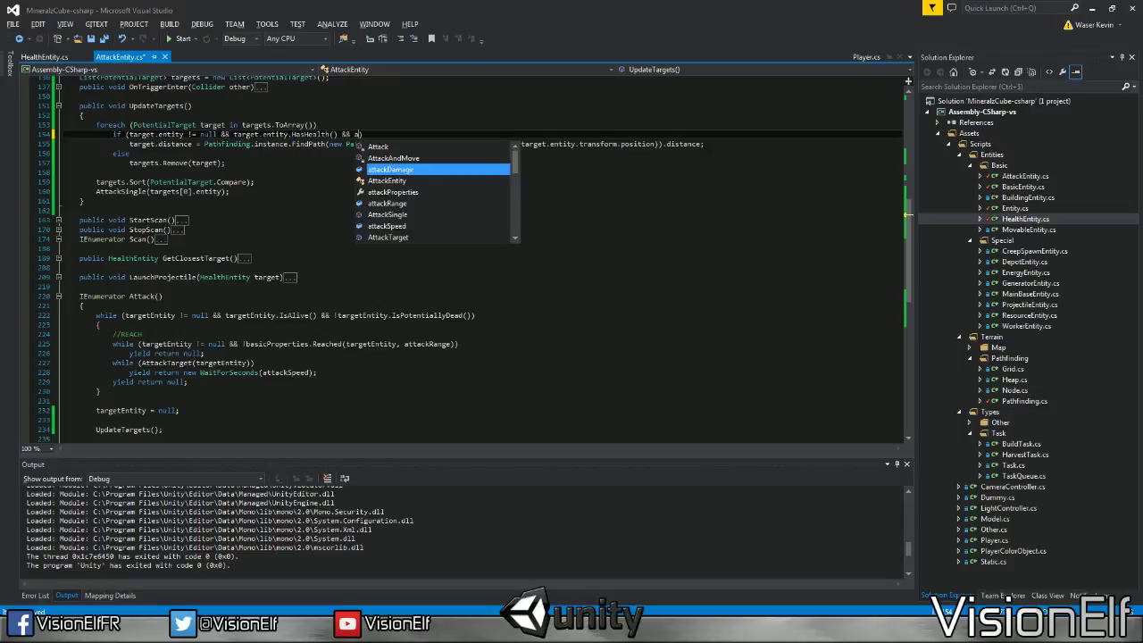
text(.)
key(BackSpace)
key(BackSpace)
key(BackSpace)
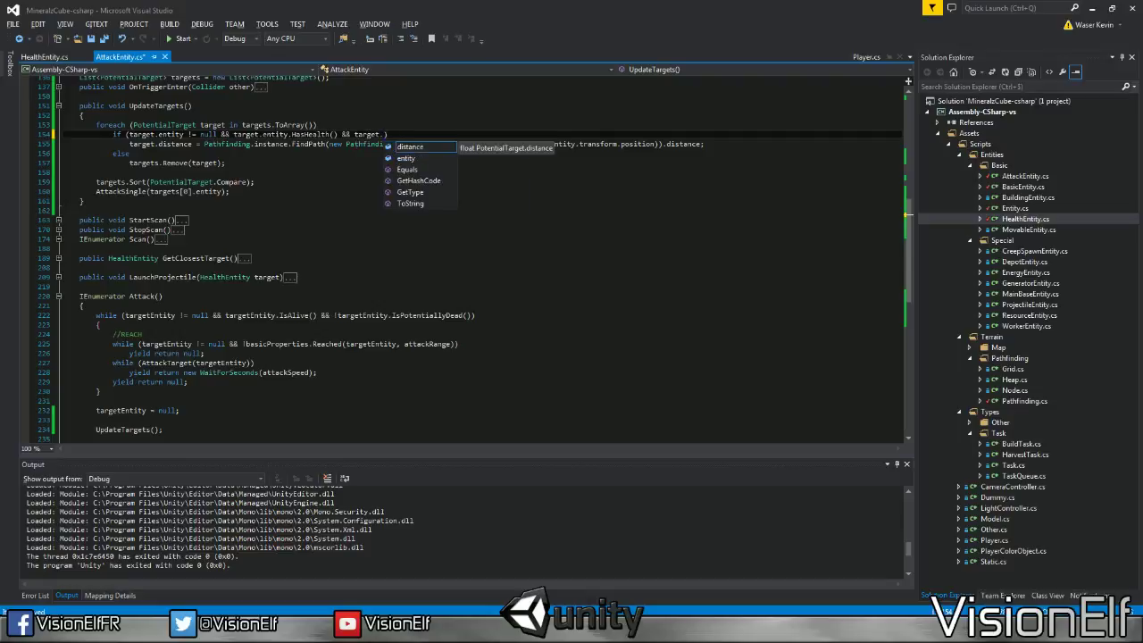
text(entity.)
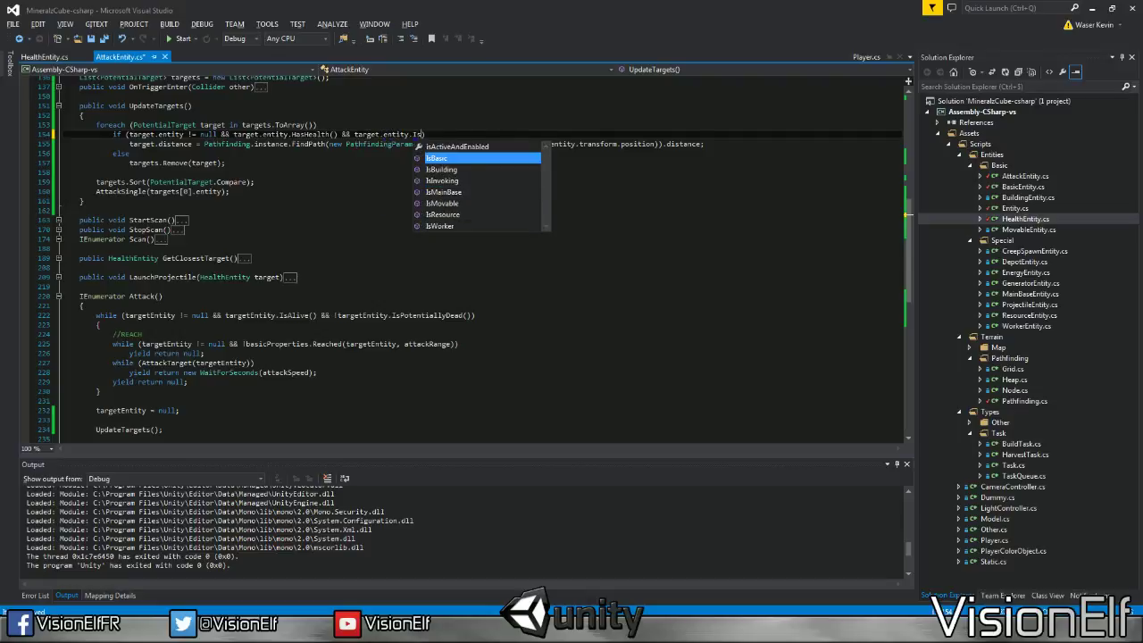
text(healthProperties)
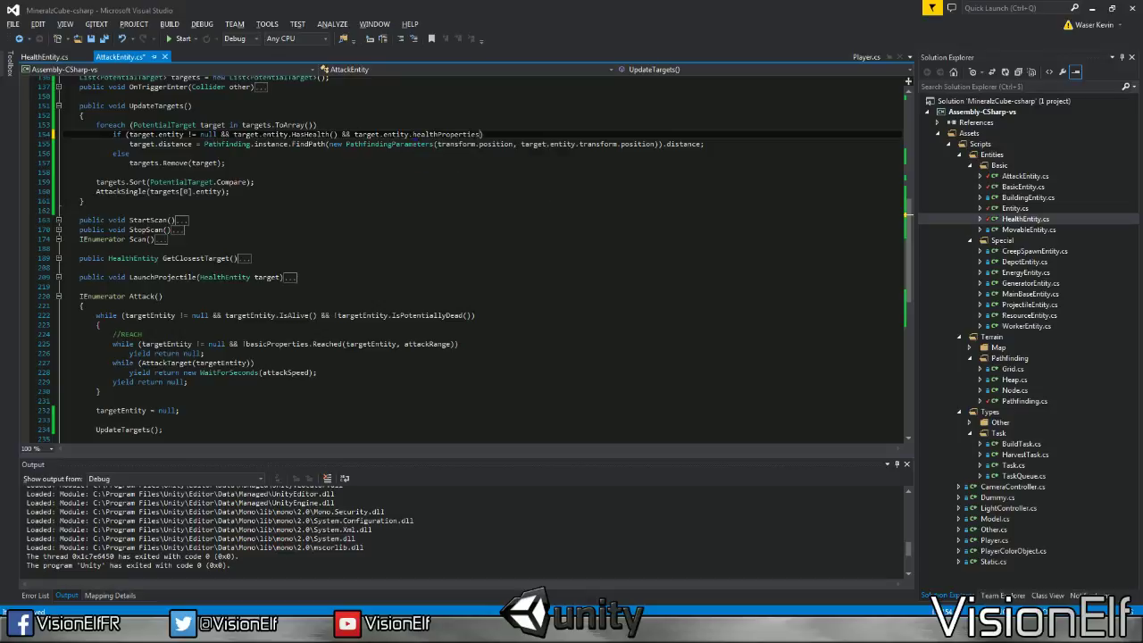
text(.IsAl)
key(Tab)
text(())
Collapse the UpdateTargets and Attack methods
scroll(482, 259, up, 4)
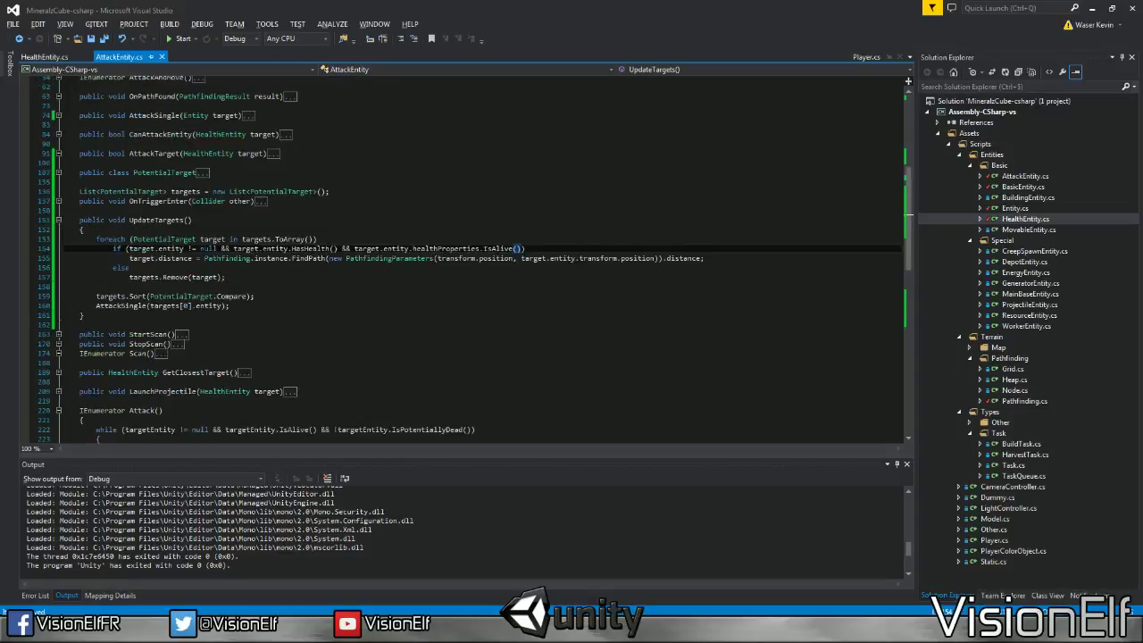
drag(95, 286, 129, 276)
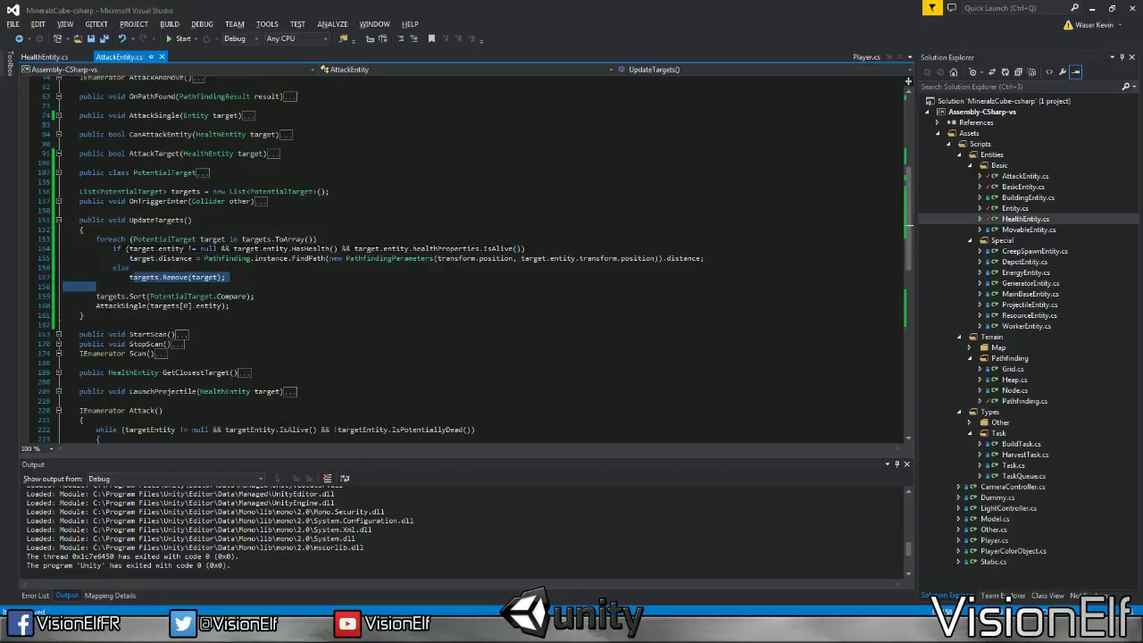
click(58, 220)
scroll(465, 259, down, 5)
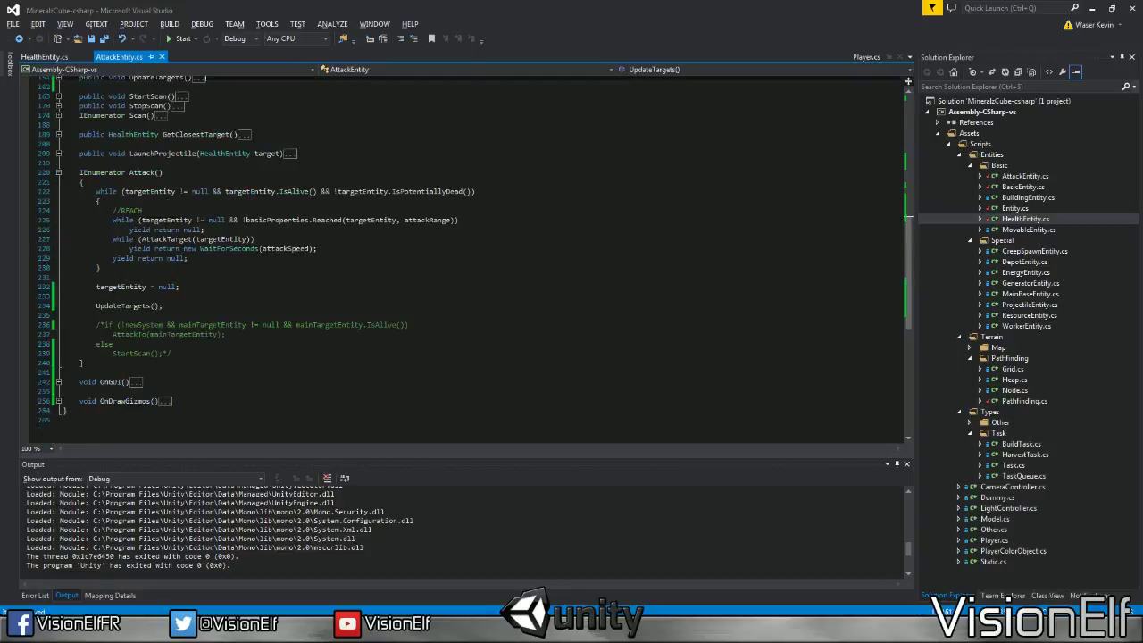
click(163, 305)
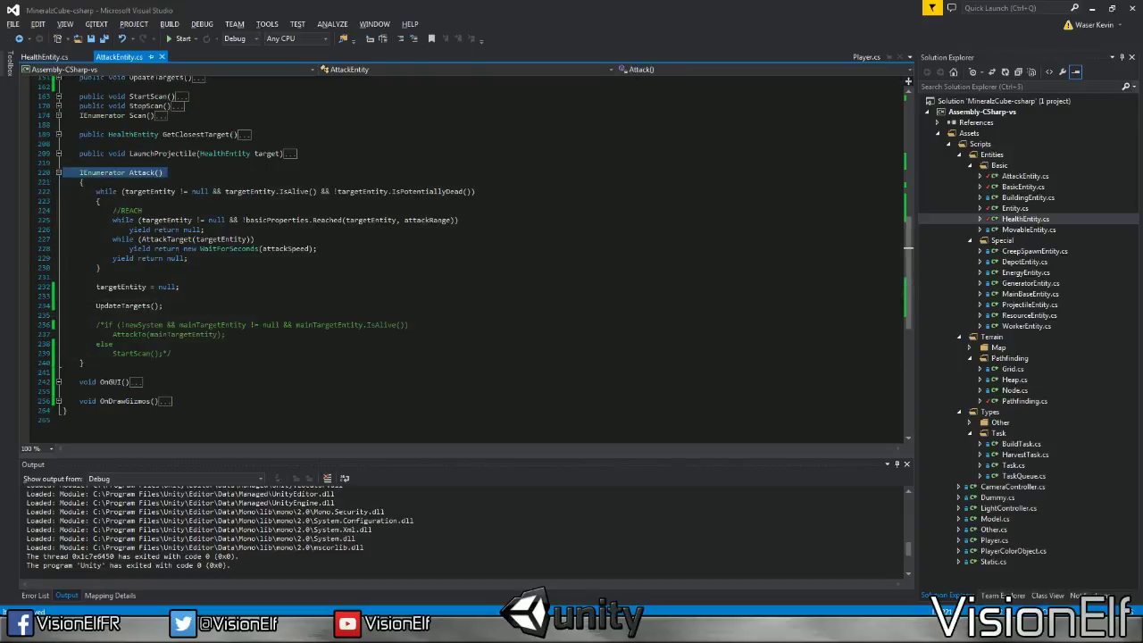
click(59, 173)
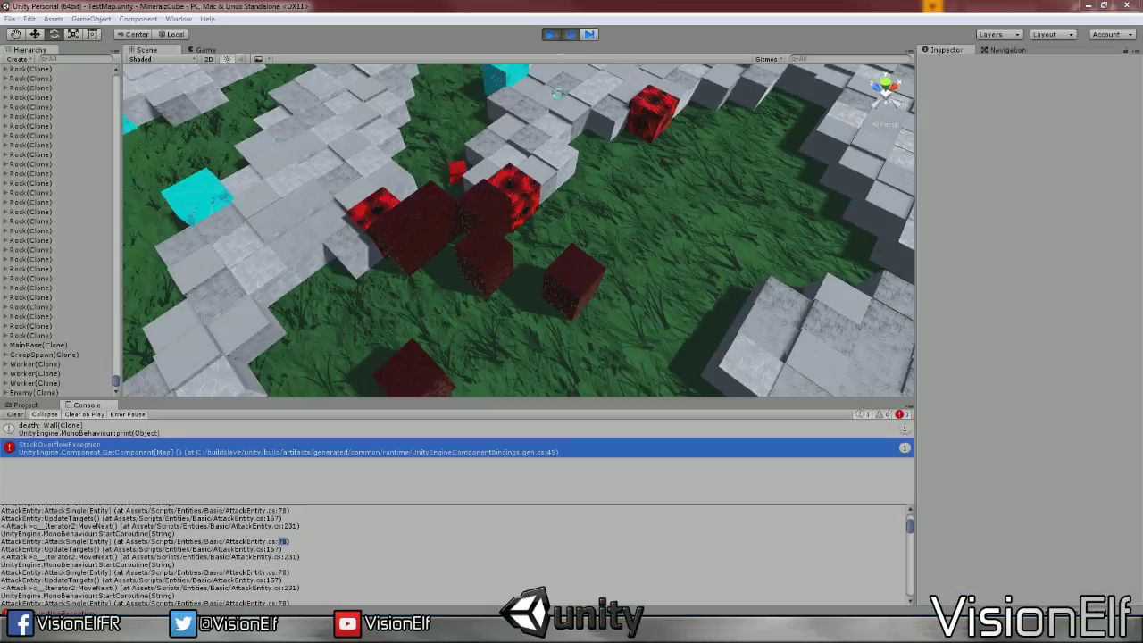
Restart play mode and place a cluster of Basic Wall blocks on the grass
click(551, 36)
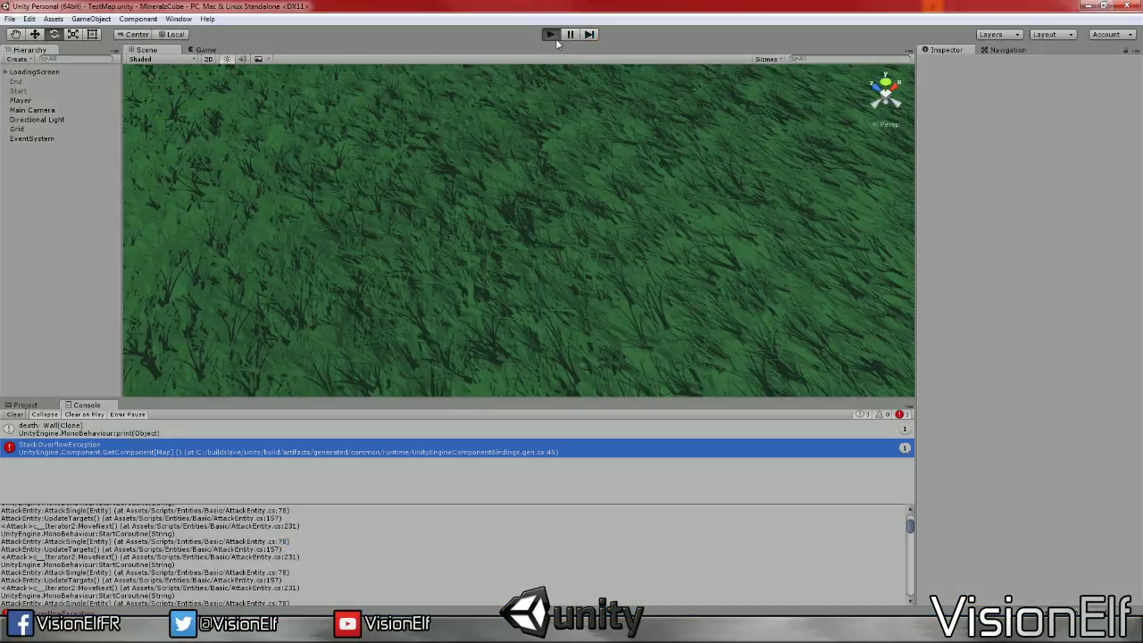
click(550, 35)
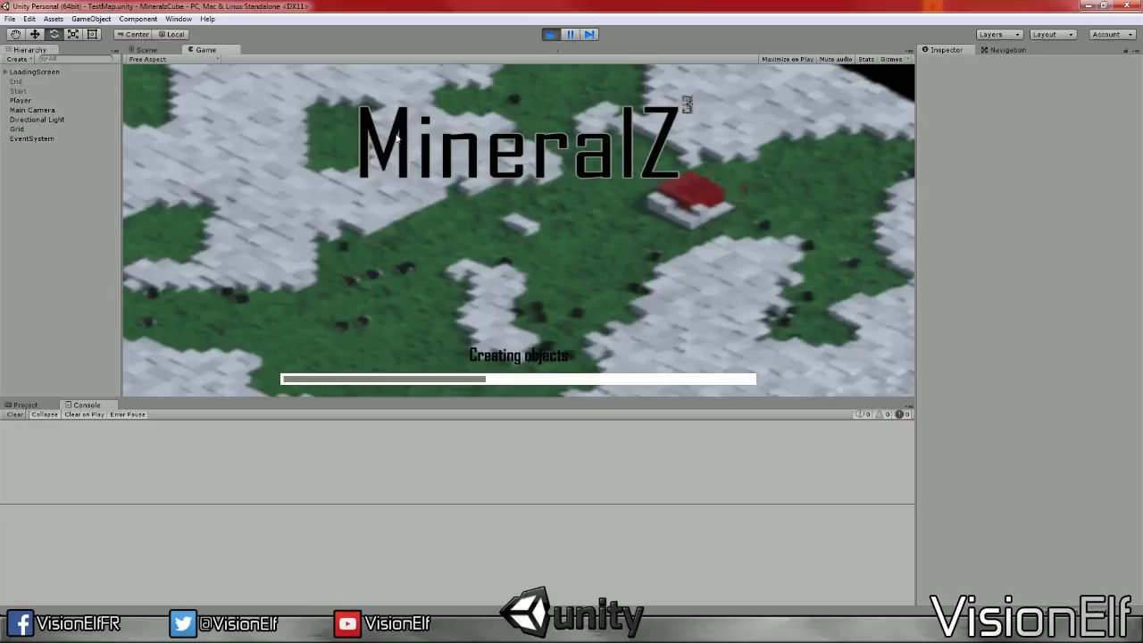
key(1)
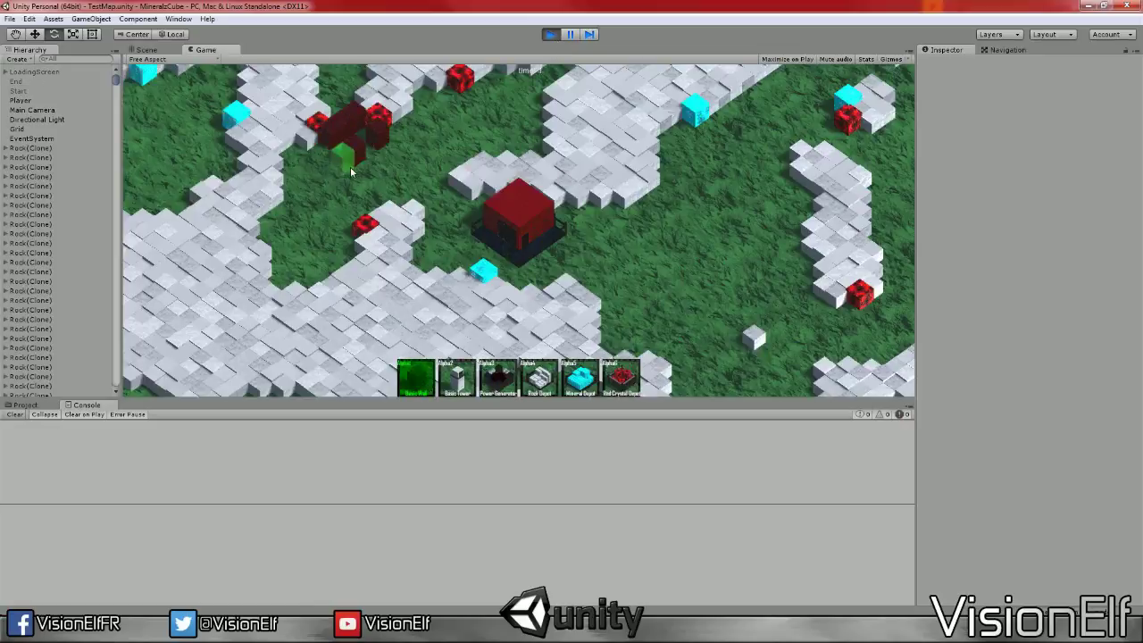
click(332, 187)
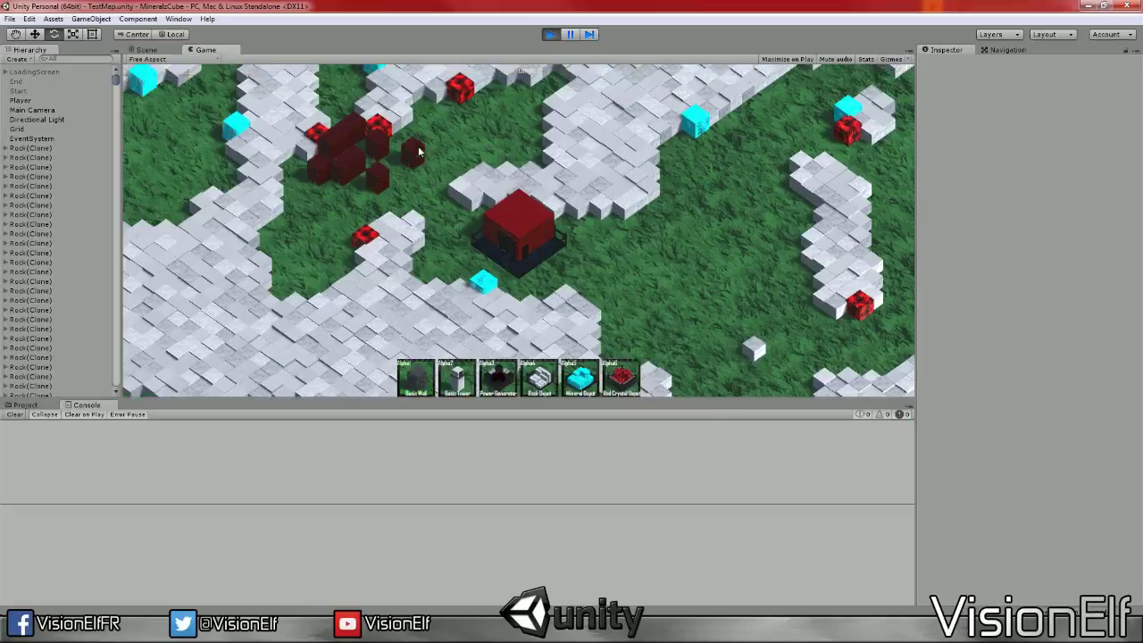
Toggle the FPS and pathfinding debug overlay with F1 and pan the camera across the map
key(w)
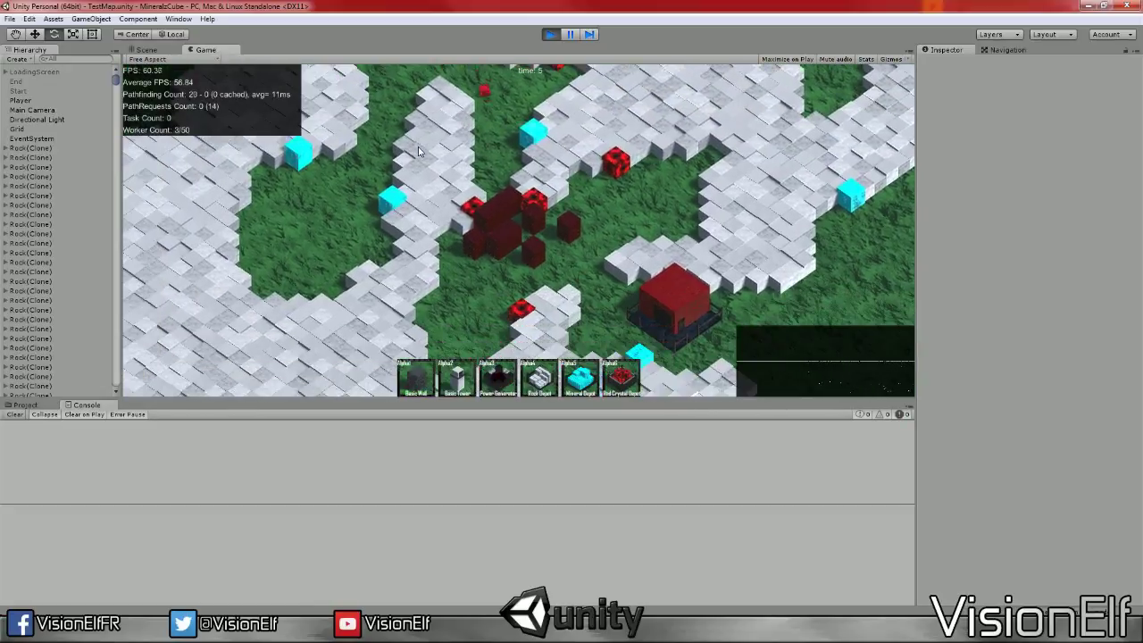
key(s)
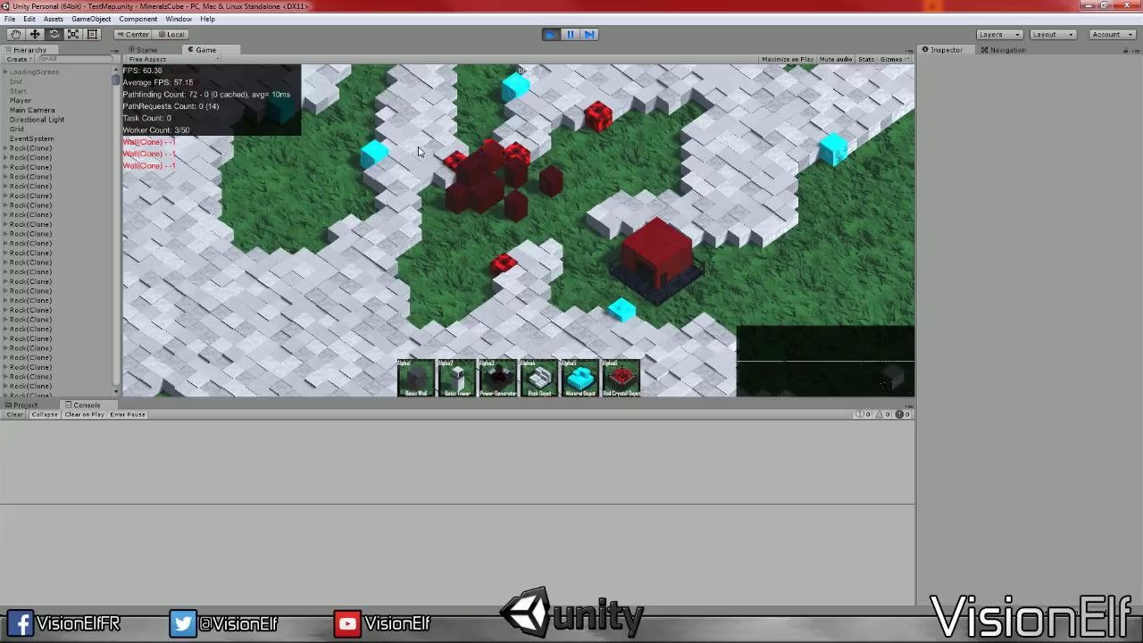
key(w)
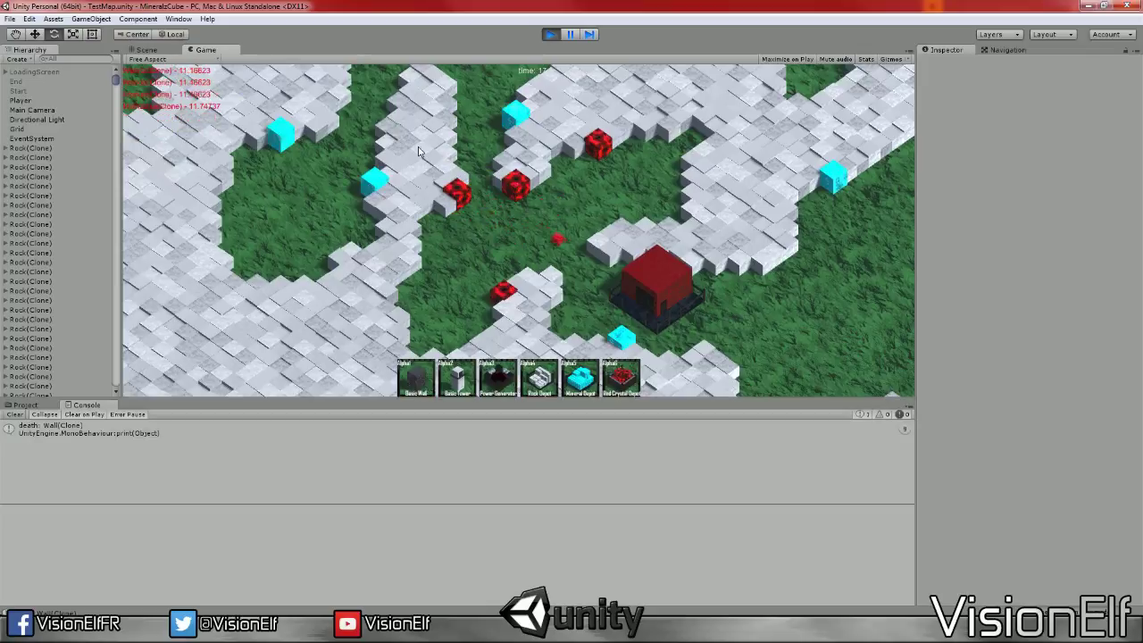
key(F1)
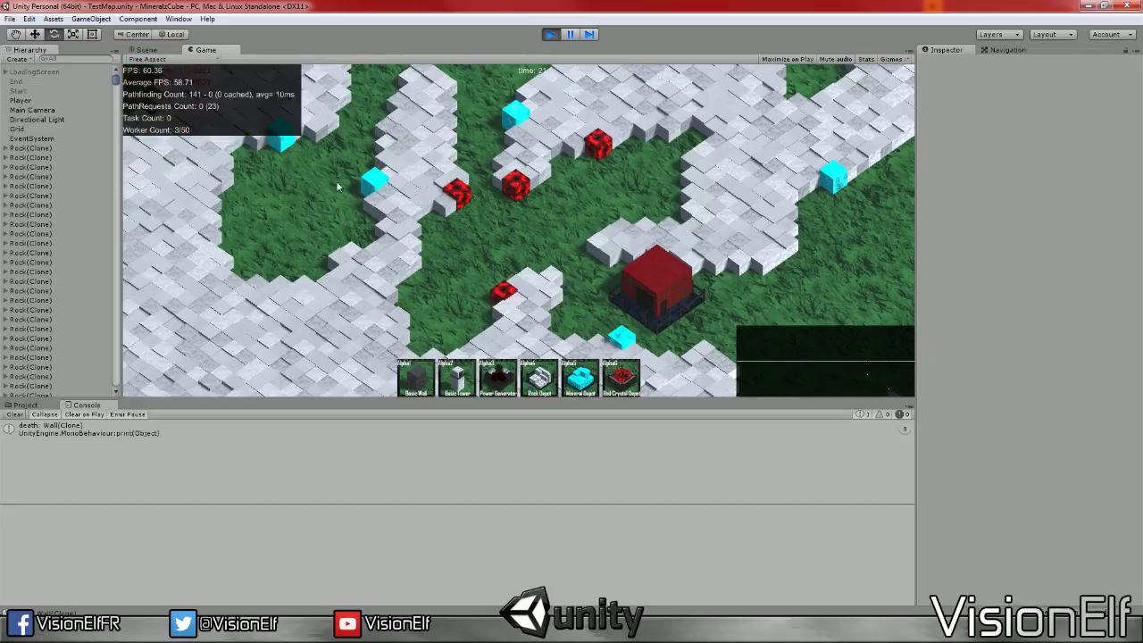
key(F1)
key(d)
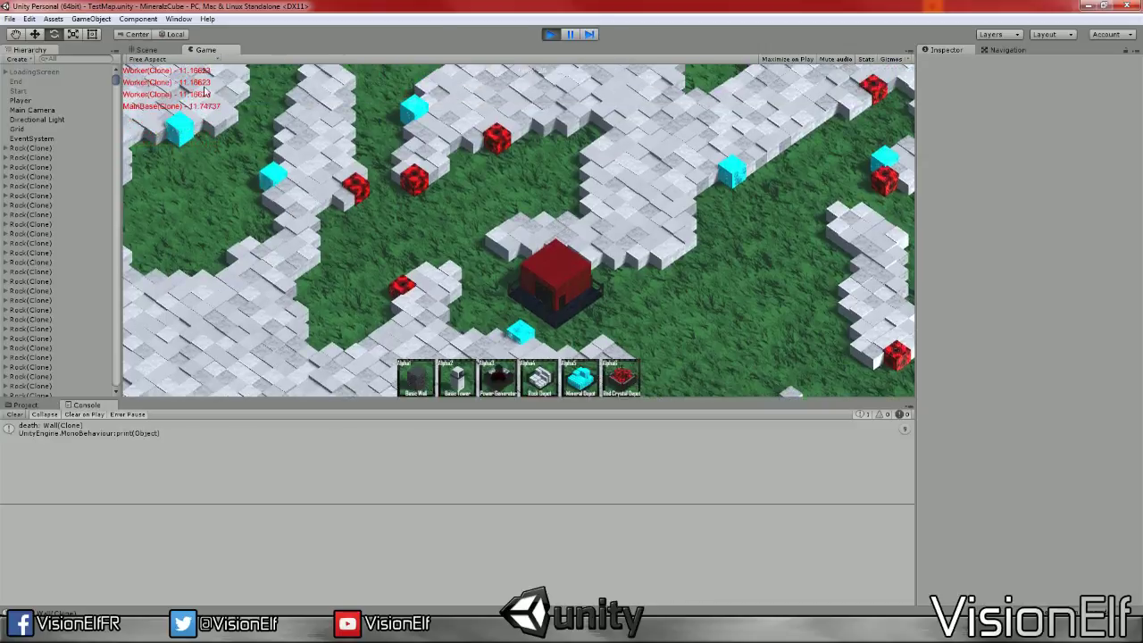
Look at the red building from the Scene camera, return to Game view, and stop play mode
click(159, 51)
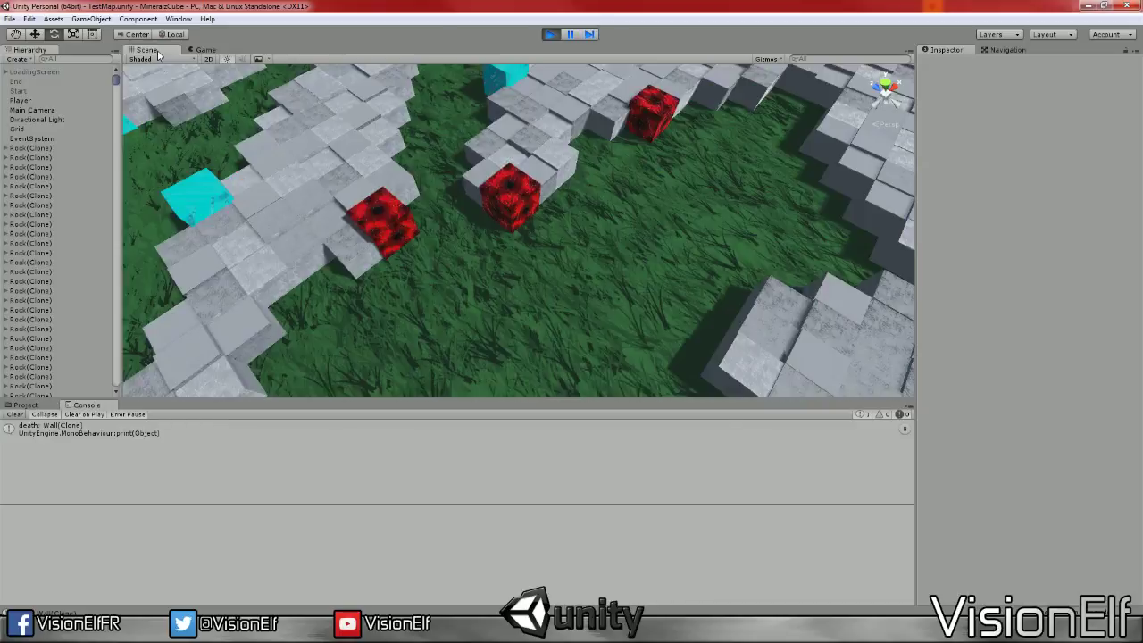
right_drag(409, 179, 373, 268)
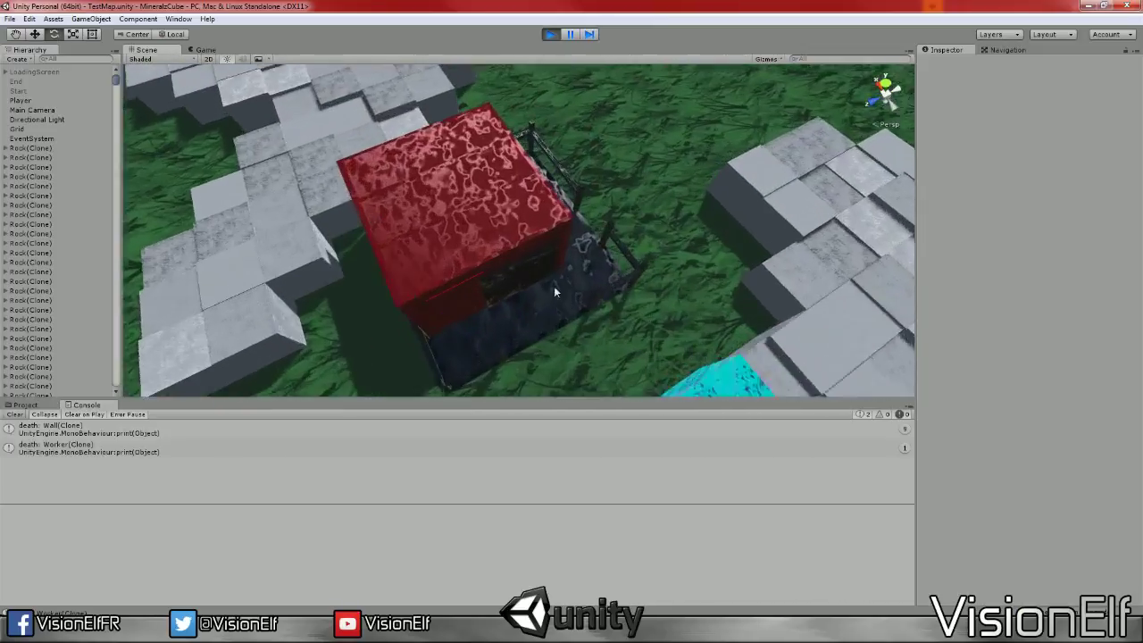
click(207, 51)
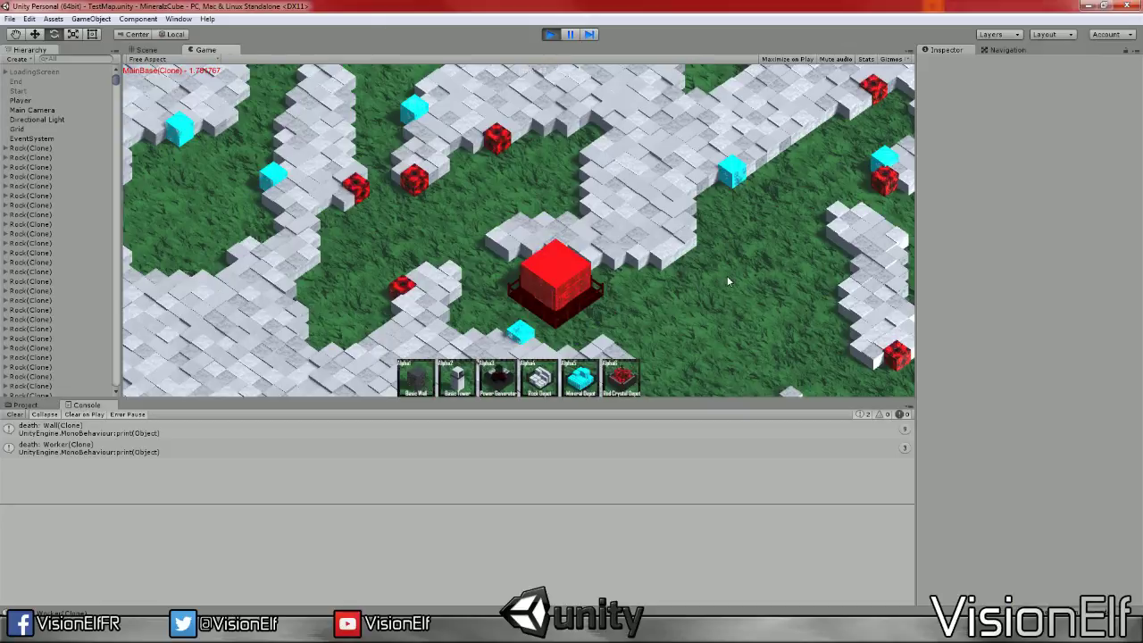
key(ctrl+s)
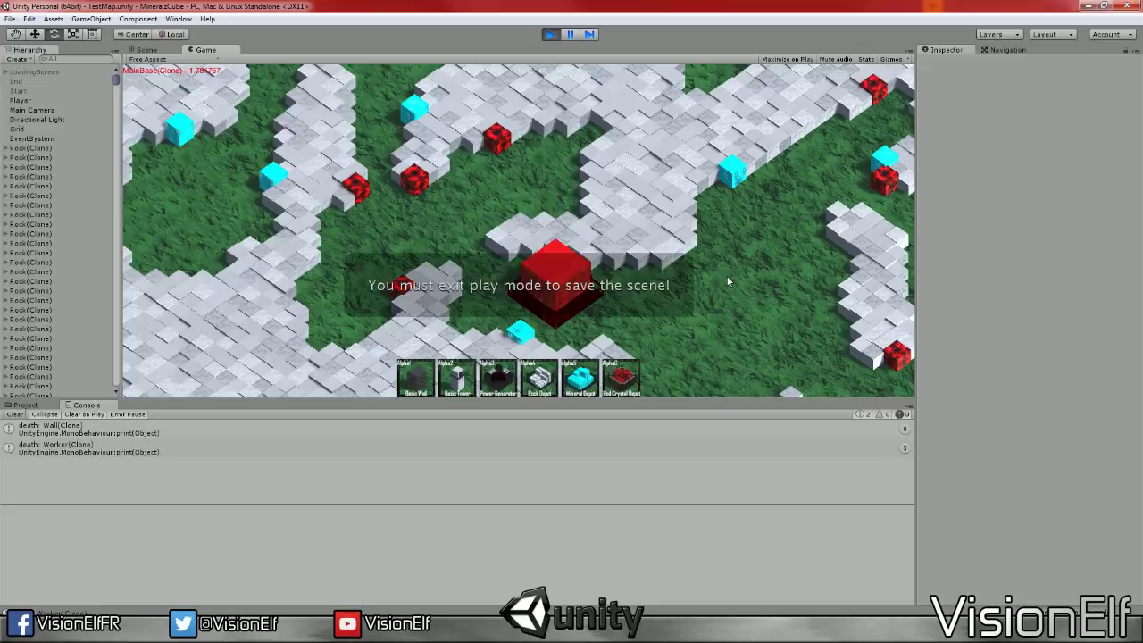
click(550, 34)
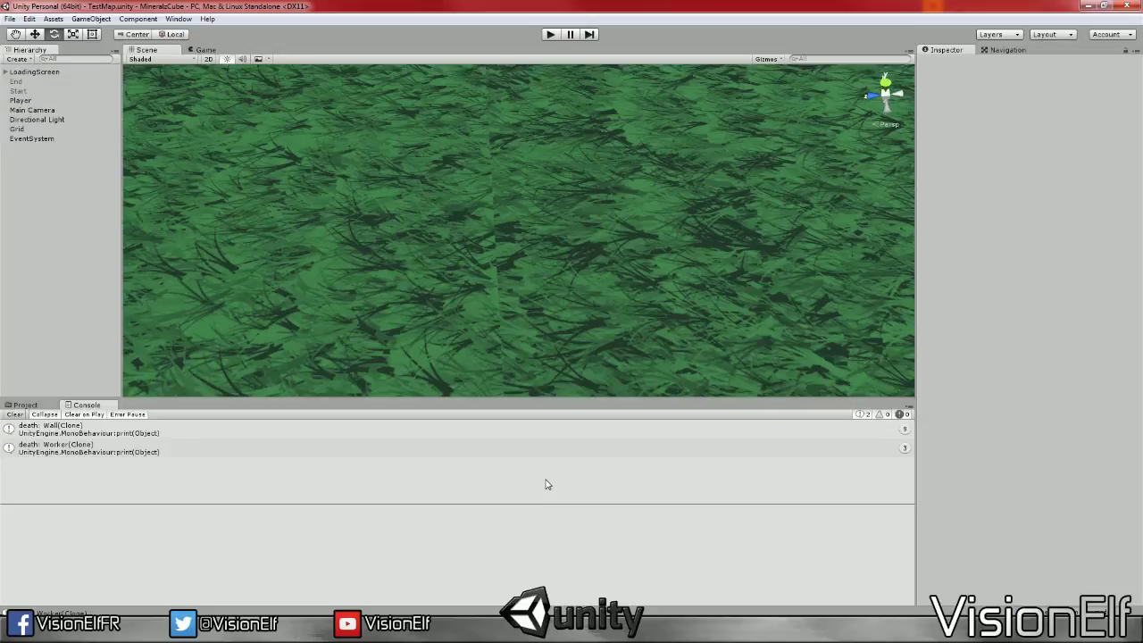
Set Creep Count to 50 on the Assets/Prefabs/Neutral CreepSpawn prefab and press Play
key(alt+Tab)
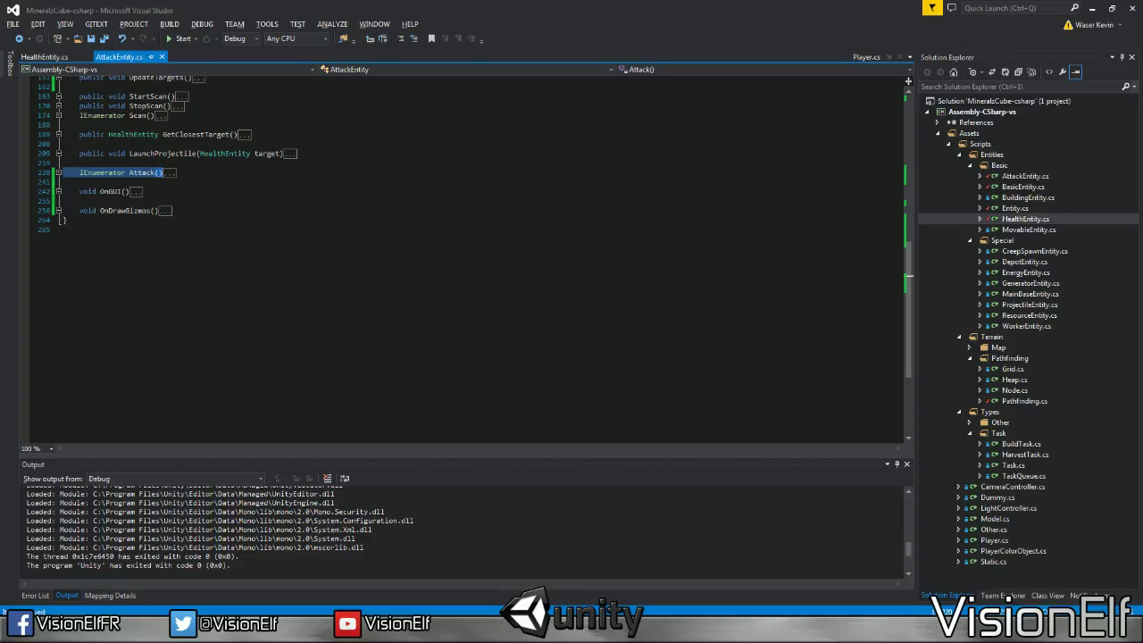
key(alt+Tab)
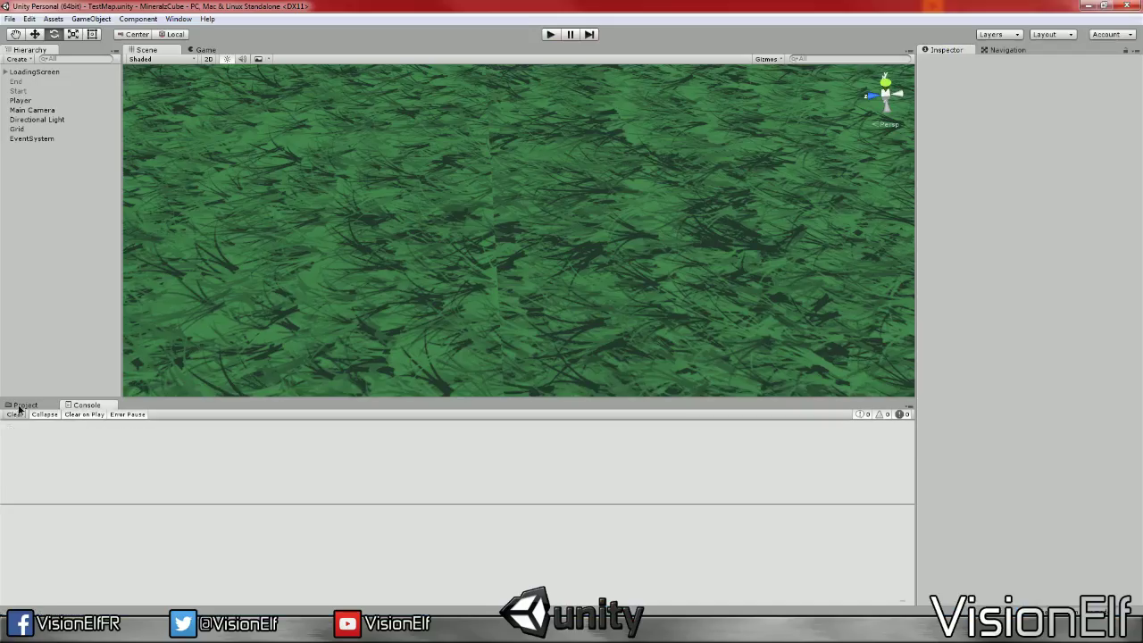
click(22, 405)
click(56, 475)
click(48, 465)
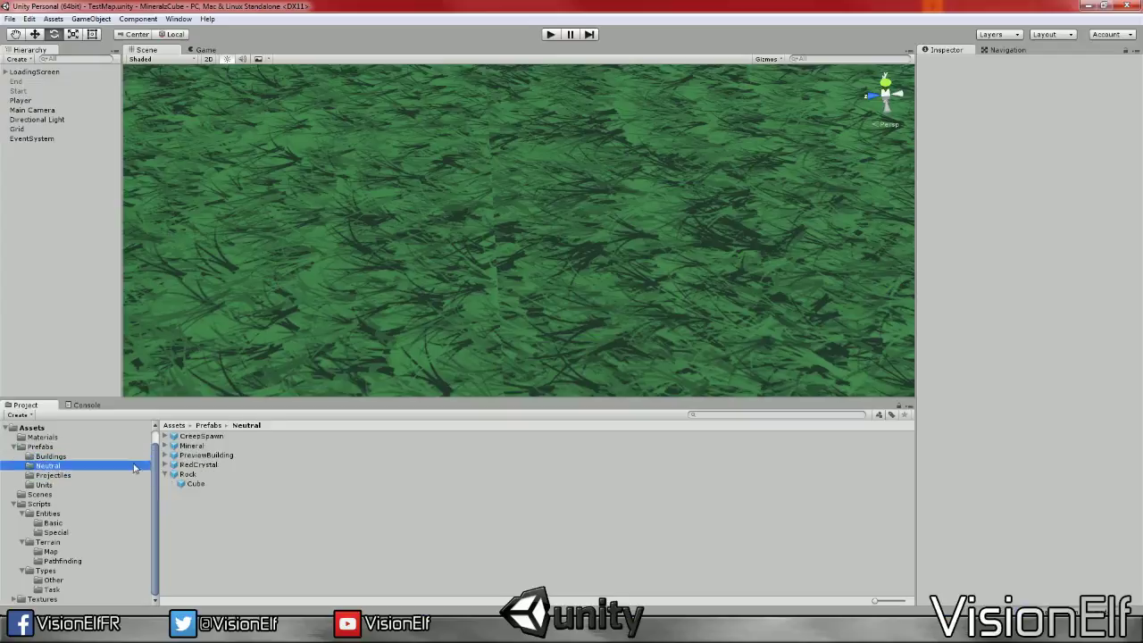
click(202, 436)
click(1036, 227)
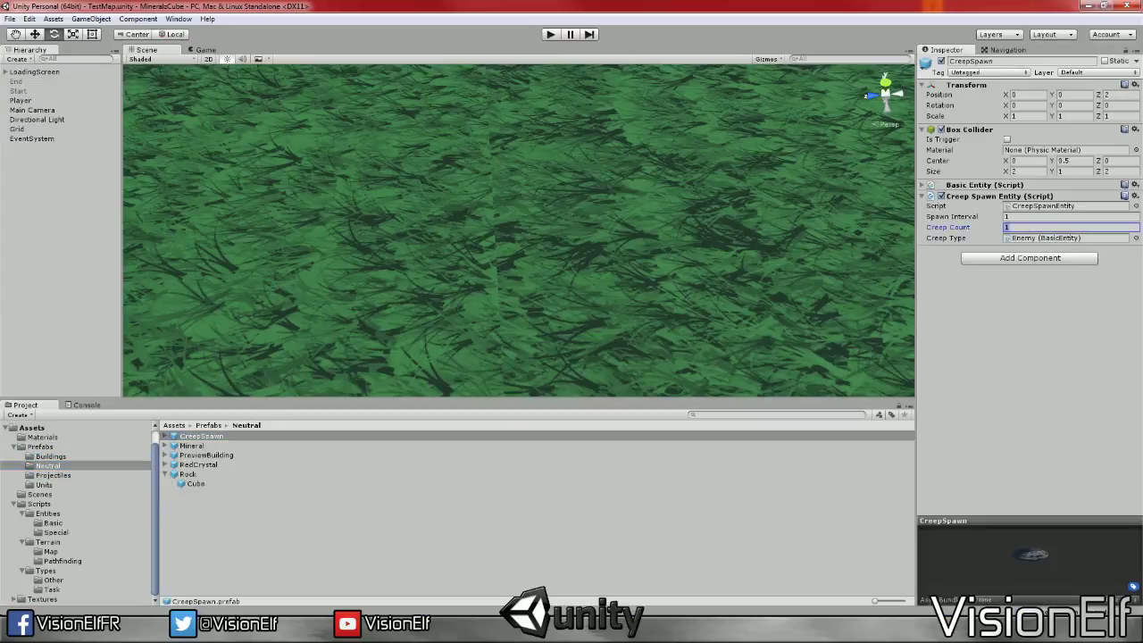
text(50)
click(546, 34)
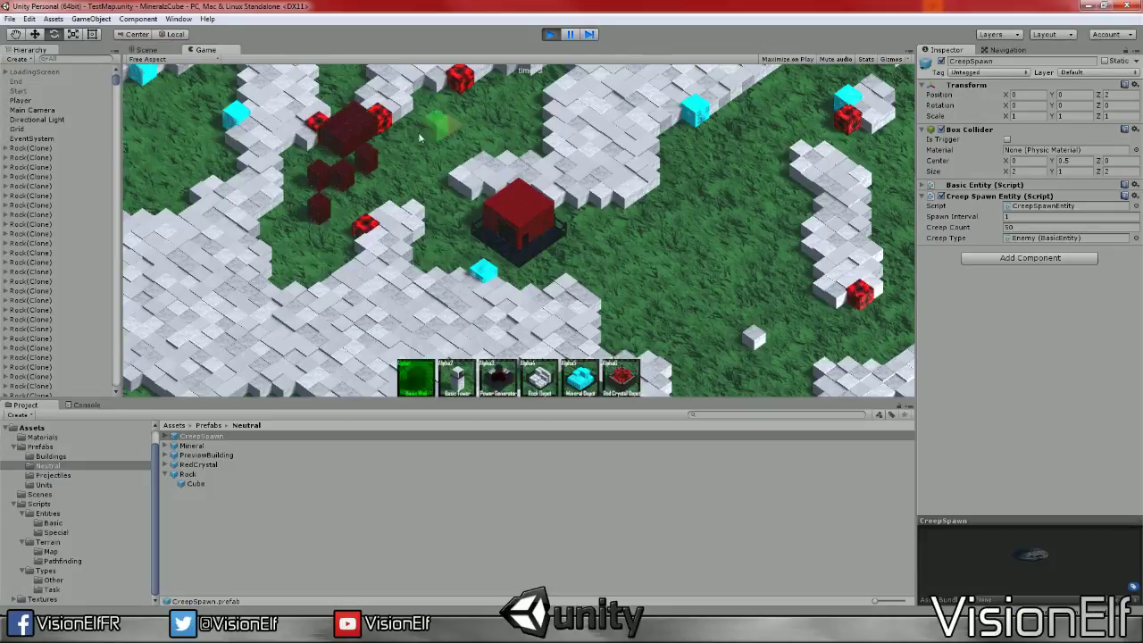
Pan the game camera toward the creeps with W/S and toggle the F1 debug stats
key(w)
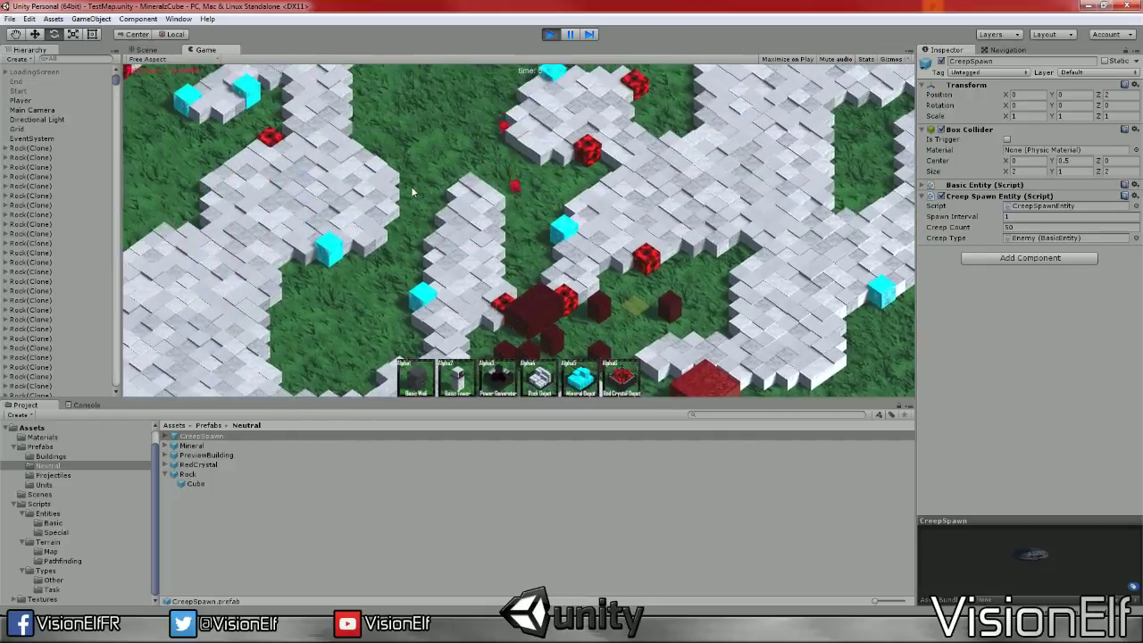
key(s)
key(F1)
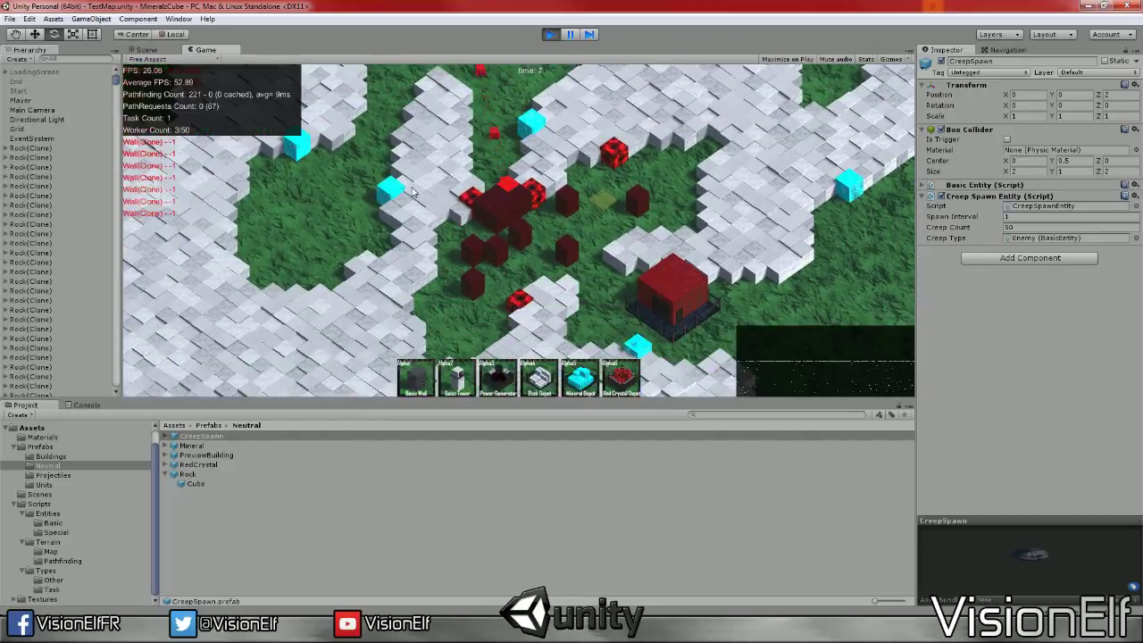
key(s)
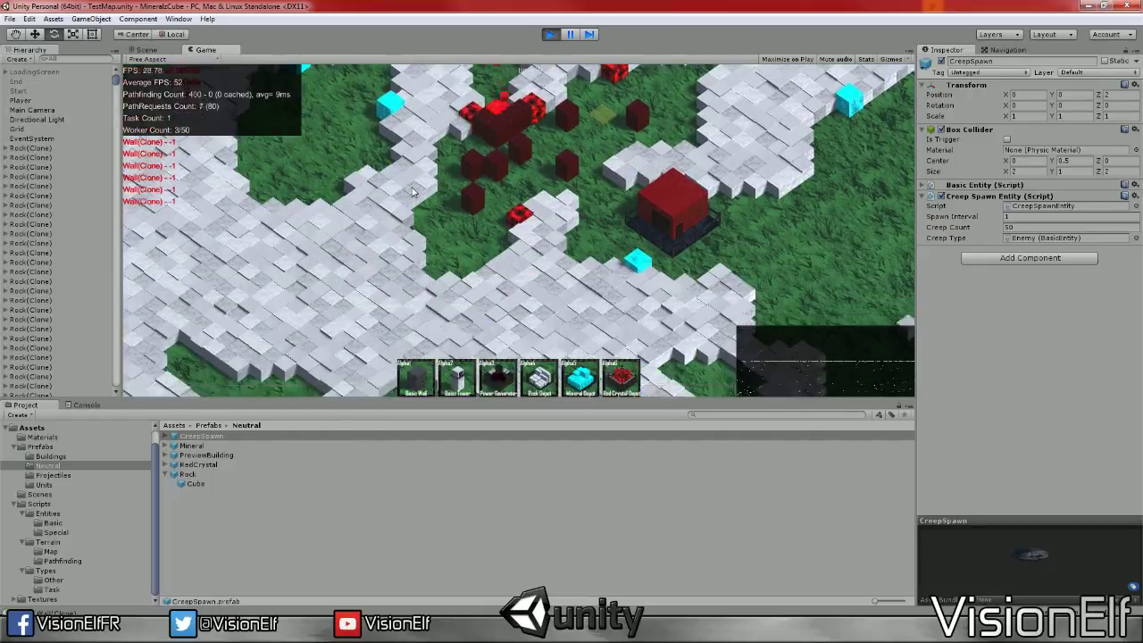
key(w)
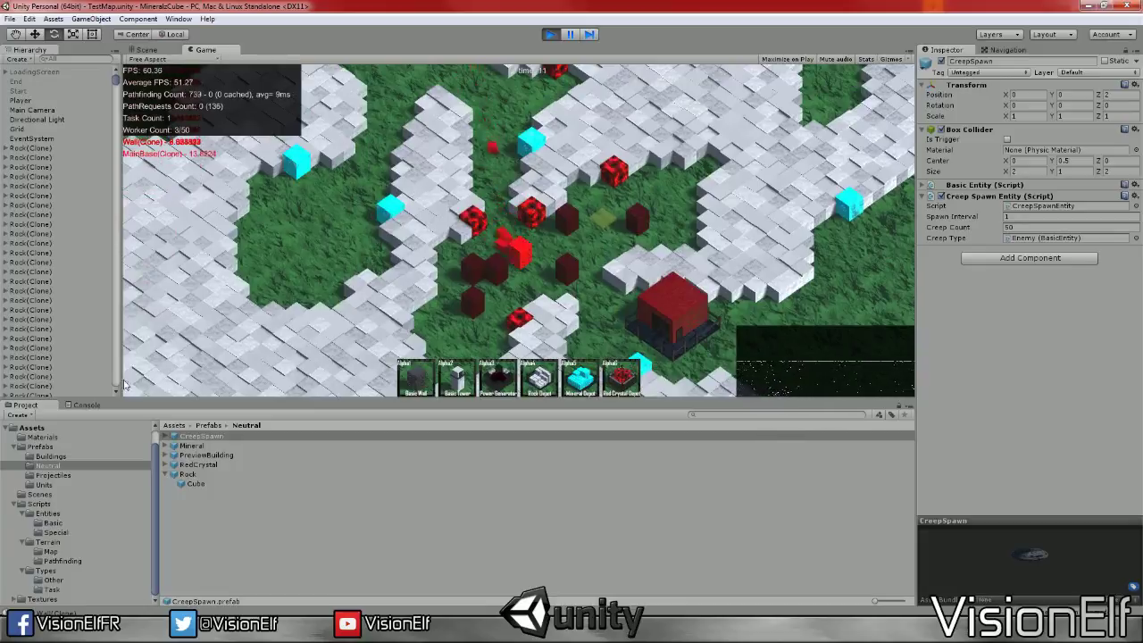
Open the ArgumentOutOfRangeException in the Console and jump to its AttackEntity.cs source
key(ctrl+shift+c)
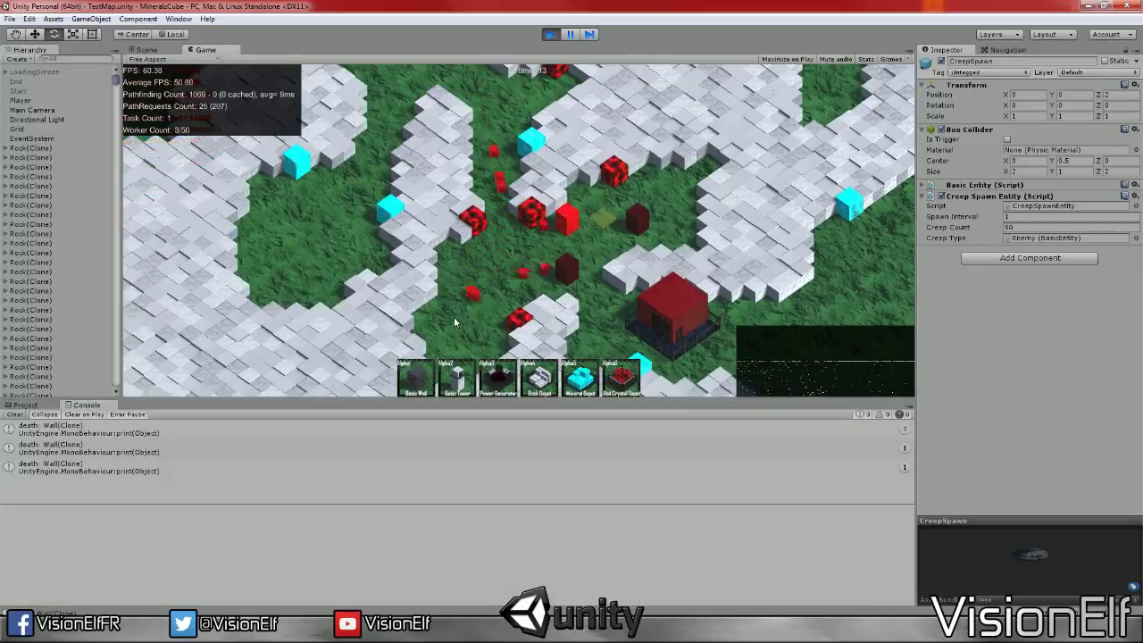
key(f)
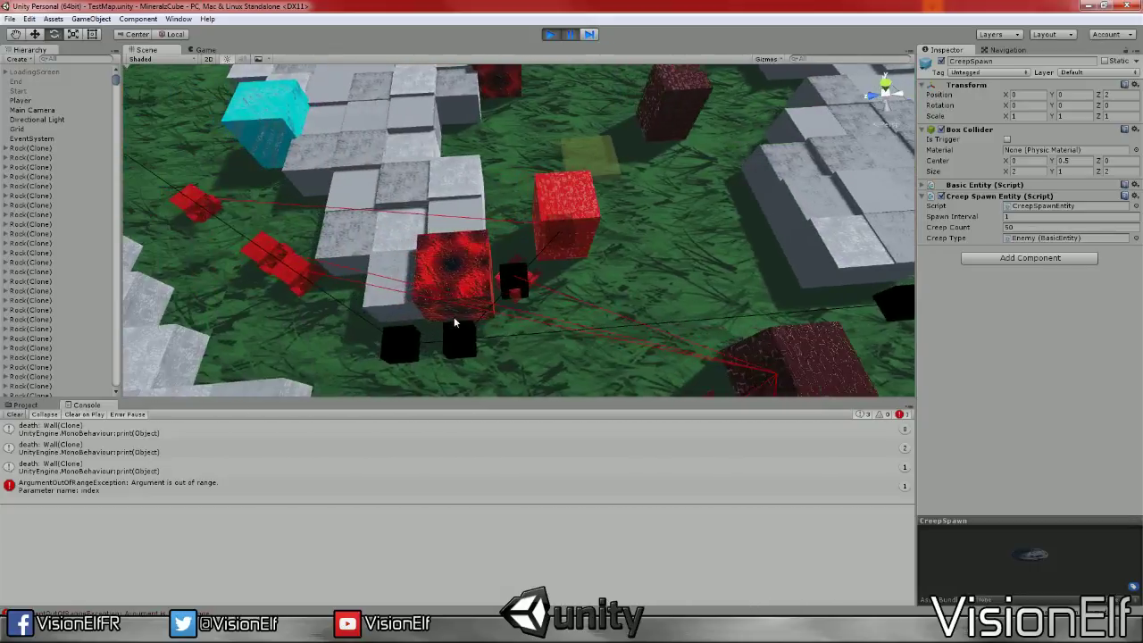
click(194, 485)
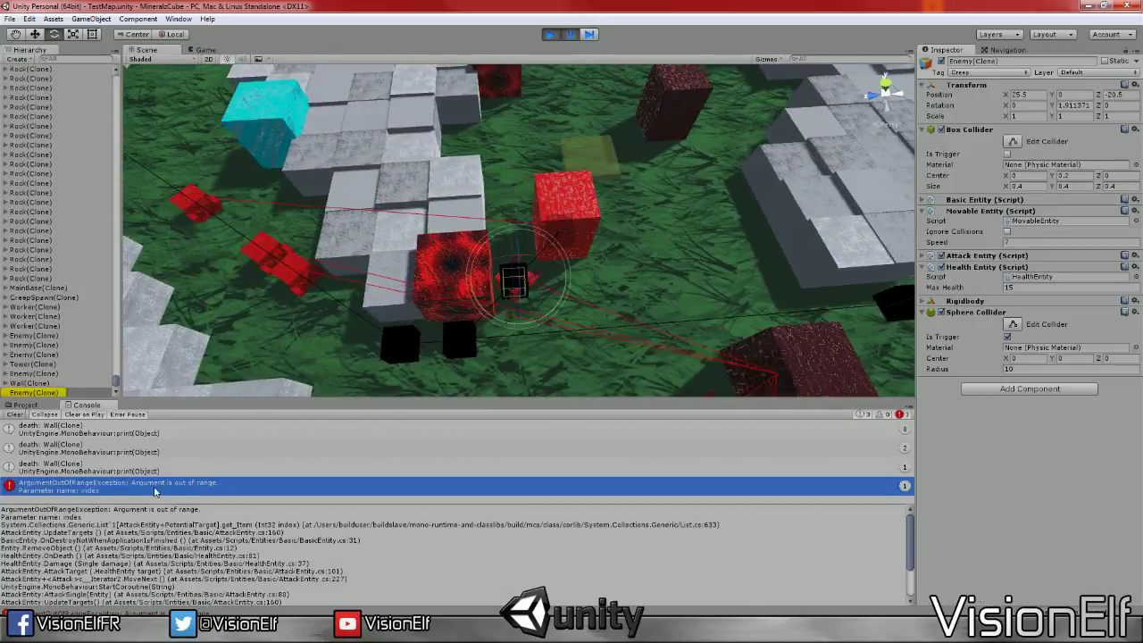
double_click(347, 538)
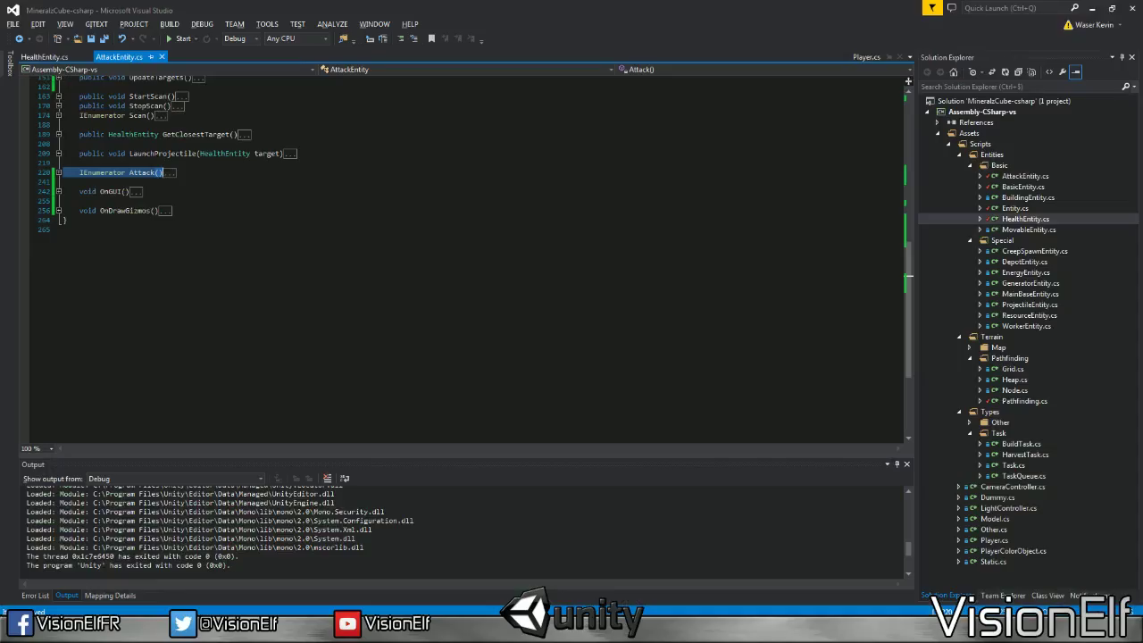
Expand UpdateTargets and write an if (targets.Count > 0) condition above the AttackSingle call
scroll(56, 105, up, 1)
click(58, 105)
click(100, 191)
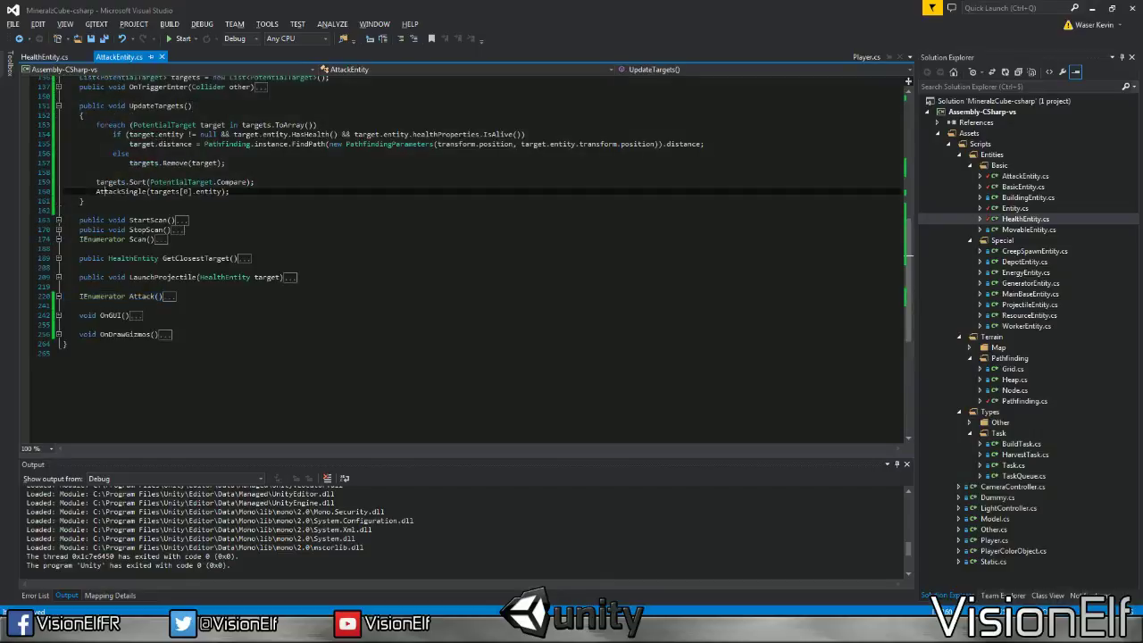
key(Home)
key(Return)
key(Up)
text(if (ta)
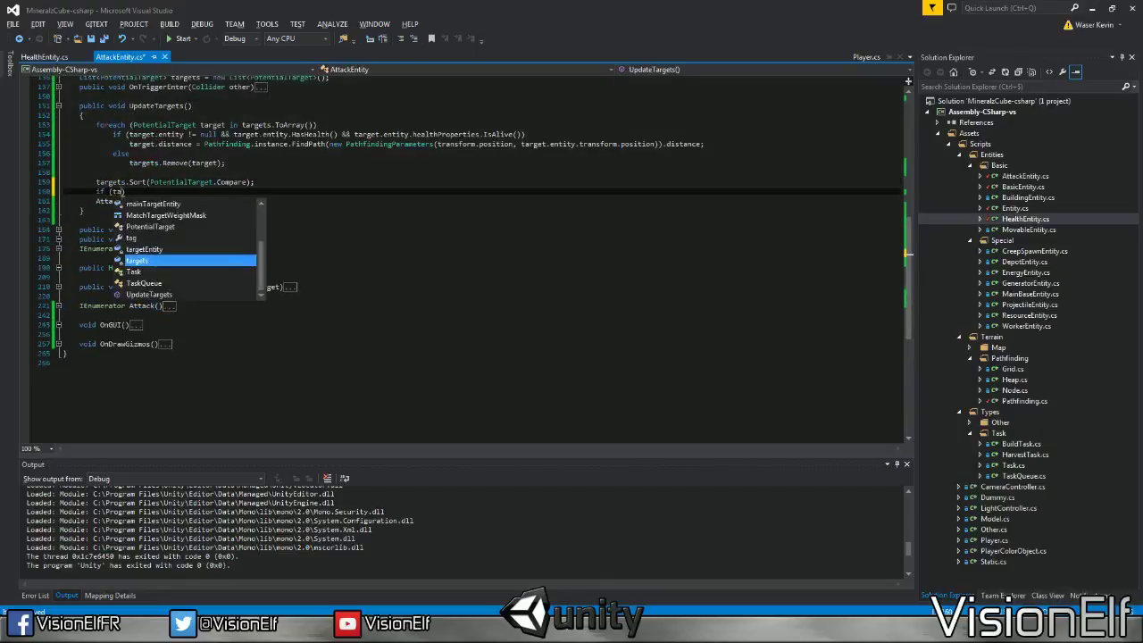
key(Tab)
text(.coutn)
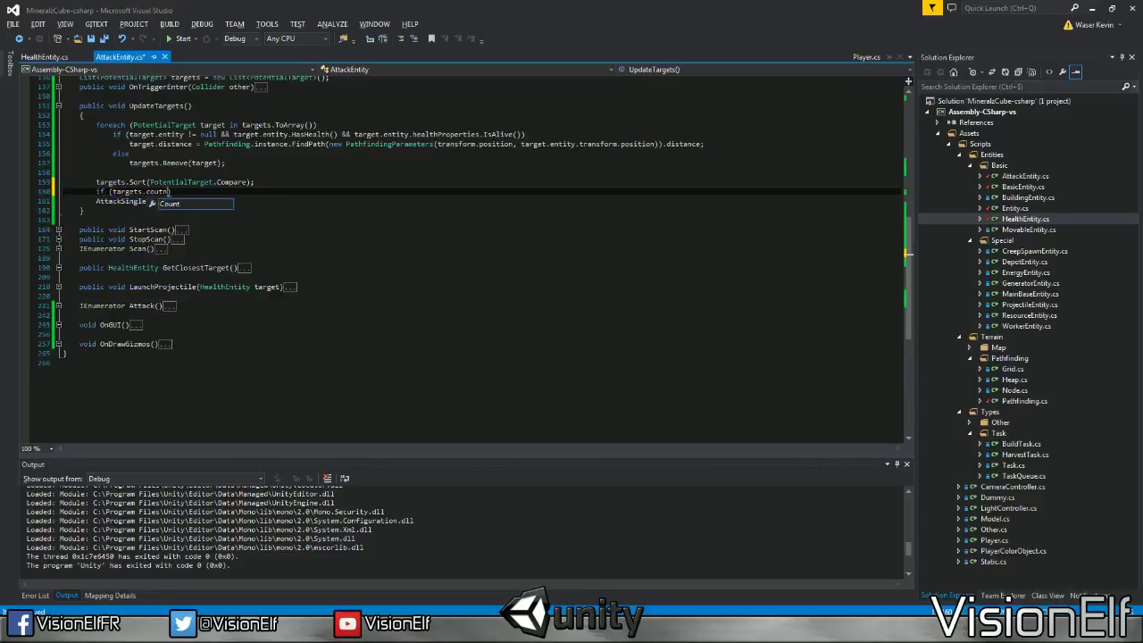
key(BackSpace)
key(BackSpace)
text(nt > 0)
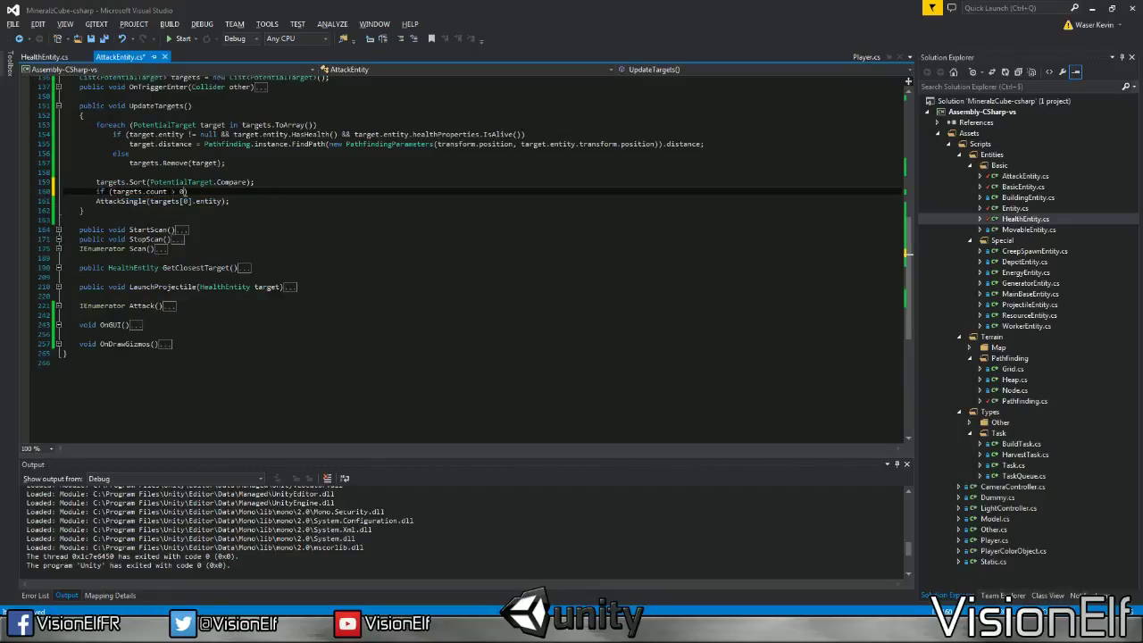
Move the if condition line up above targets.Sort, save, and fix the capitalisation of Count
key(shift+Home)
key(ctrl+x)
key(Up)
key(Up)
key(End)
key(Return)
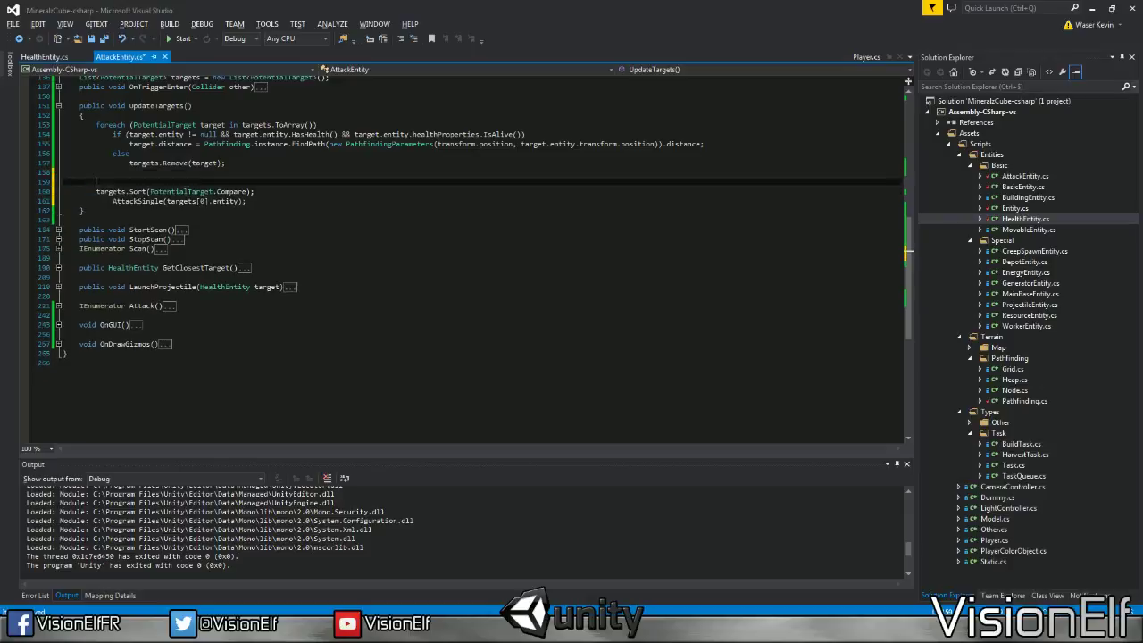
key(ctrl+v)
key(ctrl+s)
key(BackSpace)
text(C)
Wrap targets.Sort and AttackSingle in braces under the if, save, and return to Unity
key(End)
key(Return)
text({)
key(Return)
key(Return)
text(})
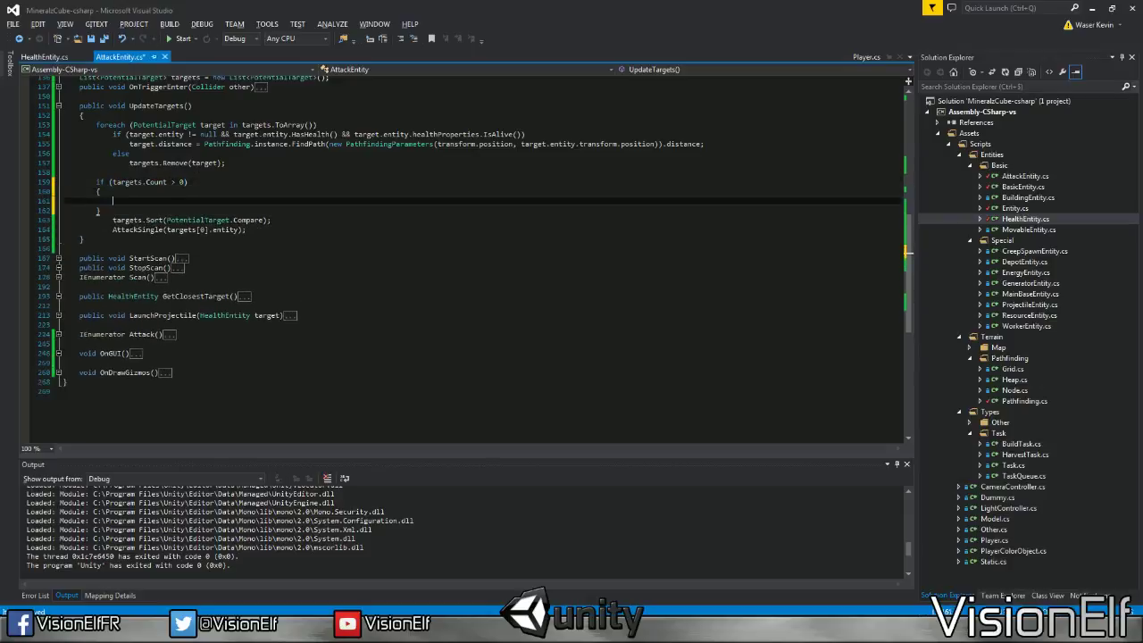
key(Down)
key(shift+Down)
key(shift+Down)
key(ctrl+x)
key(Up)
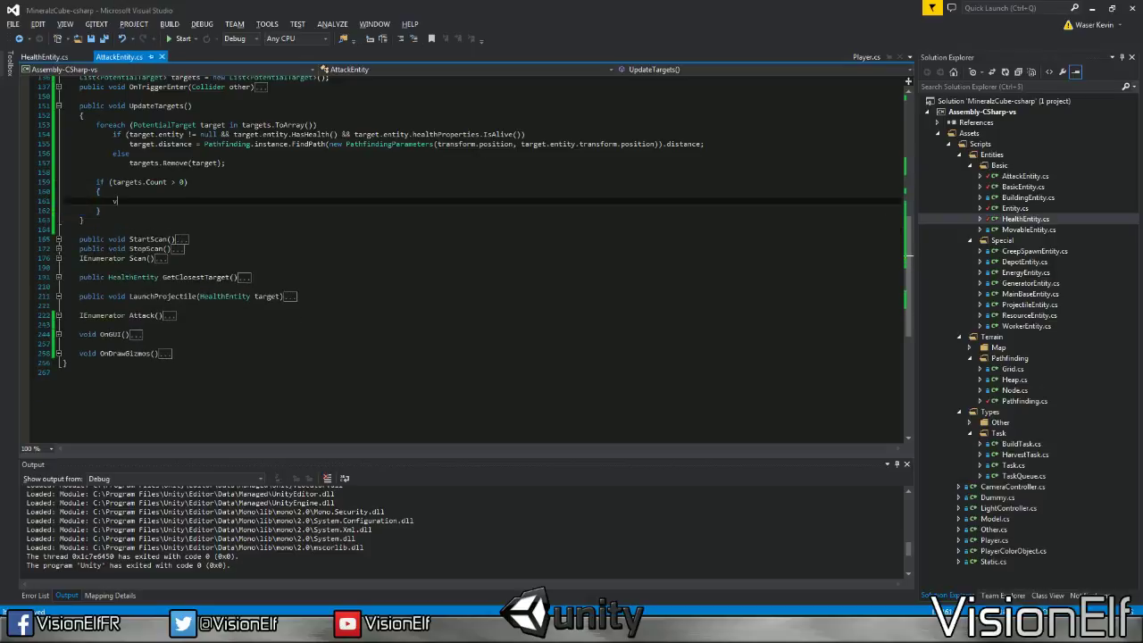
key(ctrl+v)
key(Up)
key(Up)
key(Up)
key(Up)
key(End)
key(ctrl+s)
key(Down)
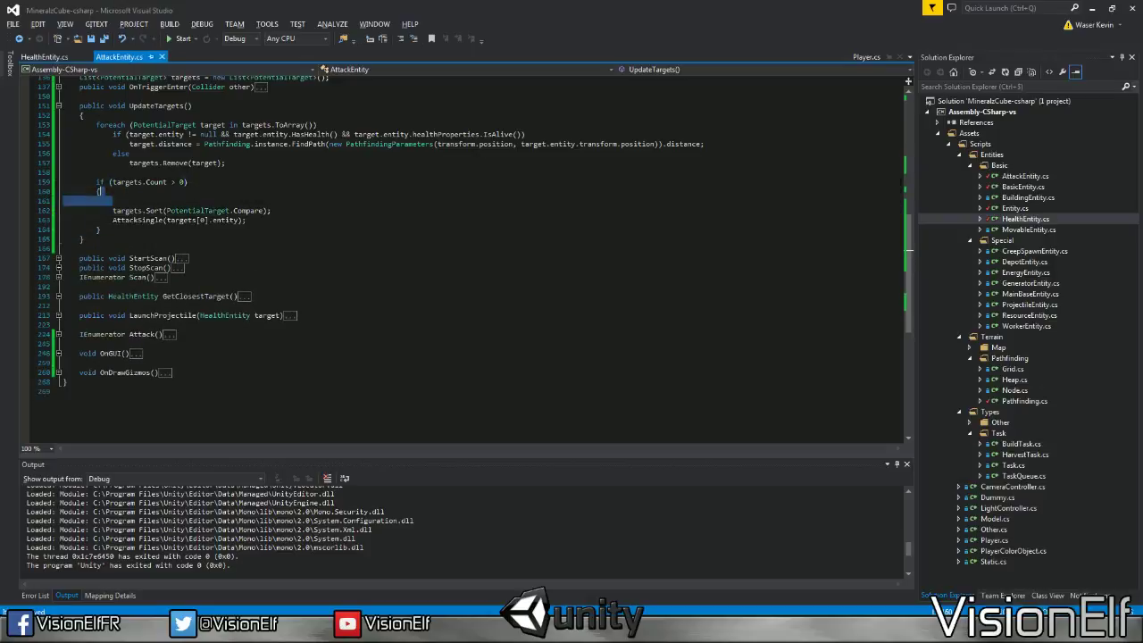
key(Delete)
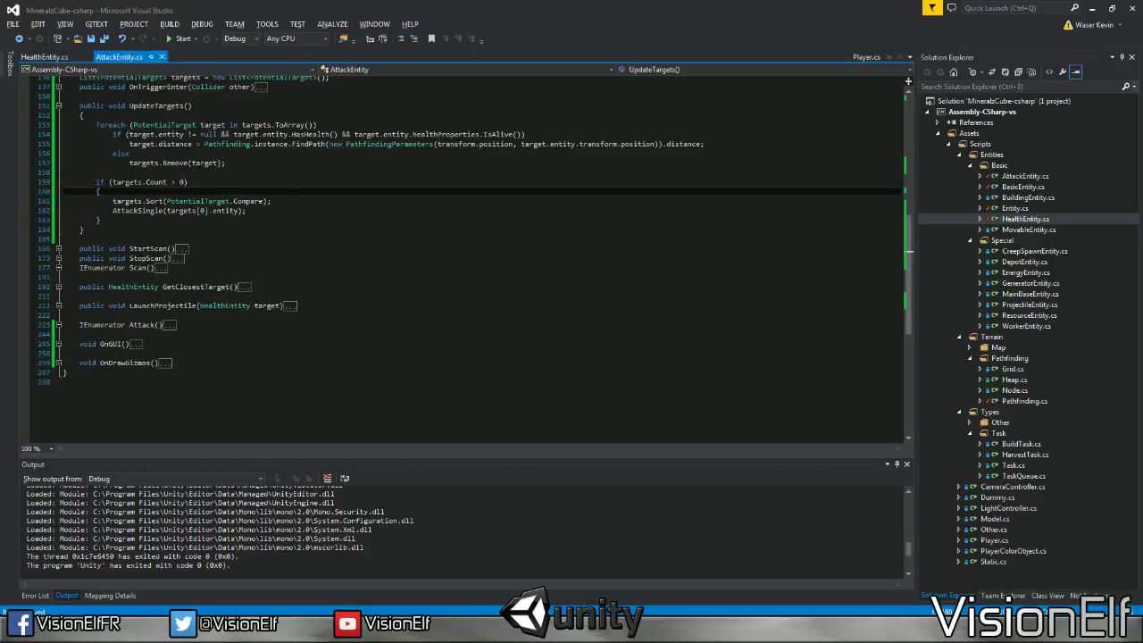
key(alt+Tab)
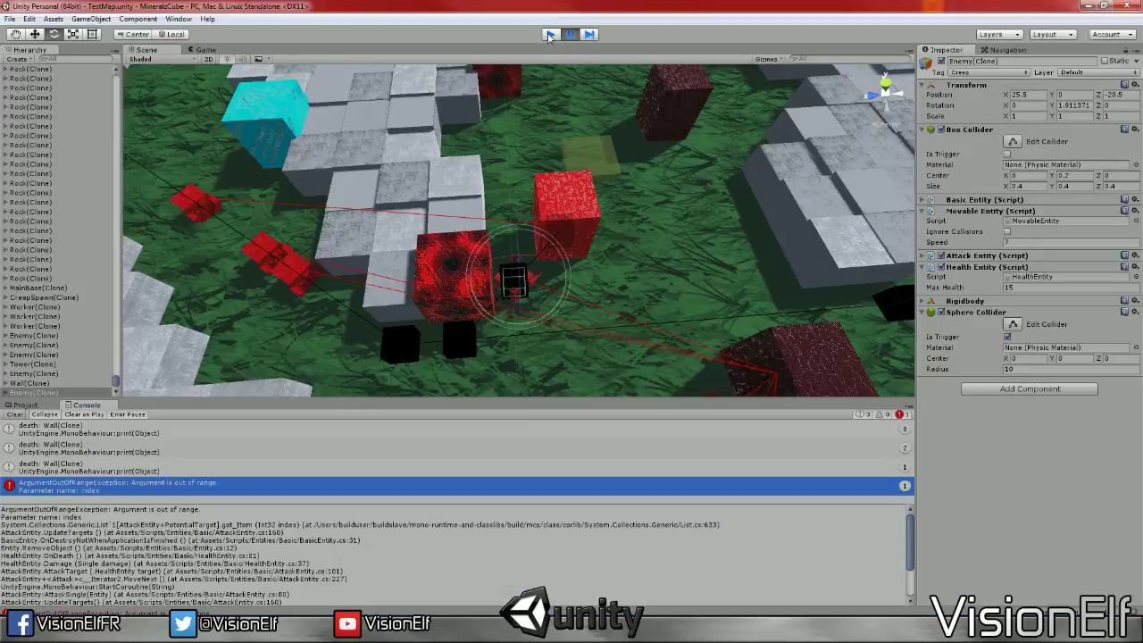
Stop Play mode, replay the map while panning to the red depot, then stop again
click(549, 35)
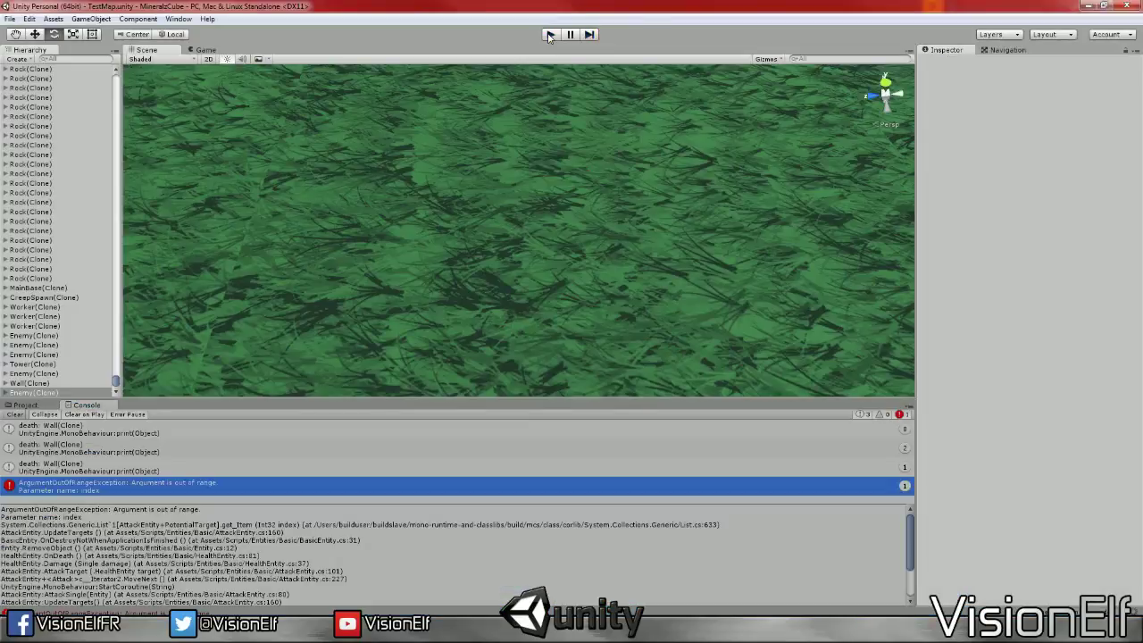
key(ctrl+p)
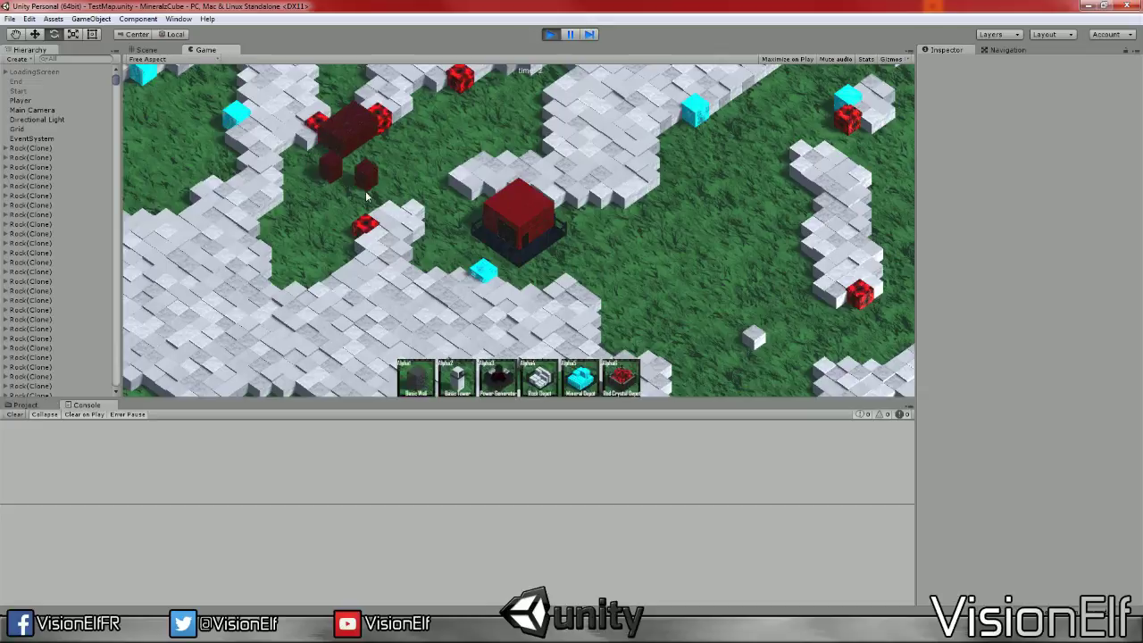
key(w)
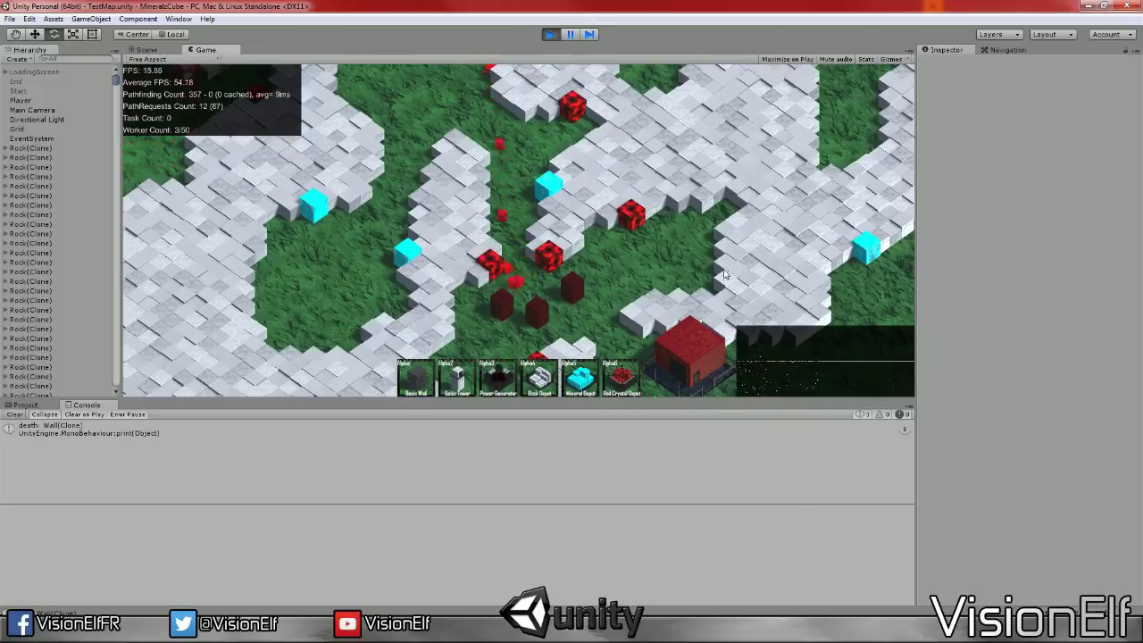
key(s)
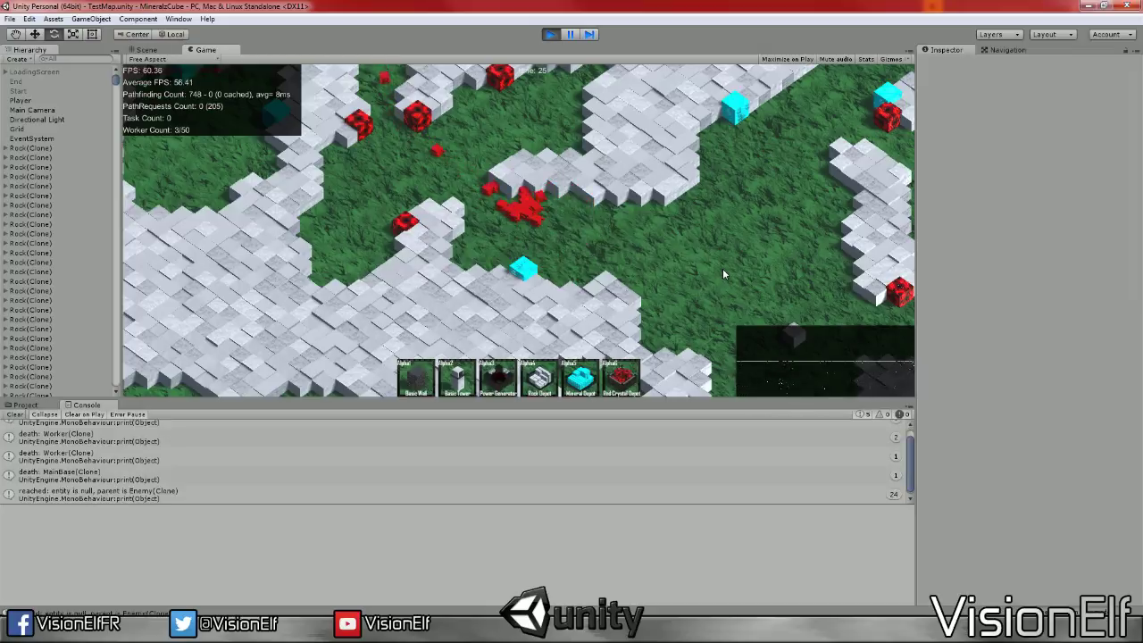
click(557, 36)
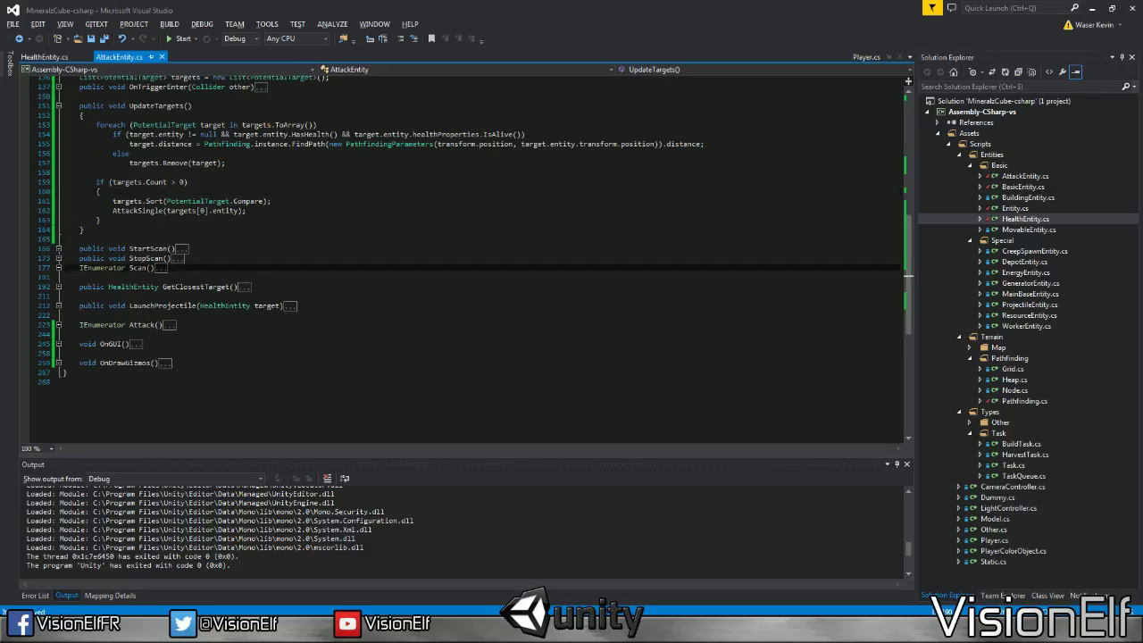
Collapse and expand methods to review AttackTo, AttackAndMove, AttackTarget, PotentialTarget and Attack
scroll(464, 259, up, 2)
click(58, 162)
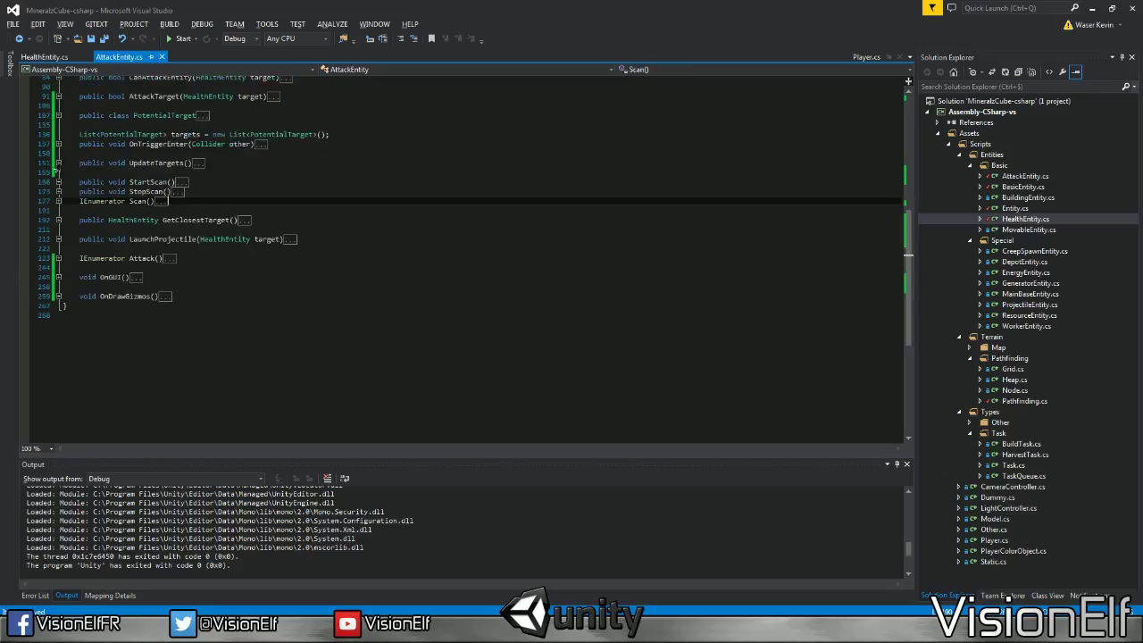
click(80, 153)
scroll(464, 259, up, 4)
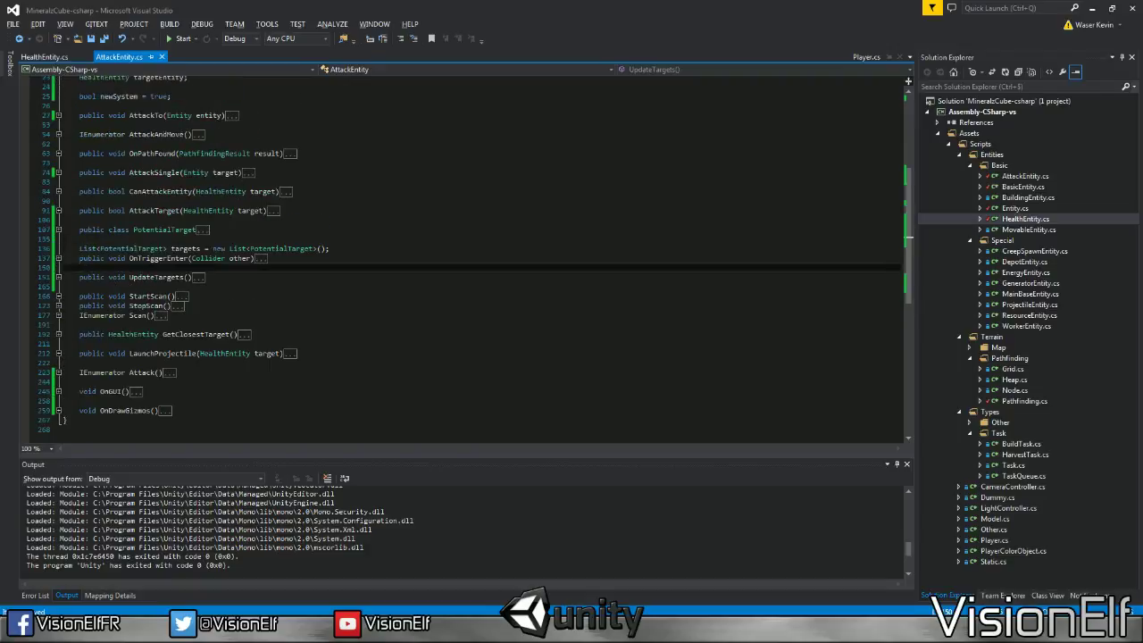
key(ctrl+m)
key(ctrl+l)
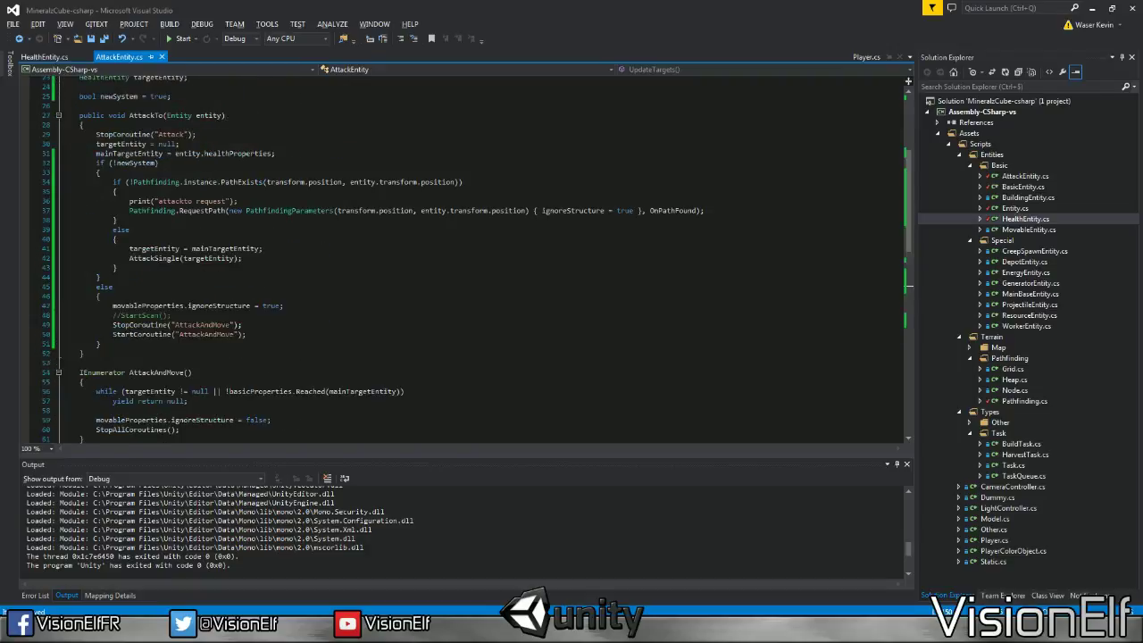
click(58, 116)
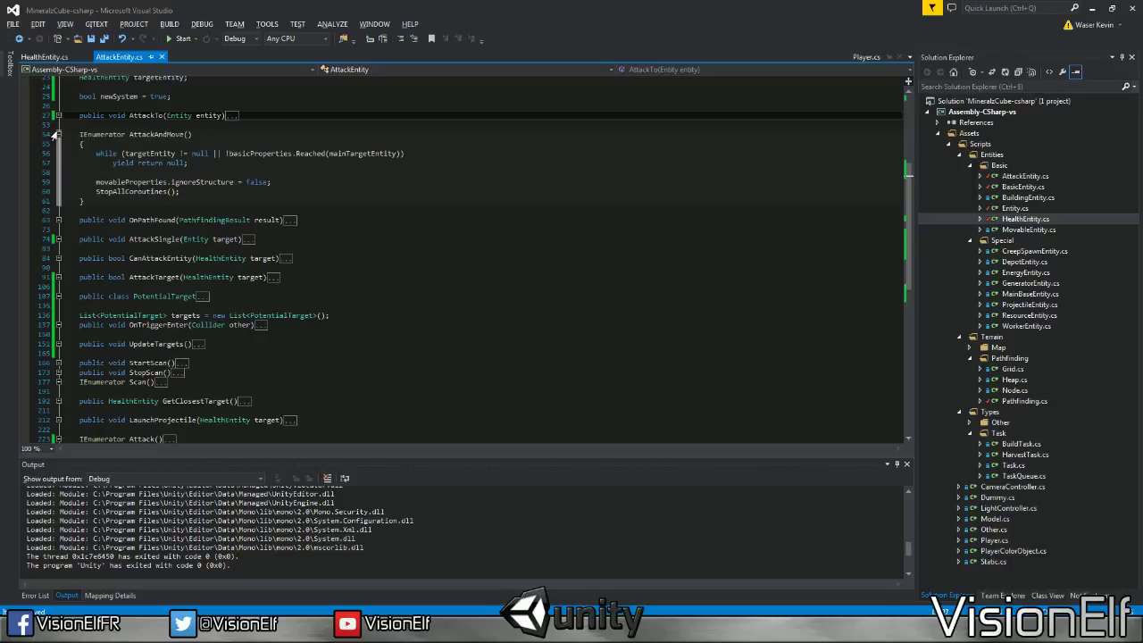
click(57, 135)
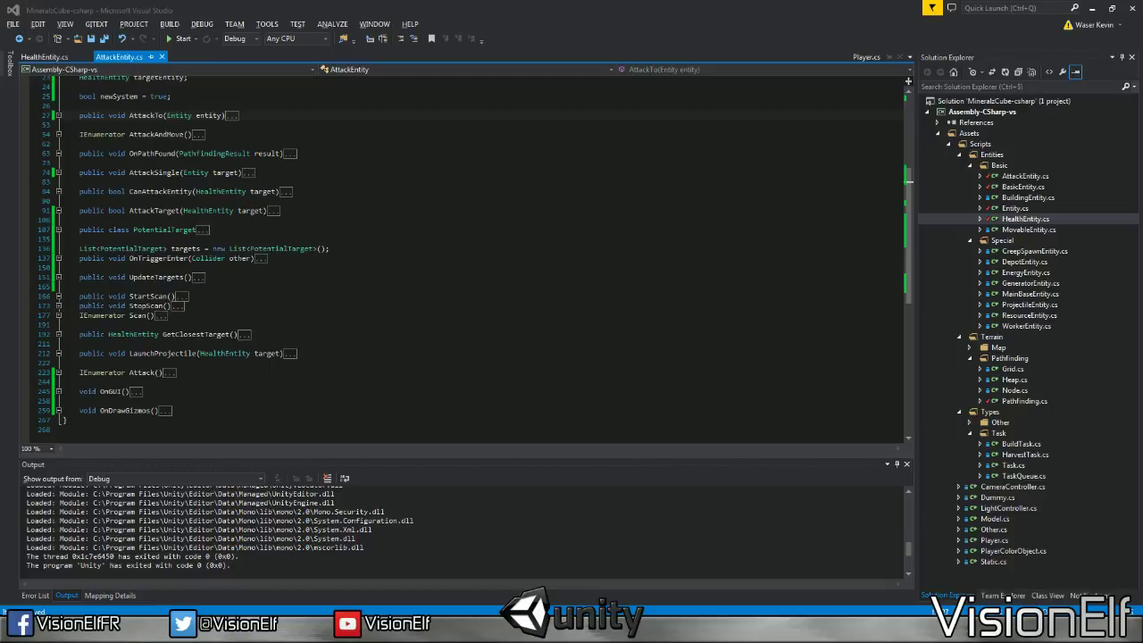
click(268, 211)
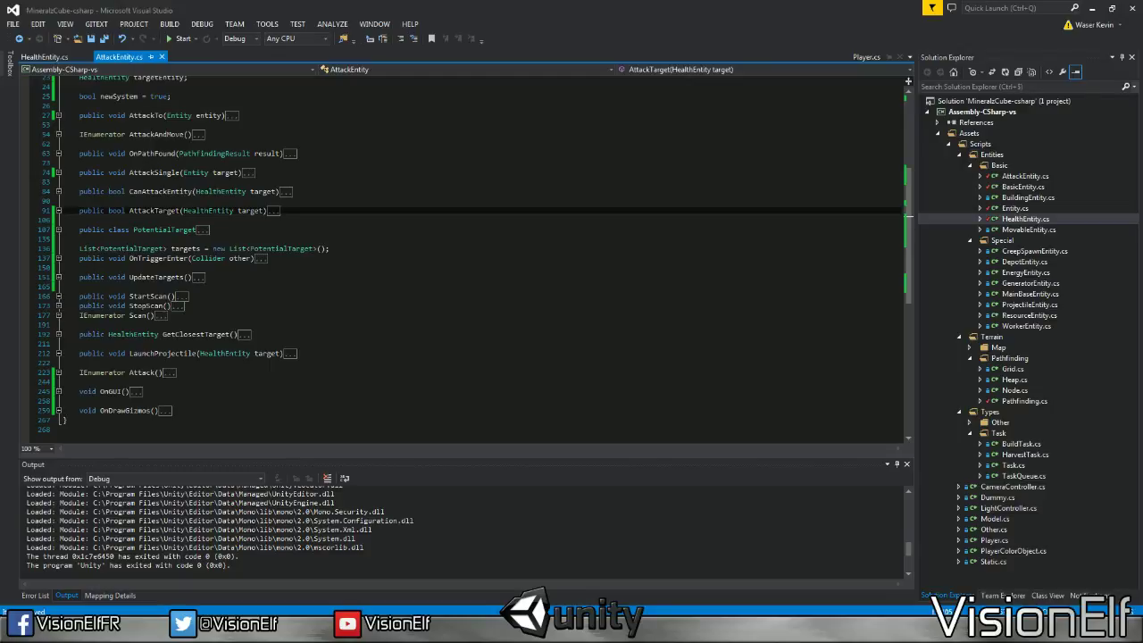
click(210, 230)
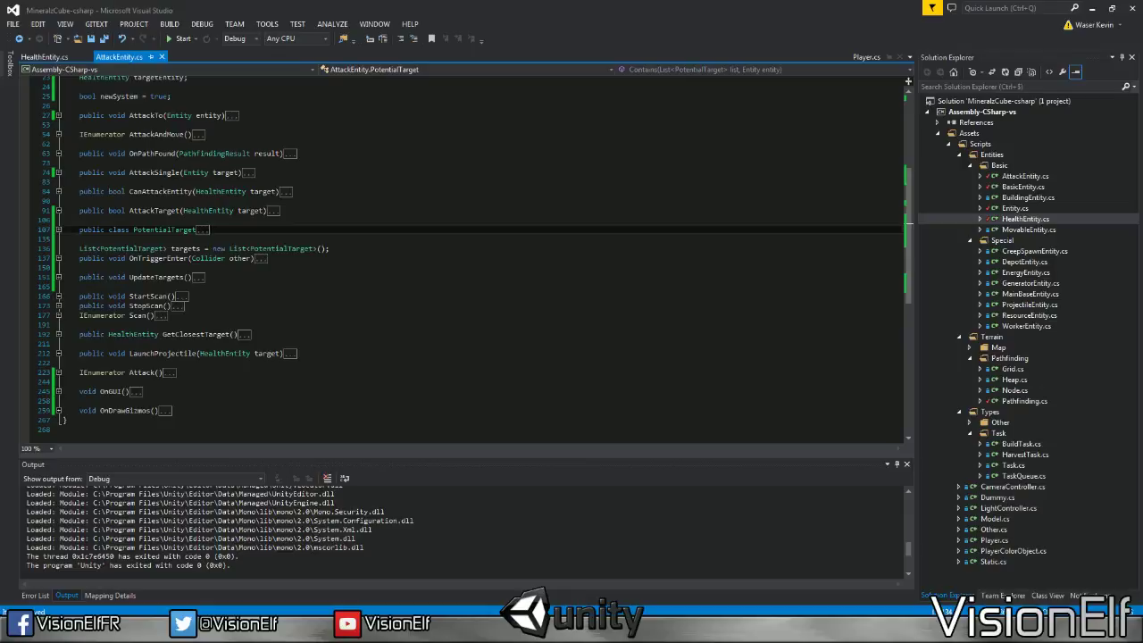
scroll(42, 279, down, 3)
click(56, 287)
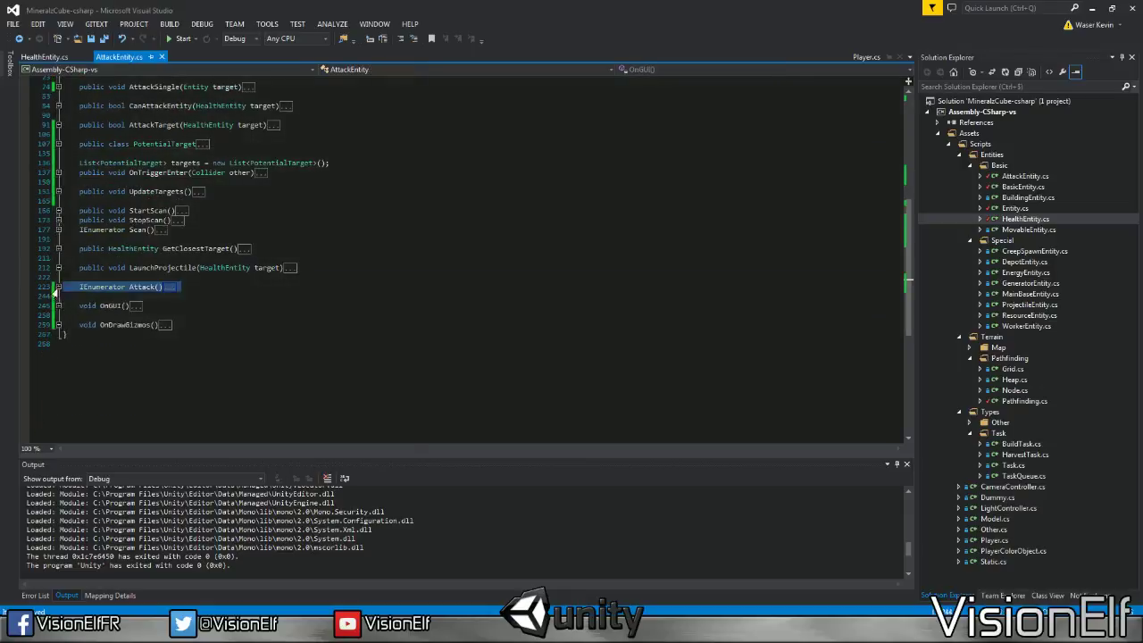
click(58, 287)
scroll(58, 287, down, 3)
Check the UpdateTargets call inside Attack, then expand UpdateTargets and go to the top of its body
click(163, 333)
key(shift+Up)
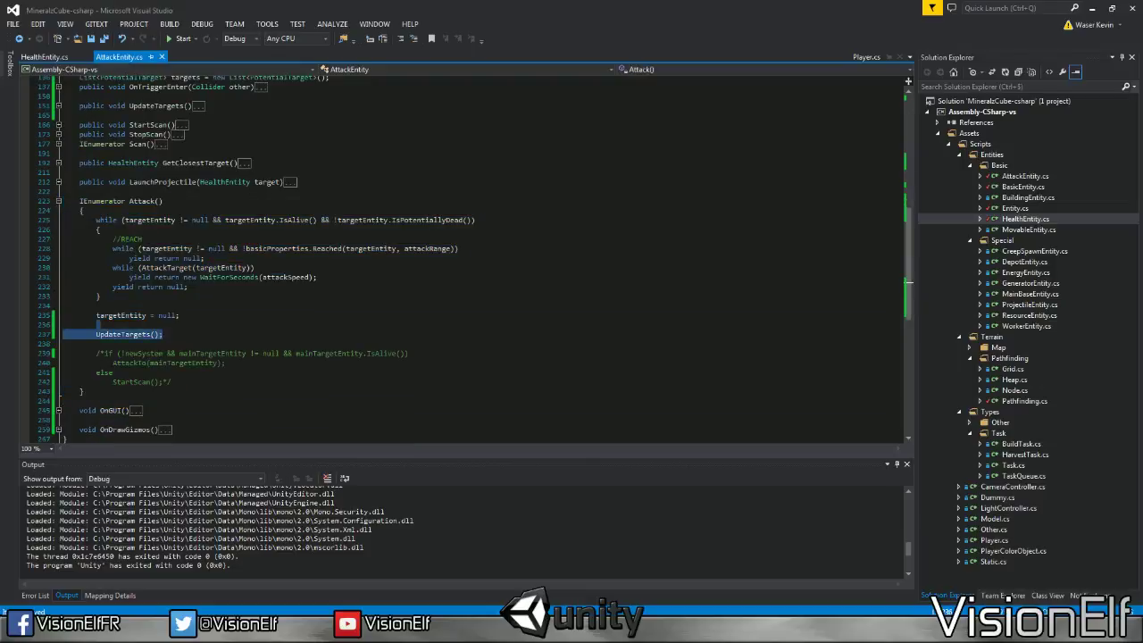
scroll(474, 259, up, 1)
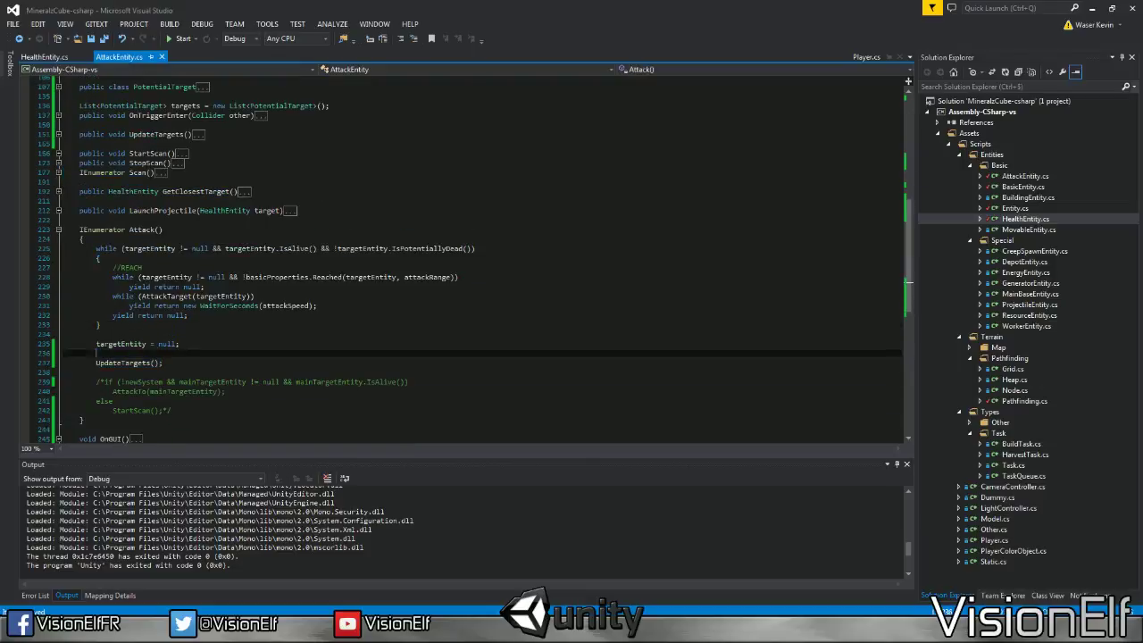
key(shift+Up)
key(shift+Down)
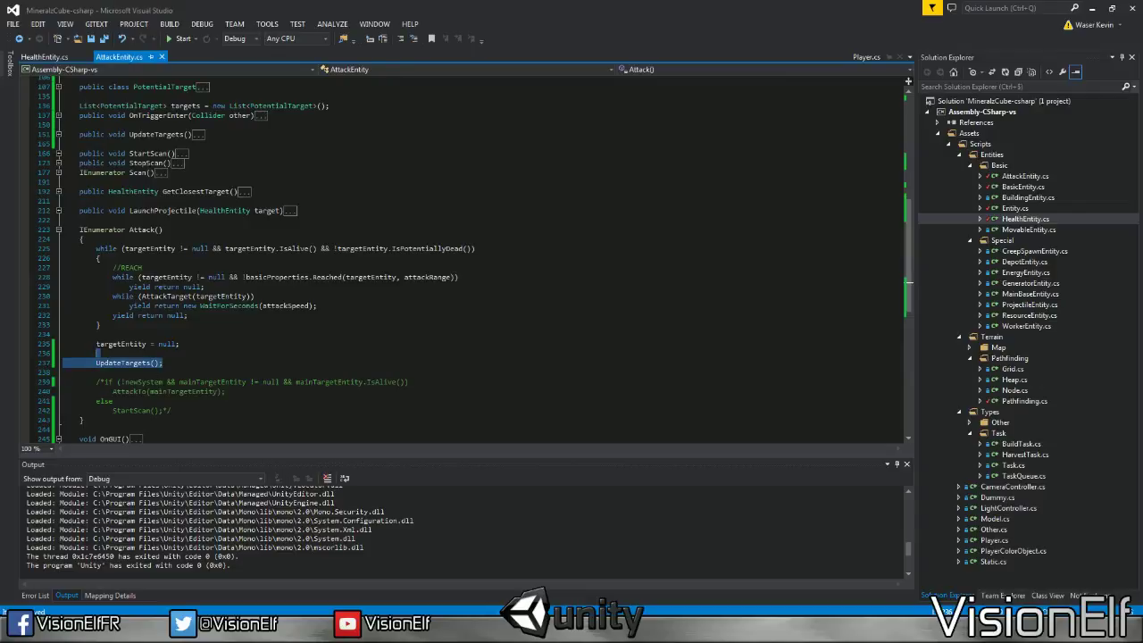
click(58, 230)
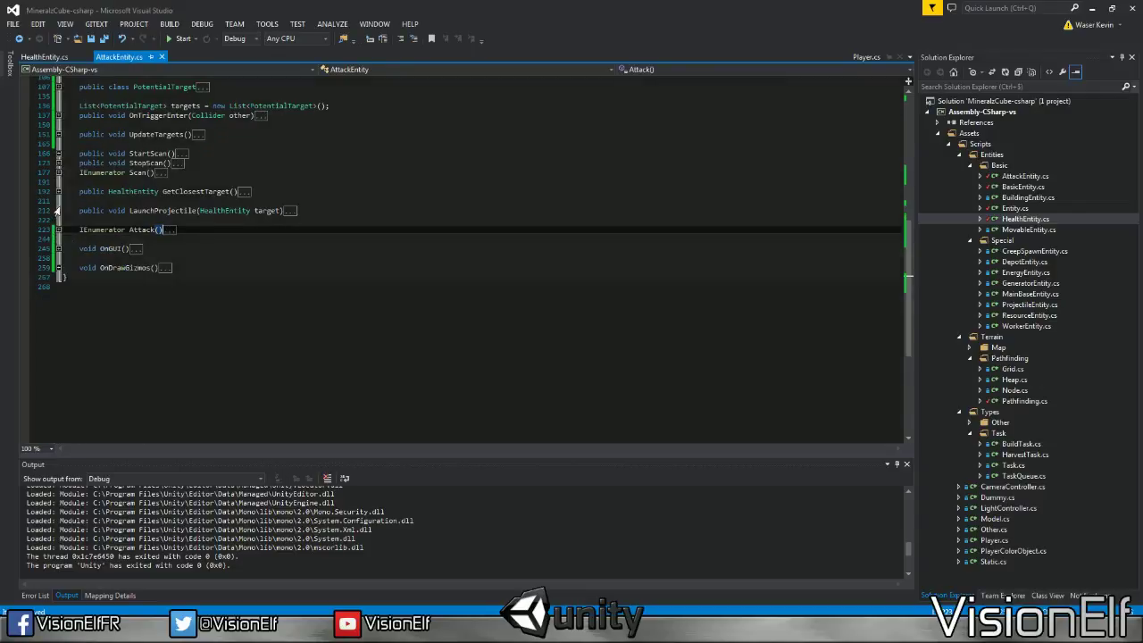
click(58, 192)
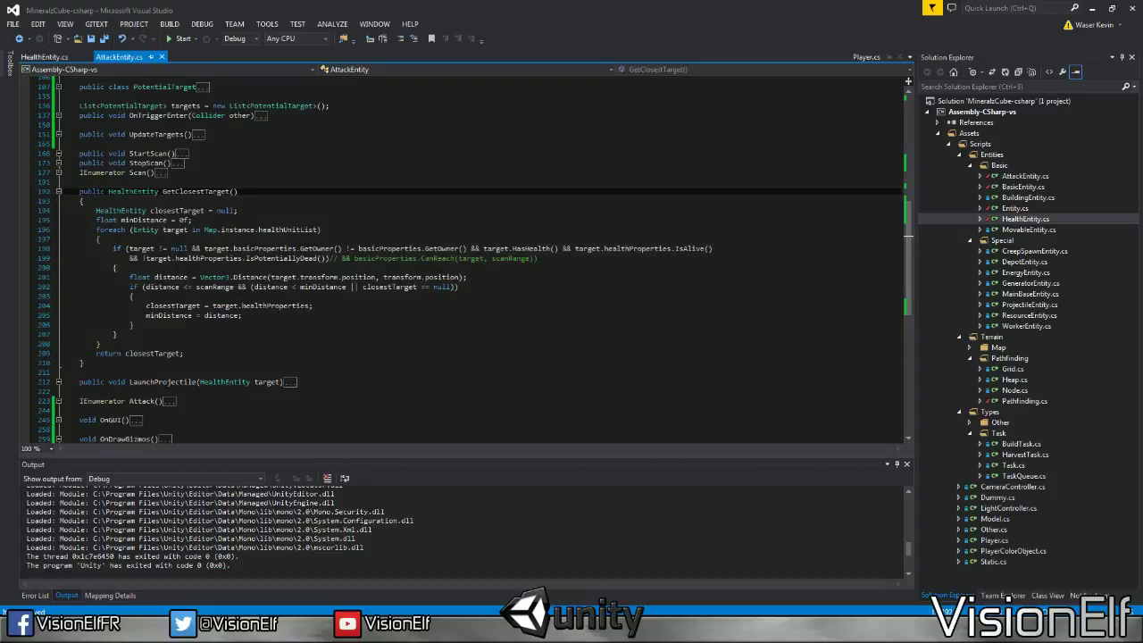
click(58, 192)
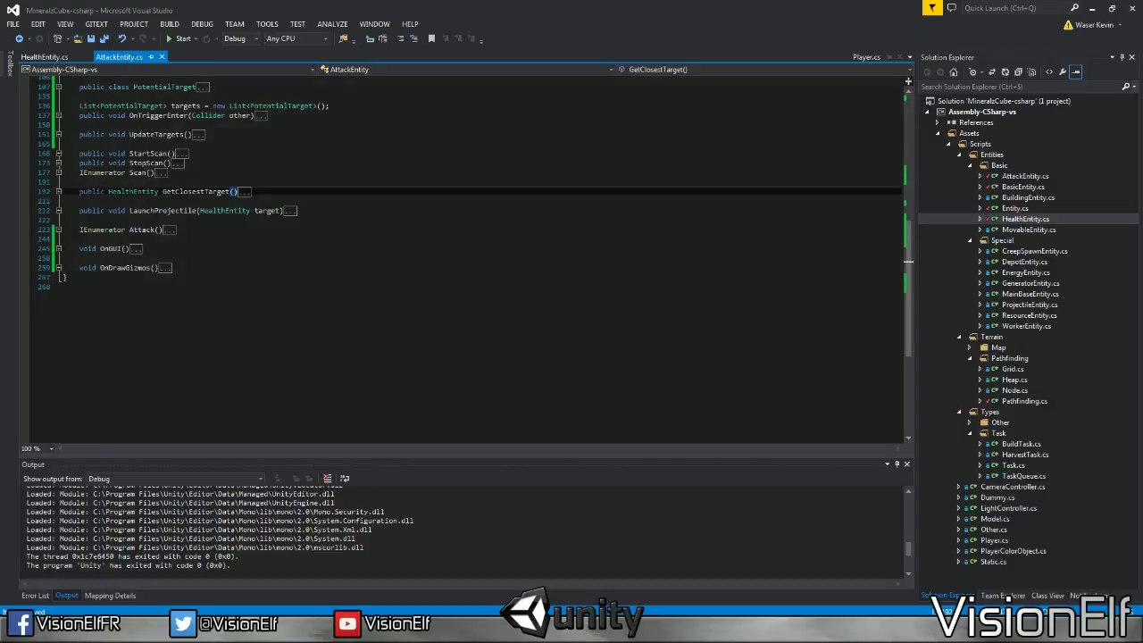
click(58, 134)
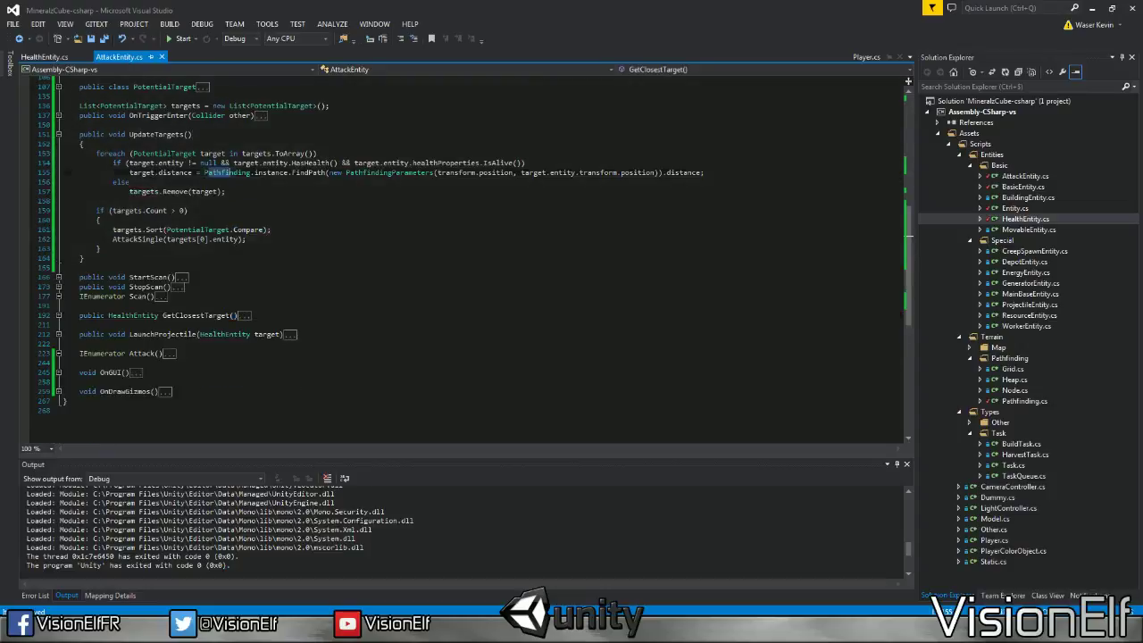
drag(205, 172, 129, 182)
key(Up)
key(Up)
key(Up)
Insert a Stopwatch sw with sw.Start() at the top of UpdateTargets and begin an sw.Elapsed line after the loop
key(Return)
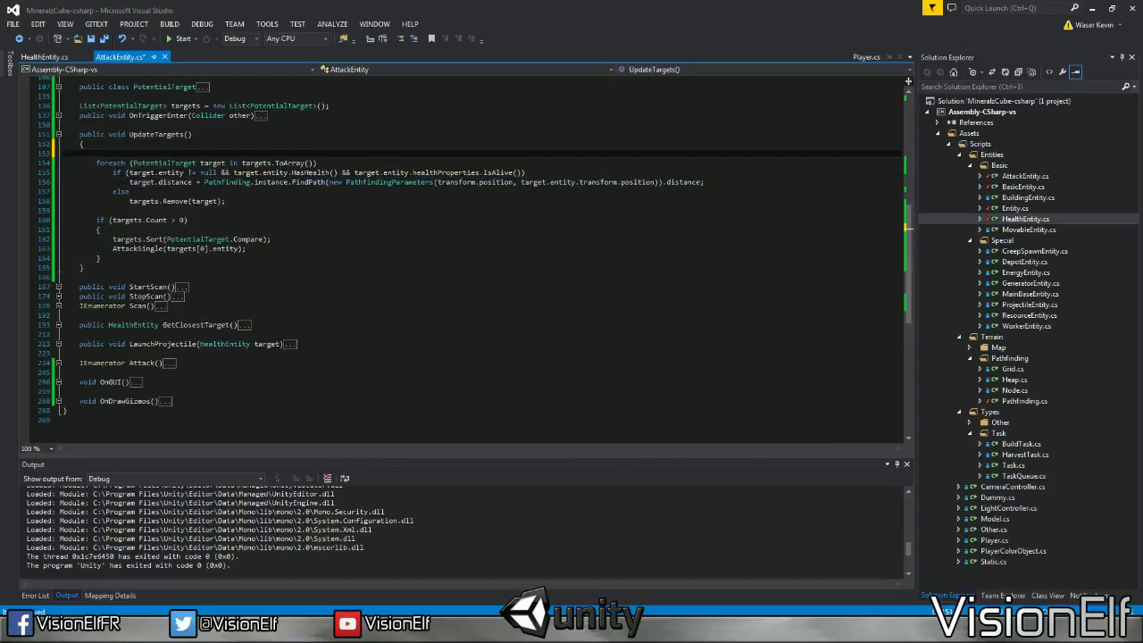
text(System.)
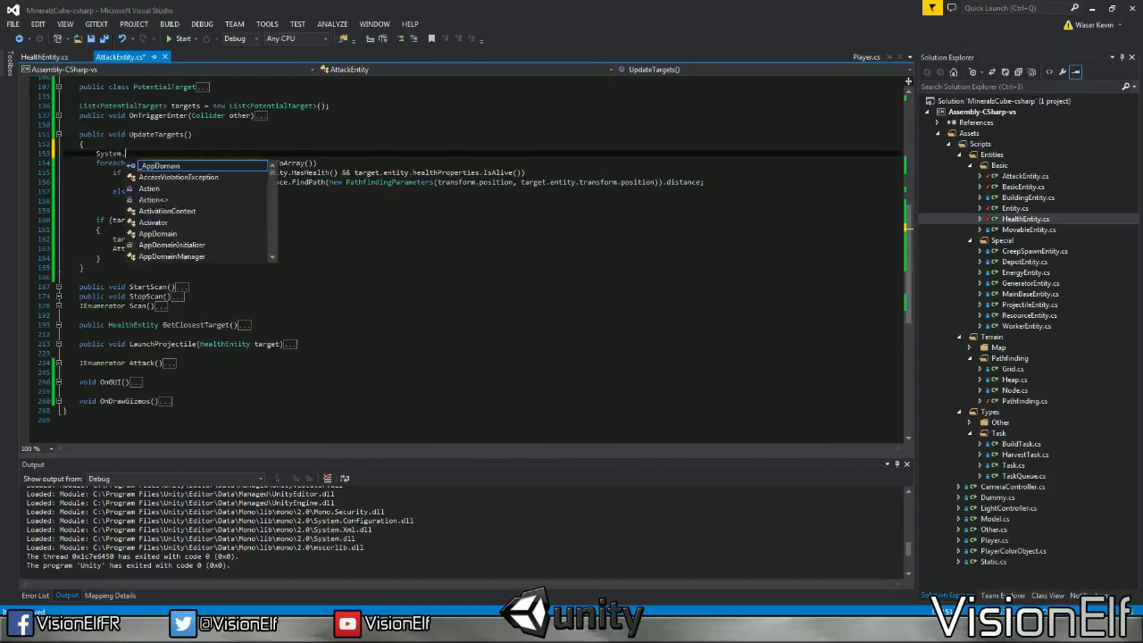
text(Diagnostics.Stopwatch)
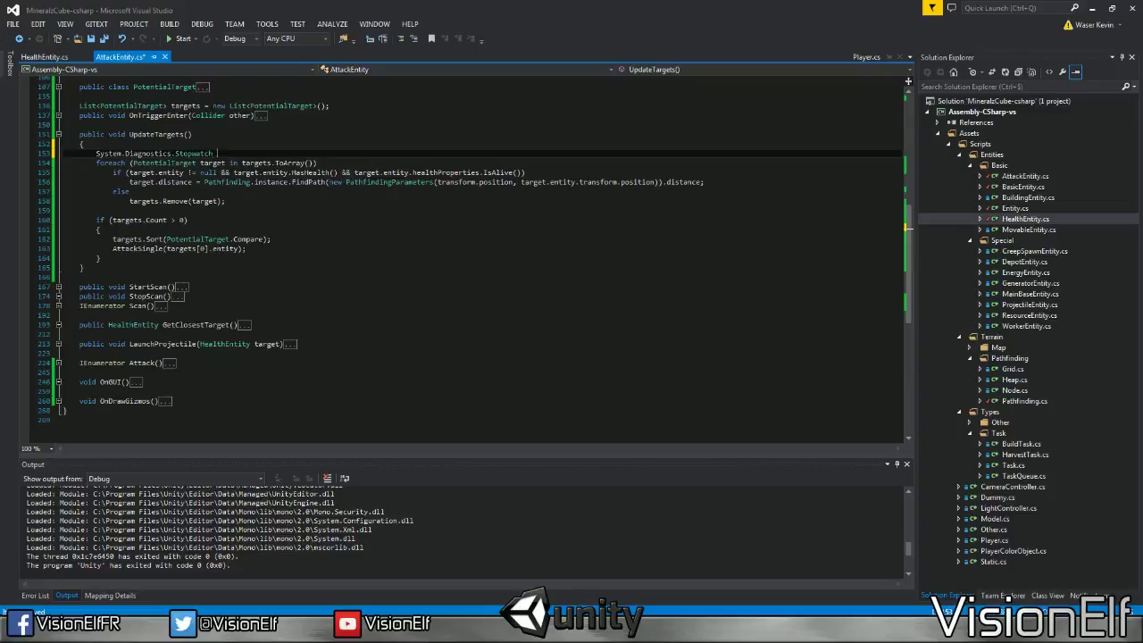
text( sw = new S)
key(Tab)
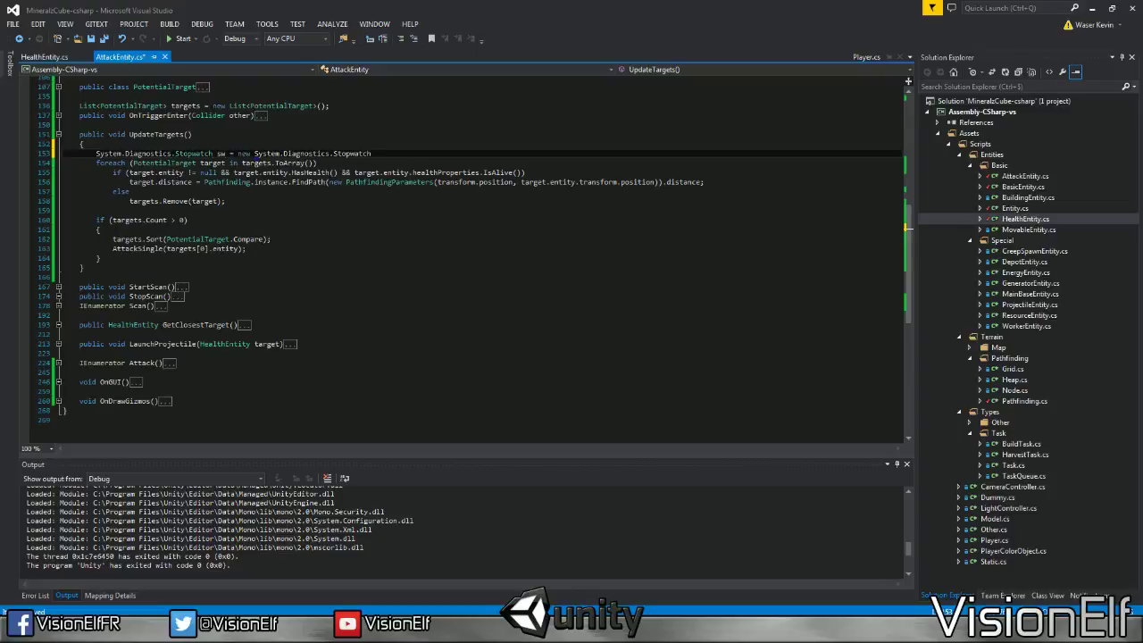
text(();)
key(Return)
text(sw.Start)
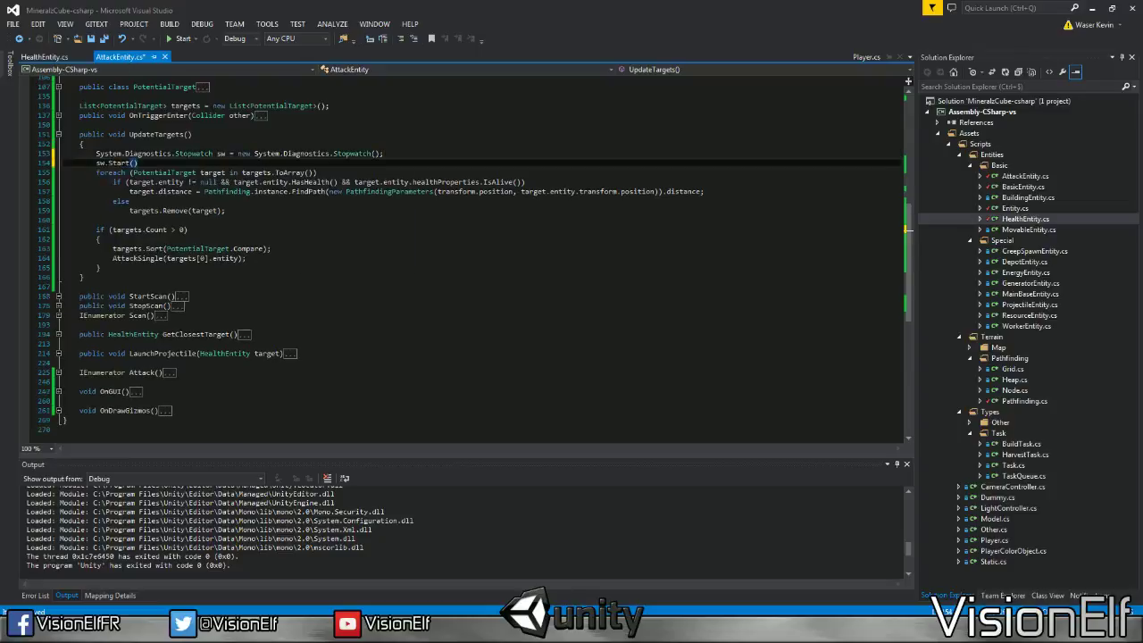
text(();)
click(178, 220)
key(Return)
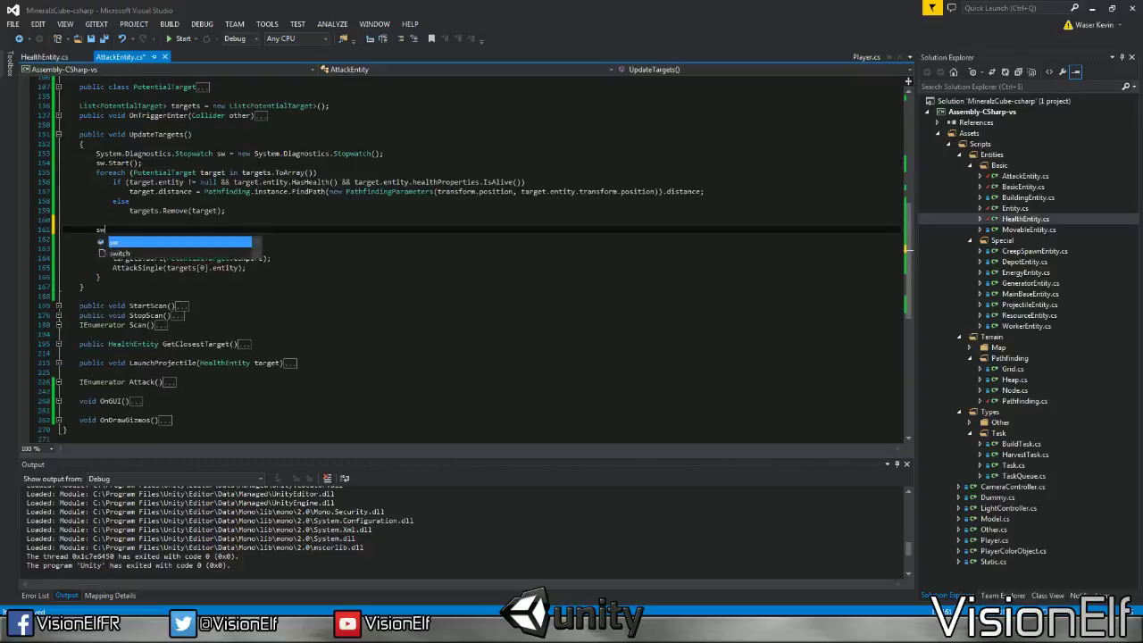
text(sw.e)
key(Tab)
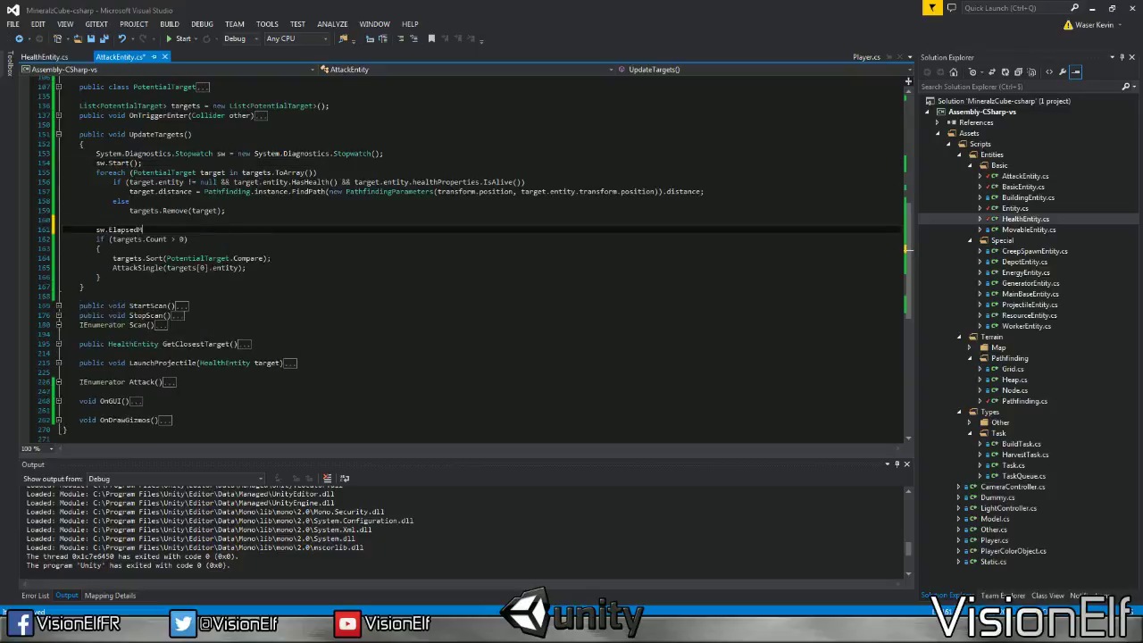
Replace the Stopwatch lines with Other.StartStep("UpdateTarget", 0, 0);
key(BackSpace)
key(BackSpace)
key(BackSpace)
key(BackSpace)
key(BackSpace)
key(Up)
key(Up)
key(Up)
key(Up)
key(shift+Up)
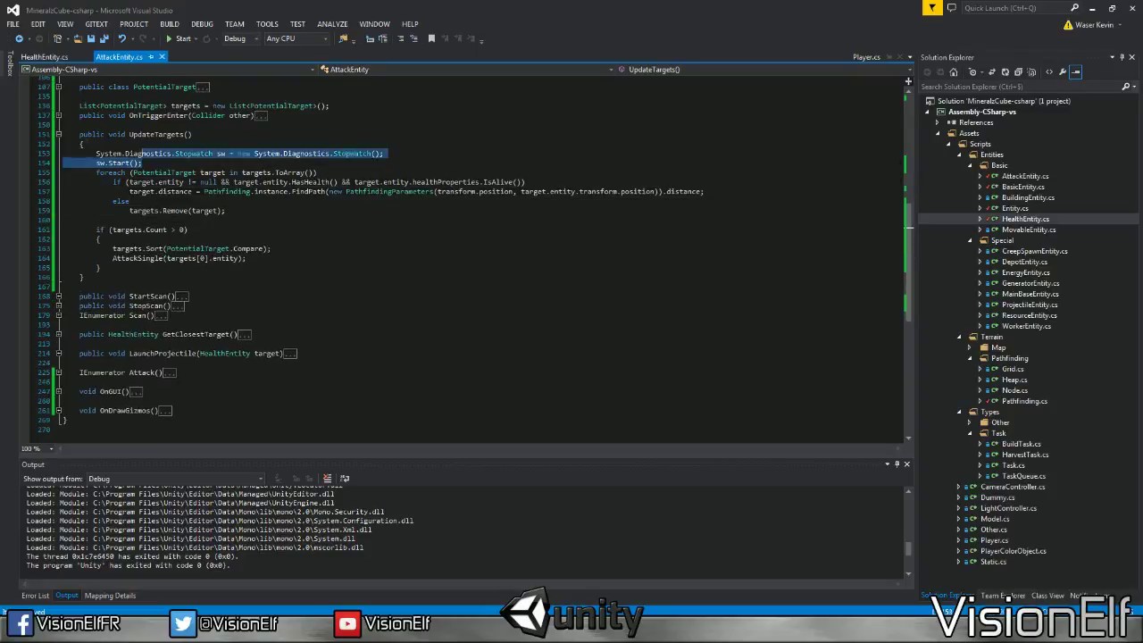
key(BackSpace)
text(Other.)
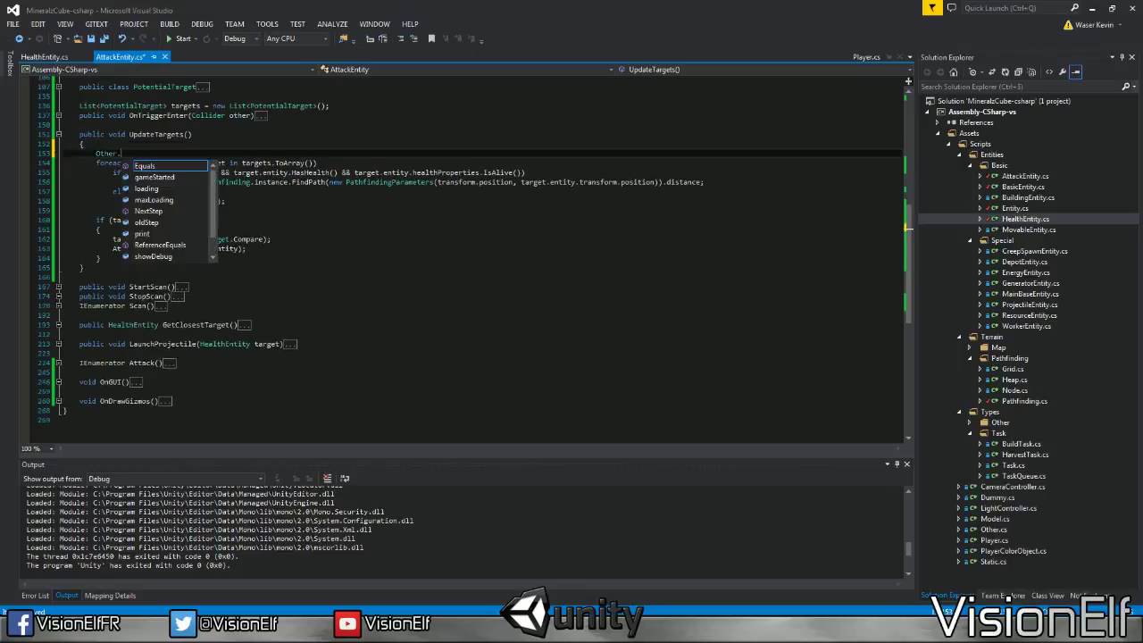
text(S)
key(Tab)
text((")
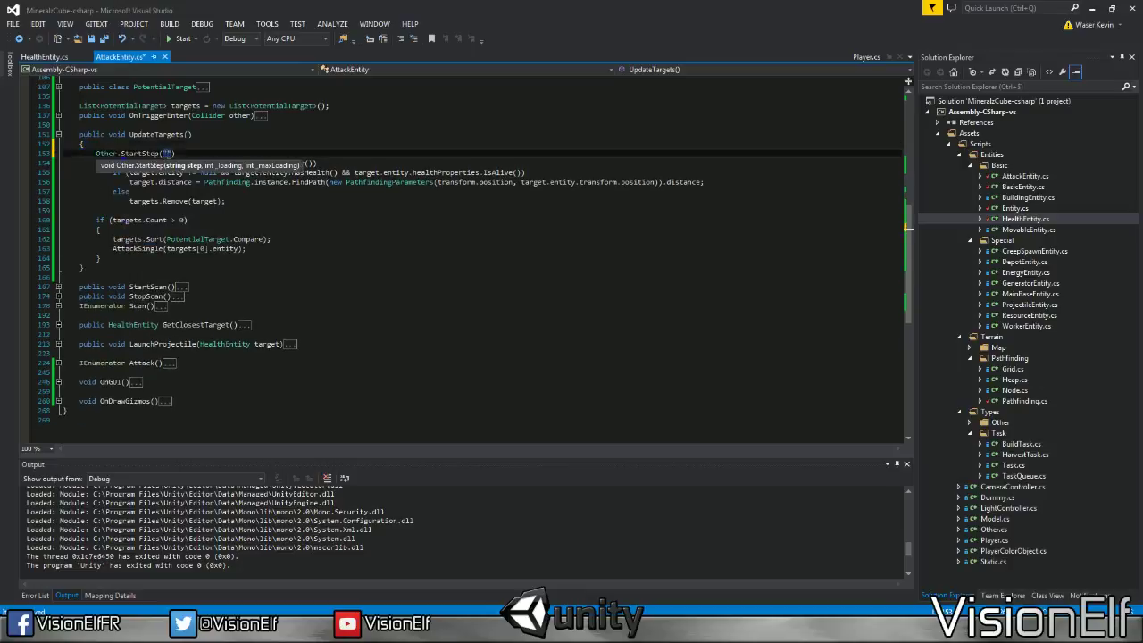
text(UpdateTa)
text(rget", 0, 0)
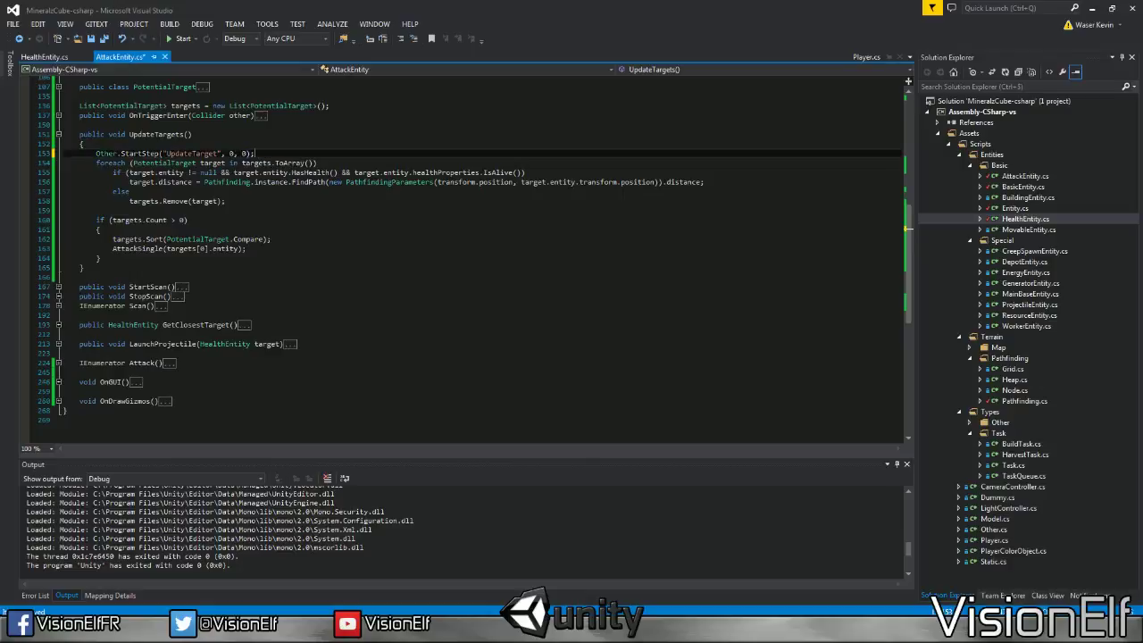
text();)
Copy the StartStep call after the target loop and turn it into NextStep with step name "Sort"
key(Down)
key(Down)
key(Down)
key(Down)
key(Down)
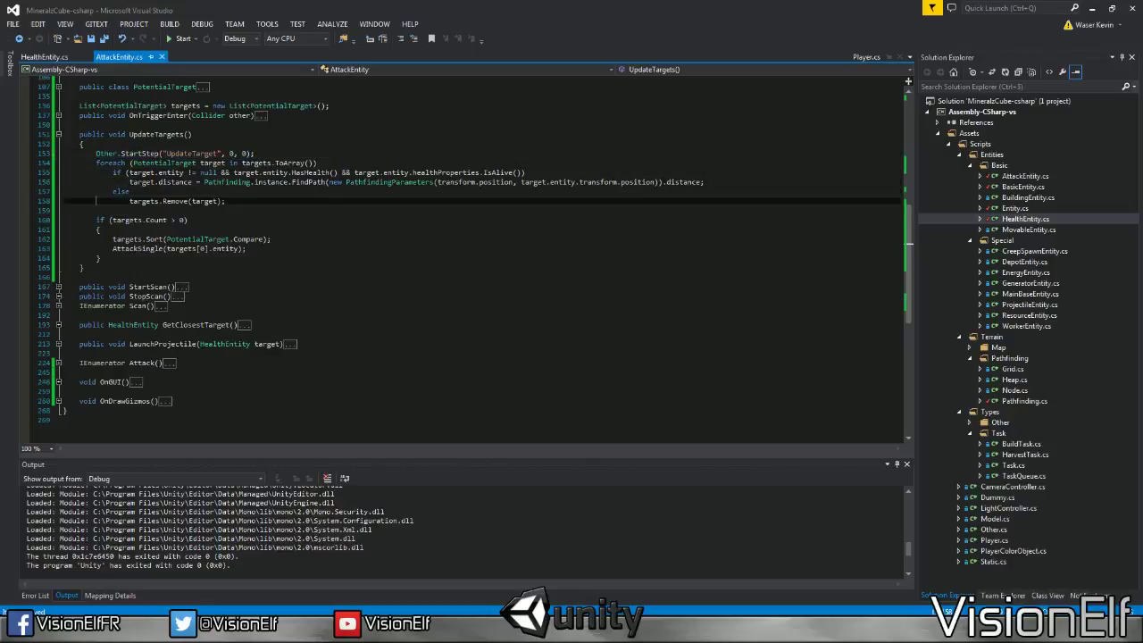
key(ctrl+End)
key(Up)
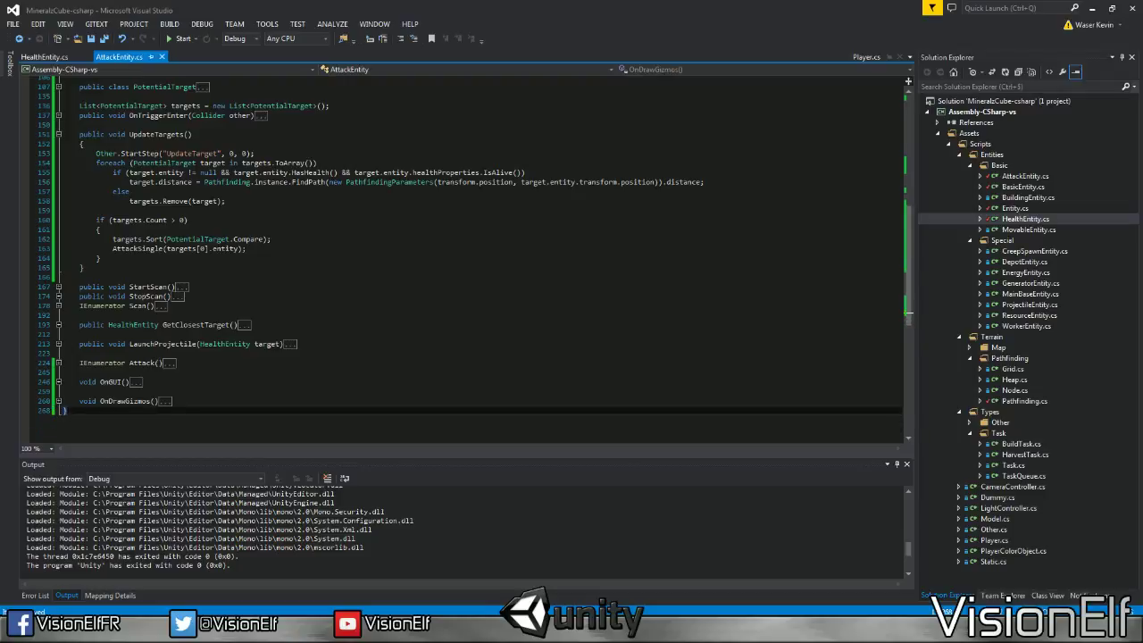
click(225, 201)
key(Return)
text(Other.StartStep("UpdateTarget", 0, 0);)
double_click(207, 212)
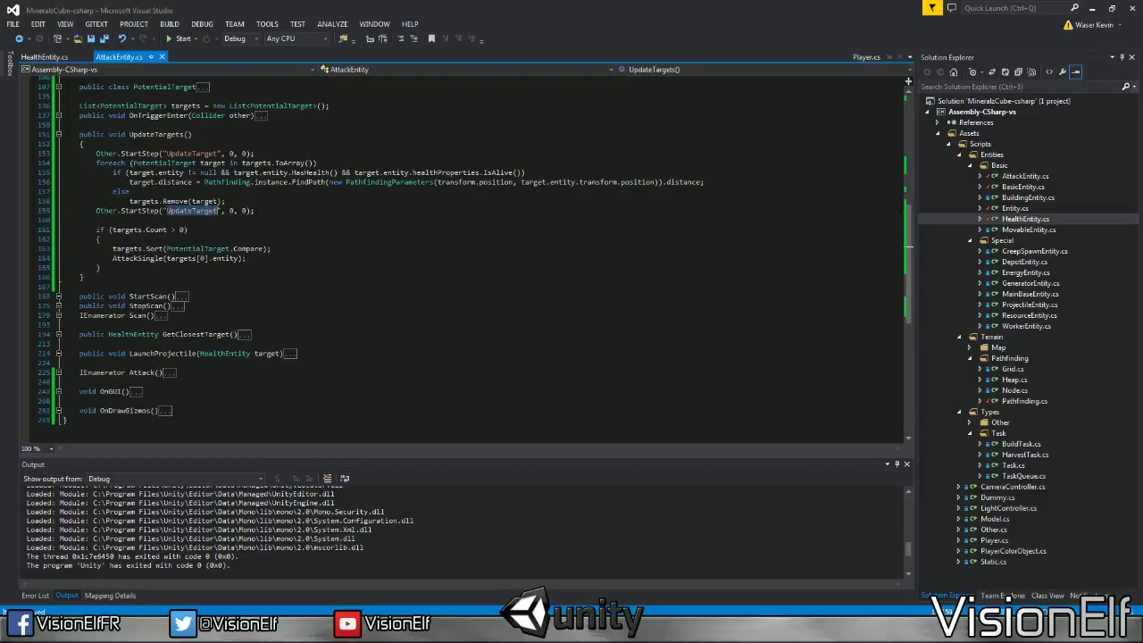
double_click(152, 210)
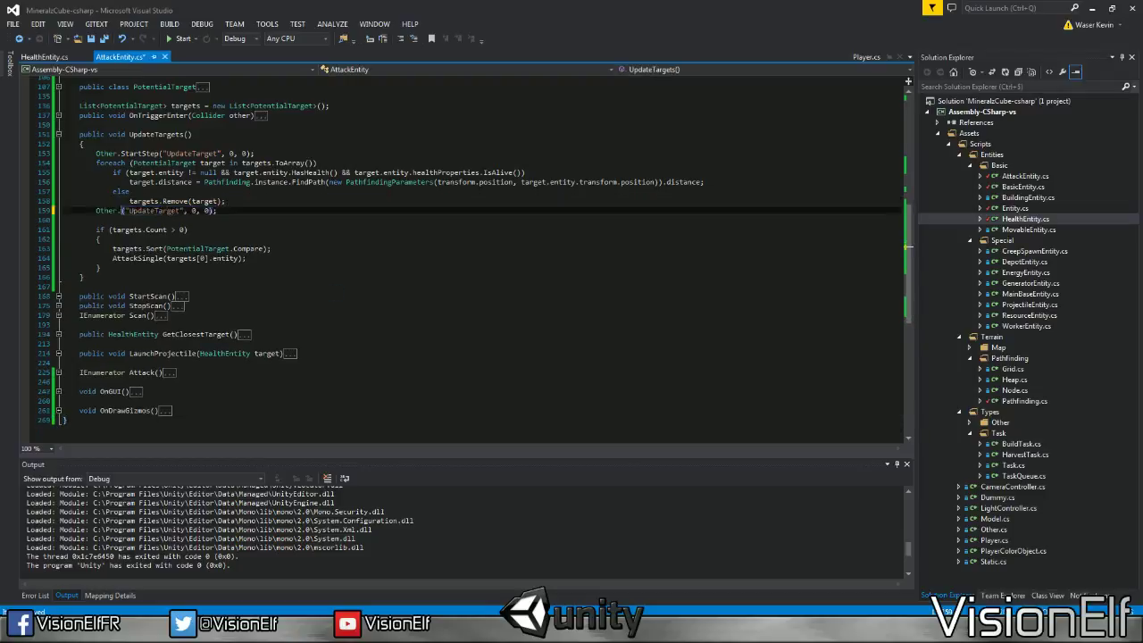
key(Delete)
key(ctrl+space)
text(N)
key(Tab)
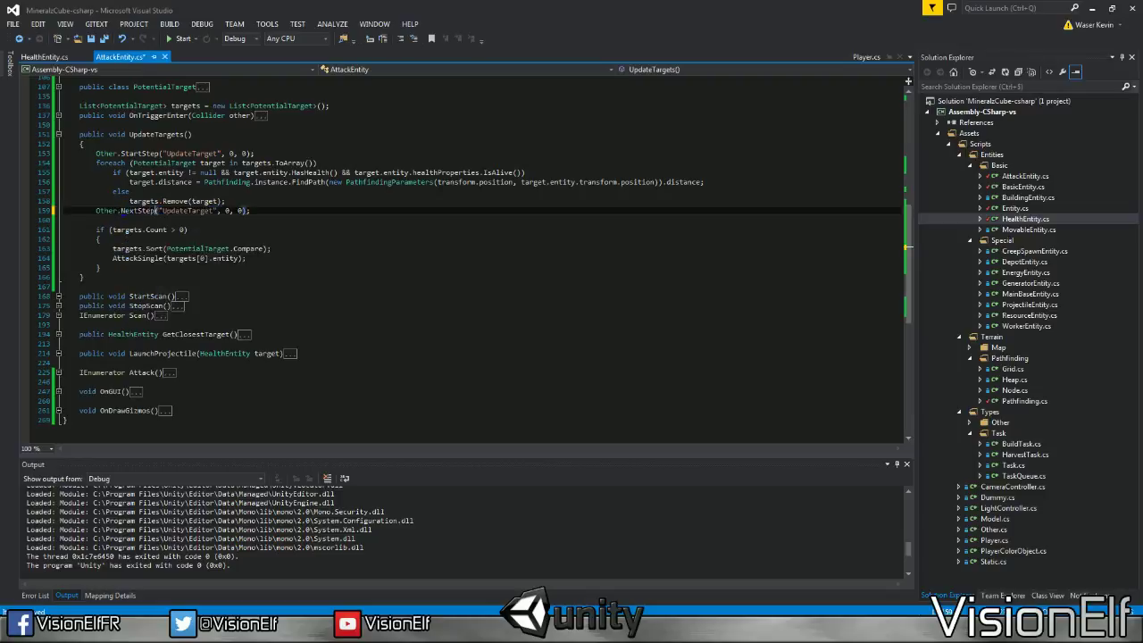
double_click(187, 211)
text(Sort)
Add a blank line before NextStep and paste a copy after the if block, renamed EndStep
click(219, 201)
click(95, 210)
key(Return)
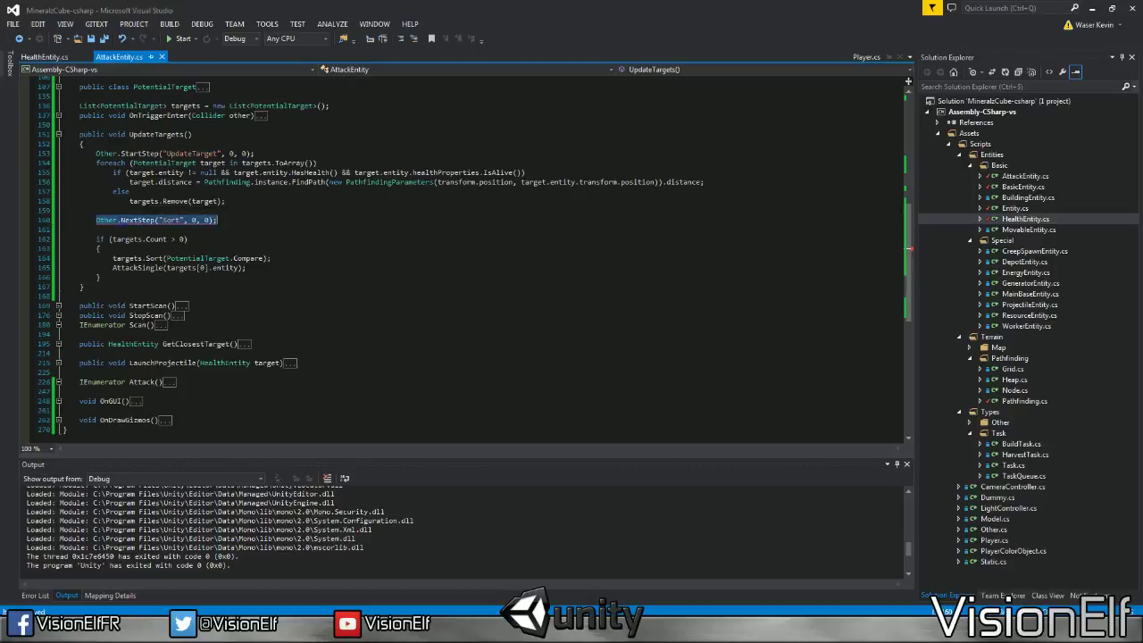
click(214, 267)
key(Down)
key(End)
key(Return)
text(Other.NextStep("Sort", 0, 0);)
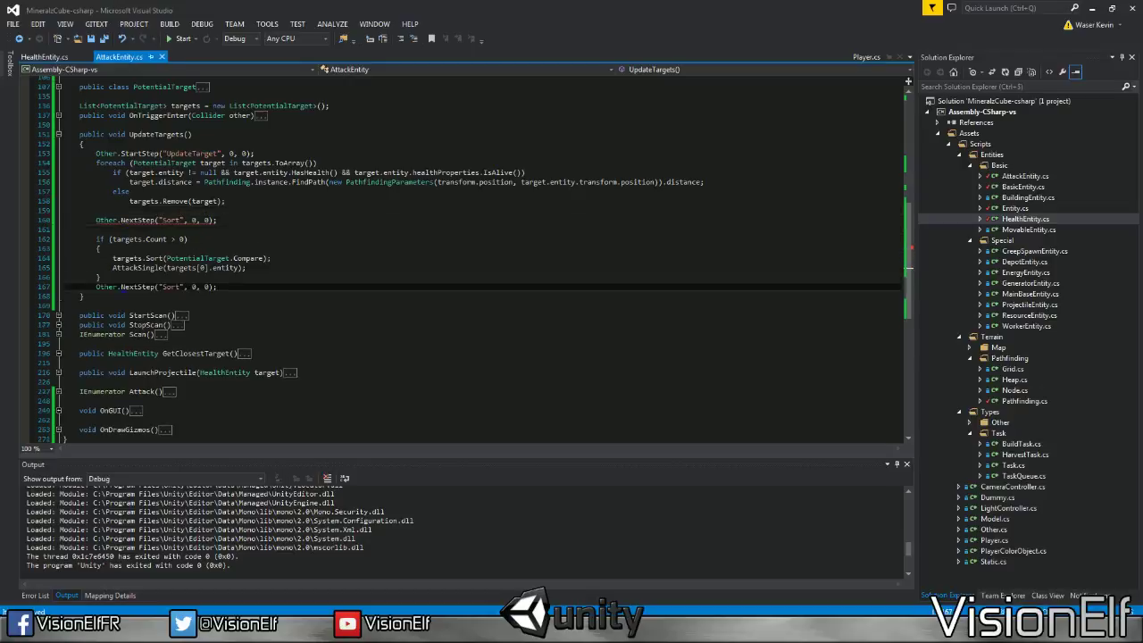
double_click(136, 287)
text(EndStep)
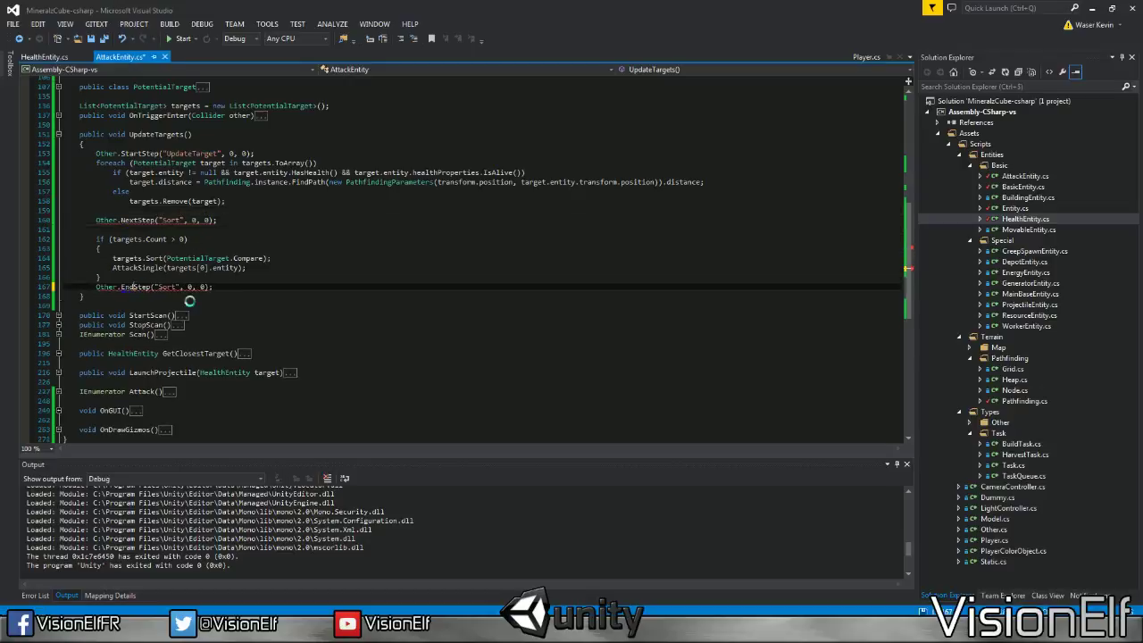
Rename the first step to "Pathfinding" and make the final call StopStep("UpdateTarget", 0)
double_click(183, 154)
text(Pathfin)
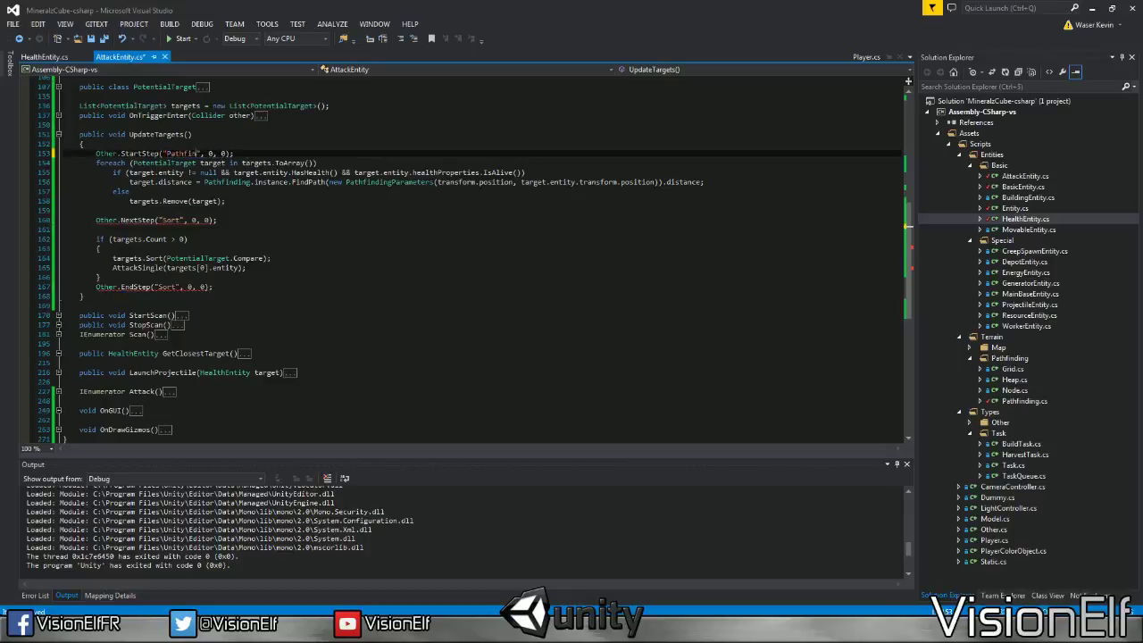
text(ding)
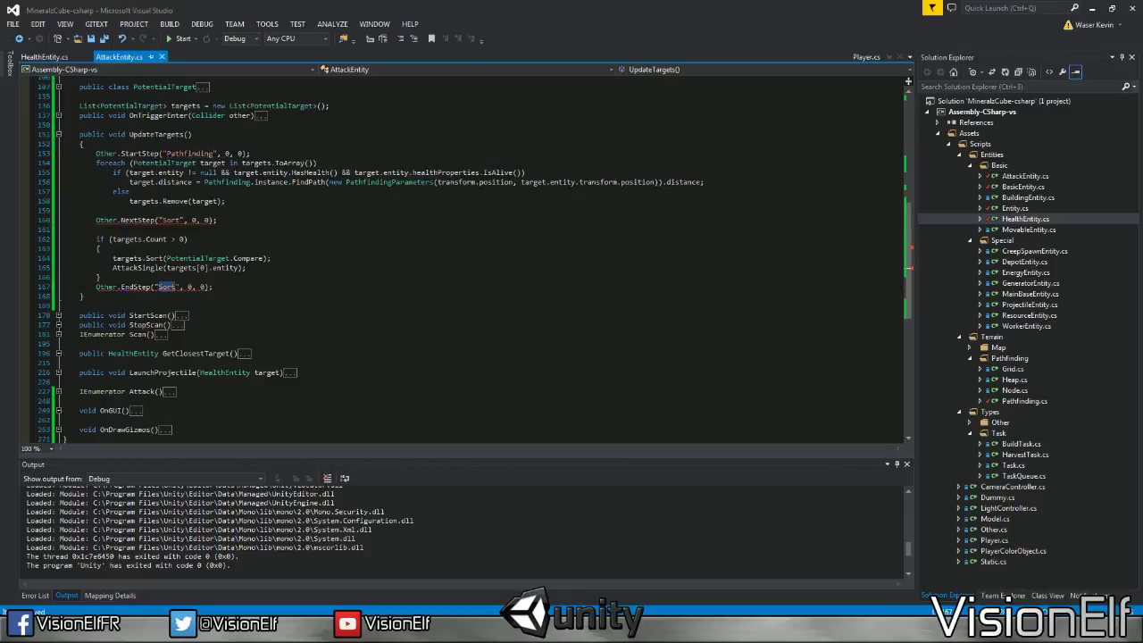
double_click(167, 286)
text(Update)
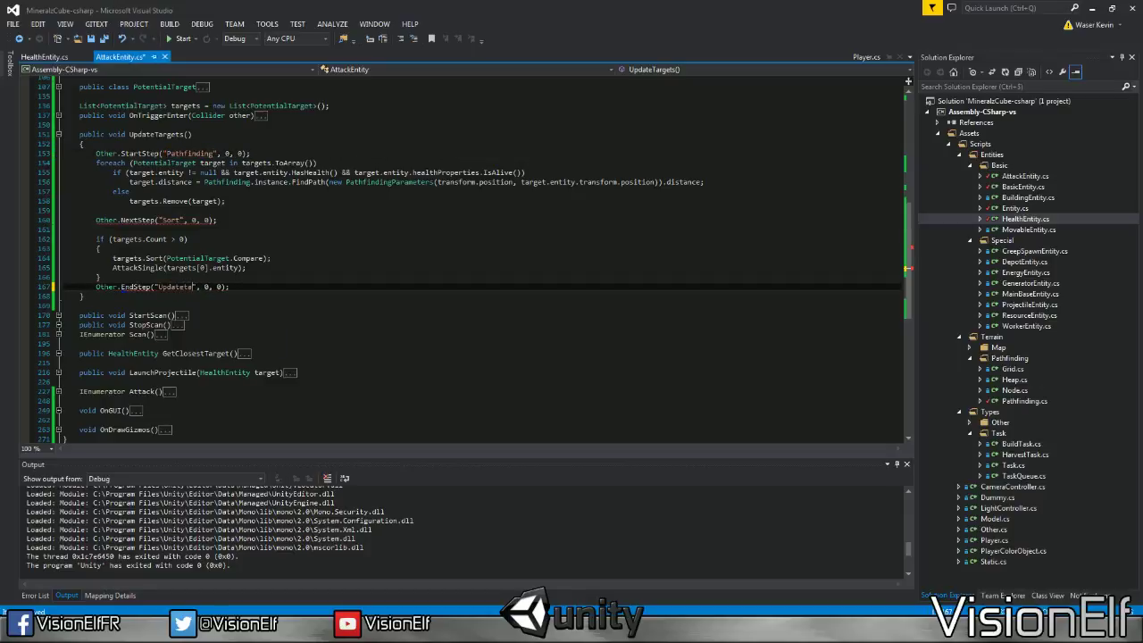
text(Target)
click(199, 219)
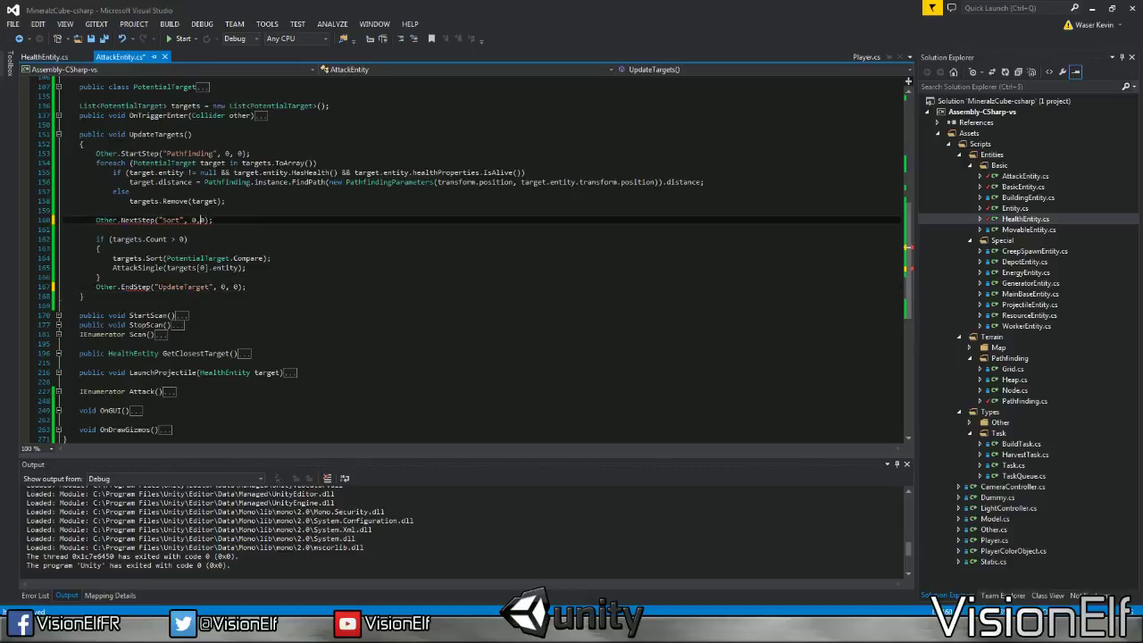
click(230, 287)
key(BackSpace)
key(BackSpace)
key(BackSpace)
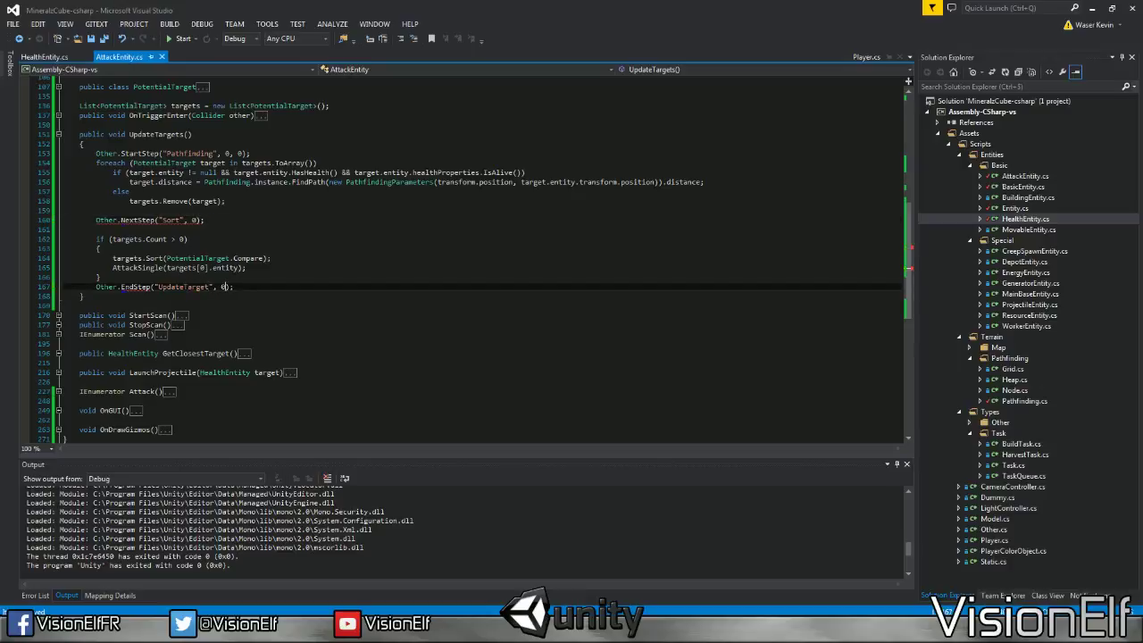
key(Down)
key(Down)
key(Down)
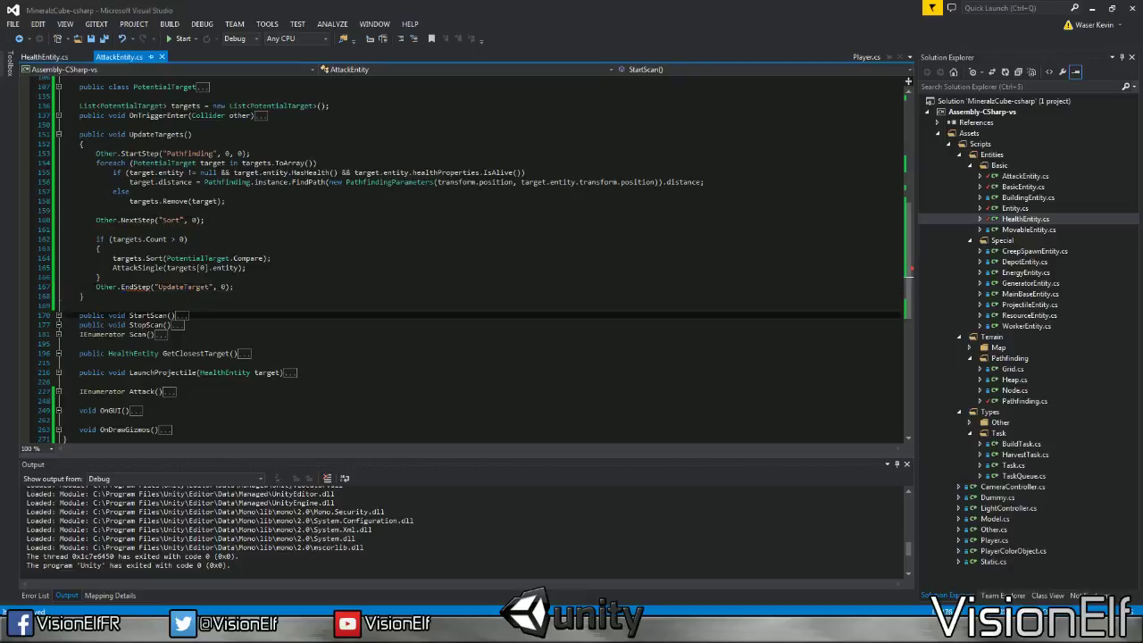
double_click(133, 286)
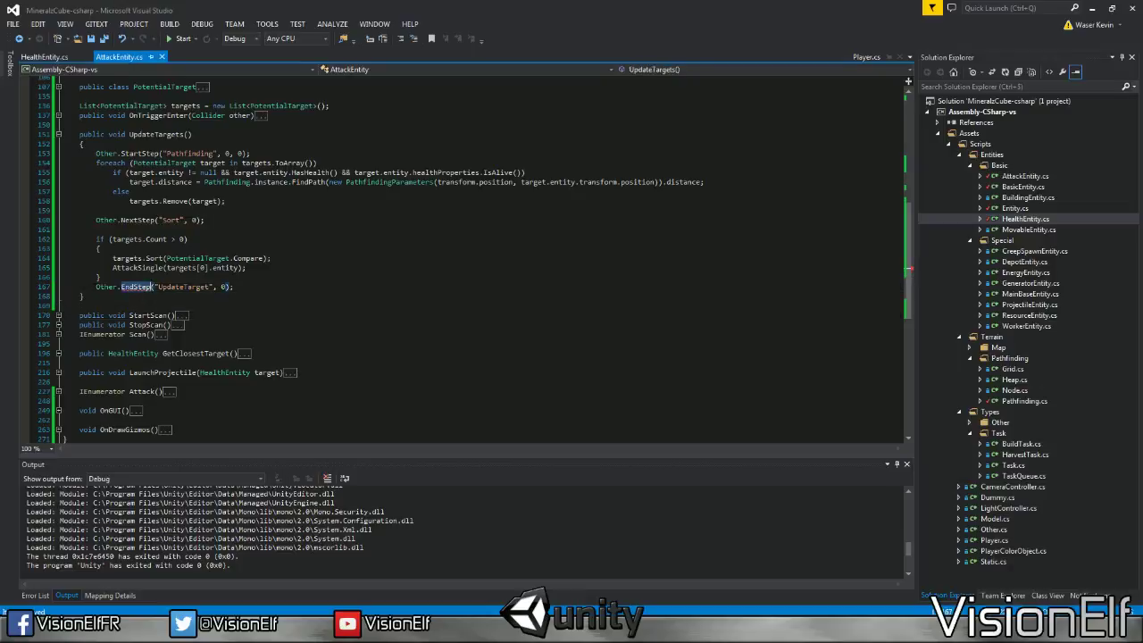
text(St)
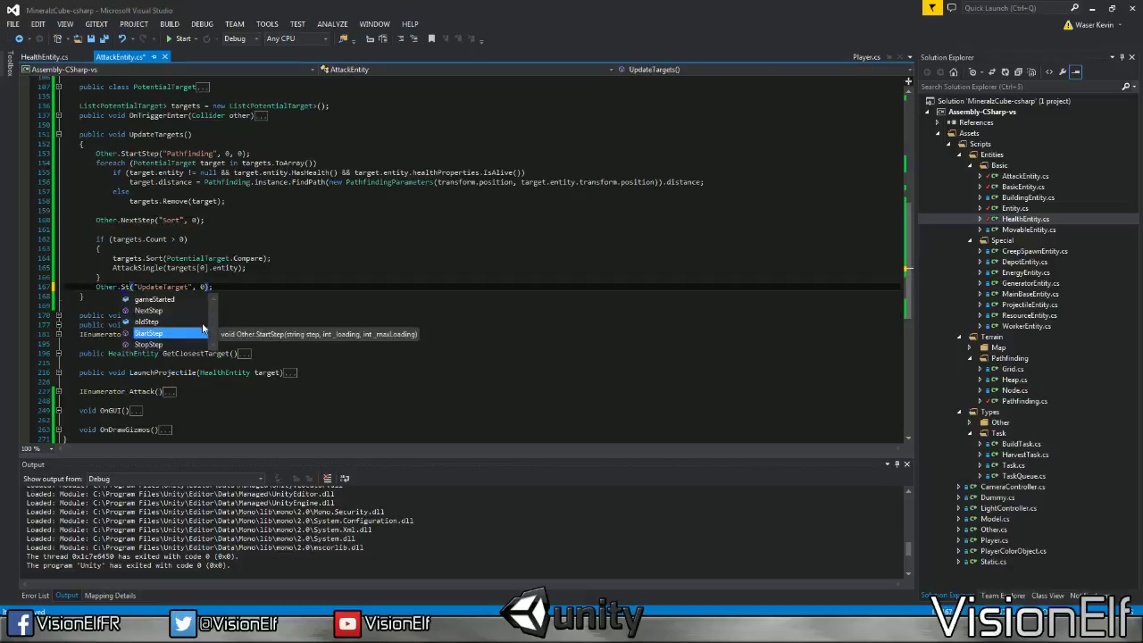
text(o)
key(Tab)
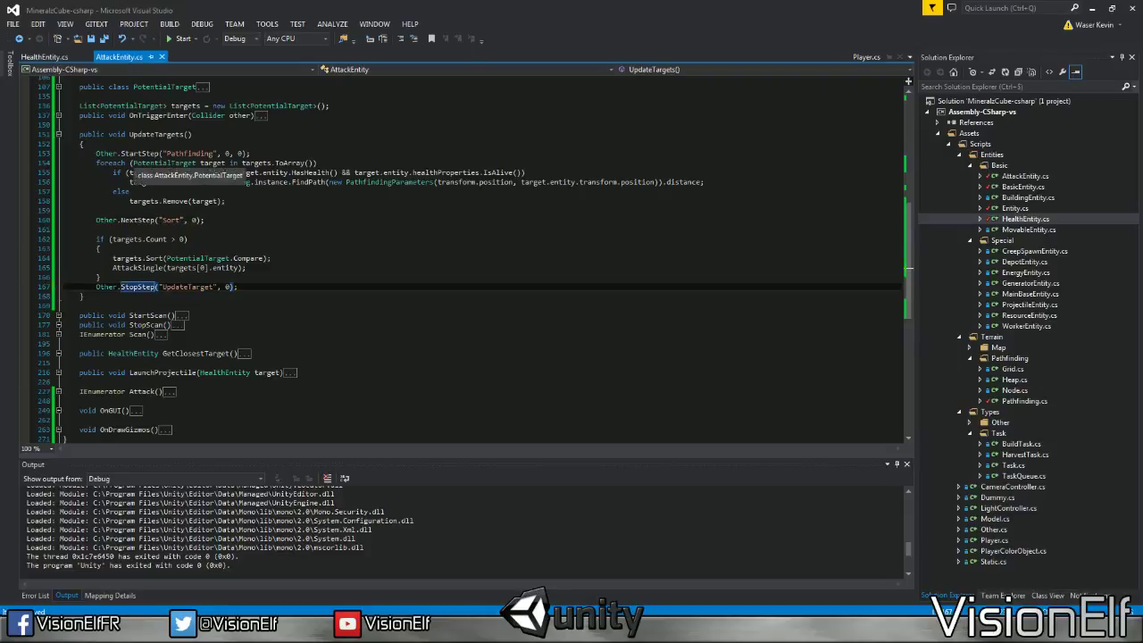
Move the StopStep line to directly after targets.Sort, then return to Unity
drag(118, 154, 204, 219)
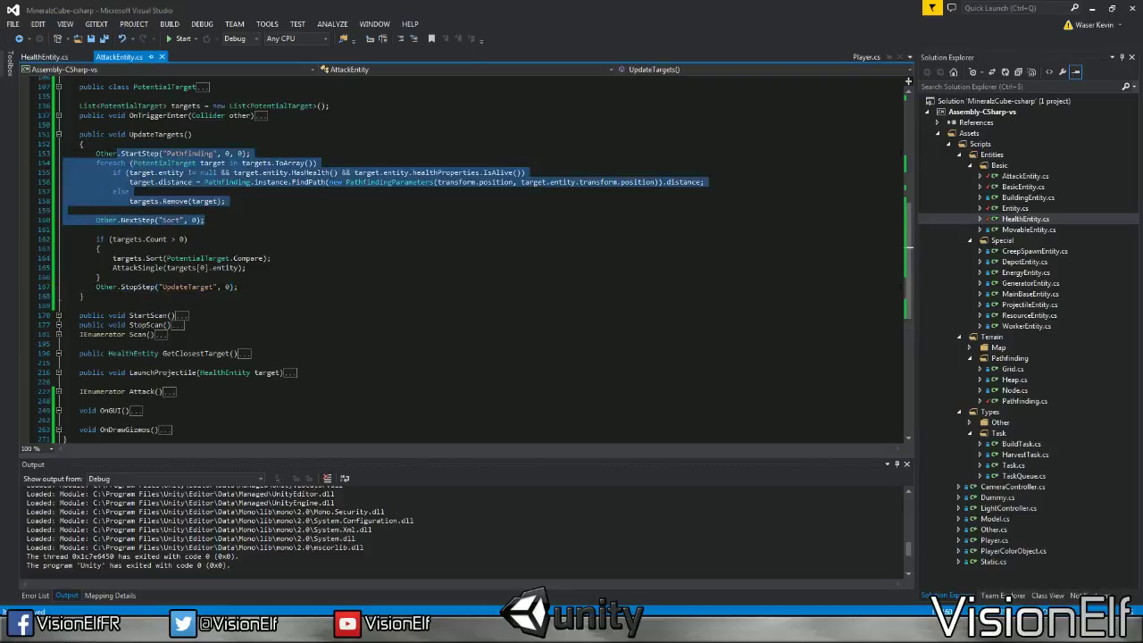
drag(120, 219, 238, 286)
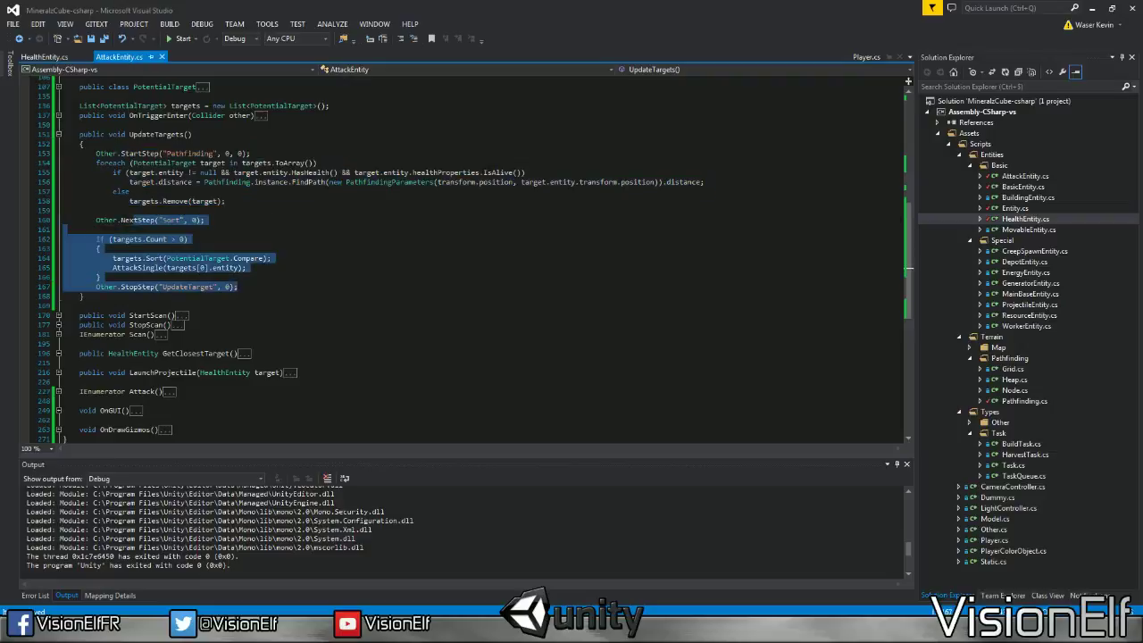
click(237, 287)
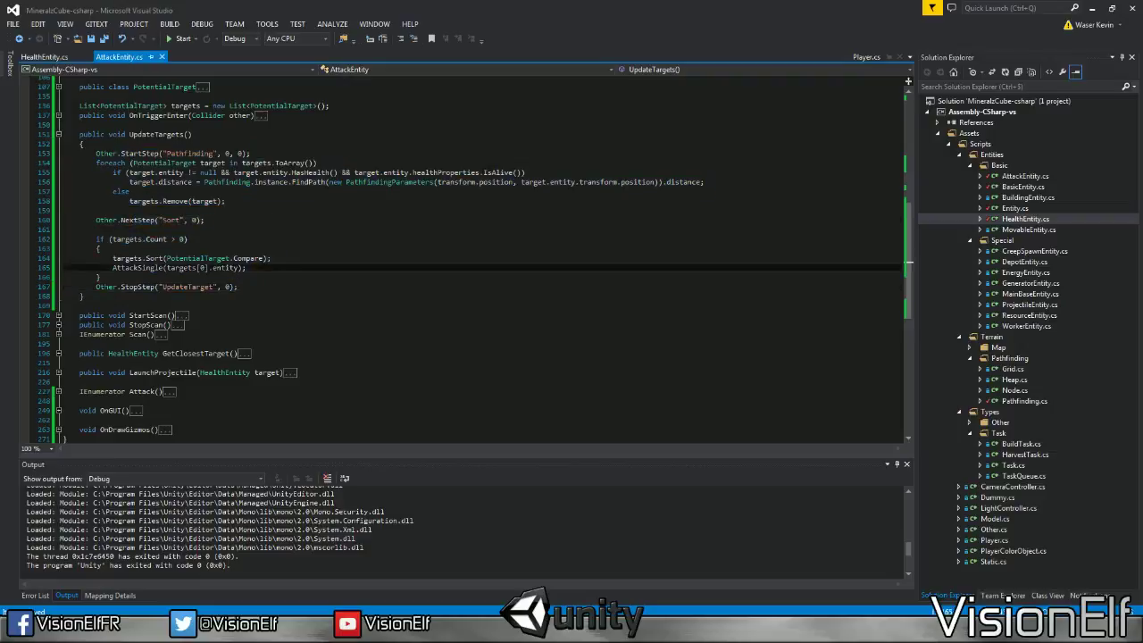
key(shift+Home)
key(ctrl+c)
key(BackSpace)
key(BackSpace)
key(Up)
key(Up)
key(Return)
key(ctrl+v)
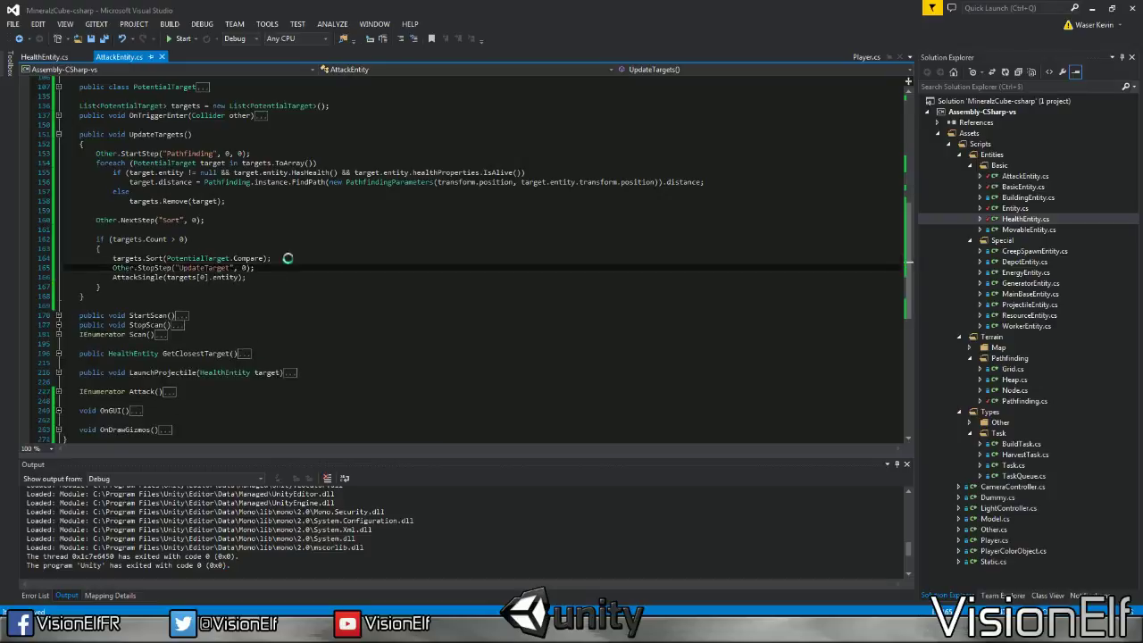
key(alt+Tab)
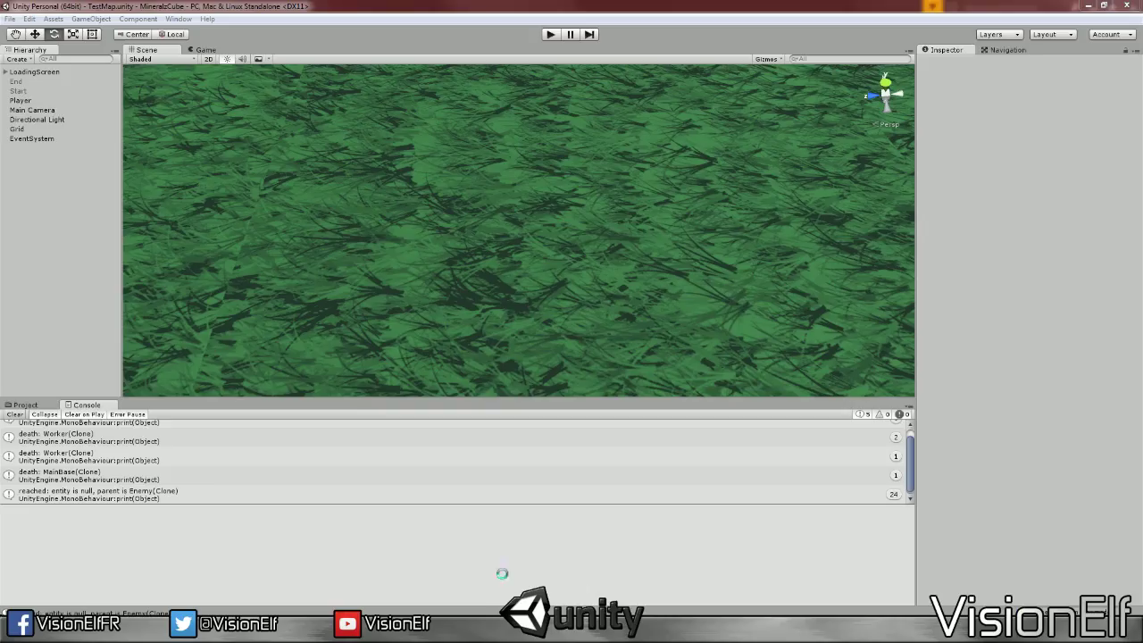
Run the game, place a Basic Wall on the map to trigger timing output, then stop
click(549, 36)
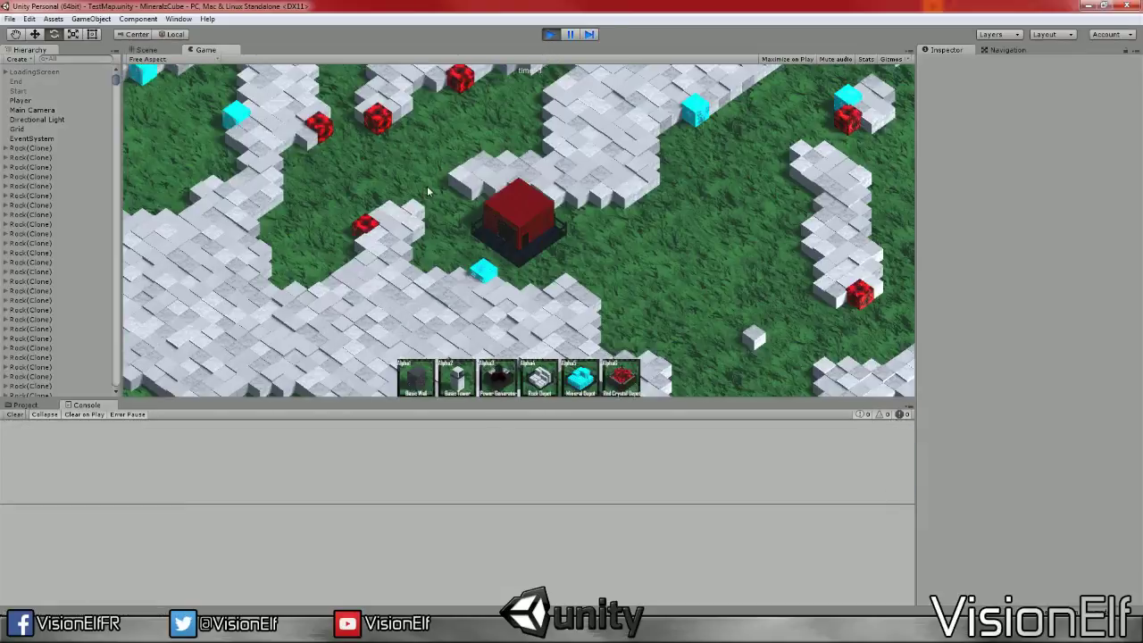
key(1)
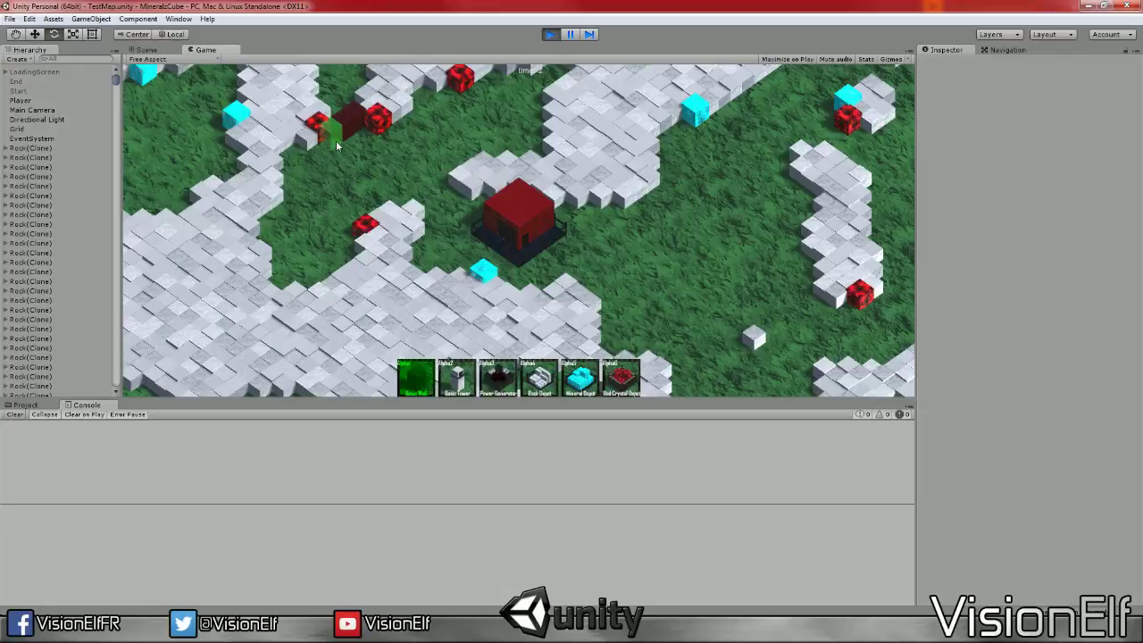
click(334, 138)
key(w)
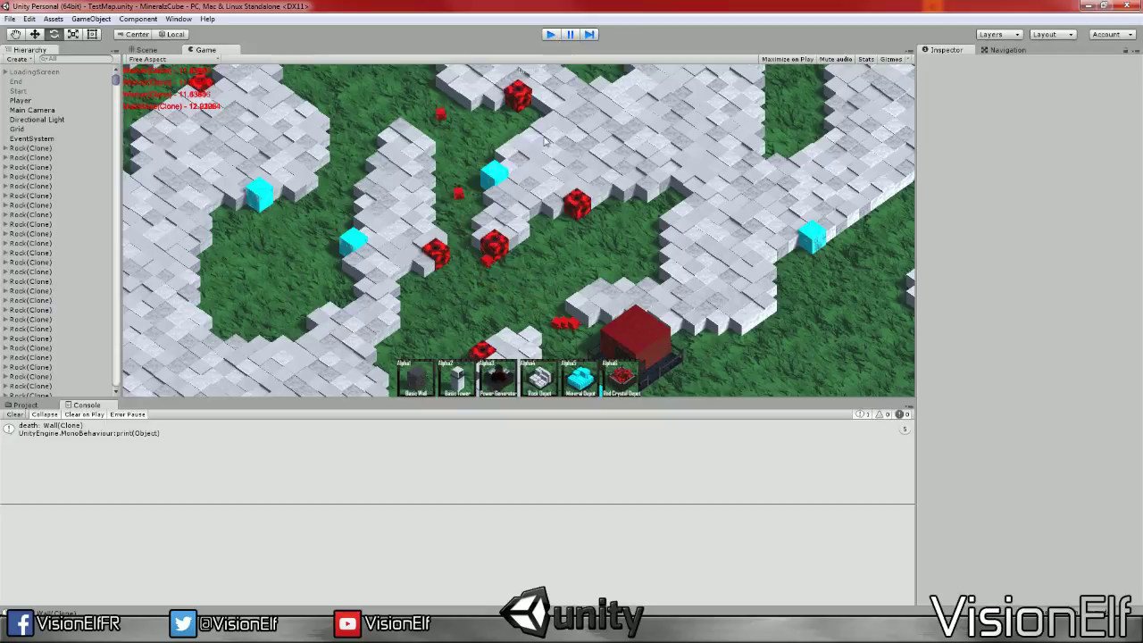
click(552, 36)
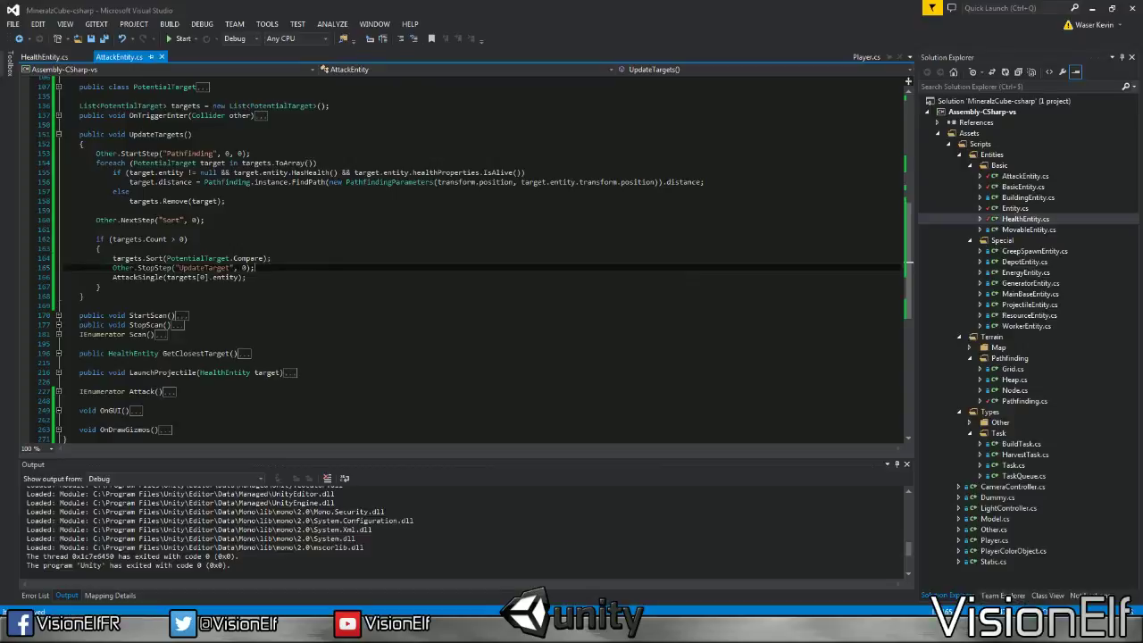
Add Other.showDebug = true; at the top of UpdateTargets and save
click(82, 295)
click(84, 143)
key(Return)
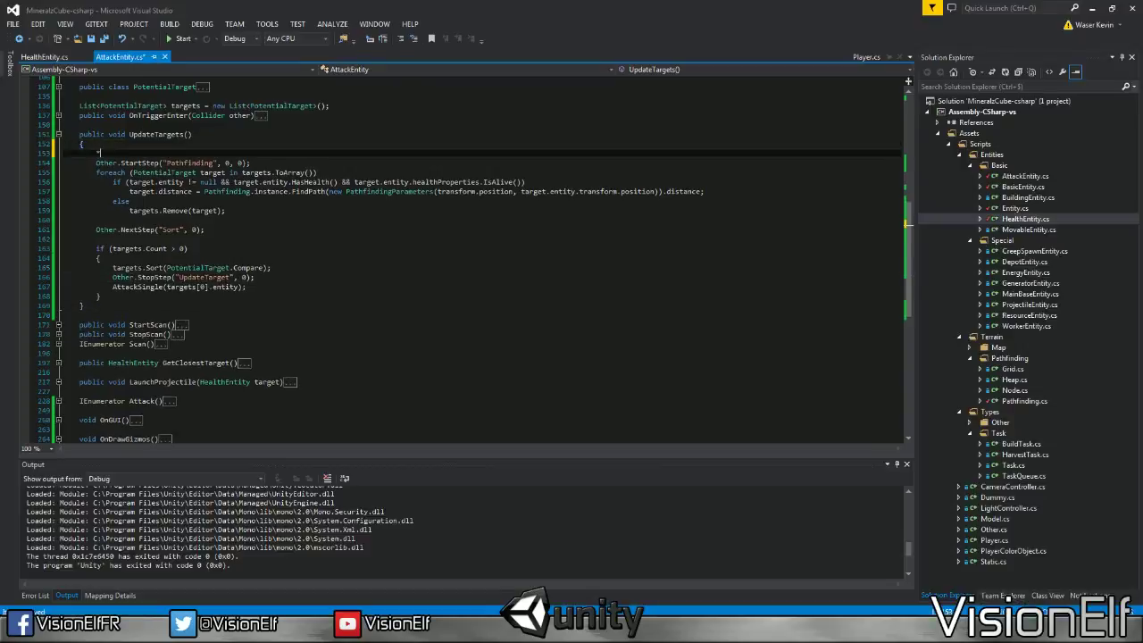
text(Other.showDebug = )
text(true;)
key(ctrl+s)
Copy that line below the StopStep call as Other.showDebug = false;, then return to Unity
key(shift+Home)
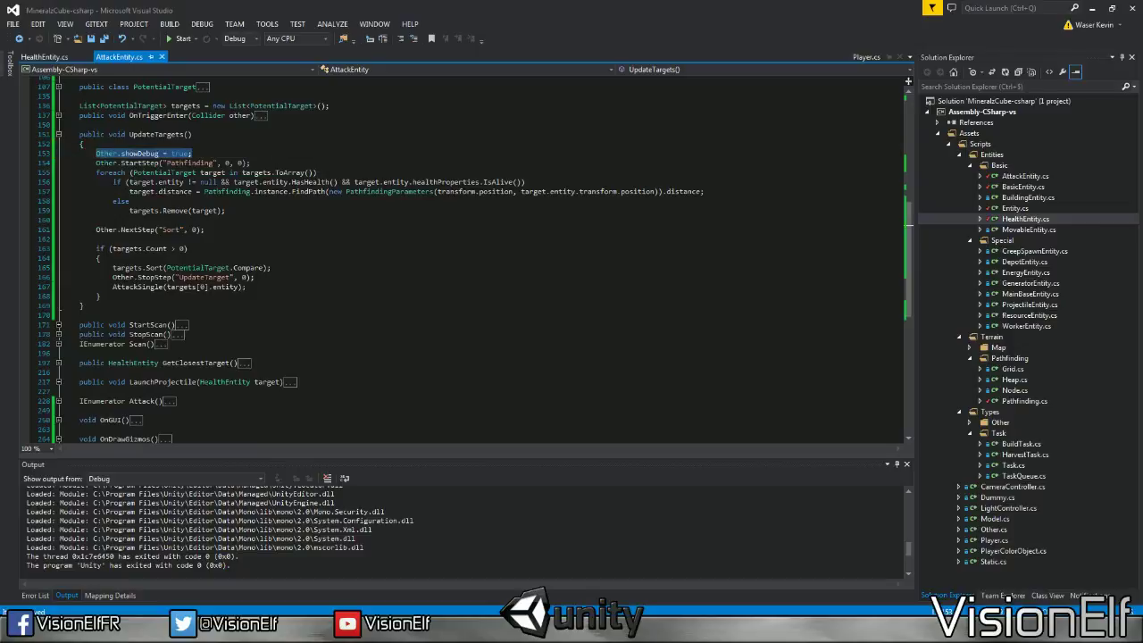
key(ctrl+c)
click(270, 267)
key(Down)
key(Return)
key(ctrl+v)
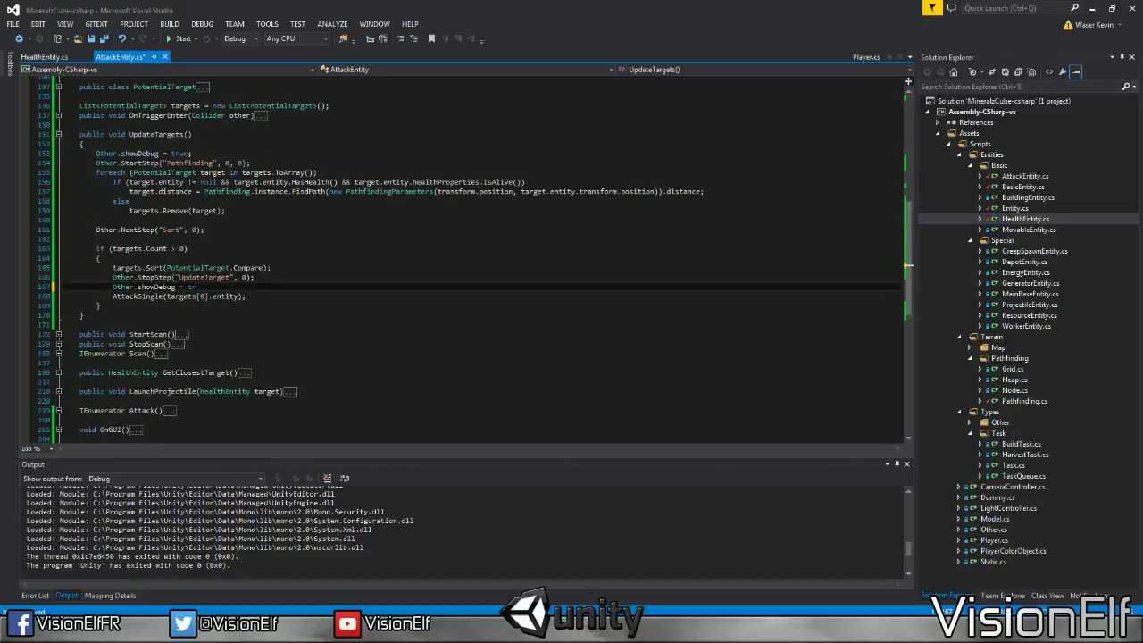
key(BackSpace)
key(BackSpace)
text(false;)
key(alt+Tab)
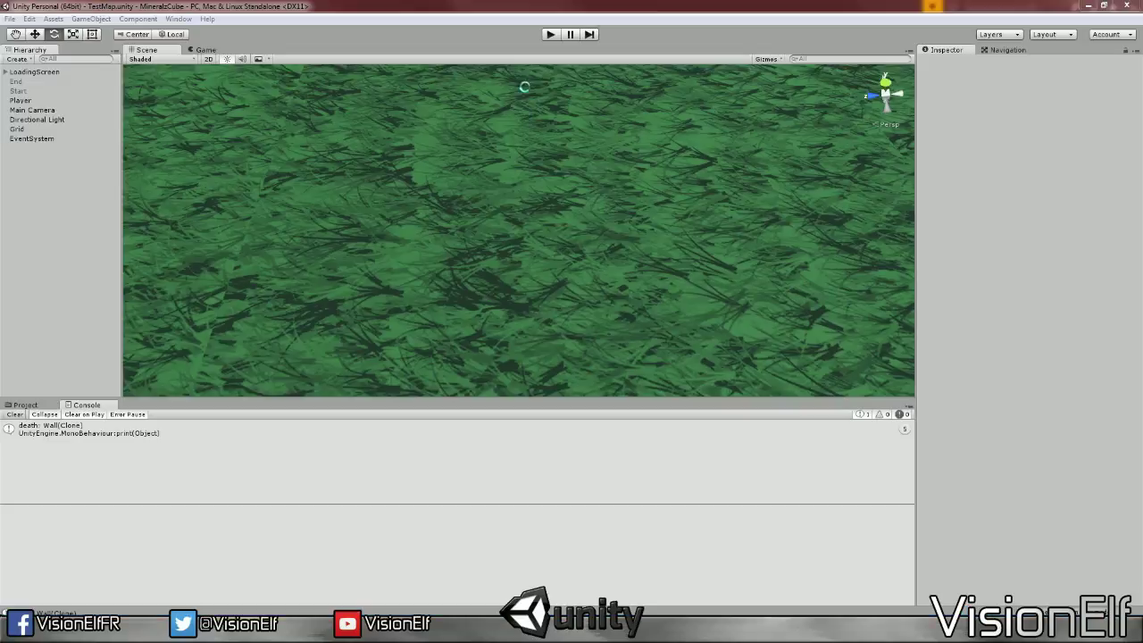
Start the game, then delete the death print line from OnDeath in HealthEntity.cs and save
click(550, 36)
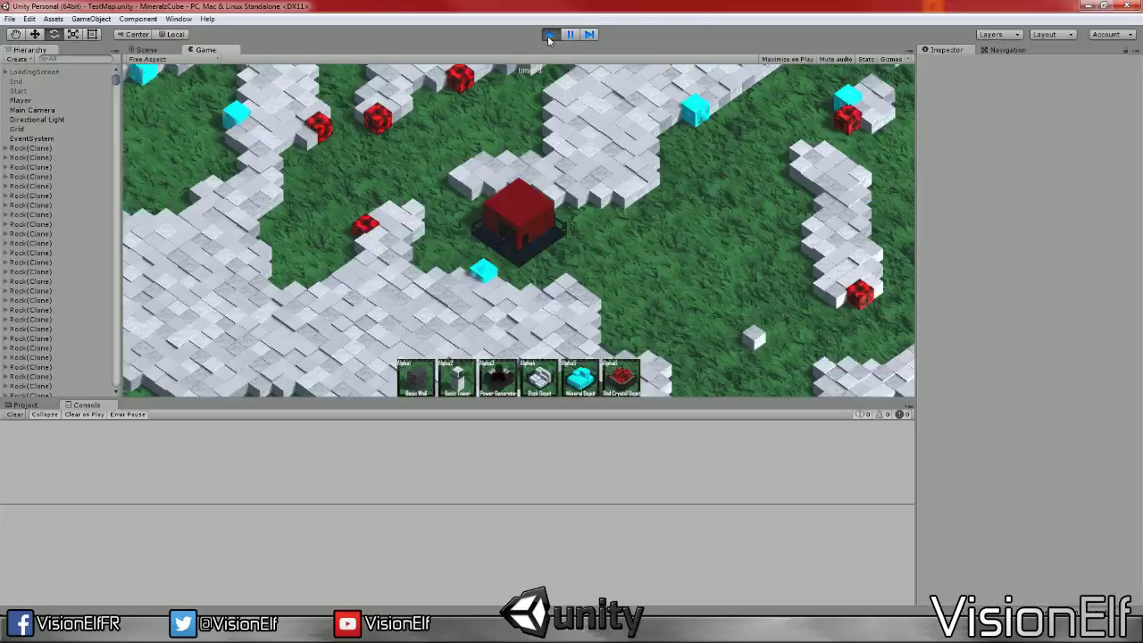
key(alt+Tab)
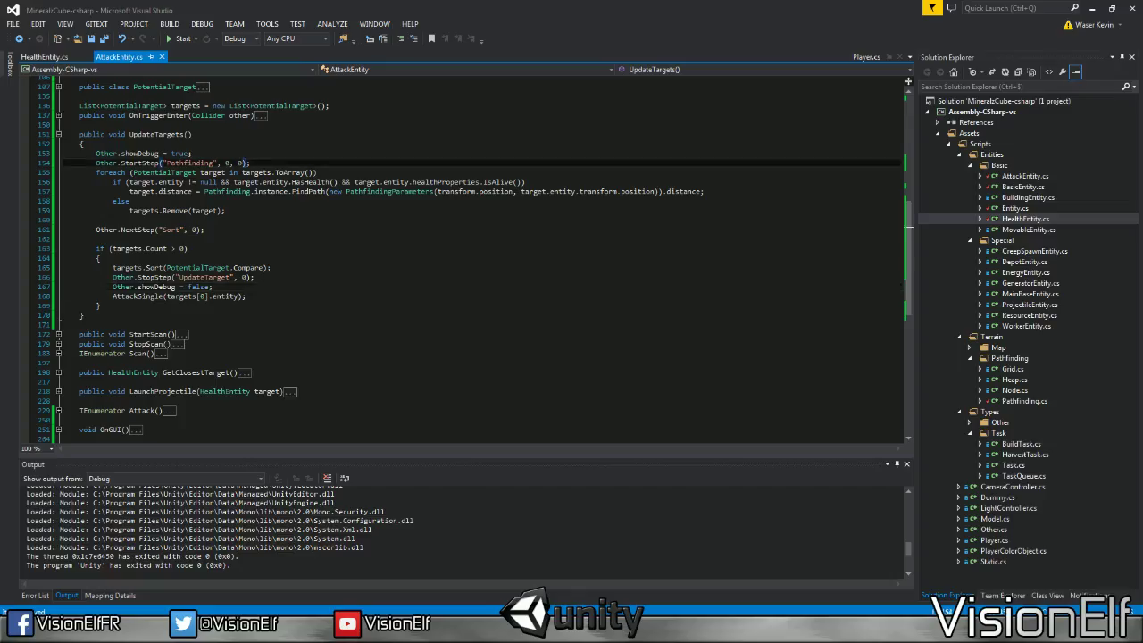
click(45, 57)
click(159, 394)
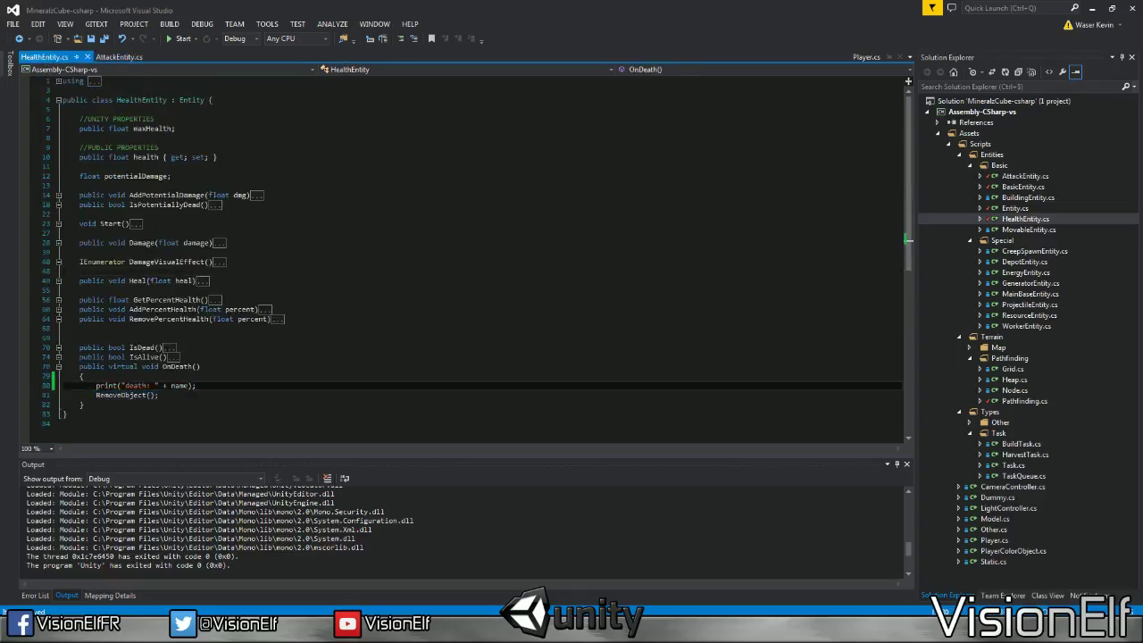
drag(196, 385, 84, 376)
key(BackSpace)
key(ctrl+s)
click(58, 366)
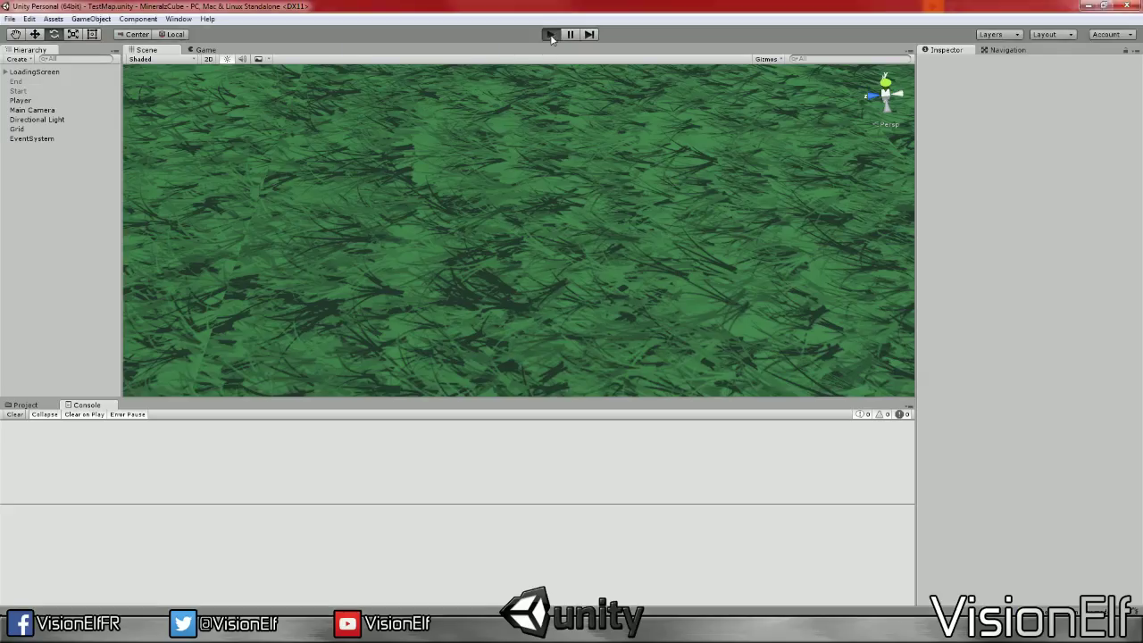
Play the game and place rows of walls on the grass near the top-left
click(550, 35)
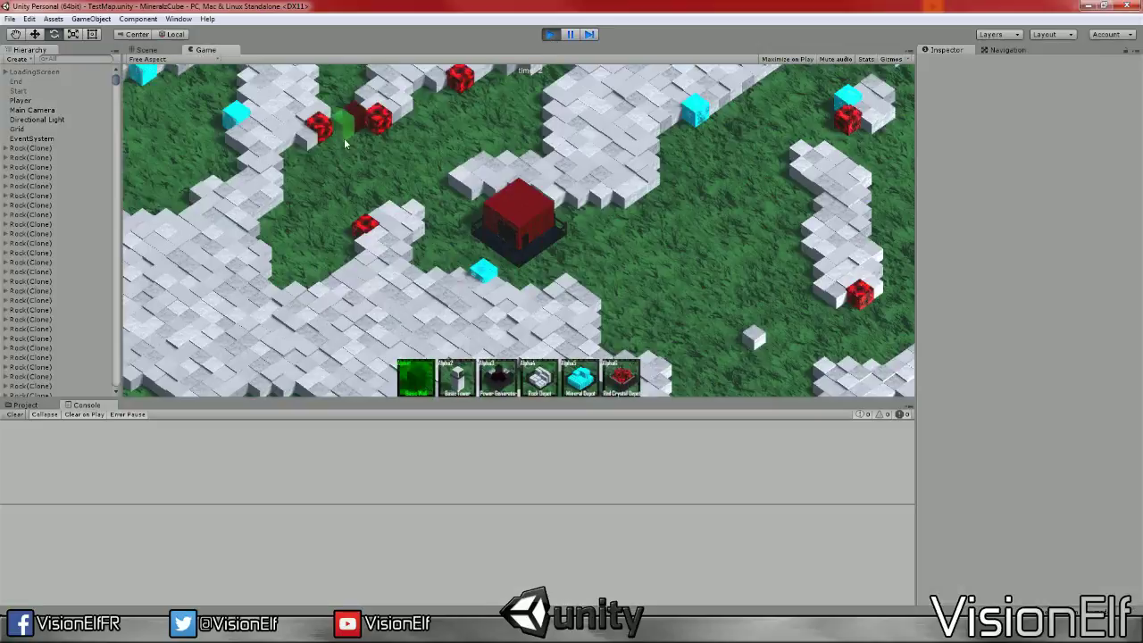
drag(344, 143, 333, 200)
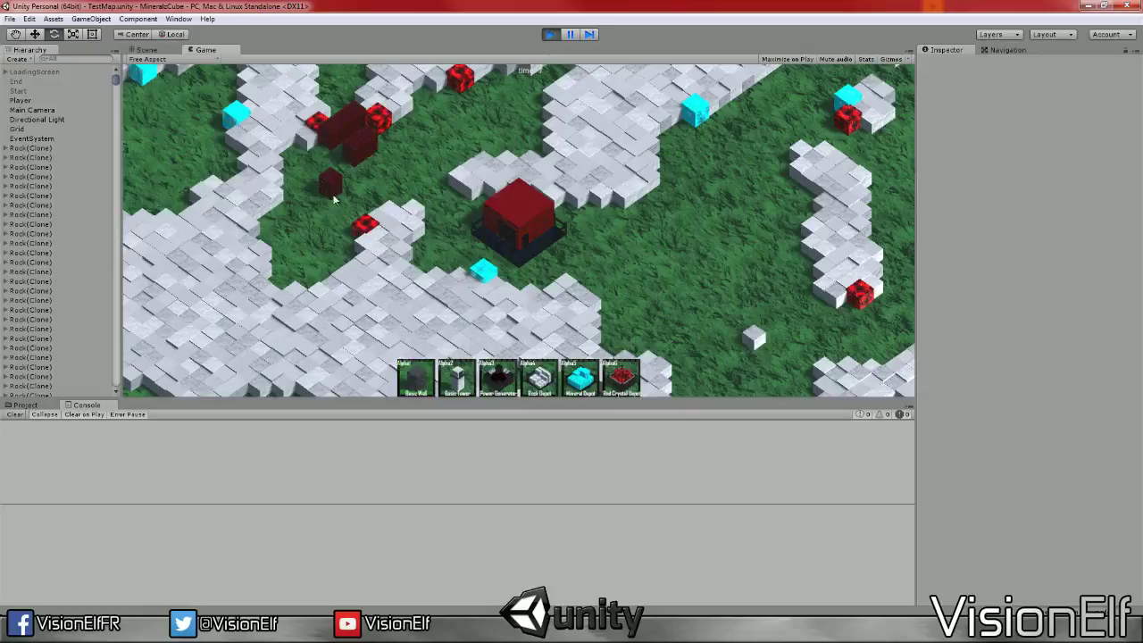
key(w)
key(1)
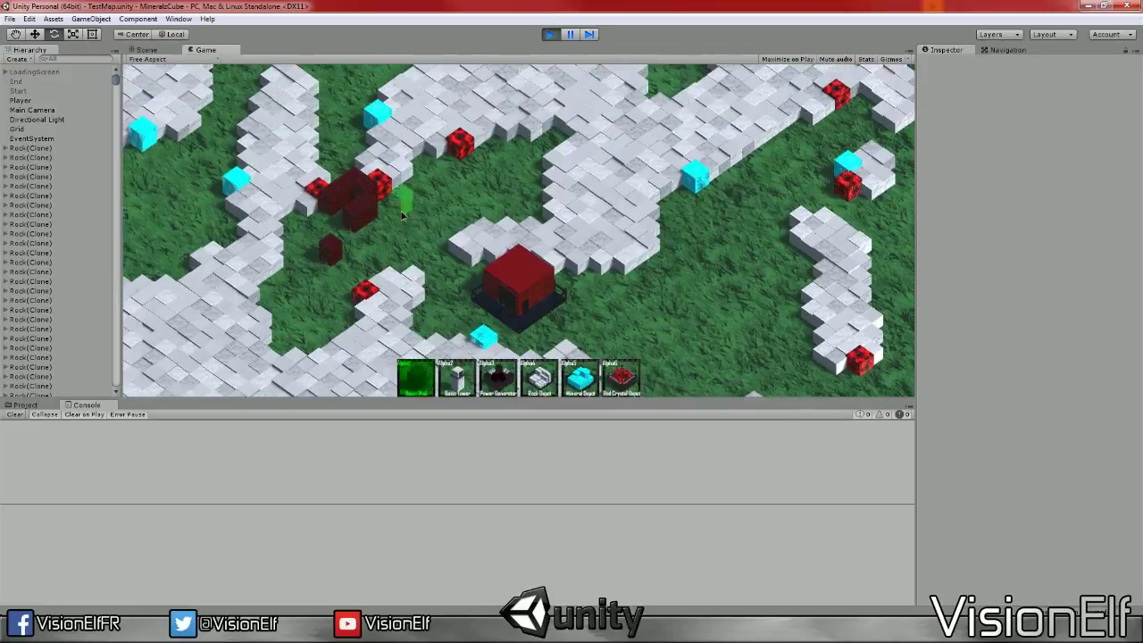
drag(395, 191, 409, 234)
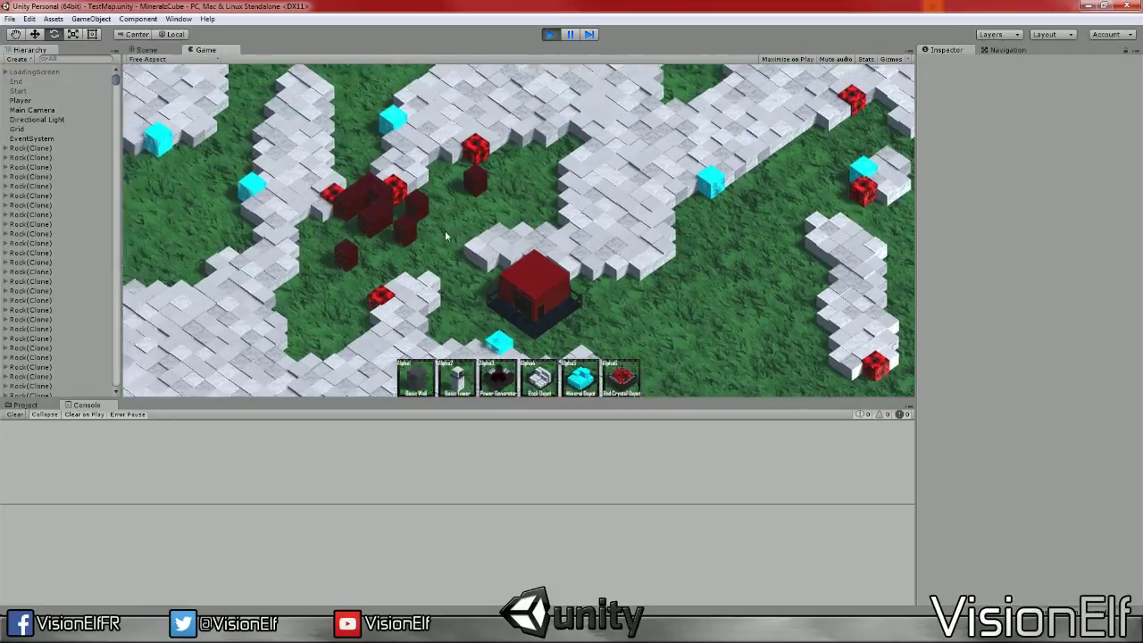
key(w)
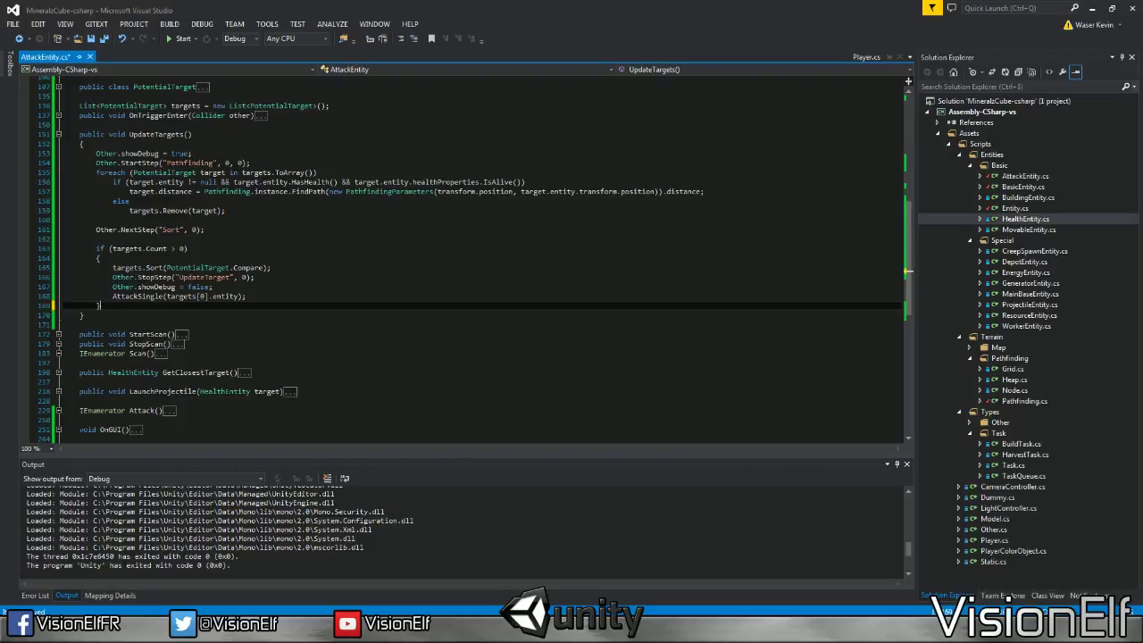
Save AttackEntity.cs and inspect the Other class's StartStep method and print field
key(ctrl+s)
click(146, 277)
double_click(149, 286)
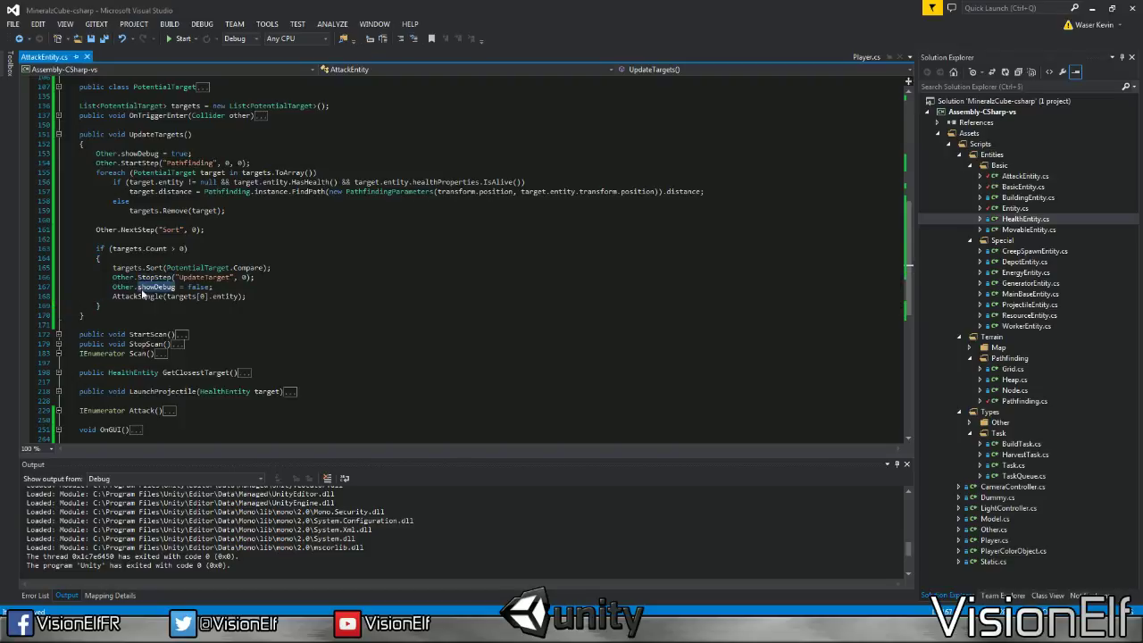
double_click(139, 153)
double_click(104, 155)
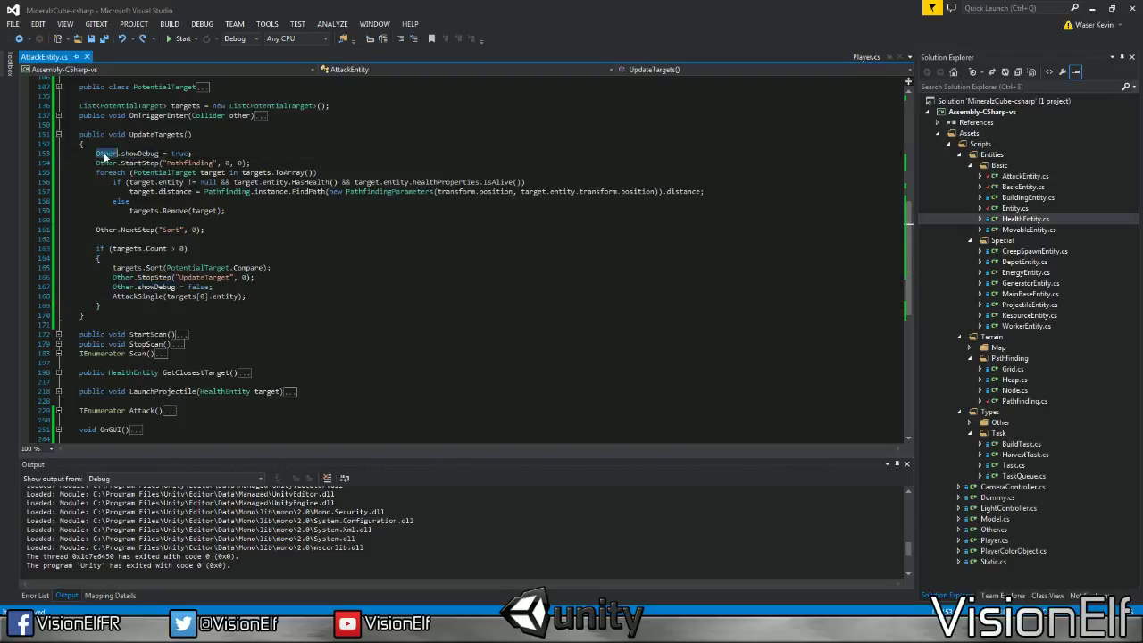
key(F12)
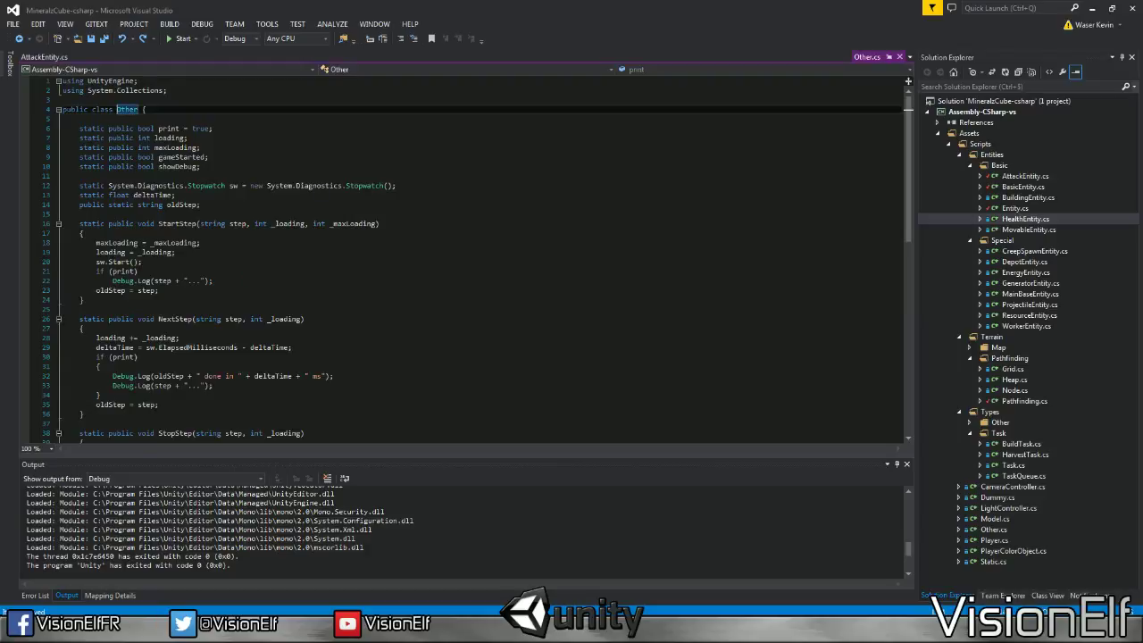
click(175, 225)
key(Down)
key(Down)
key(Down)
double_click(177, 242)
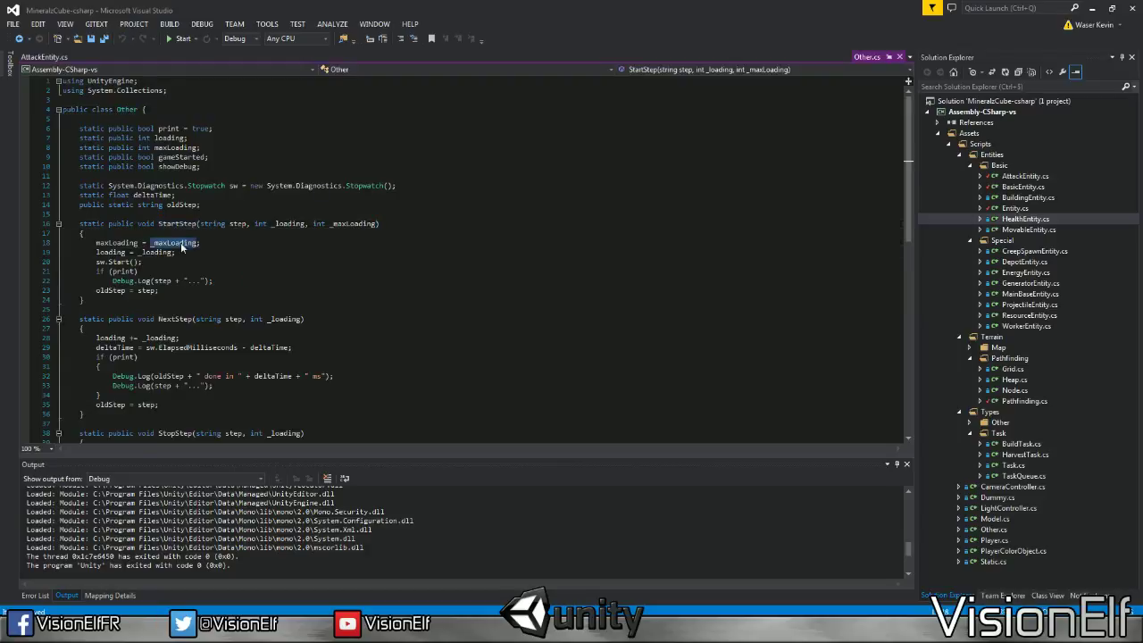
double_click(157, 252)
double_click(124, 270)
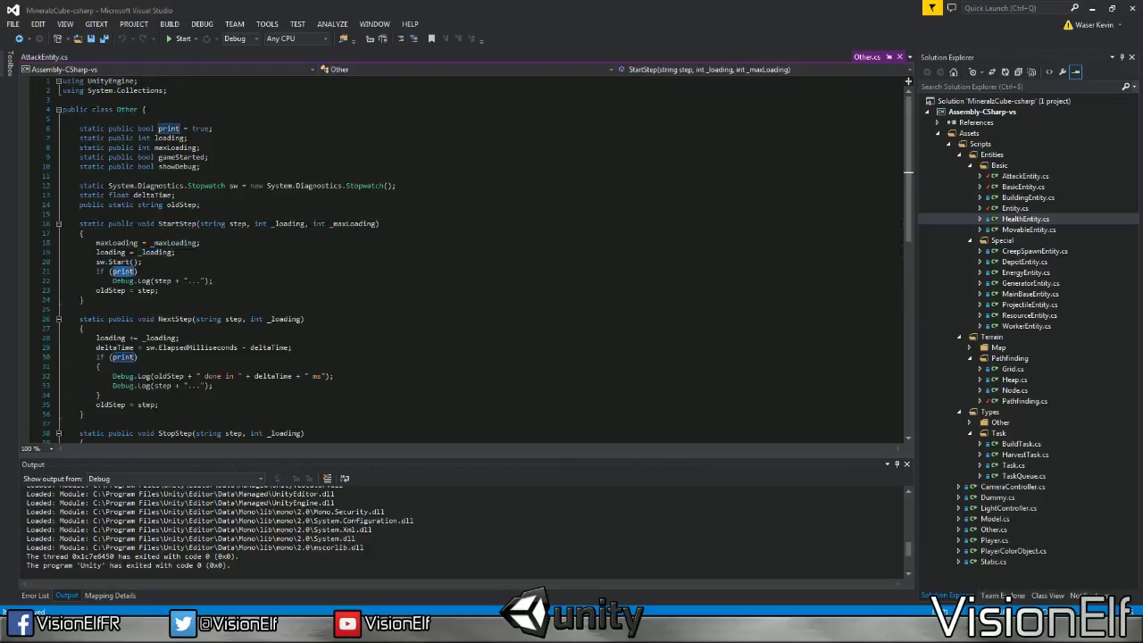
key(F12)
scroll(127, 278, down, 3)
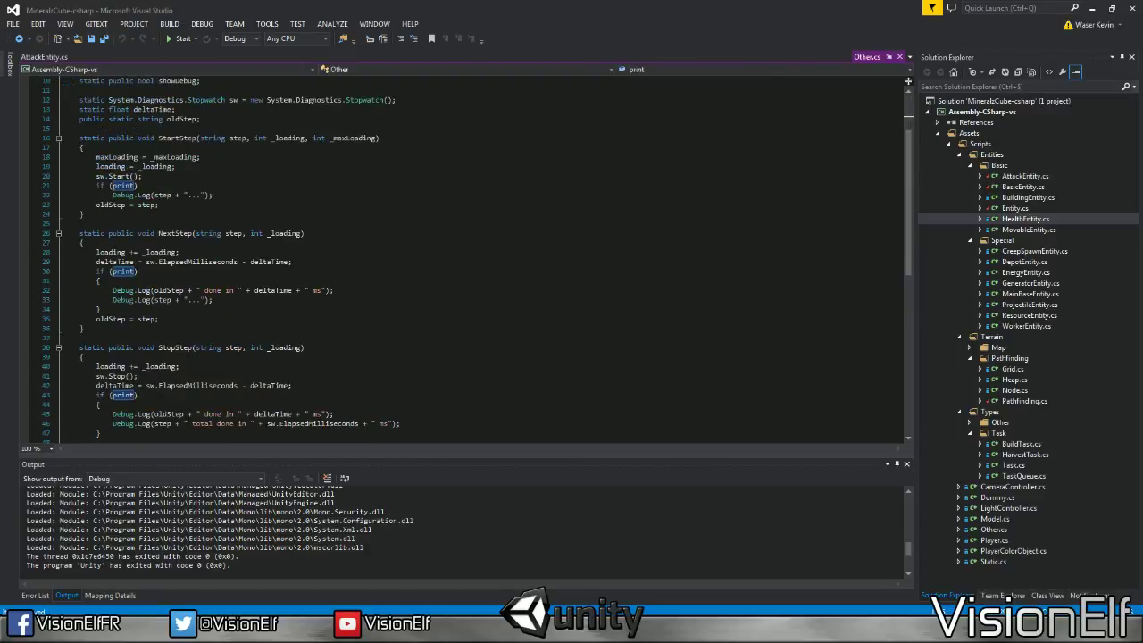
scroll(128, 277, up, 3)
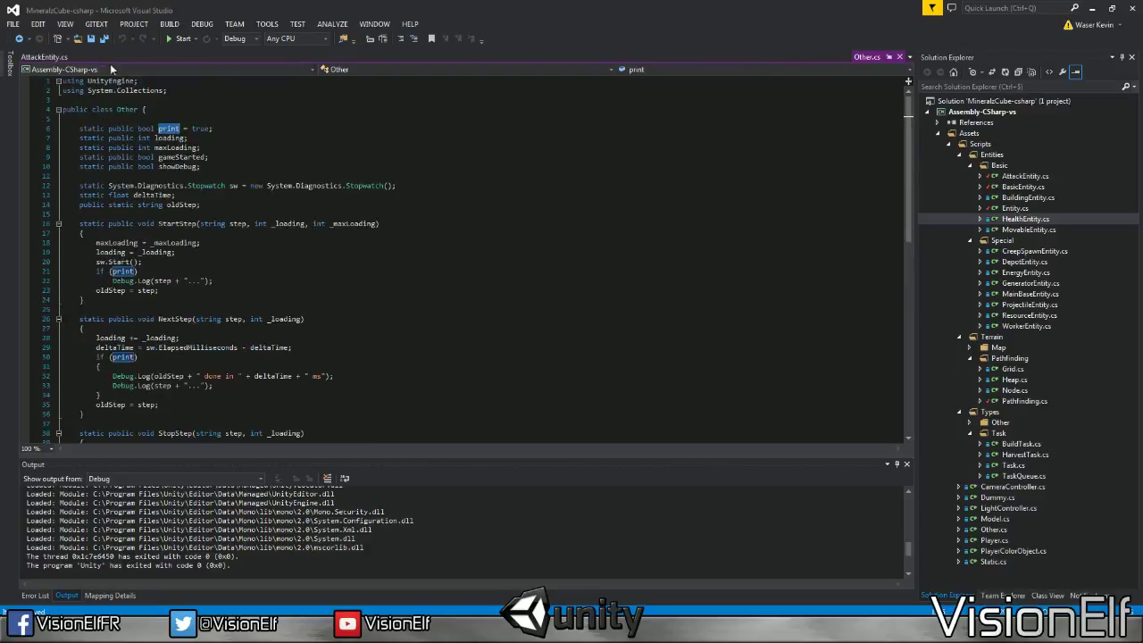
Replace showDebug with print on UpdateTargets' turn-on and turn-off lines
click(45, 57)
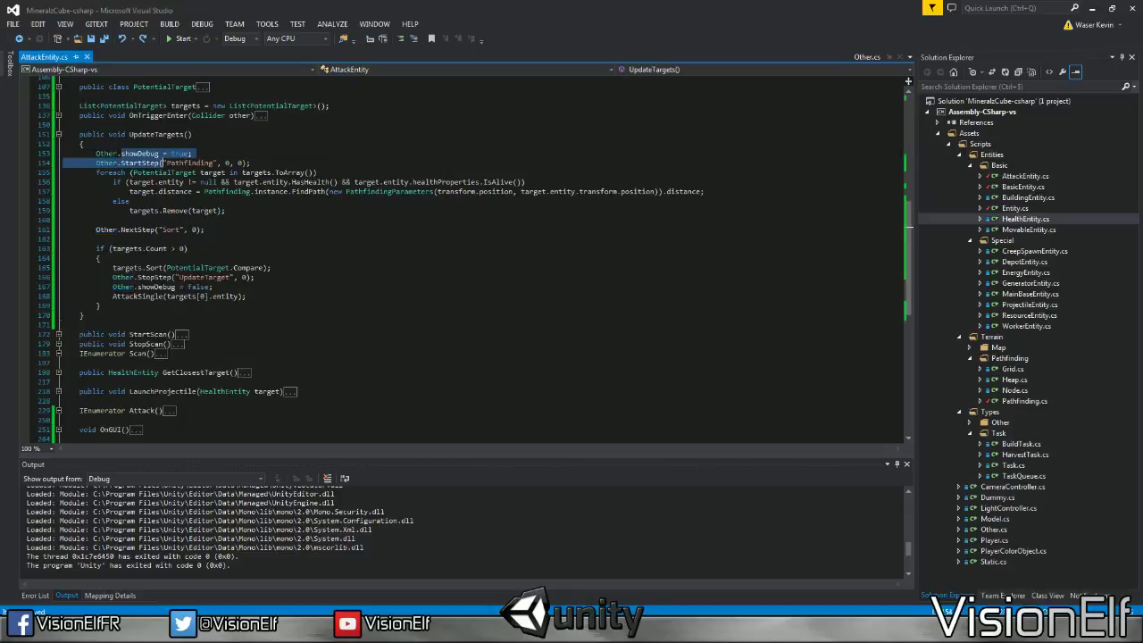
click(83, 144)
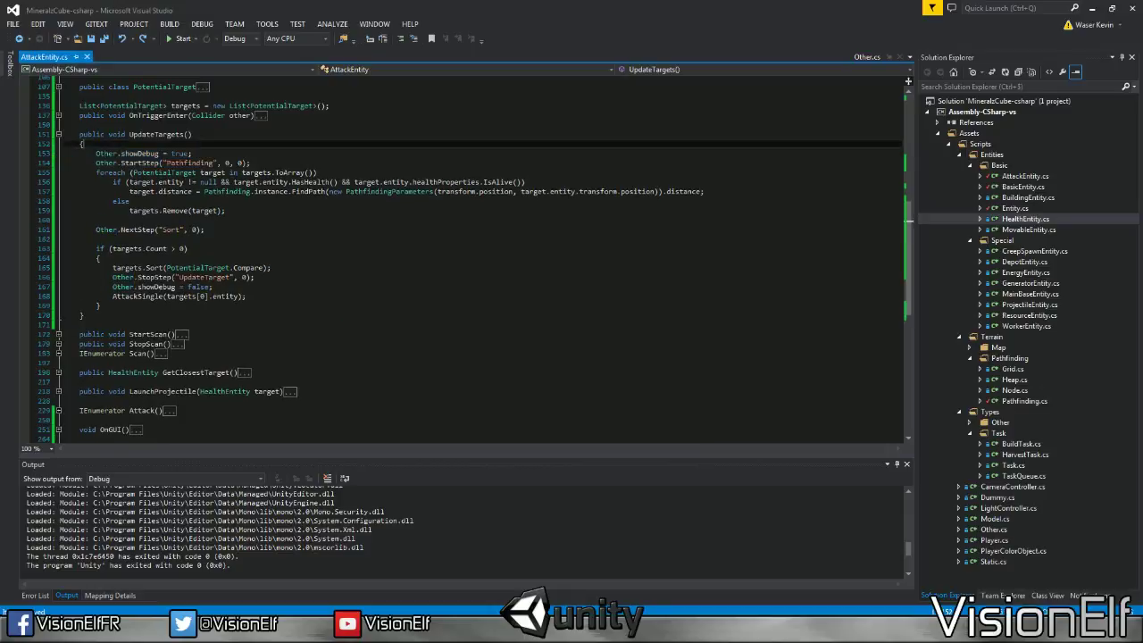
double_click(143, 153)
text(print)
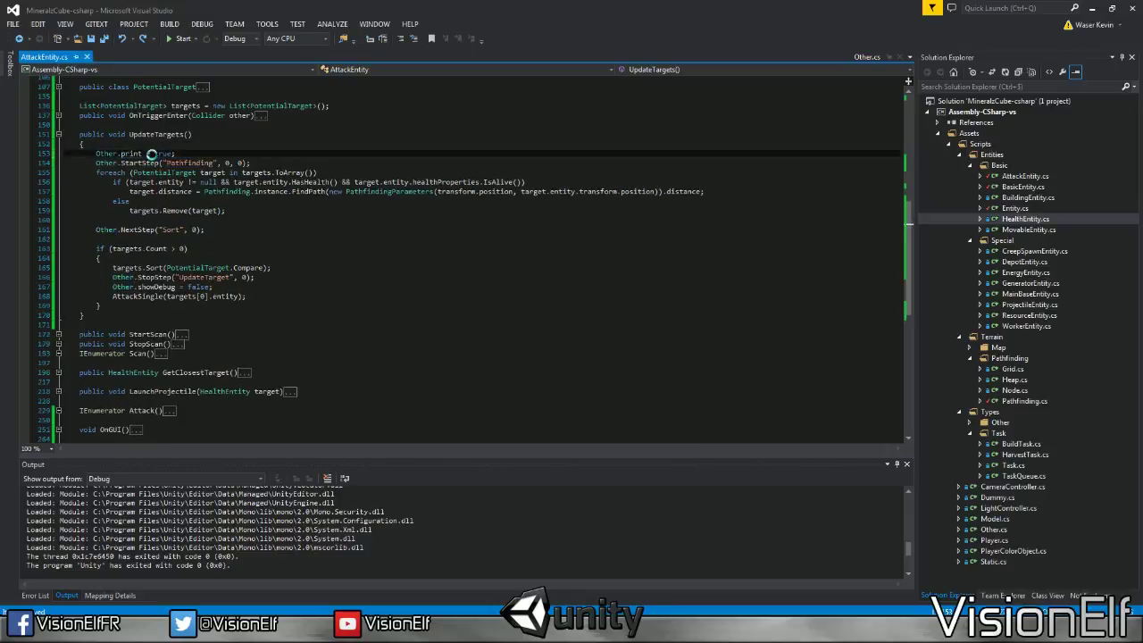
double_click(143, 286)
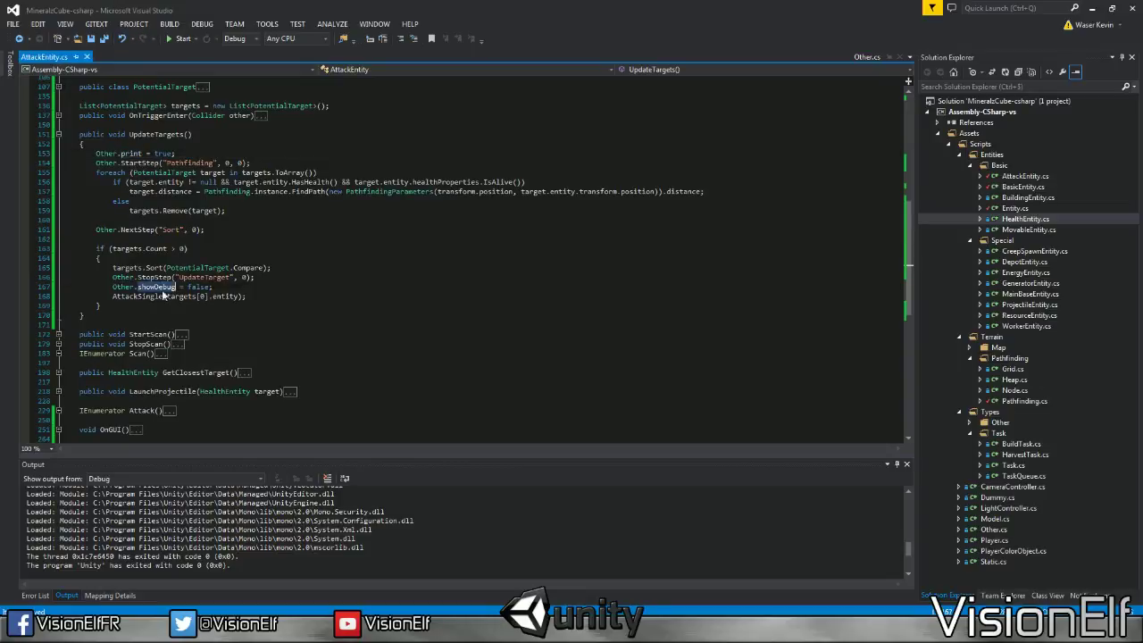
text(print)
Review the StartStep definition again, then go back to AttackEntity.cs
click(127, 163)
key(F12)
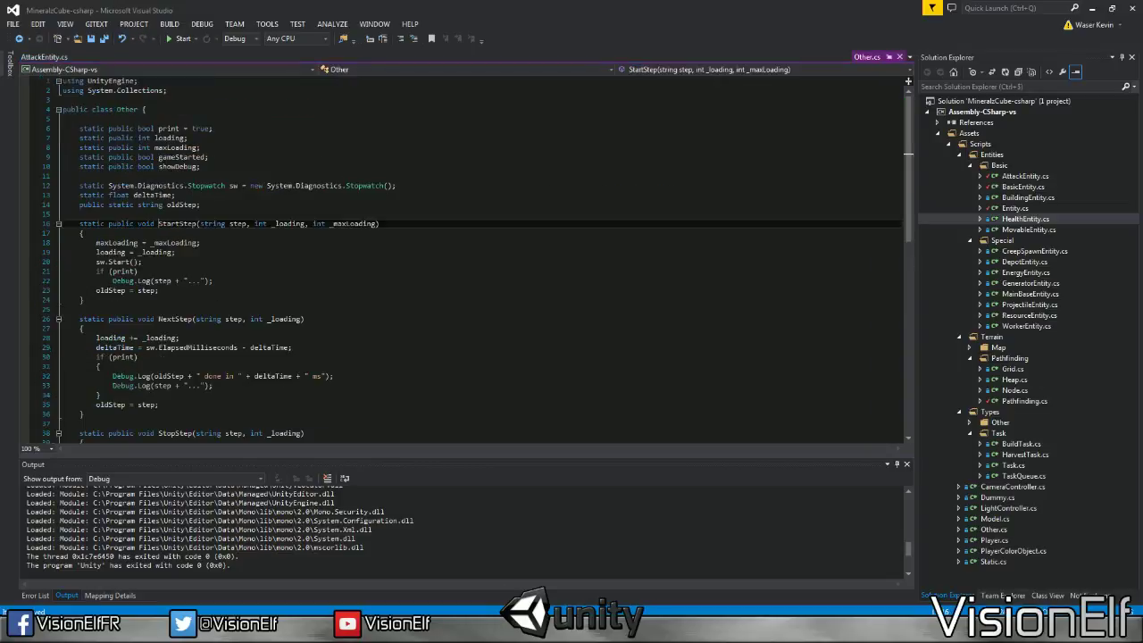
click(143, 251)
scroll(156, 255, down, 3)
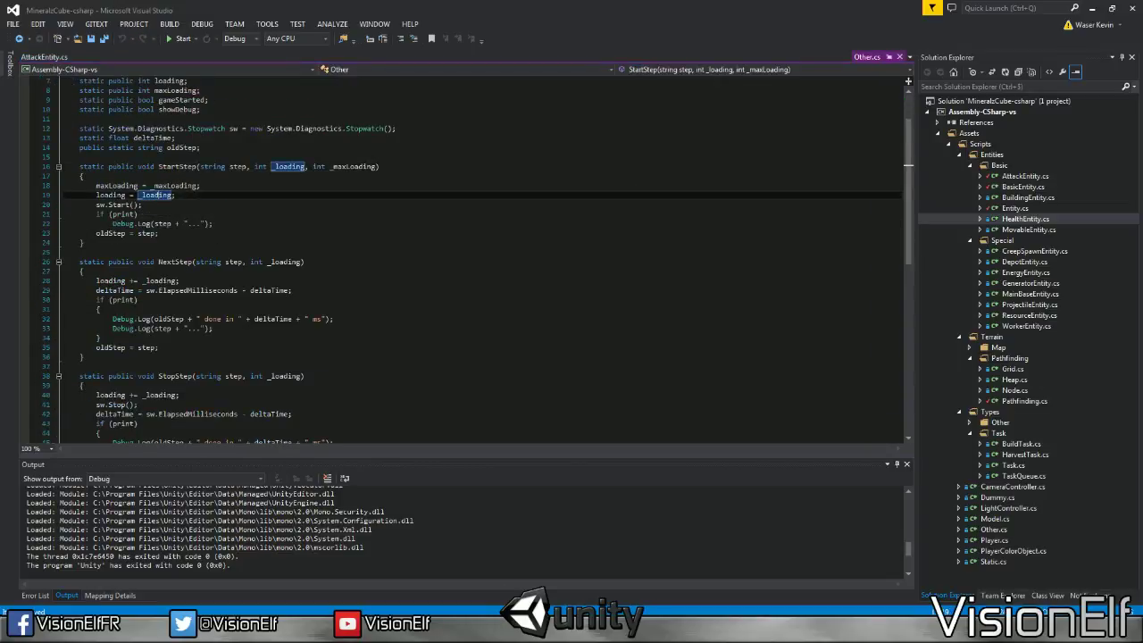
scroll(157, 254, down, 3)
scroll(477, 247, up, 2)
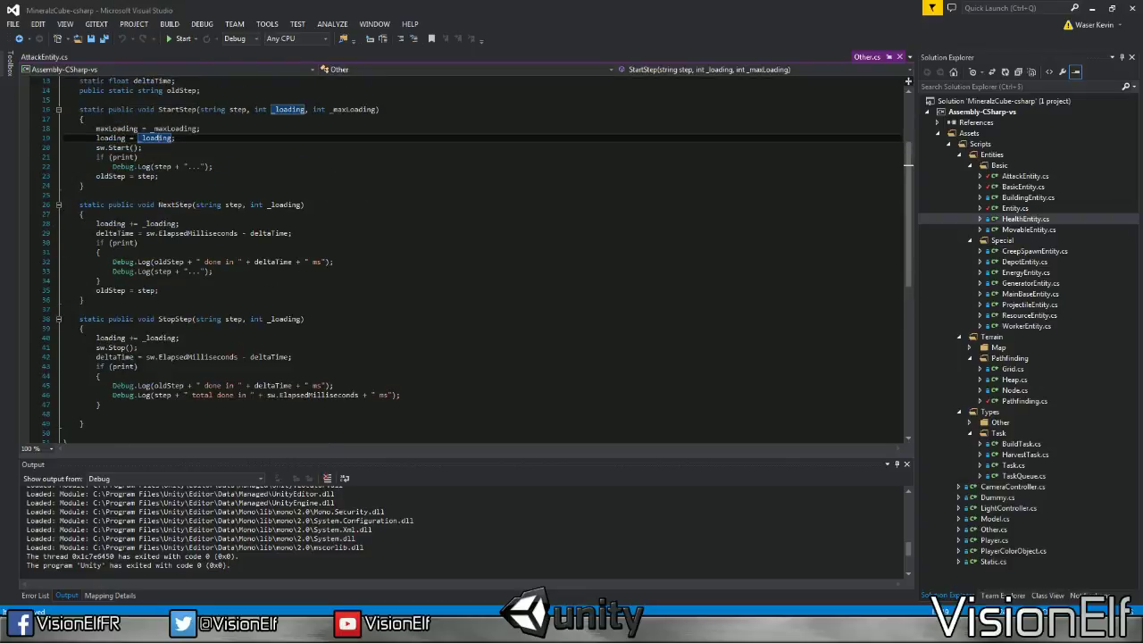
key(ctrl+minus)
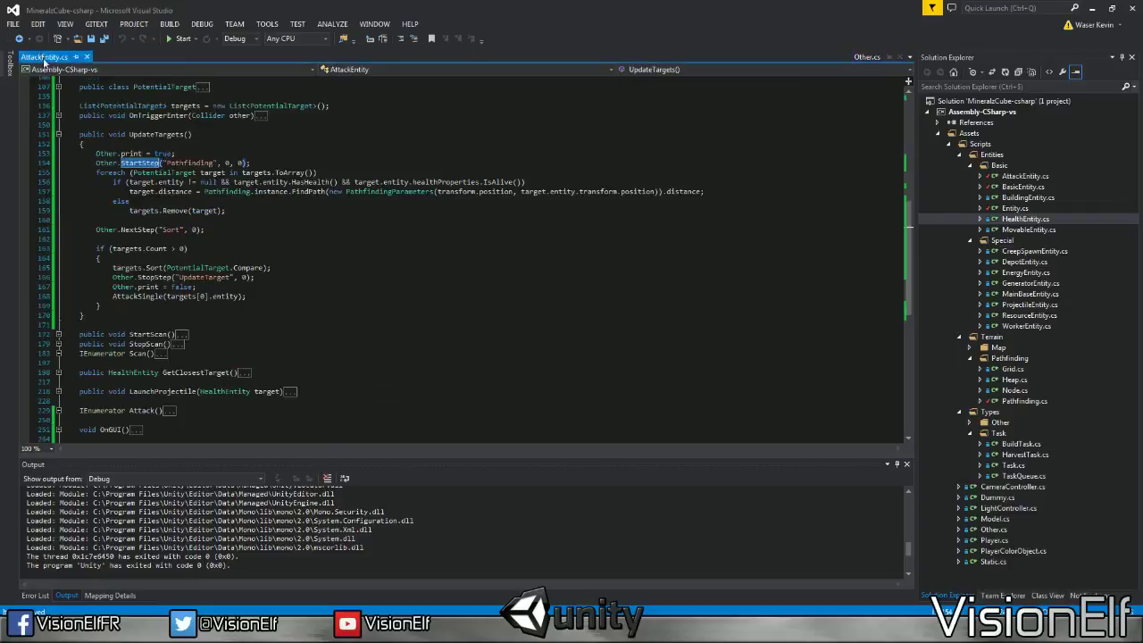
Check the error list, browse OnDrawGizmos and OnGUI, save AttackEntity.cs, and switch to Unity
click(36, 595)
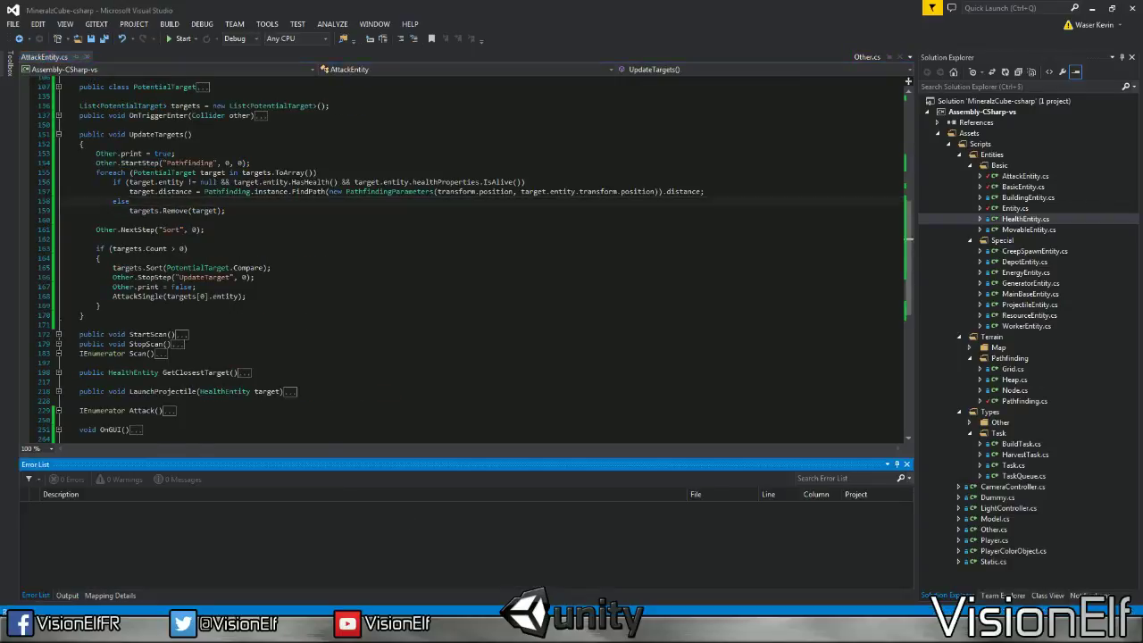
key(ctrl+minus)
click(58, 305)
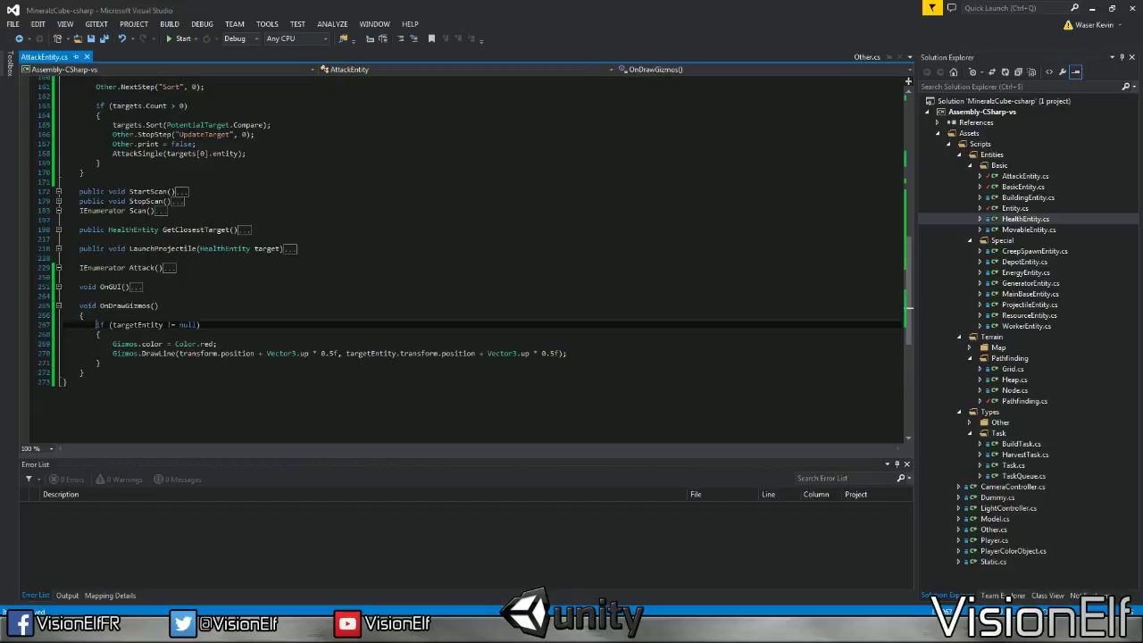
click(58, 305)
click(58, 287)
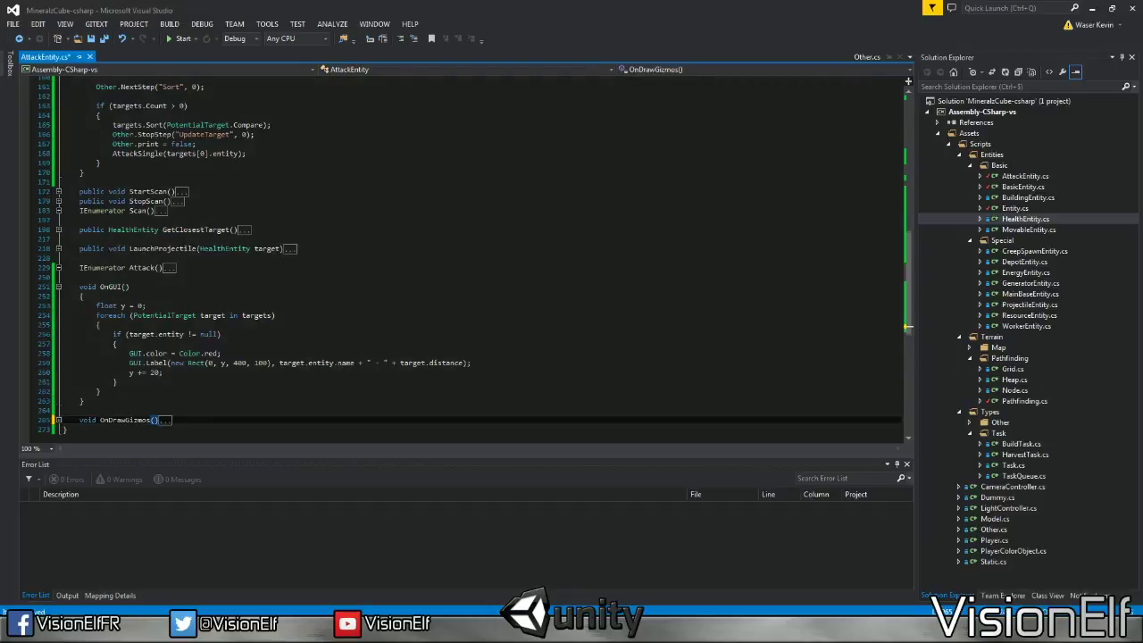
text(/*)
click(58, 287)
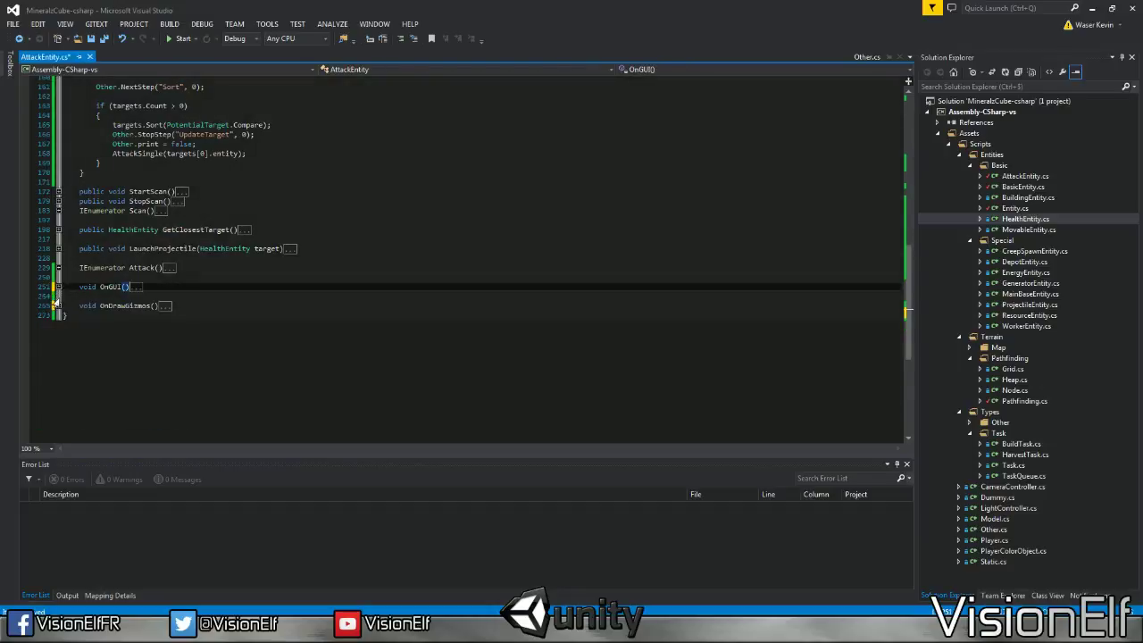
click(58, 305)
key(Down)
key(Down)
key(Down)
key(Down)
key(Down)
key(Down)
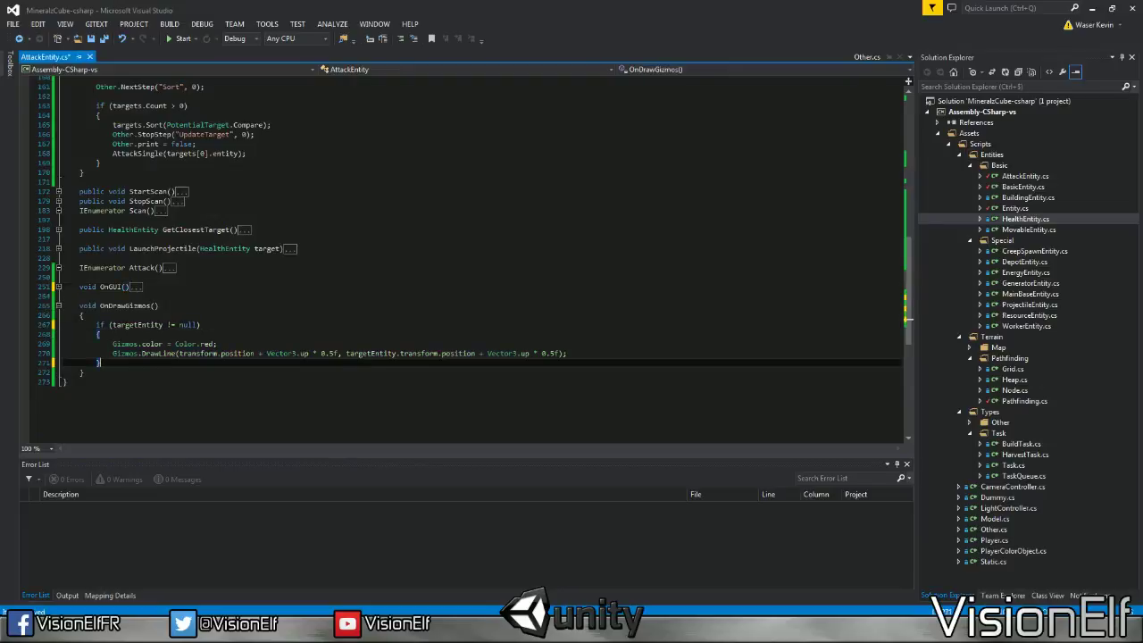
key(ctrl+s)
key(alt+Tab)
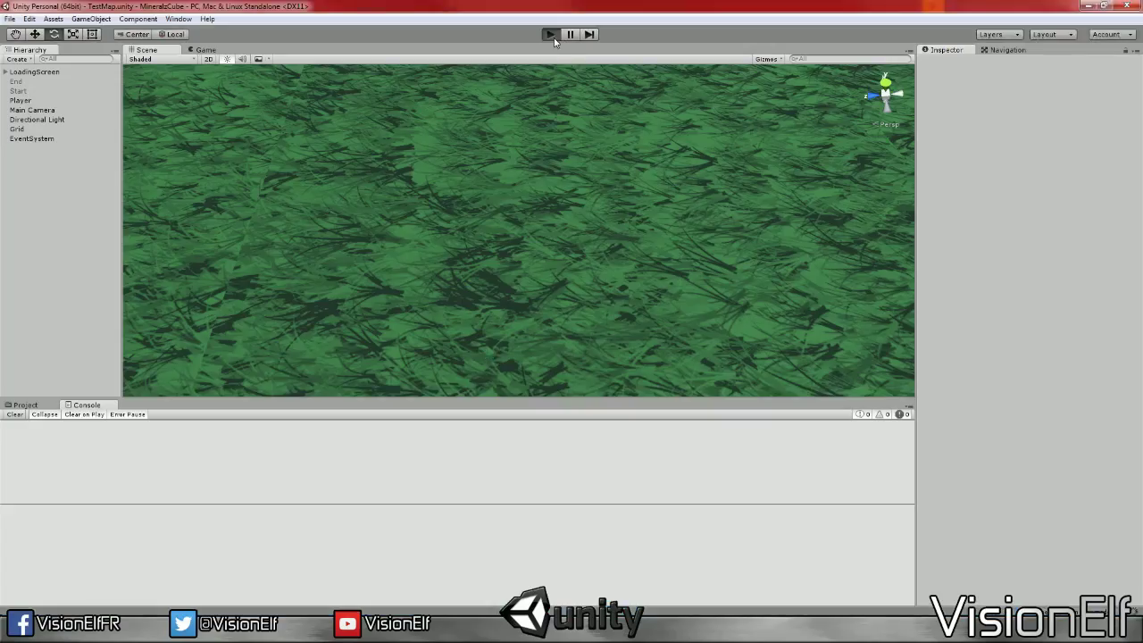
Play the game, place walls on the map, and show the F1 debug stats overlay
click(552, 36)
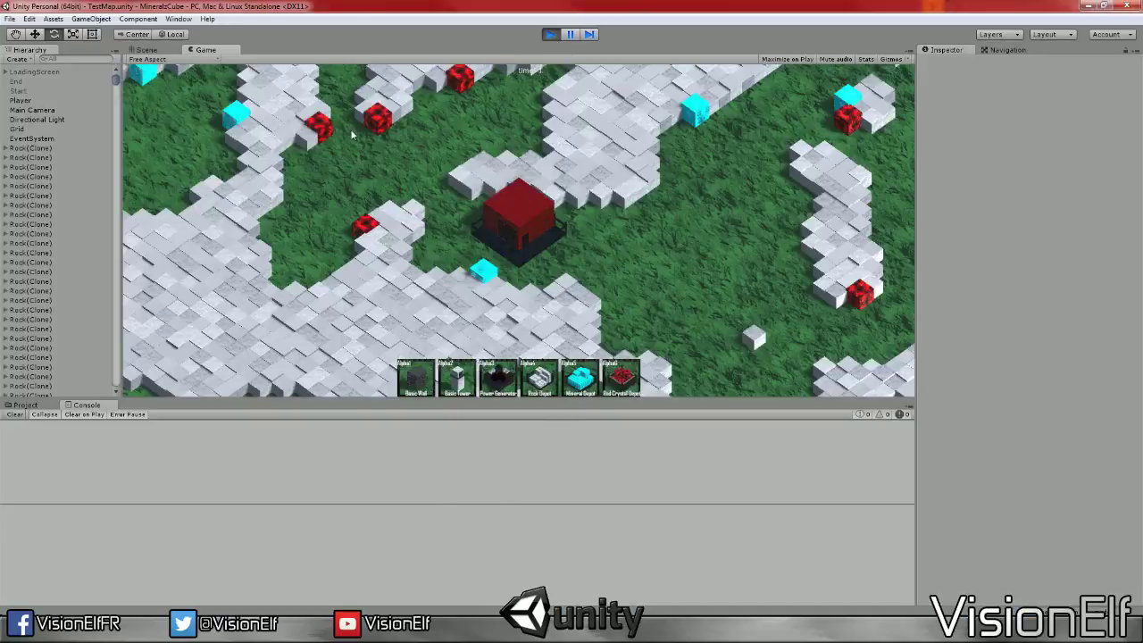
key(1)
click(386, 154)
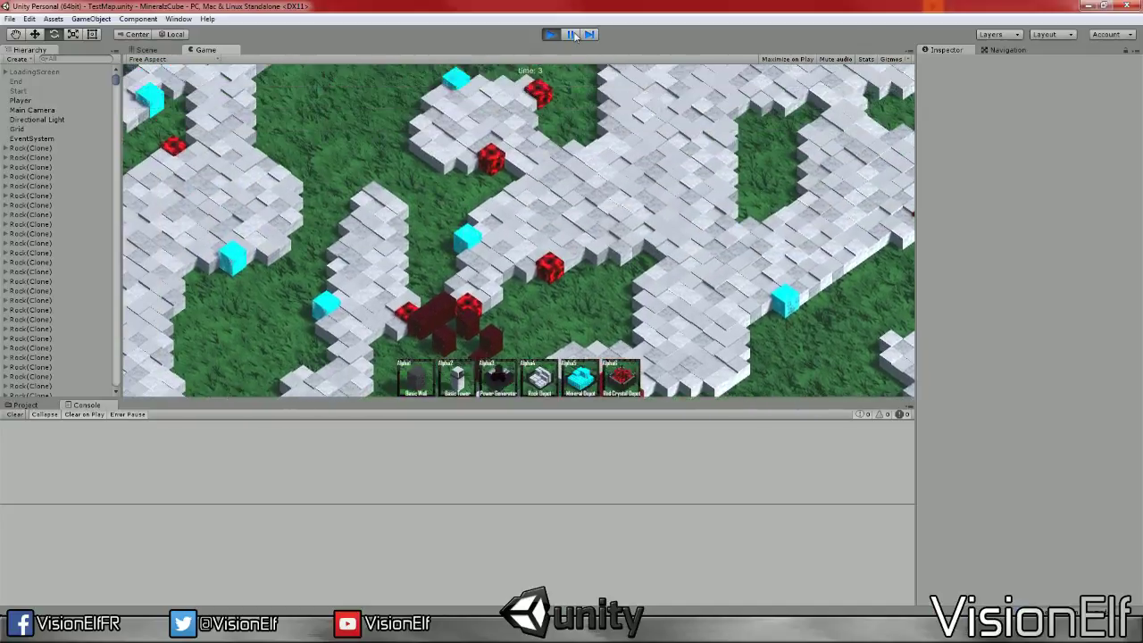
key(F1)
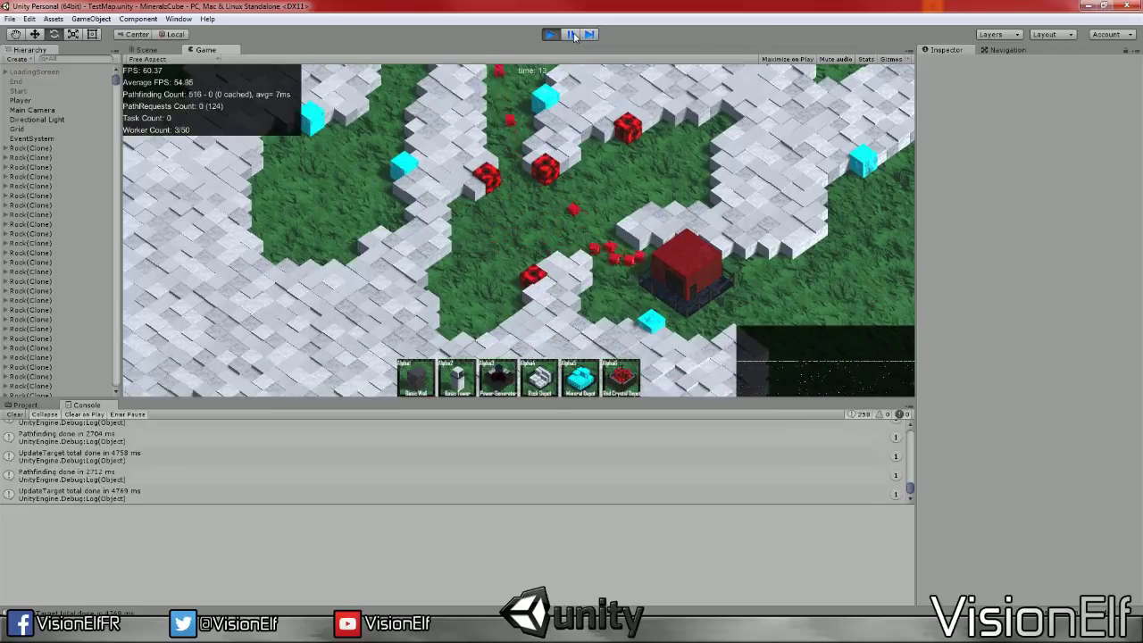
Pause the game and enlarge the Console panel to show more log entries
click(572, 34)
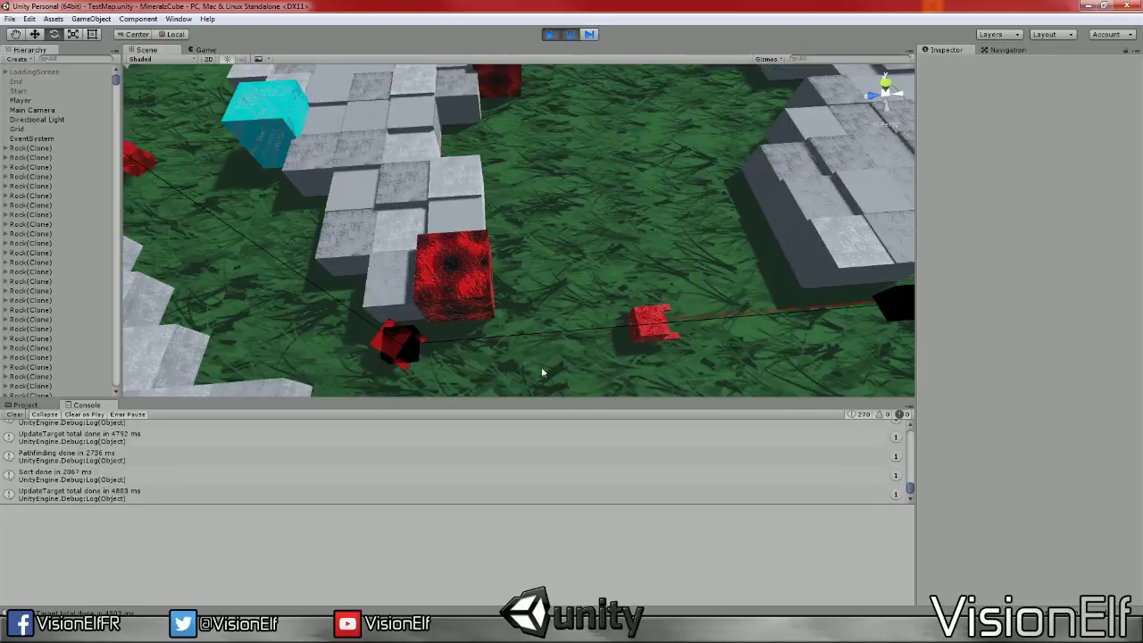
drag(539, 399, 534, 219)
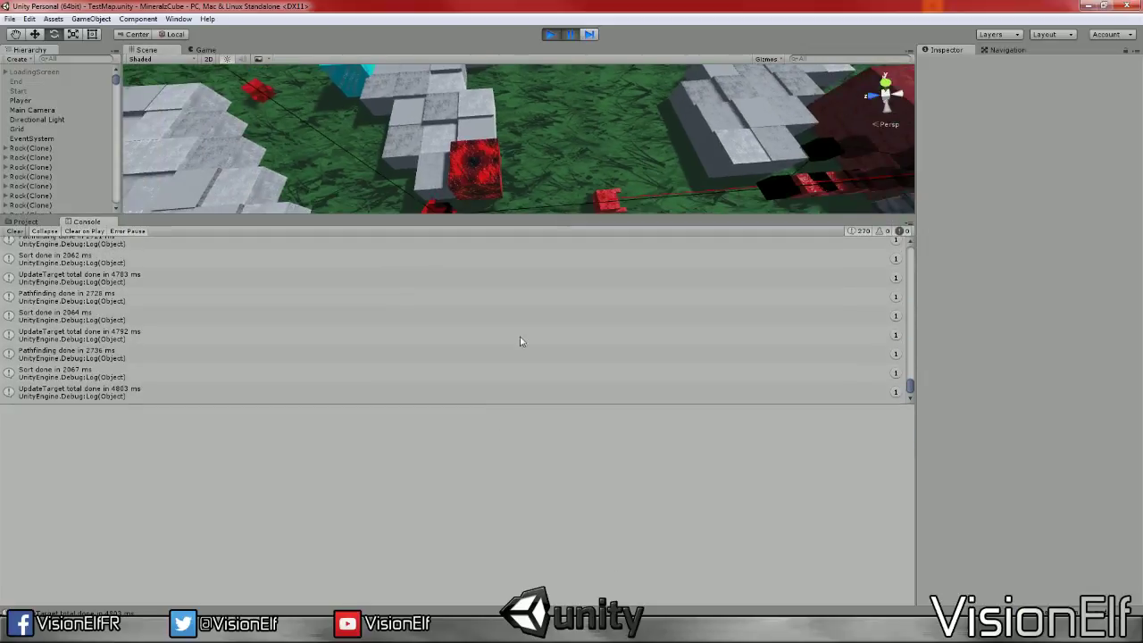
drag(505, 406, 503, 579)
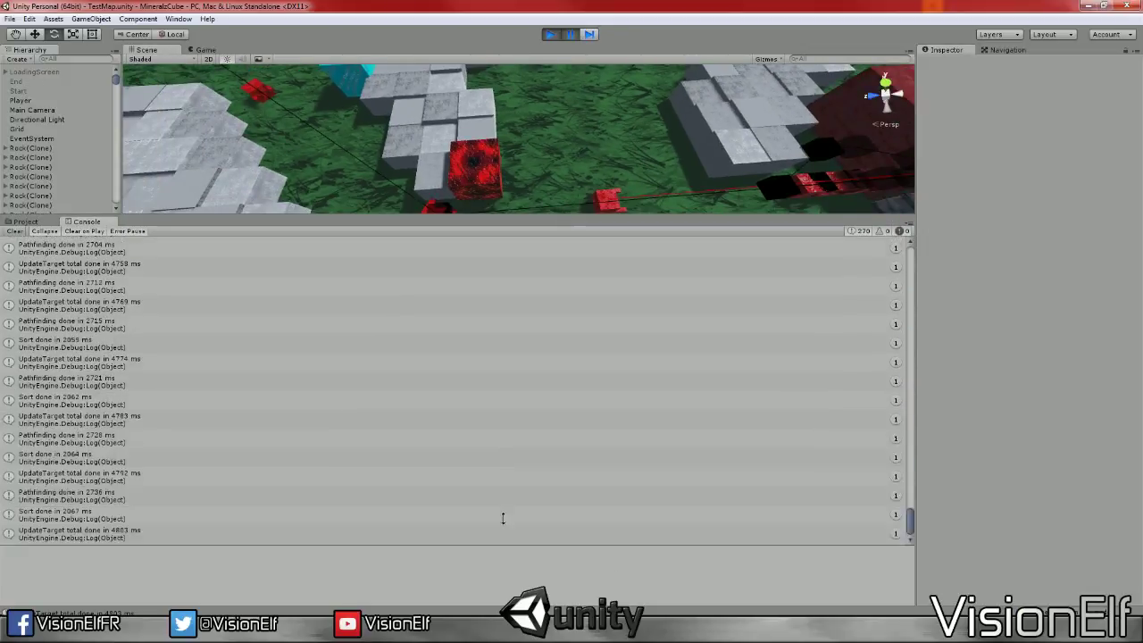
drag(910, 553, 906, 261)
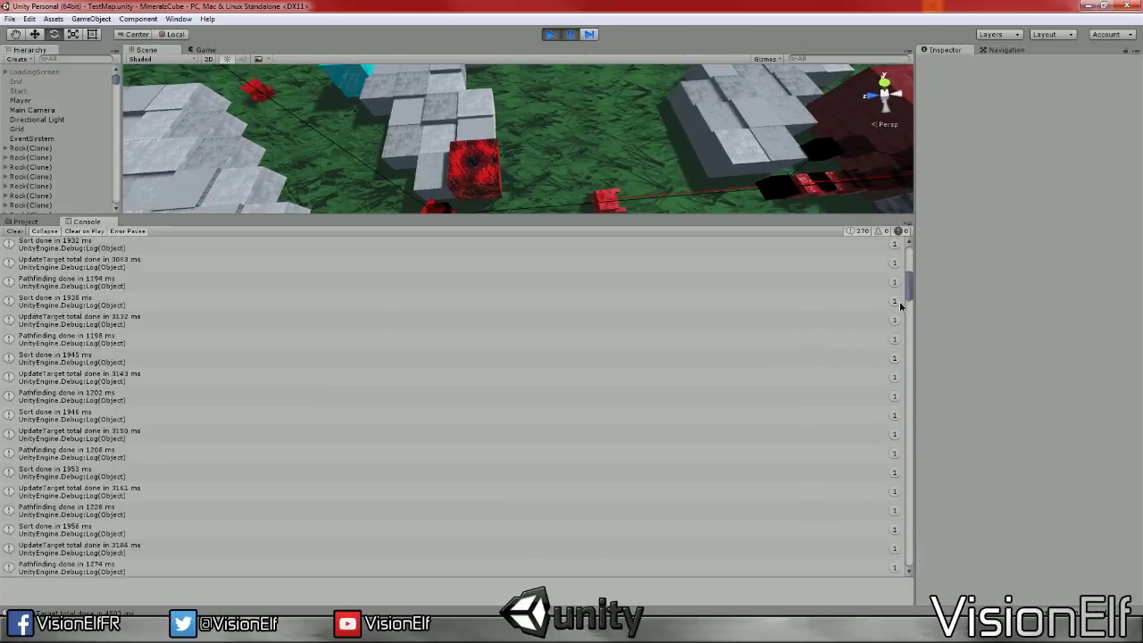
Inspect the Pathfinding done in 981 ms and Sort done in 1913 ms entries, then stop the game
click(156, 251)
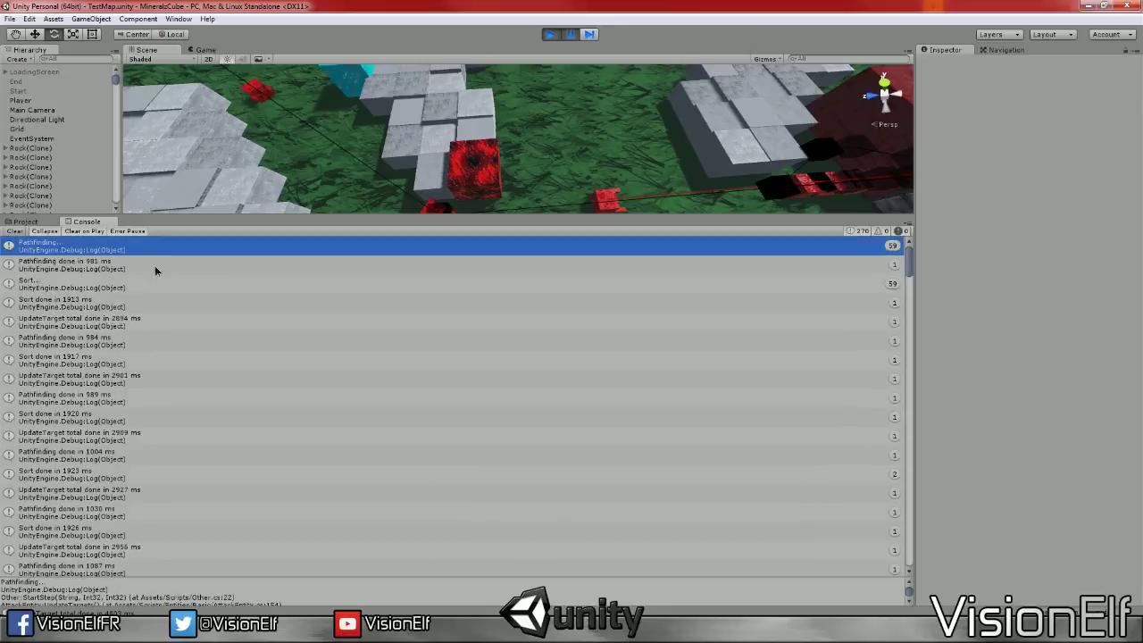
click(154, 268)
click(155, 258)
click(161, 268)
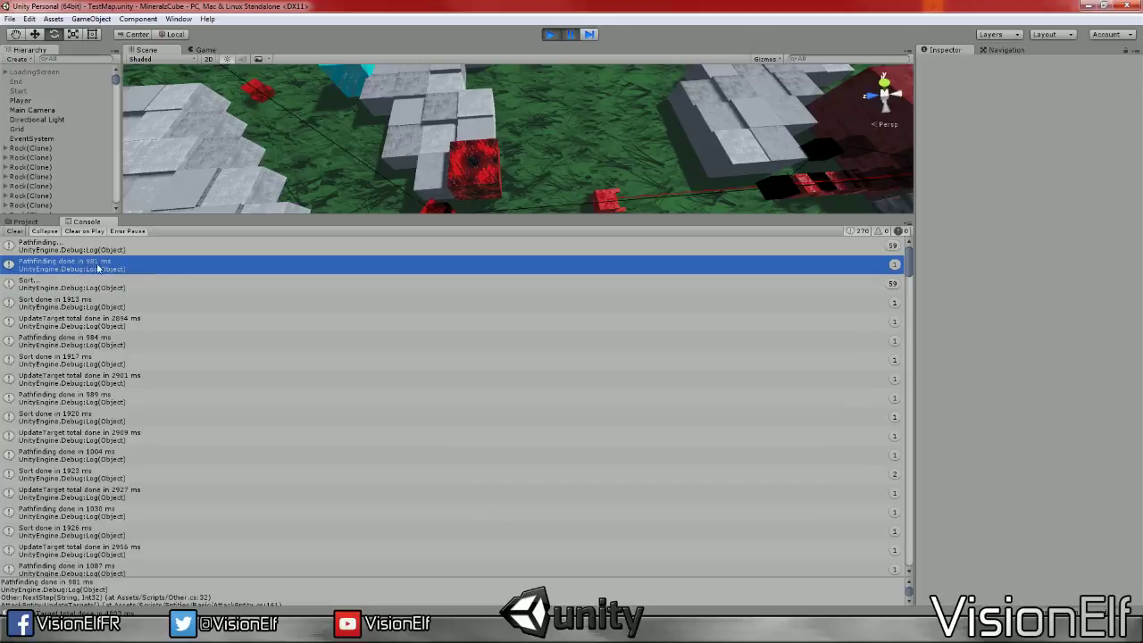
click(98, 305)
click(98, 270)
click(102, 306)
click(548, 35)
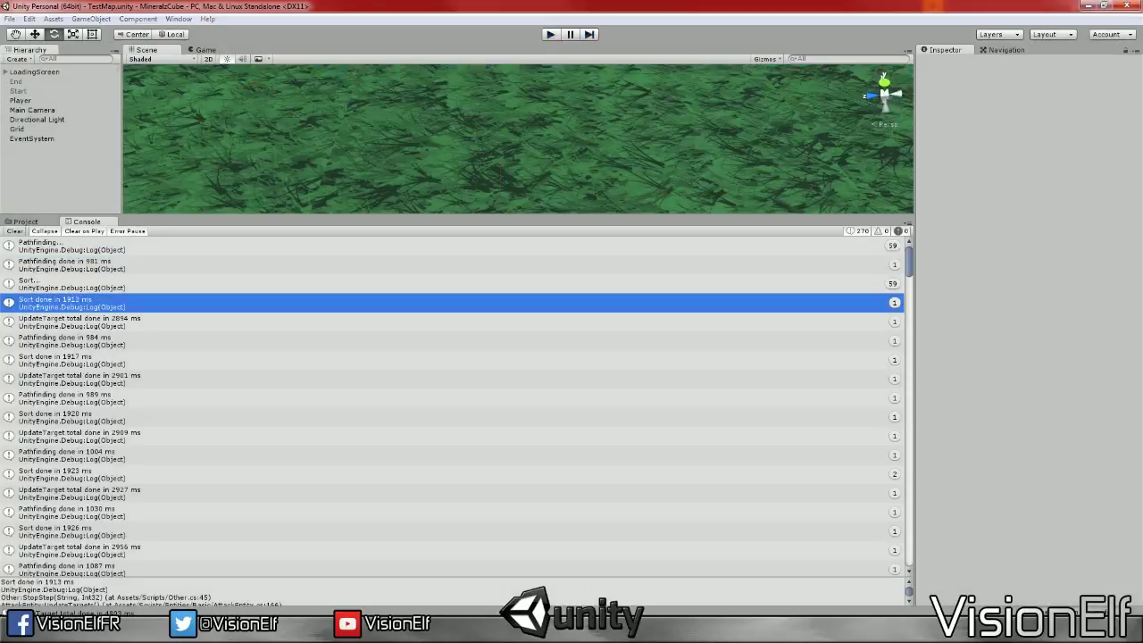
key(alt+Tab)
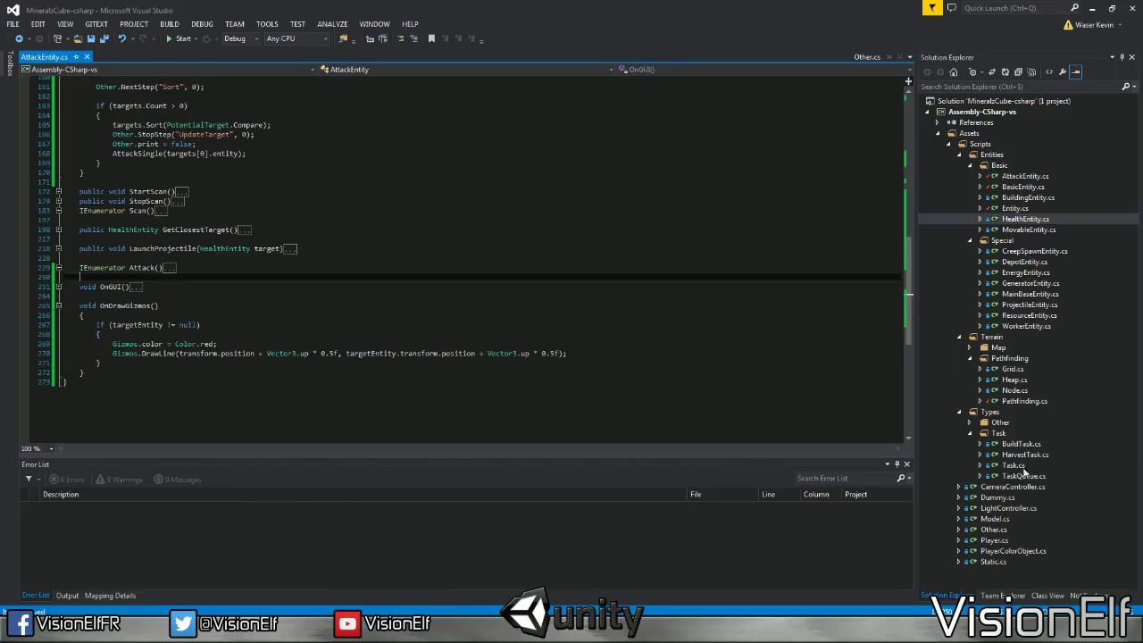
Collapse the Task and Types folders and open Other.cs at StartStep
click(975, 431)
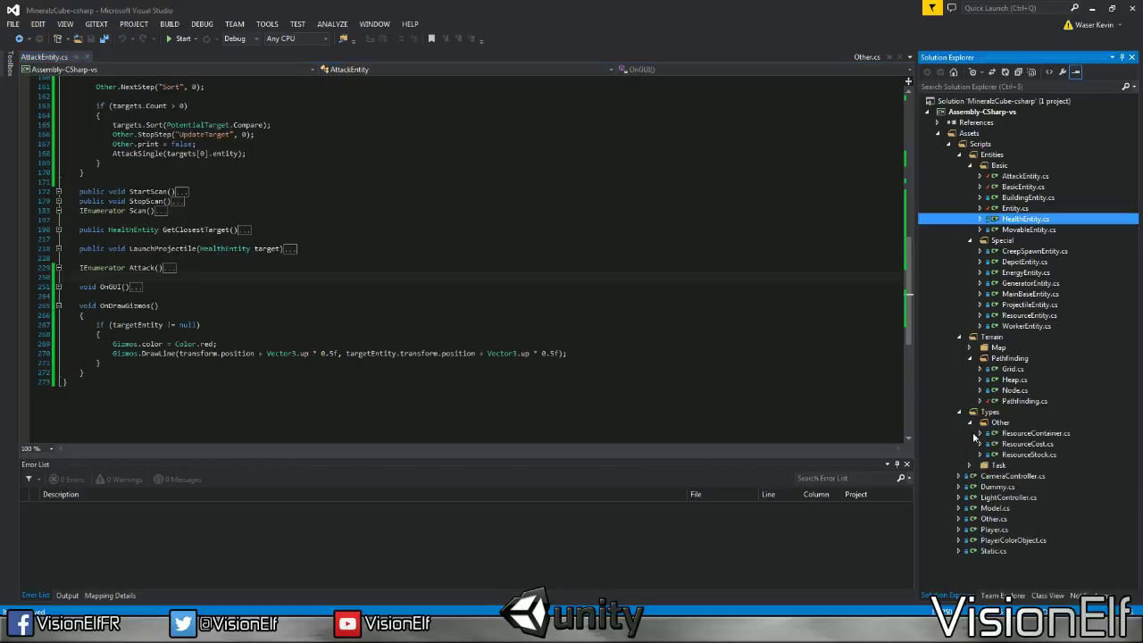
click(970, 433)
click(970, 422)
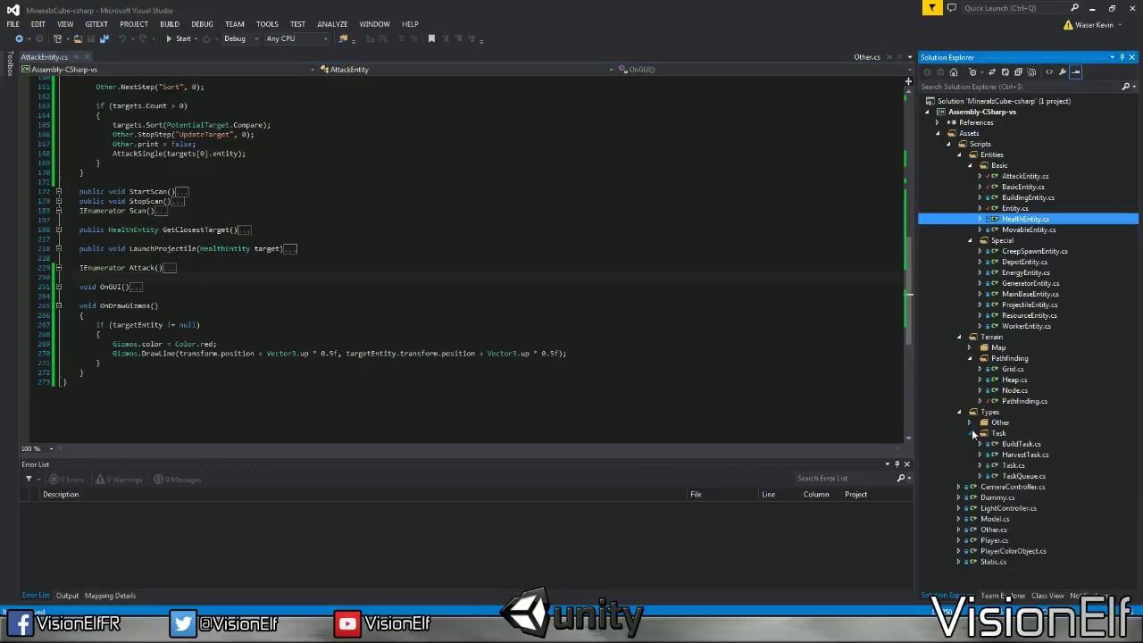
click(959, 412)
double_click(994, 465)
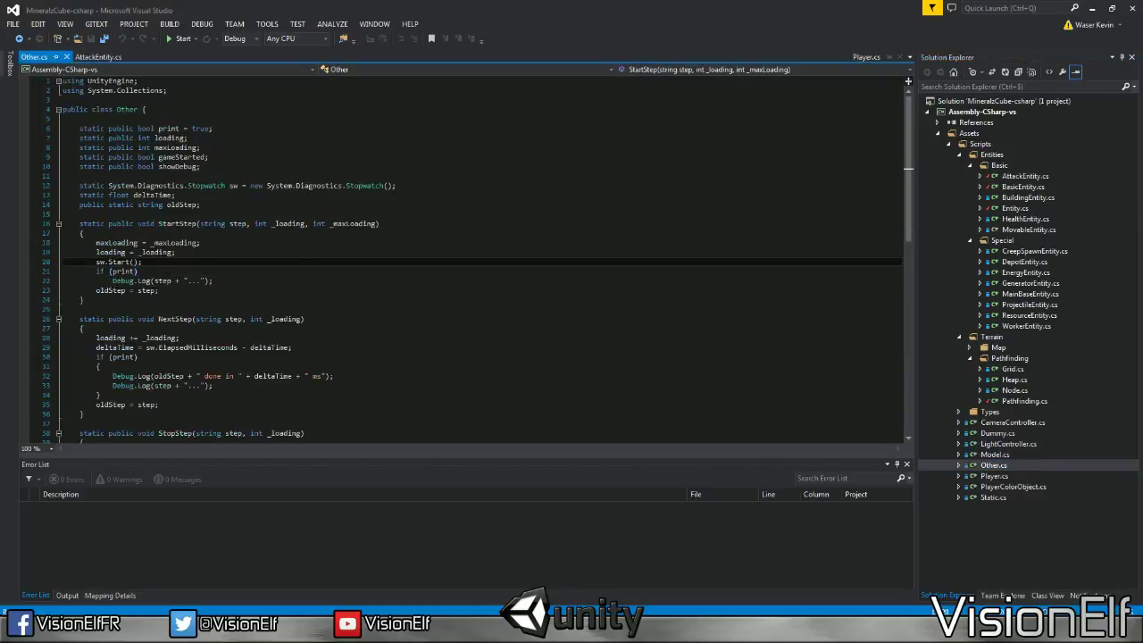
mouse_move(125, 264)
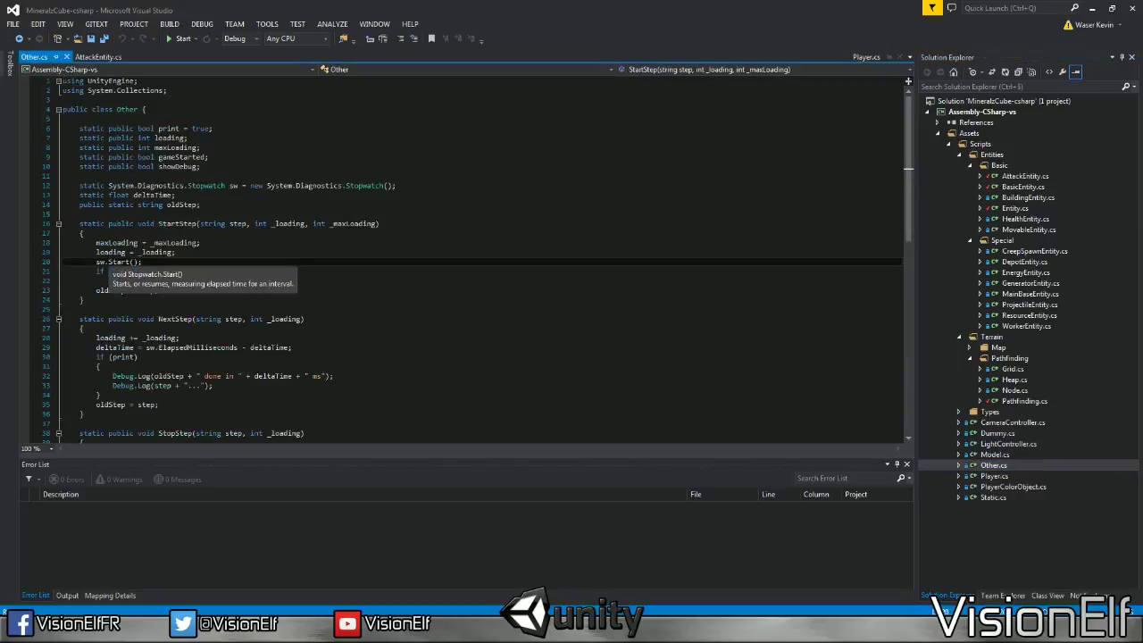
scroll(125, 264, down, 4)
scroll(125, 276, down, 1)
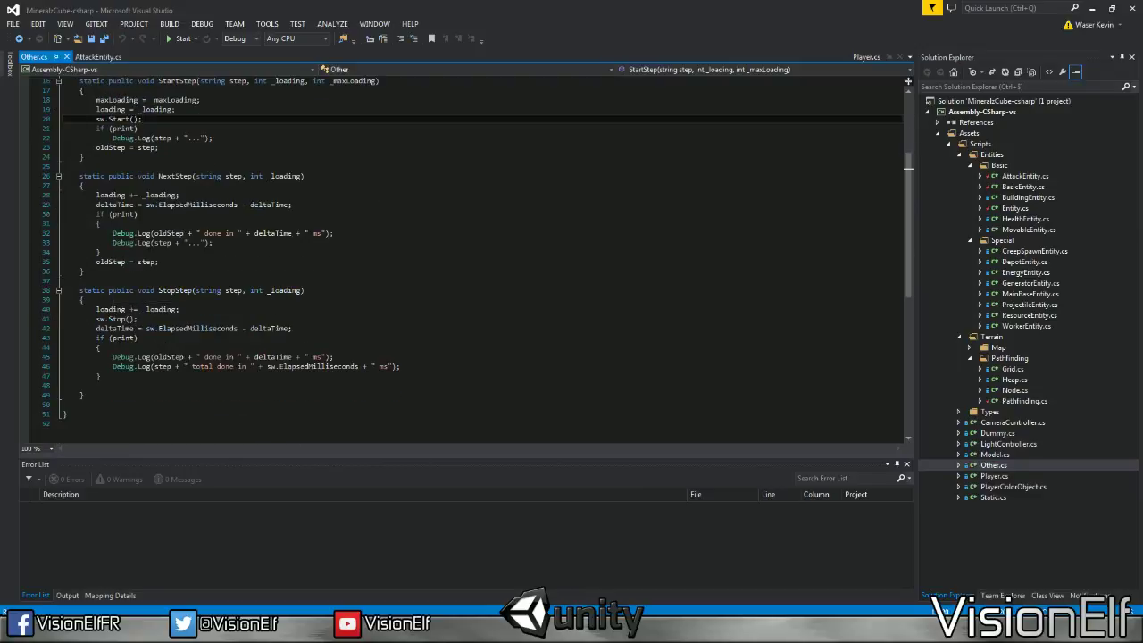
scroll(125, 319, up, 5)
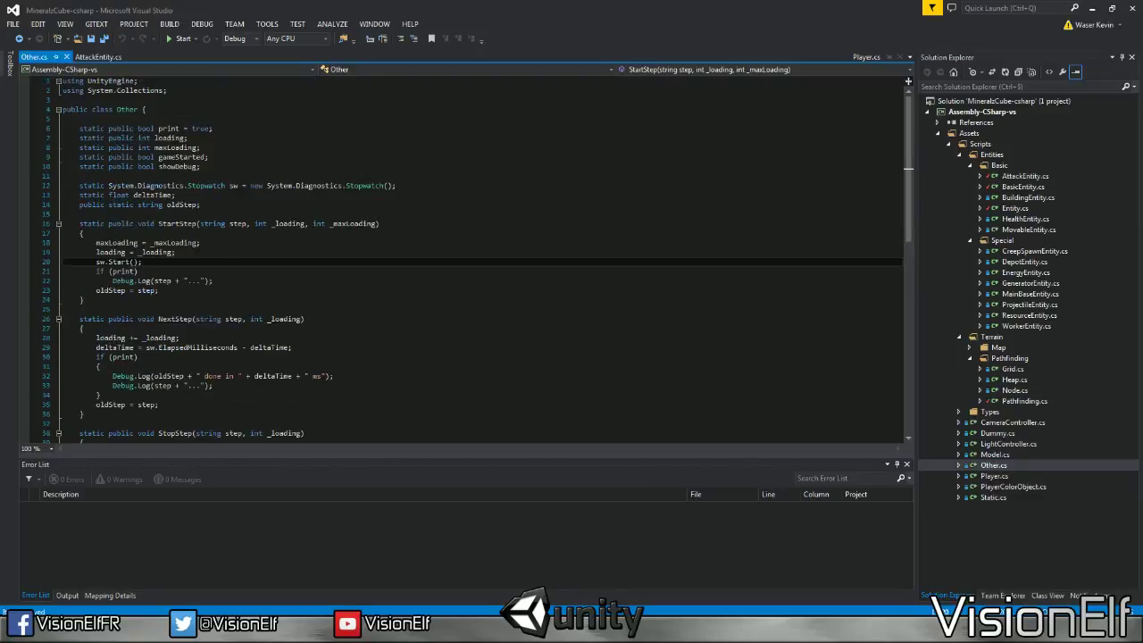
Insert sw.Reset(); on a new line directly above sw.Start()
key(Home)
key(Return)
key(Up)
text(sw =)
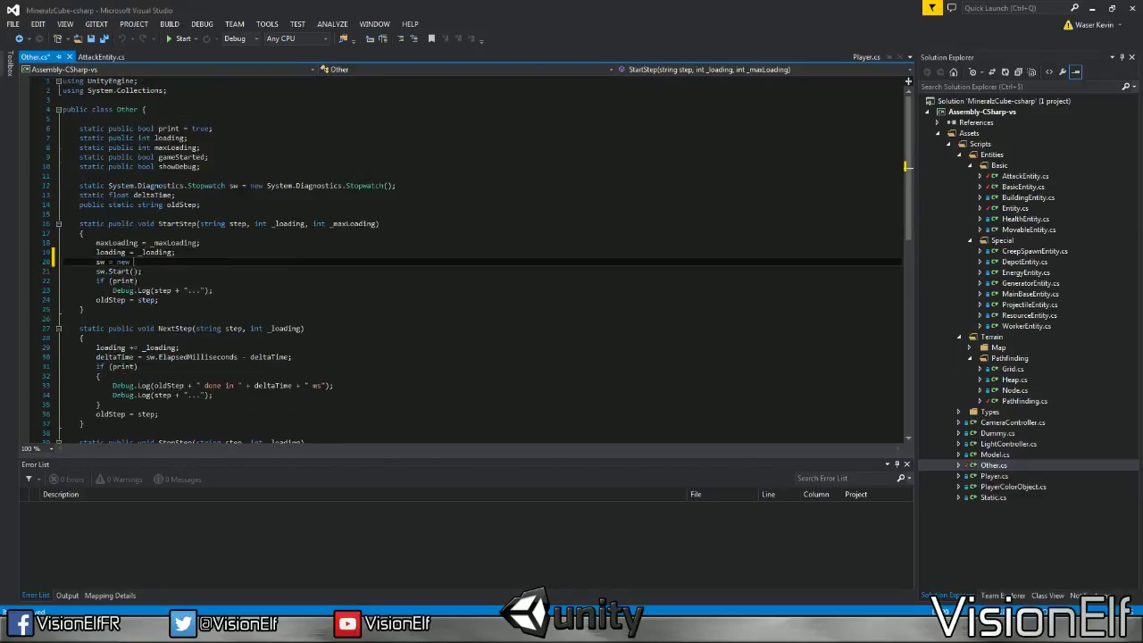
key(Tab)
text(();)
key(shift+Home)
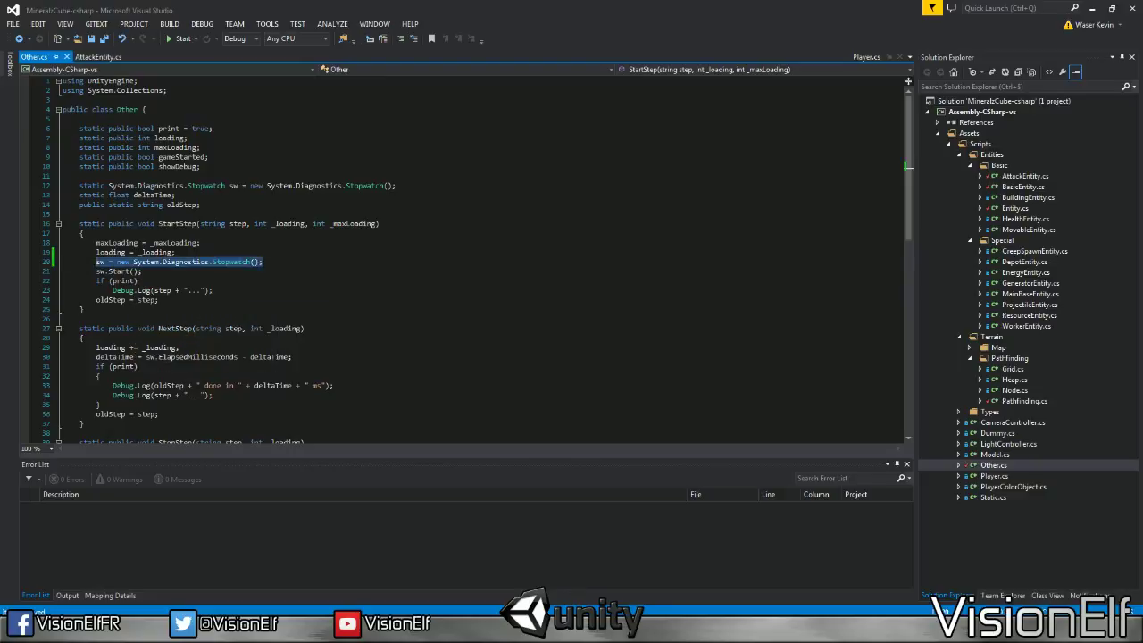
text(sw.Re)
key(Tab)
text(();)
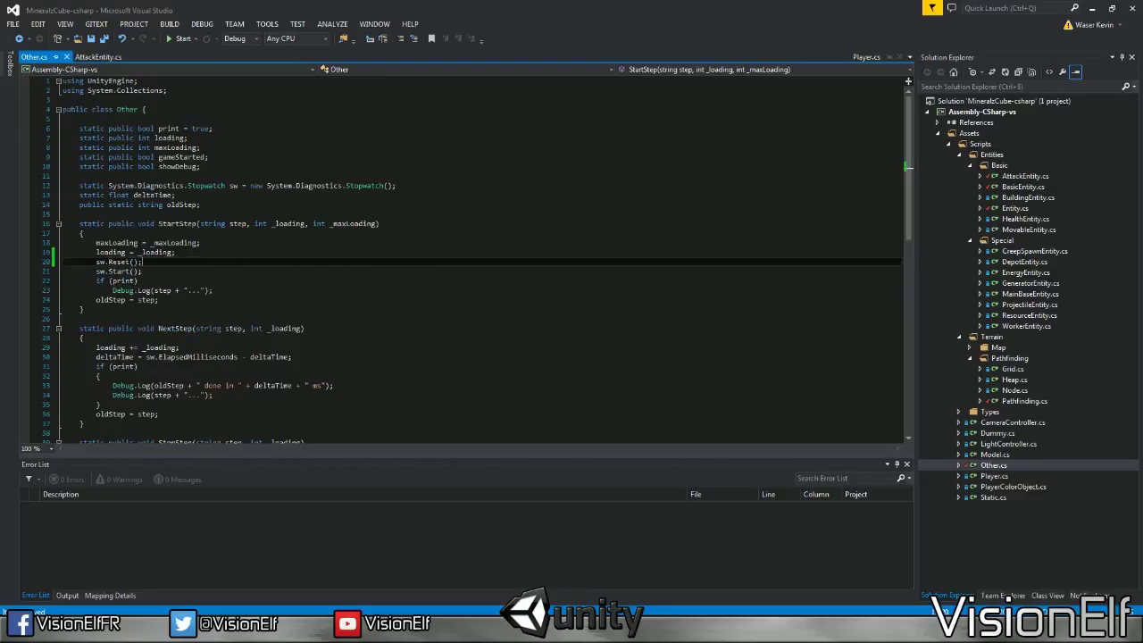
Back in Unity, start the game and place a row of Basic Wall blocks
key(alt+Tab)
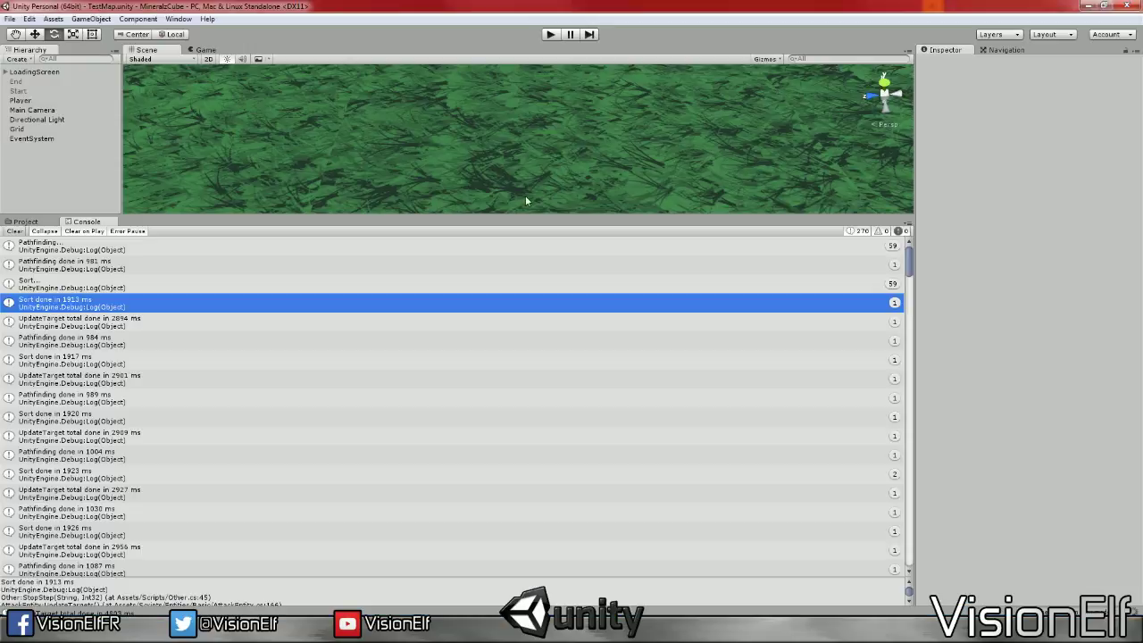
click(550, 35)
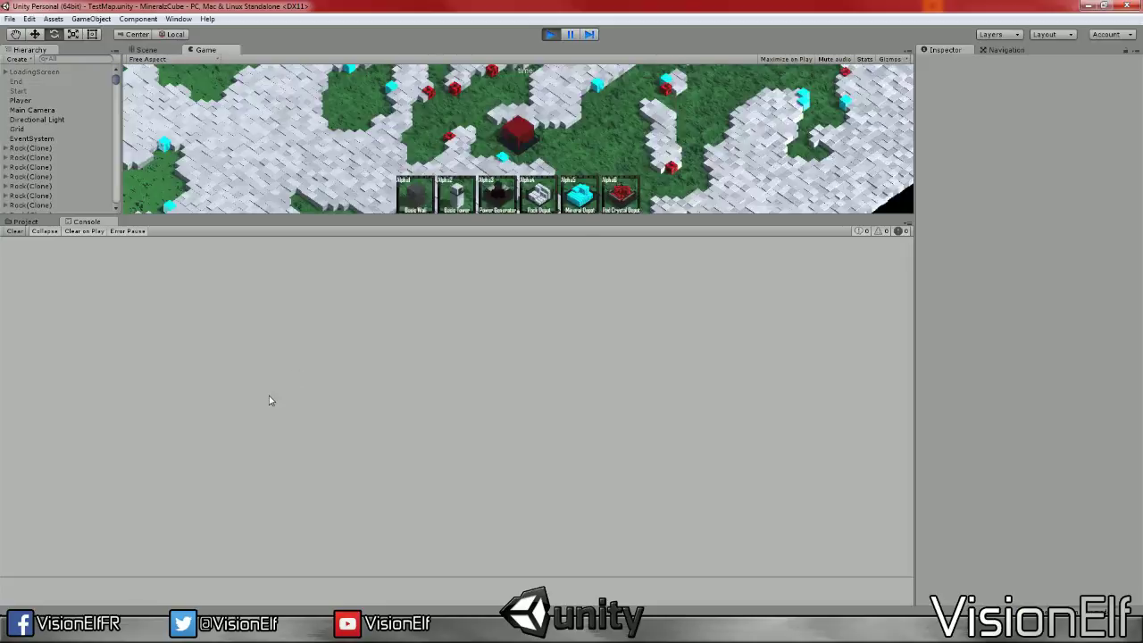
key(1)
click(437, 100)
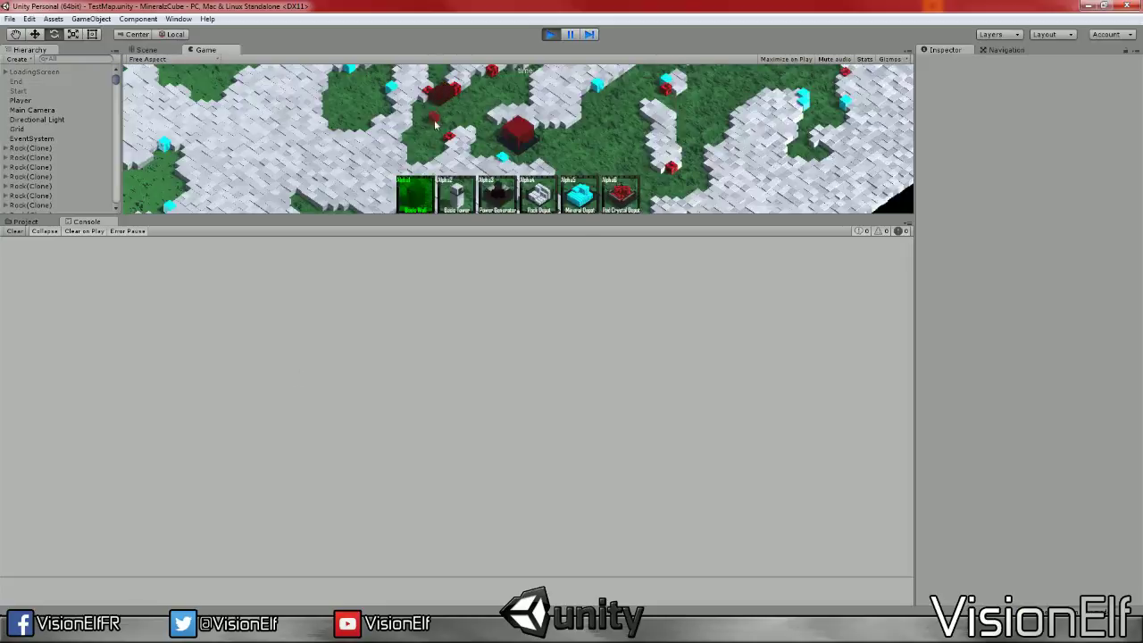
drag(435, 124, 476, 145)
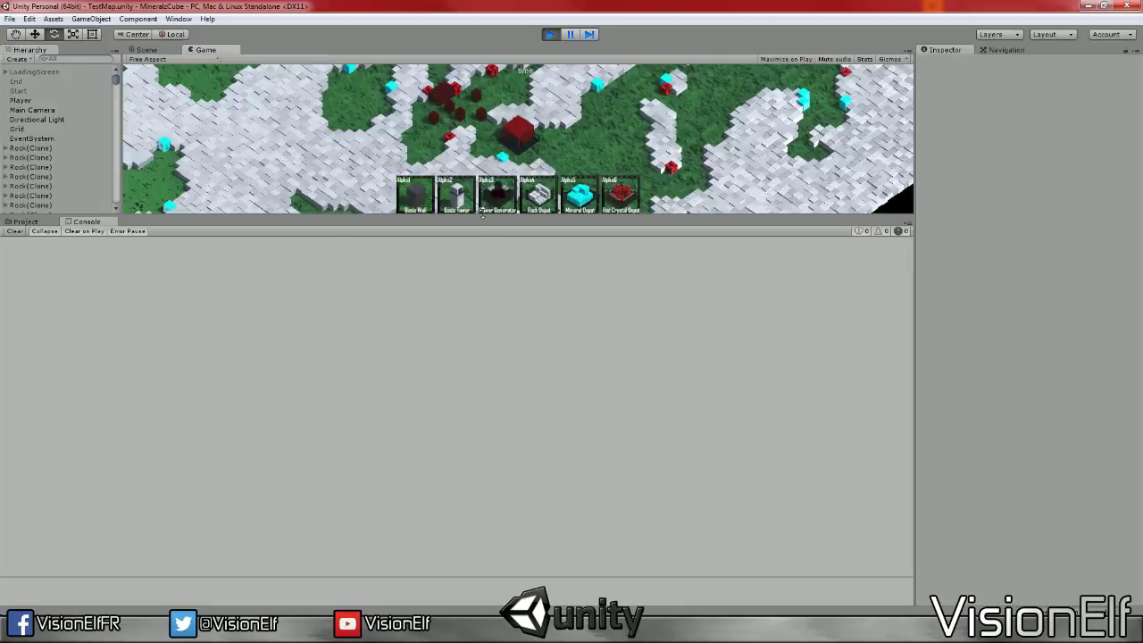
Enlarge the game view and pan the camera around the base
drag(482, 217, 482, 461)
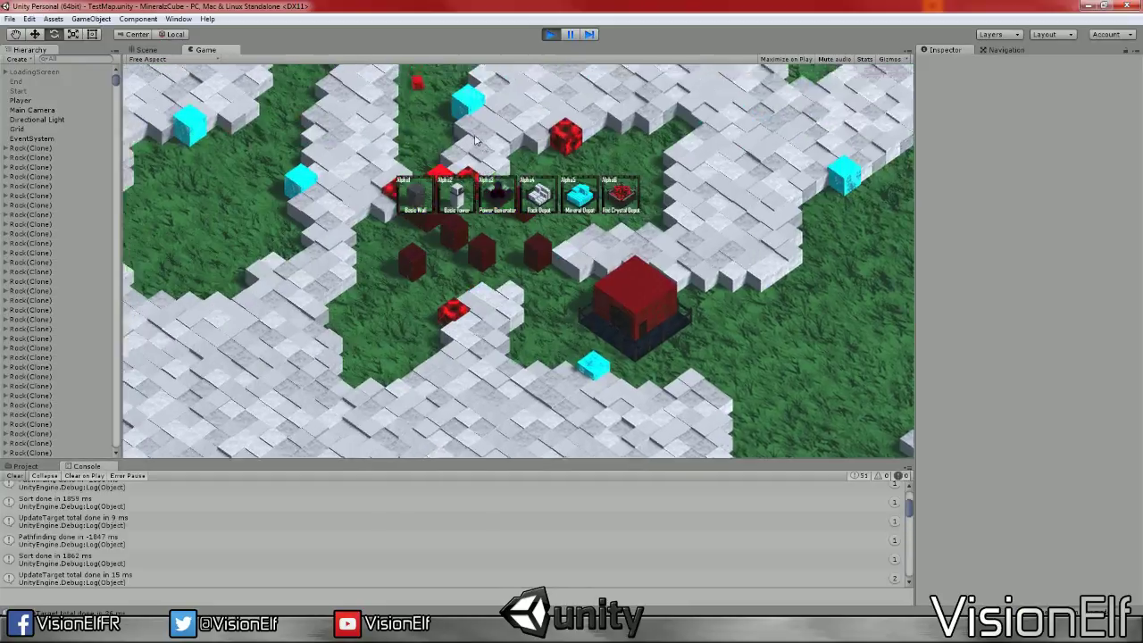
key(w)
key(a)
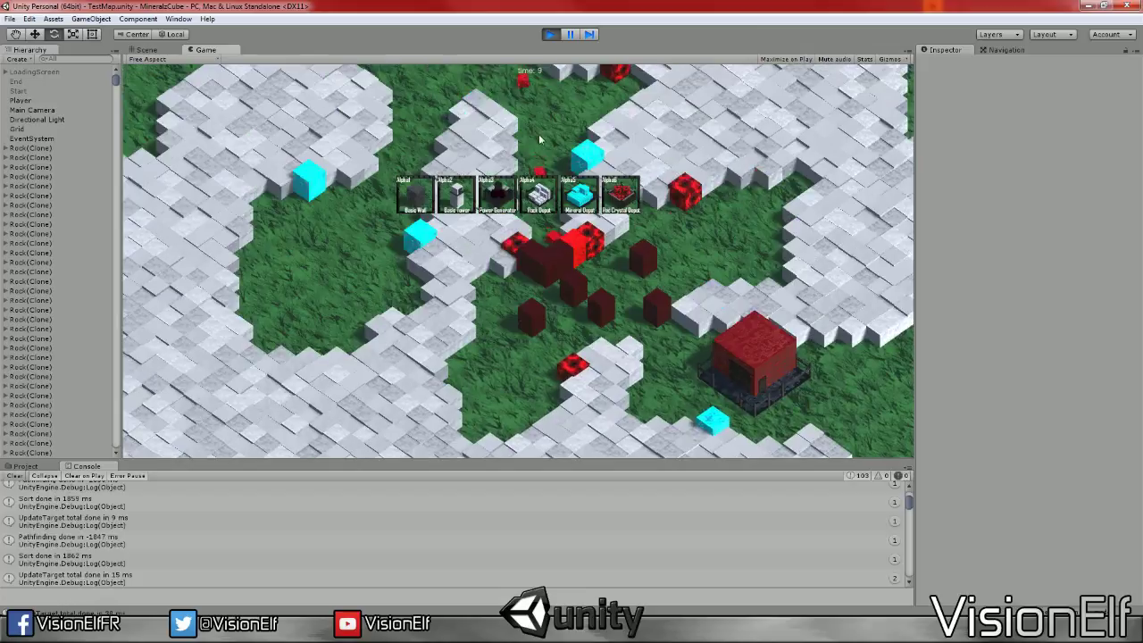
key(d)
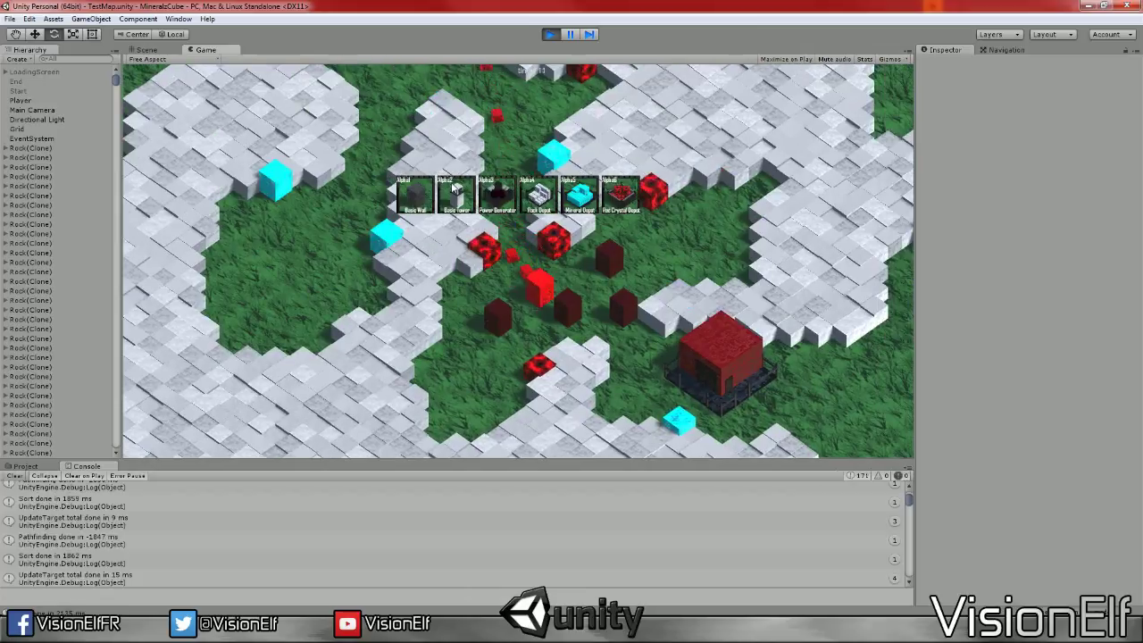
key(s)
key(d)
key(s)
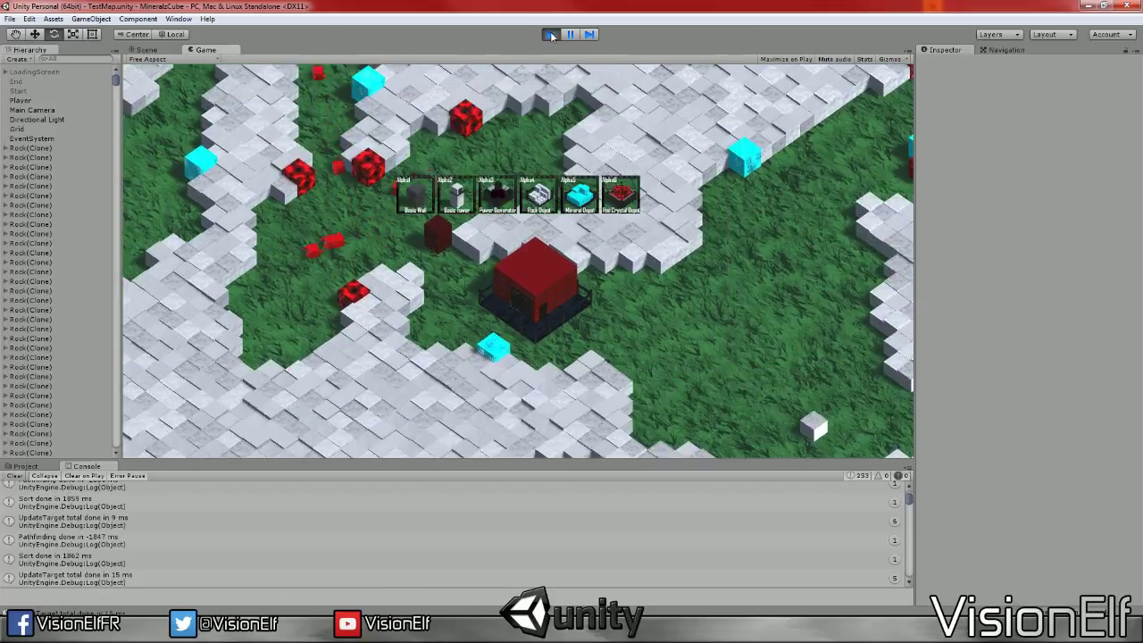
key(a)
key(d)
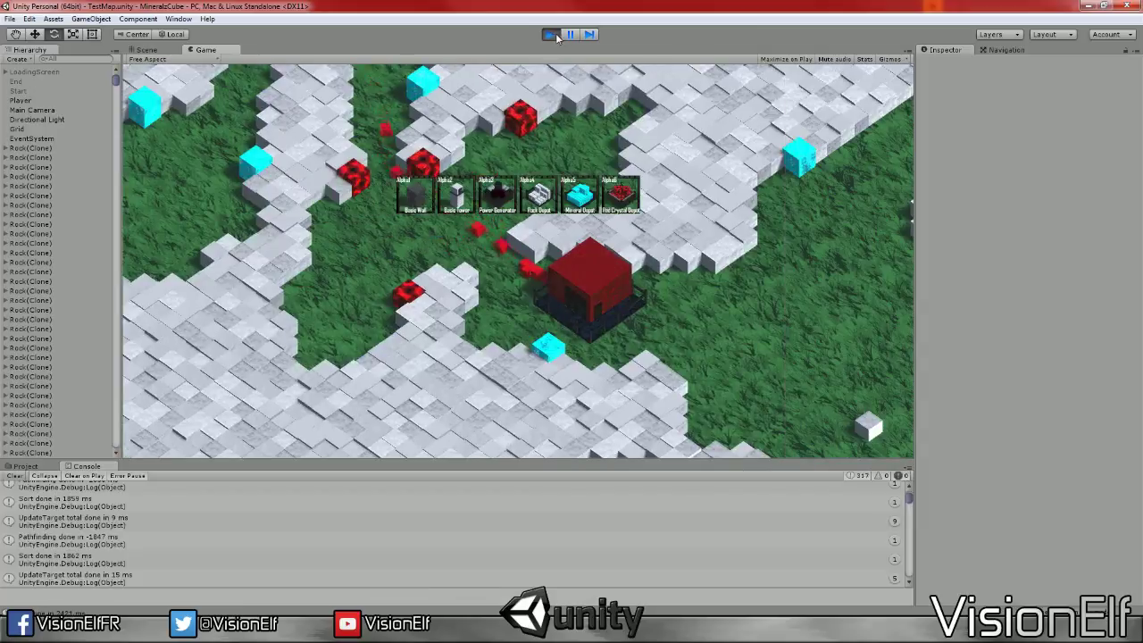
Stop the game and inspect the Console's Pathfinding done in -1848 ms entry
click(553, 34)
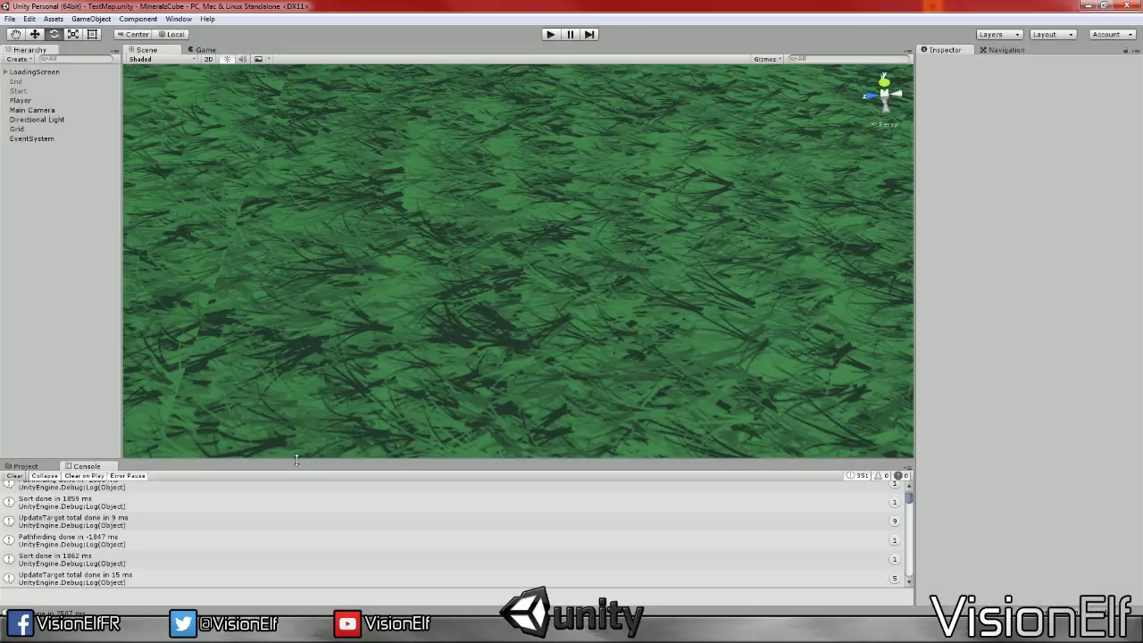
drag(297, 461, 350, 176)
scroll(166, 209, up, 3)
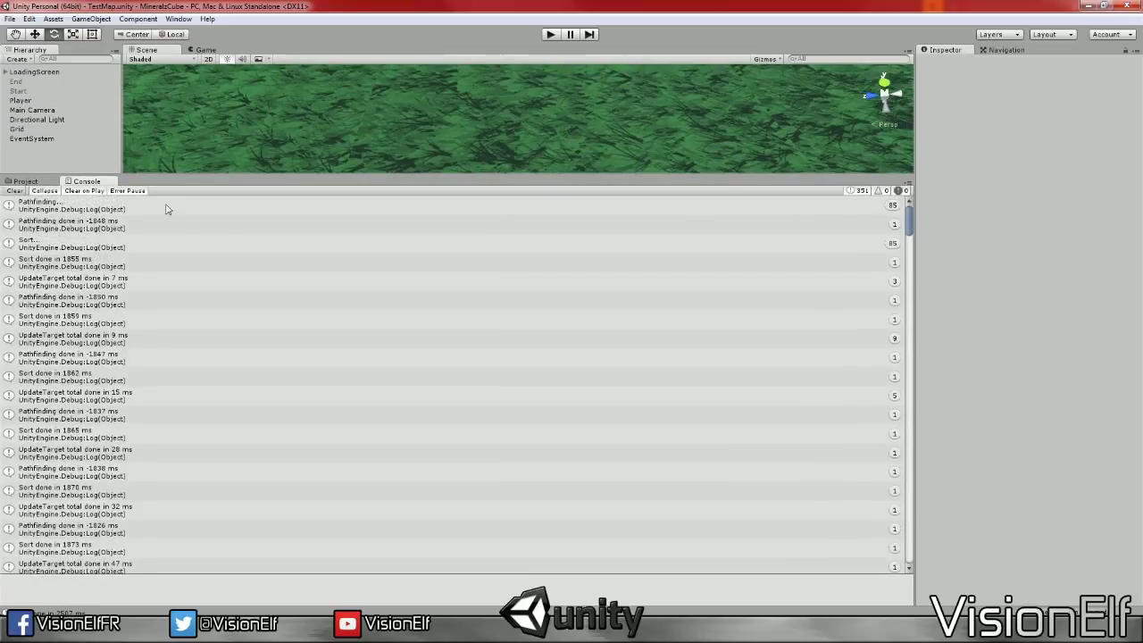
click(165, 209)
click(167, 224)
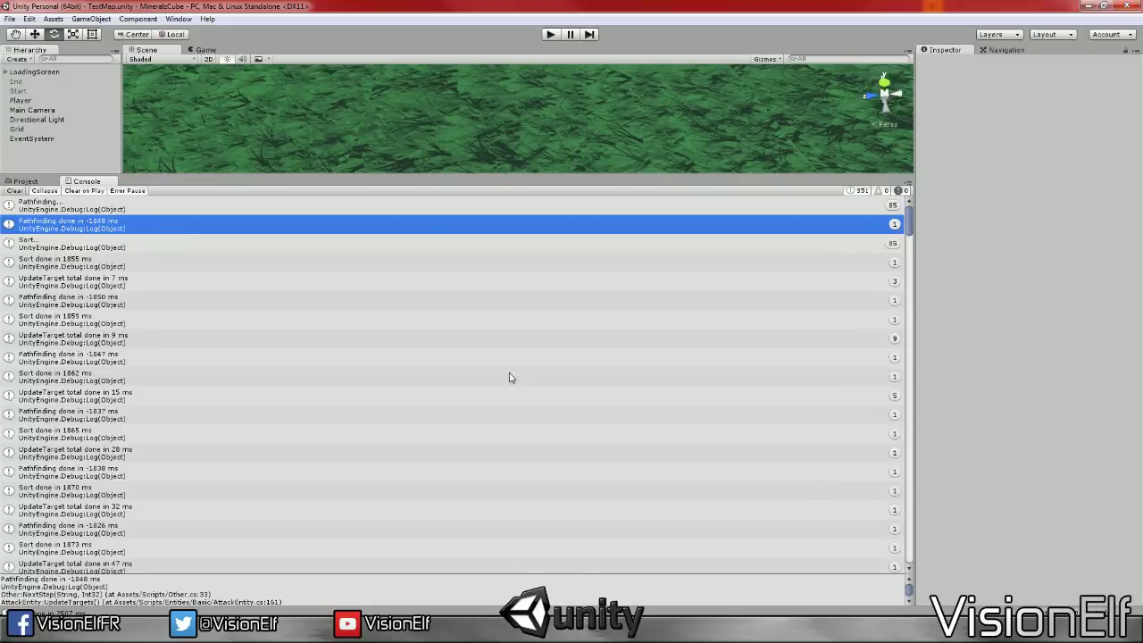
drag(422, 177, 438, 417)
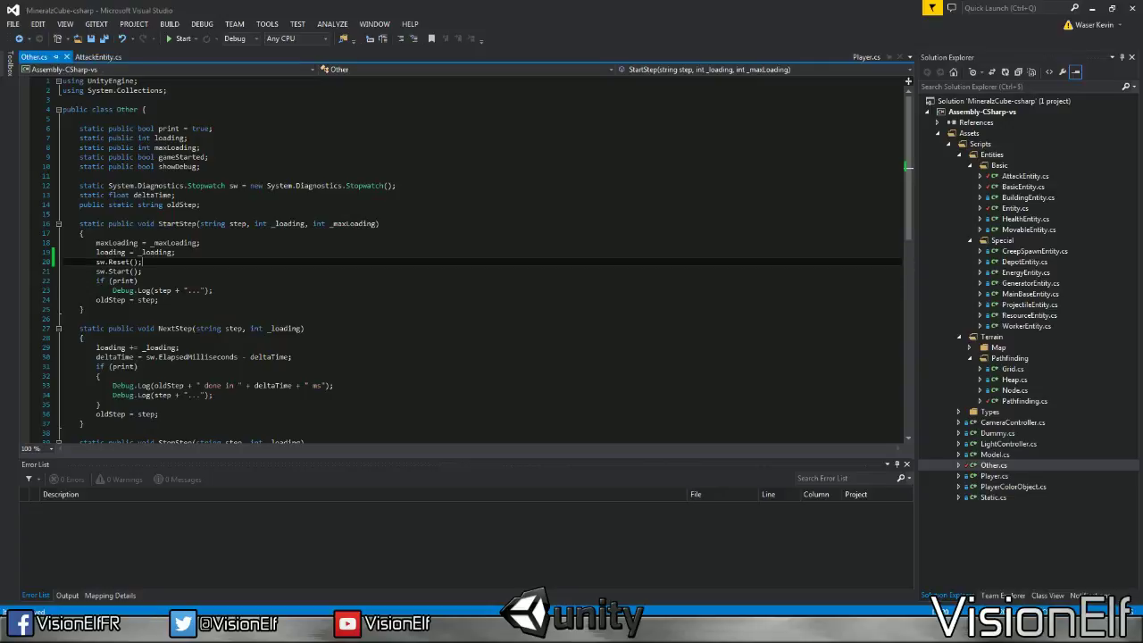
Declare a System.Diagnostics.Stopwatch sw in UpdateTargets and call sw.Start()
click(98, 56)
scroll(357, 250, up, 4)
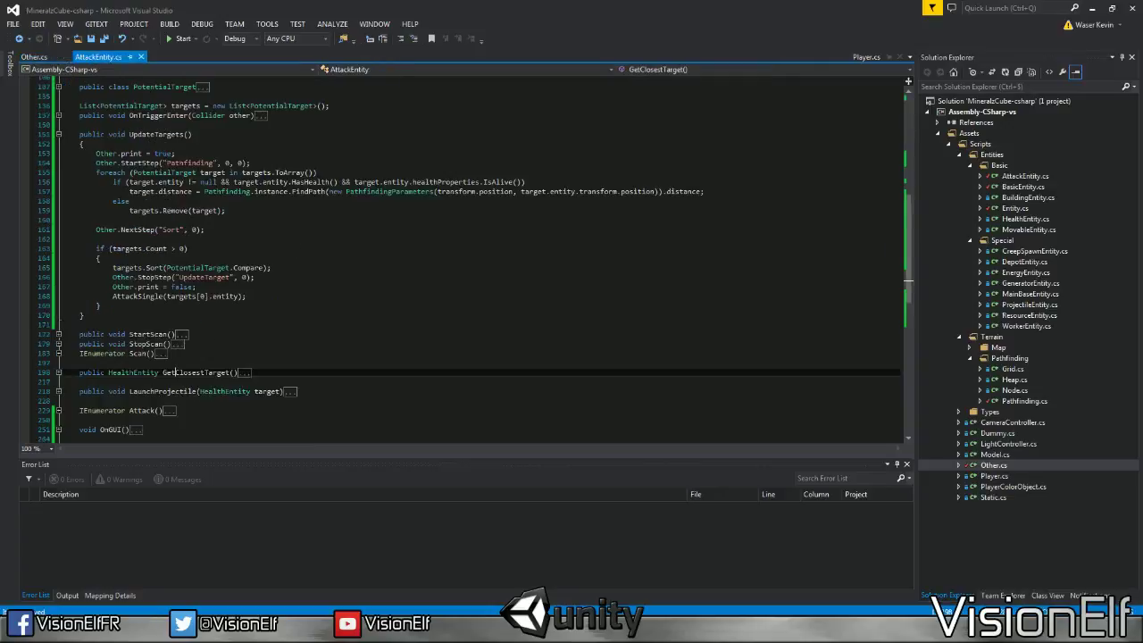
scroll(357, 250, up, 4)
drag(249, 248, 96, 238)
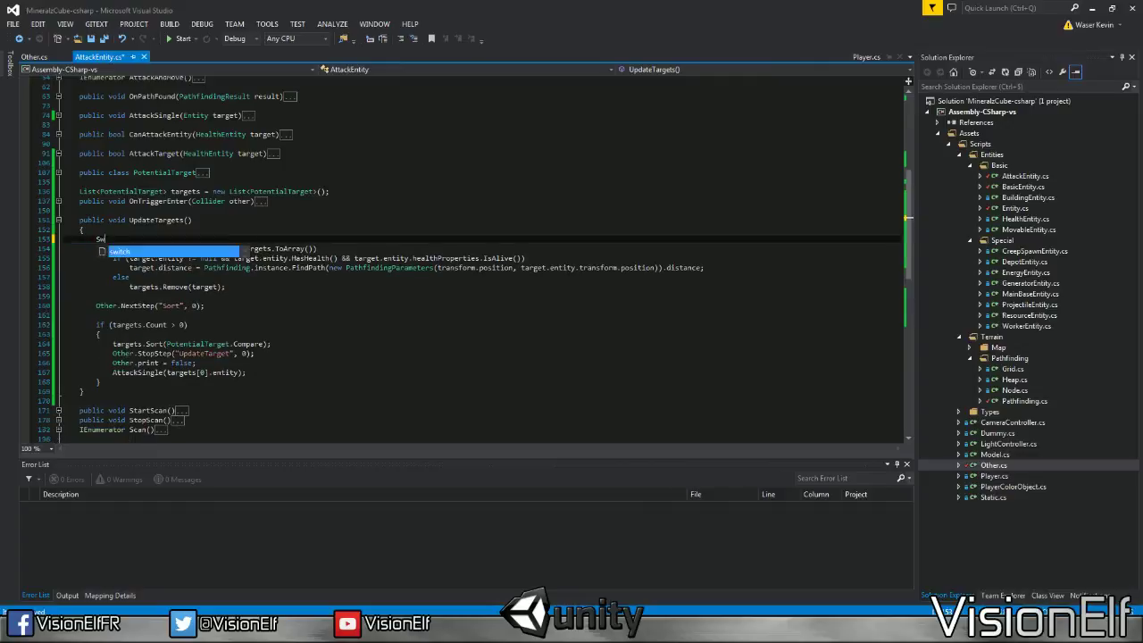
text(System.)
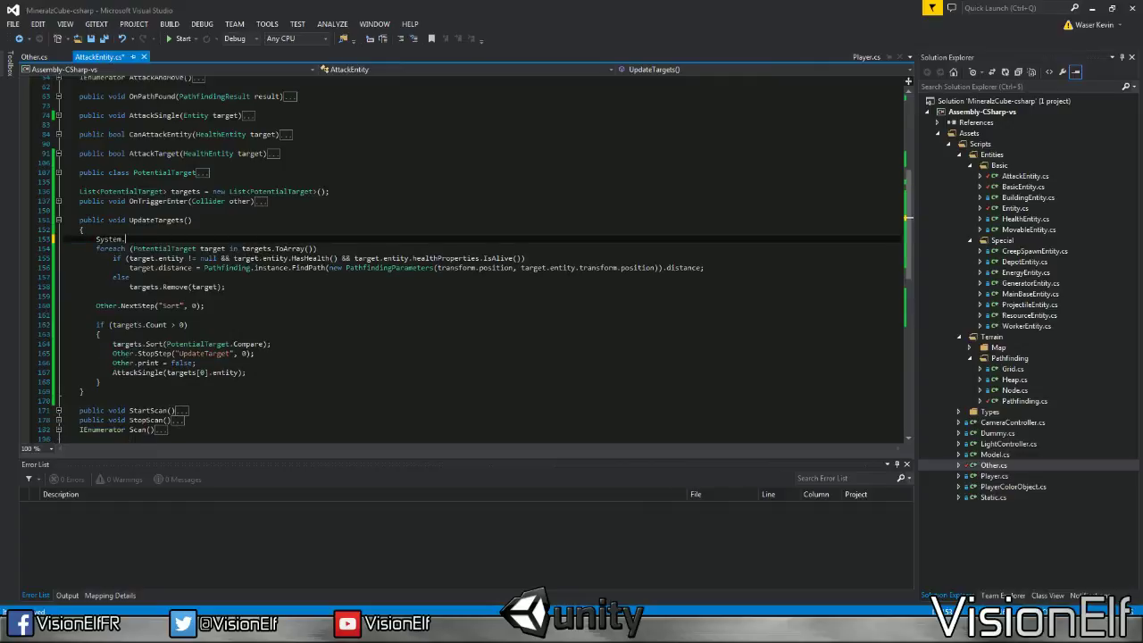
text(Diagnostics.Stopwatch sw = new )
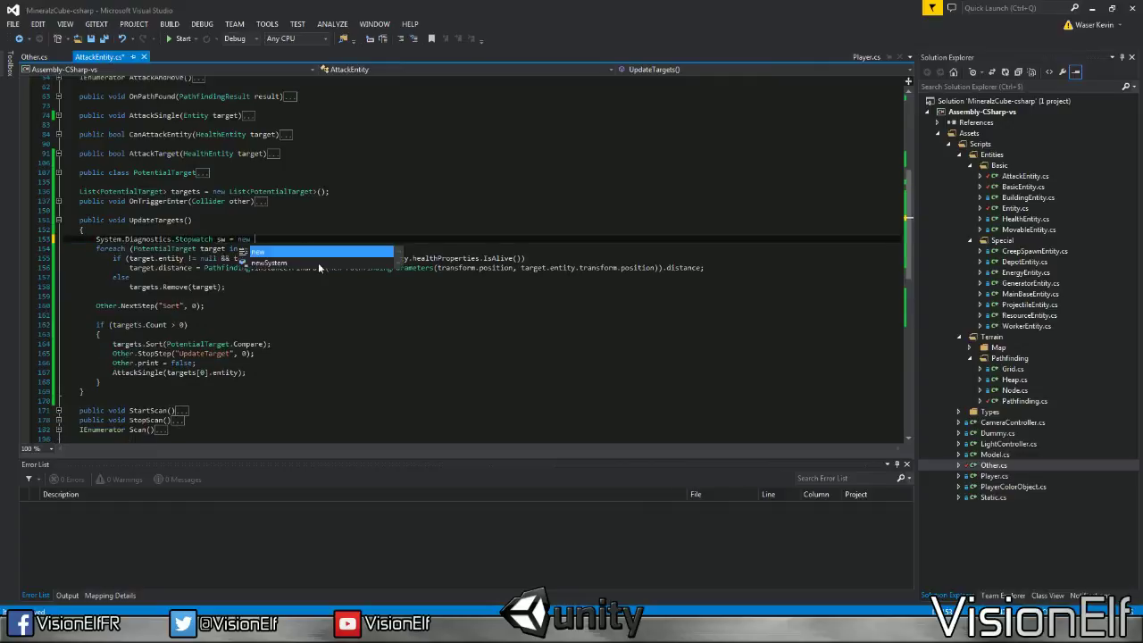
text(LayerMask()
key(BackSpace)
key(BackSpace)
key(BackSpace)
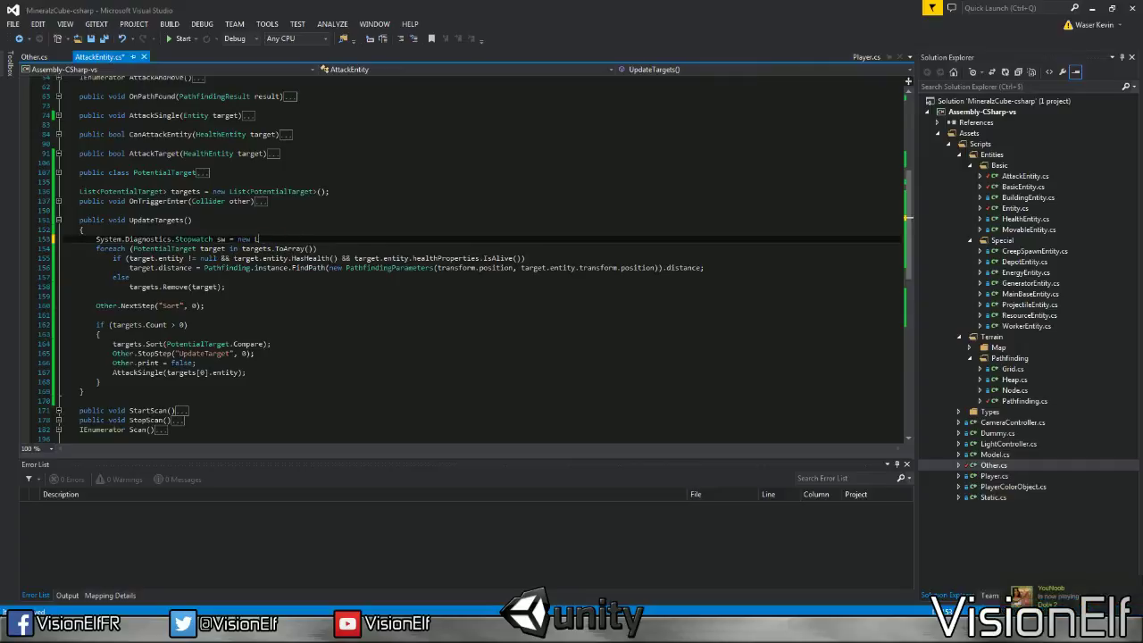
text(System.Diagnostics.)
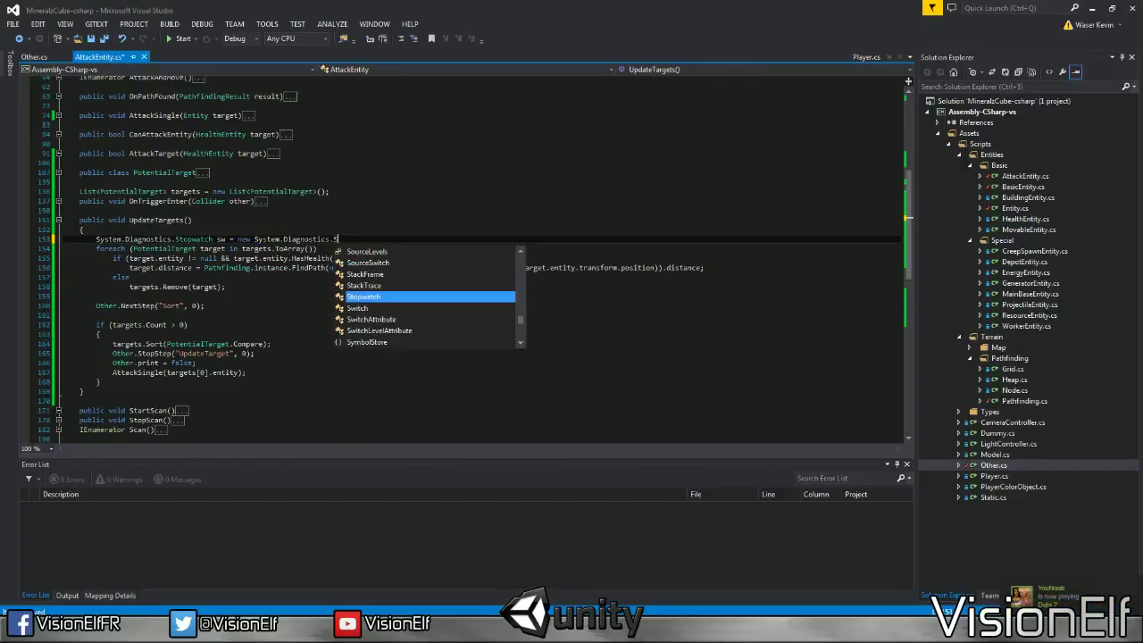
text(Stopwatch();)
key(Return)
text(sw.)
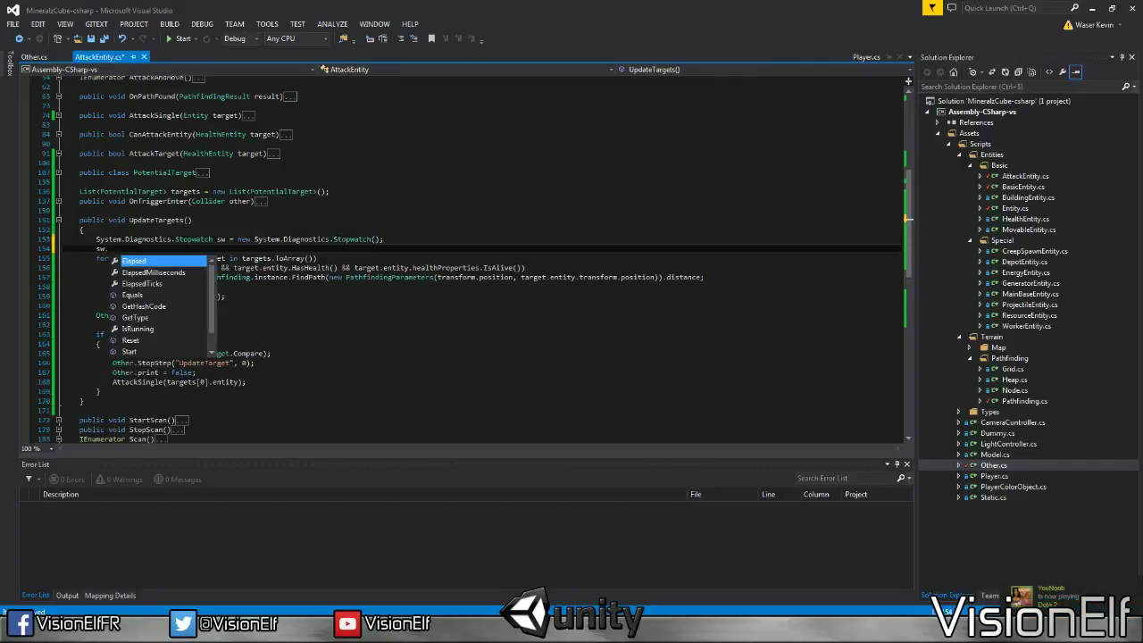
text(Start();)
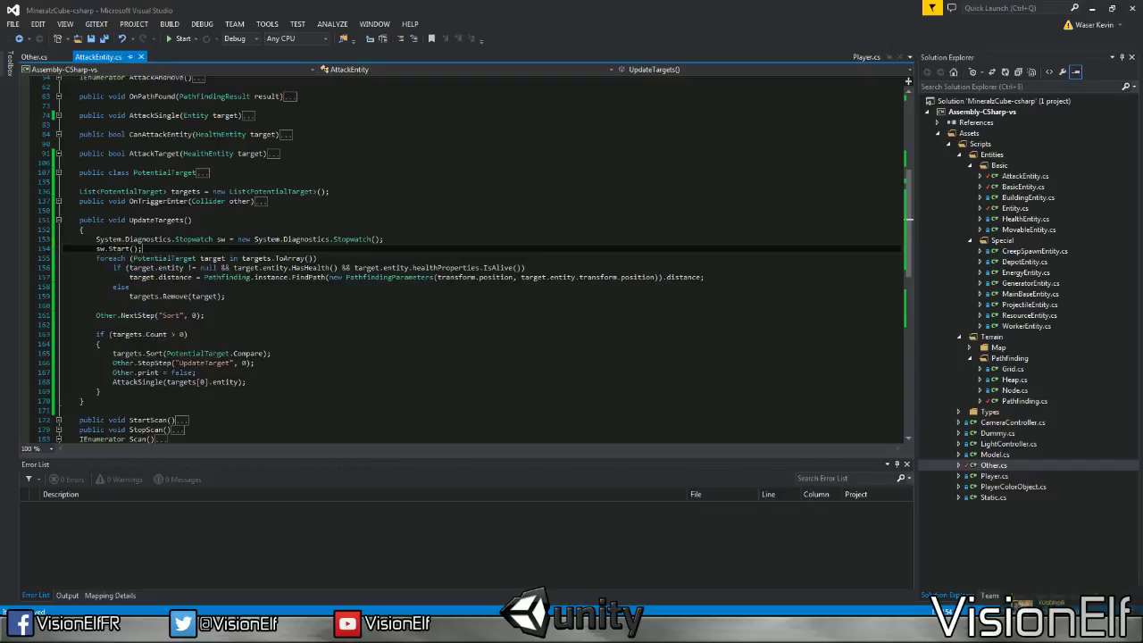
key(Down)
key(Down)
key(Down)
Replace the NextStep line with print("Pathfinding done in " + sw.ElapsedMilliseconds)
key(Home)
key(shift+End)
text(print()
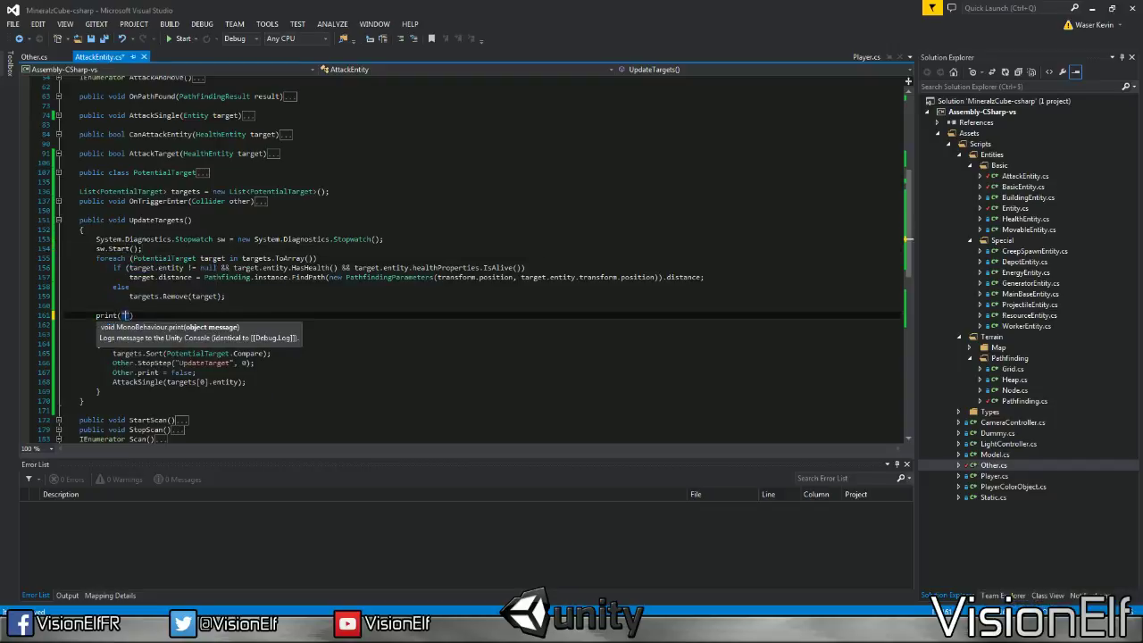
text("Pathfinding done in)
text( " + sw.el)
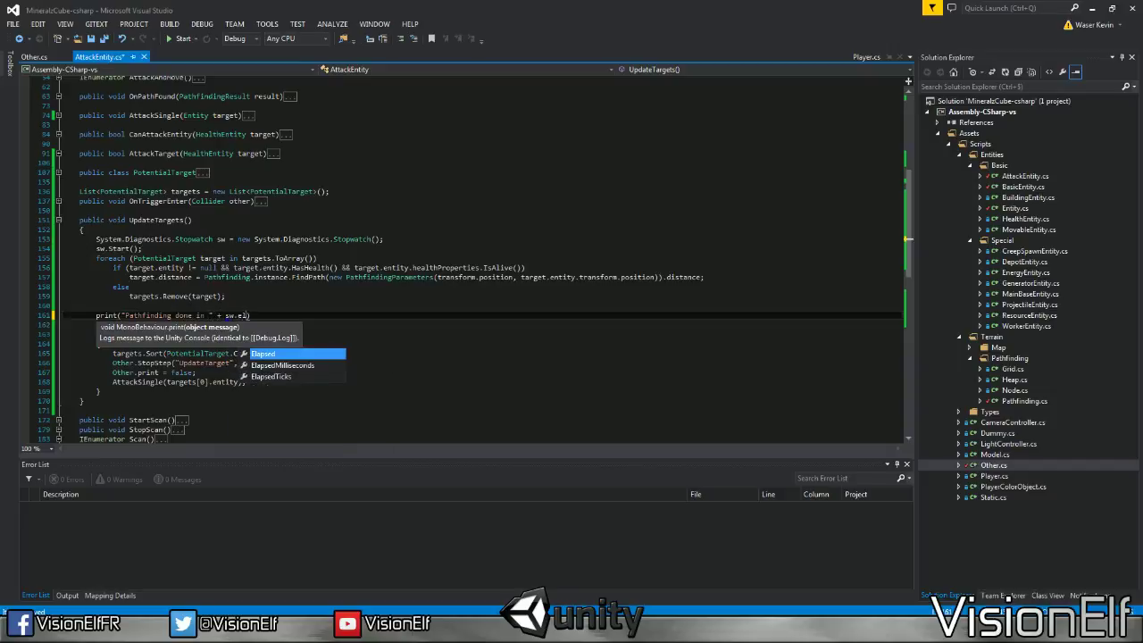
key(Down)
key(Tab)
text(;)
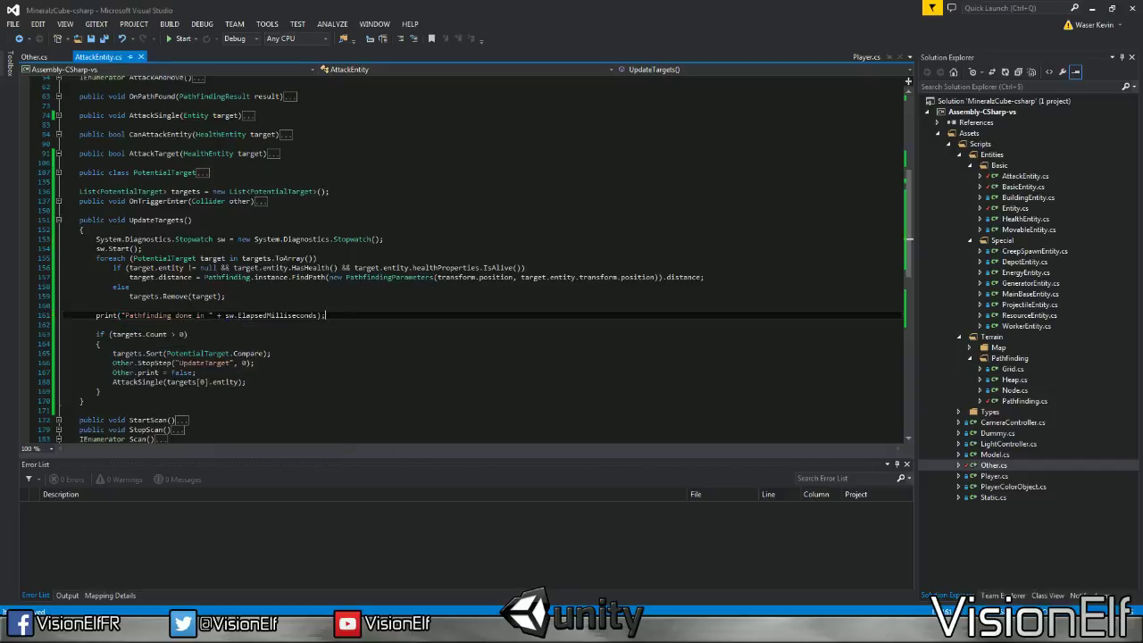
key(shift+Home)
key(shift+Home)
click(314, 317)
key(shift+Home)
key(shift+Home)
scroll(98, 276, down, 1)
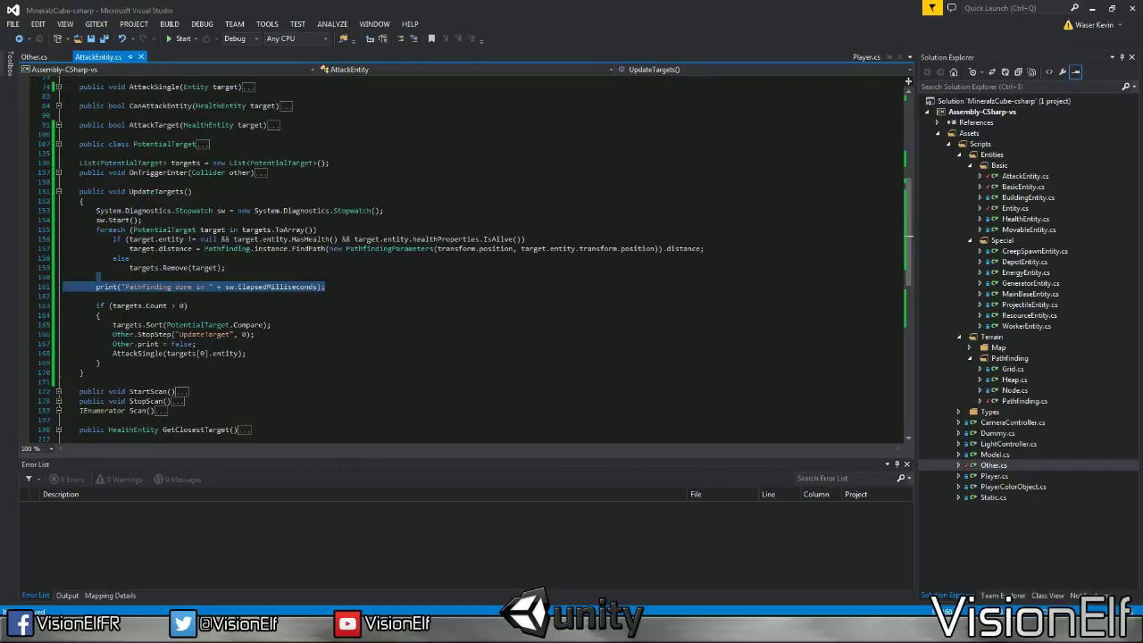
Append targets.Count in parentheses to the pathfinding print and save the script
click(318, 290)
text(()
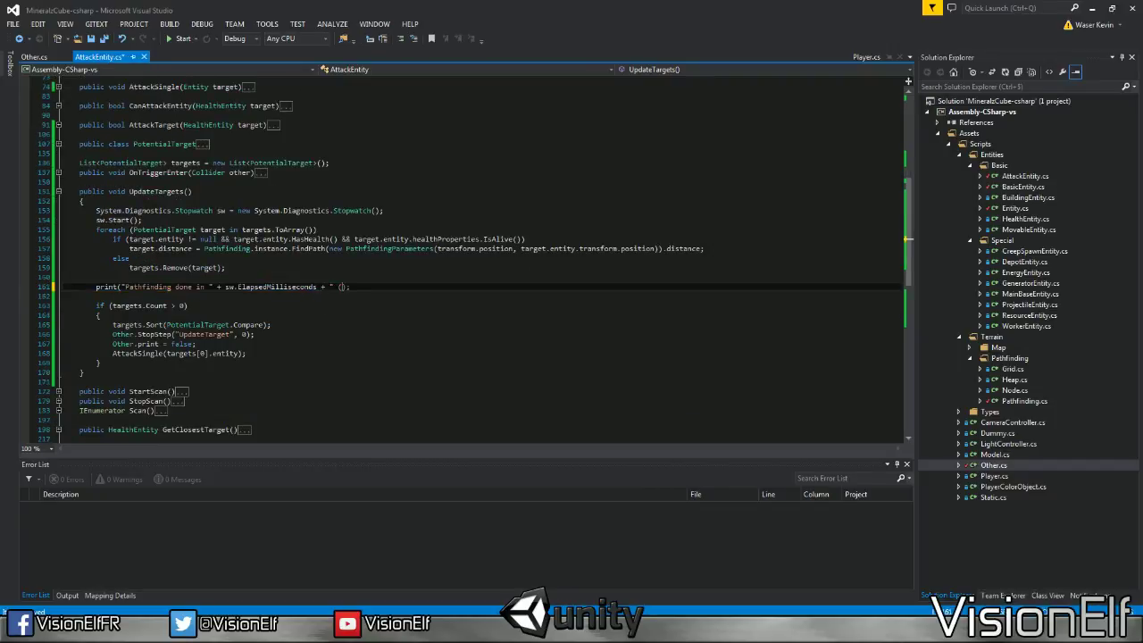
text(" + targets.)
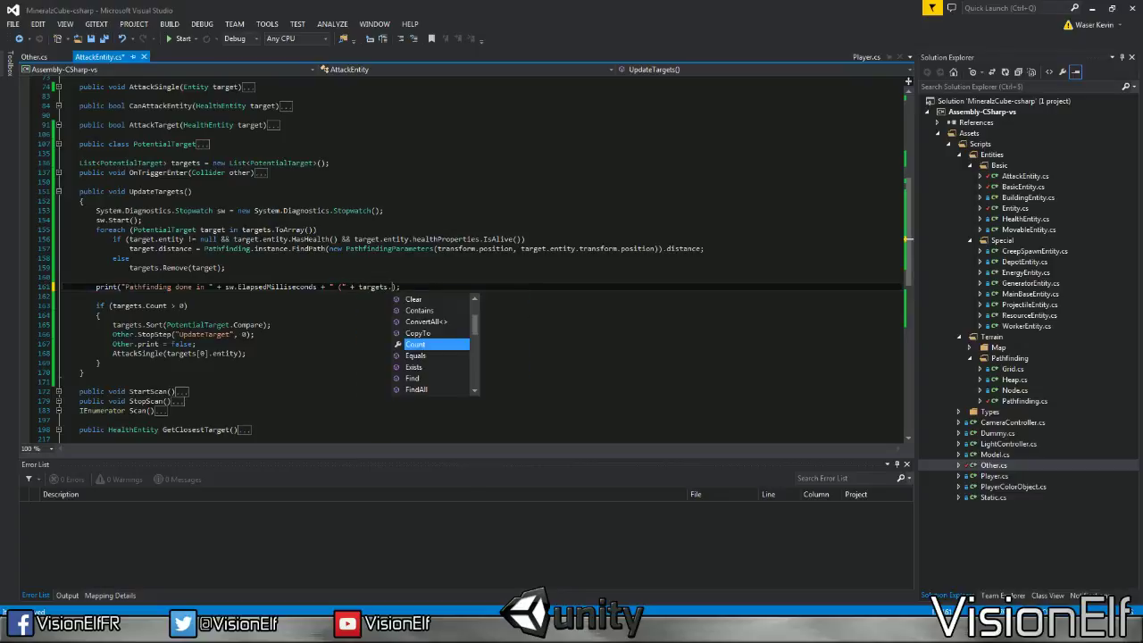
key(Tab)
text(+ ")
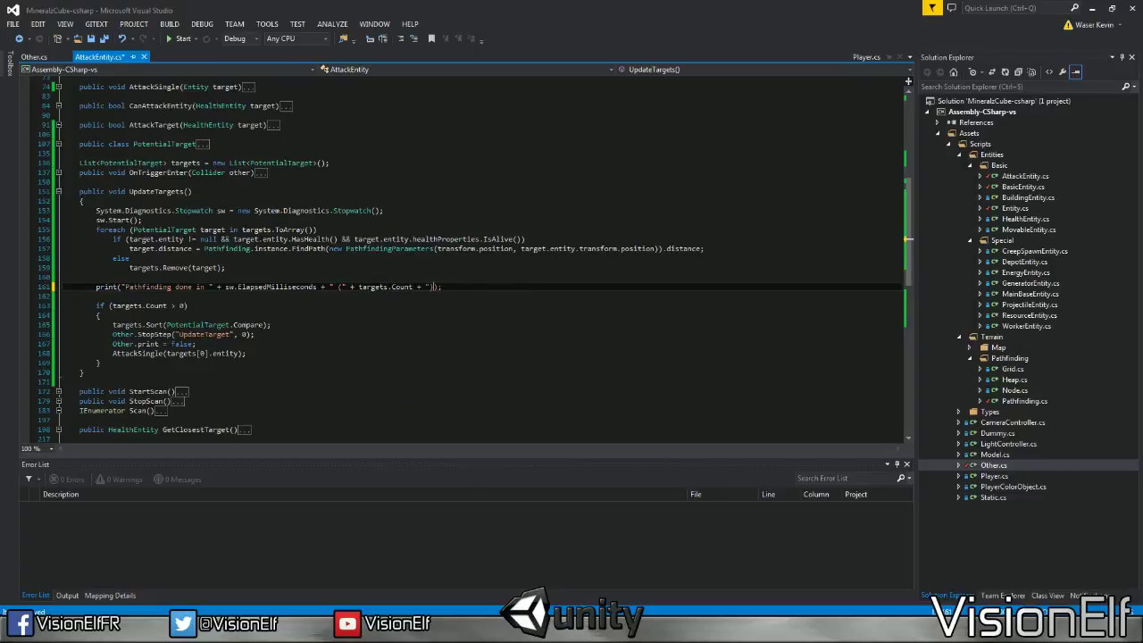
text()")
key(ctrl+s)
Replace the StopStep and Other.print lines with sw.Stop() and a copy of the pathfinding print
key(Up)
key(Up)
key(Up)
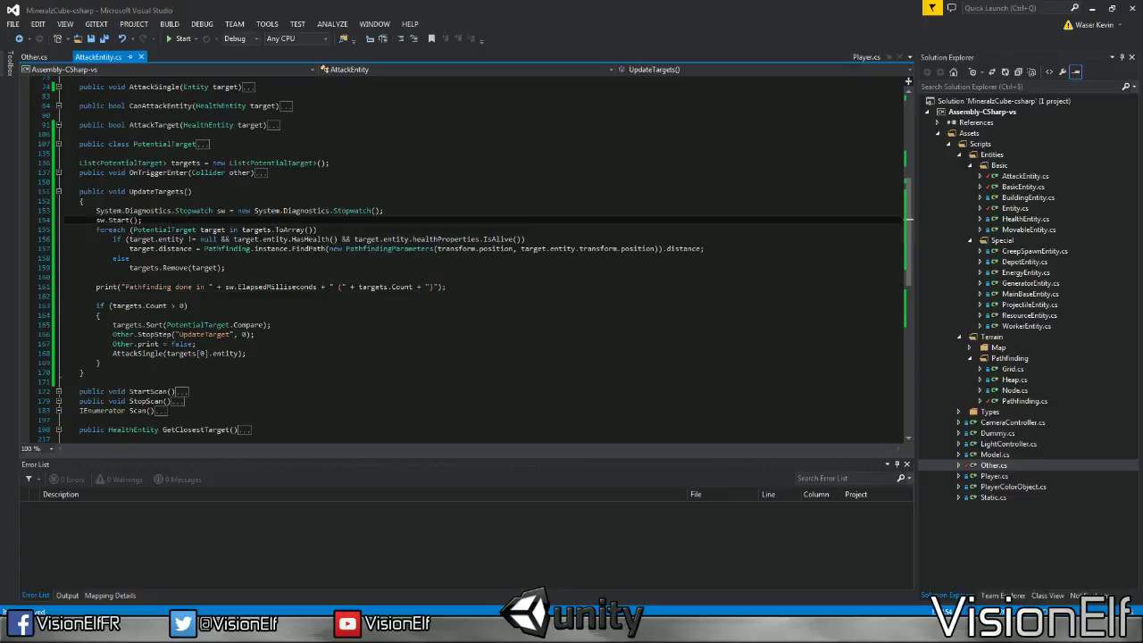
scroll(473, 259, down, 1)
key(Down)
key(Down)
key(Down)
key(End)
key(shift+Up)
key(ctrl+c)
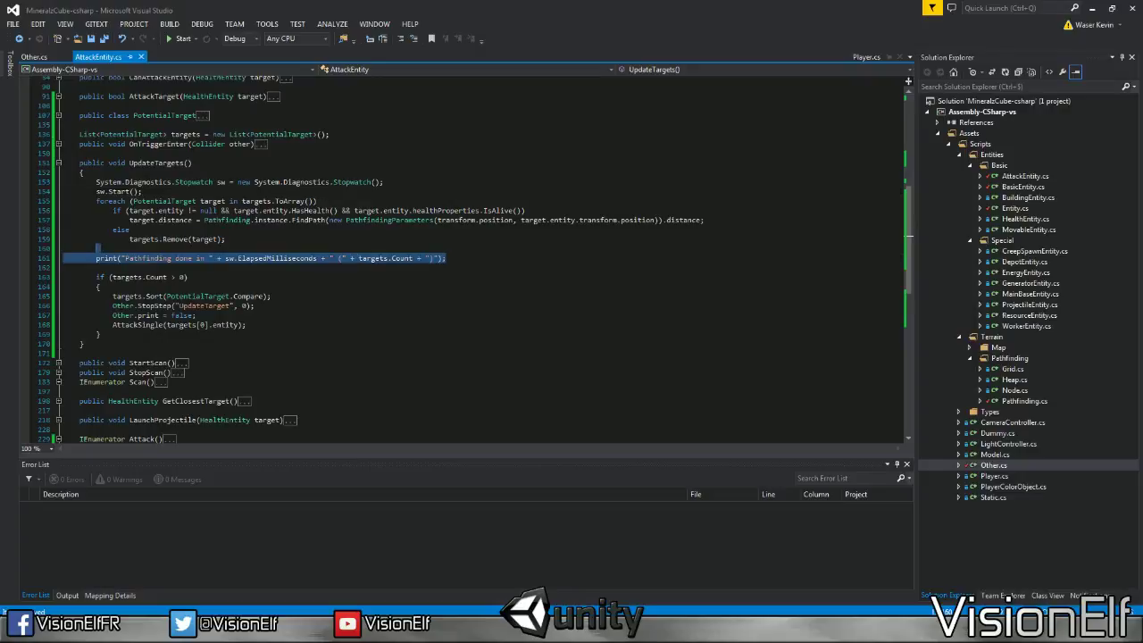
key(Down)
key(Down)
key(Down)
key(End)
key(shift+Down)
key(shift+Down)
key(BackSpace)
key(Return)
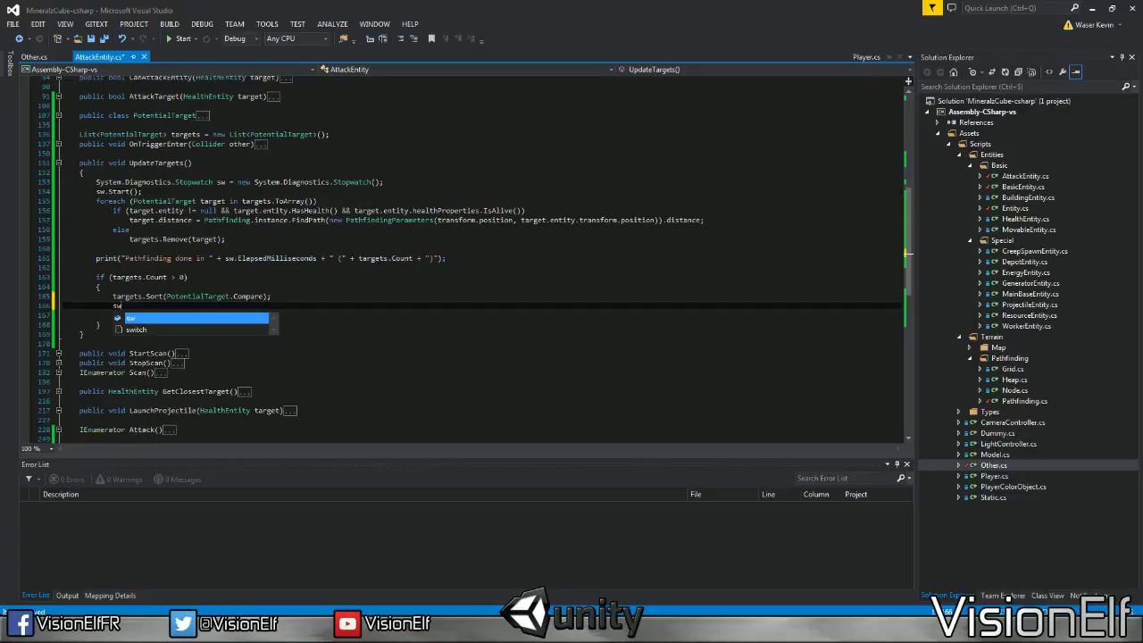
text(sw.stop();)
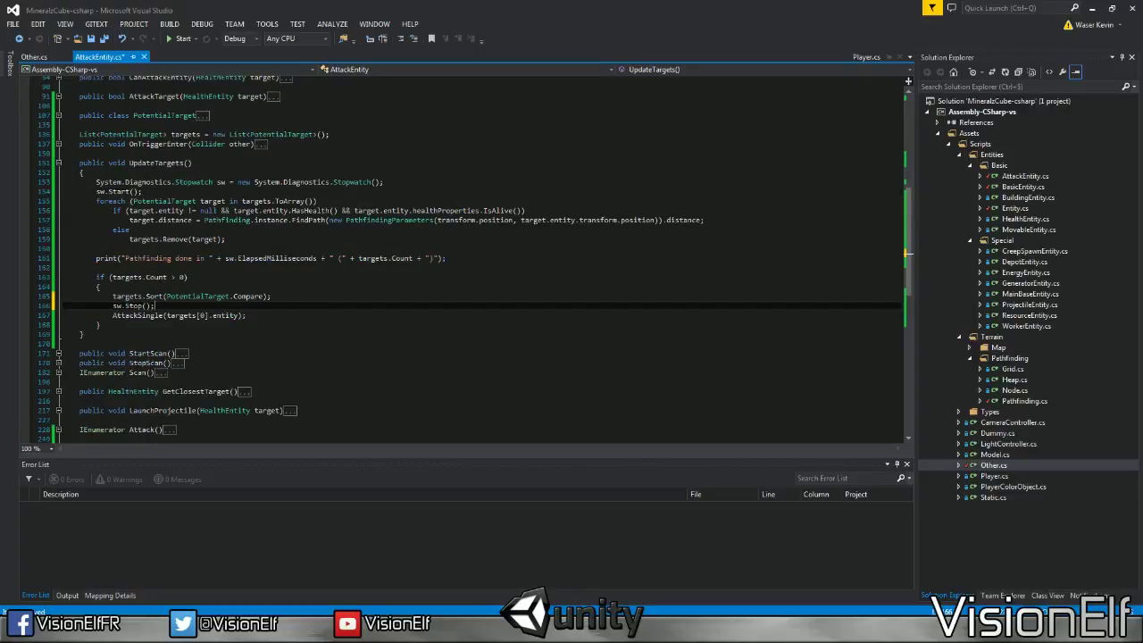
key(Return)
key(Return)
key(ctrl+v)
key(BackSpace)
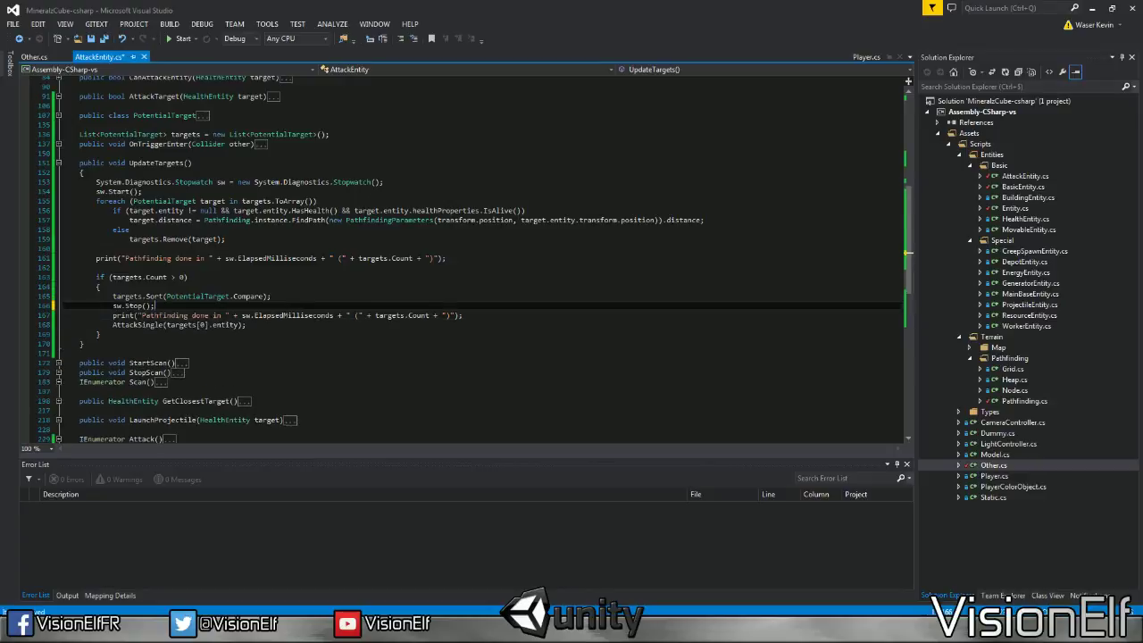
Relabel the copied print from 'Pathfinding' to 'Sort'
double_click(153, 315)
text(Sorti)
key(BackSpace)
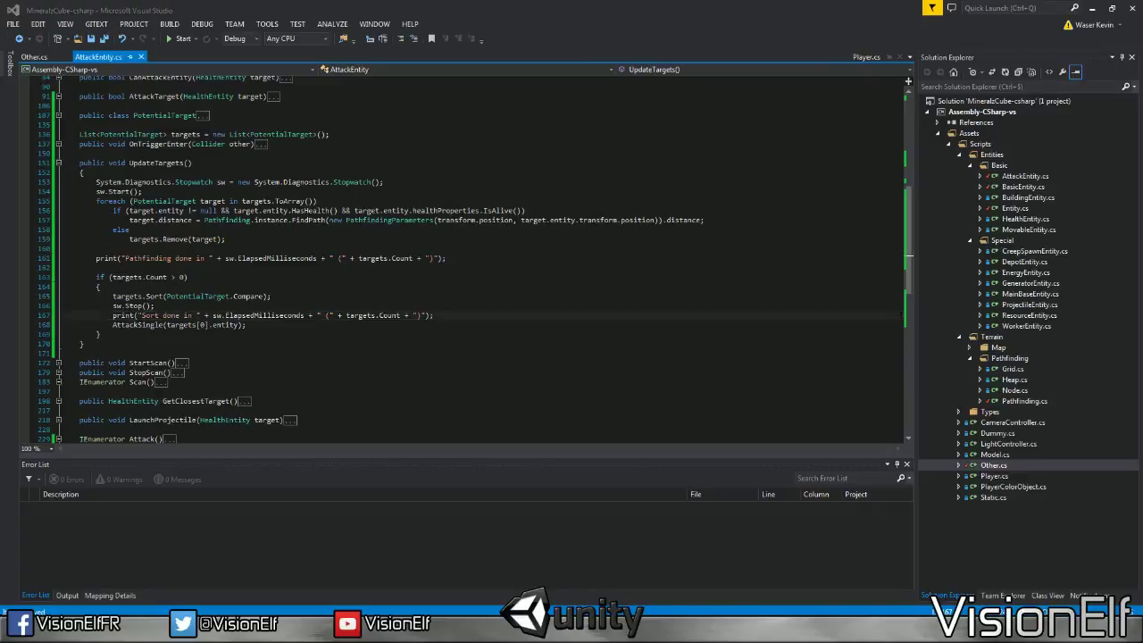
key(alt+Tab)
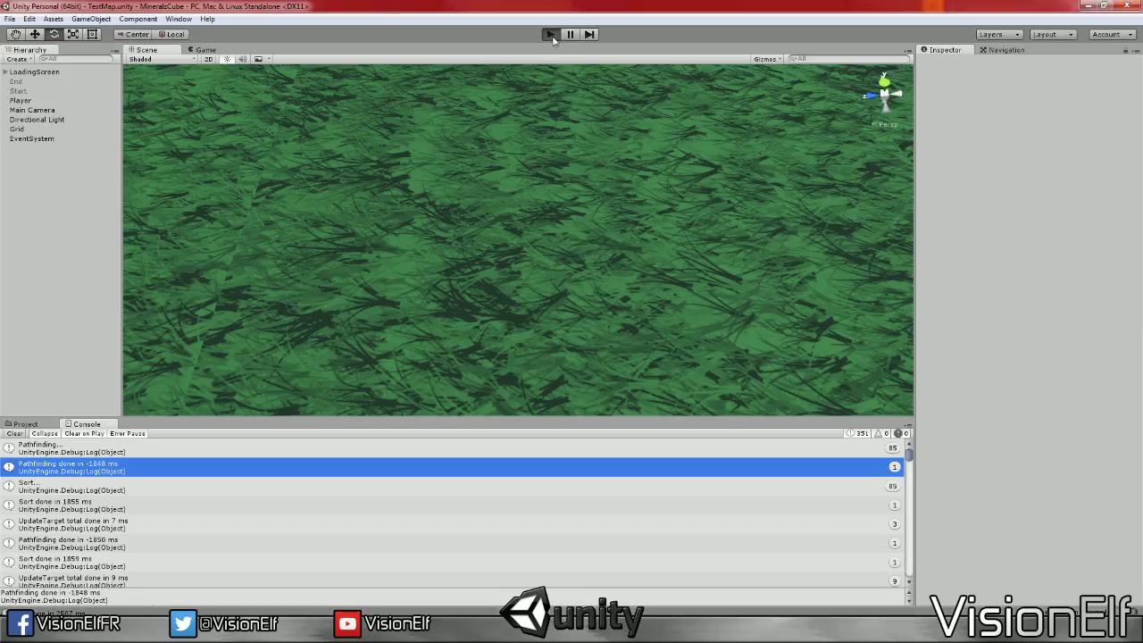
Play the game, place nine Basic Walls on the grass, then stop play mode
click(550, 35)
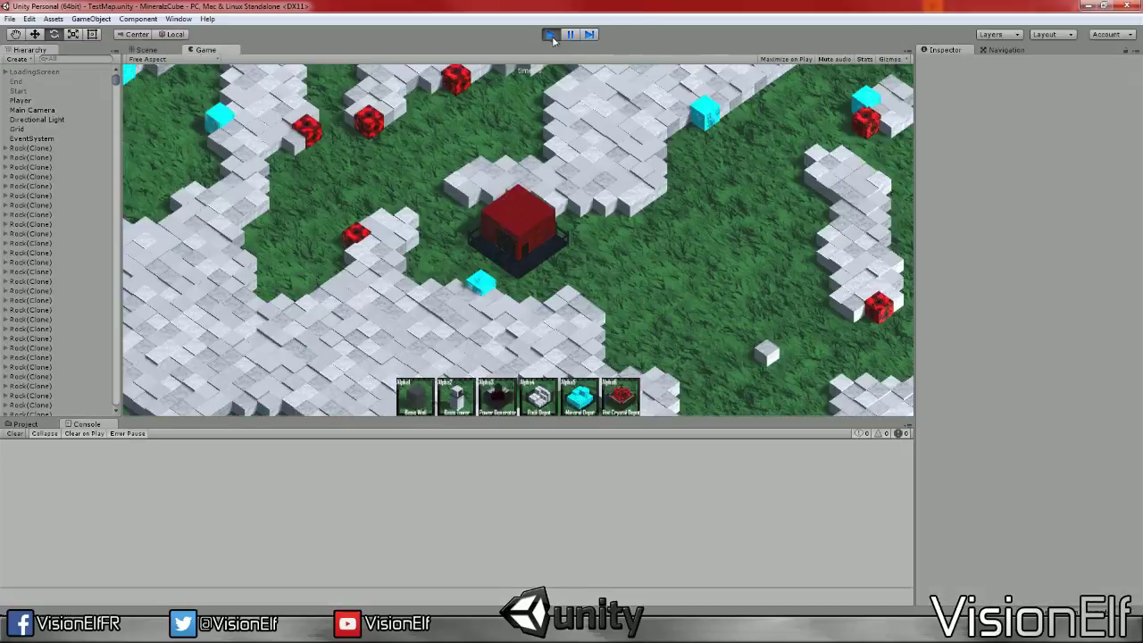
key(1)
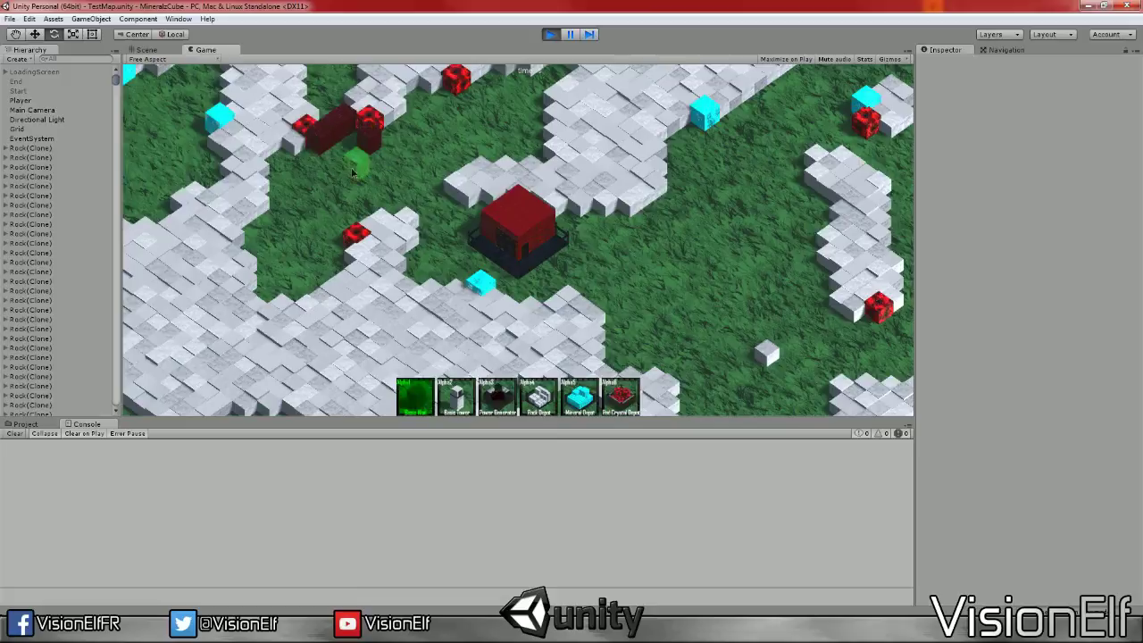
click(319, 208)
click(381, 183)
click(432, 132)
click(481, 130)
click(431, 161)
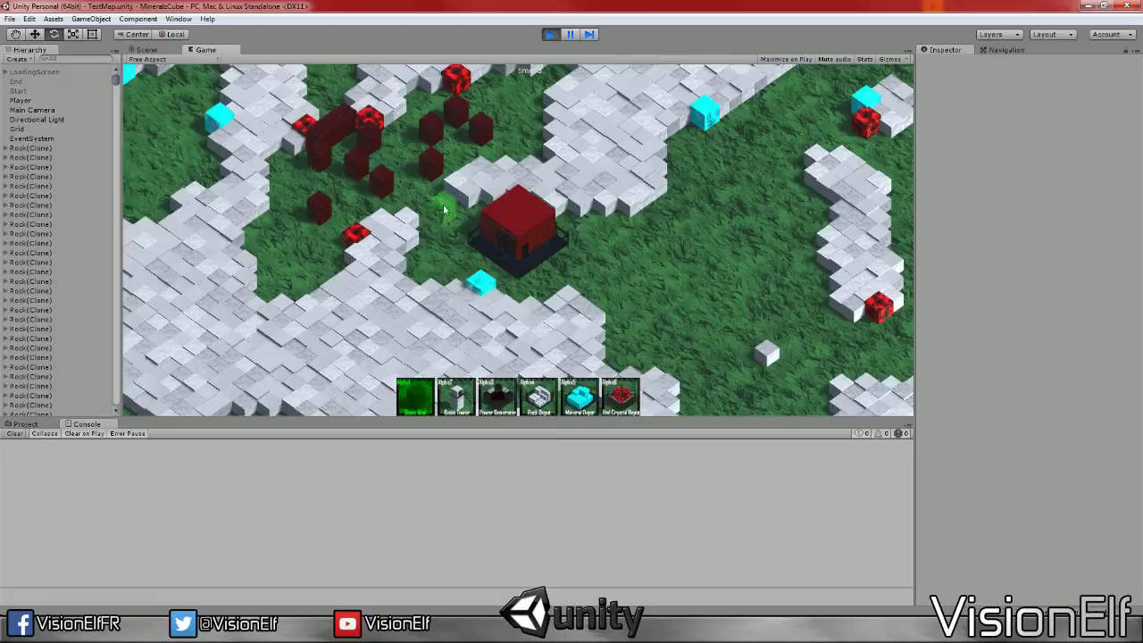
click(444, 207)
click(343, 190)
click(297, 173)
click(294, 243)
right_click(294, 243)
key(w)
key(a)
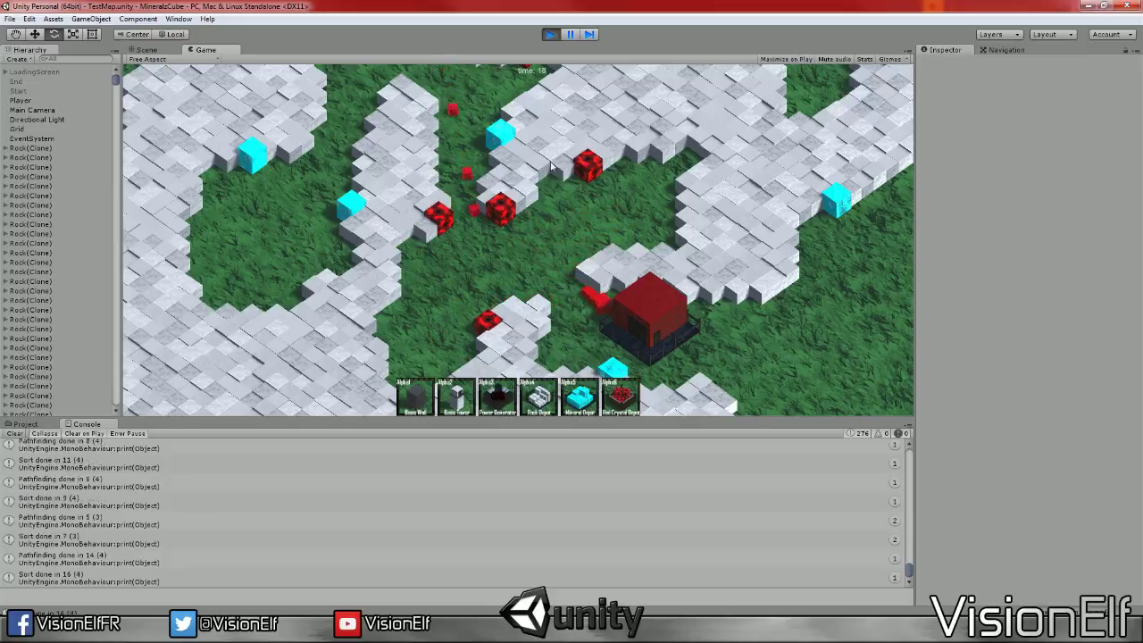
key(ctrl+p)
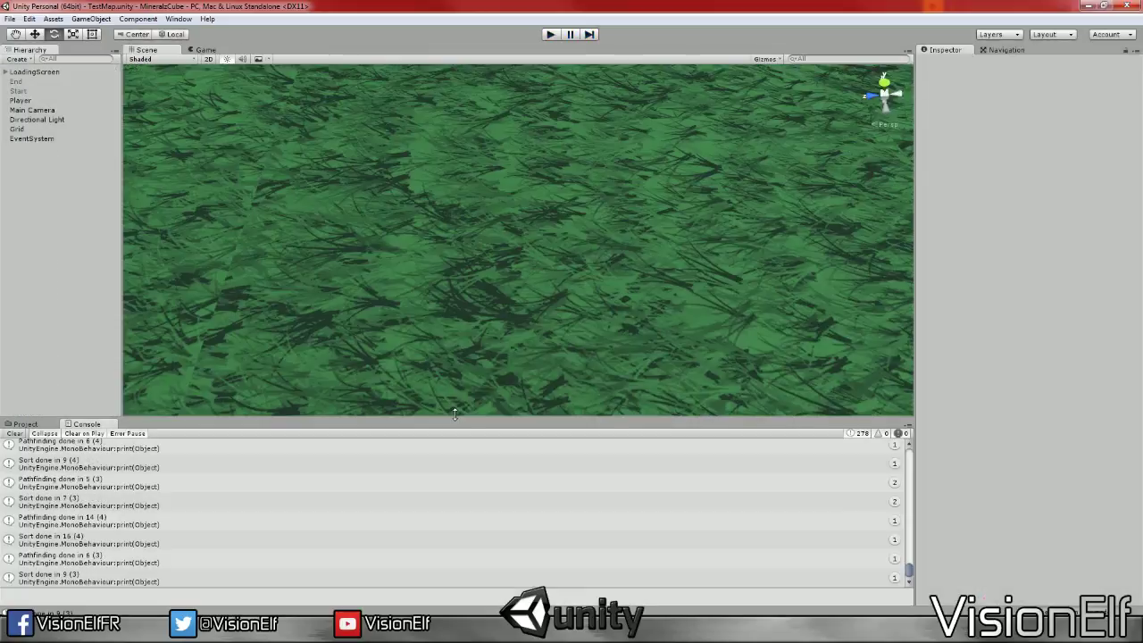
Enlarge the console and inspect the first Pathfinding and Sort timing entries
drag(458, 418, 457, 216)
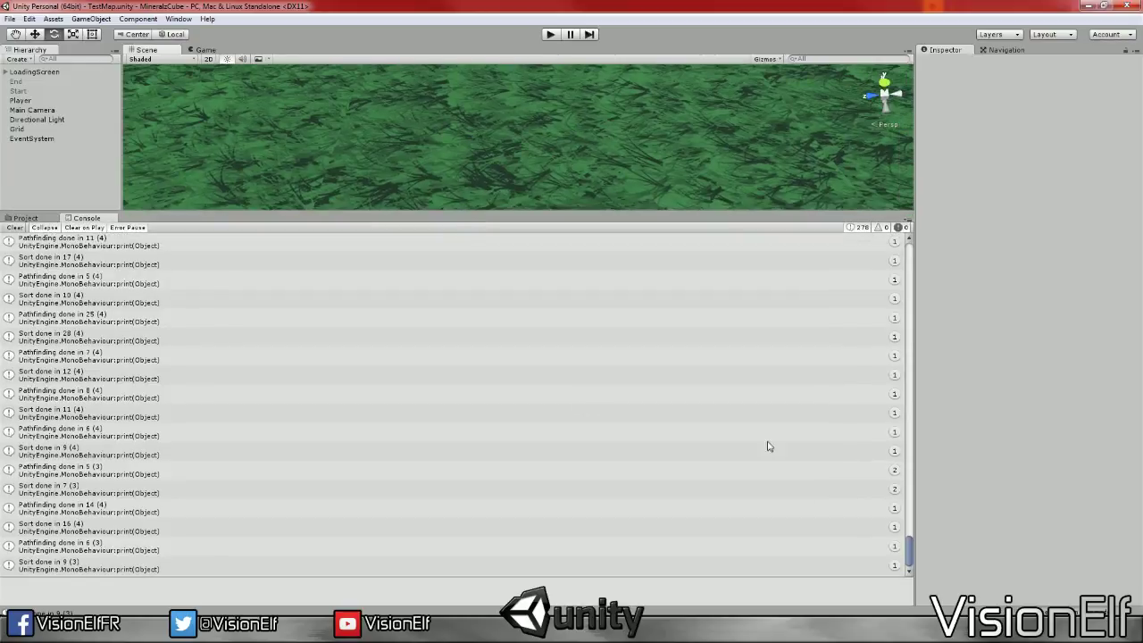
drag(909, 549, 911, 254)
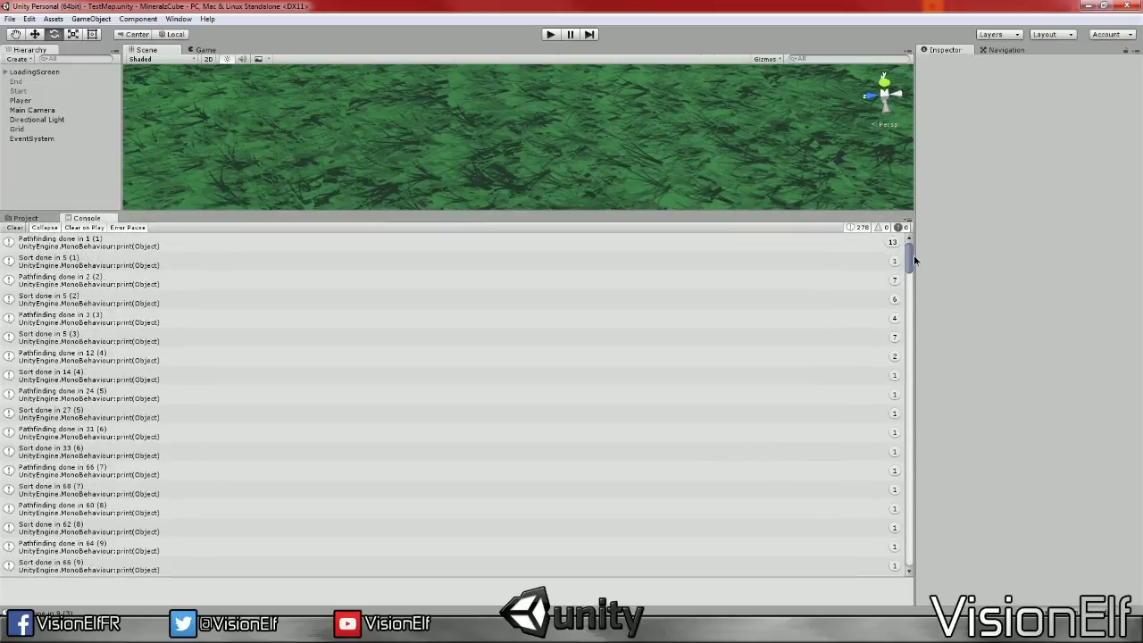
click(264, 247)
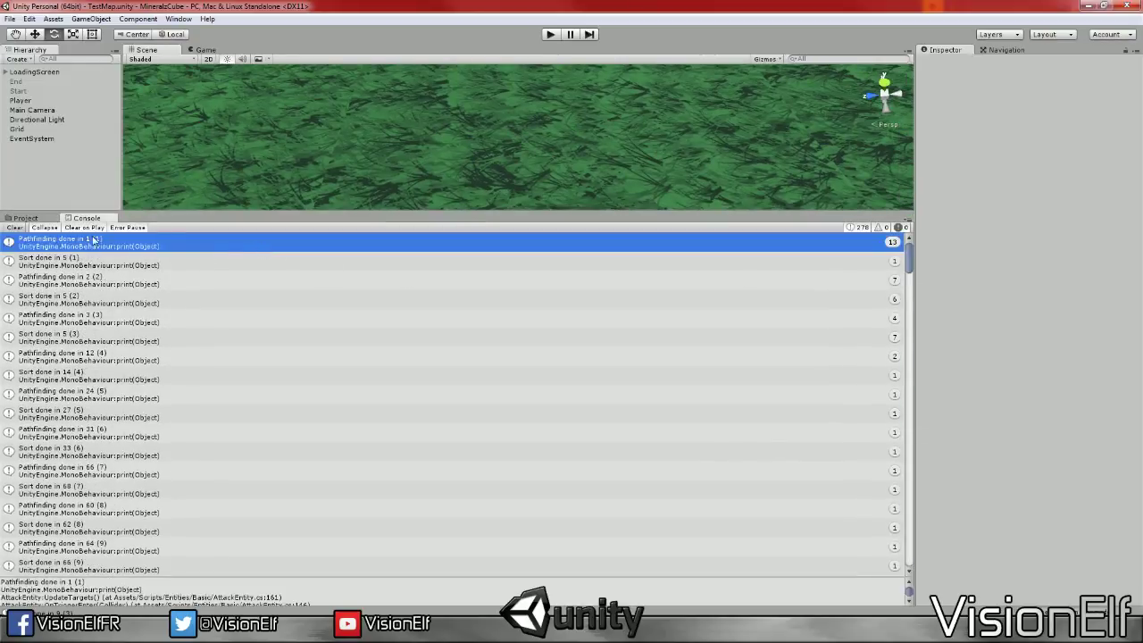
click(90, 265)
click(92, 246)
click(97, 266)
click(107, 284)
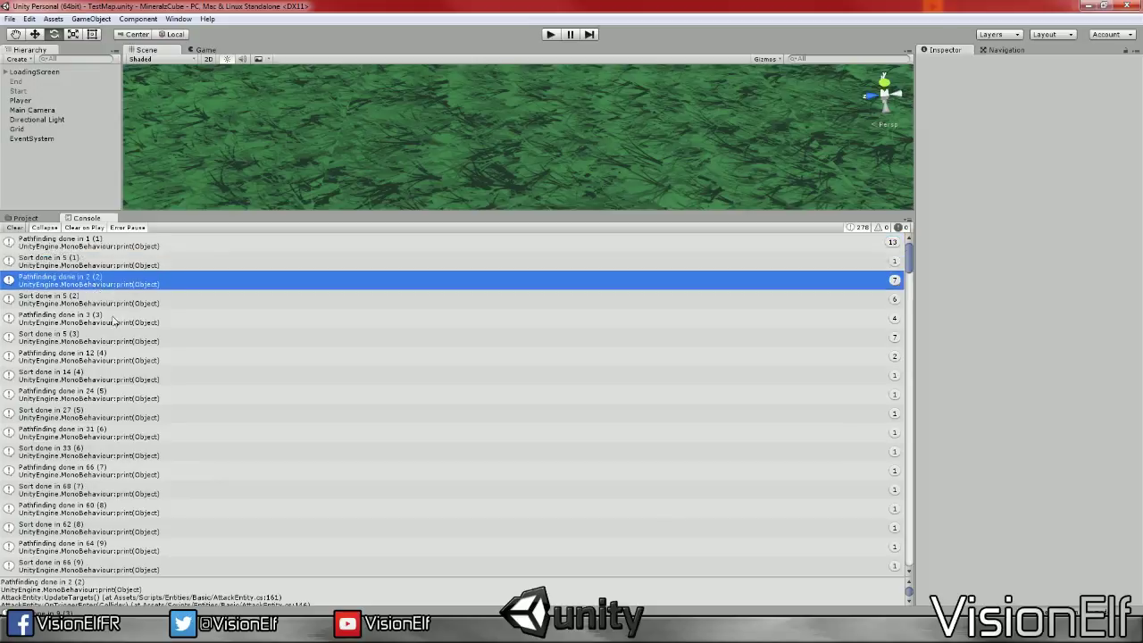
Scroll through later timings such as Pathfinding 66 (7), Sort 68 (7) and Sort 116 (12)
scroll(112, 339, down, 2)
scroll(103, 366, down, 4)
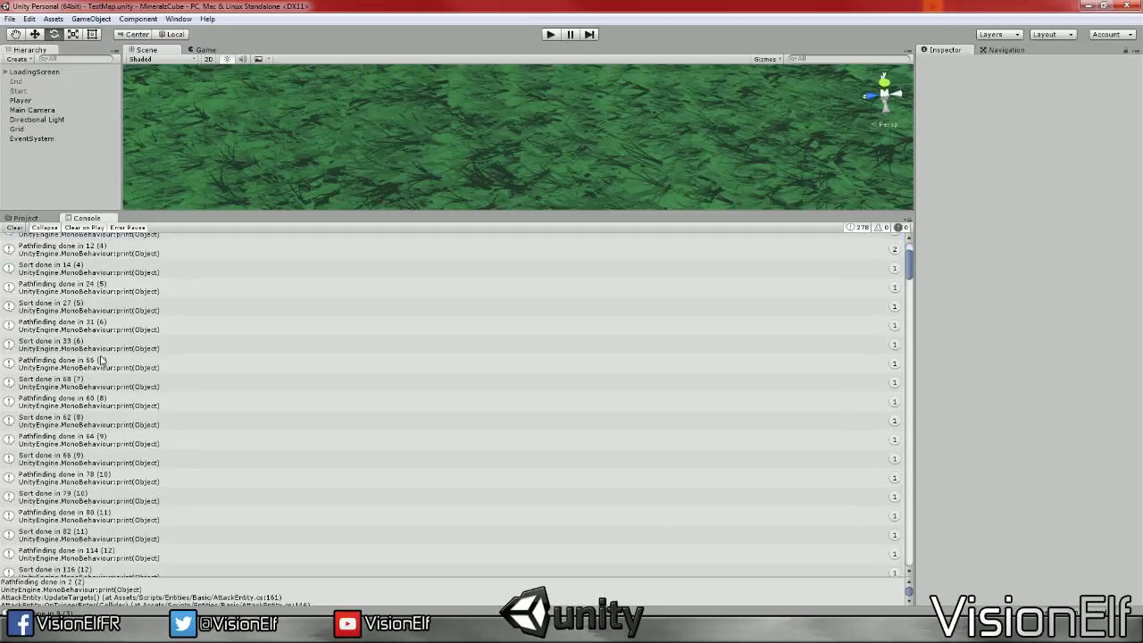
click(96, 382)
click(90, 366)
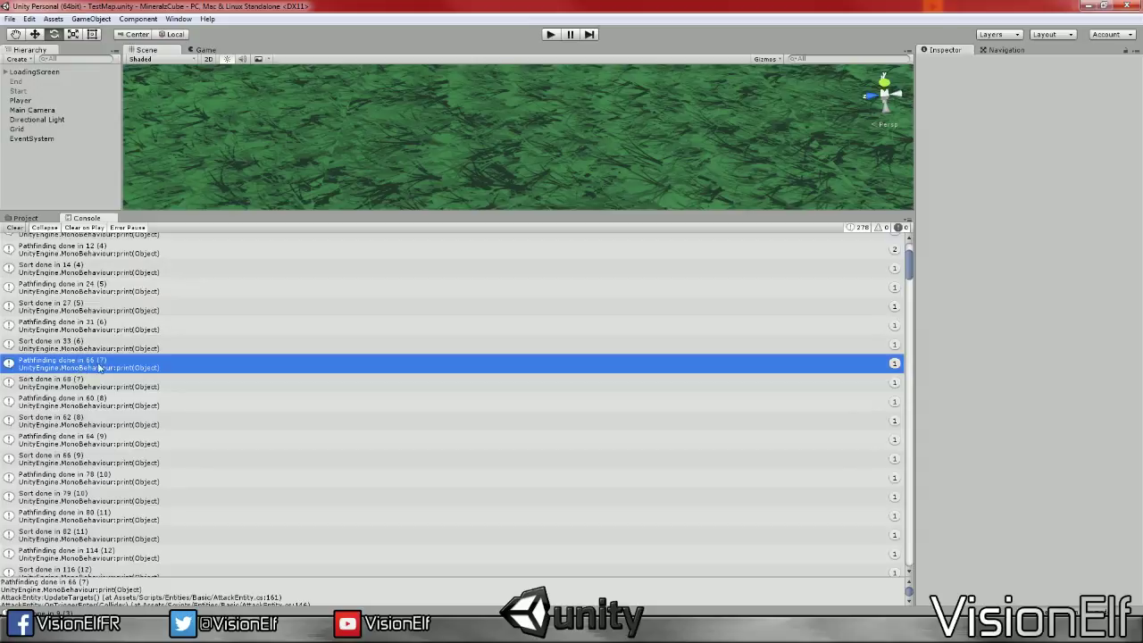
scroll(91, 359, down, 2)
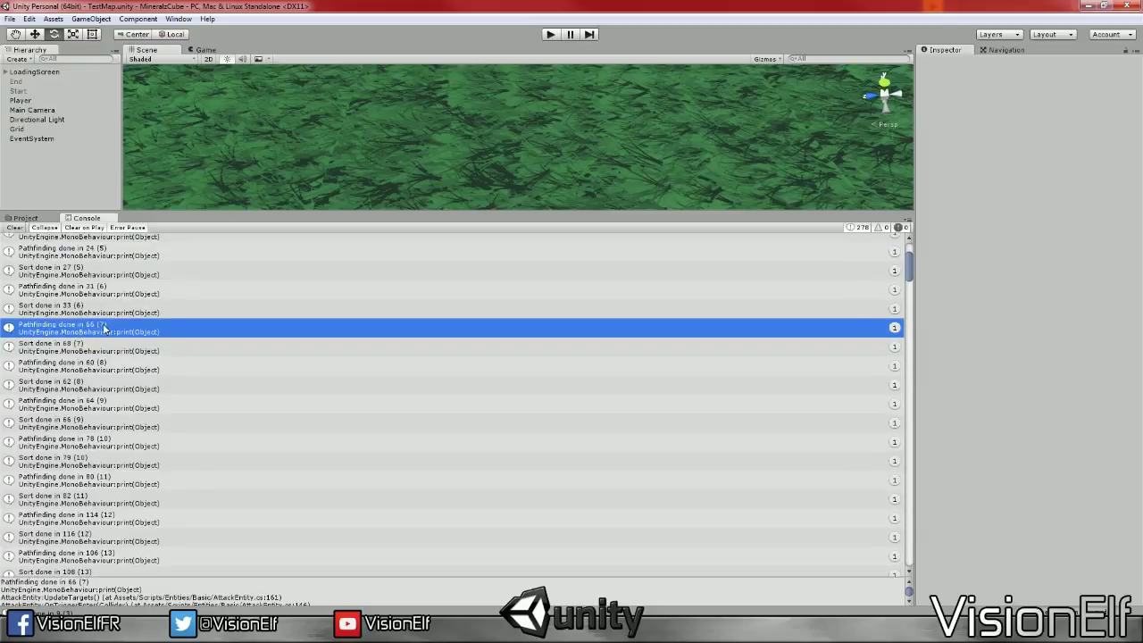
scroll(105, 328, down, 2)
scroll(103, 340, down, 2)
click(82, 466)
scroll(96, 437, down, 2)
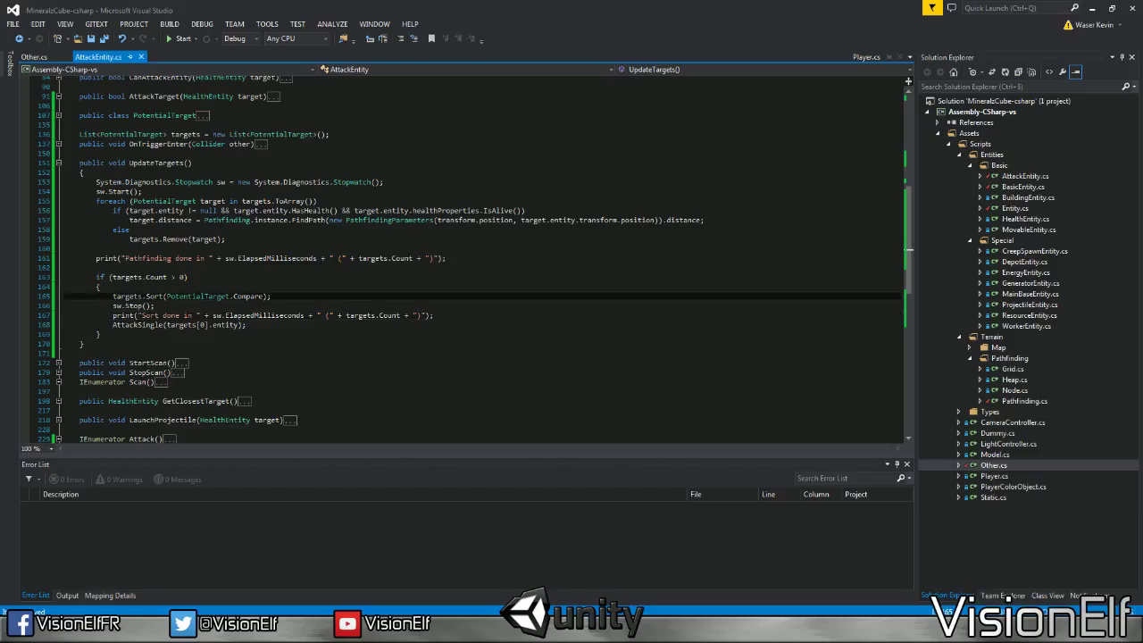
Insert 'float ms1 = sw.ElapsedMilliseconds;' above the pathfinding print line
click(206, 316)
click(178, 248)
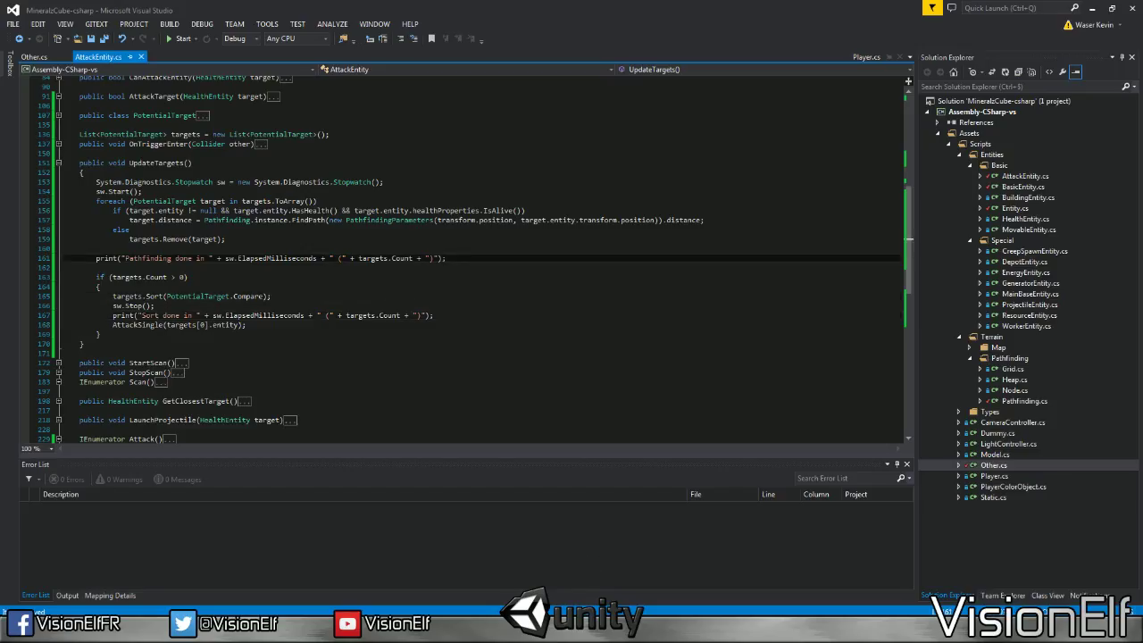
key(Return)
text(float ms1 )
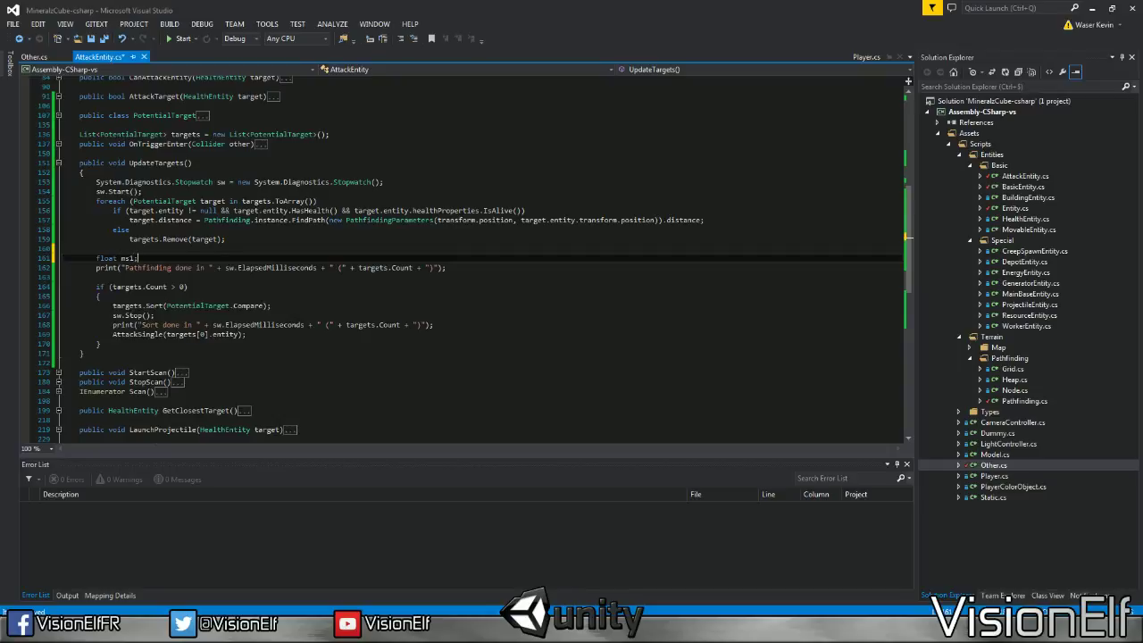
text(= sw.El)
key(Tab)
text(;)
Print sort time as ElapsedMilliseconds minus ms1 and use ms1 in the pathfinding print
click(112, 324)
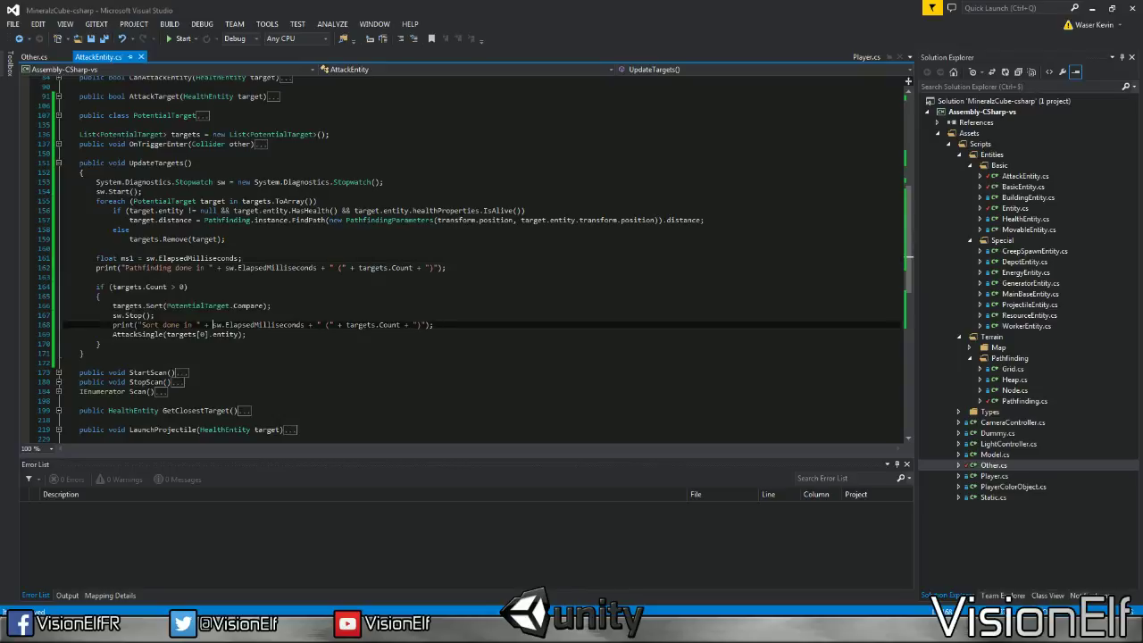
click(304, 324)
text(- m )
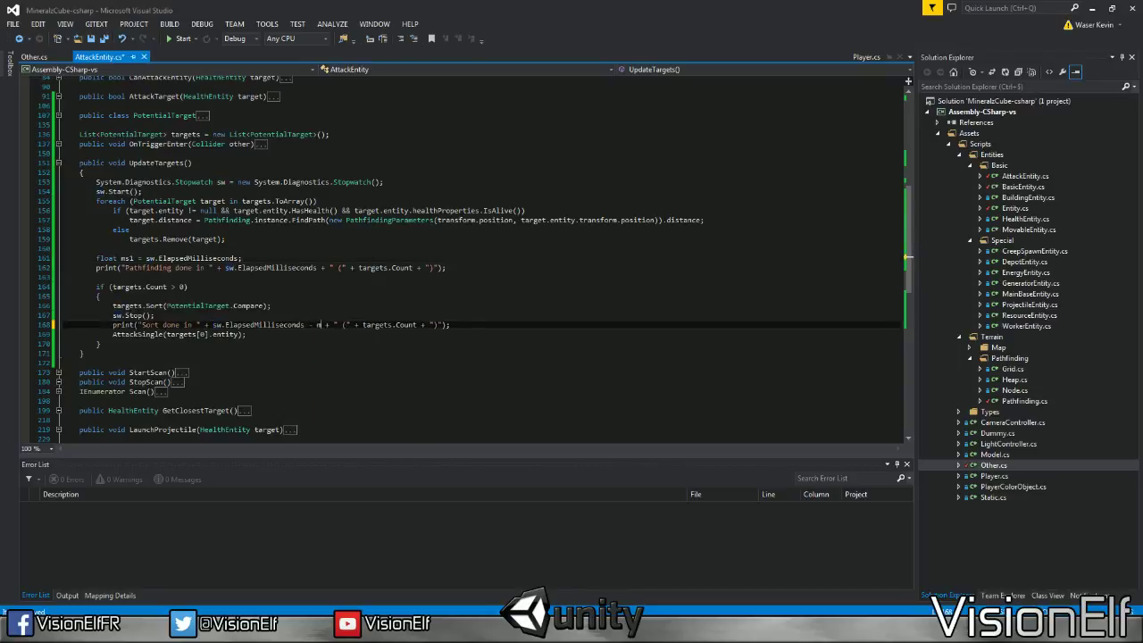
text(s1) + " )
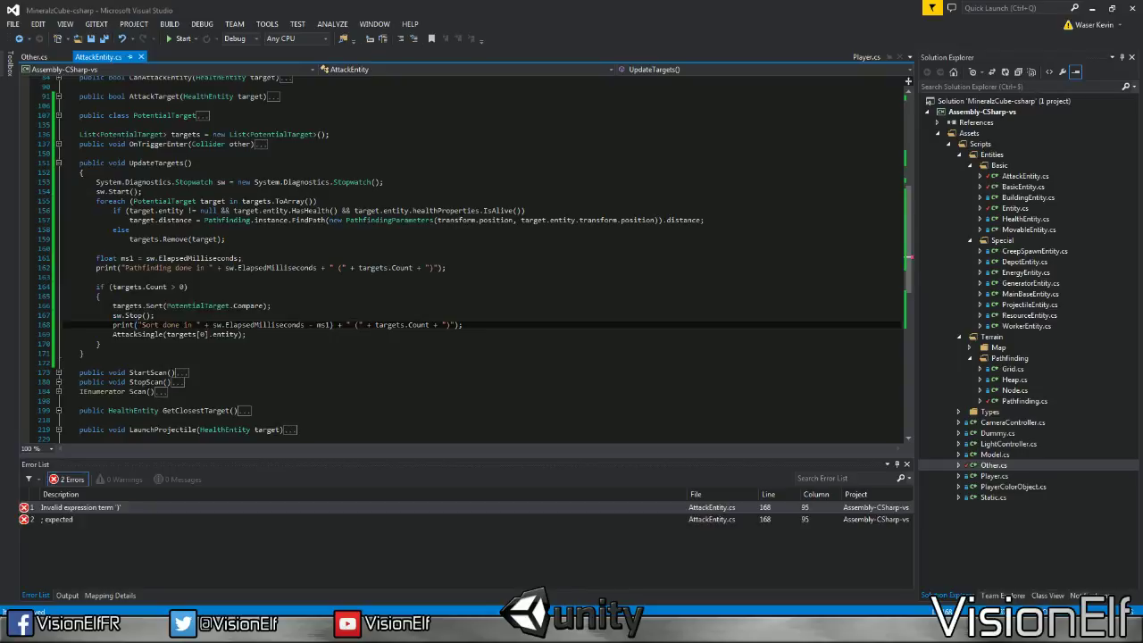
text(()
click(268, 325)
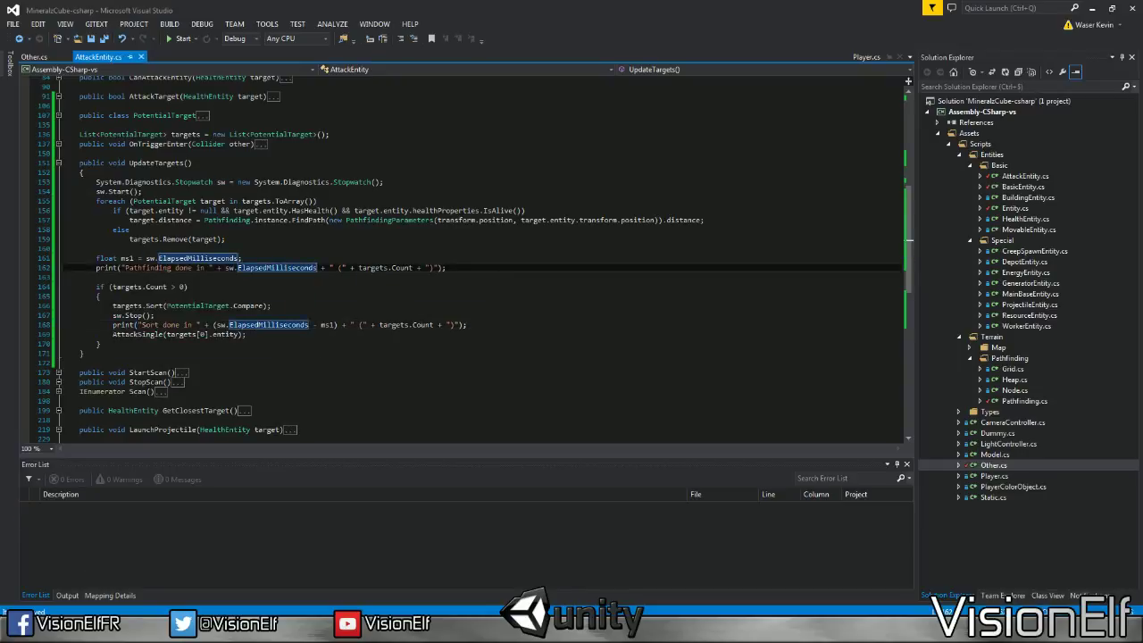
double_click(127, 258)
key(ctrl+c)
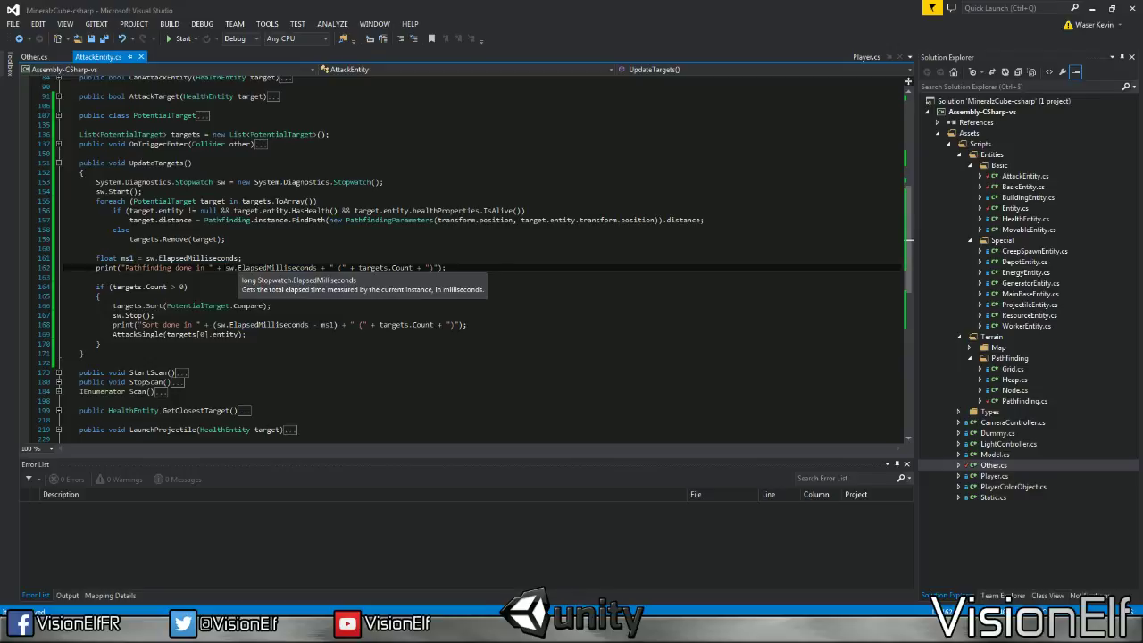
drag(225, 268, 317, 268)
key(ctrl+v)
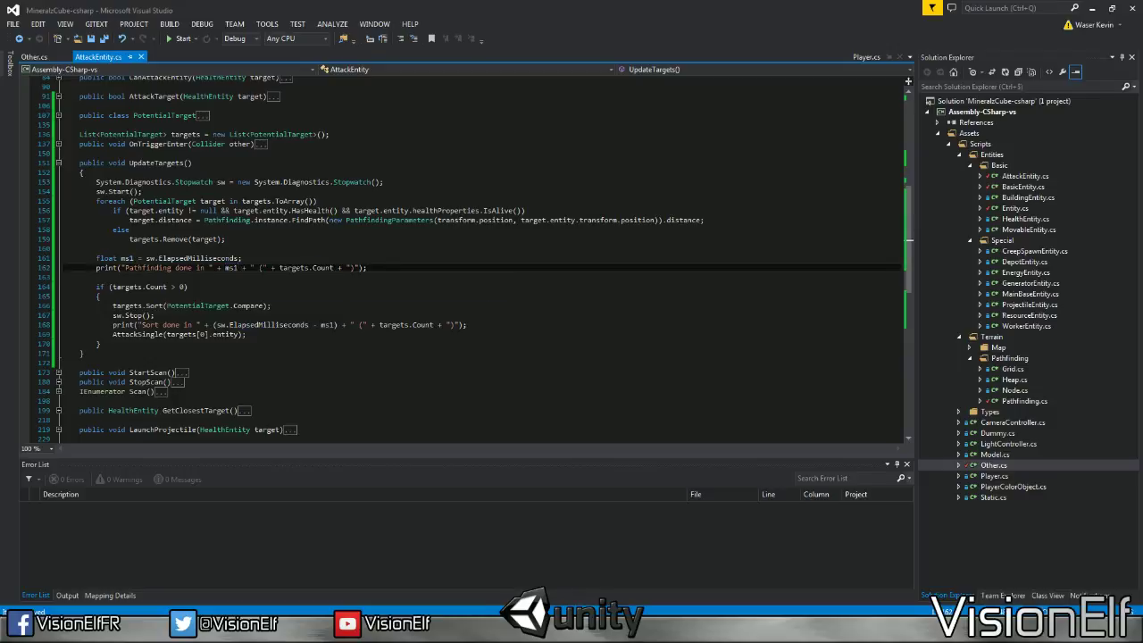
Add 'ms' units after the elapsed times in both print lines
text(ms)
click(360, 325)
text(m)
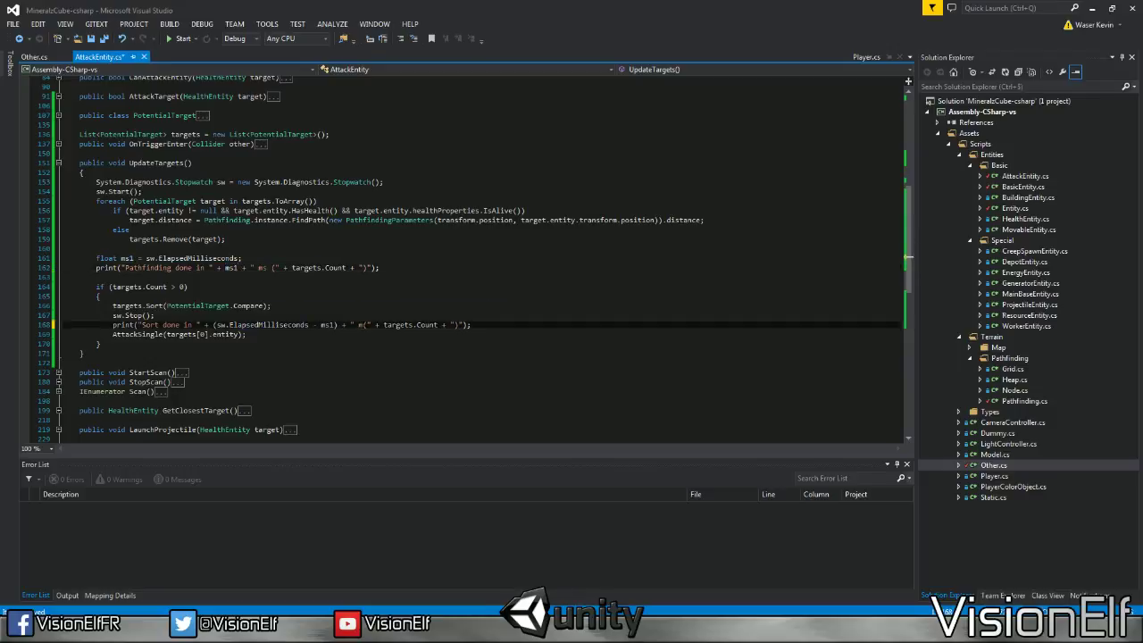
text(s)
key(Up)
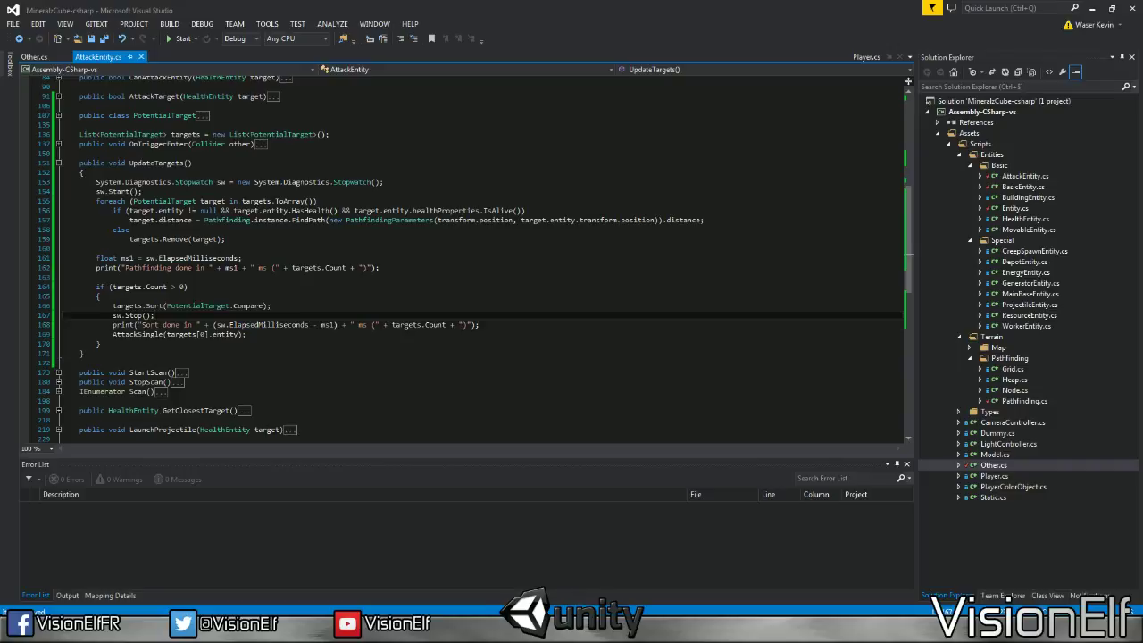
click(154, 324)
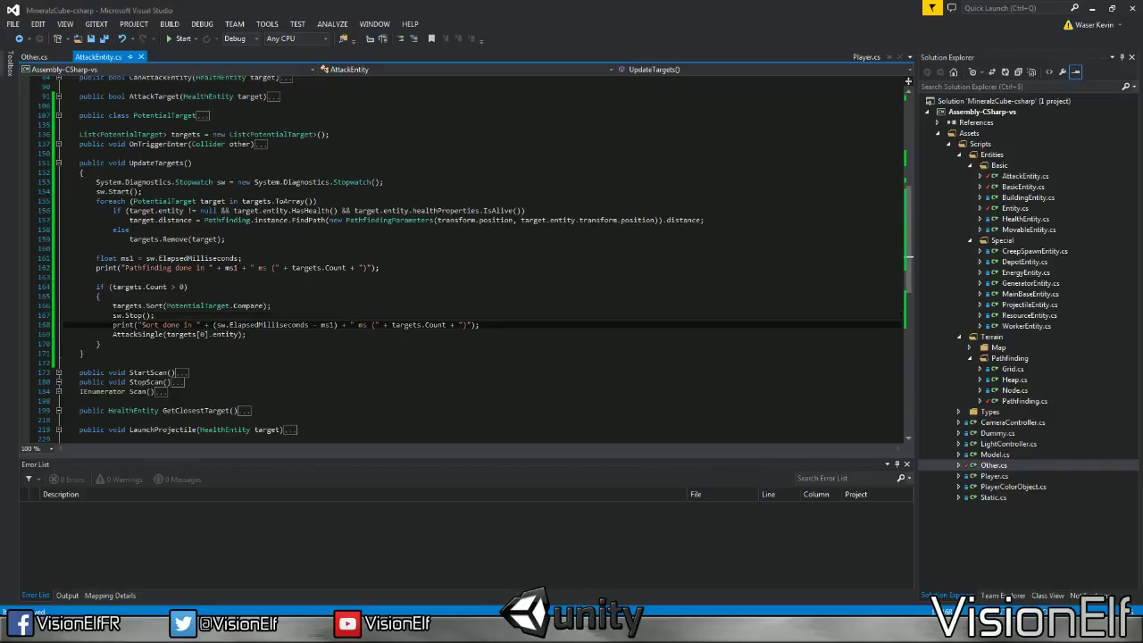
key(shift+Home)
click(153, 315)
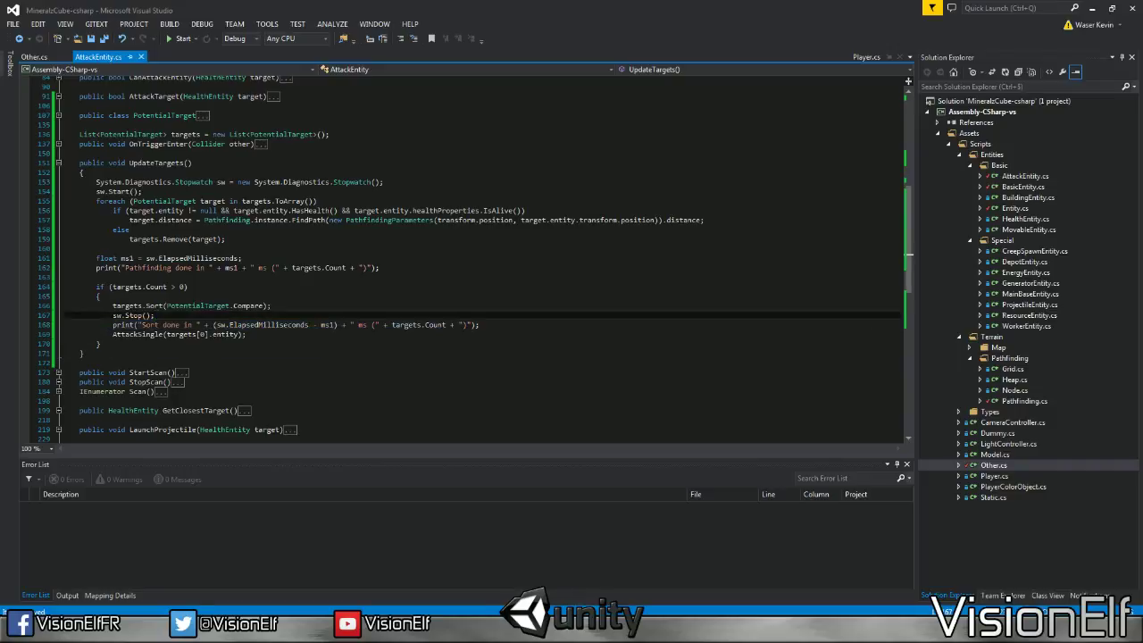
key(alt+Tab)
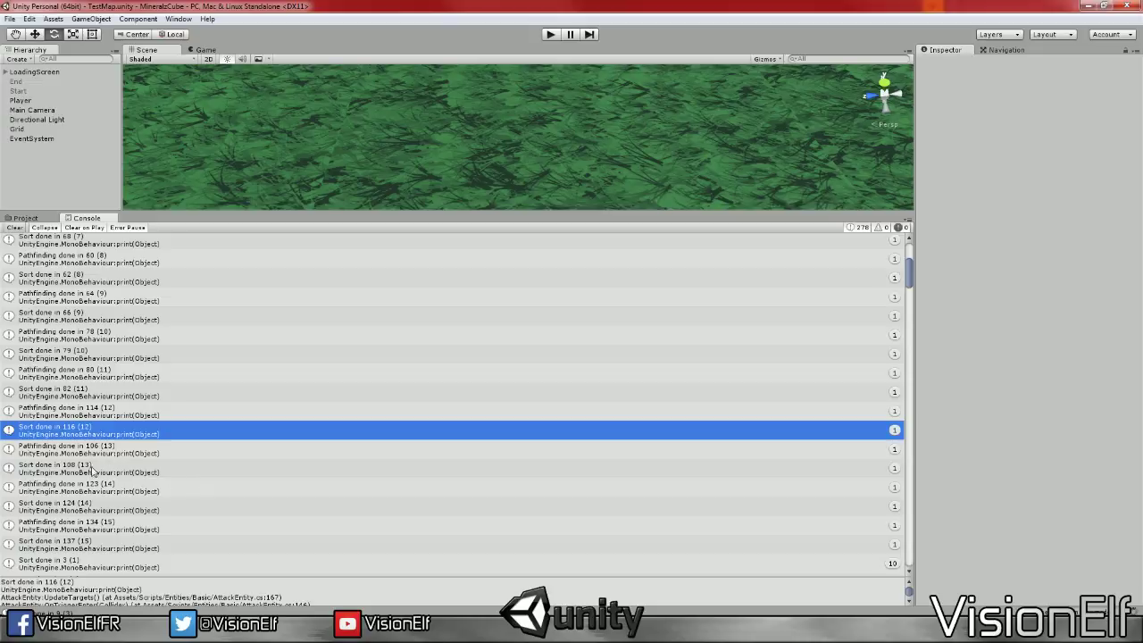
Step through console timings from Pathfinding 106 (13) and Sort 137 (15) to the newer Sort 3 (1)
click(86, 459)
click(114, 470)
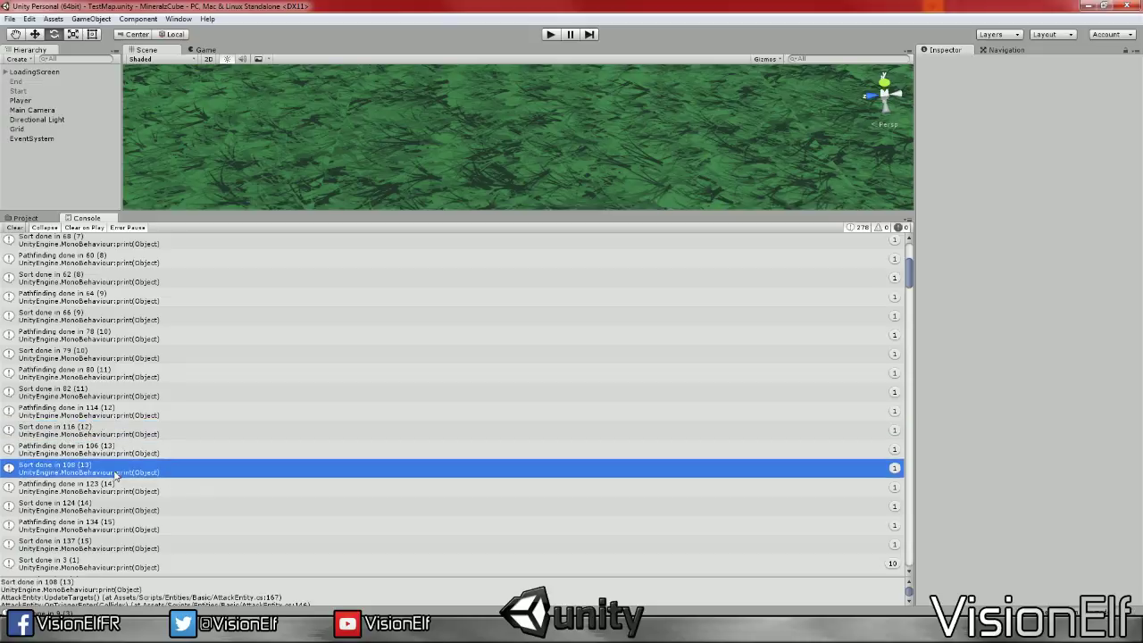
click(115, 487)
click(116, 505)
scroll(117, 505, down, 1)
click(116, 489)
click(117, 507)
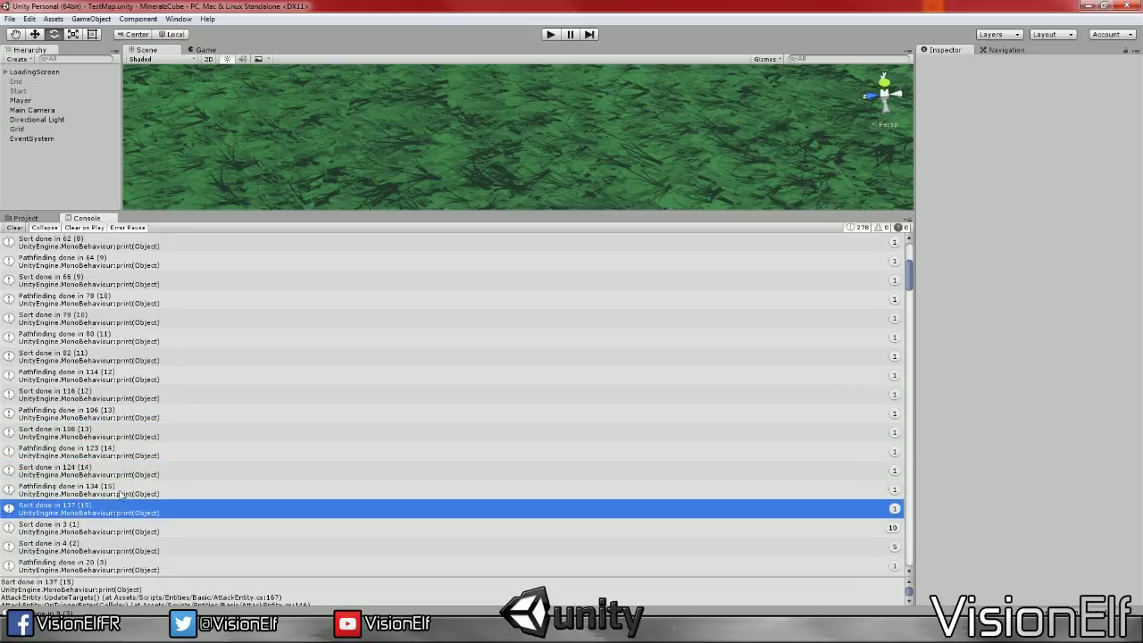
scroll(121, 496, down, 1)
scroll(125, 474, down, 1)
click(125, 472)
scroll(125, 487, down, 2)
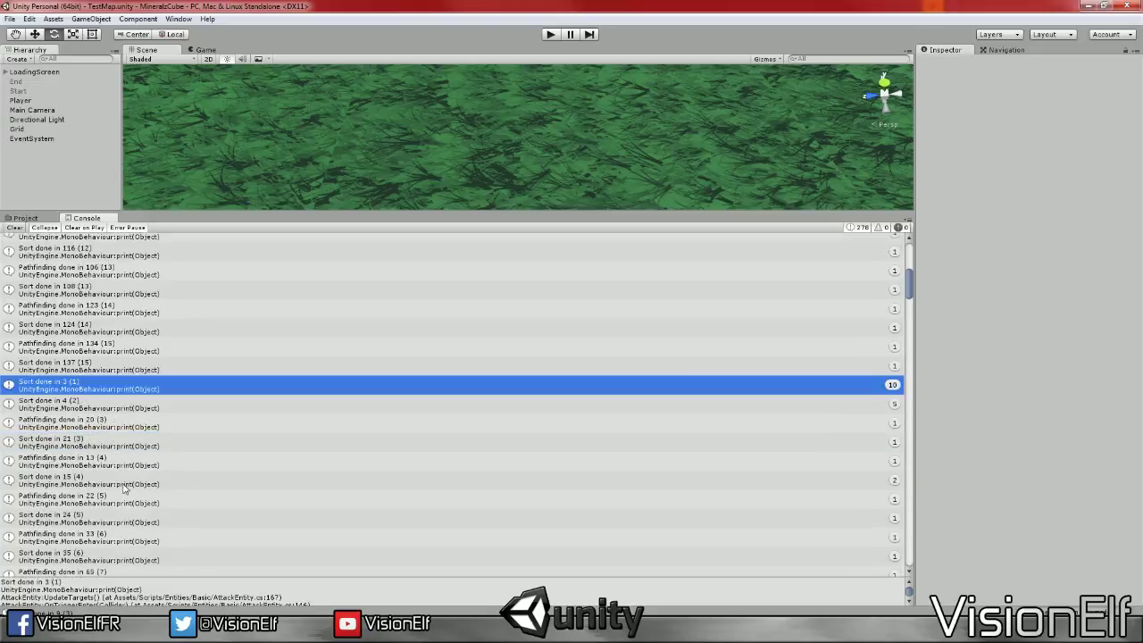
click(134, 429)
click(252, 441)
scroll(259, 487, down, 2)
Jump to the logging code and delete the sw.Stop() and Sort done print lines
double_click(259, 369)
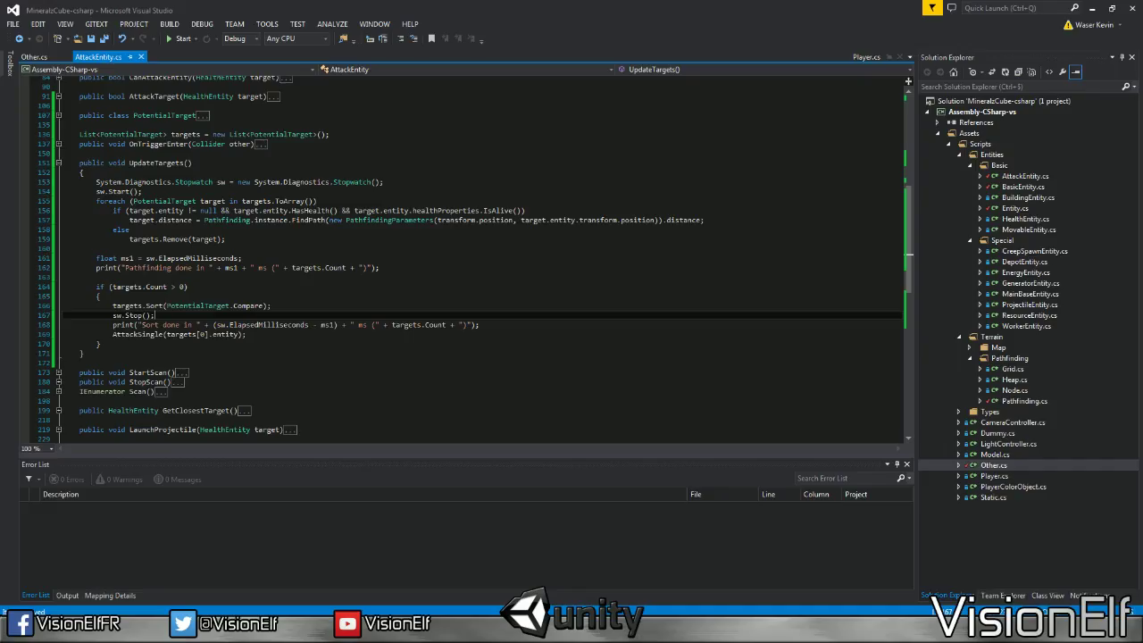
key(Up)
key(End)
key(shift+Down)
key(shift+Down)
key(shift+End)
key(Delete)
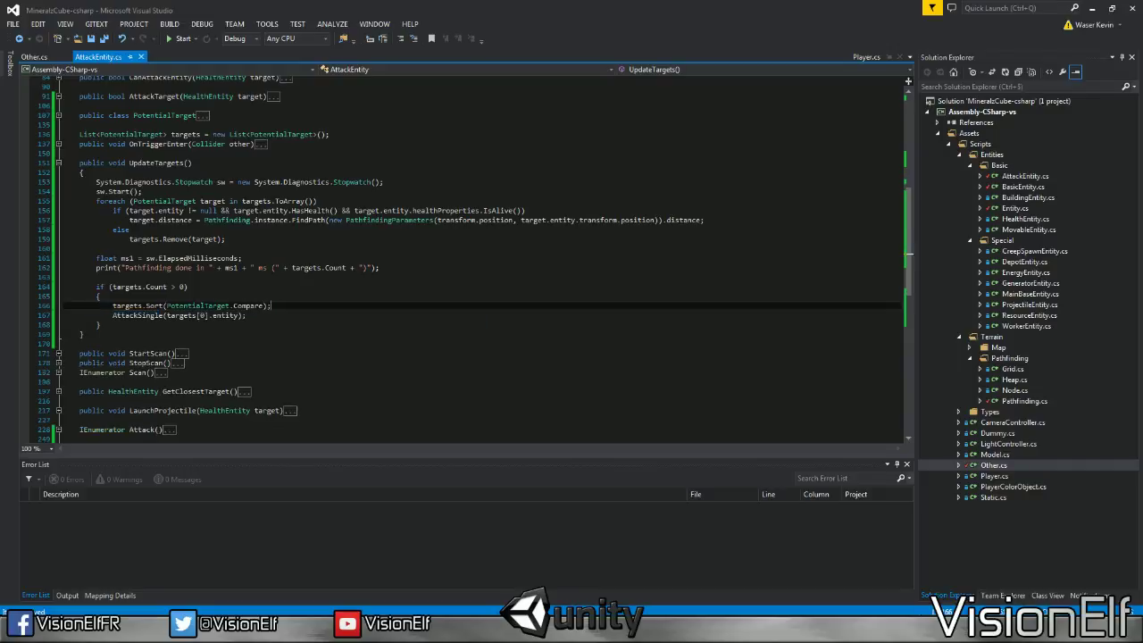
Replace the float ms1 line with sw.Stop(); and select the now-undefined ms1
key(Up)
key(Up)
key(Up)
key(shift+End)
text(sw)
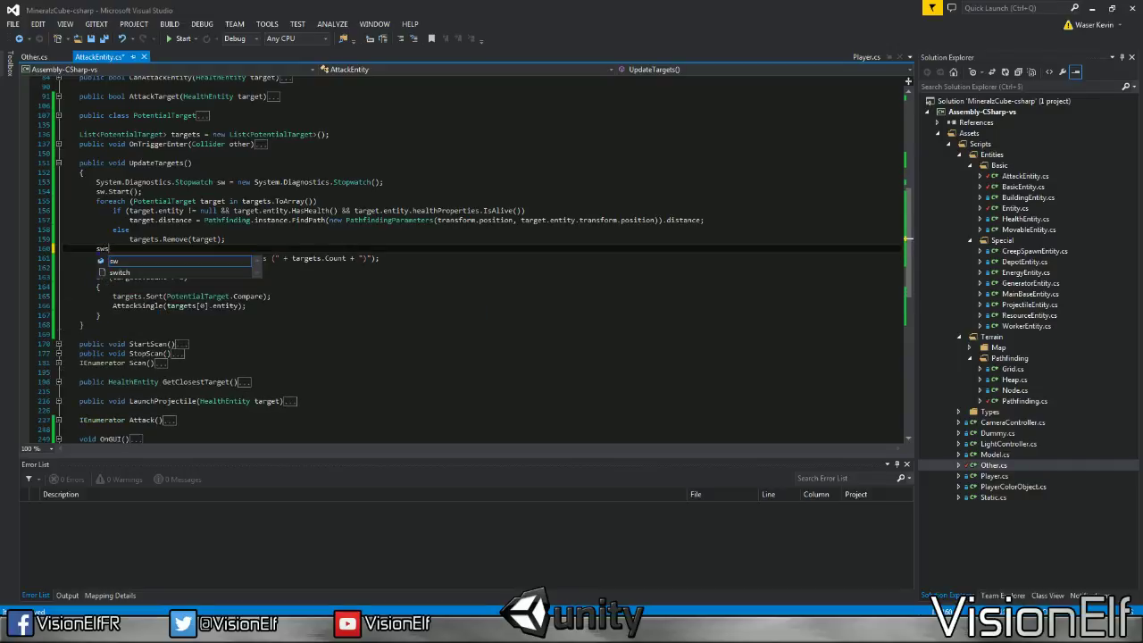
text(.s();)
key(Up)
key(End)
key(Return)
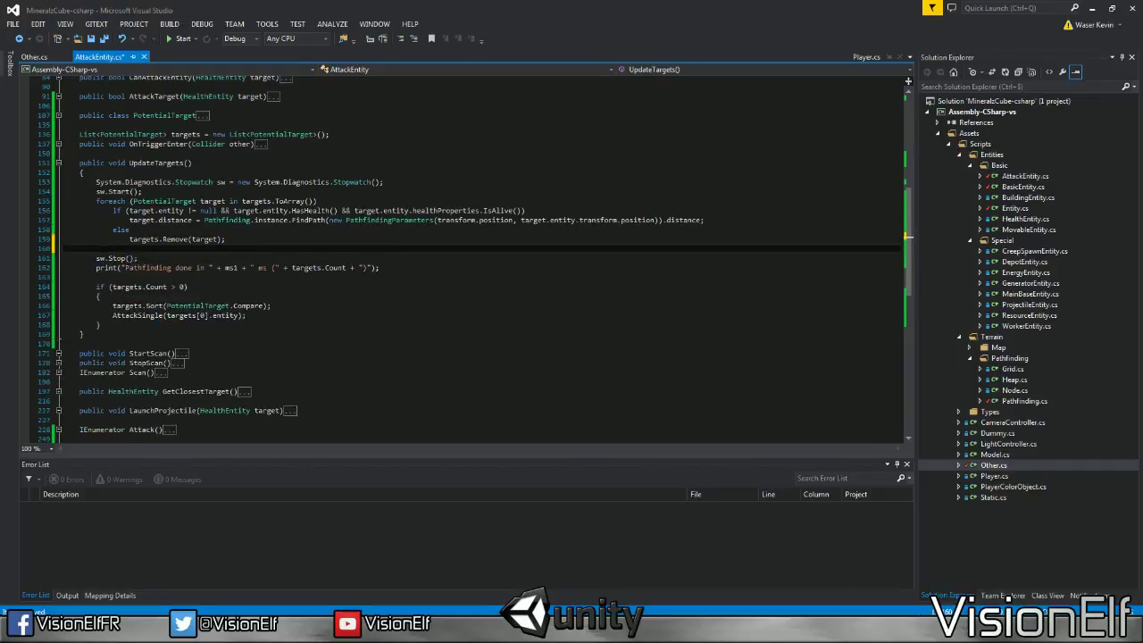
double_click(231, 266)
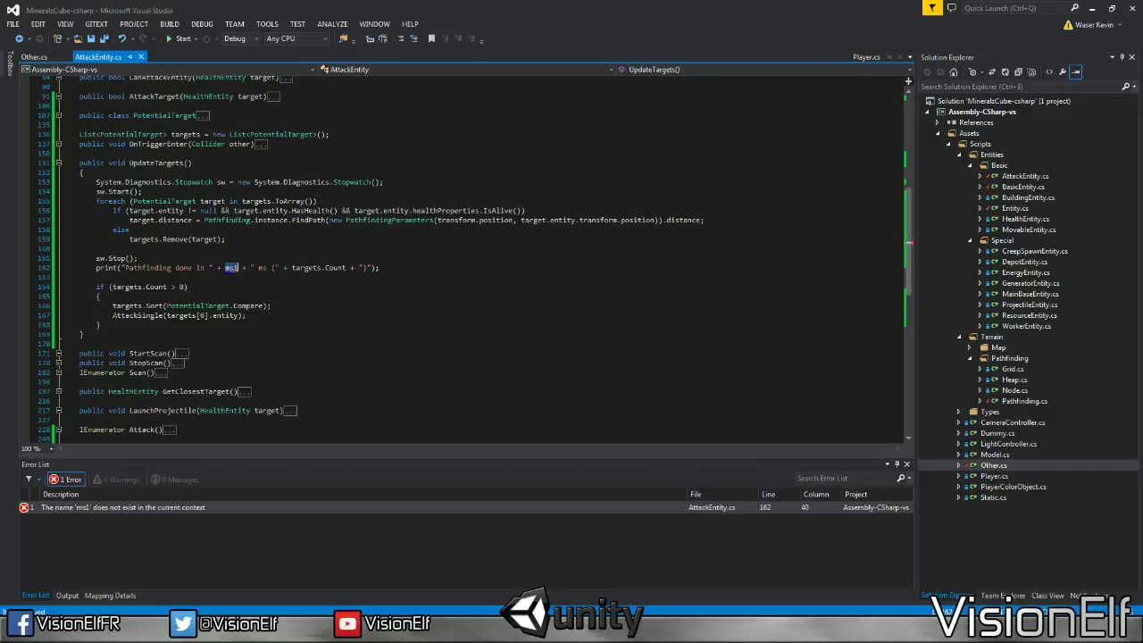
Inspect the target.entity argument and the PathfindingParameters type in the FindPath call
drag(520, 220, 576, 219)
double_click(389, 220)
mouse_move(528, 220)
mouse_down()
mouse_move(576, 220)
mouse_move(520, 219)
mouse_up()
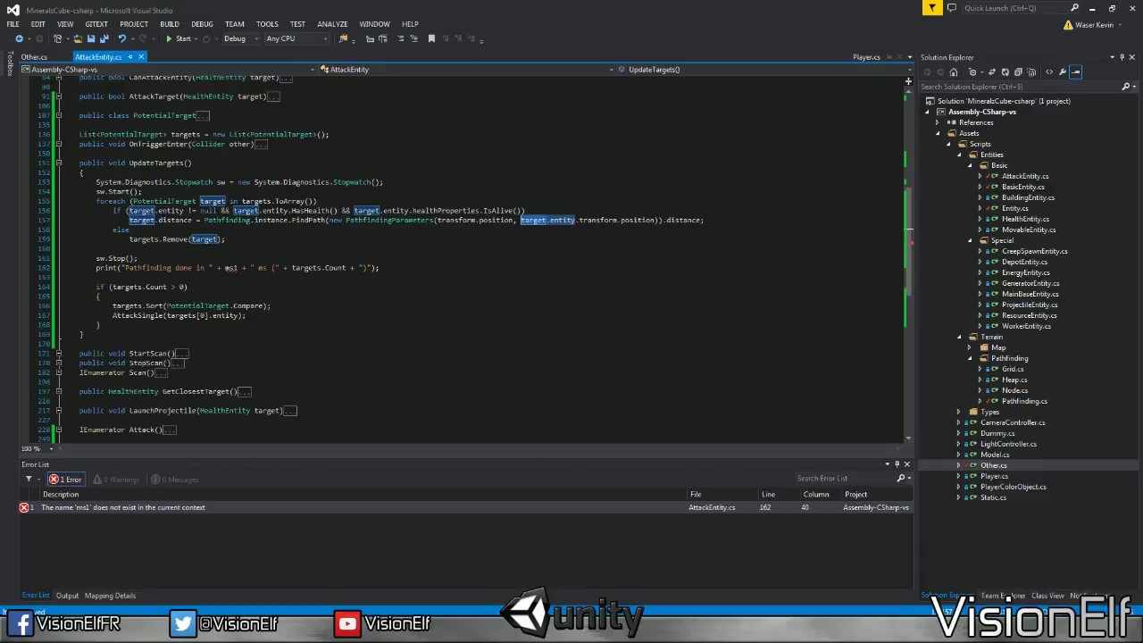
click(204, 219)
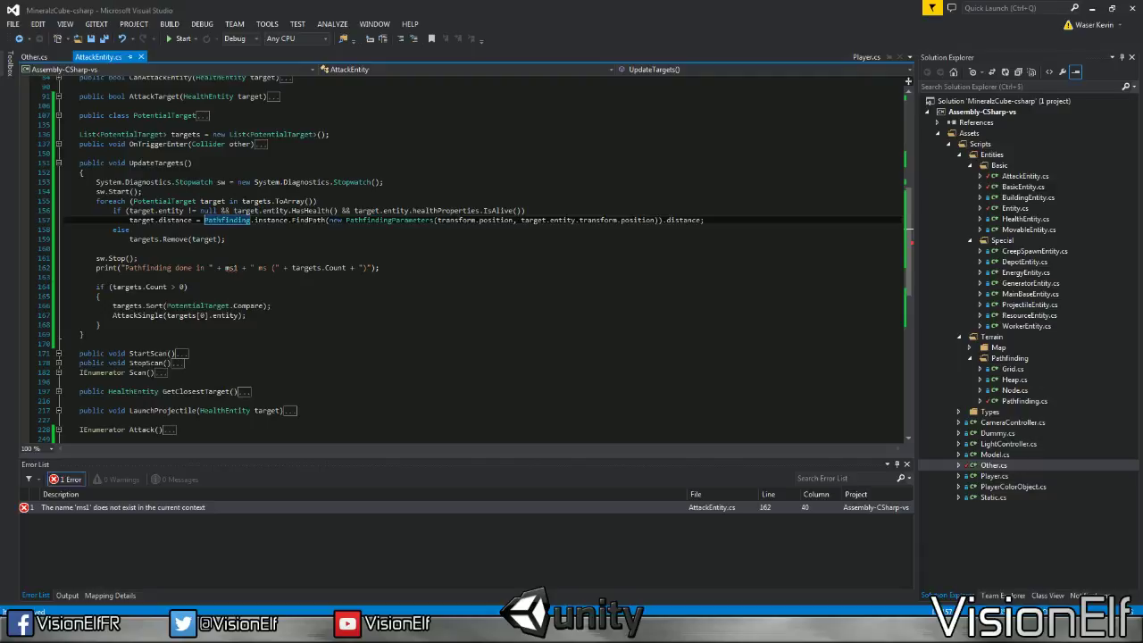
Replace ms1 on line 162 with sw.ElapsedMilliseconds, save, and check the Unity Console
click(231, 268)
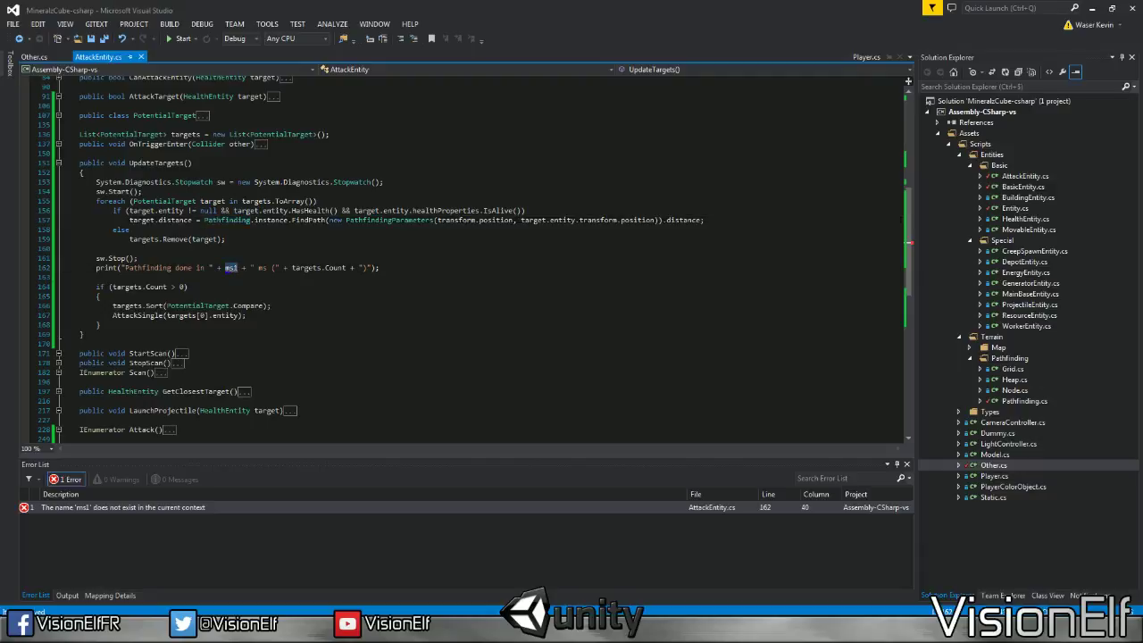
text(sw.ElapsedM)
key(Tab)
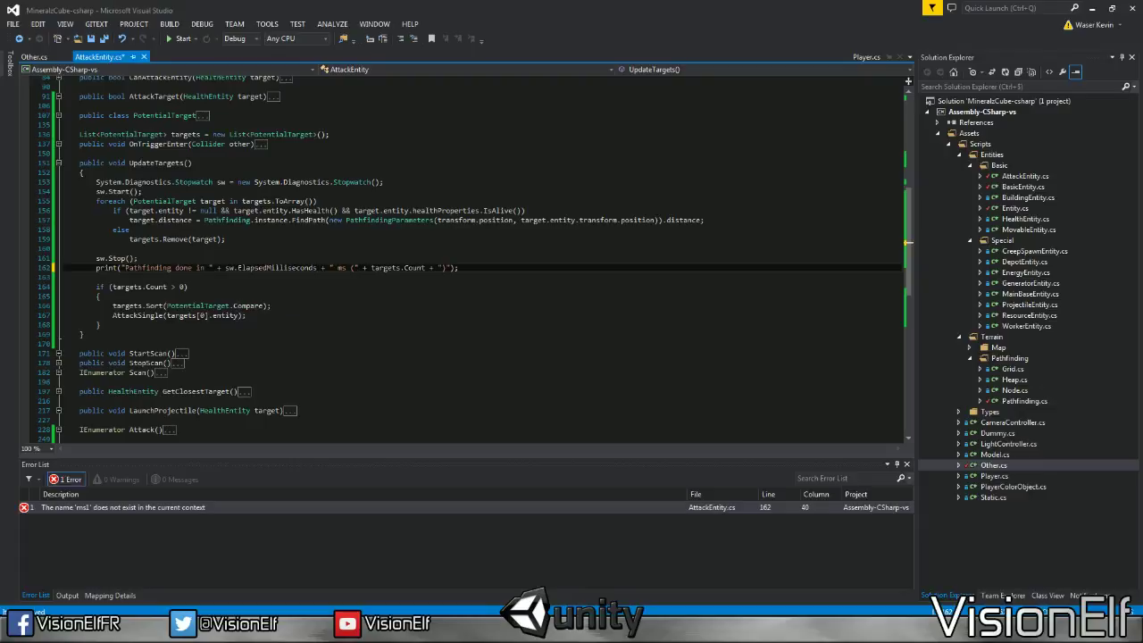
key(alt+Tab)
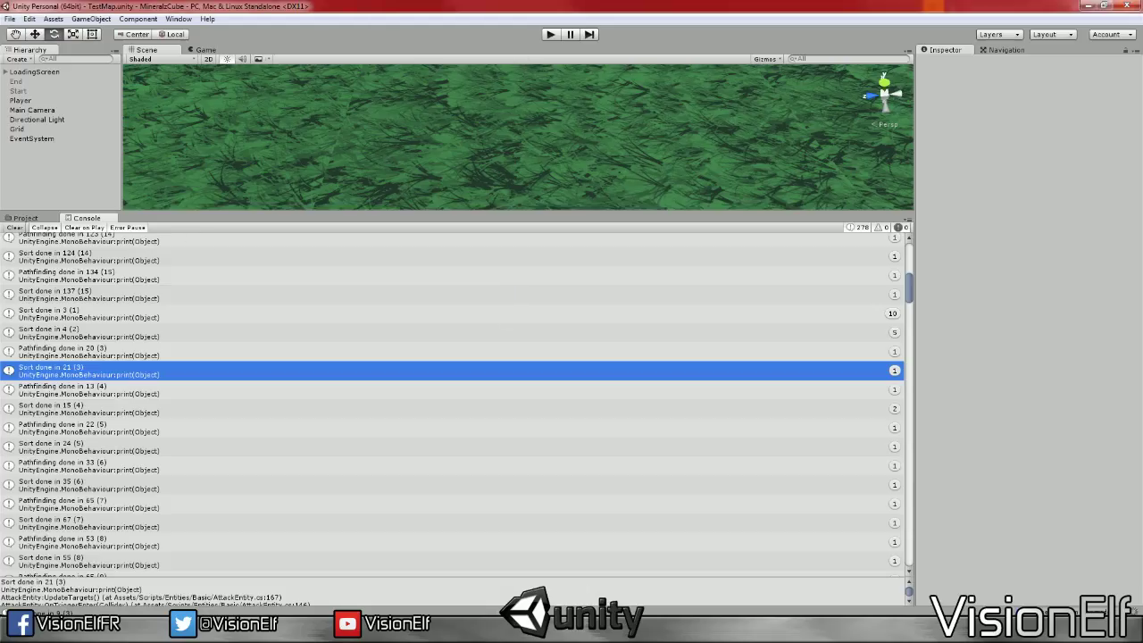
key(alt+Tab)
click(290, 220)
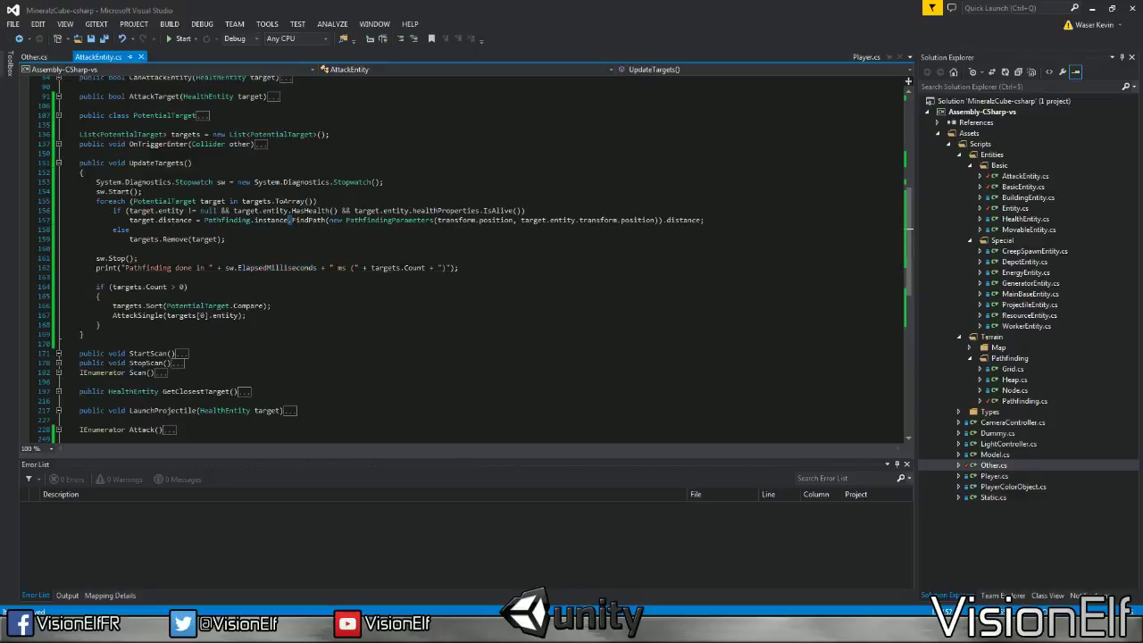
Collapse the Basic and Special entity folders and open Pathfinding.cs
drag(96, 258, 97, 277)
click(139, 258)
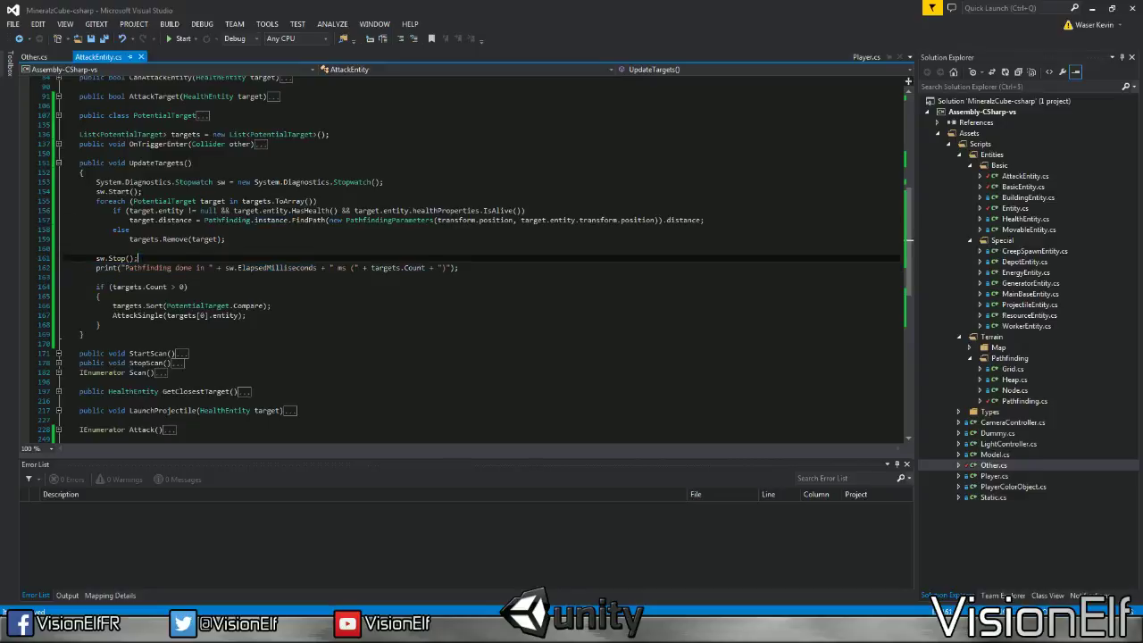
click(971, 166)
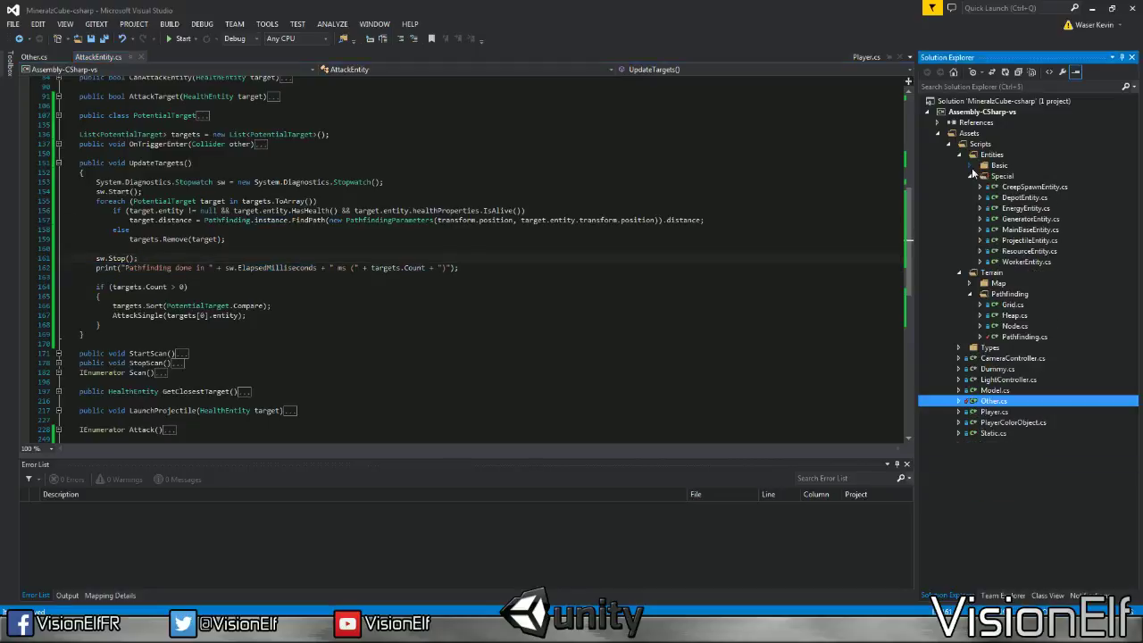
click(970, 177)
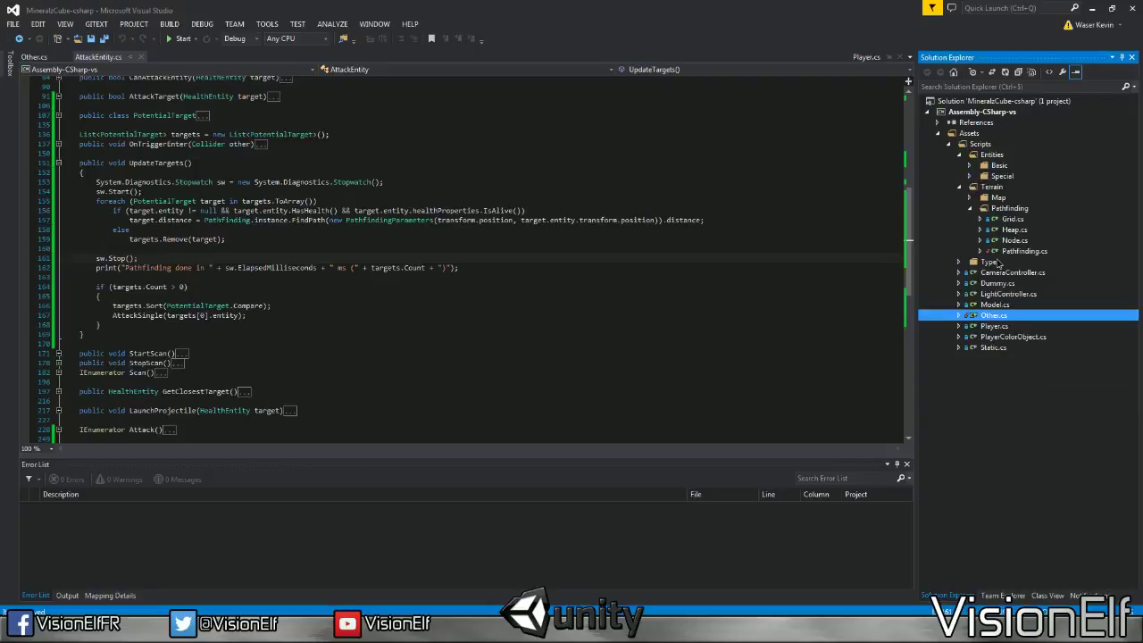
double_click(1024, 251)
Expand FindPath and go to the sw.Stop() and averageTimes.Add(time) lines near its end
scroll(446, 259, down, 6)
scroll(446, 259, down, 6)
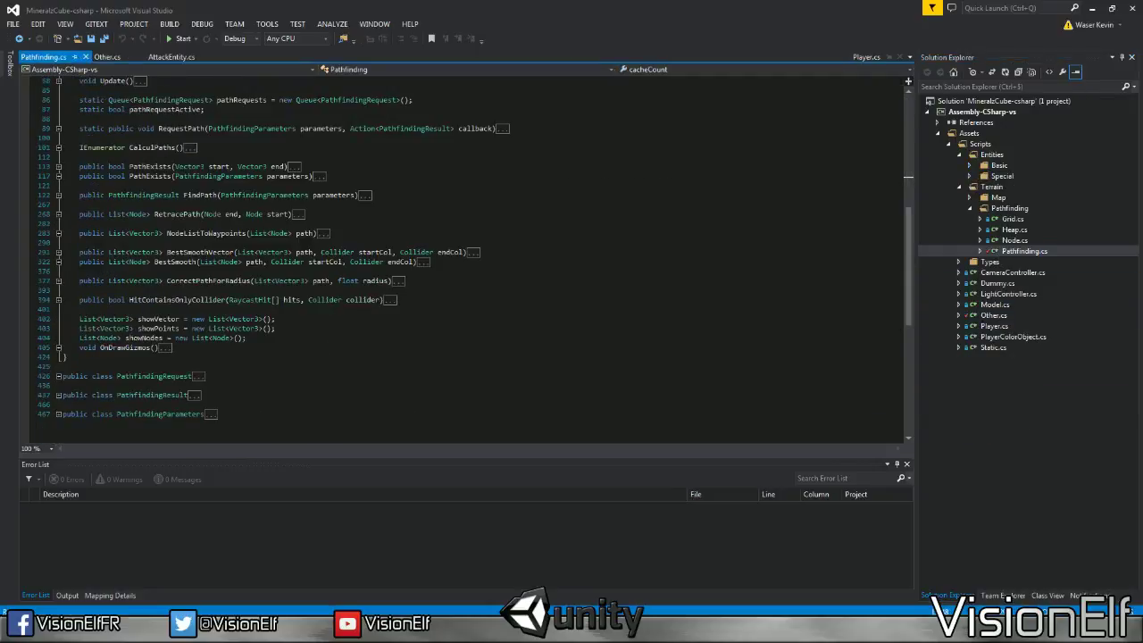
click(58, 195)
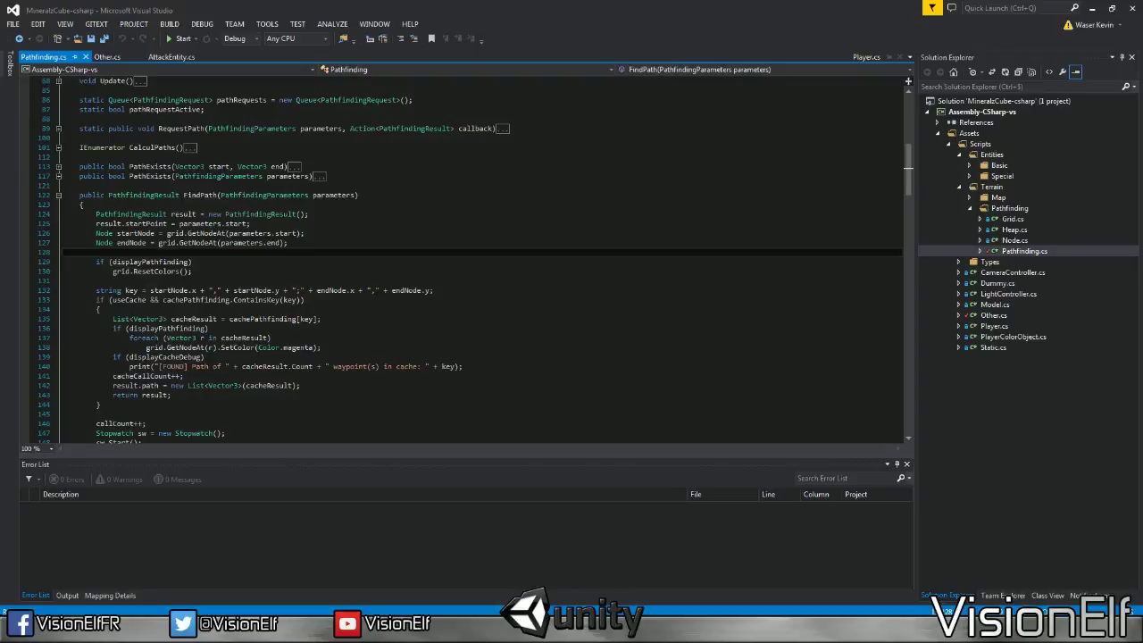
scroll(152, 253, down, 5)
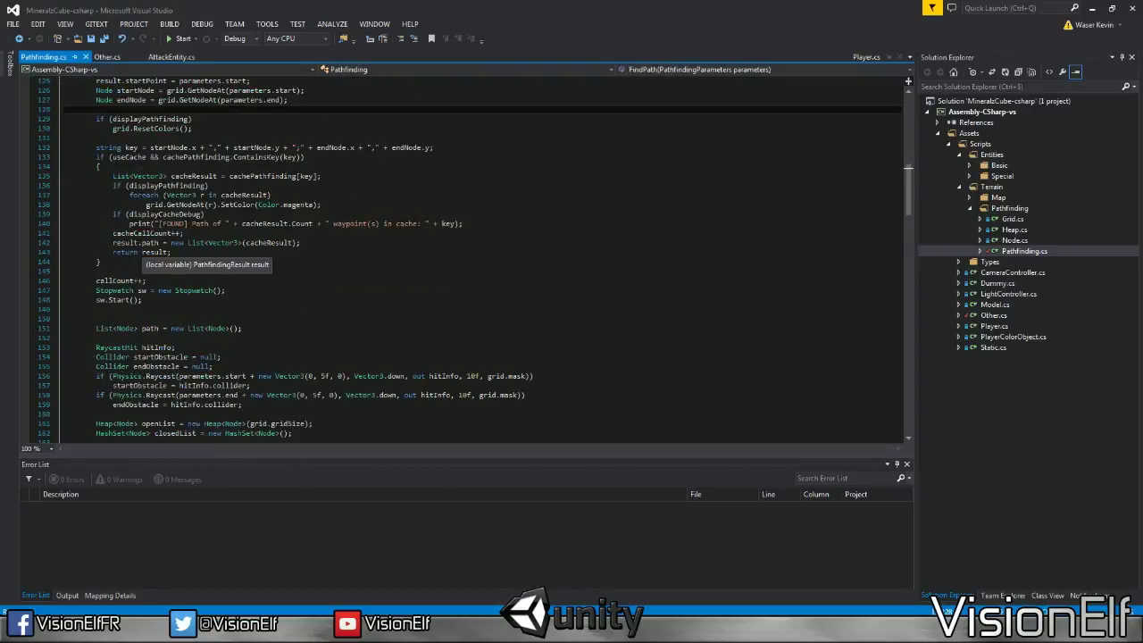
scroll(152, 253, down, 2)
scroll(152, 253, down, 5)
scroll(152, 252, down, 5)
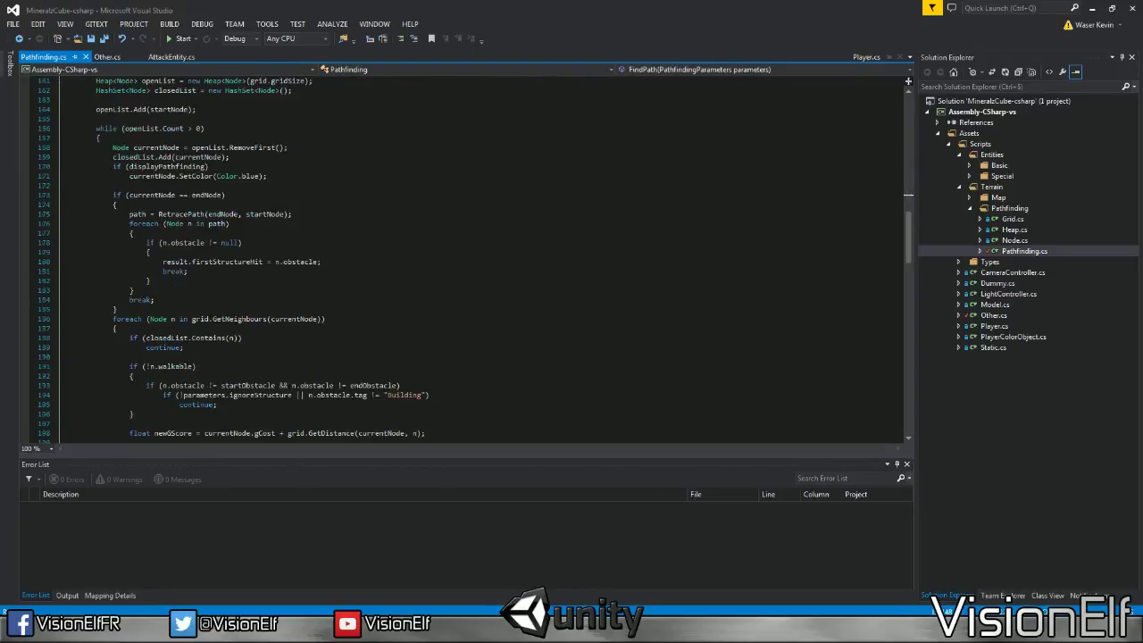
scroll(152, 252, down, 6)
scroll(152, 252, down, 4)
scroll(151, 253, down, 6)
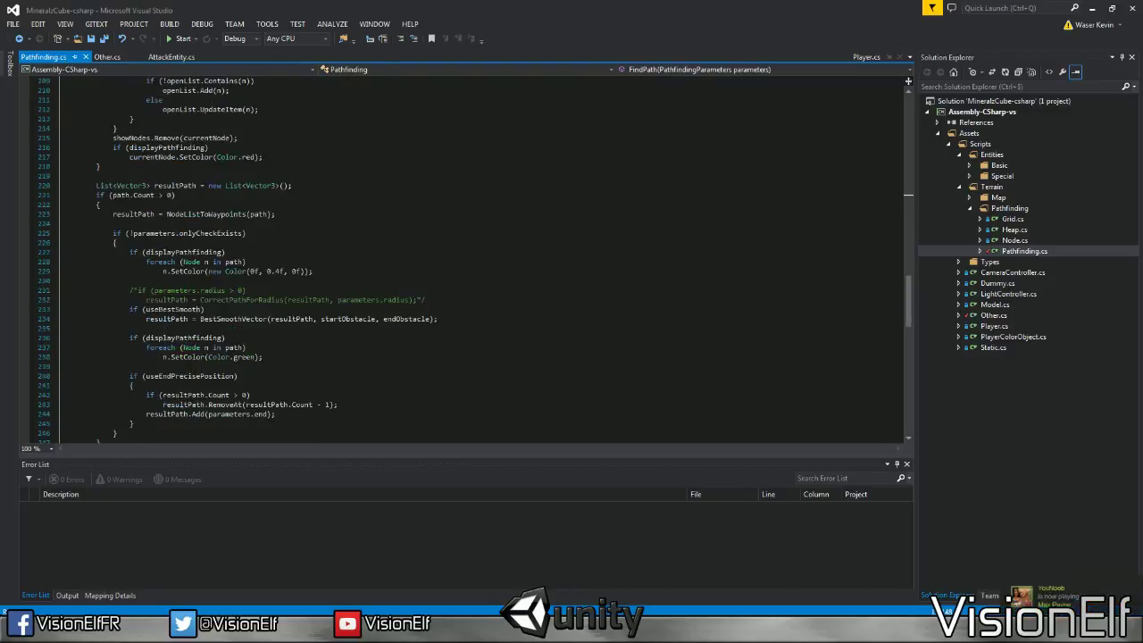
scroll(151, 252, down, 6)
scroll(151, 253, down, 6)
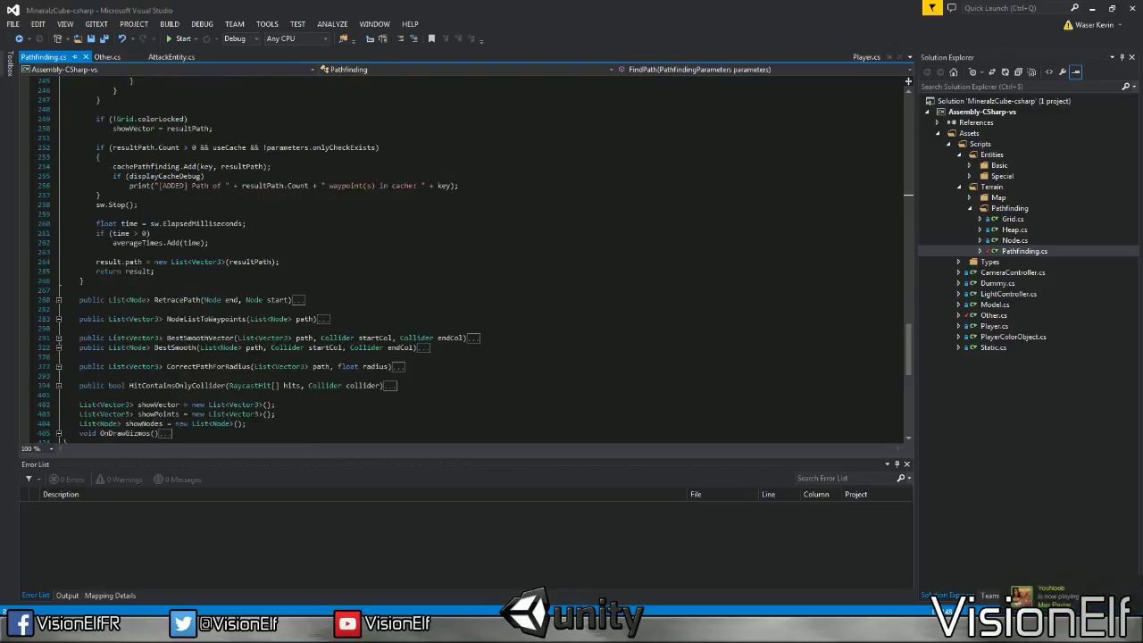
scroll(152, 253, up, 1)
scroll(152, 253, up, 1)
click(139, 262)
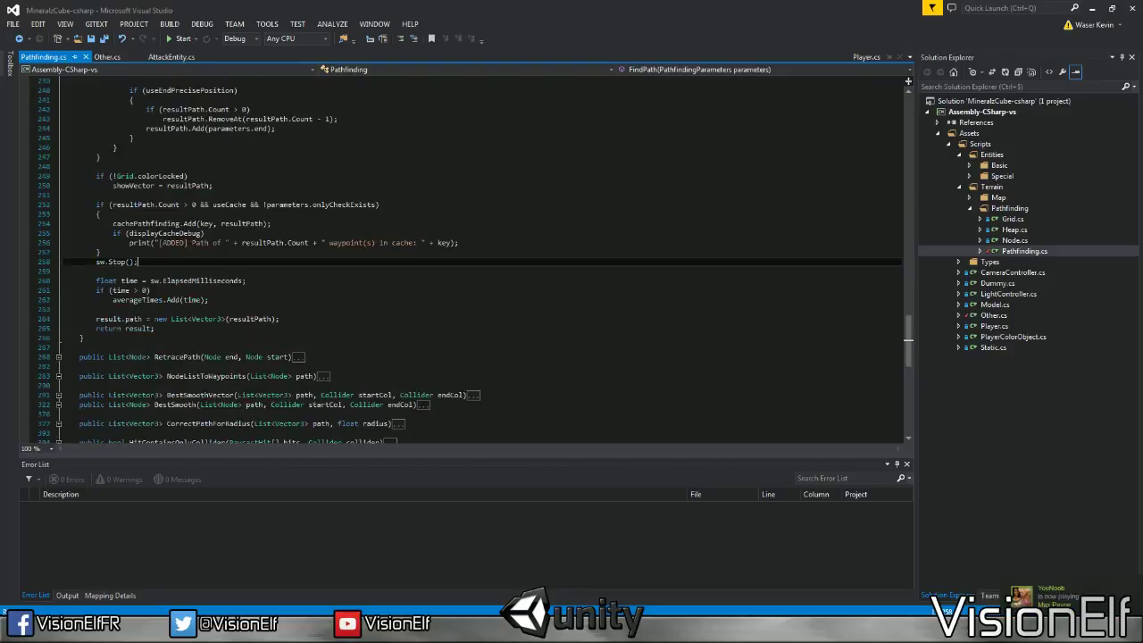
key(Down)
key(Down)
key(Down)
key(Down)
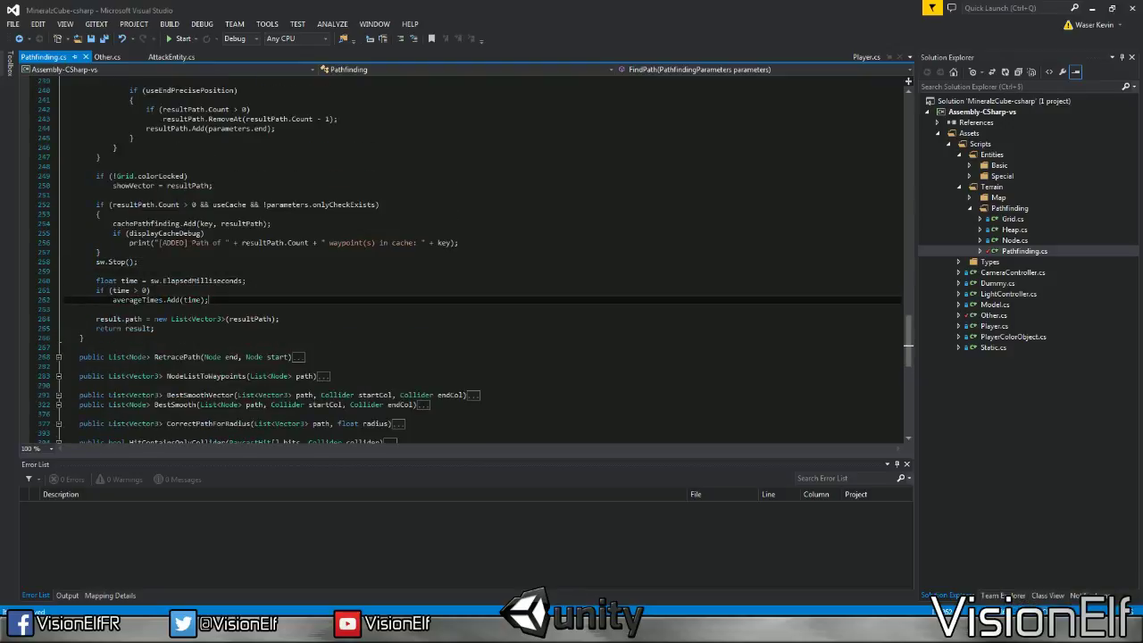
Add print("Pathfinding done in " + time + "ms"); after averageTimes.Add(time) and save Pathfinding.cs
key(Return)
text(print()
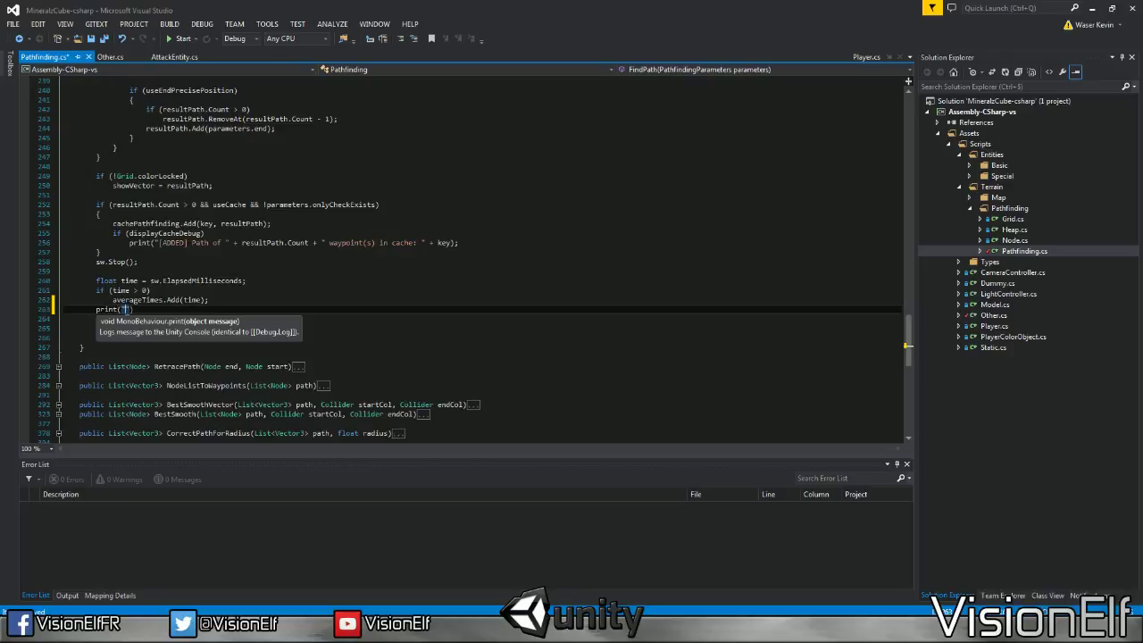
text("Pathfinding done )
text(in " + ti)
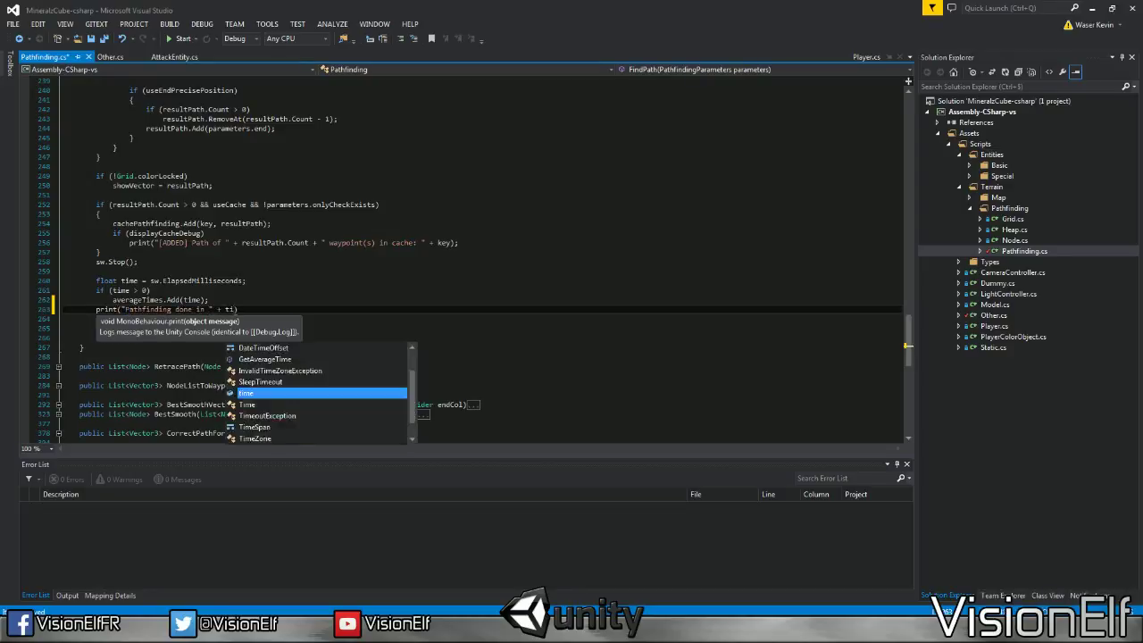
text(me + "ms")
key(ctrl+s)
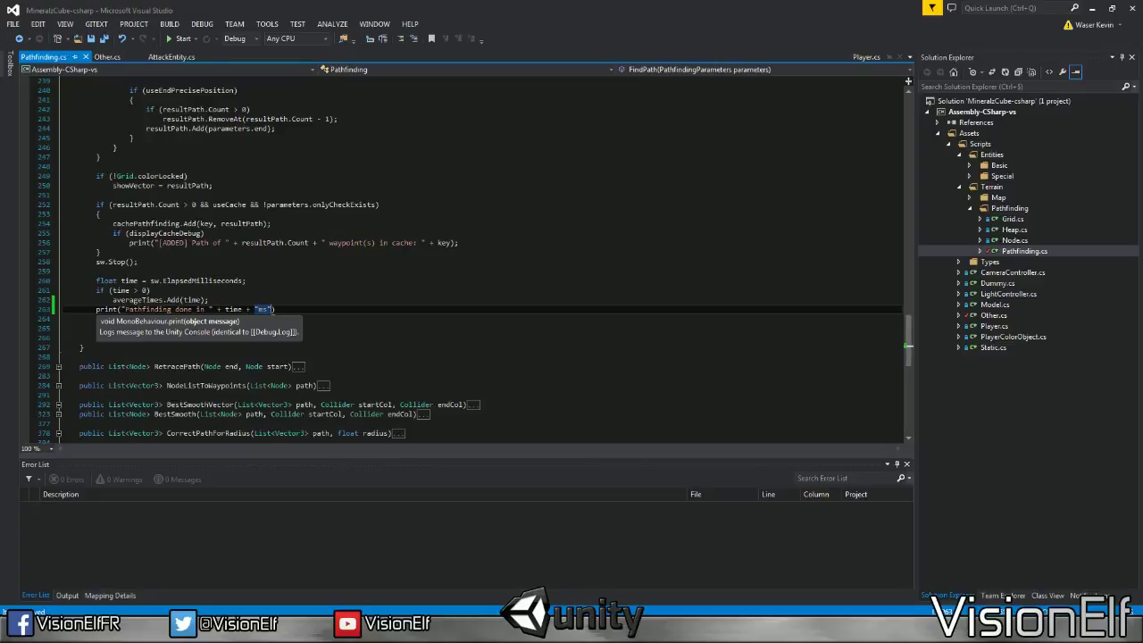
text(;)
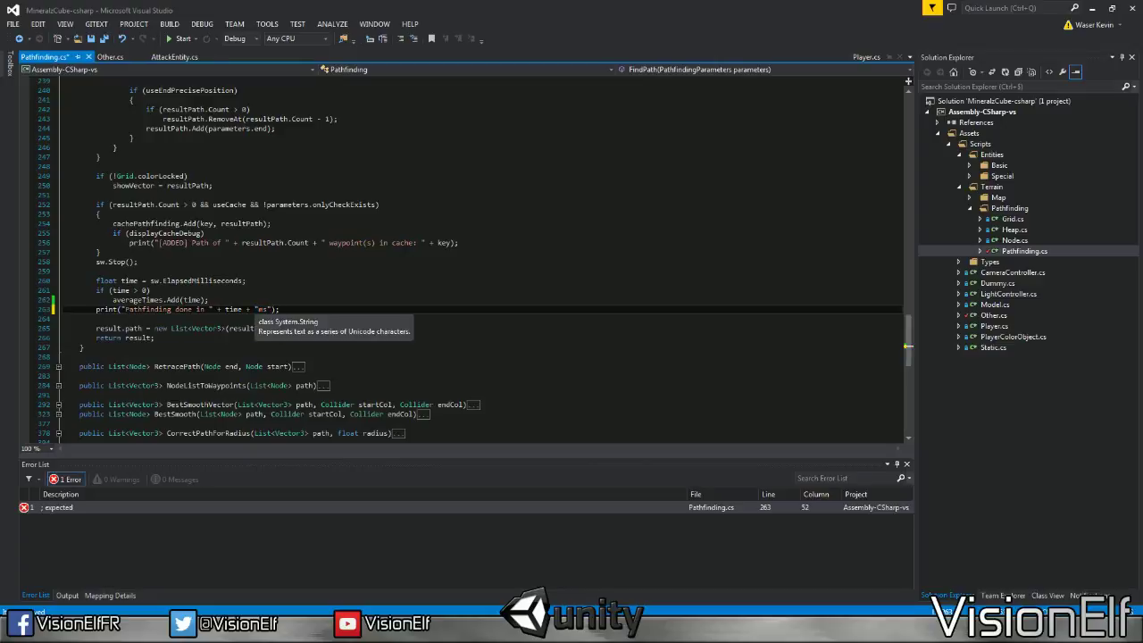
key(ctrl+s)
scroll(482, 259, up, 2)
scroll(314, 313, up, 3)
scroll(314, 313, up, 3)
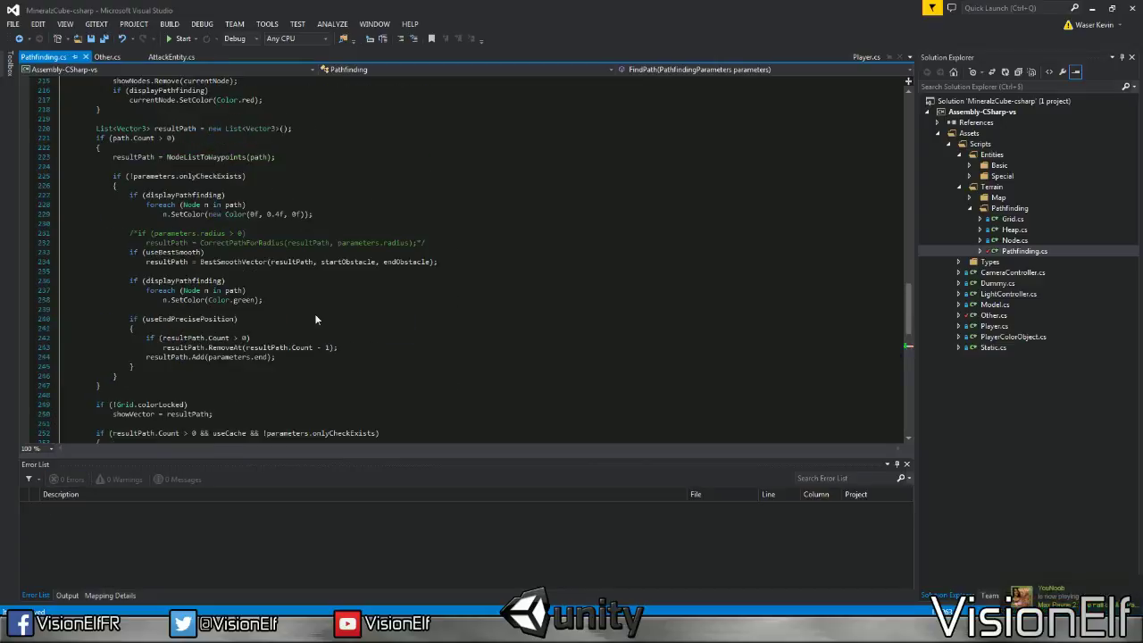
scroll(314, 313, up, 1)
scroll(250, 385, down, 6)
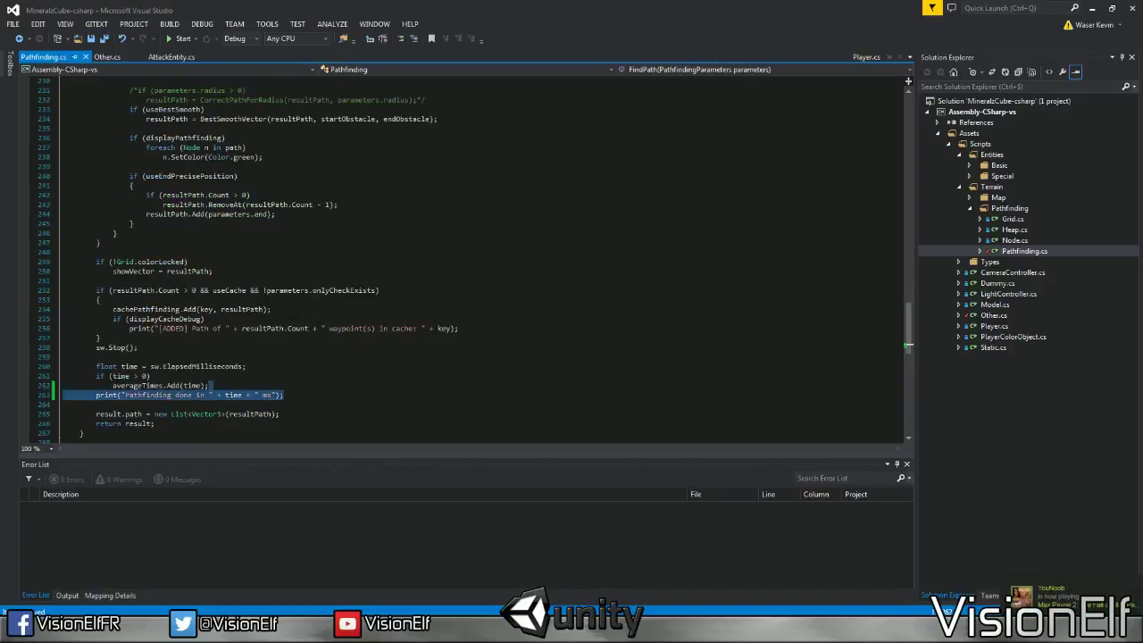
scroll(268, 259, up, 3)
scroll(267, 259, up, 3)
click(292, 156)
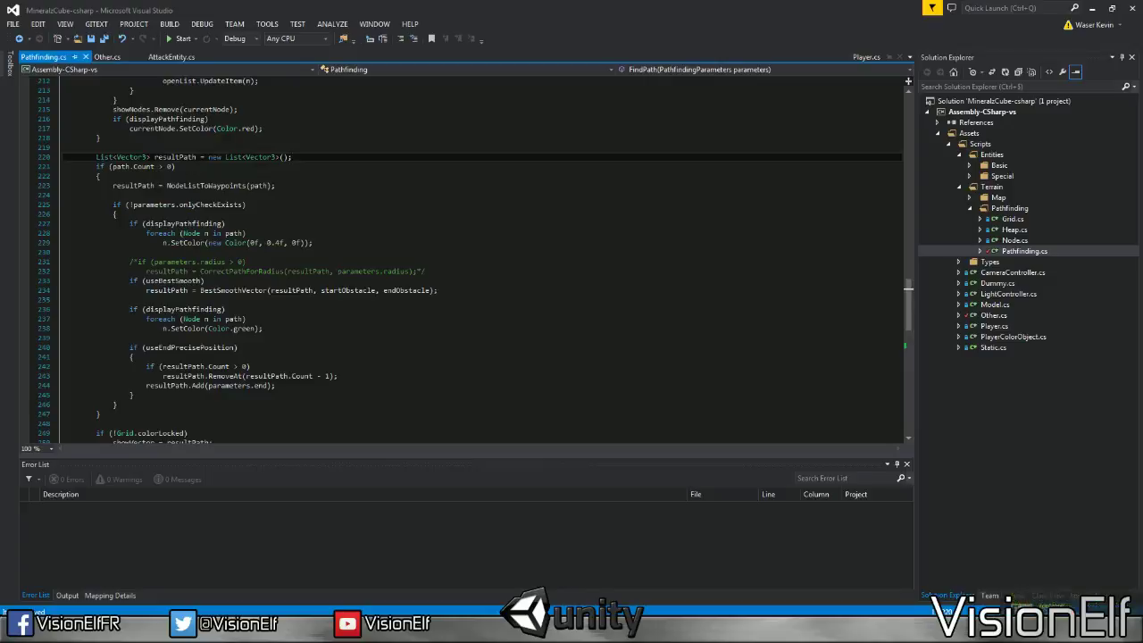
Above resultPath's declaration, replace the pasted print with a float timeTemp declaration using ElapsedMilliseconds
text(print("Pathfinding done in " + time + " ms");)
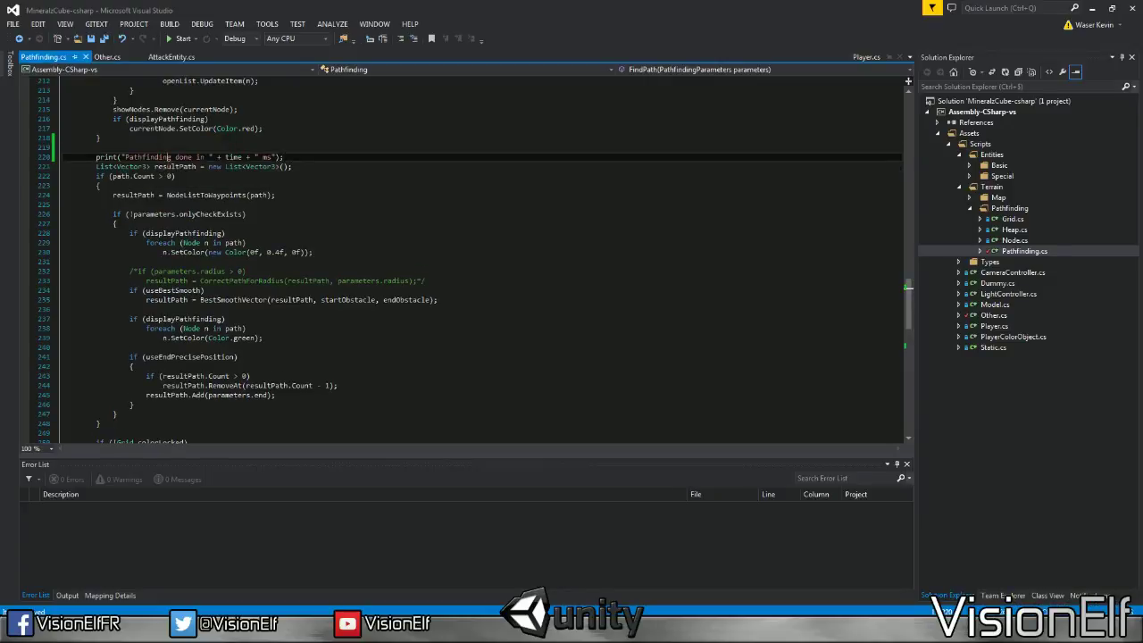
double_click(147, 157)
scroll(233, 329, up, 6)
scroll(234, 328, down, 6)
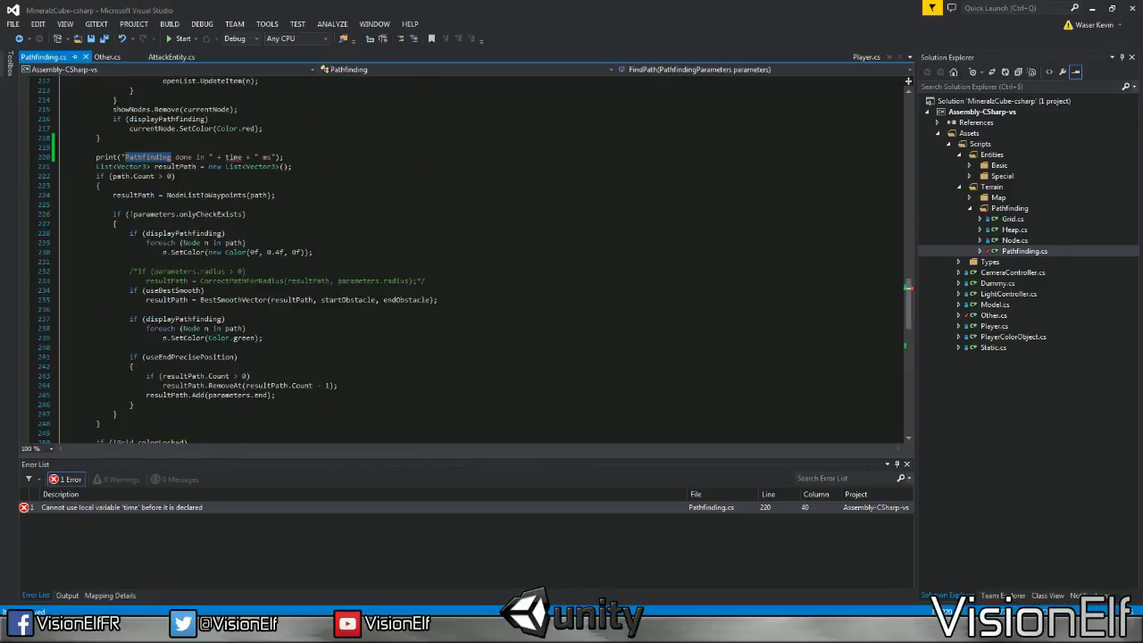
scroll(234, 329, down, 1)
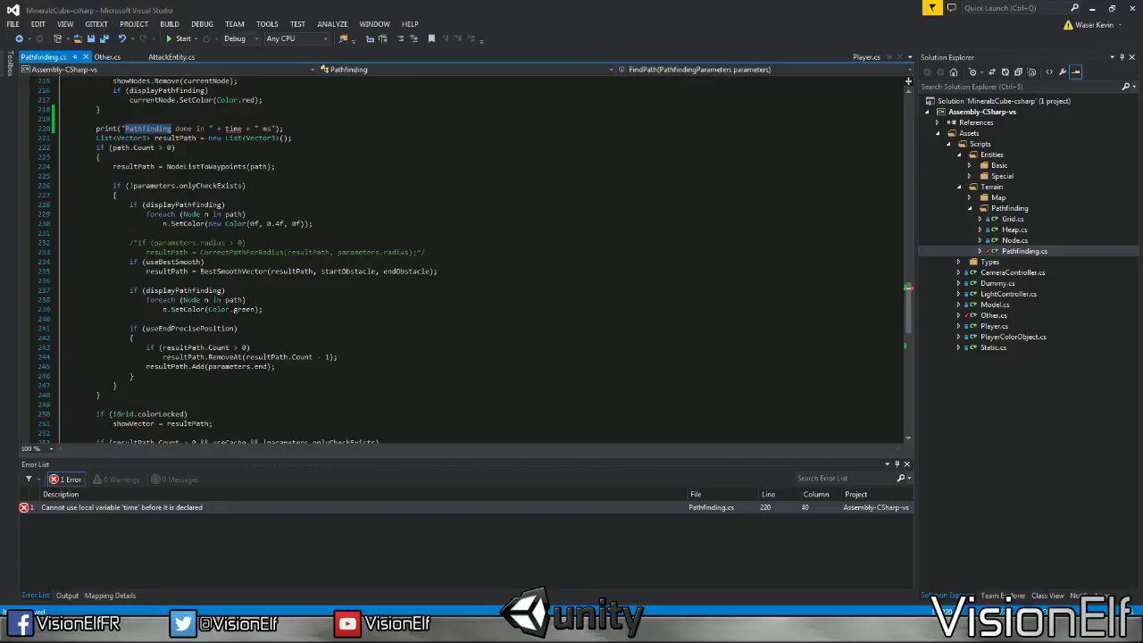
key(Home)
key(shift+End)
text(fl)
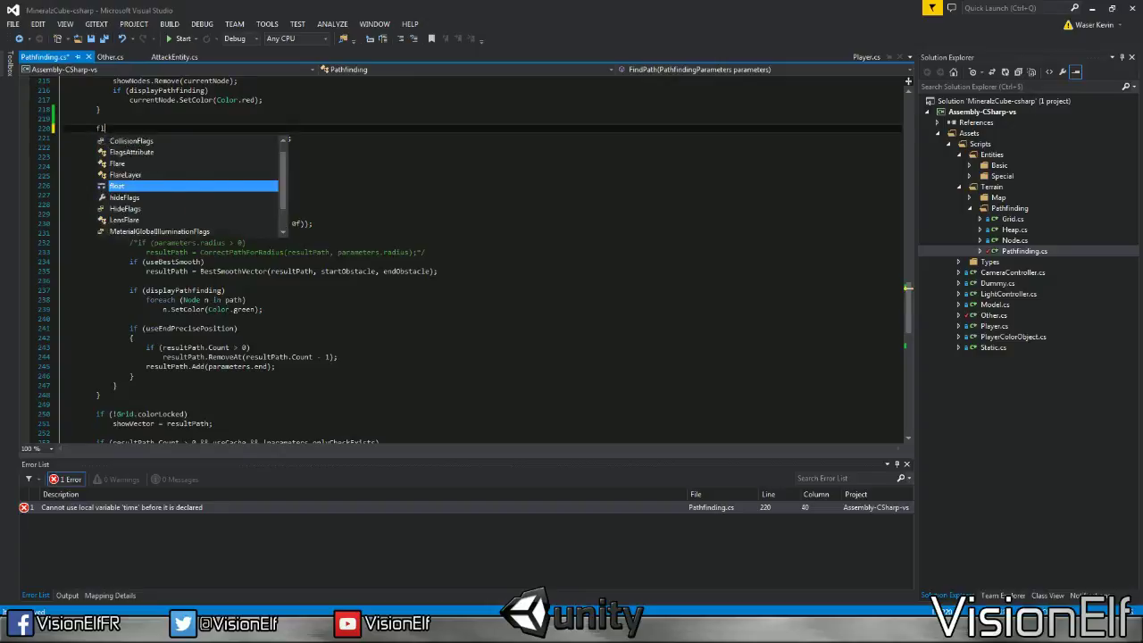
text(oat time)
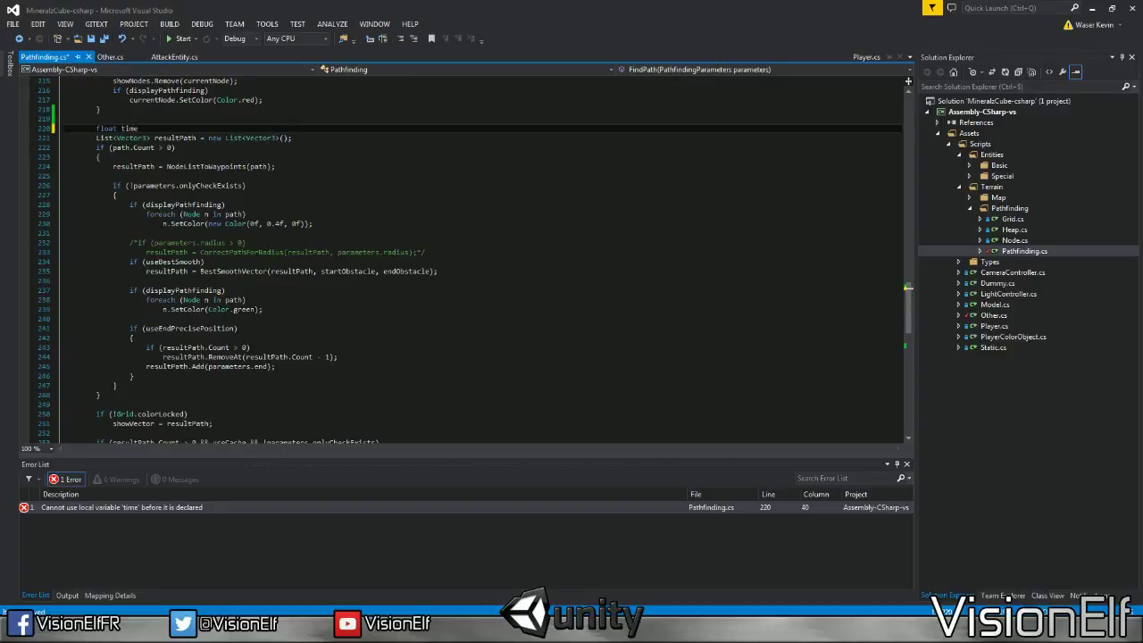
text(Temp )
text(ElapsedMilliseconds;)
key(ctrl+s)
scroll(482, 259, down, 4)
After the smoothing block, add a print line beginning "Smoothing done in "
click(98, 280)
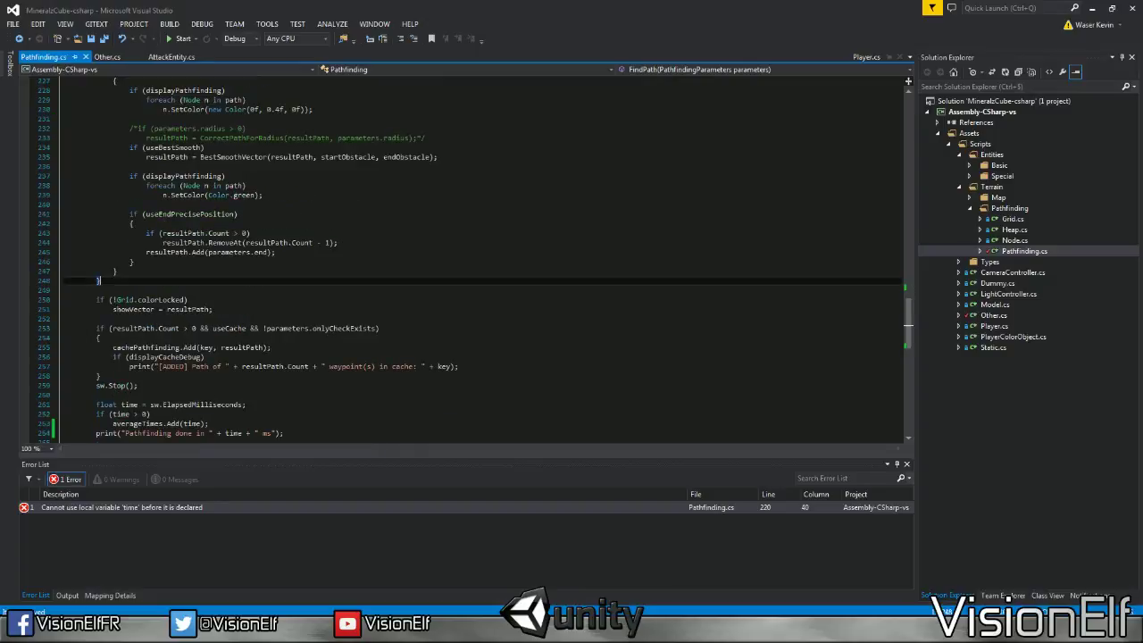
key(Return)
text(print(""))
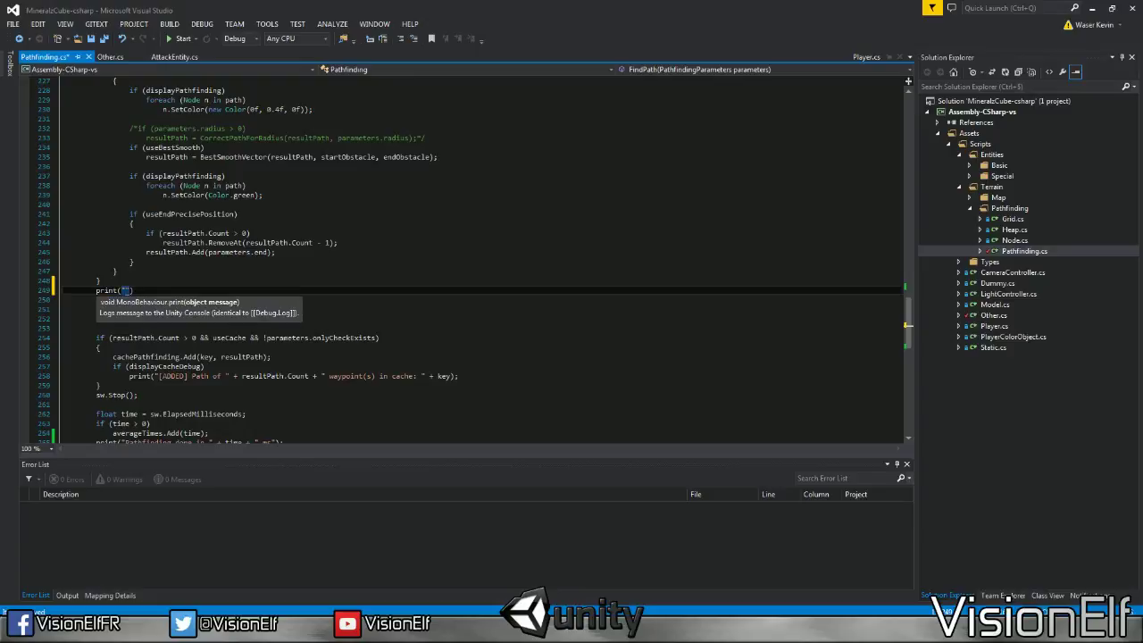
text(Smoothing done in )
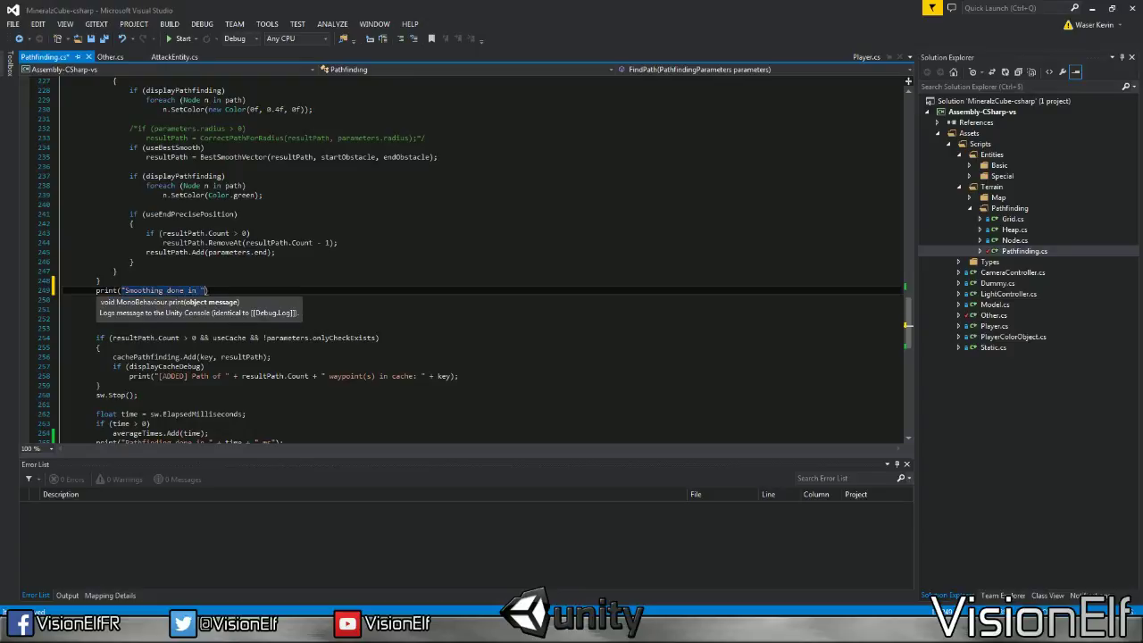
text(")
key(ctrl+s)
text(;)
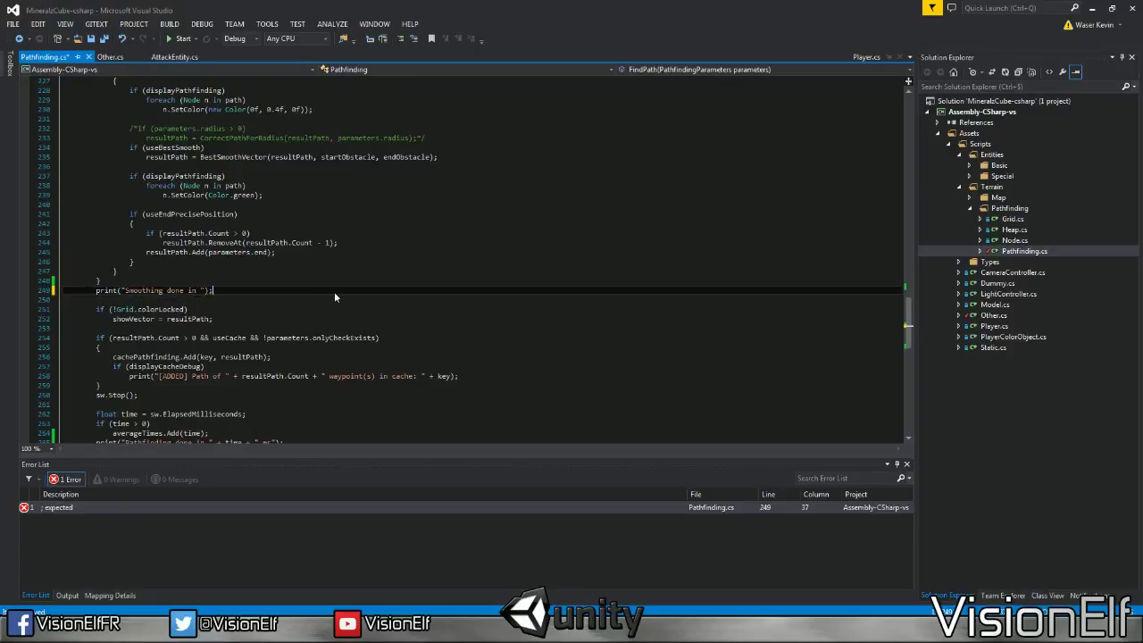
key(ctrl+s)
Complete the smoothing print with (sw.ElapsedMilliseconds - timeTemp) + " ms" and save
scroll(473, 259, up, 4)
scroll(473, 259, down, 2)
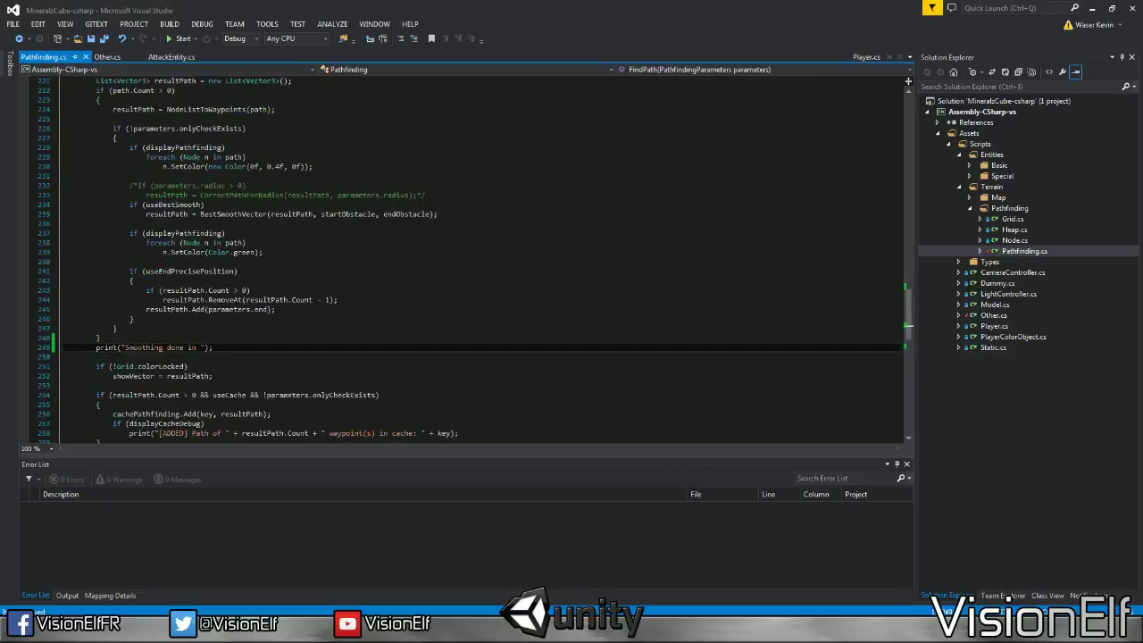
scroll(473, 247, up, 1)
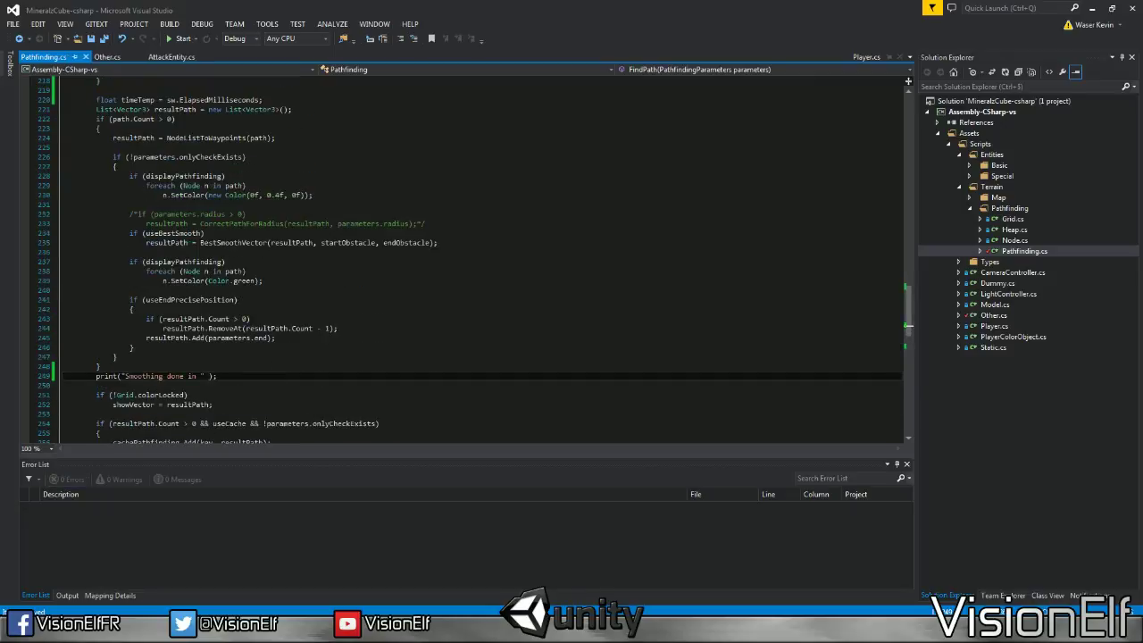
key(ctrl+space)
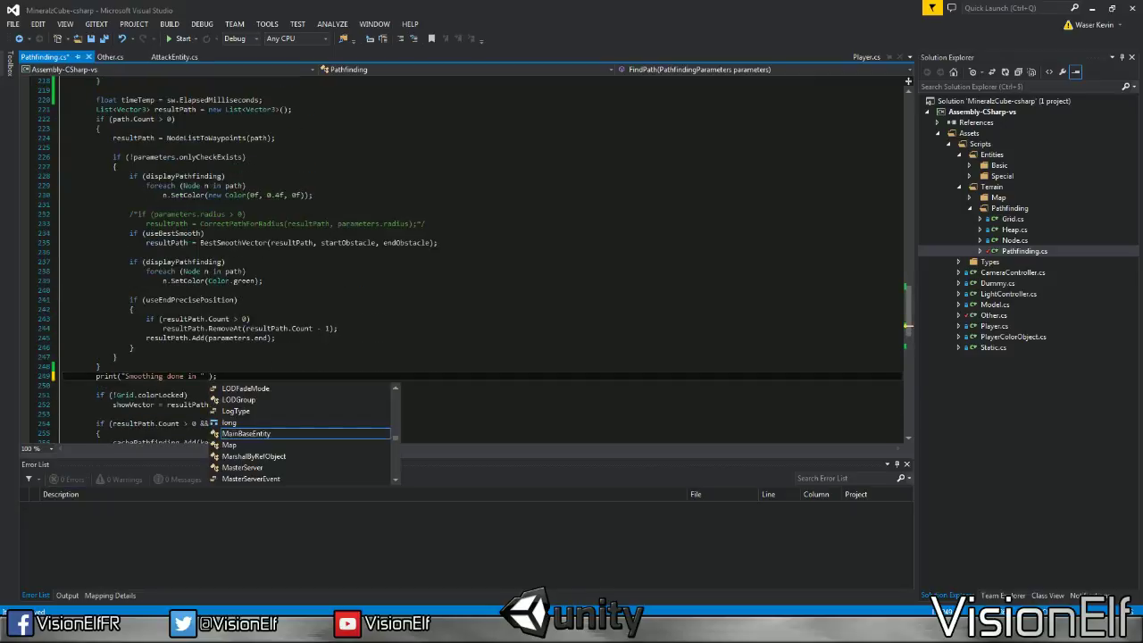
text(+)
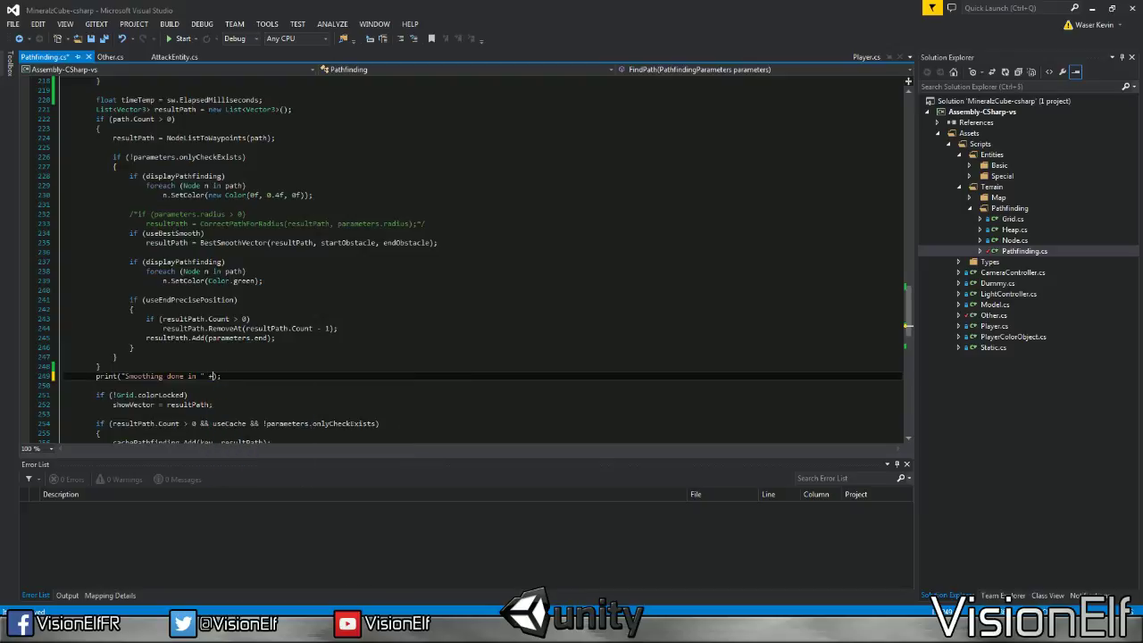
text( (sw.ElapsedMilliseconds )
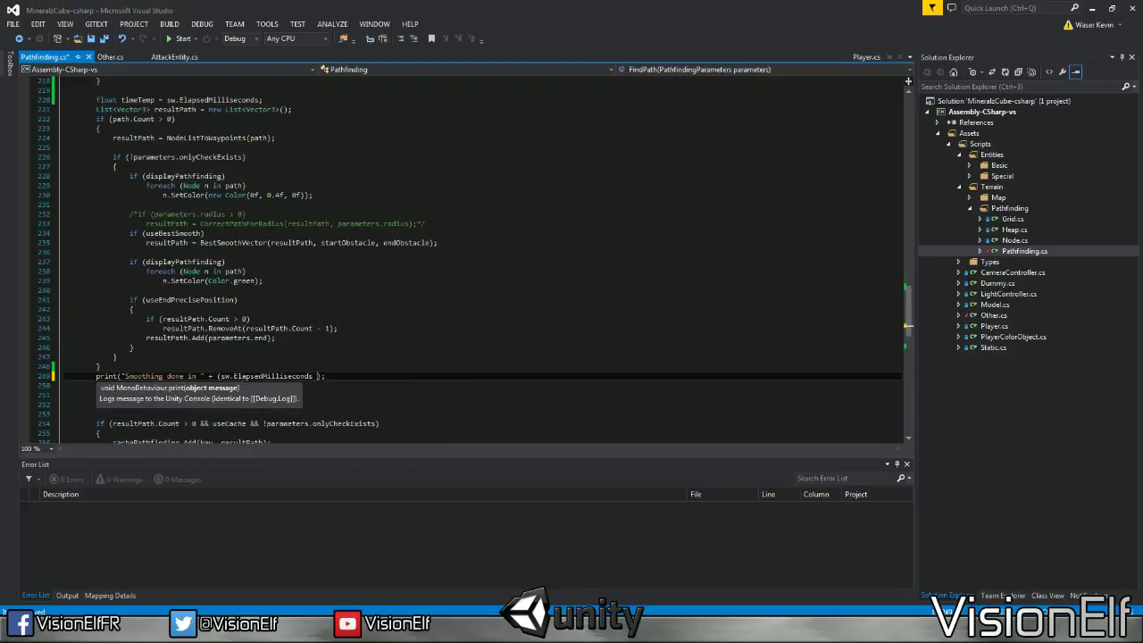
text(- time)
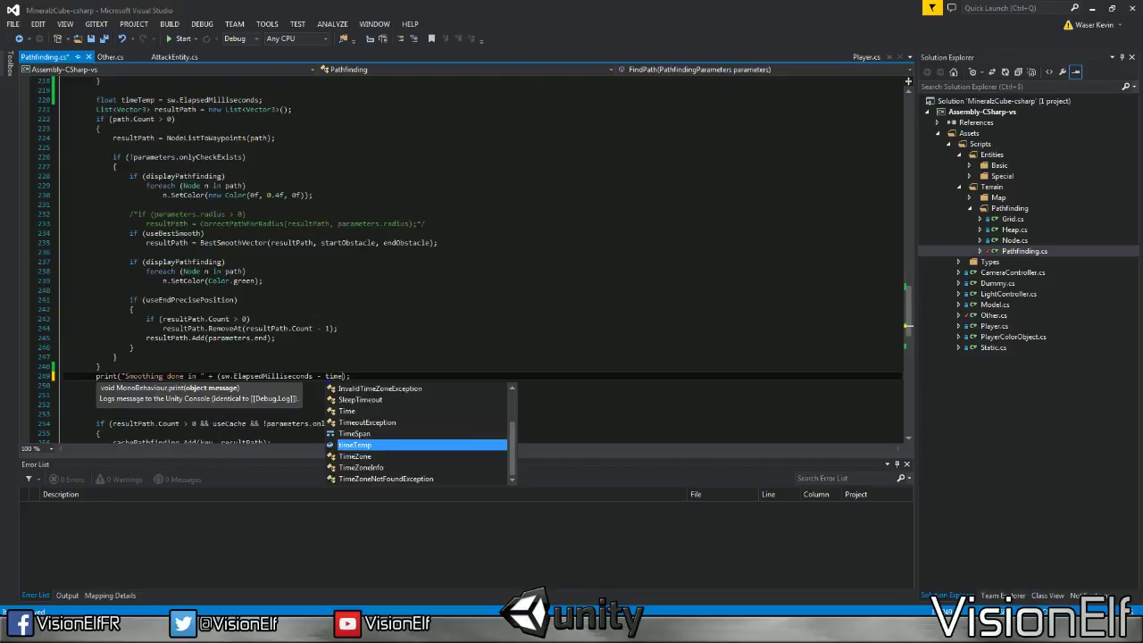
text(Temp) + " ms ")
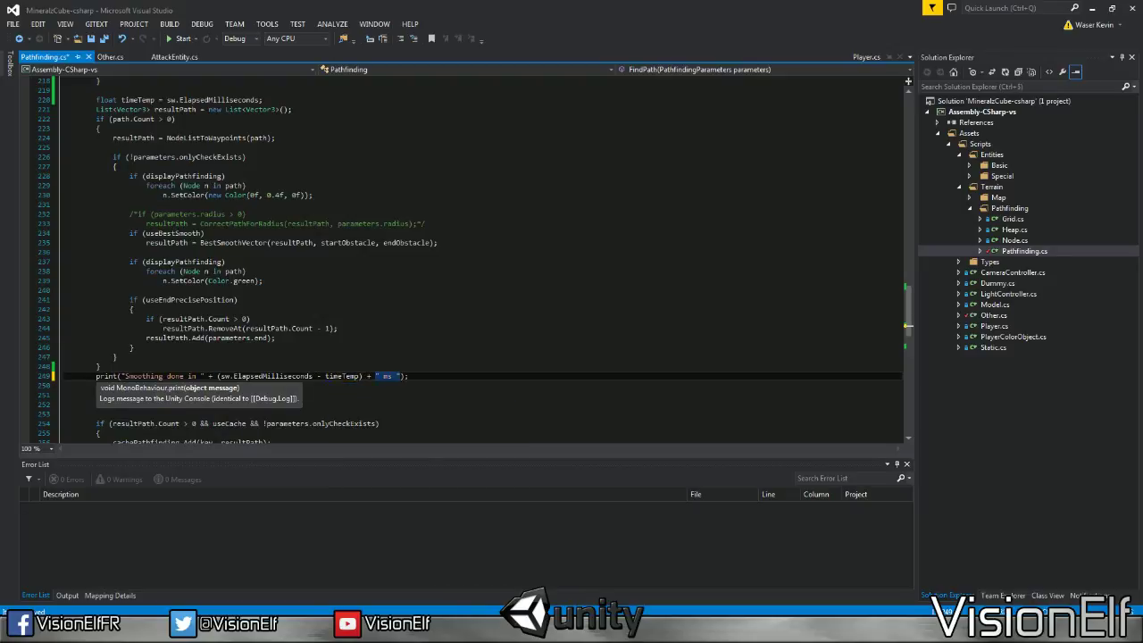
key(BackSpace)
key(ctrl+s)
Paste the timing print line into AttackEntity.cs right after sw.Start()
scroll(470, 259, down, 2)
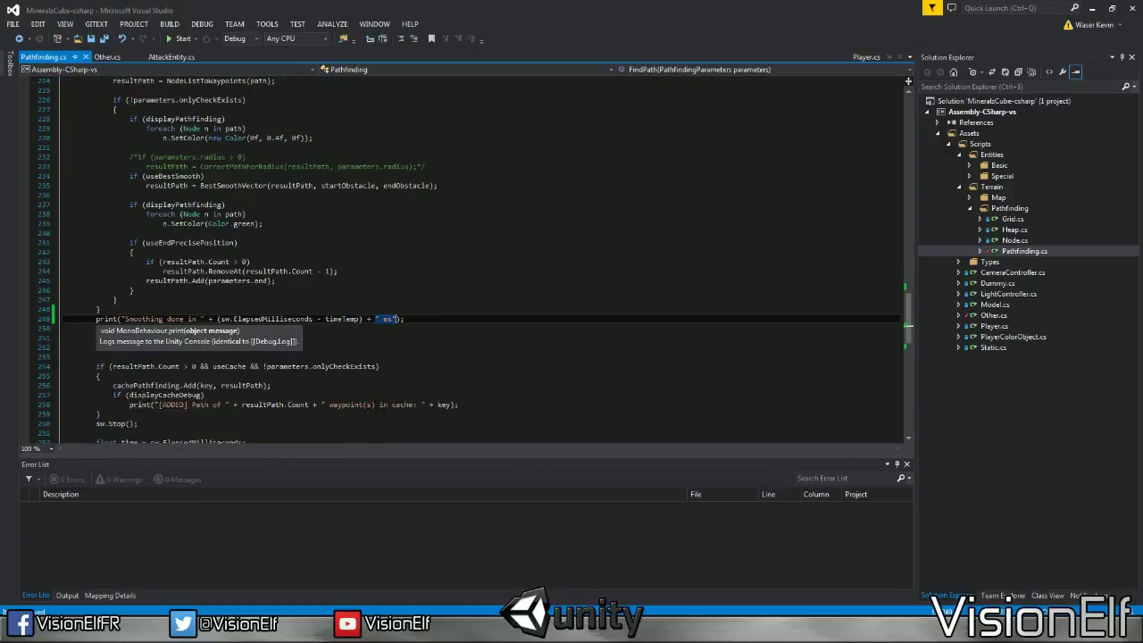
scroll(470, 260, down, 1)
scroll(470, 260, up, 2)
scroll(478, 259, up, 2)
scroll(478, 259, down, 6)
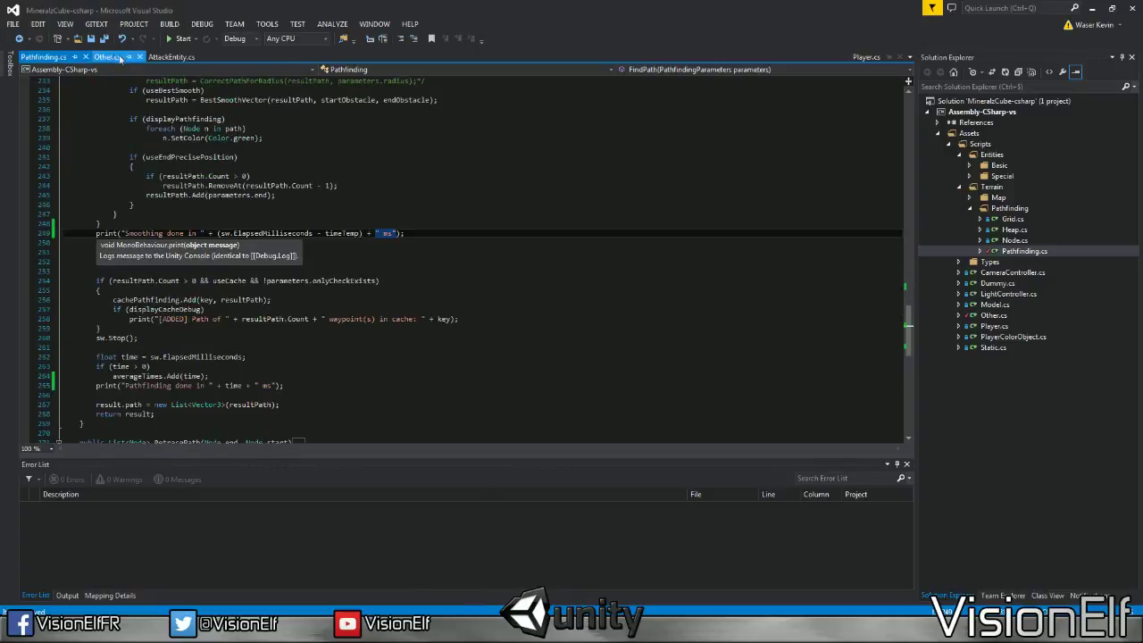
click(171, 56)
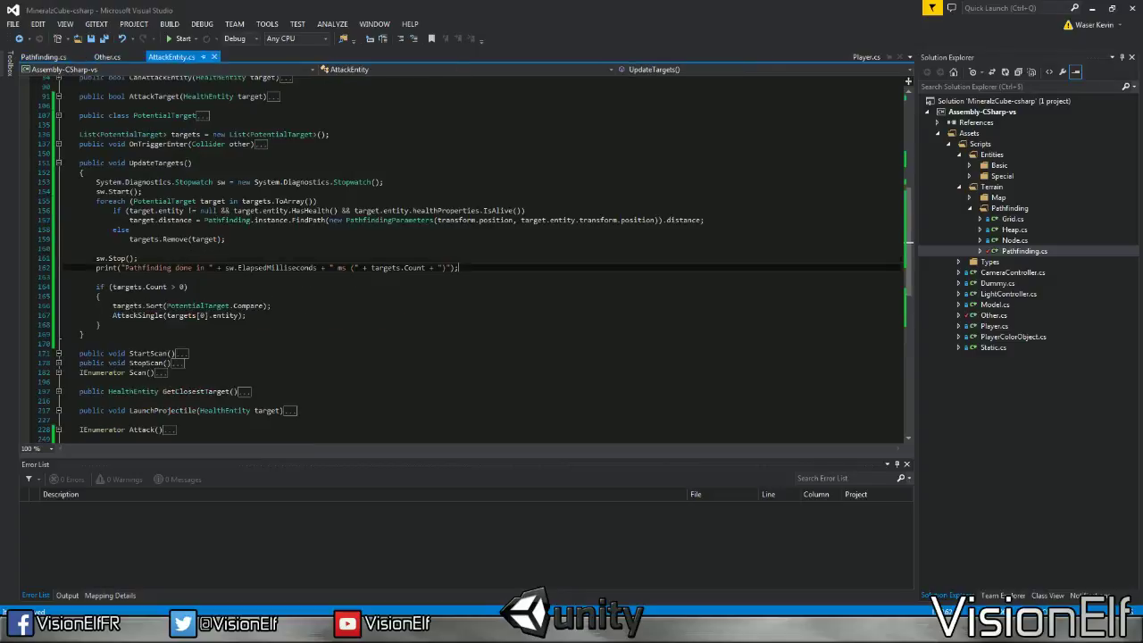
click(143, 191)
key(Return)
text(print("Pathfinding done in " + sw.ElapsedMilliseconds + " ms (" + targets.Count + ")");)
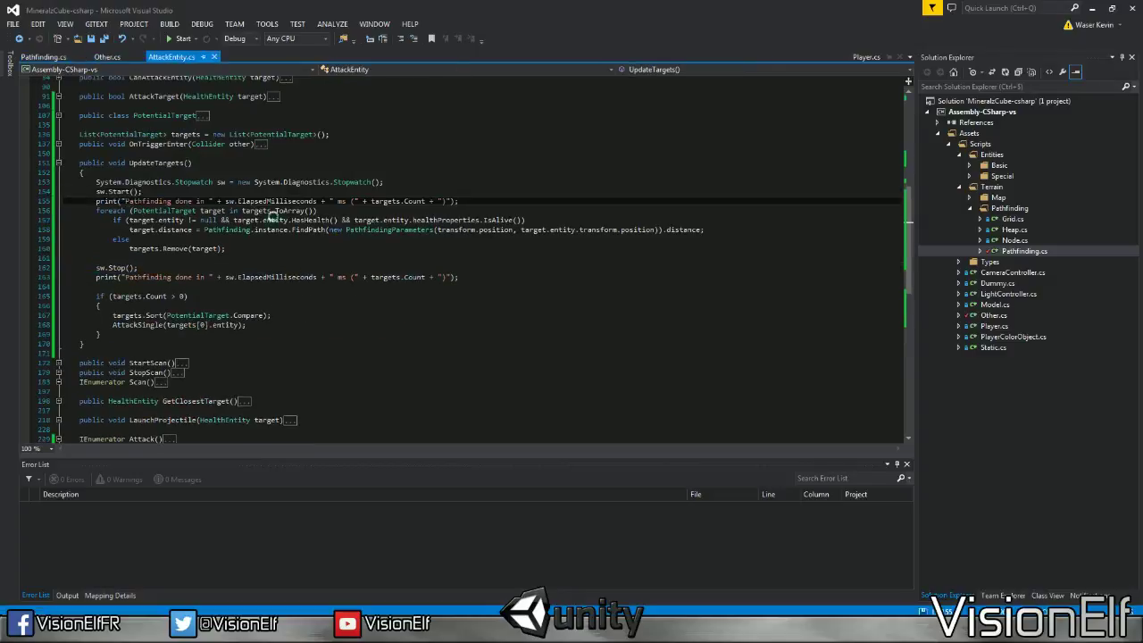
Change the pasted log message to "Pathfinding of UpdateTargets", removing the leftover timing text
double_click(148, 201)
text(print("P)
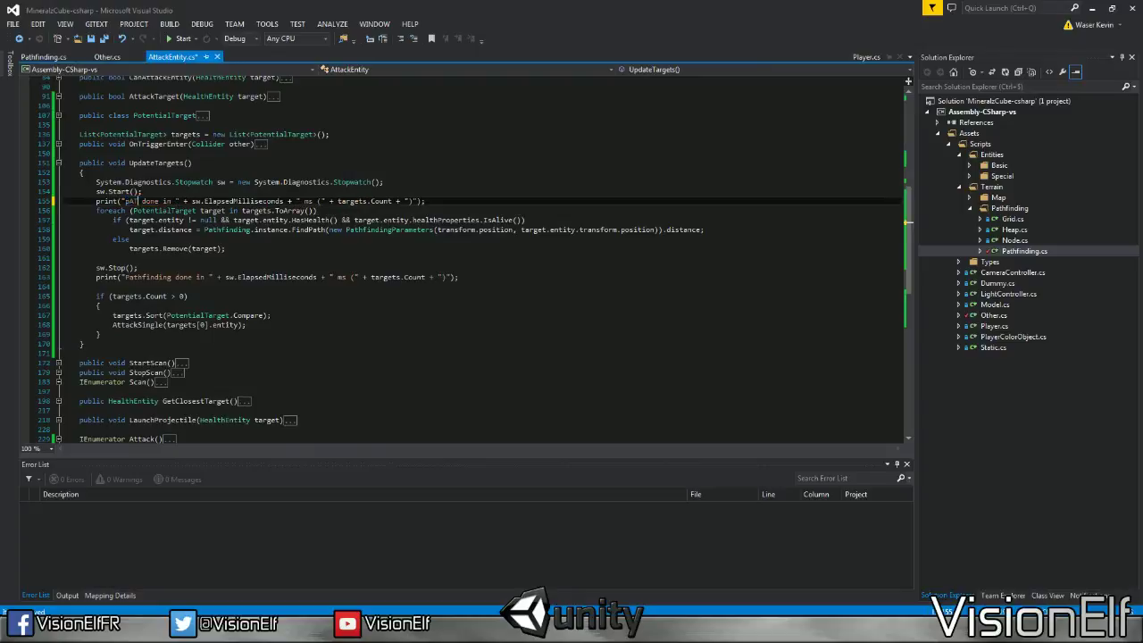
text(athfinding of )
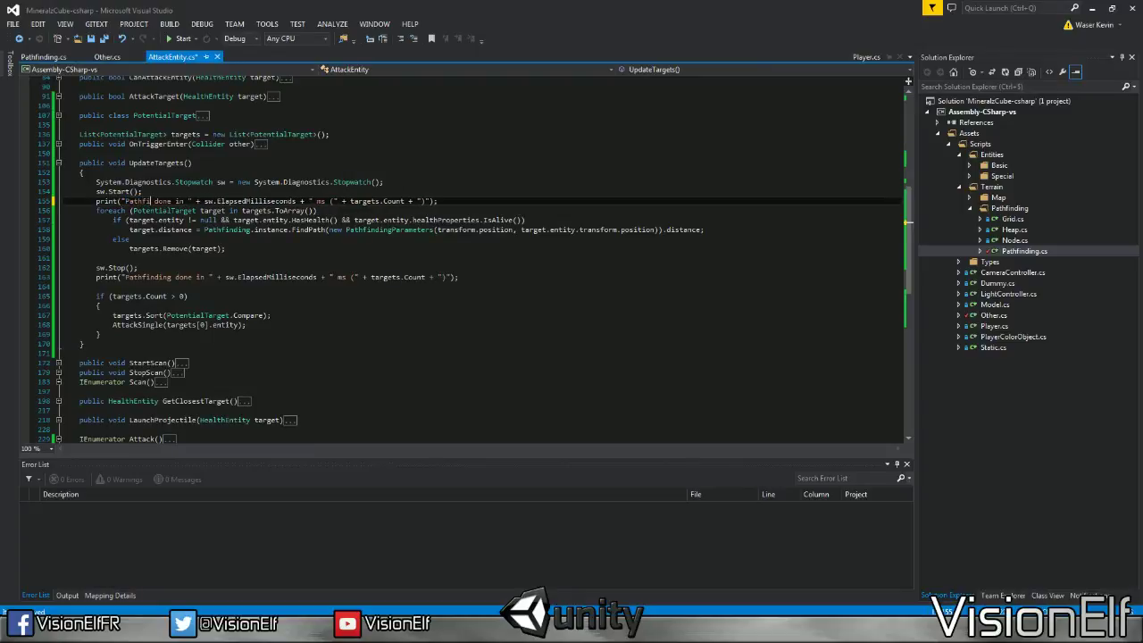
text(UpdateTar)
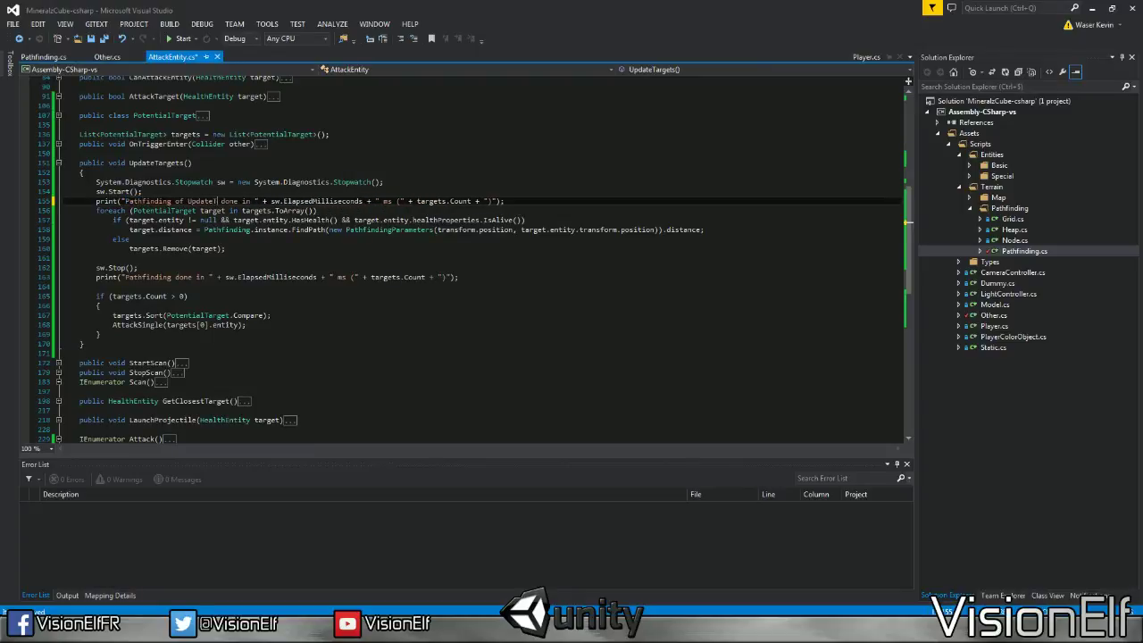
text(gets)
key(shift+End)
key(shift+Left)
key(shift+Left)
key(shift+Left)
key(Delete)
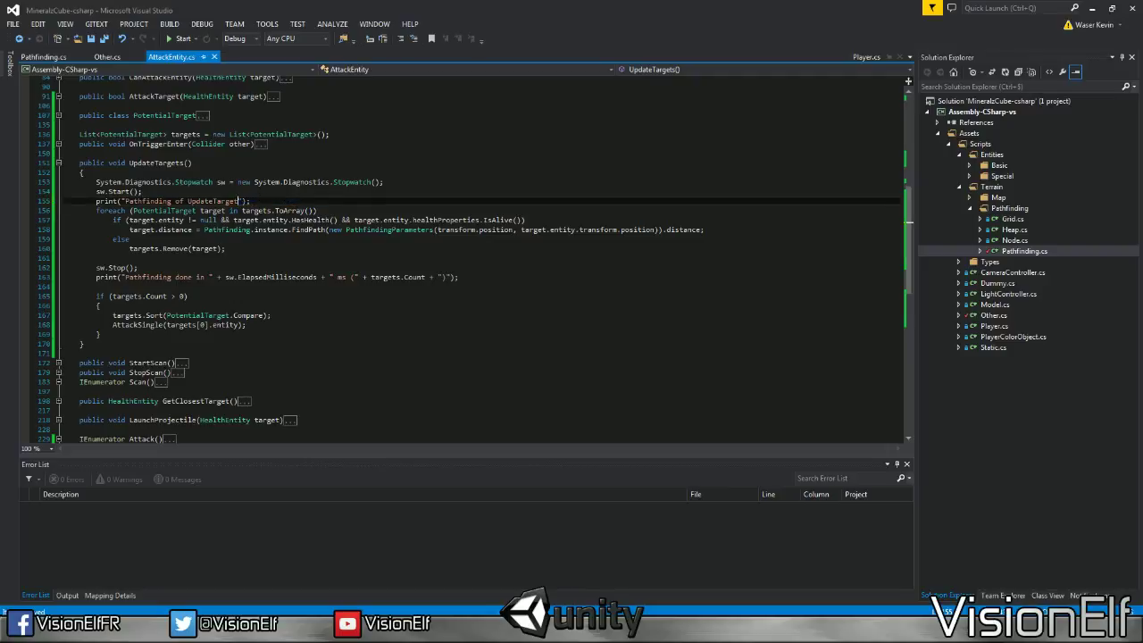
mouse_move(517, 632)
Add Other.showDebug = true; right after sw.Start() and save
key(Up)
key(Return)
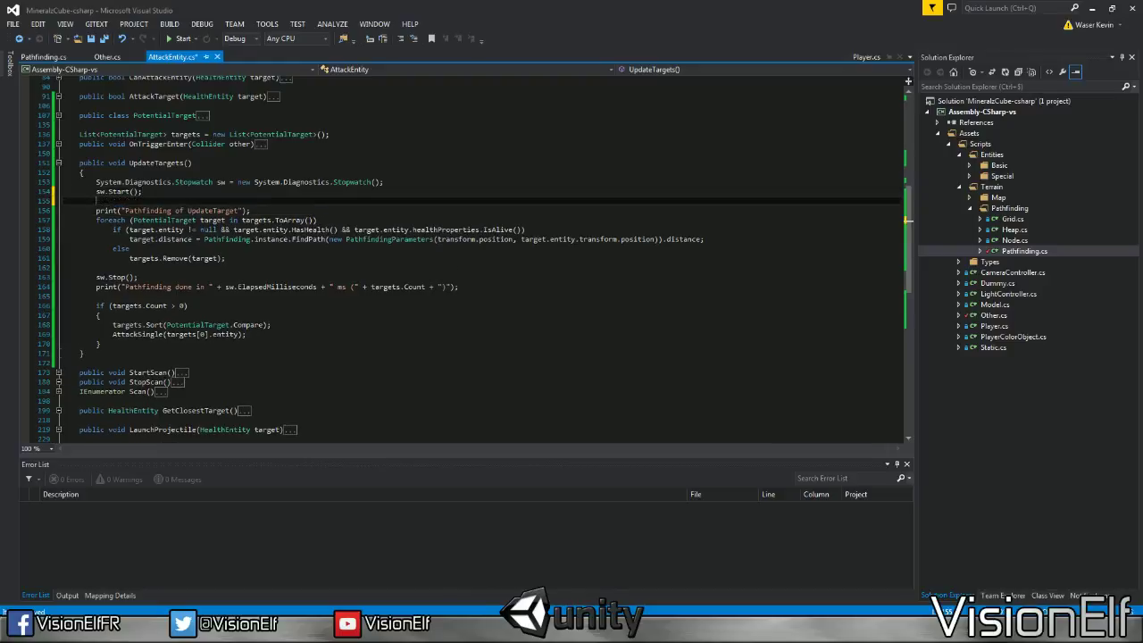
text(Path)
key(Tab)
text(.show)
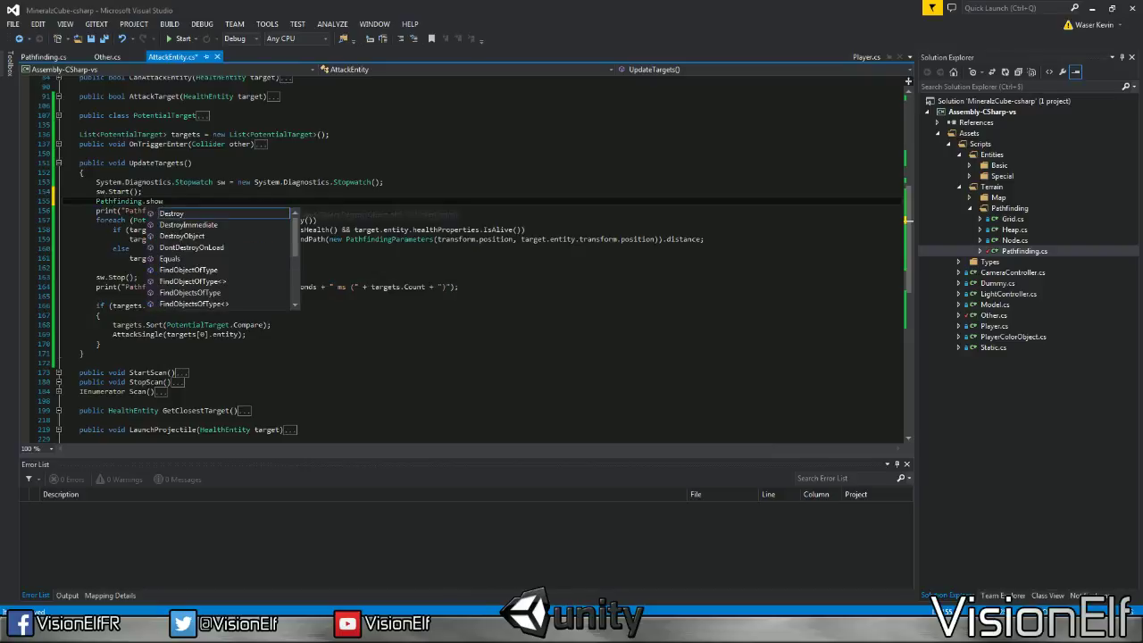
key(BackSpace)
key(BackSpace)
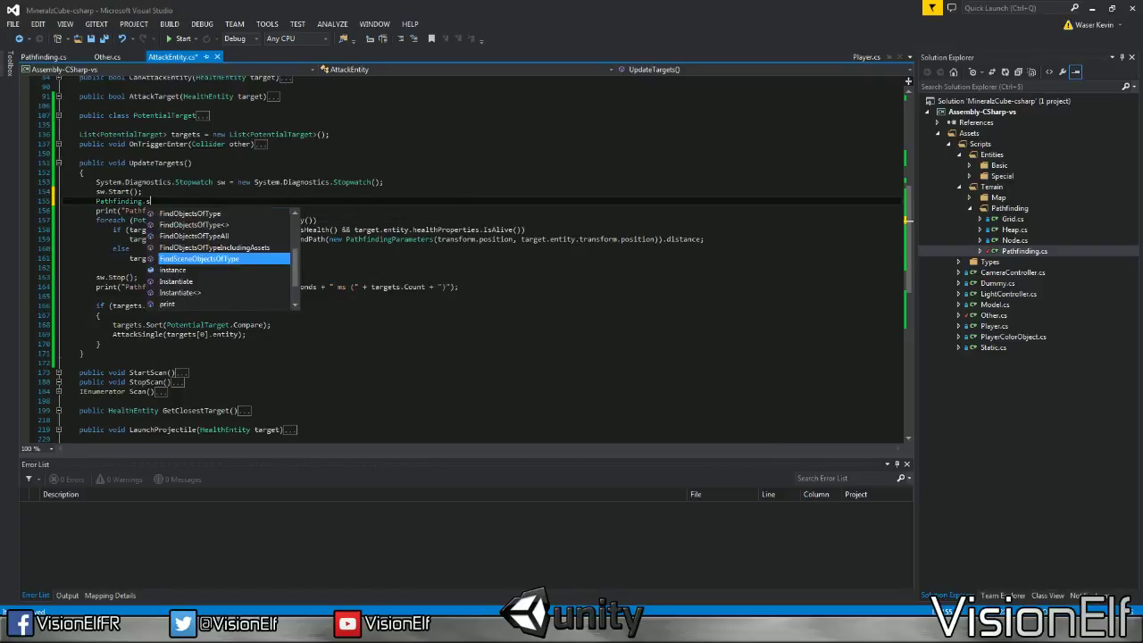
key(BackSpace)
text(s)
key(BackSpace)
key(BackSpace)
key(ctrl+shift+Left)
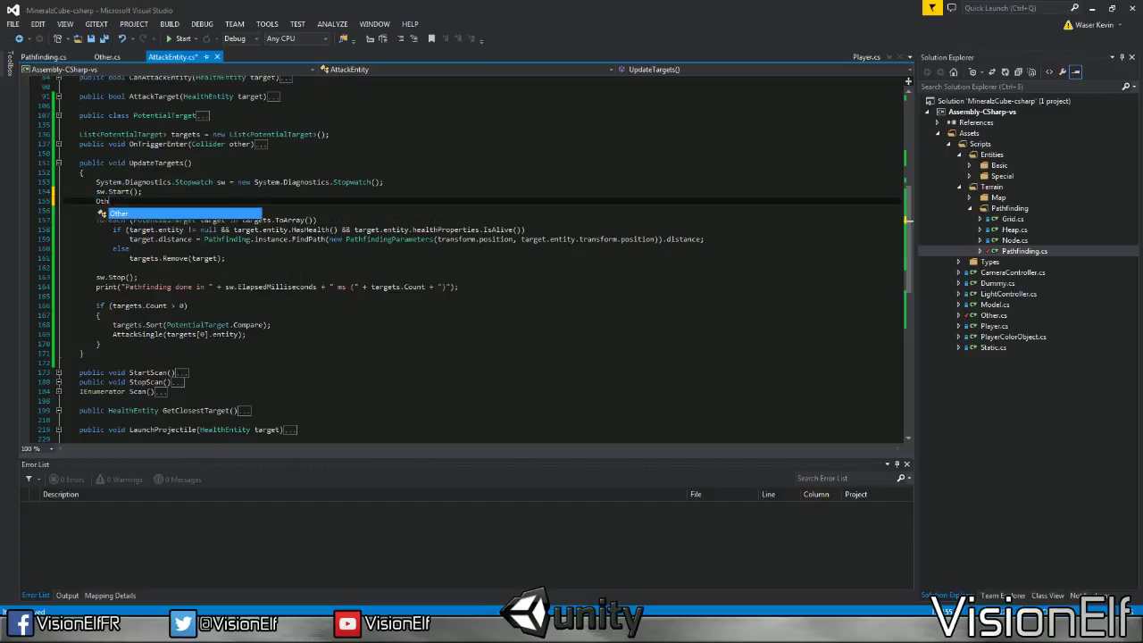
text(Other.showDebug = )
text(t)
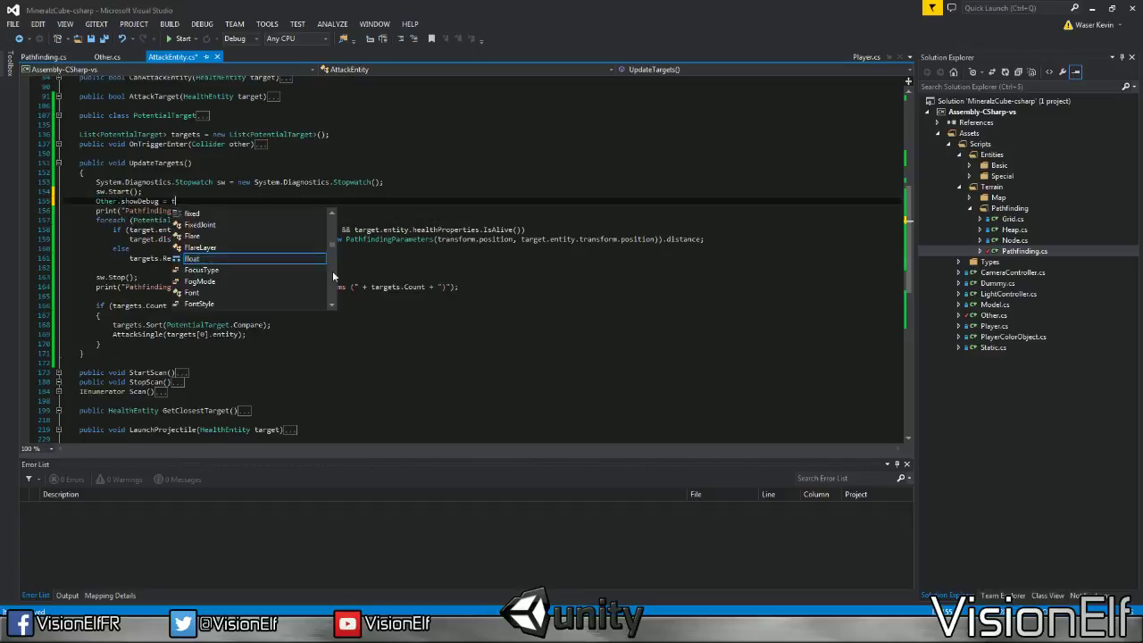
text(rue;)
key(ctrl+s)
Add Other.showDebug = false; right after sw.Stop() and save
click(95, 238)
key(Down)
key(Down)
key(Down)
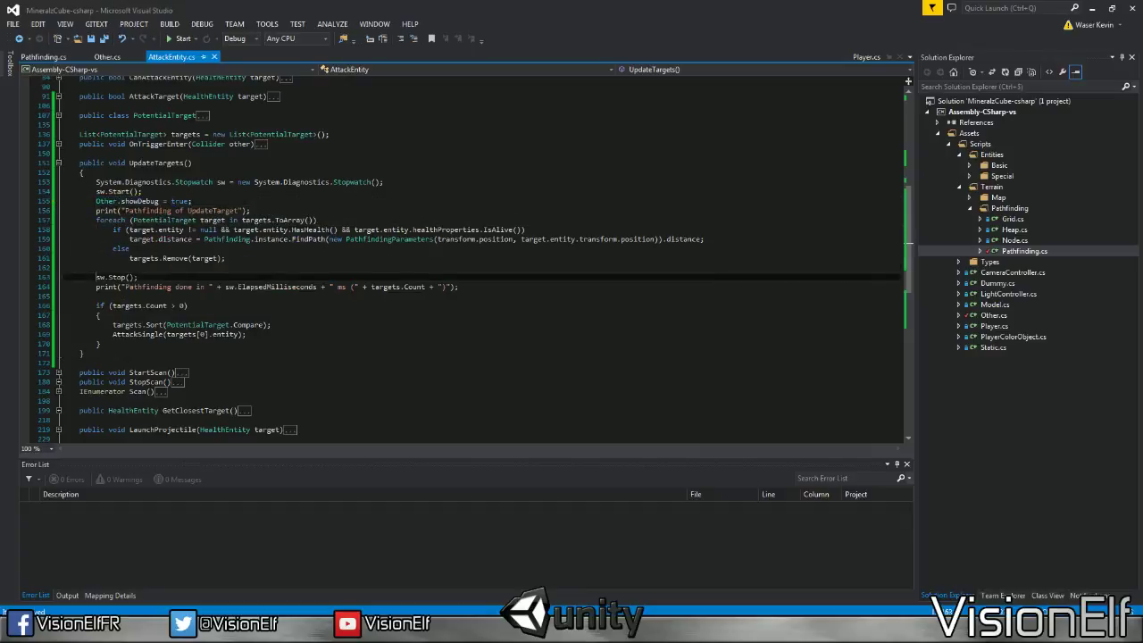
key(End)
key(Return)
text(Other.showDebug = true;)
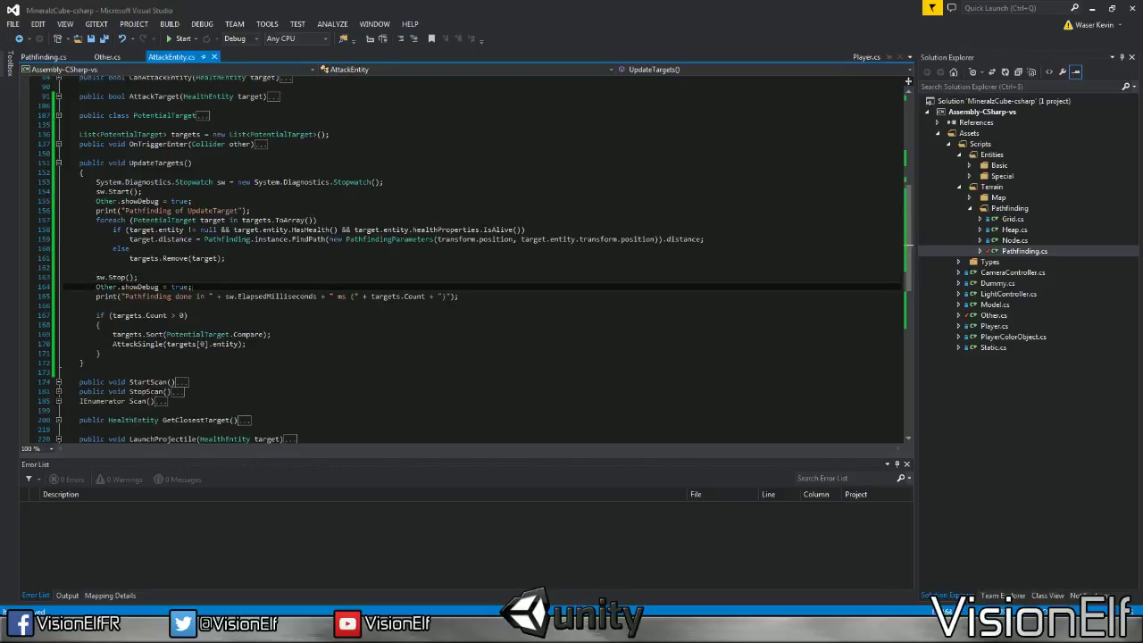
key(BackSpace)
key(BackSpace)
key(BackSpace)
text(false;)
key(ctrl+s)
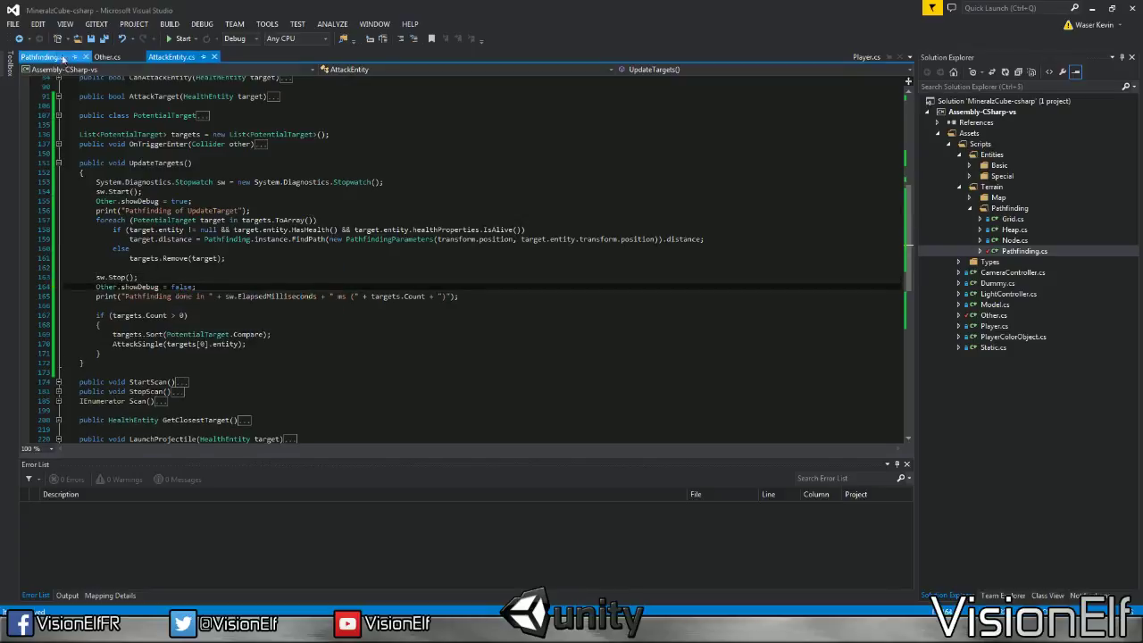
In Pathfinding.cs, wrap the smoothing print in if (Other.showDebug) and save
click(63, 58)
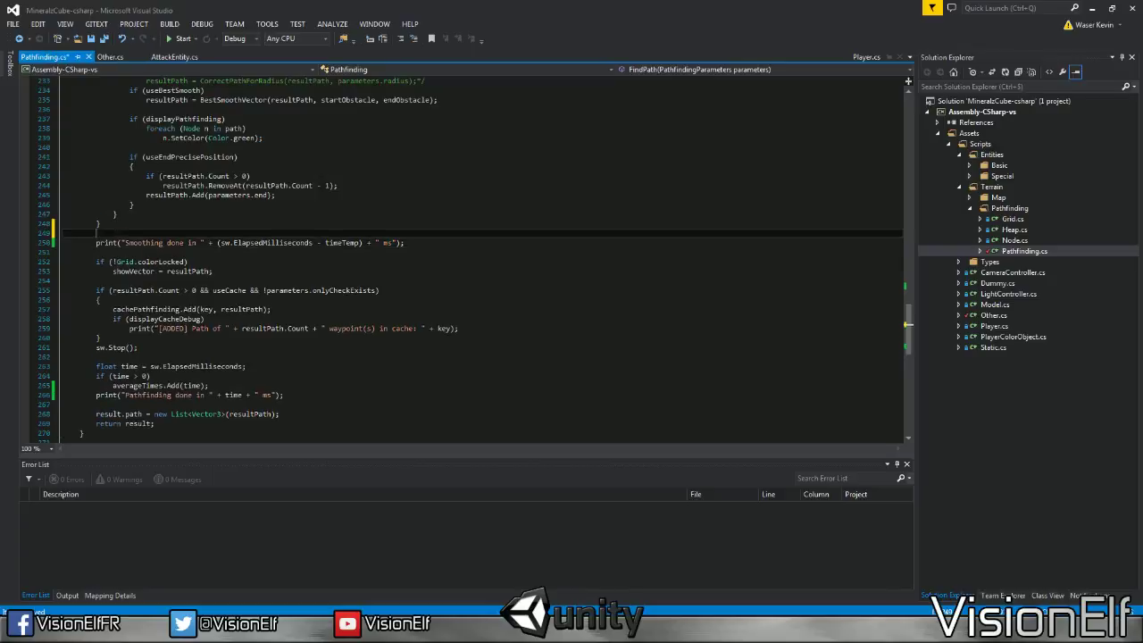
text(if (Other.showDebug))
key(Down)
key(Home)
key(Tab)
key(Up)
key(shift+Home)
key(ctrl+s)
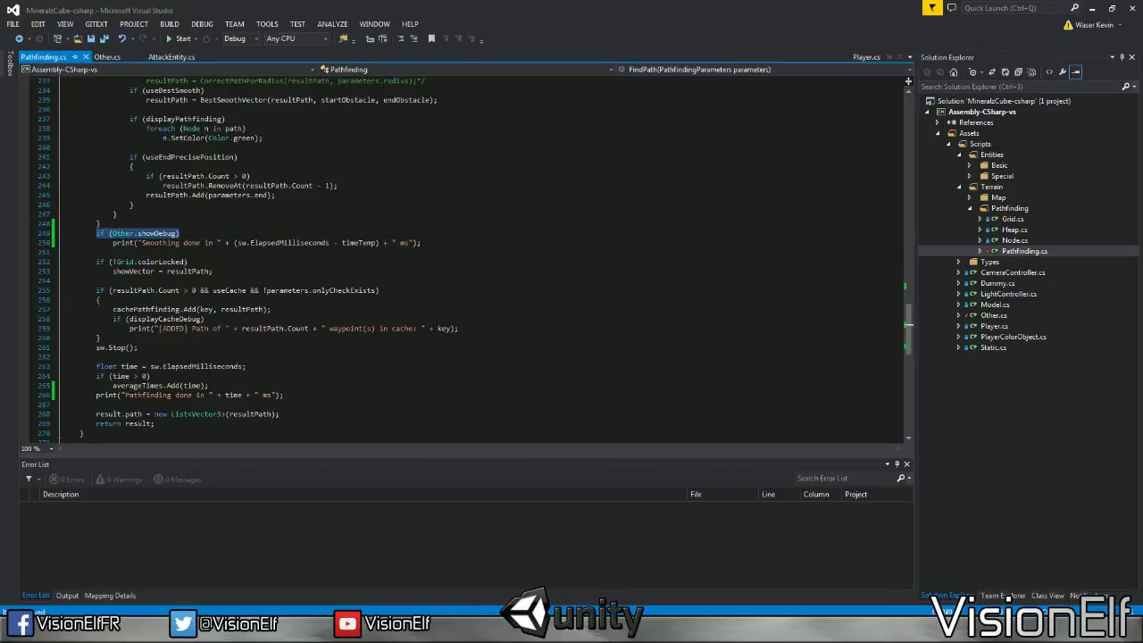
Guard the "Pathfinding done in" print with the same if (Other.showDebug) condition and save
key(ctrl+c)
scroll(482, 259, down, 3)
click(209, 300)
key(Return)
key(ctrl+v)
key(Down)
key(Home)
key(Tab)
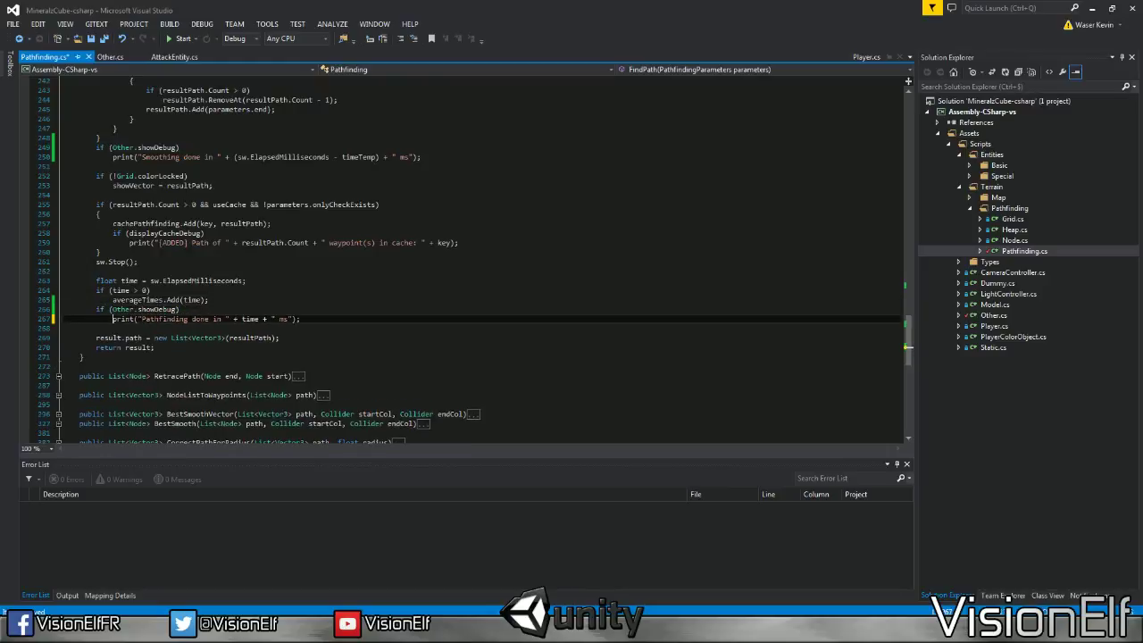
key(ctrl+s)
Go back to the Unity editor with its Console showing
scroll(482, 259, up, 3)
scroll(482, 259, up, 8)
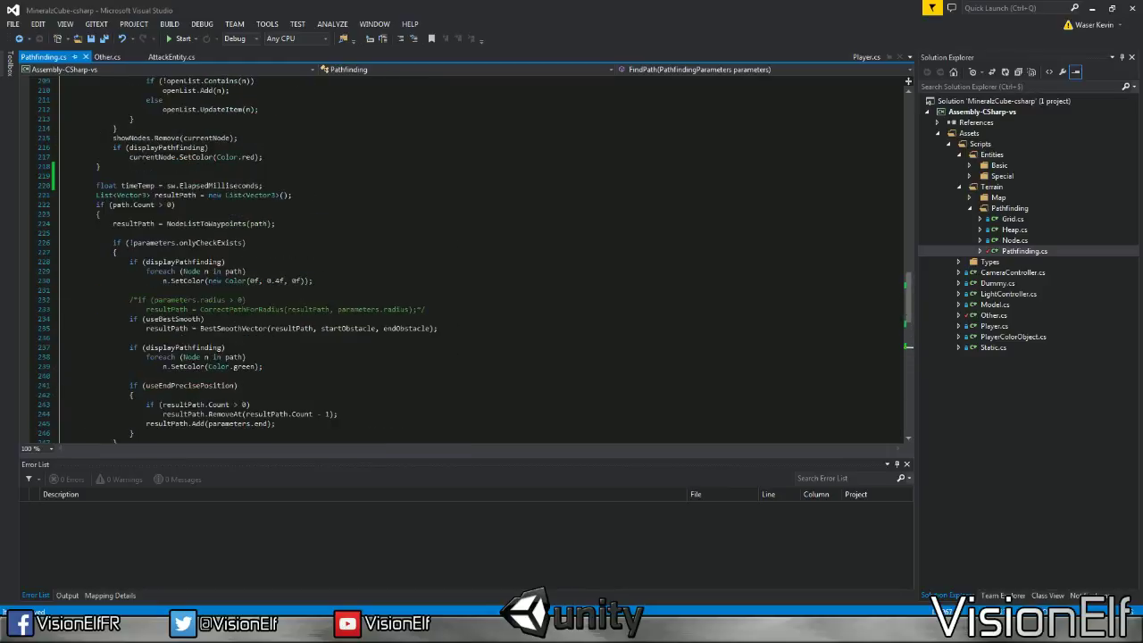
scroll(482, 259, down, 8)
key(alt+Tab)
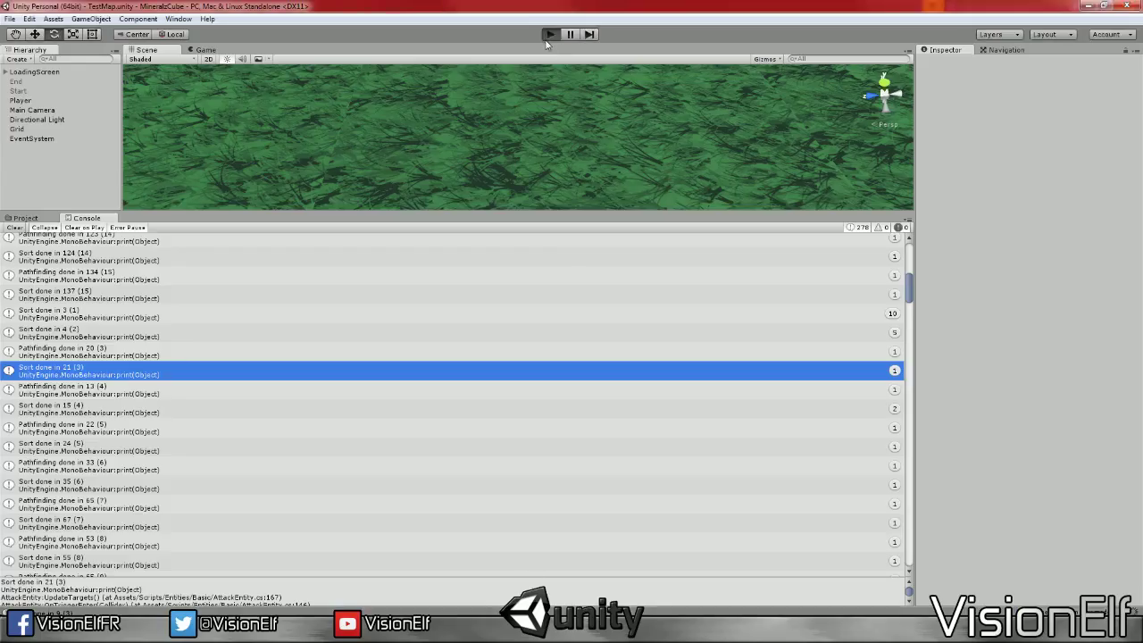
Play the game, drag a trail of Basic Wall blocks across the grass, then stop play mode
click(549, 35)
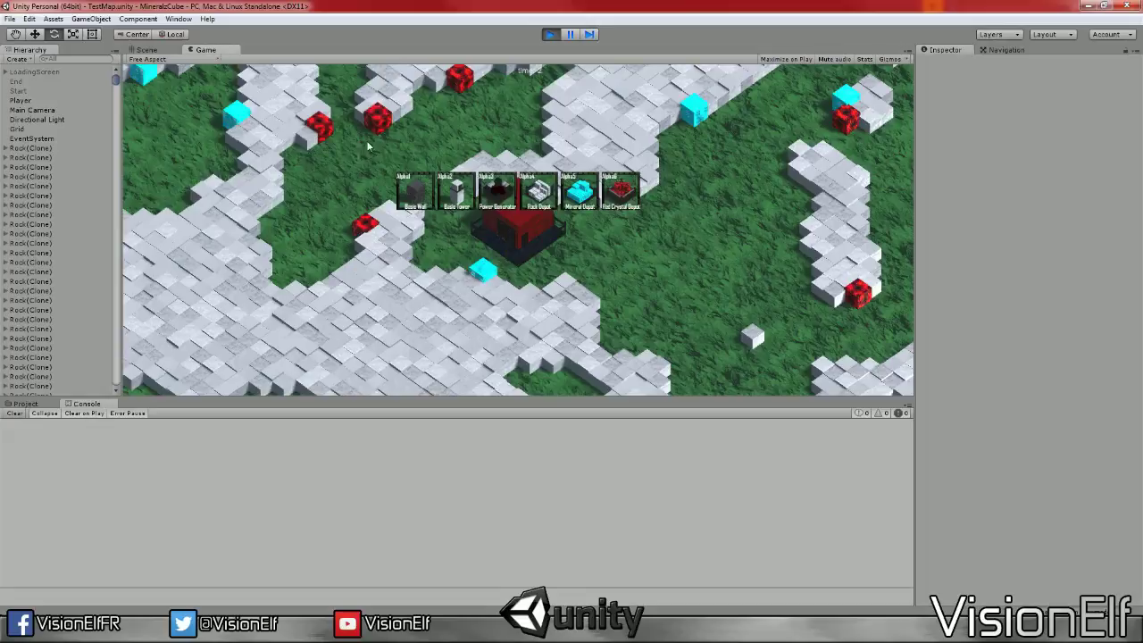
key(1)
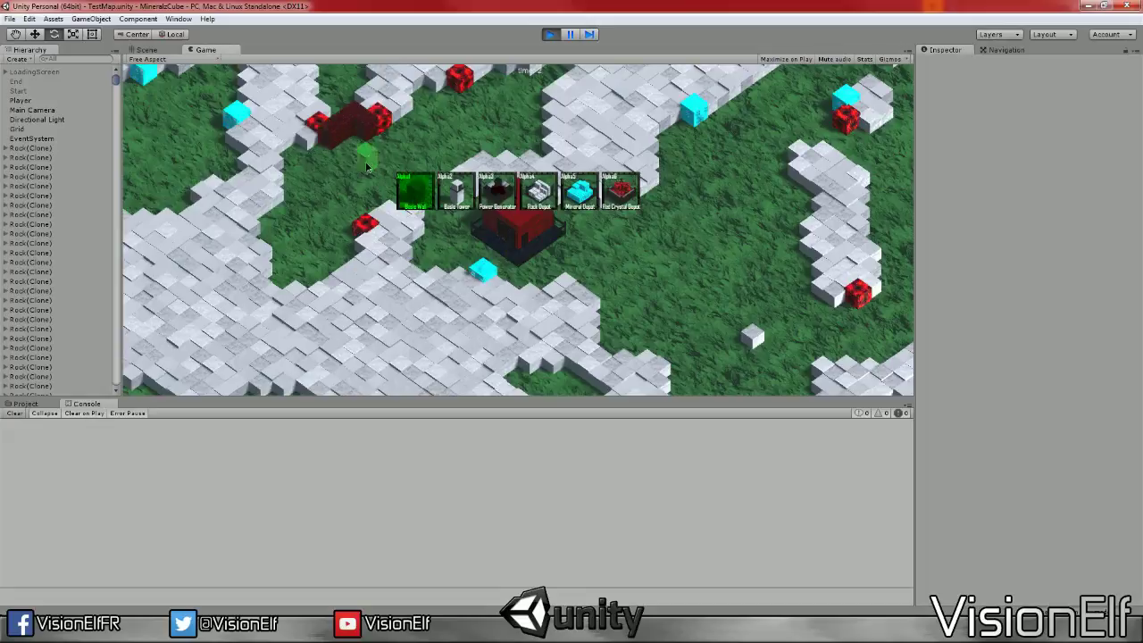
drag(366, 166, 476, 143)
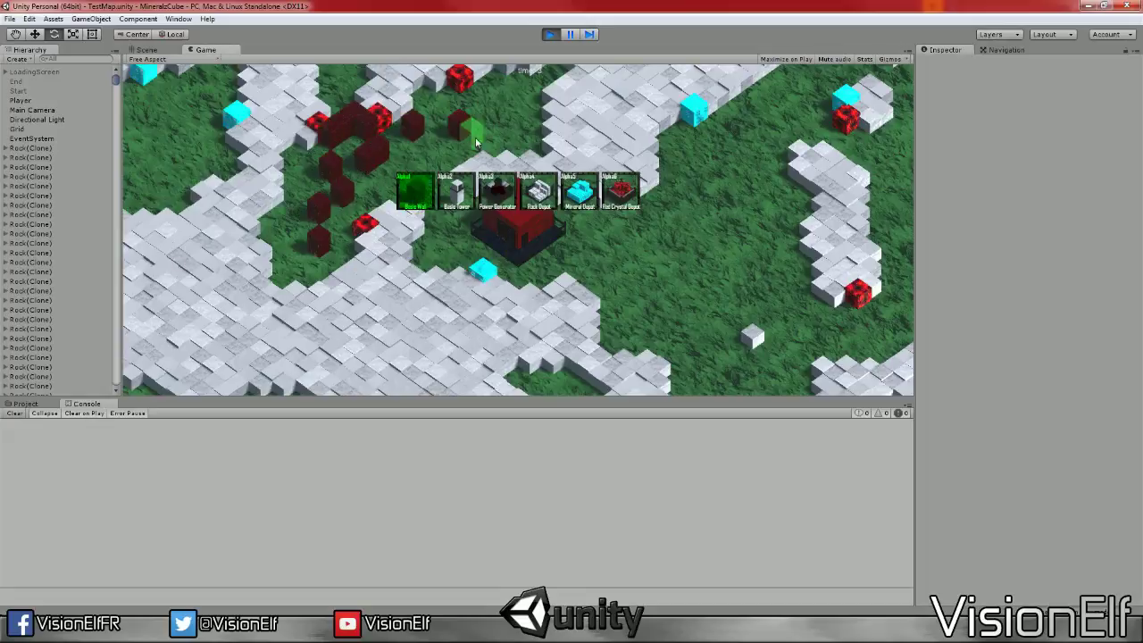
key(w)
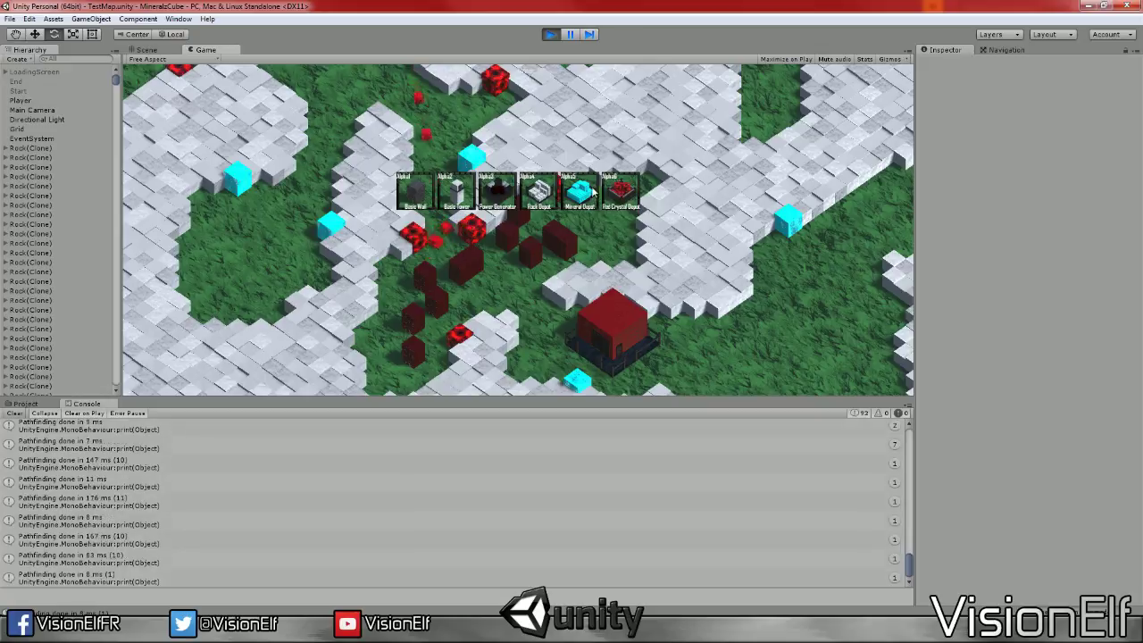
click(553, 37)
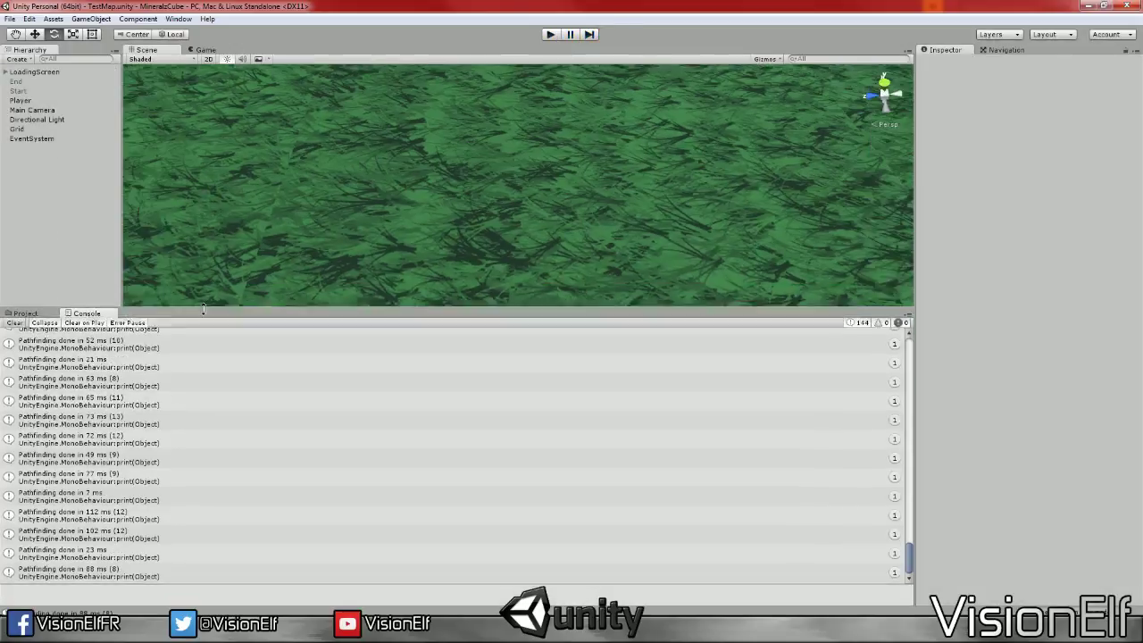
Enlarge the Console and step through the 72 ms and 2 ms pathfinding messages' stack traces
drag(185, 398, 226, 253)
click(532, 434)
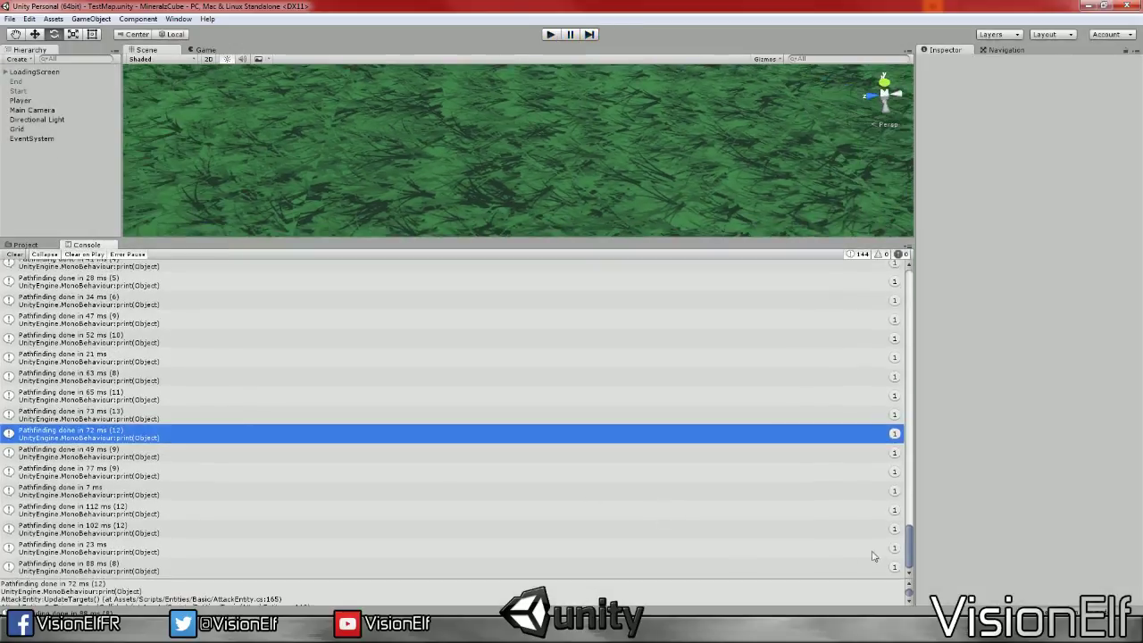
drag(906, 550, 902, 286)
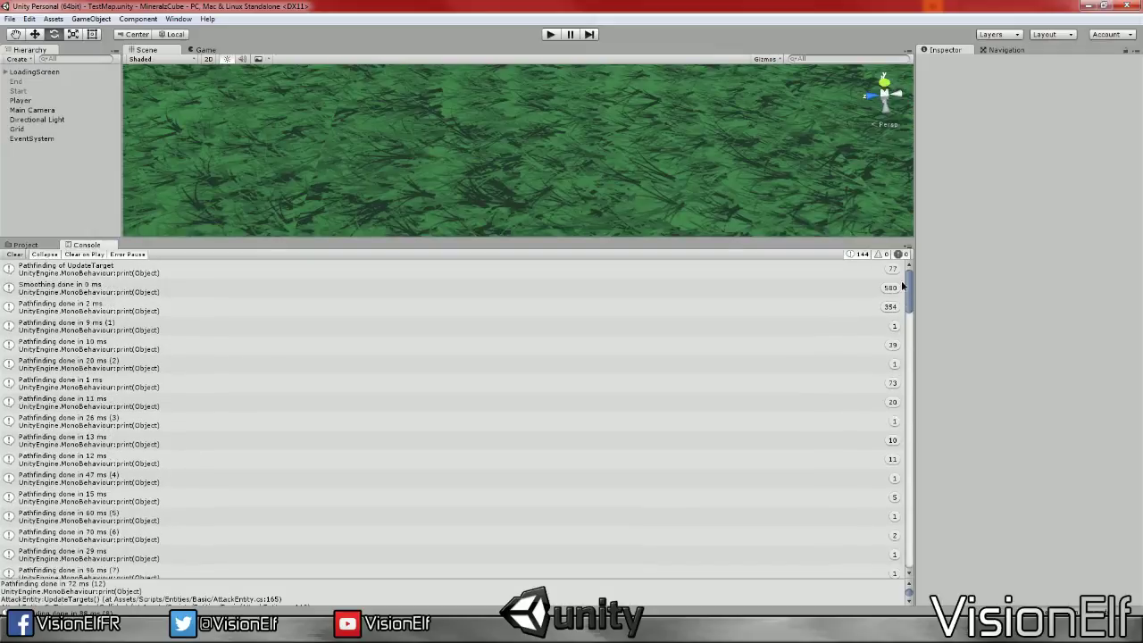
click(243, 306)
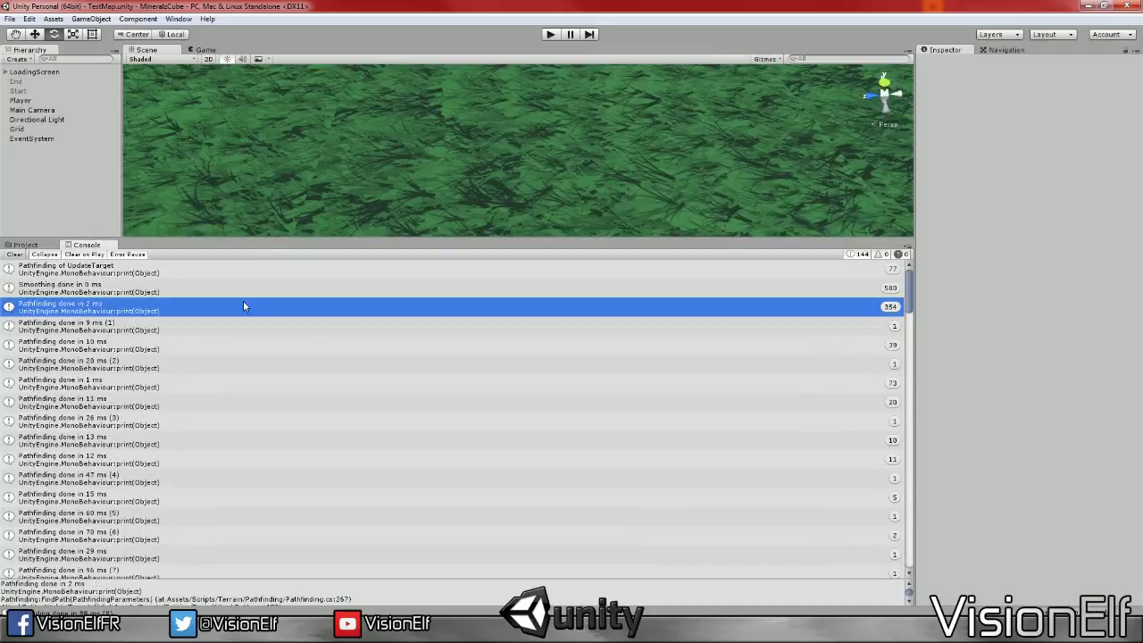
key(Down)
key(Up)
key(Down)
key(Up)
key(Up)
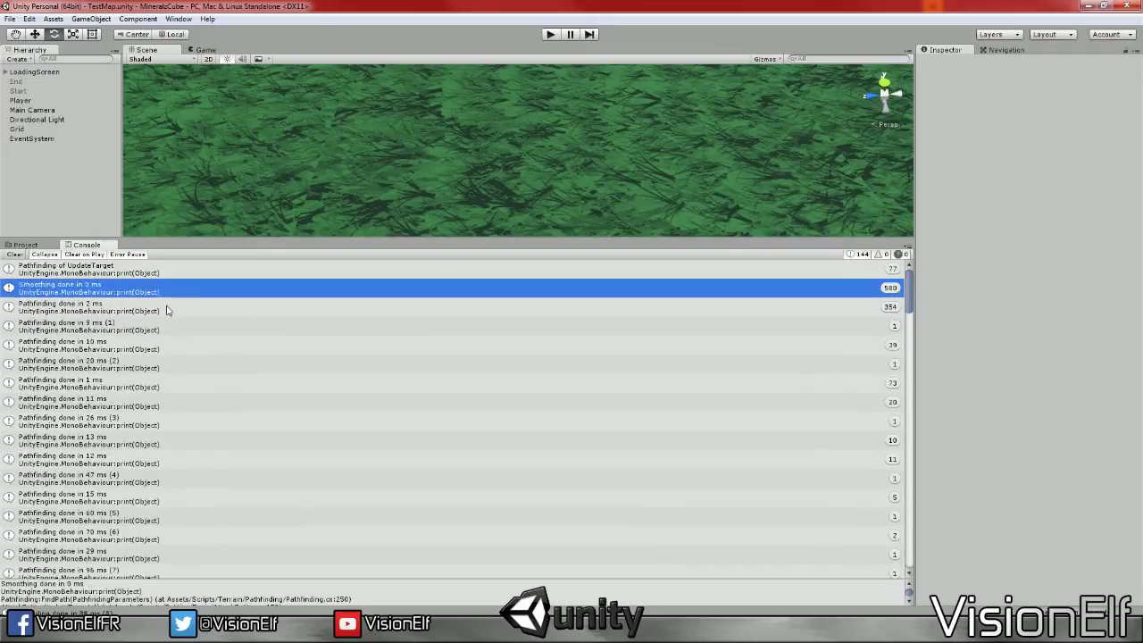
Scroll the log, inspecting the Smoothing 1 ms/0 ms, 105 ms and Pathfinding of UpdateTarget entries
scroll(213, 475, down, 5)
scroll(213, 475, down, 5)
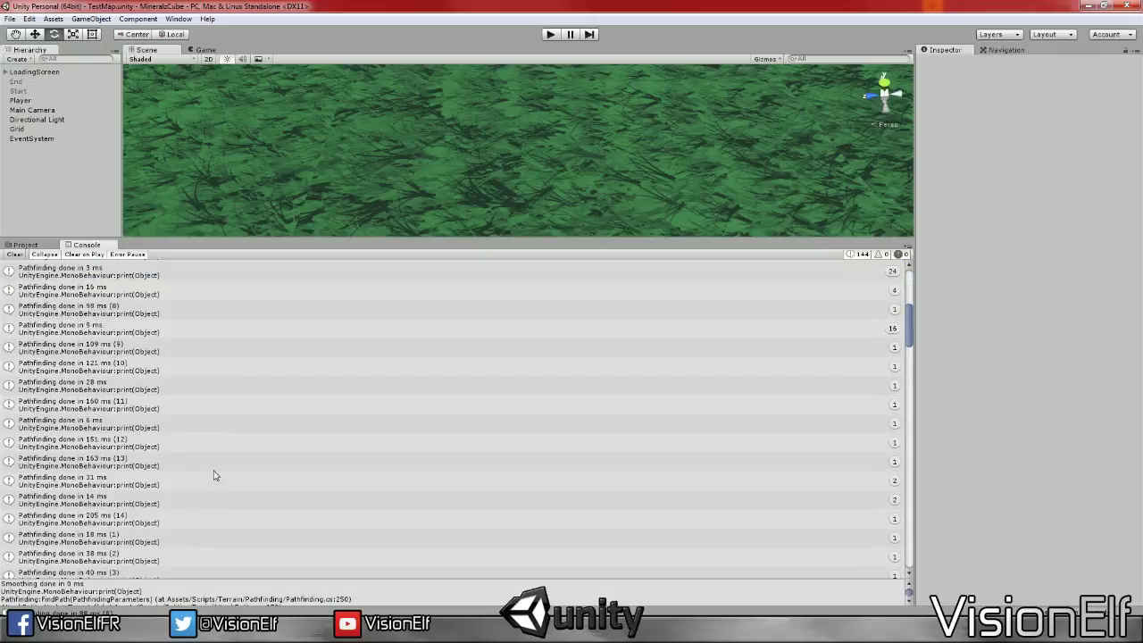
scroll(214, 475, down, 3)
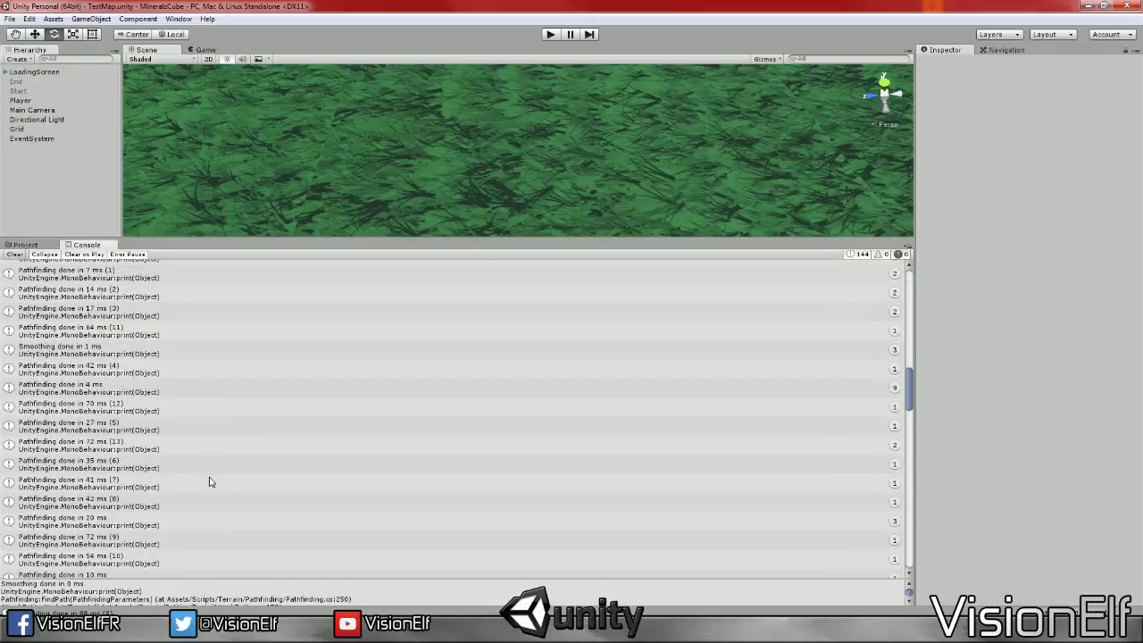
click(124, 349)
scroll(145, 445, down, 5)
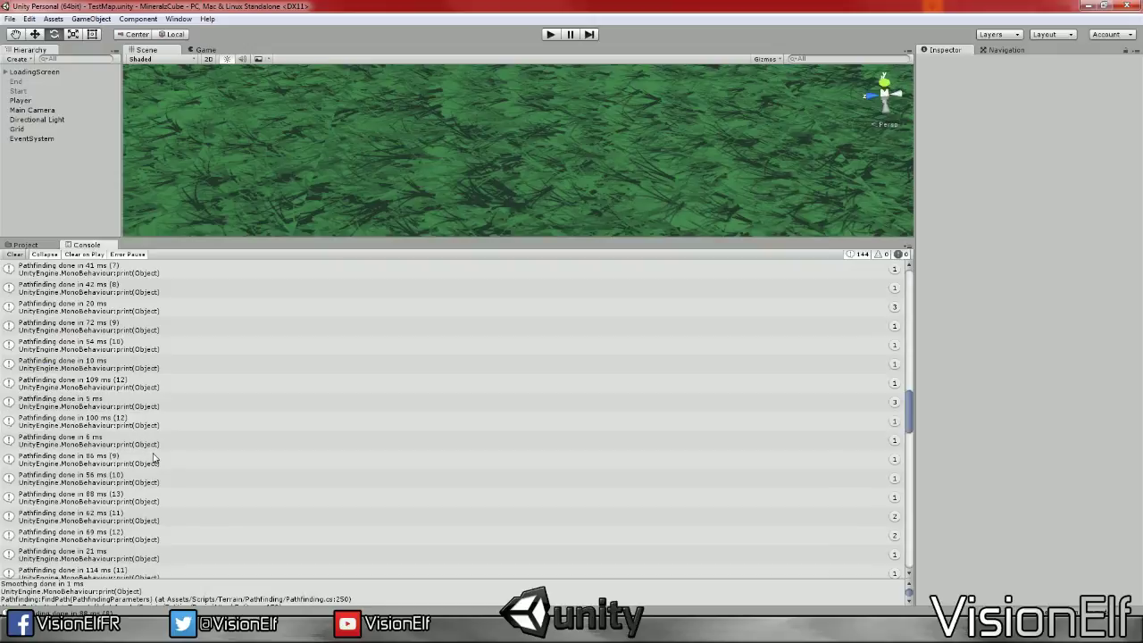
click(152, 437)
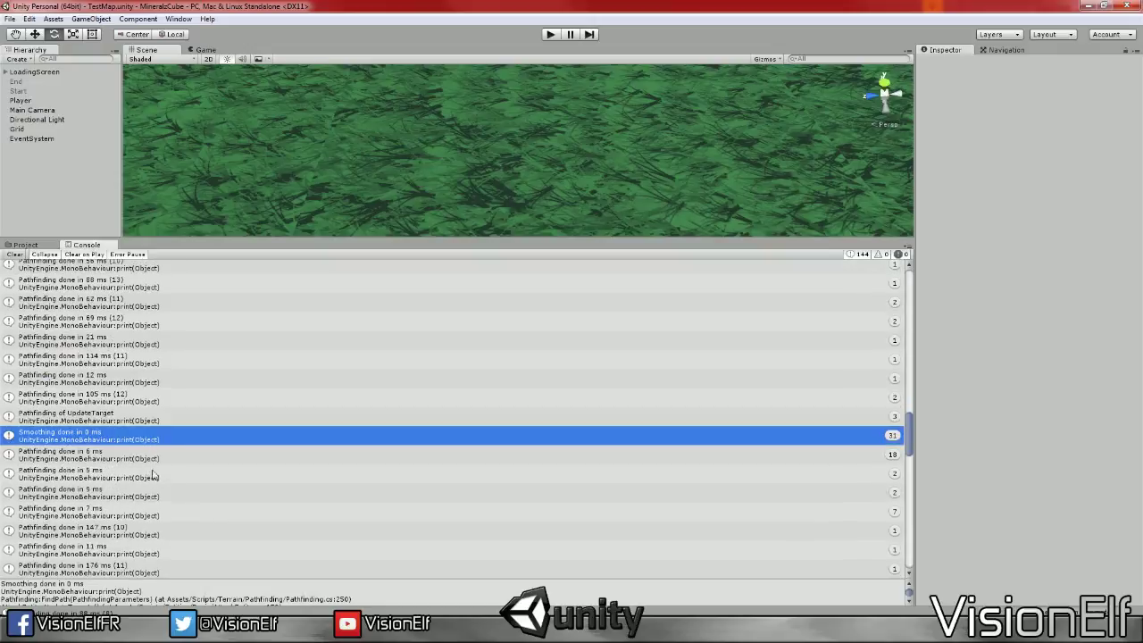
scroll(153, 473, down, 3)
click(126, 294)
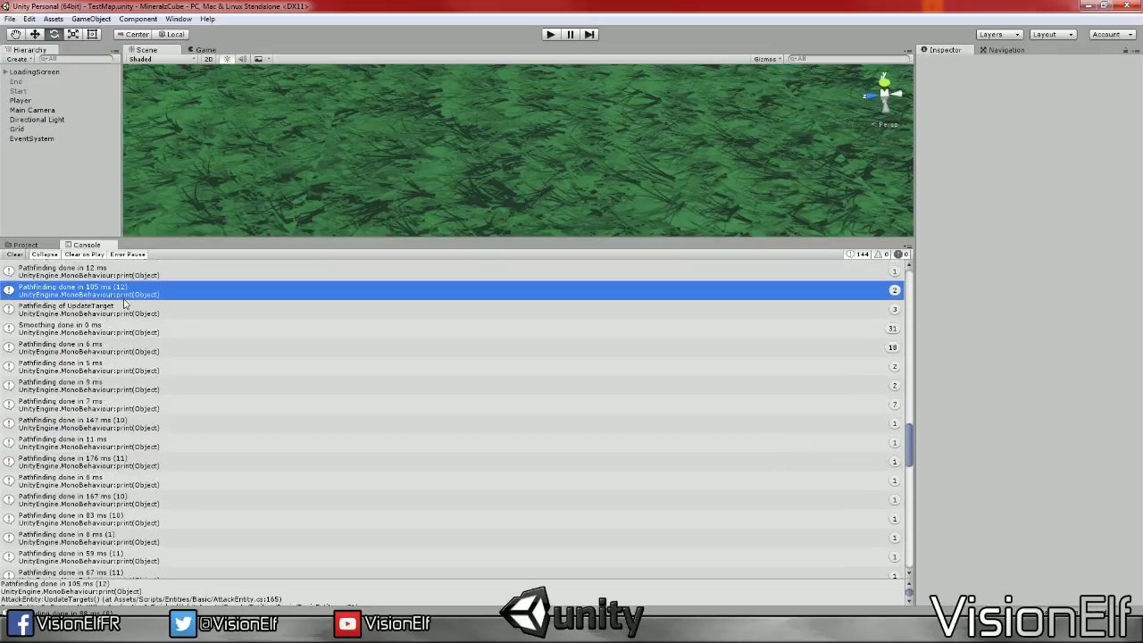
click(131, 327)
scroll(143, 402, down, 3)
scroll(149, 443, down, 3)
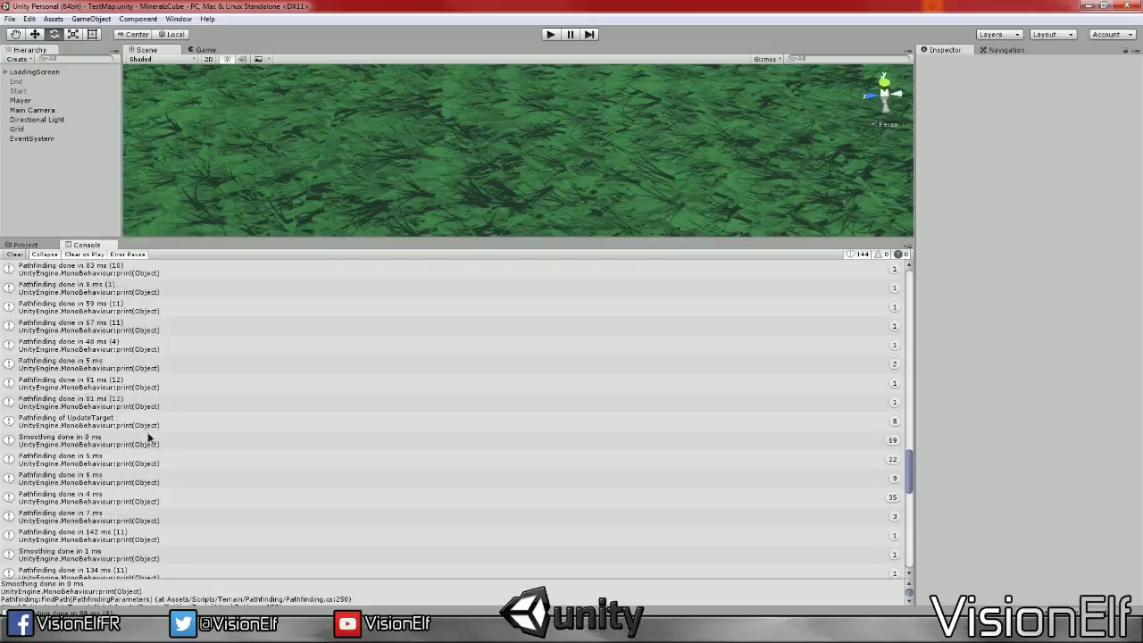
click(149, 423)
scroll(149, 428, down, 1)
scroll(149, 429, down, 2)
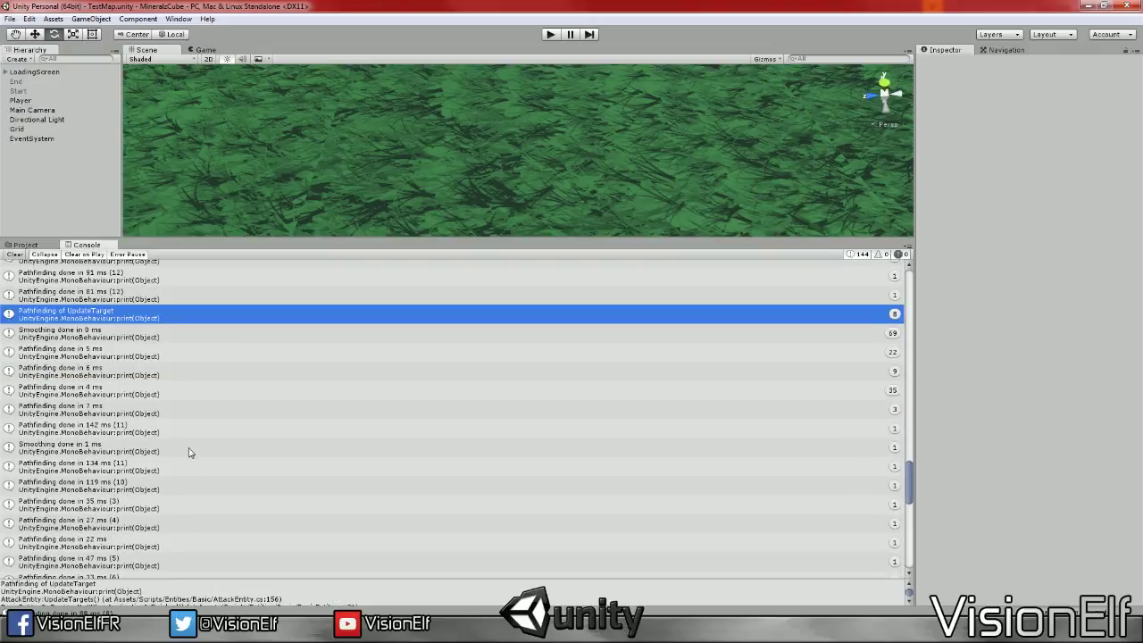
scroll(168, 486, down, 2)
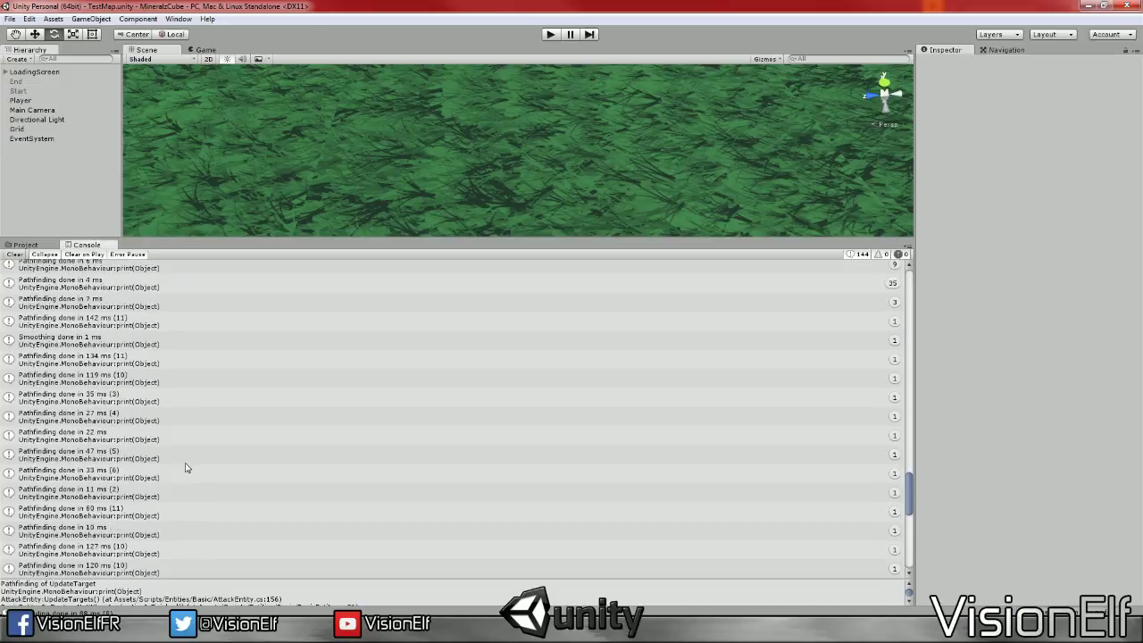
scroll(190, 455, down, 1)
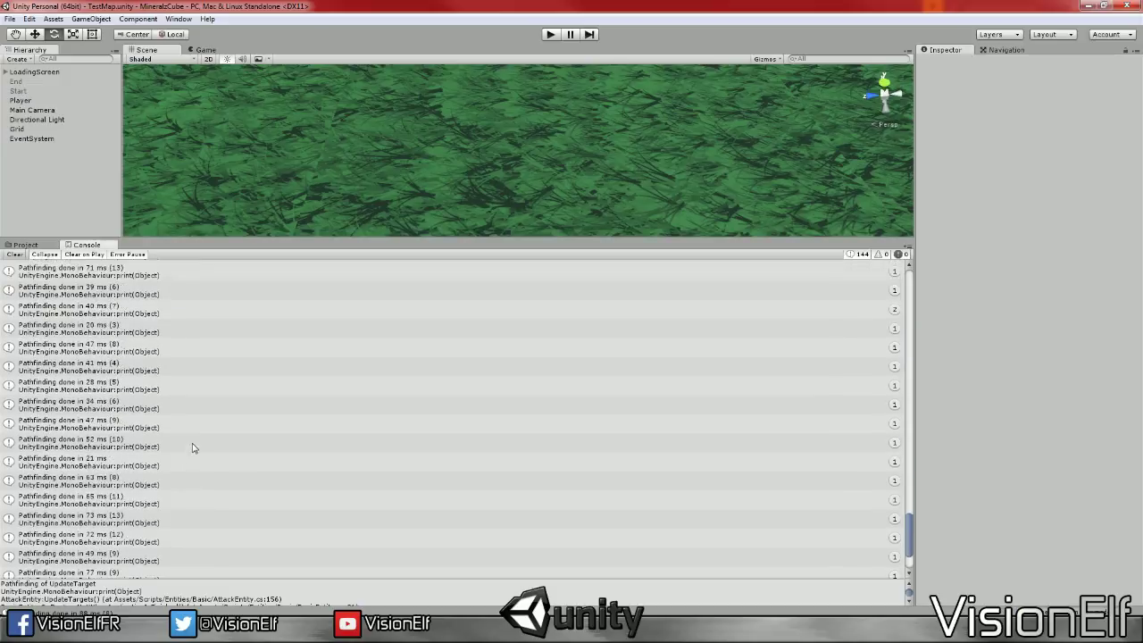
scroll(902, 426, up, 3)
Compare the Smoothing done in 0 ms entry with the 5, 4 and 6 ms pathfinding messages
click(851, 341)
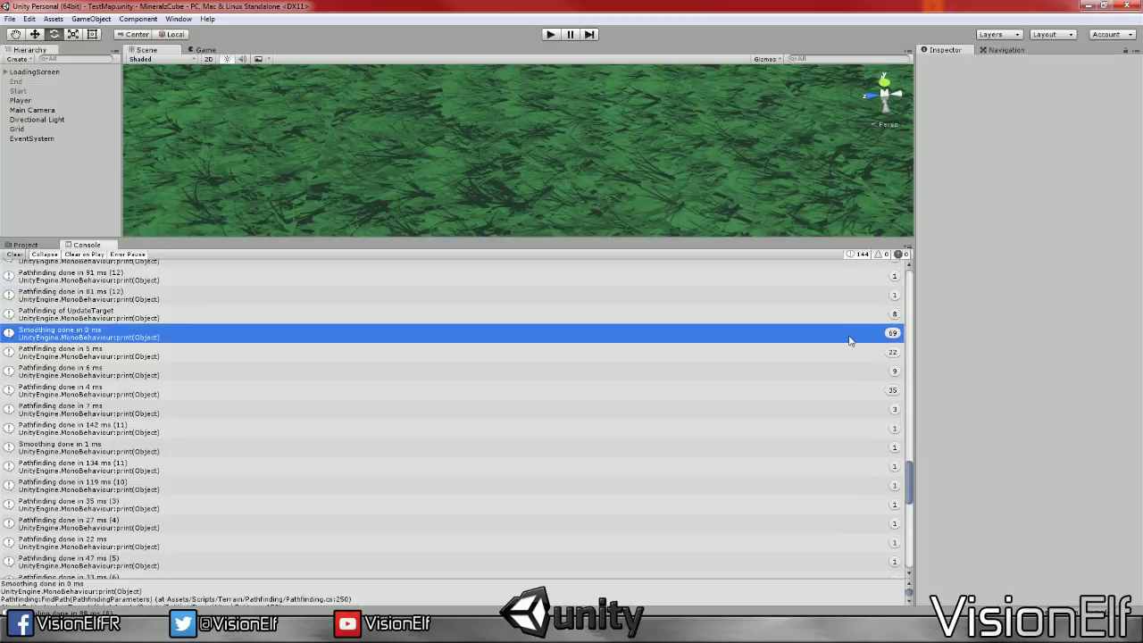
click(186, 352)
click(544, 342)
click(897, 354)
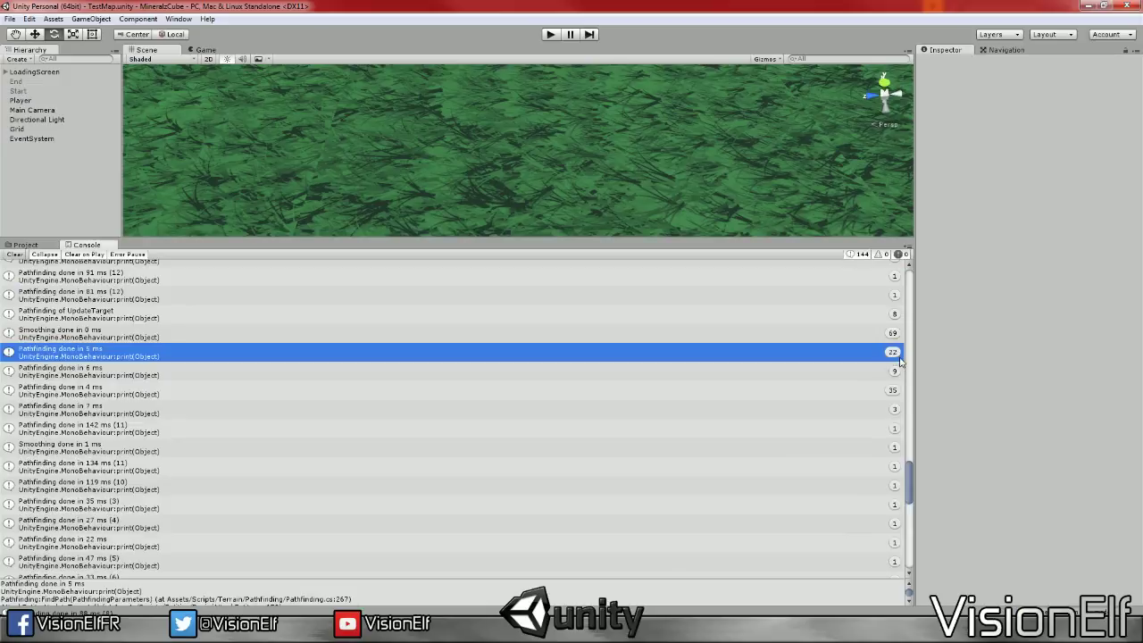
click(120, 384)
click(127, 376)
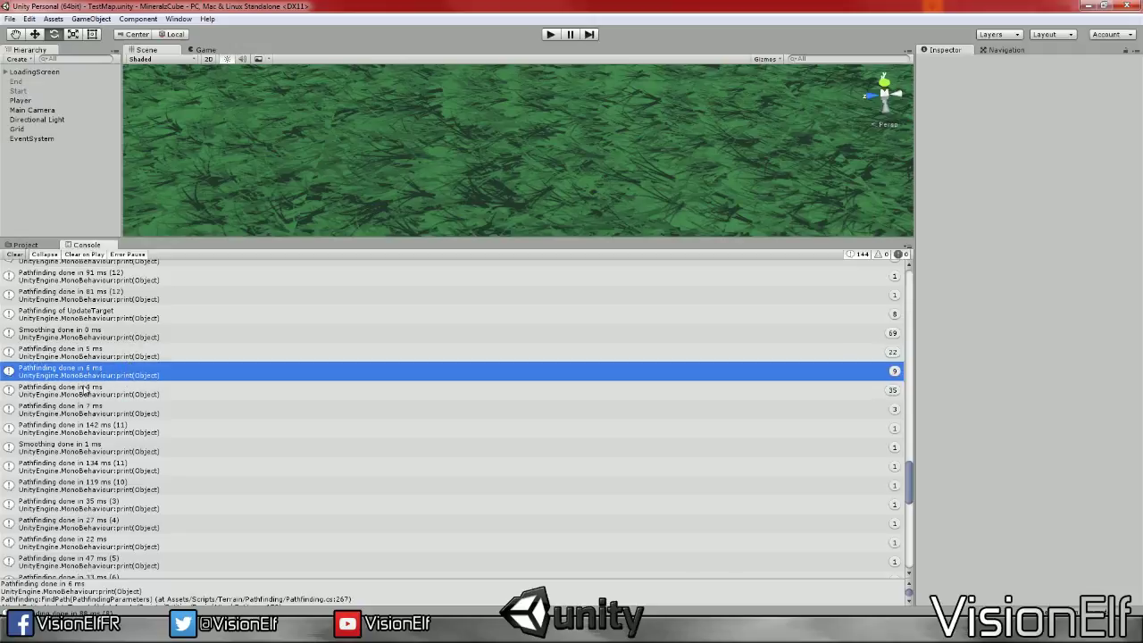
click(87, 390)
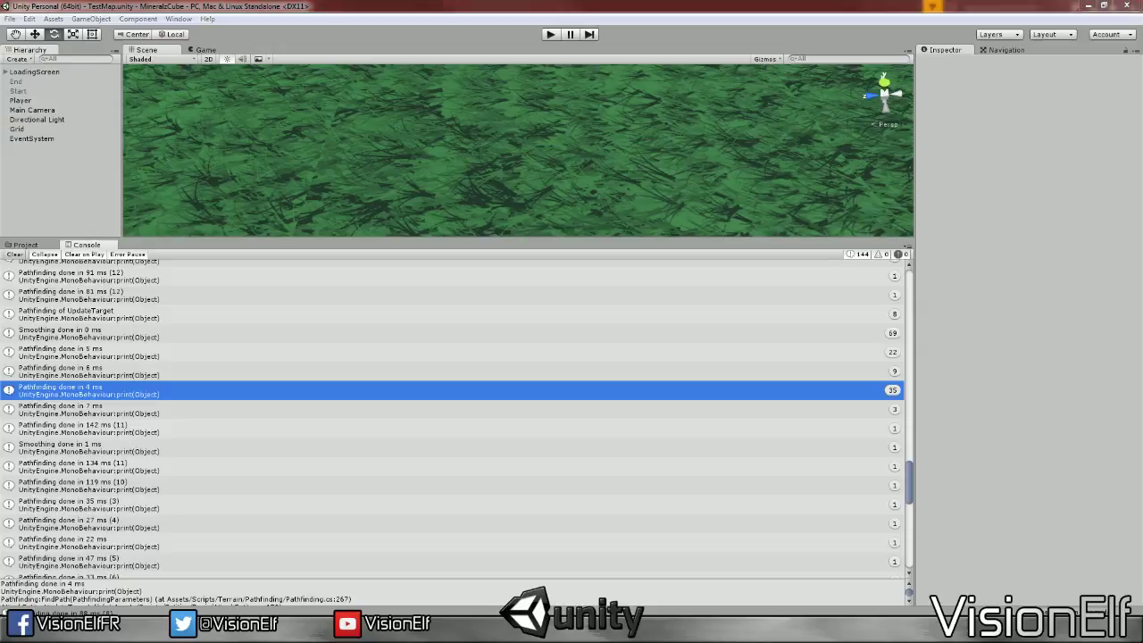
Walk through the 5, 6, 4, 7 and 142 ms pathfinding entries and the 1 ms smoothing entry
click(173, 431)
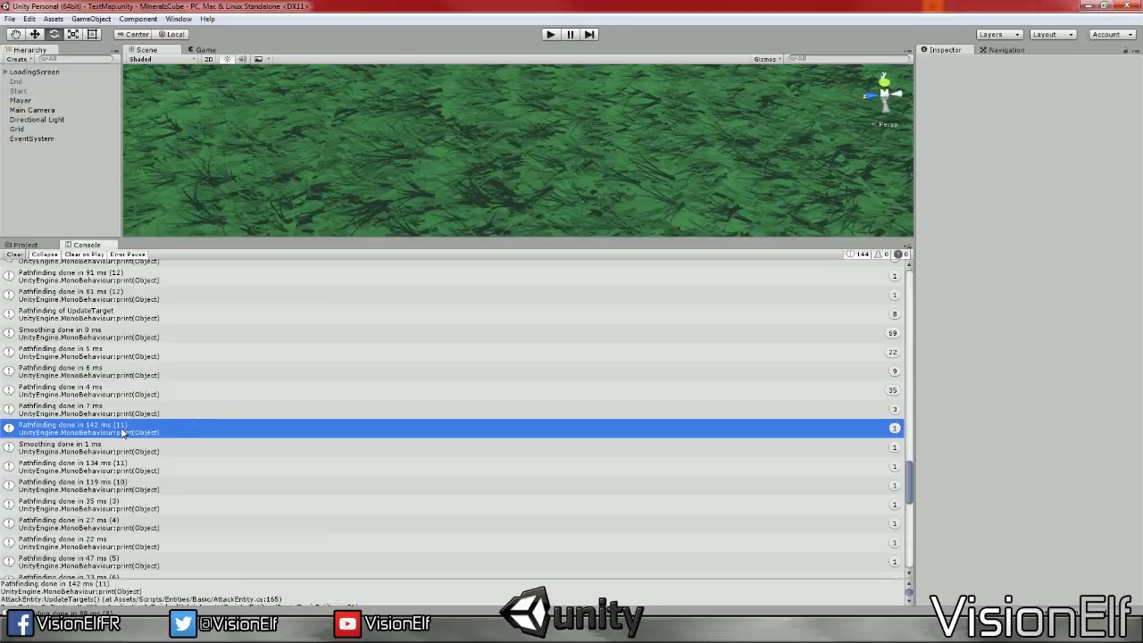
click(121, 355)
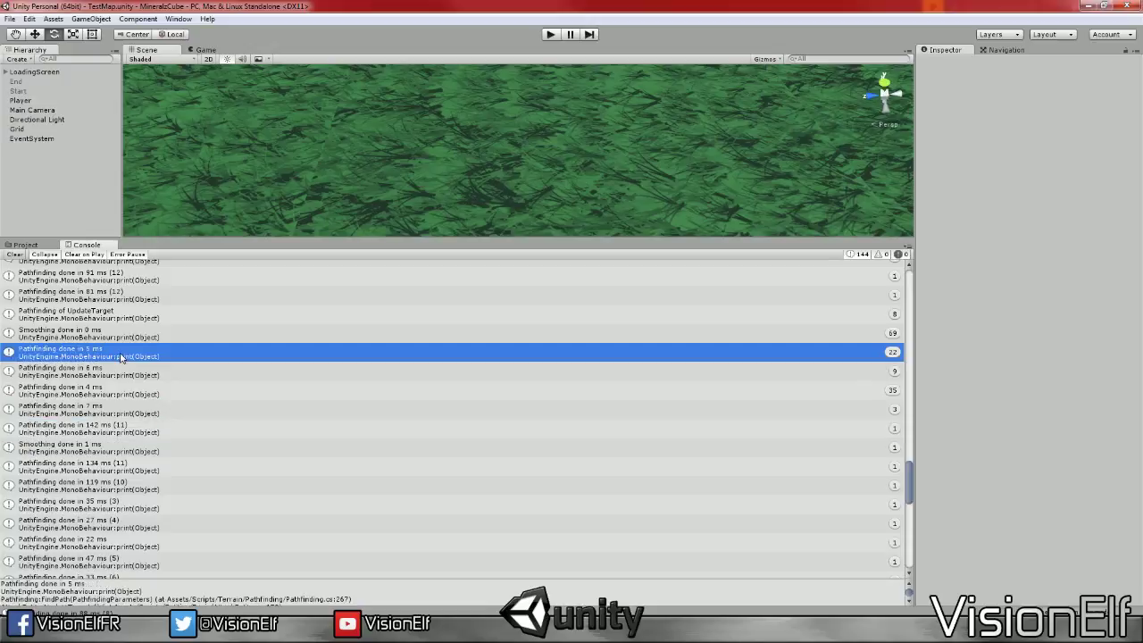
click(124, 375)
click(122, 394)
click(120, 408)
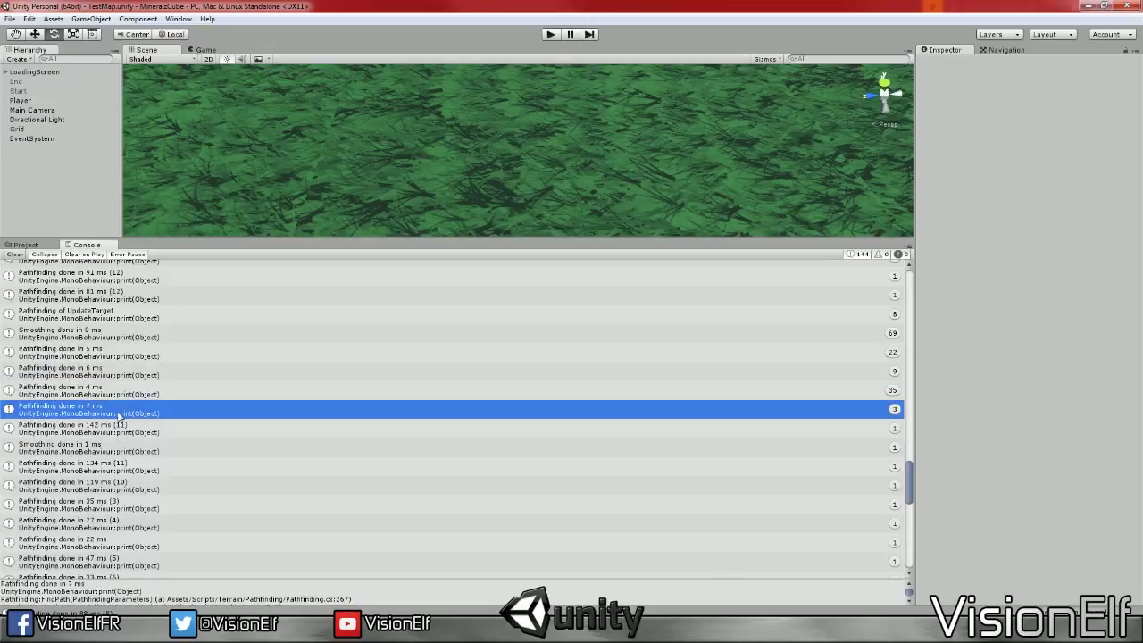
click(142, 428)
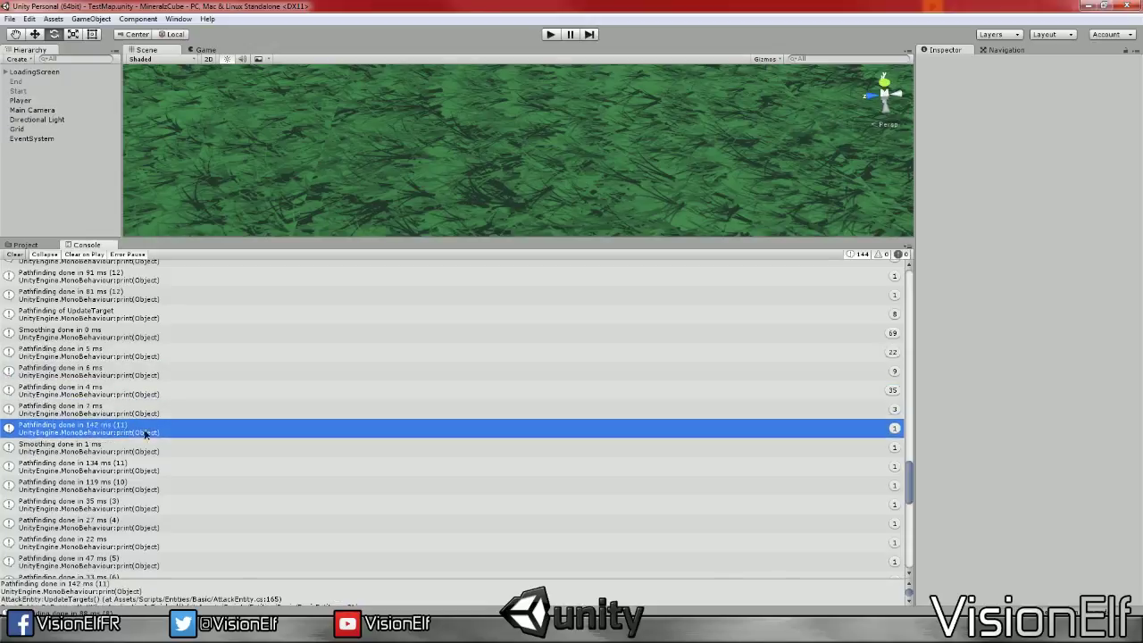
click(148, 446)
click(146, 410)
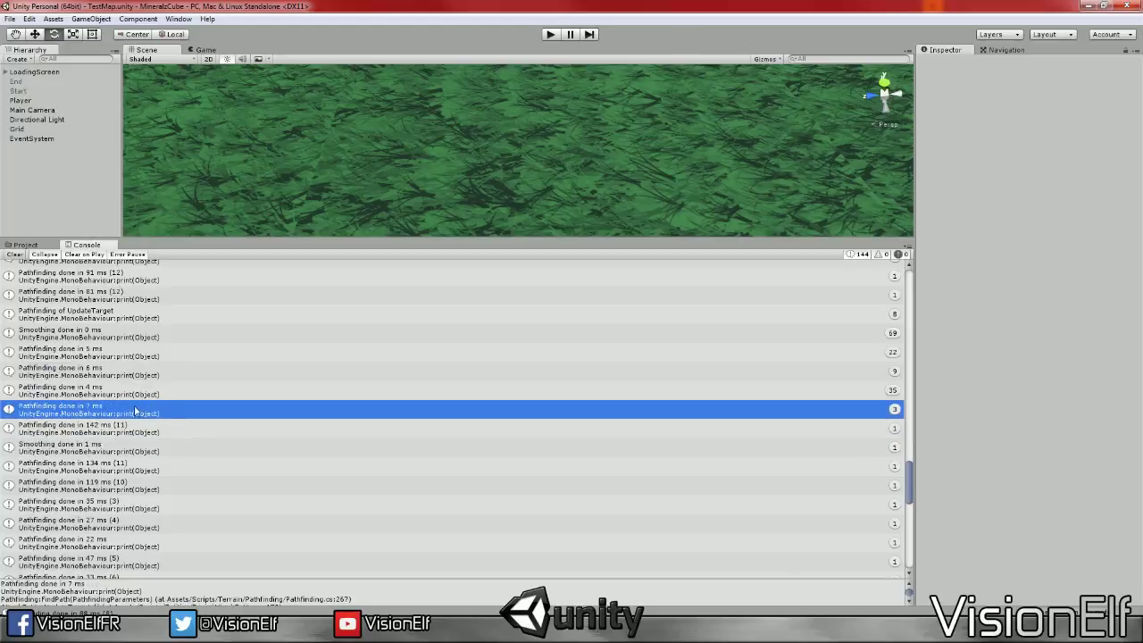
click(145, 431)
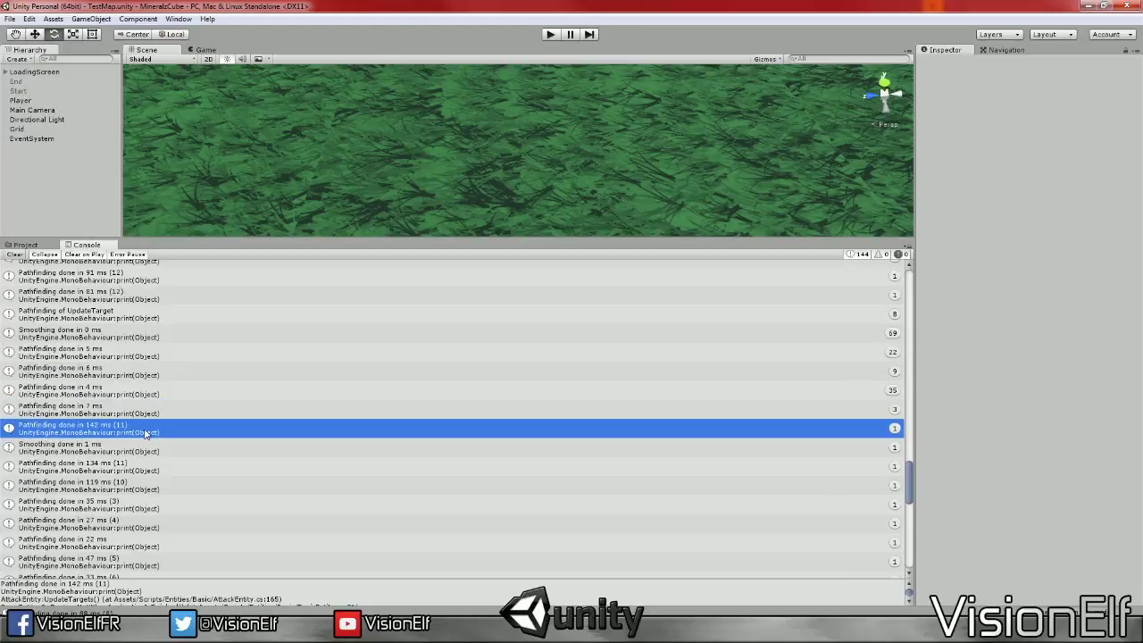
Show the 134 ms pathfinding entry's details and scroll through the rest of the log
click(149, 465)
scroll(149, 465, down, 2)
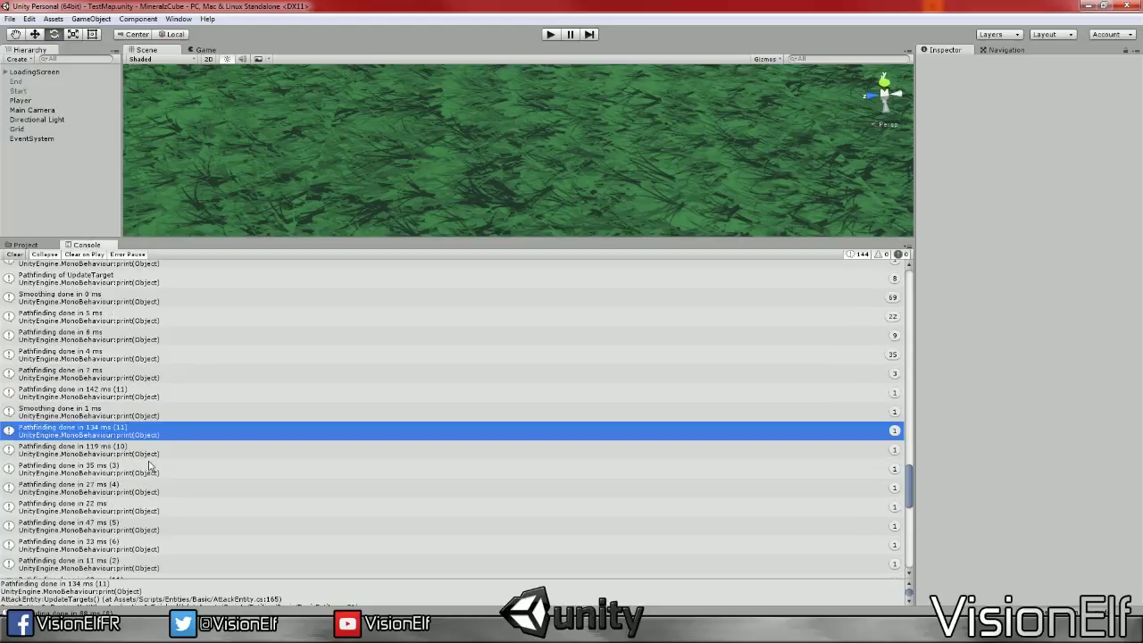
scroll(149, 465, down, 2)
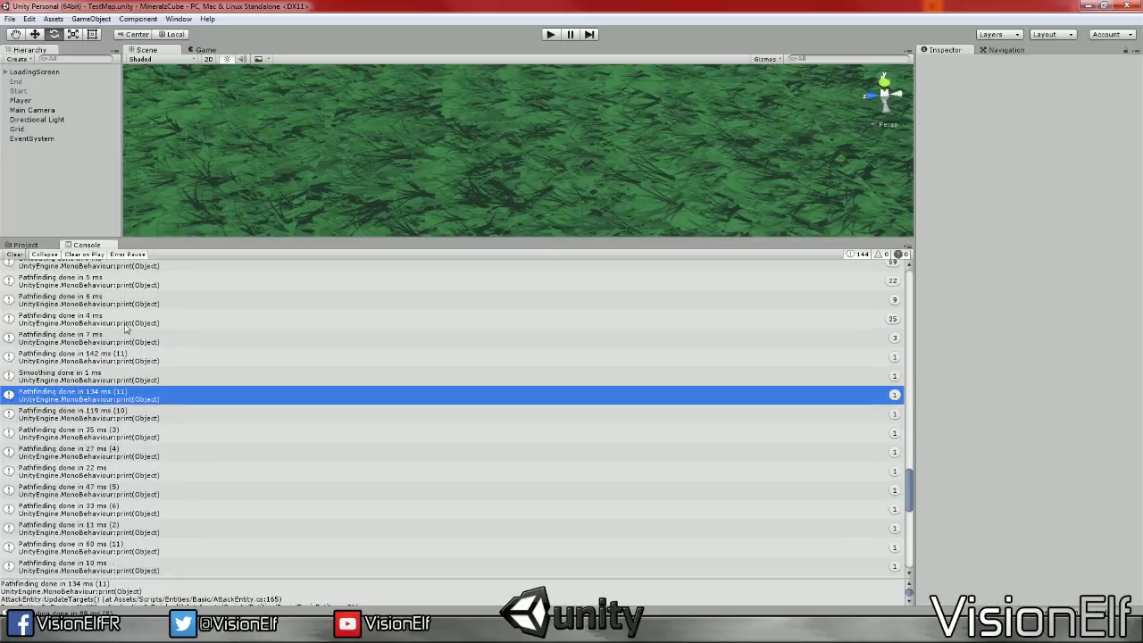
scroll(125, 463, up, 2)
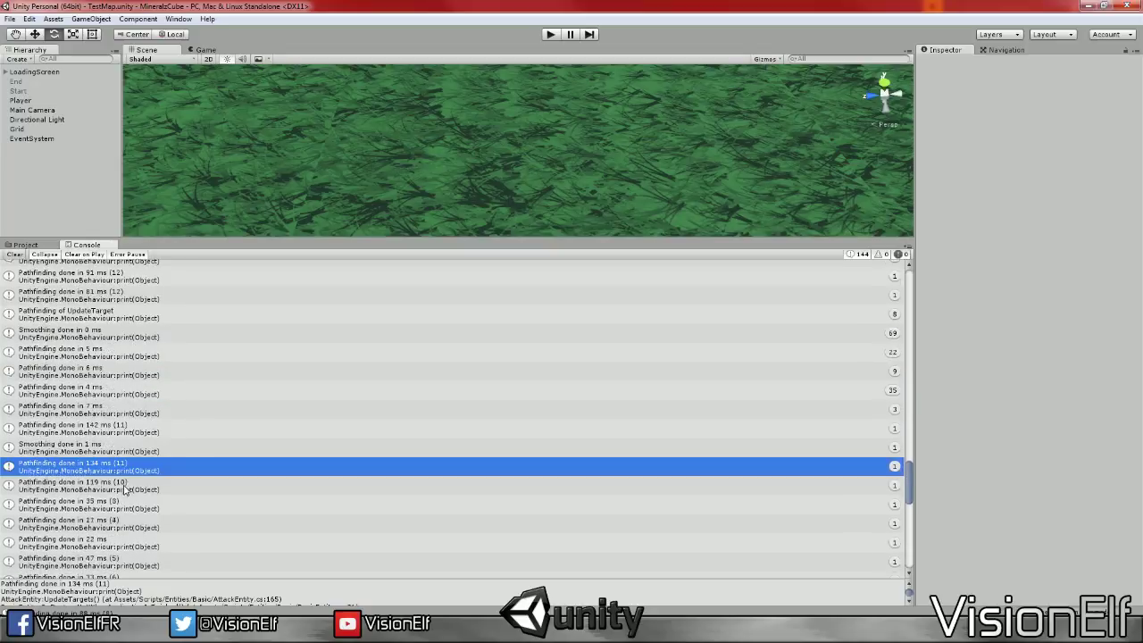
scroll(136, 492, up, 4)
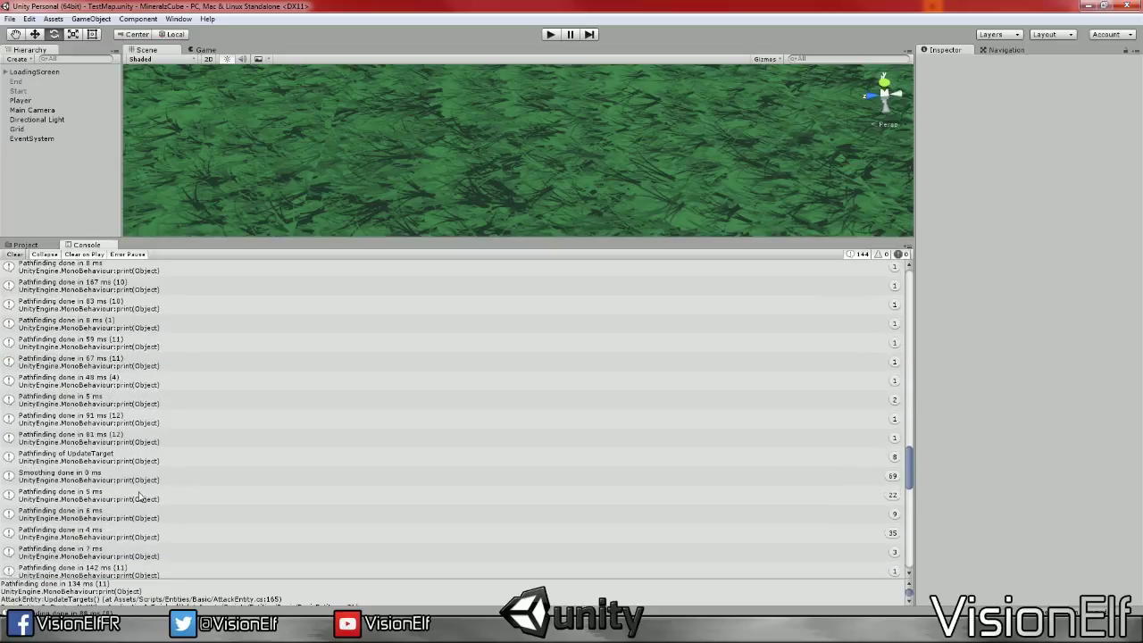
scroll(140, 496, down, 1)
scroll(140, 496, down, 1)
scroll(140, 494, down, 4)
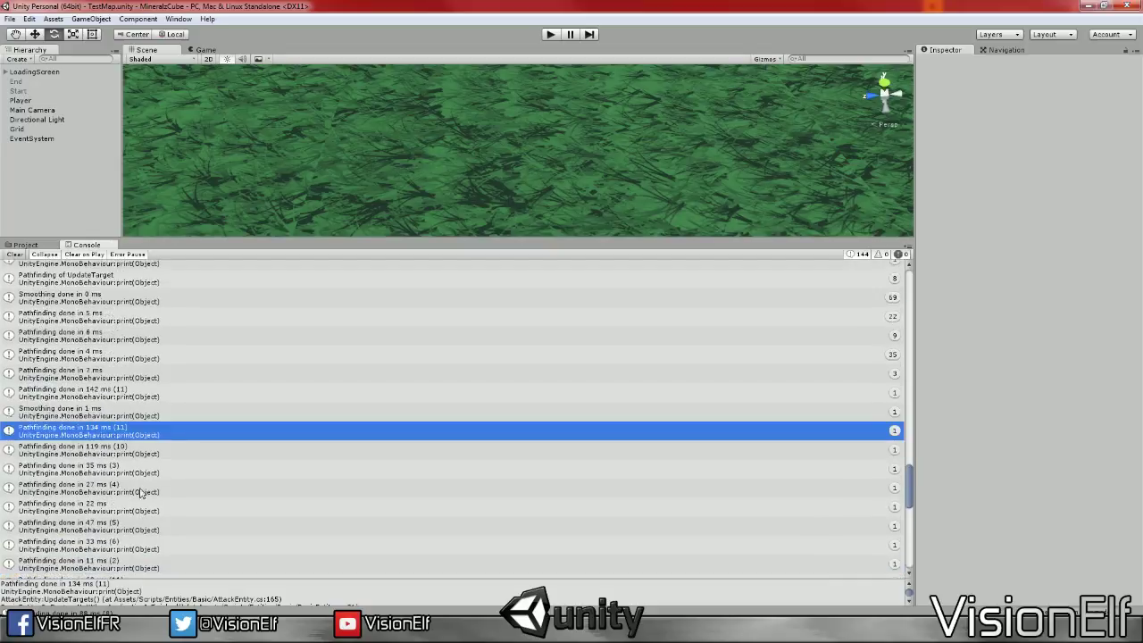
scroll(140, 492, down, 3)
scroll(141, 500, down, 3)
scroll(142, 500, down, 3)
scroll(141, 507, down, 2)
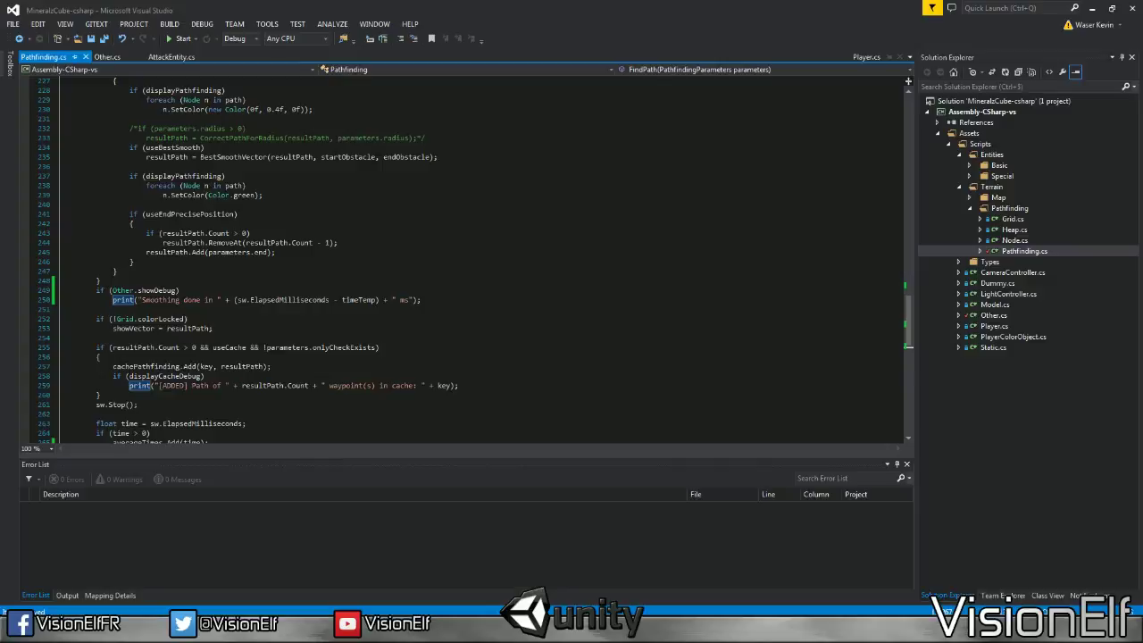
Place the caret on the closing brace at line 248 before the Smoothing debug print
click(101, 279)
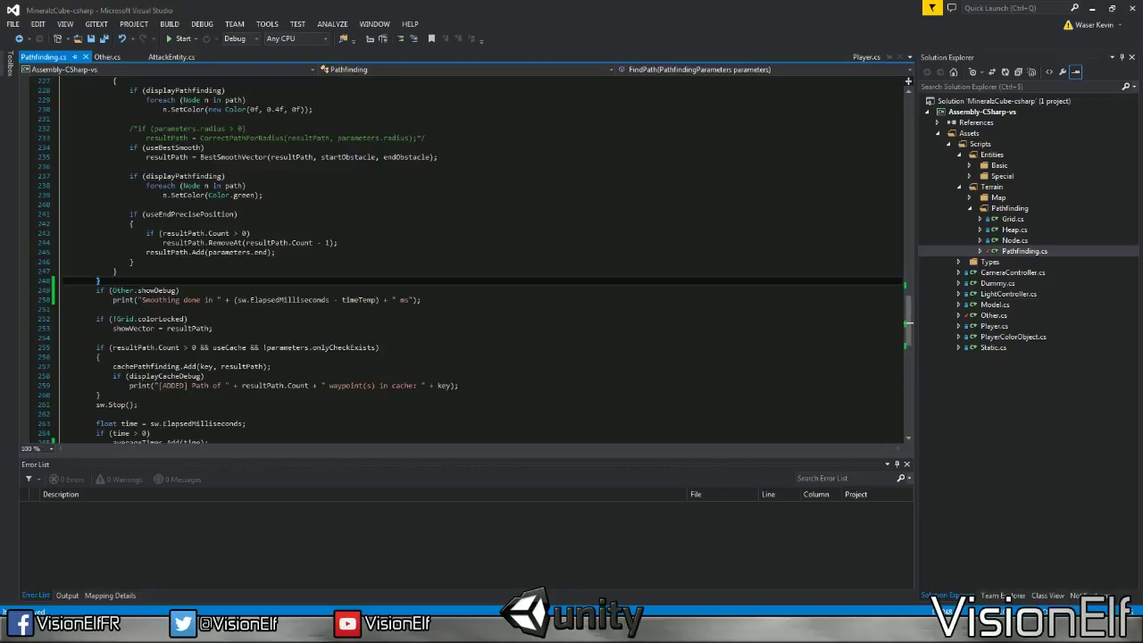
Launch the calculator from the Run box and compute 1/60
key(super+r)
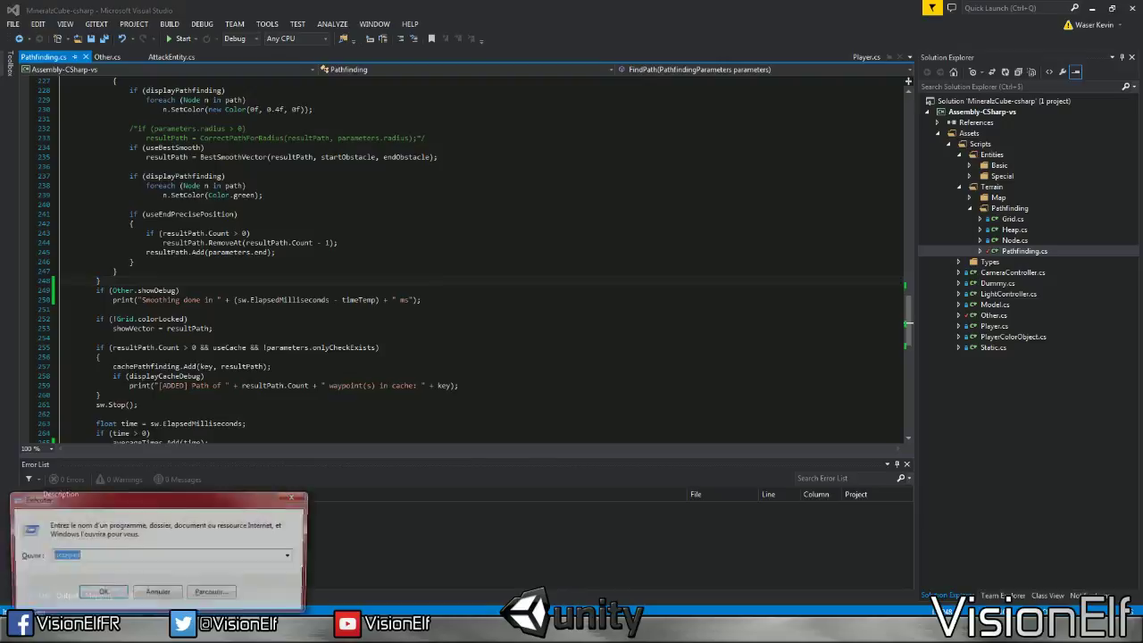
text(ca)
text(c)
key(Return)
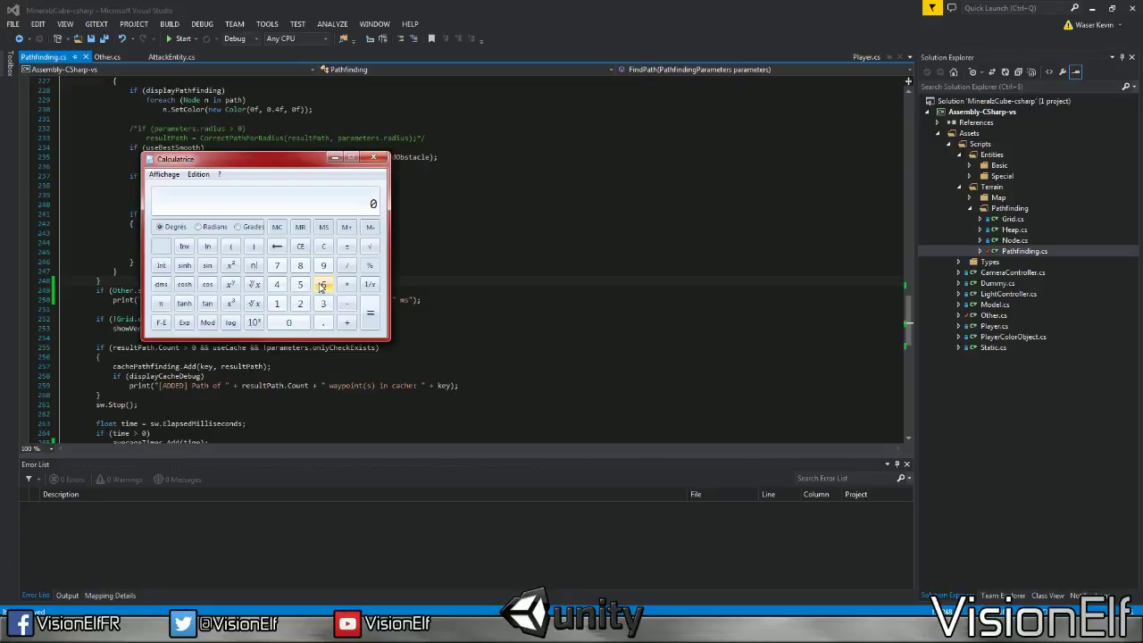
text(1/60)
key(Return)
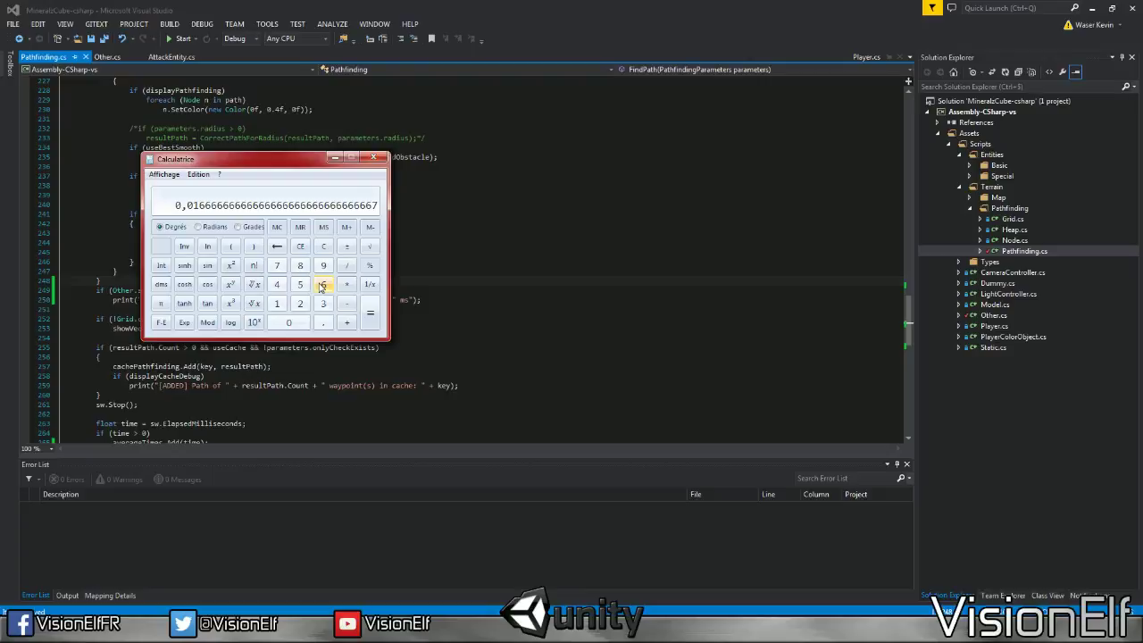
Compute 1/30 and 1/60 again, then close the calculator
text(30)
key(Return)
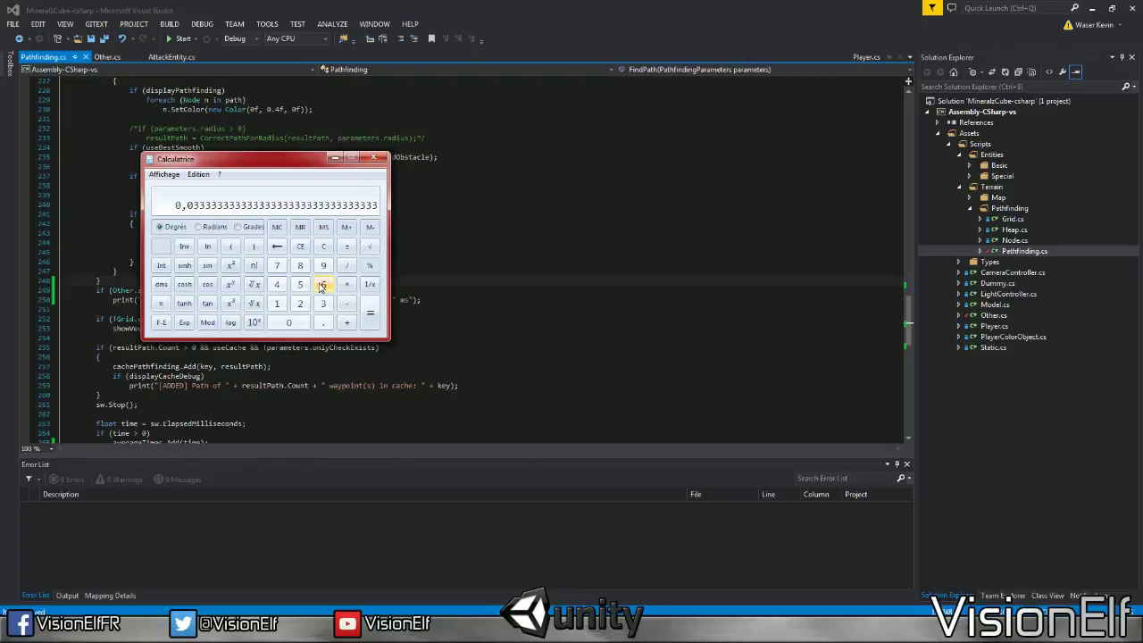
text(1 / 60)
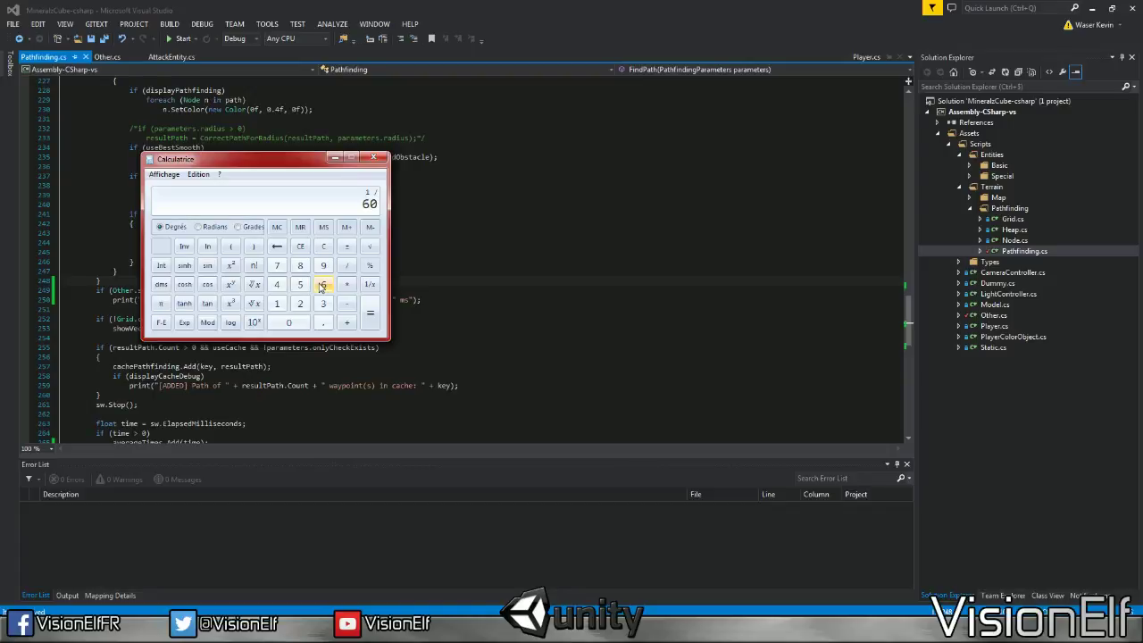
key(Return)
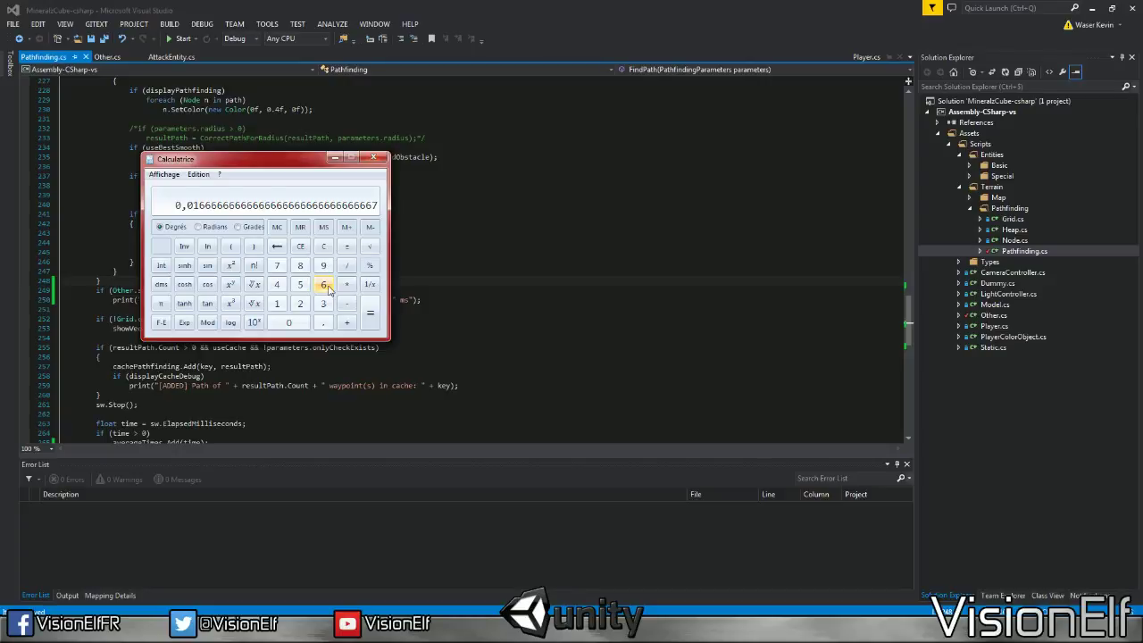
text(1)
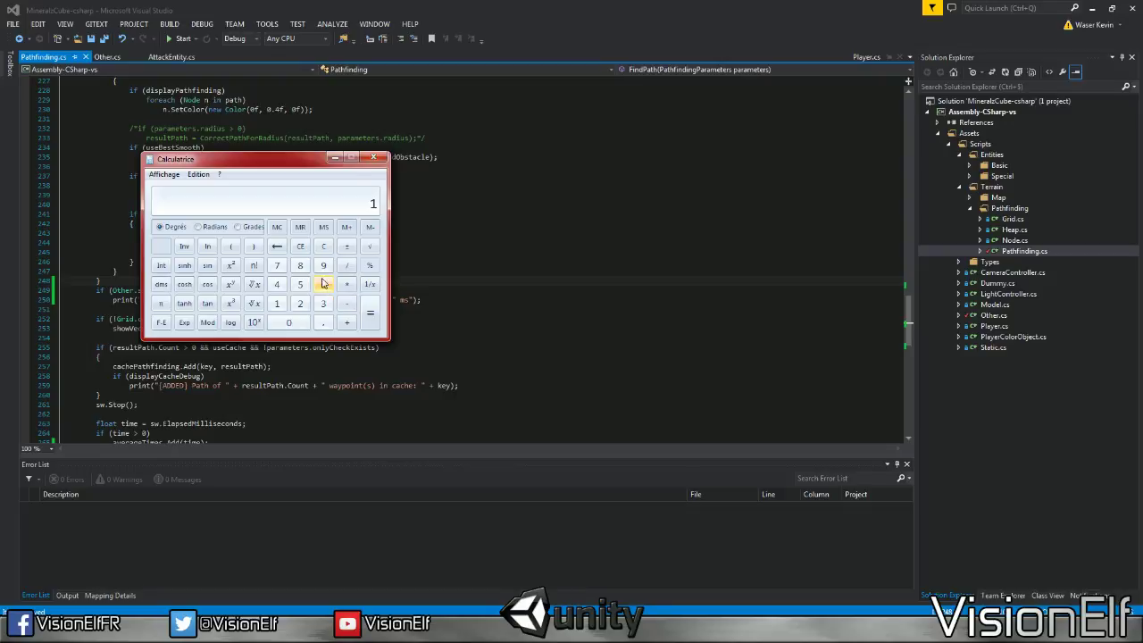
click(372, 158)
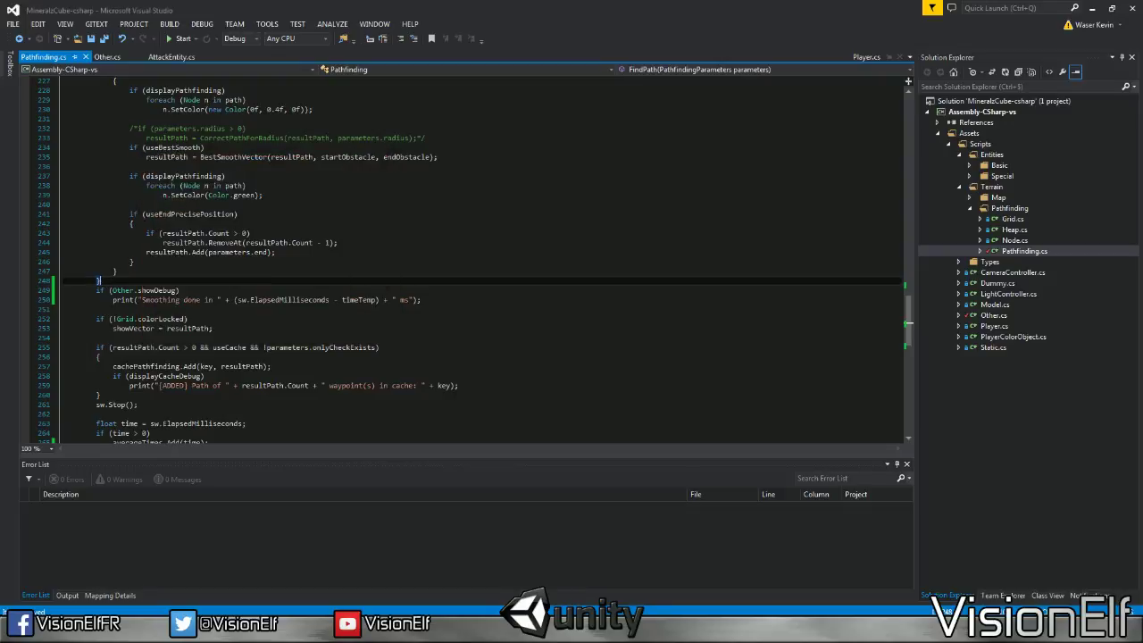
Cut the Smoothing debug print block on lines 248–250 and save Pathfinding.cs
drag(99, 280, 420, 300)
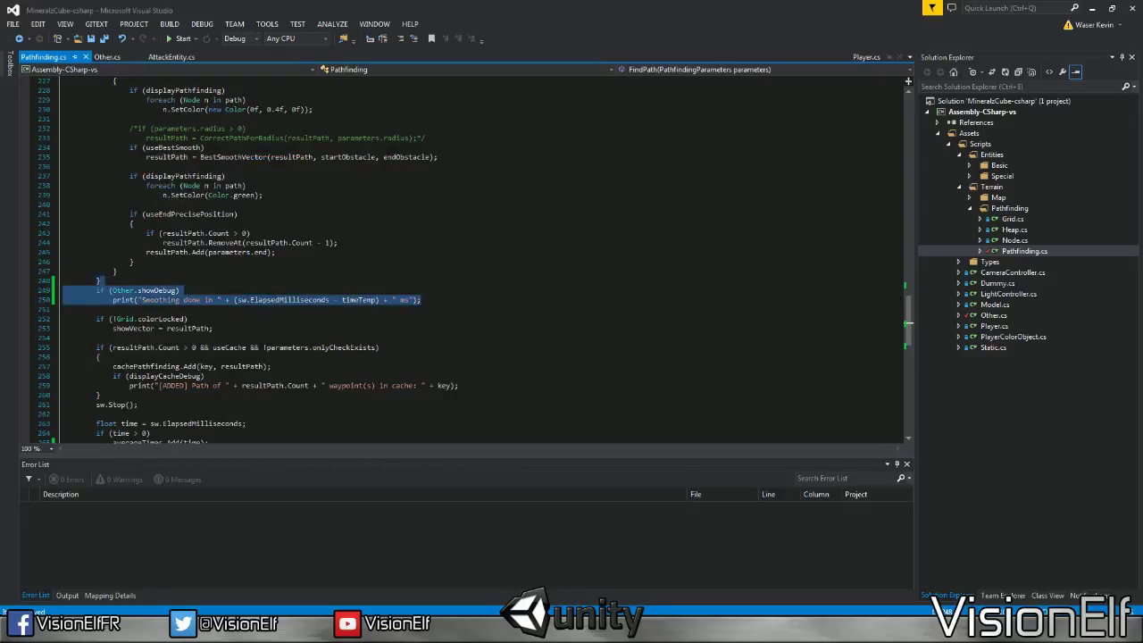
key(ctrl+x)
scroll(482, 259, up, 9)
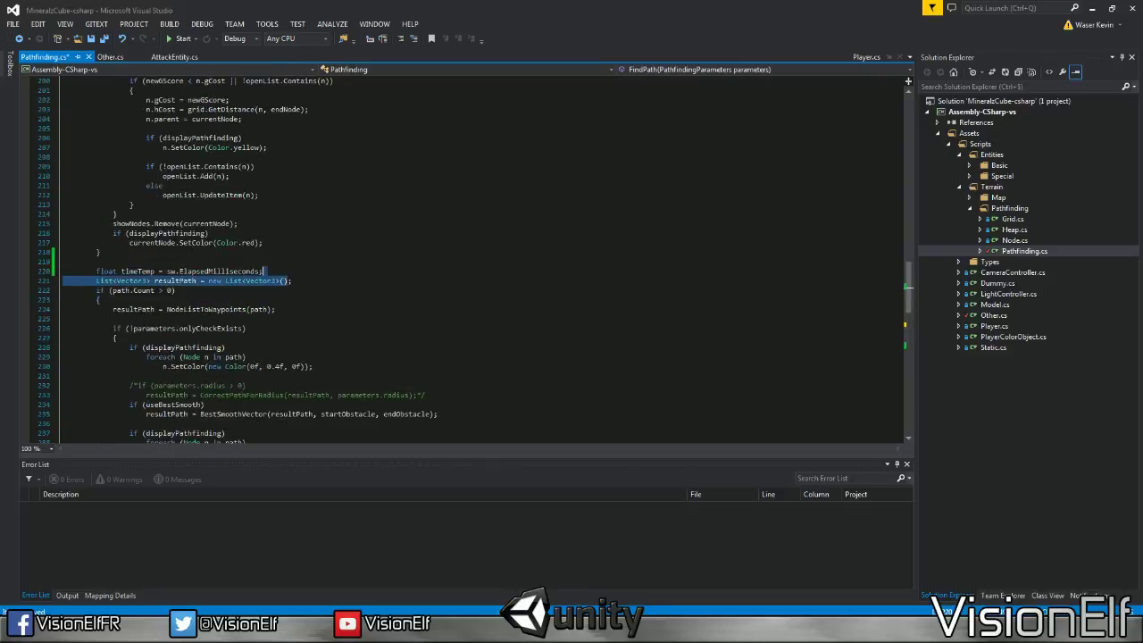
scroll(482, 259, down, 5)
key(ctrl+s)
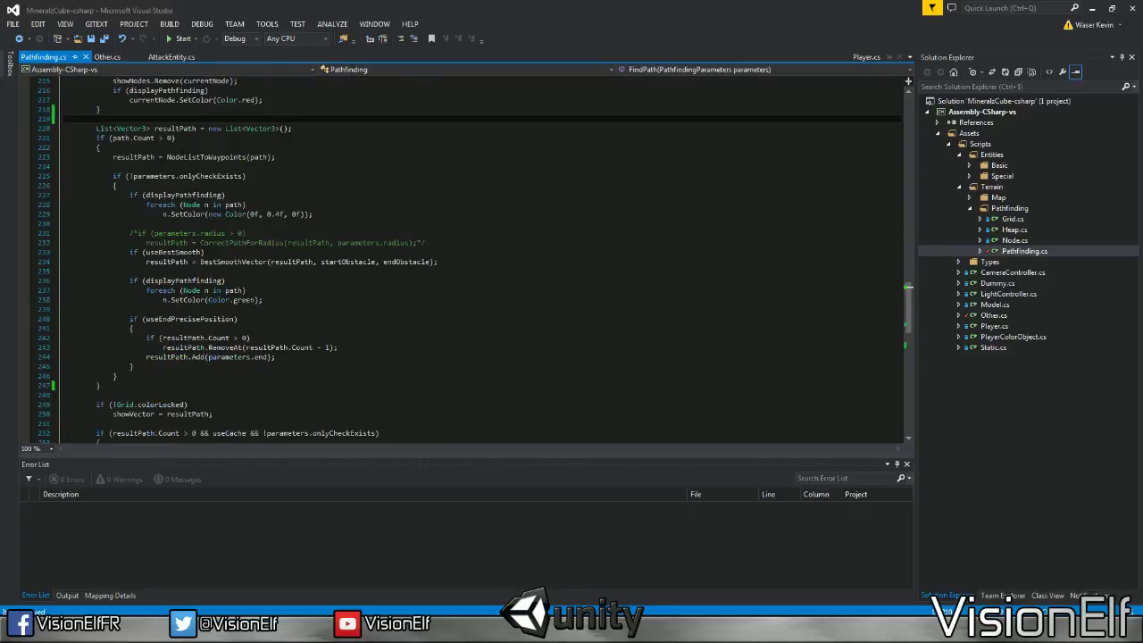
Delete the 'Pathfinding done' debug print lines and save Pathfinding.cs again
scroll(482, 259, down, 5)
scroll(482, 259, down, 3)
drag(302, 318, 211, 300)
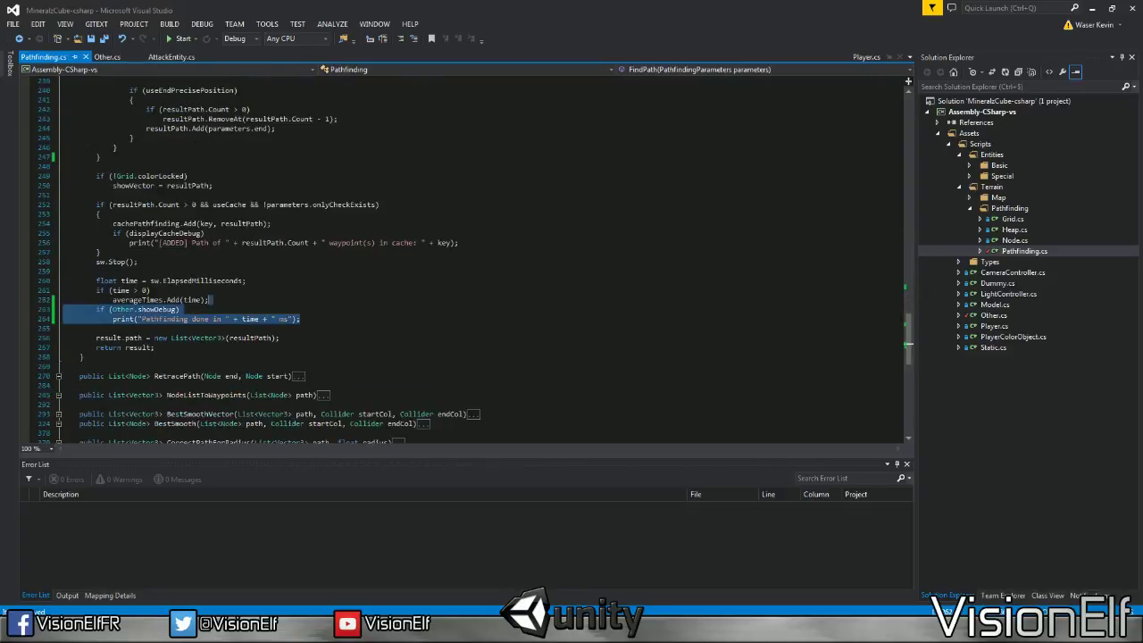
key(Delete)
key(ctrl+s)
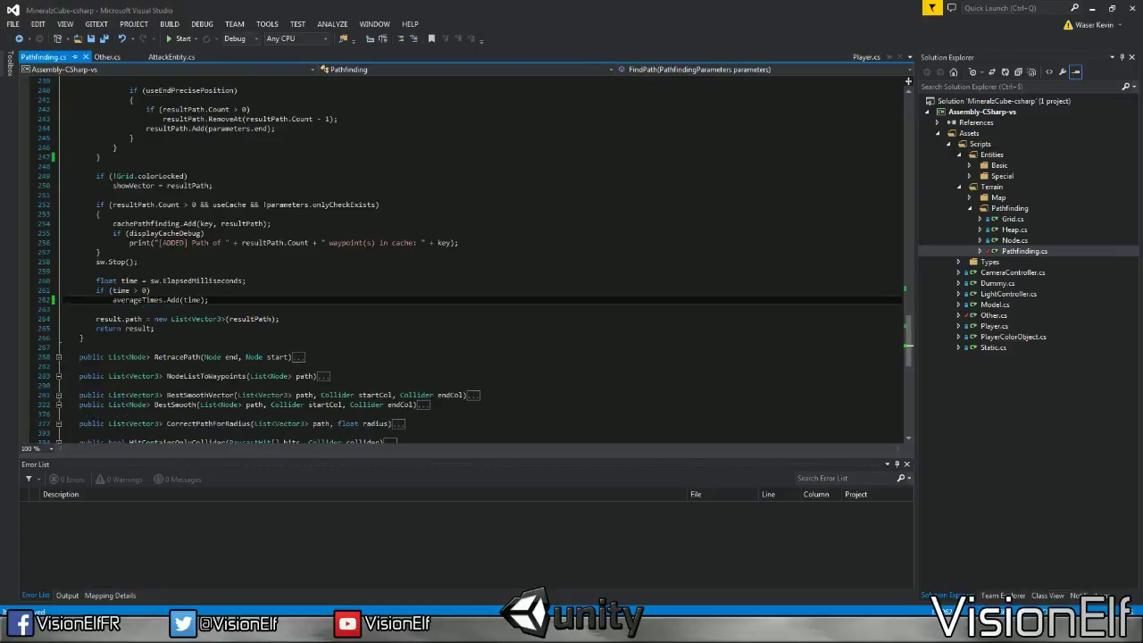
scroll(482, 259, up, 2)
scroll(482, 259, up, 3)
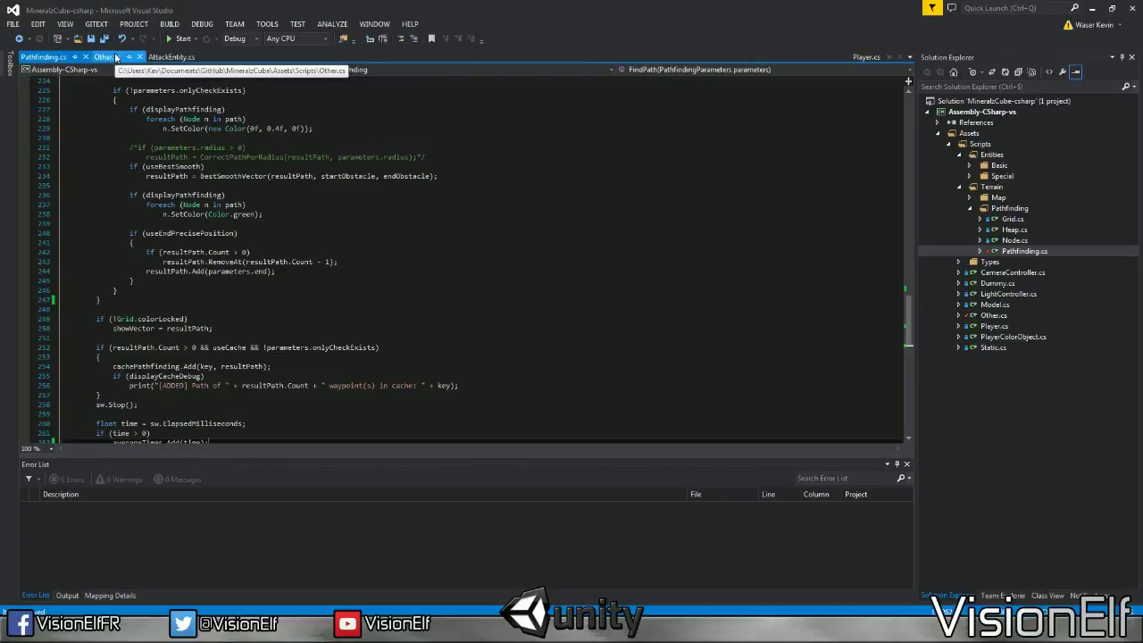
In AttackEntity.cs, add an empty IEnumerator RefreshTarget() method above UpdateTargets
click(107, 57)
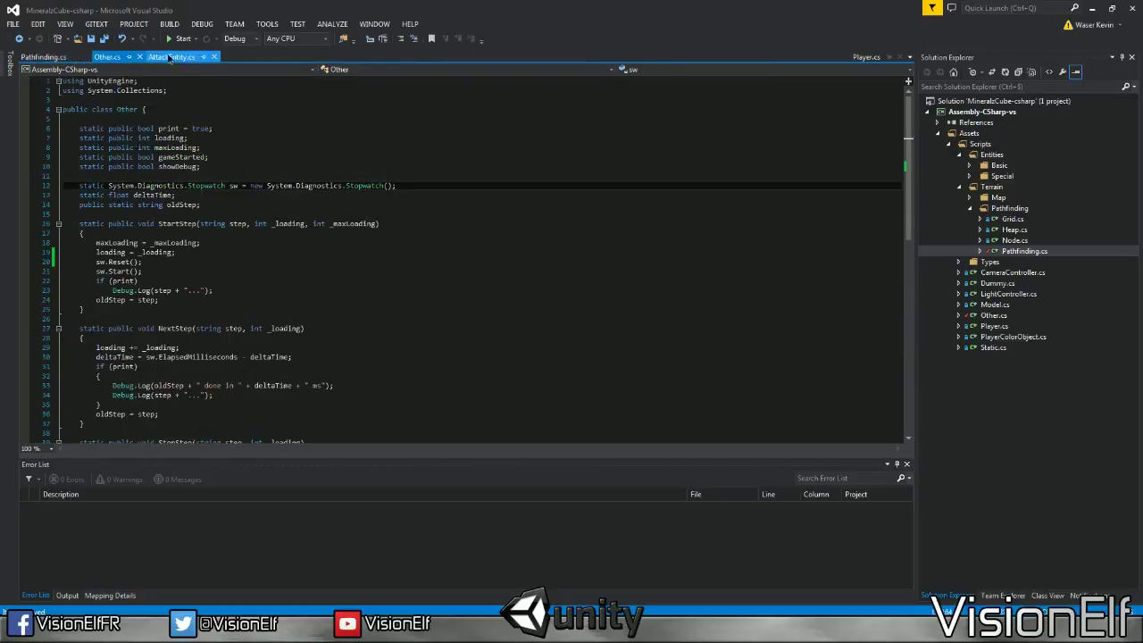
click(171, 58)
drag(62, 209, 227, 258)
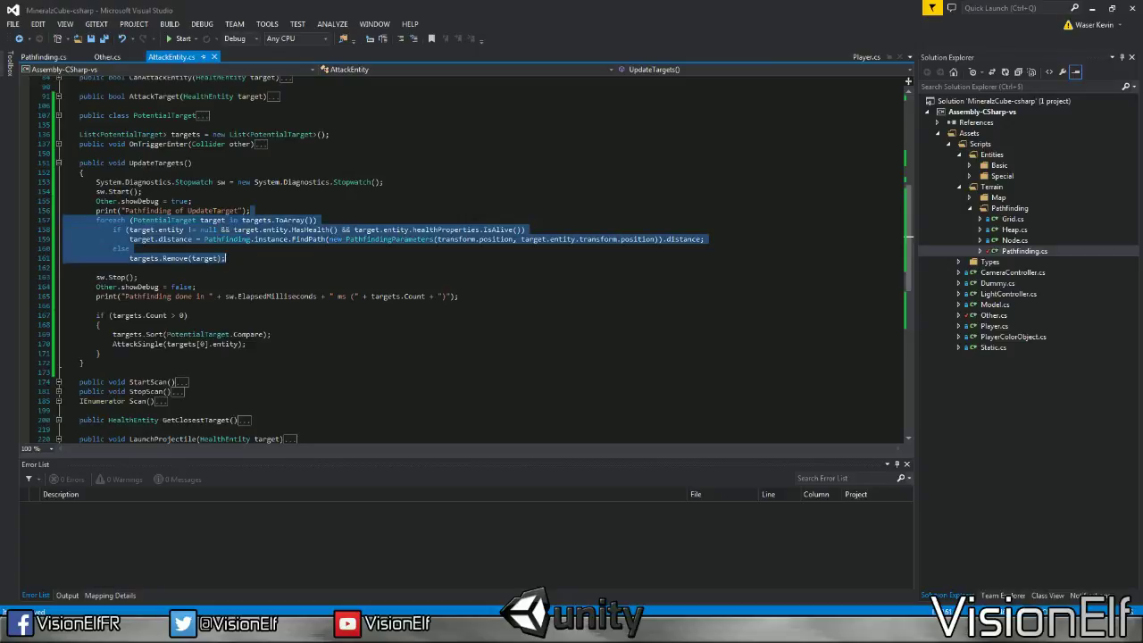
click(227, 258)
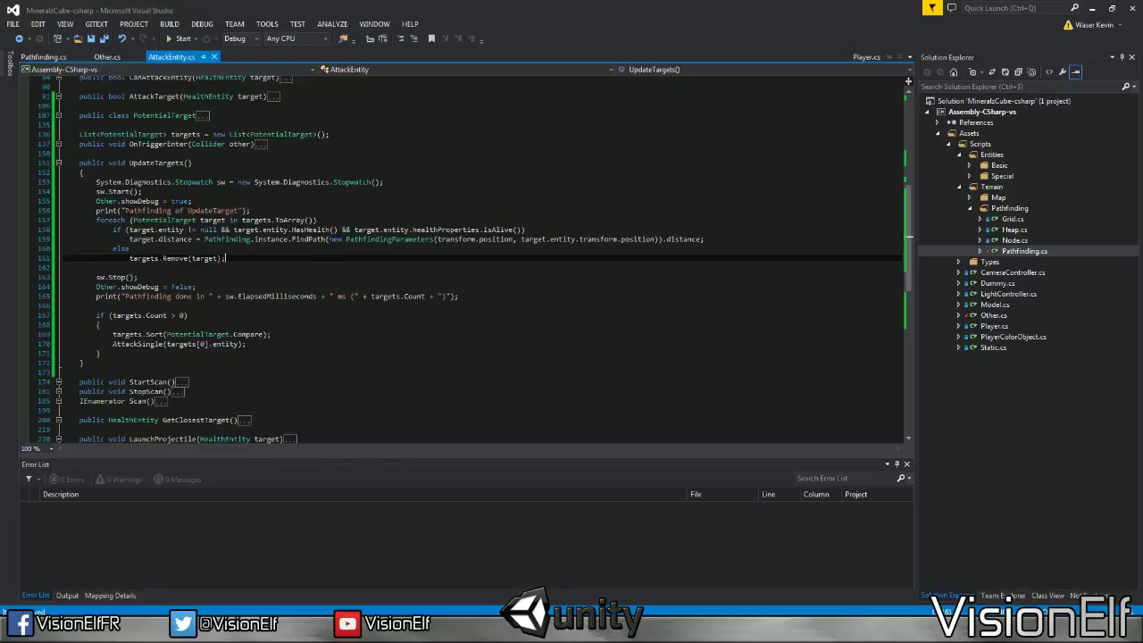
click(80, 153)
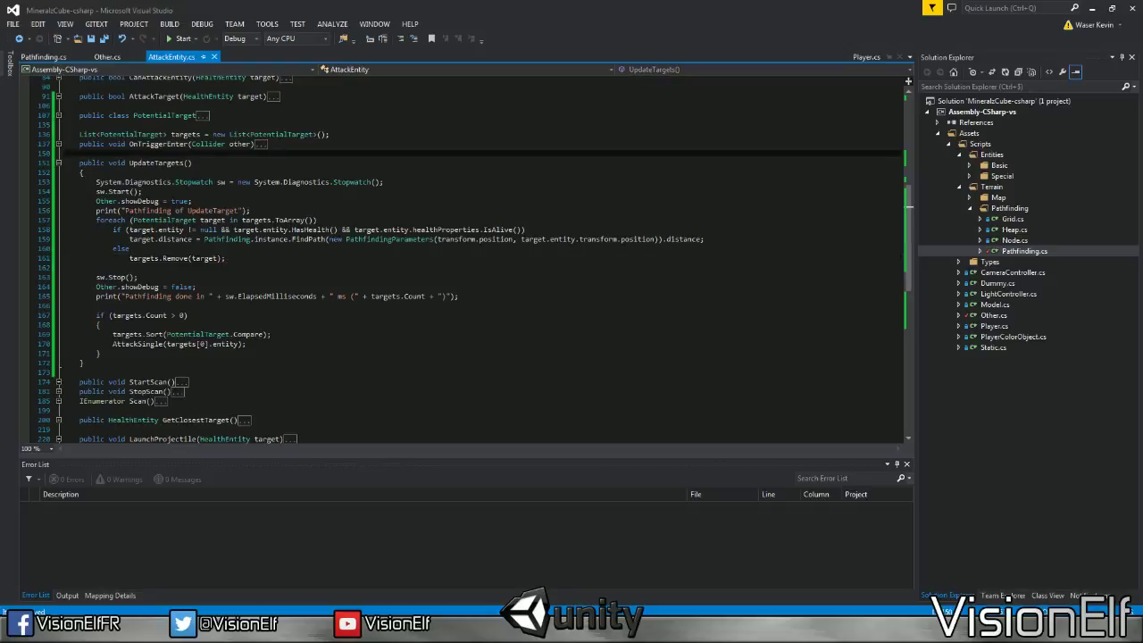
key(Return)
text(IEN)
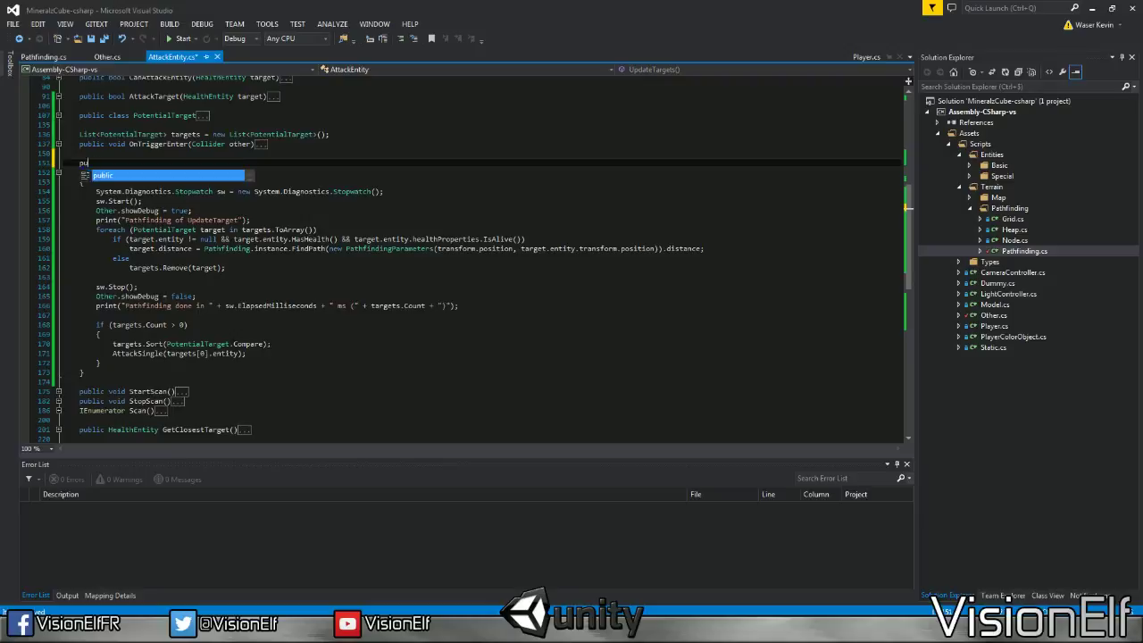
text(umerat)
key(Tab)
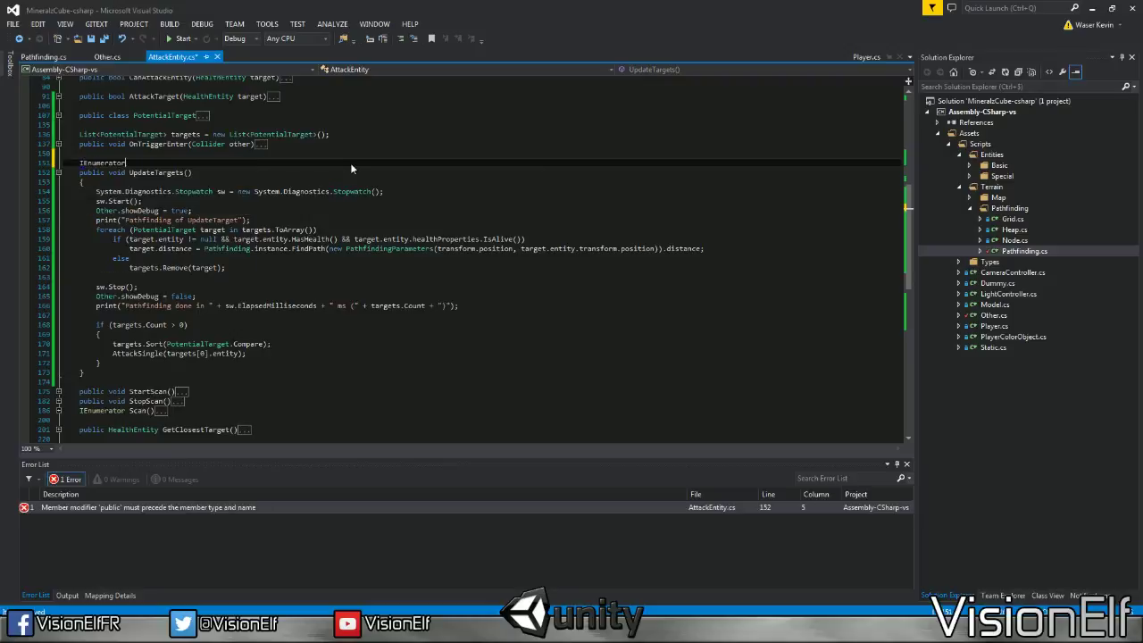
text( RefreshTarge)
text(t() { })
key(Return)
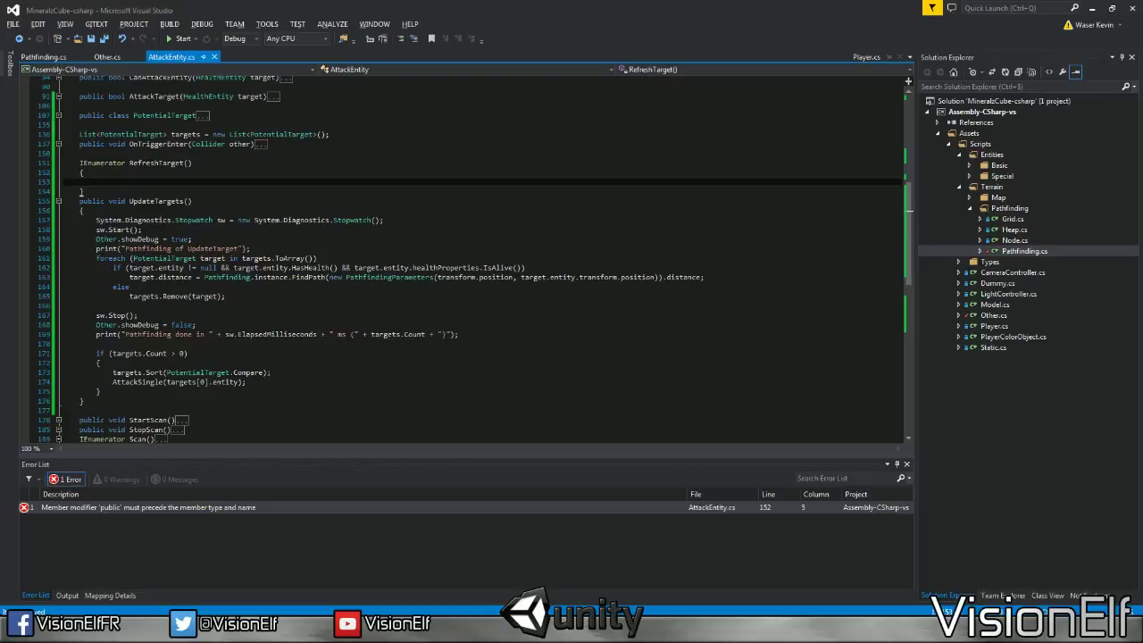
Copy UpdateTargets' foreach target loop into RefreshTarget's body
drag(225, 295, 253, 248)
key(ctrl+c)
click(251, 181)
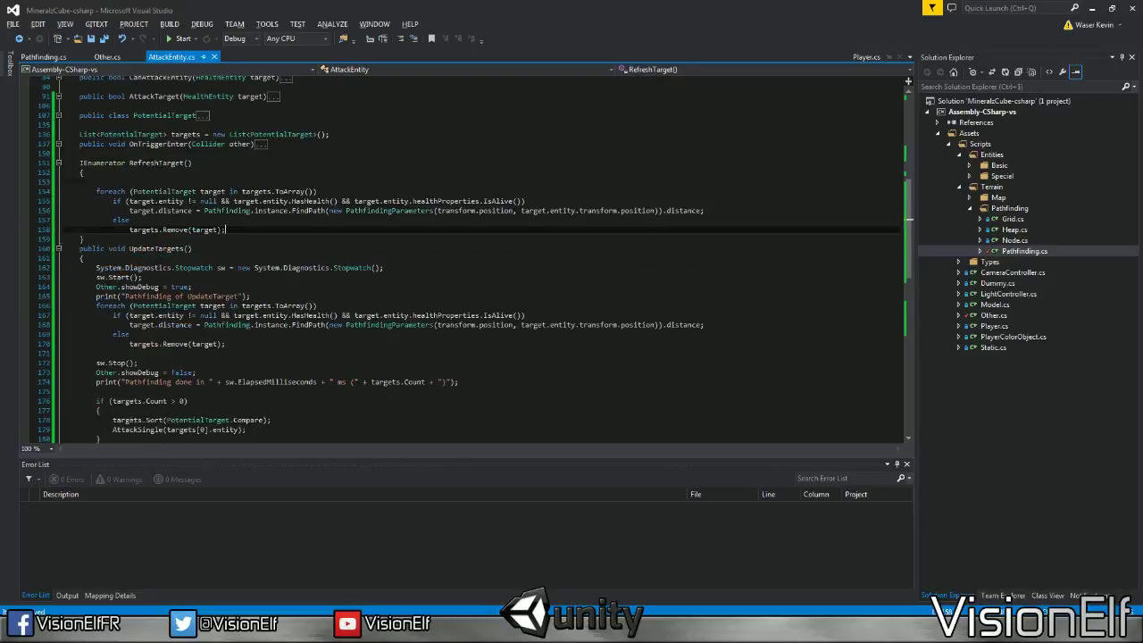
key(ctrl+v)
Wrap the if-body in braces and add 'yield return null;' after the distance line
key(End)
key(Return)
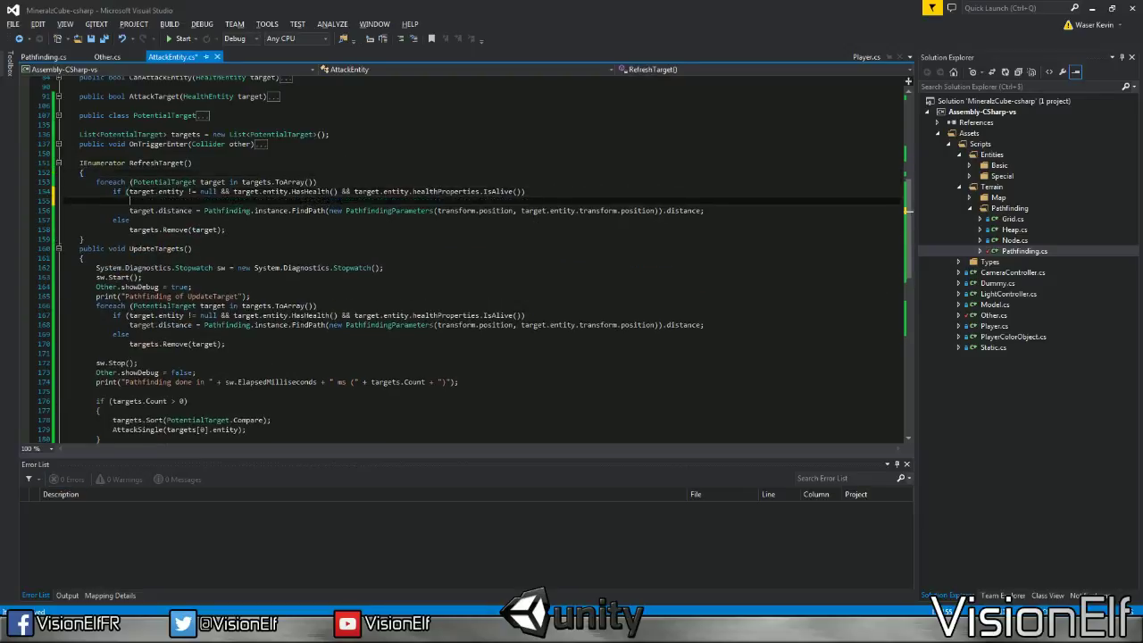
text({)
key(Down)
key(End)
key(Return)
text(})
key(Up)
key(End)
key(Return)
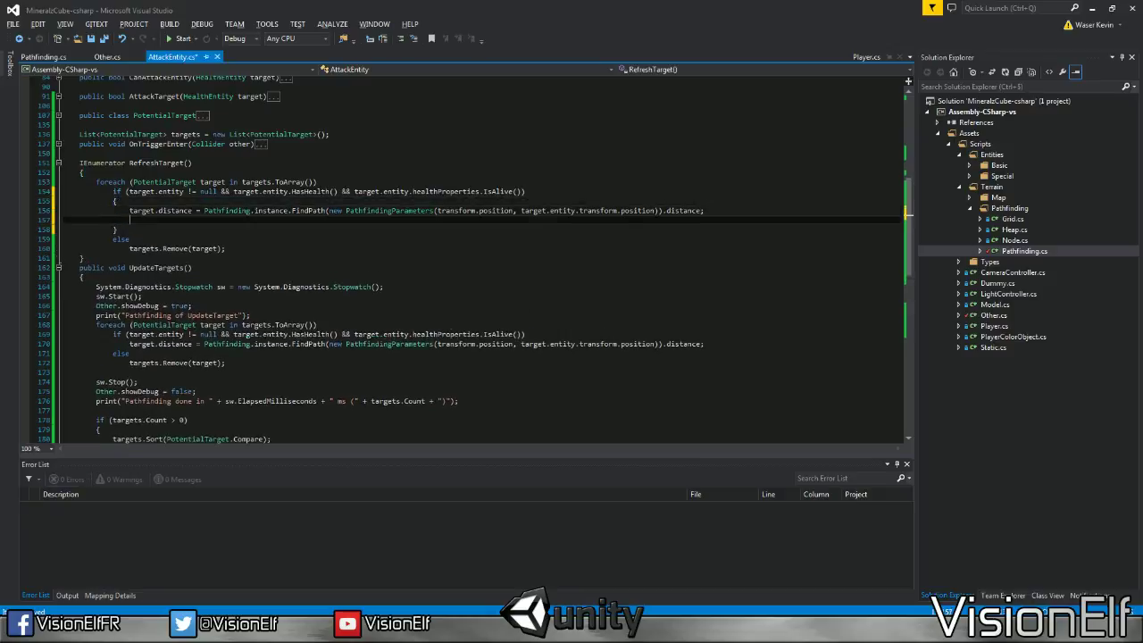
text(yield return null)
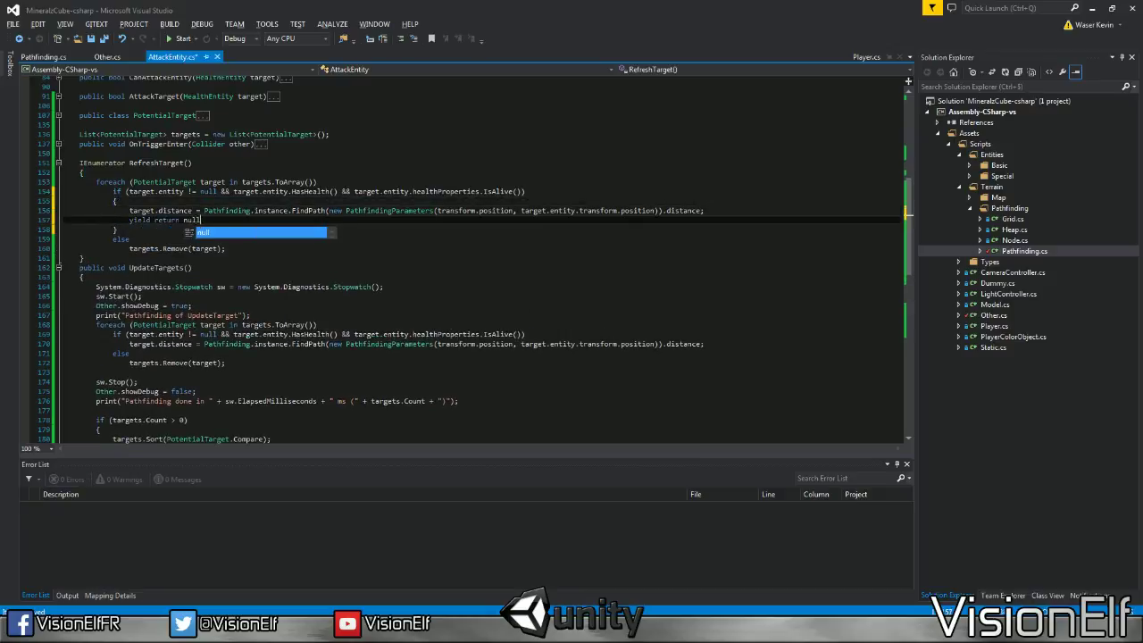
text(;)
click(226, 248)
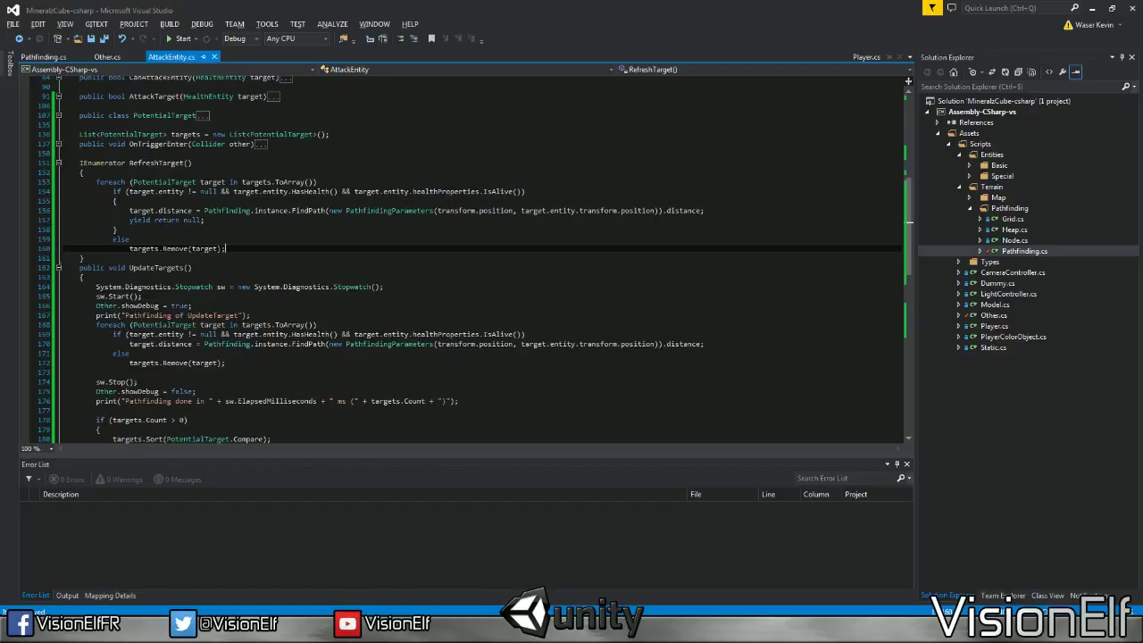
scroll(482, 259, down, 2)
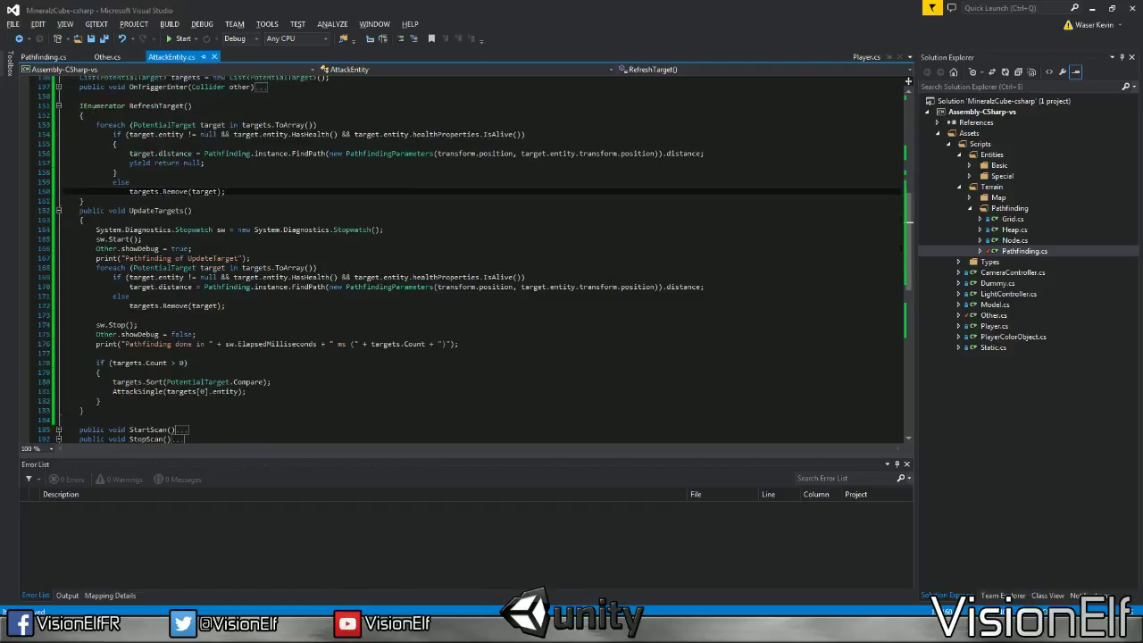
Paste the 'if (targets.Count > 0)' sorting block before RefreshTarget's closing brace
click(83, 200)
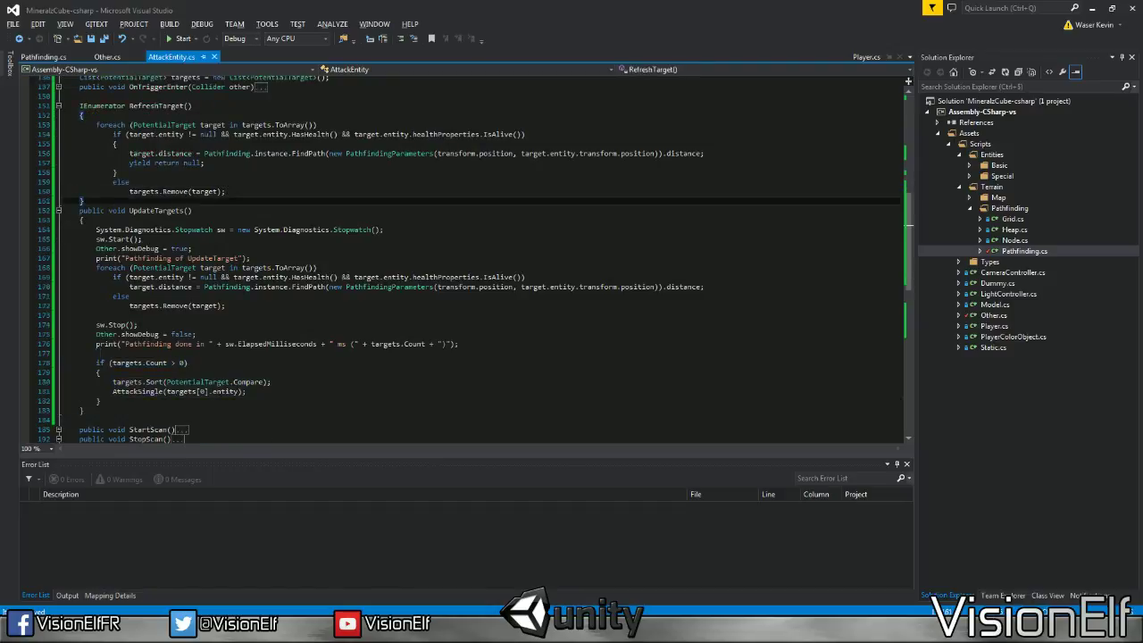
key(Return)
key(ctrl+v)
scroll(482, 259, down, 4)
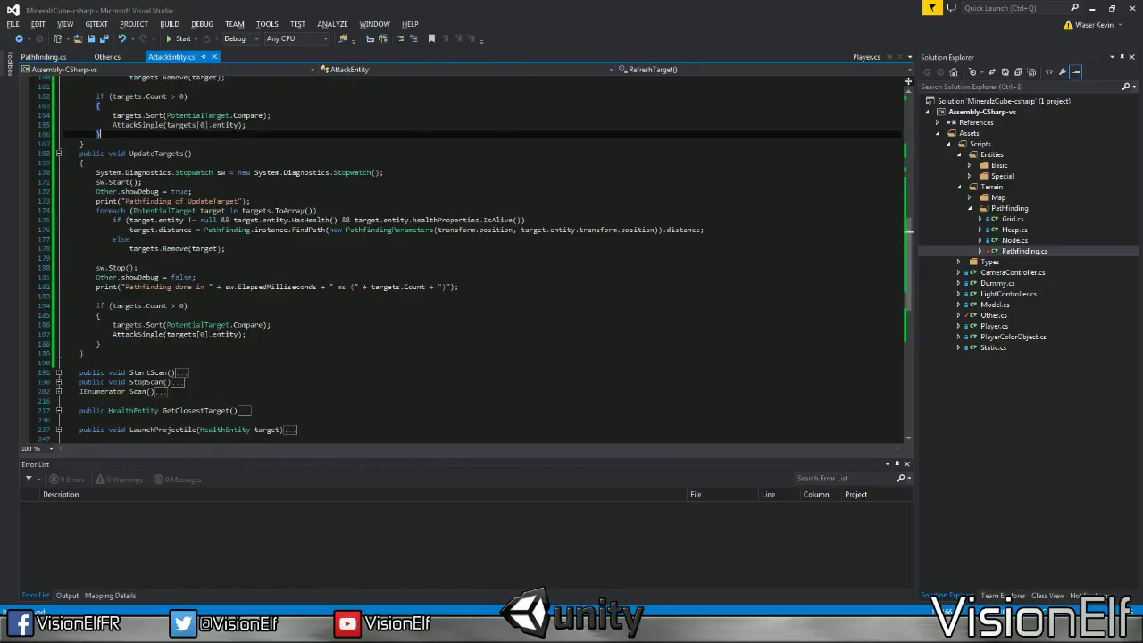
Delete the Stopwatch and showDebug setup lines from UpdateTargets
click(58, 153)
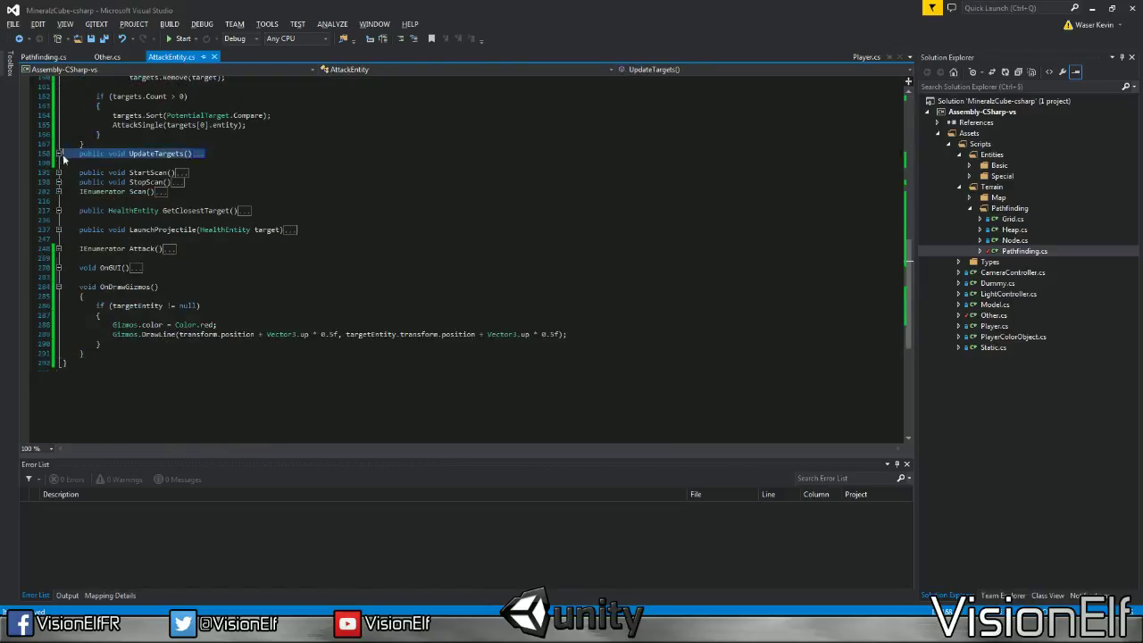
click(58, 152)
key(shift+Up)
key(shift+Up)
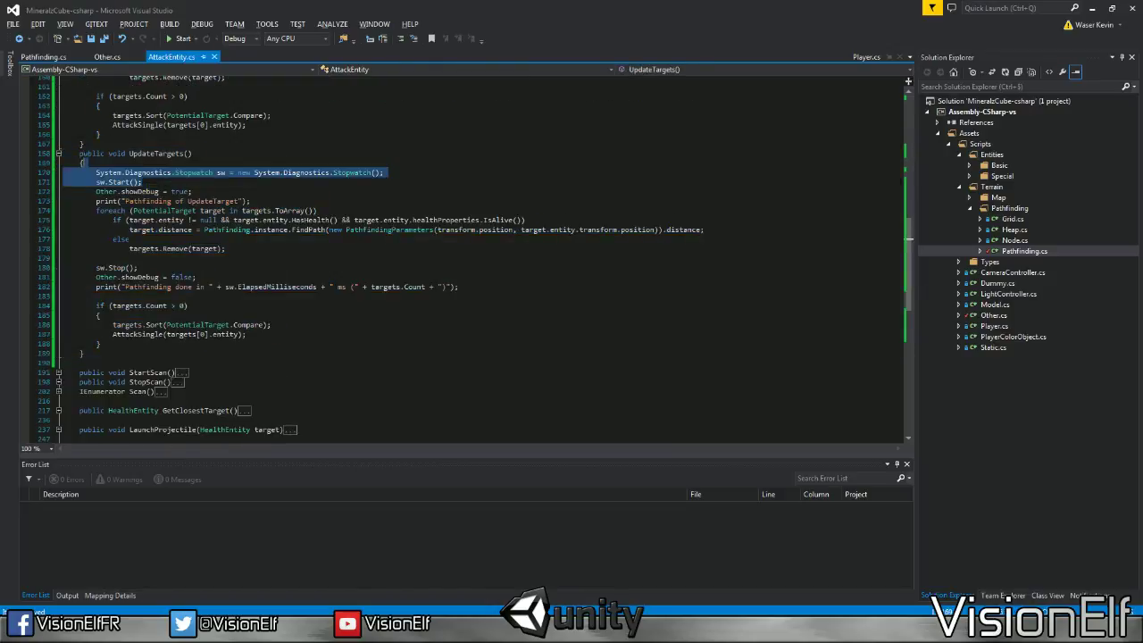
key(Delete)
key(shift+Down)
key(shift+Down)
key(shift+End)
key(Delete)
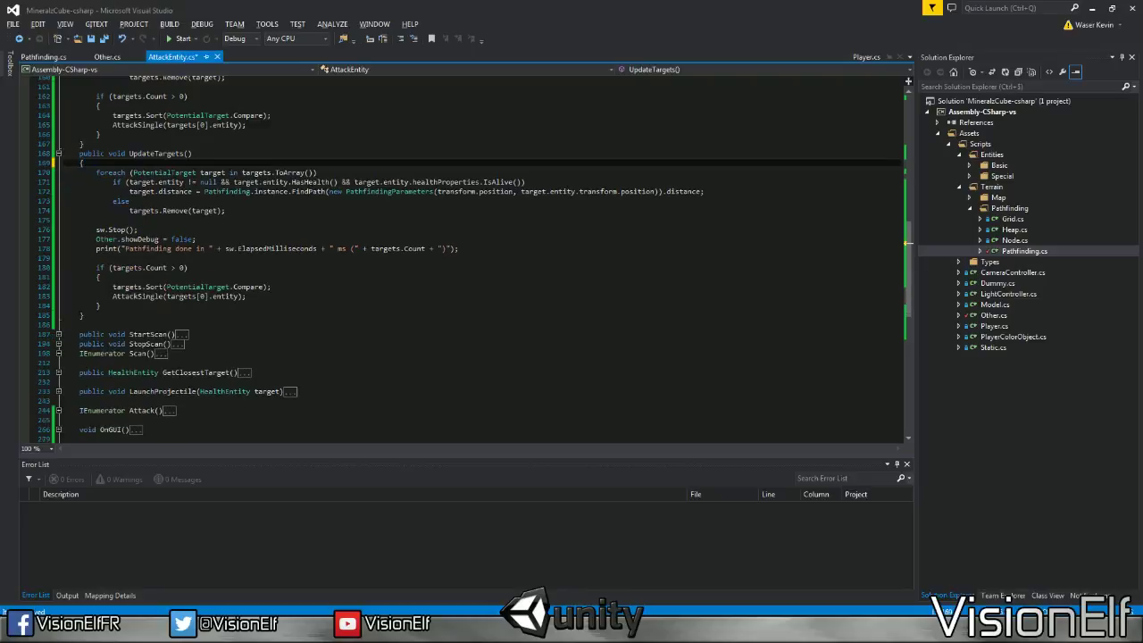
Remove the showDebug reset, timing print and sw.Stop lines, then save AttackEntity.cs
key(shift+Down)
key(shift+Down)
key(shift+Left)
key(Delete)
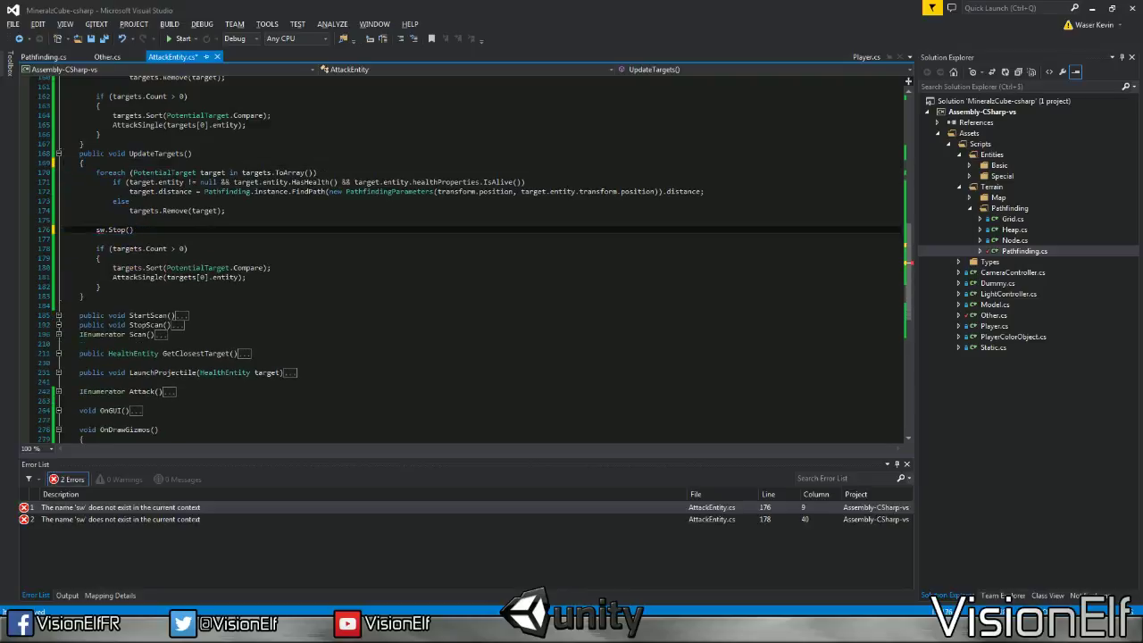
key(shift+Up)
key(Delete)
key(Delete)
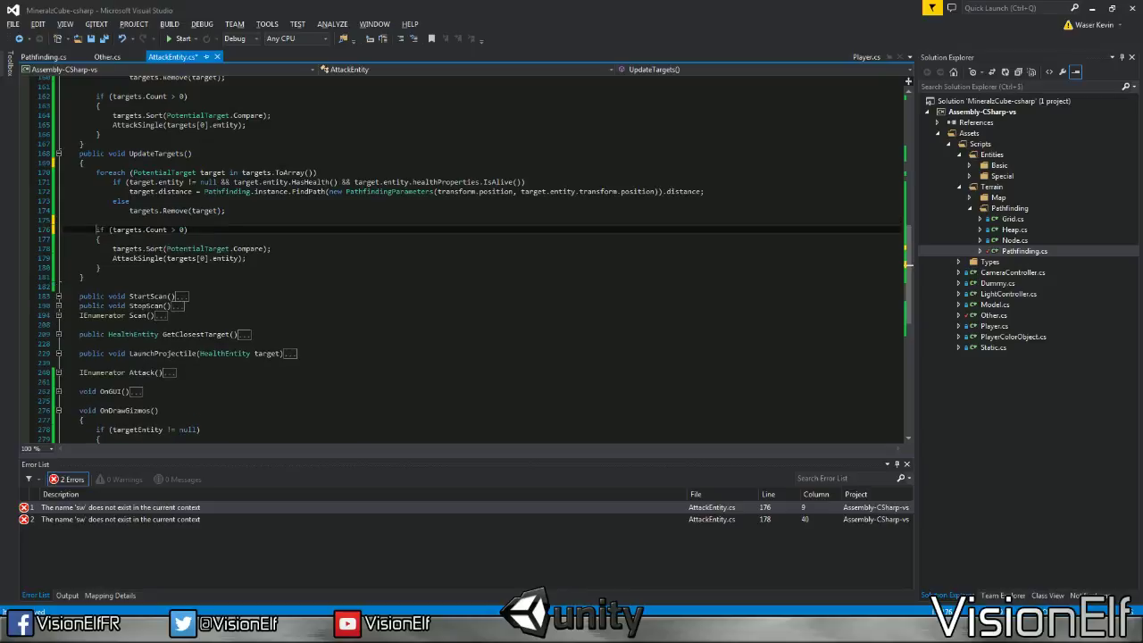
key(ctrl+s)
key(Up)
key(Up)
key(Up)
scroll(482, 259, up, 4)
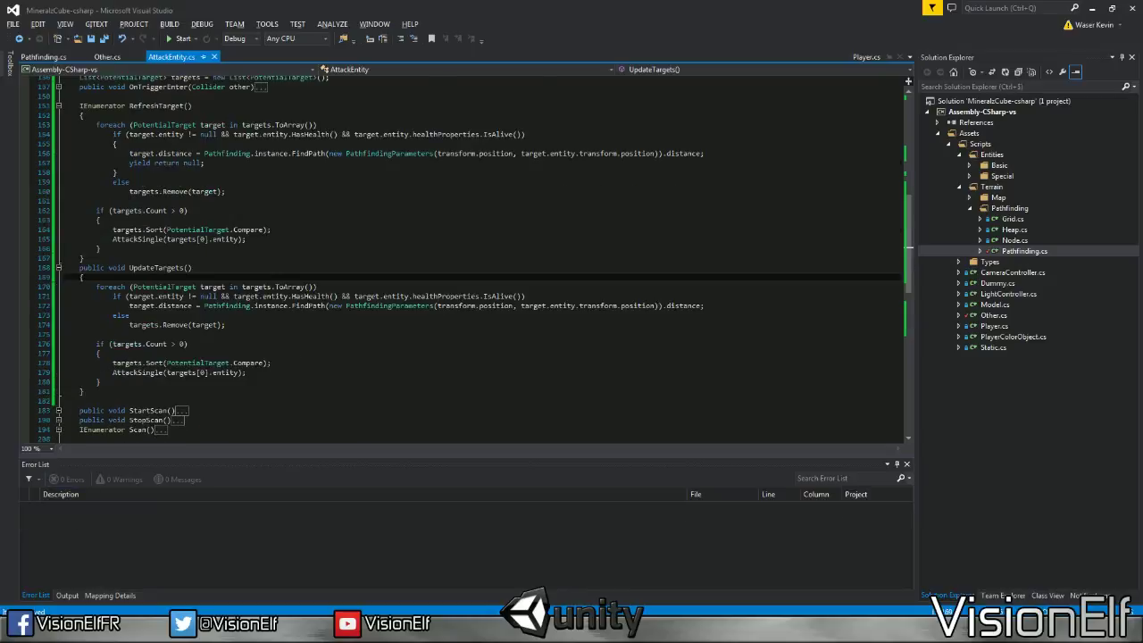
key(Return)
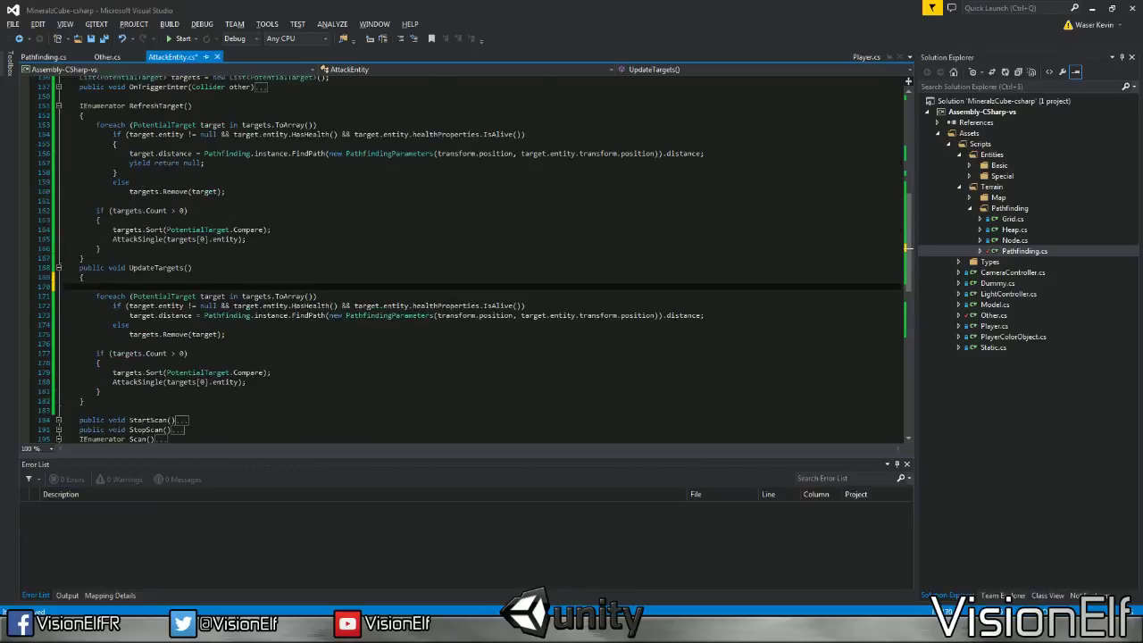
Comment out UpdateTargets' old loop by wrapping it in /* */
text(/*)
key(Down)
key(Down)
key(Down)
key(End)
text(*/)
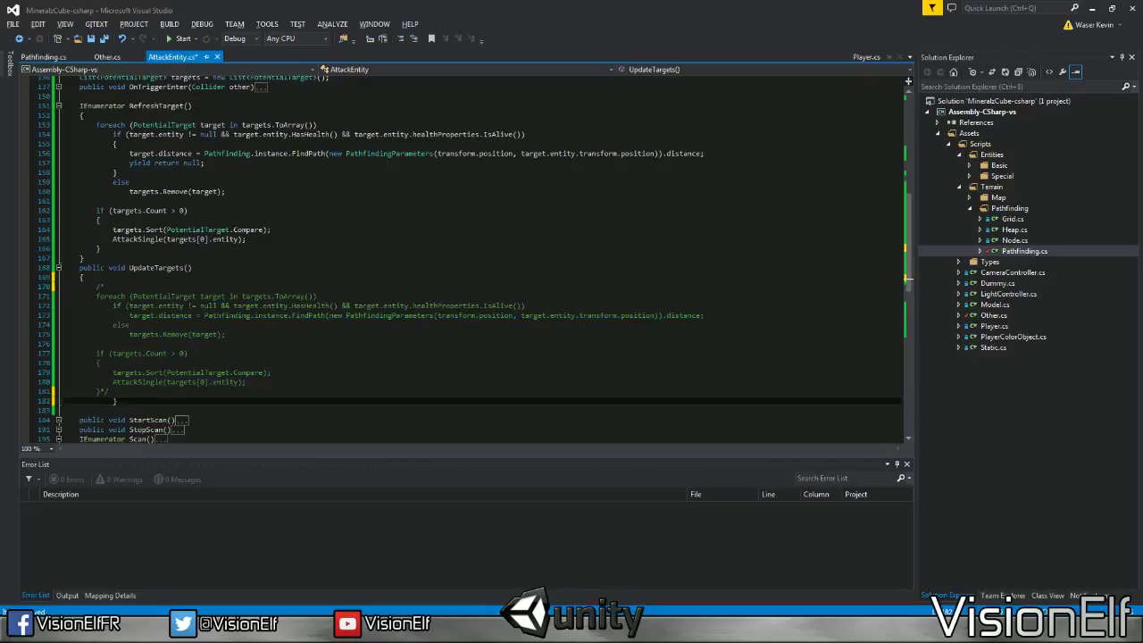
key(Return)
Add StopCoroutine("RefreshTargets"); on a new line after the commented block
text(Stop)
key(Escape)
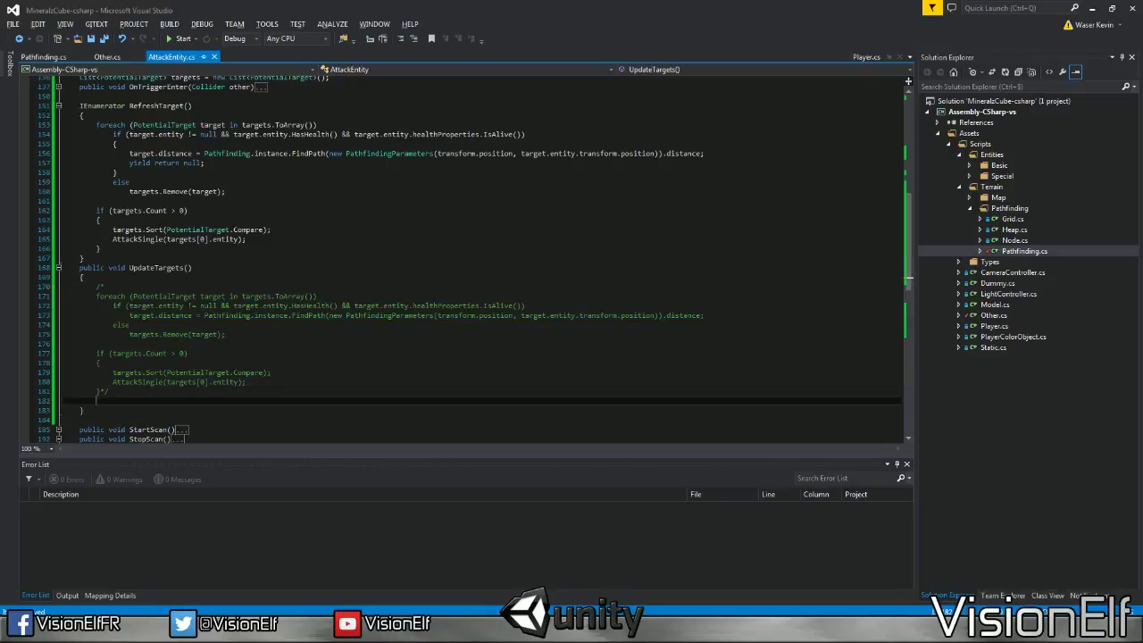
key(BackSpace)
key(BackSpace)
text(op)
key(Tab)
text(();)
key(BackSpace)
key(BackSpace)
key(BackSpace)
key(BackSpace)
key(BackSpace)
key(BackSpace)
text(Corou)
text(tine("Re)
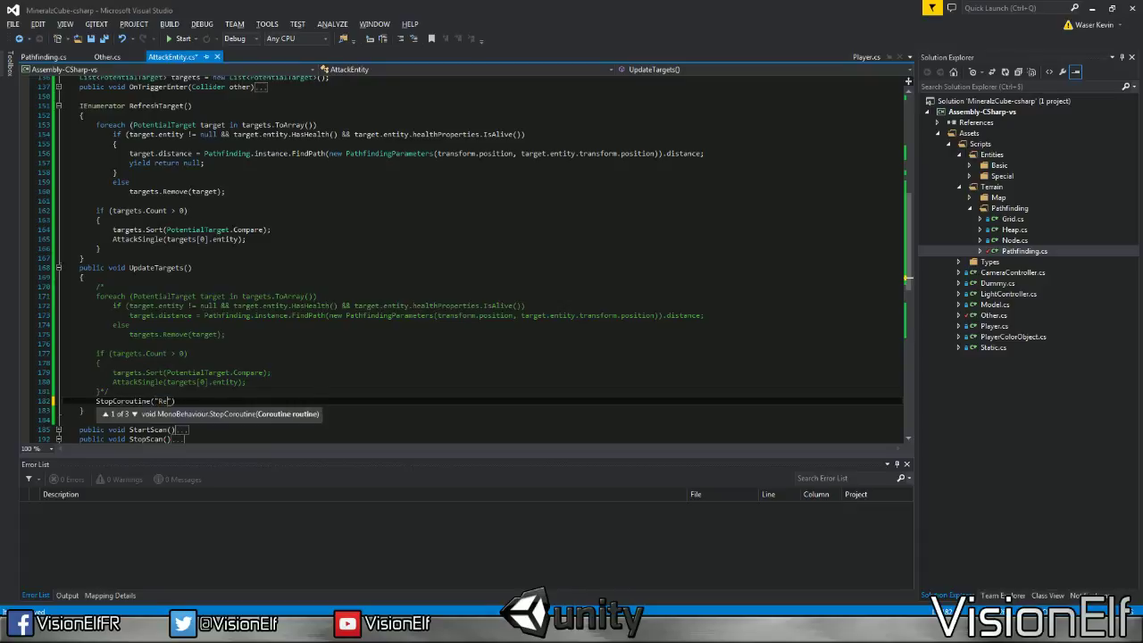
text(freshTargets");)
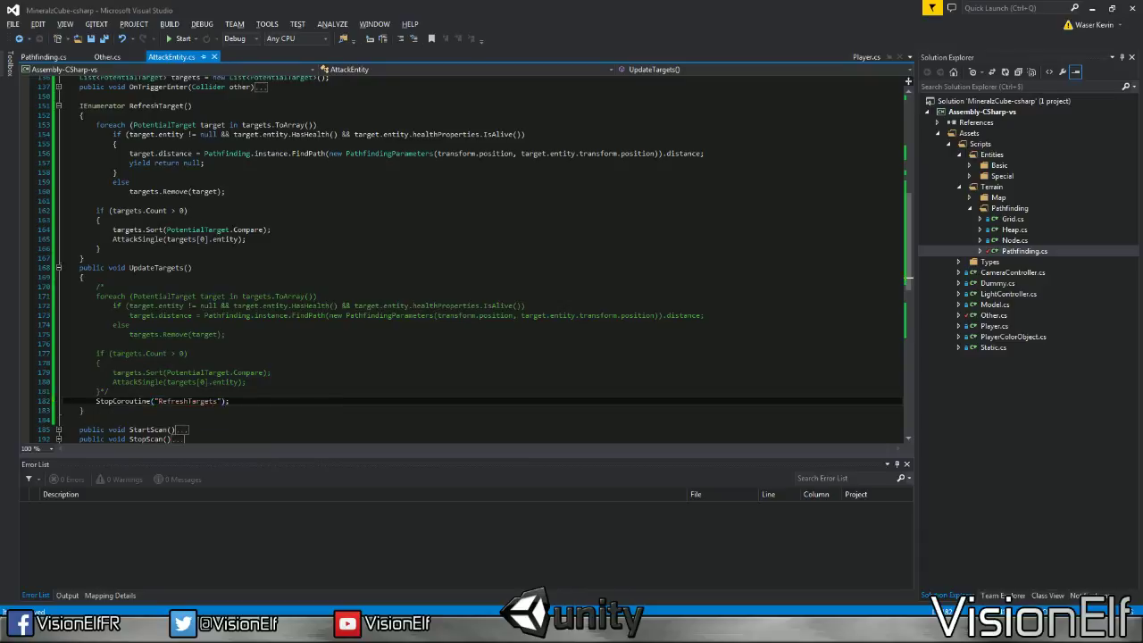
Rename RefreshTarget to RefreshTargets, then add StartCoroutine("RefreshTargets"); below StopCoroutine
click(186, 105)
text(s)
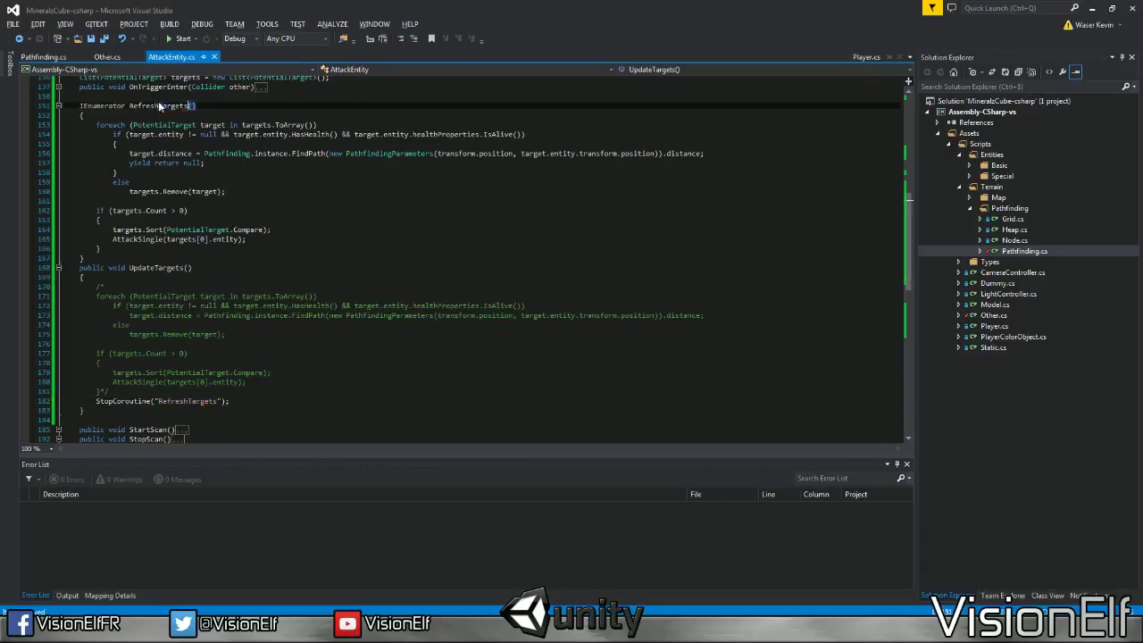
click(230, 401)
key(Return)
text(Start)
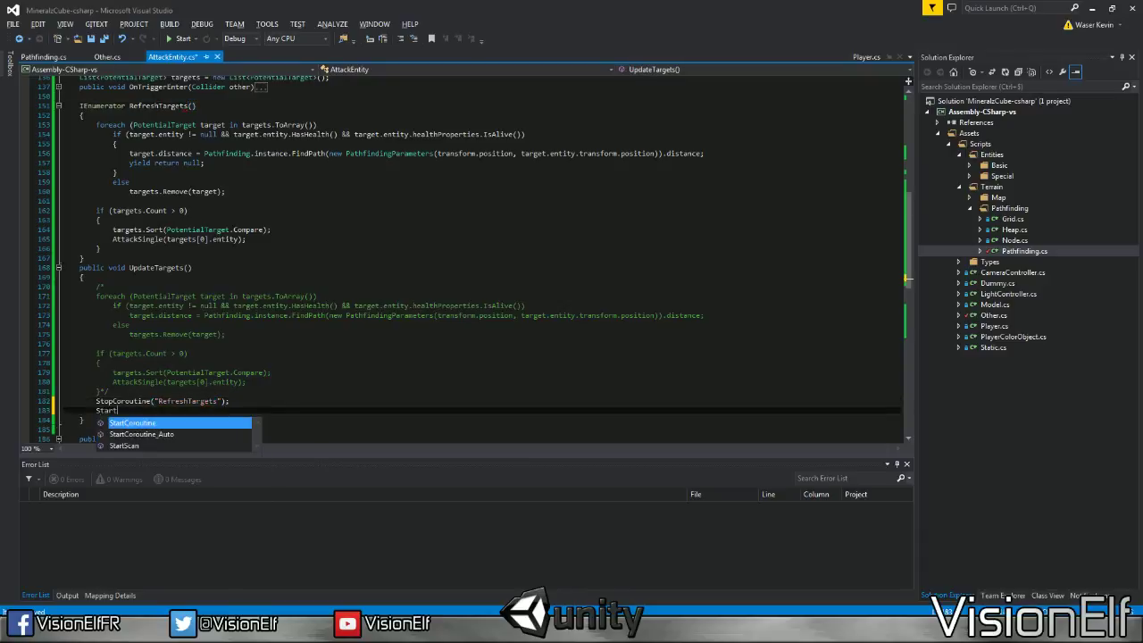
text(Coroutine(c)
key(BackSpace)
text("Re)
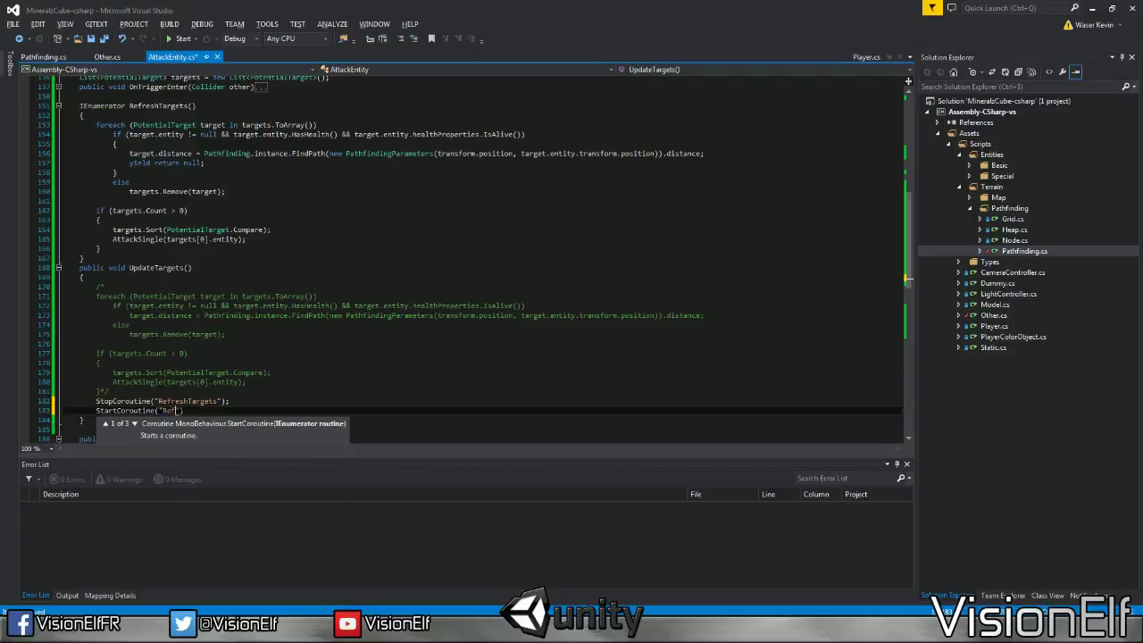
text(freshTargets");)
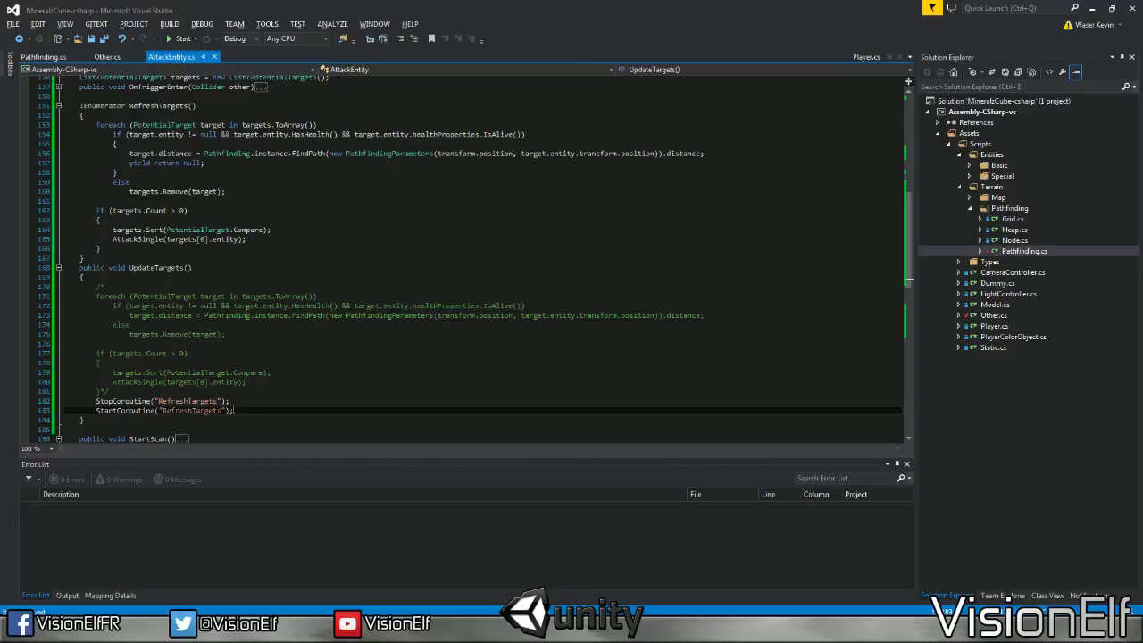
Remove the line break so foreach sits on the /* line of UpdateTargets
drag(106, 286, 94, 295)
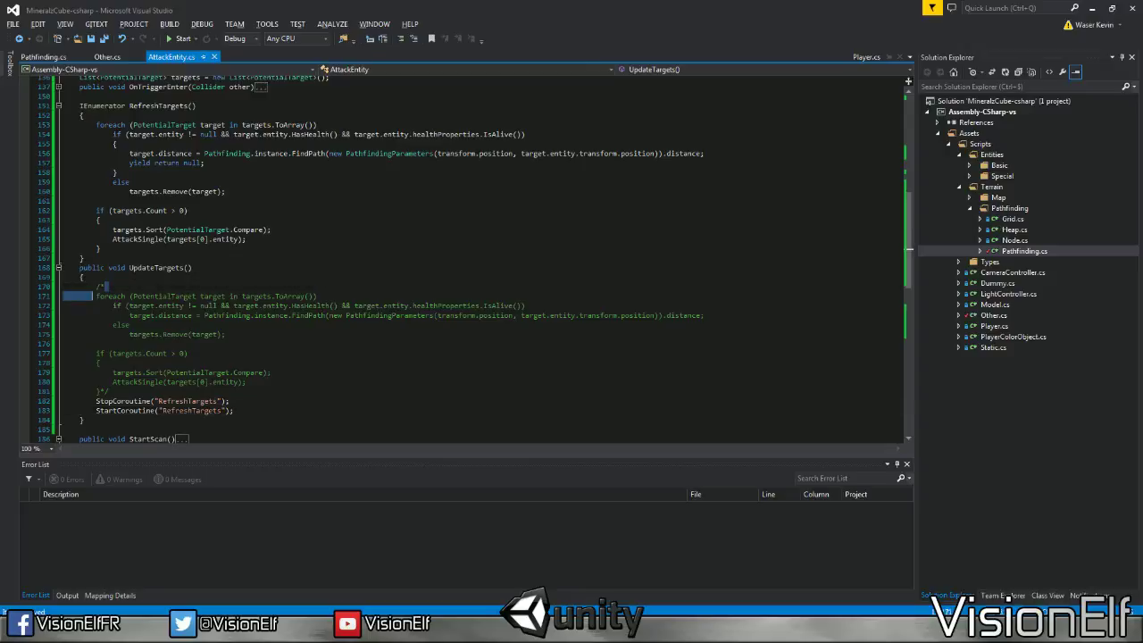
key(Delete)
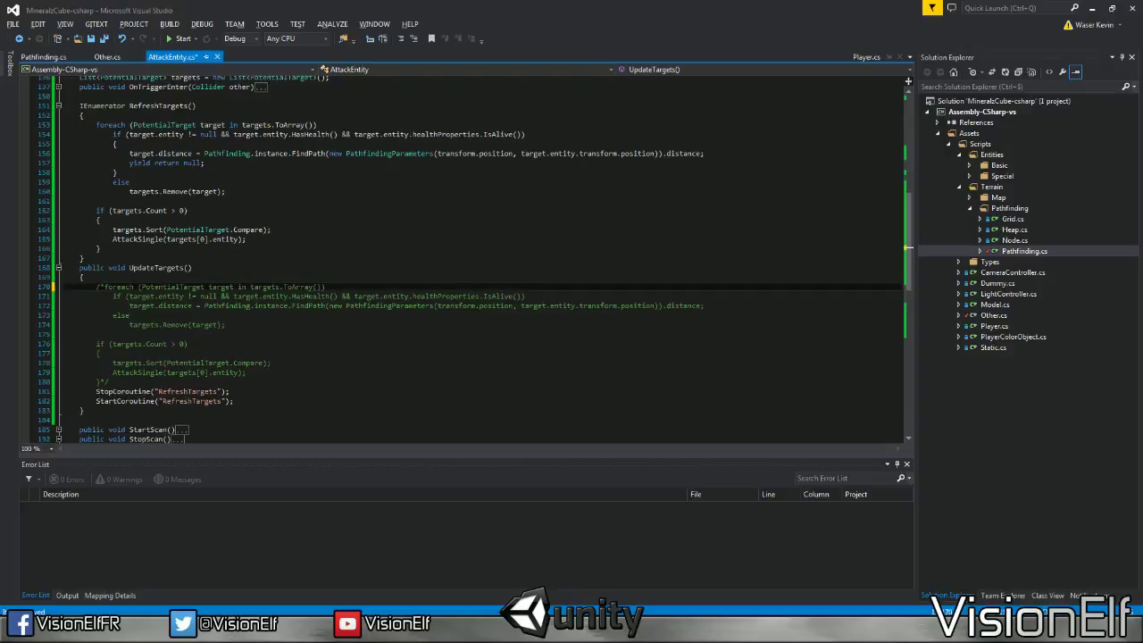
click(107, 381)
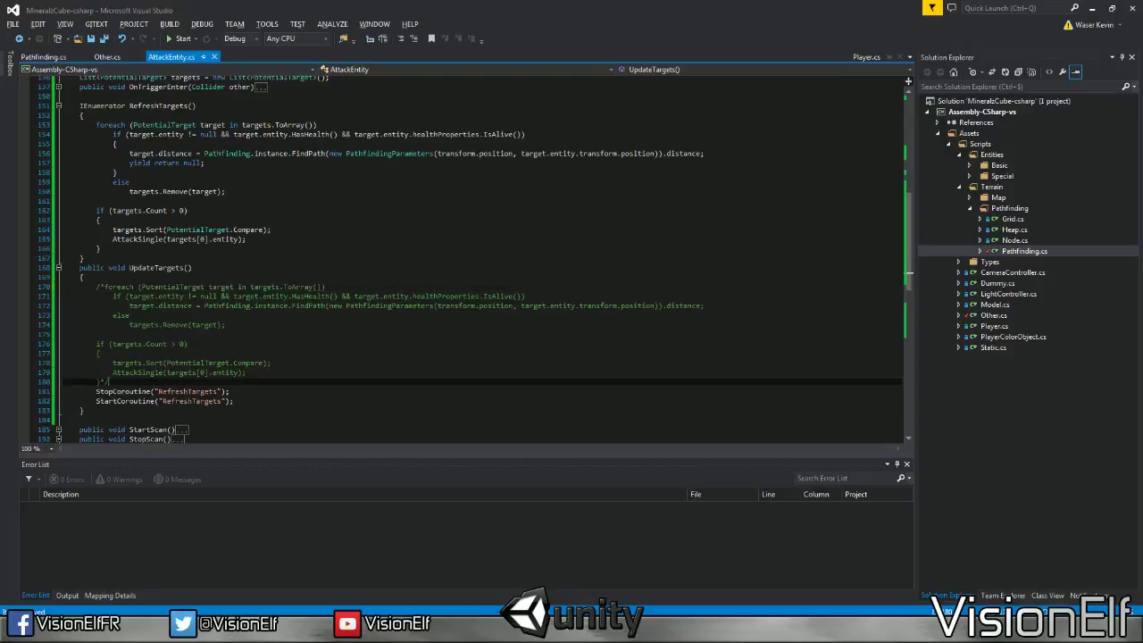
Collapse UpdateTargets and look over the foreach and if code in RefreshTargets
click(58, 267)
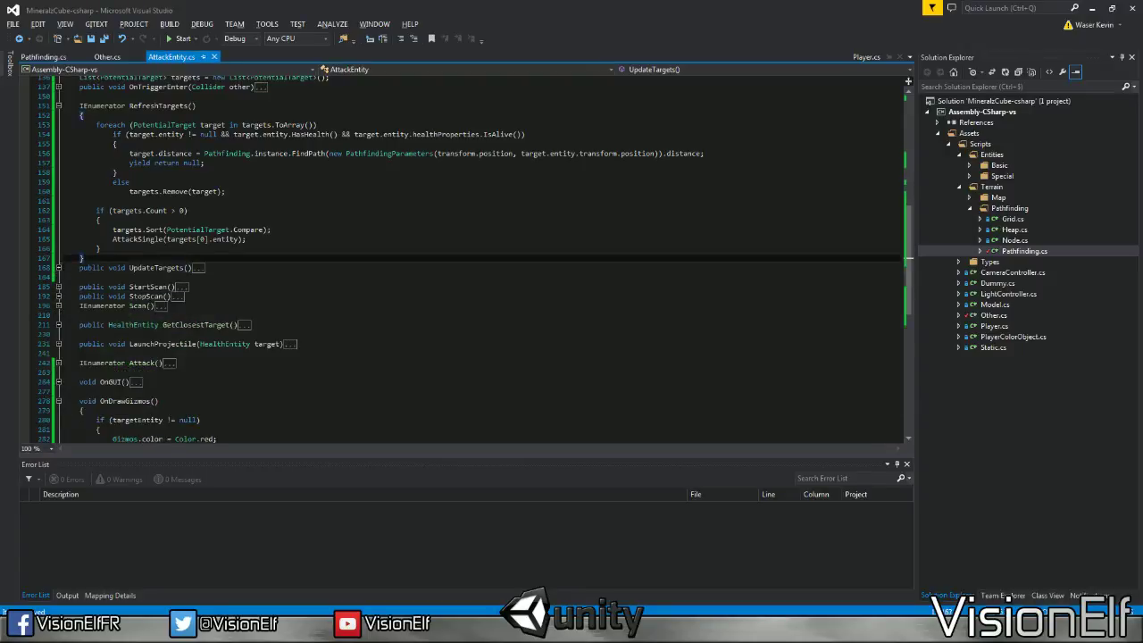
double_click(92, 267)
double_click(117, 266)
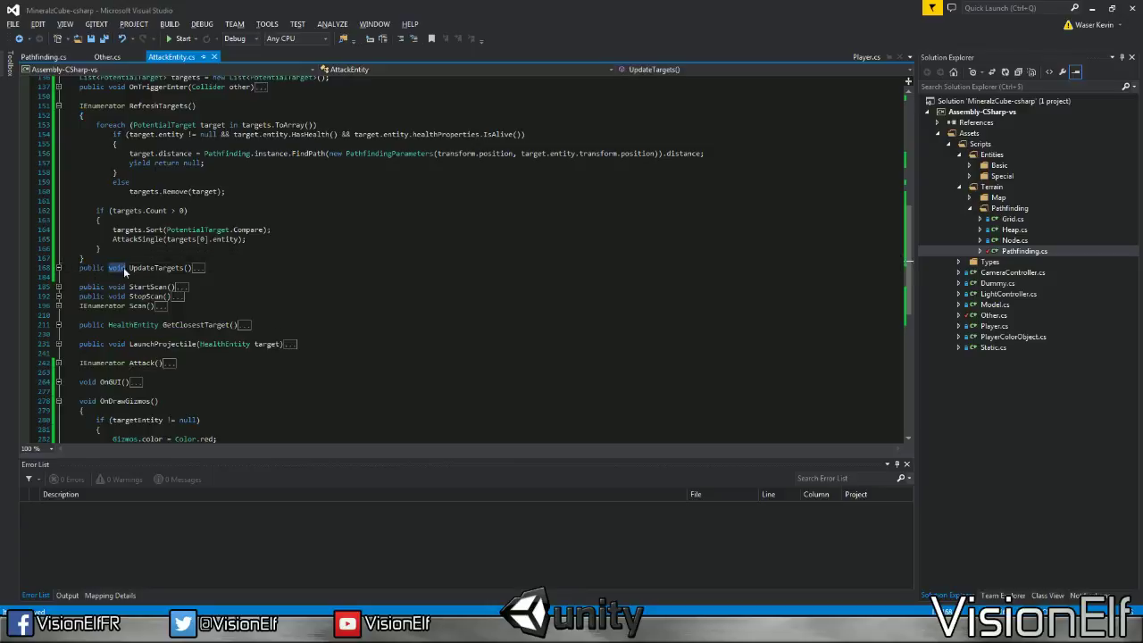
click(59, 267)
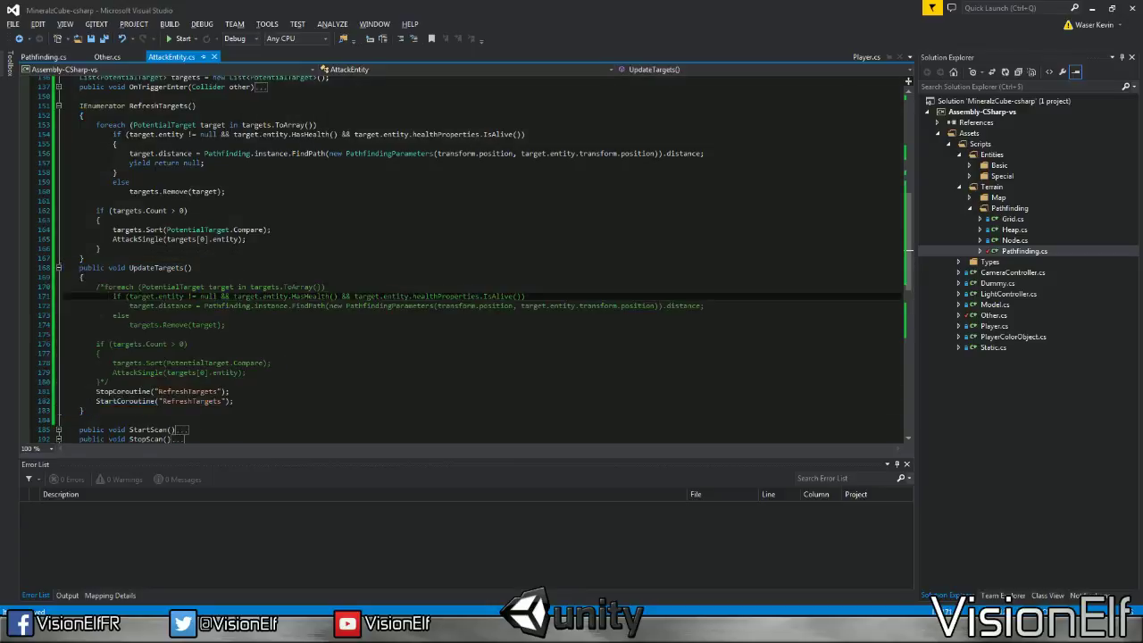
click(132, 287)
double_click(132, 286)
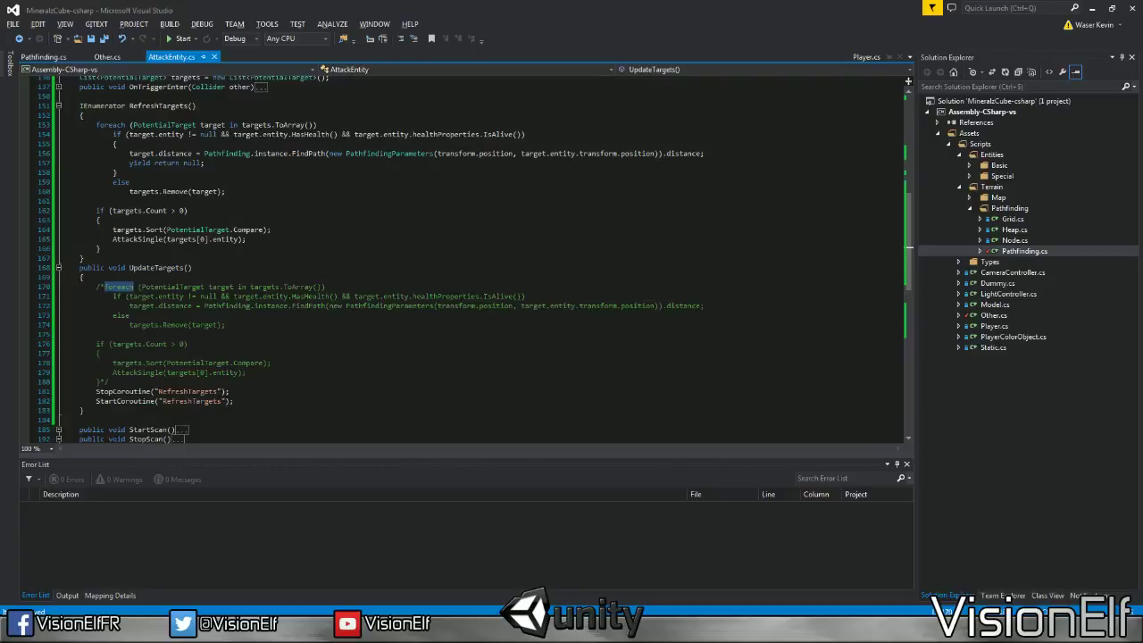
click(125, 295)
click(58, 267)
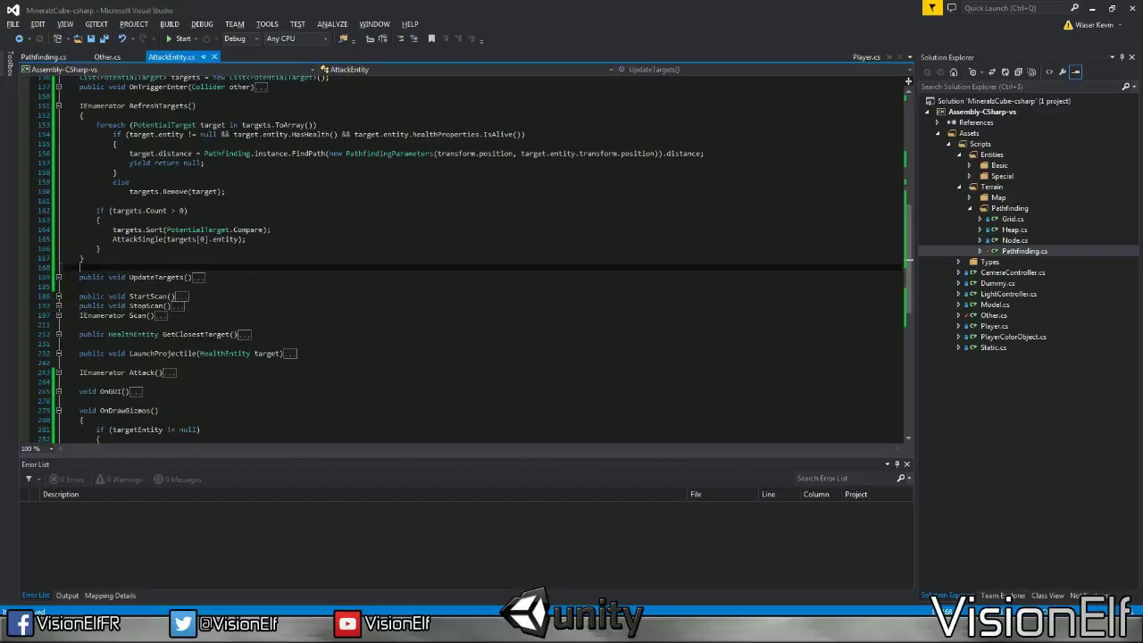
scroll(473, 259, up, 3)
double_click(112, 211)
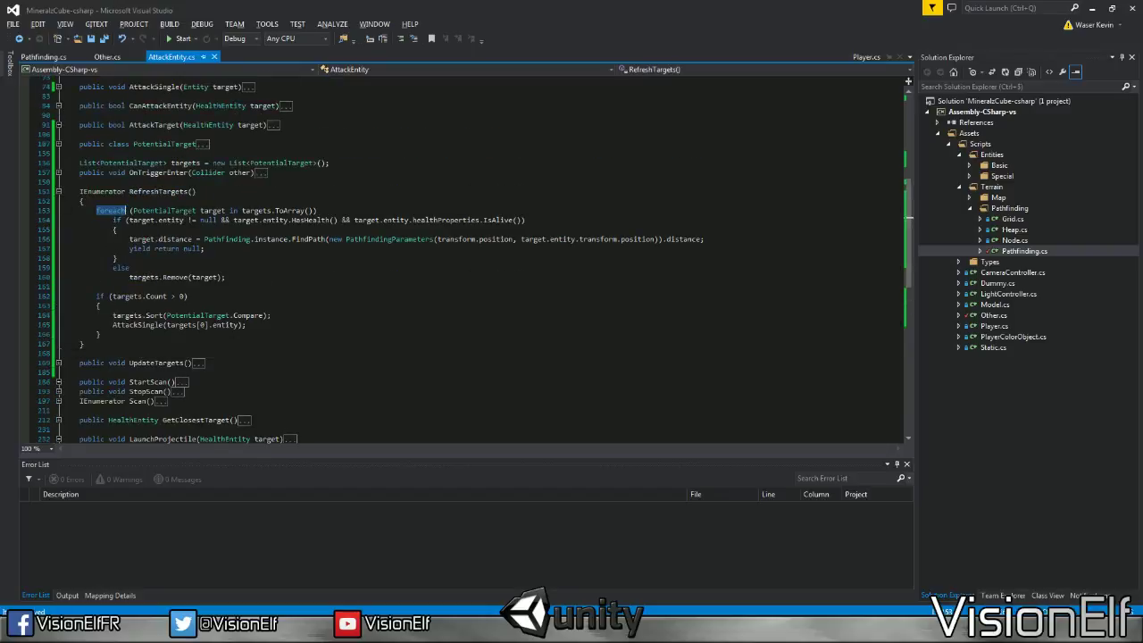
double_click(116, 219)
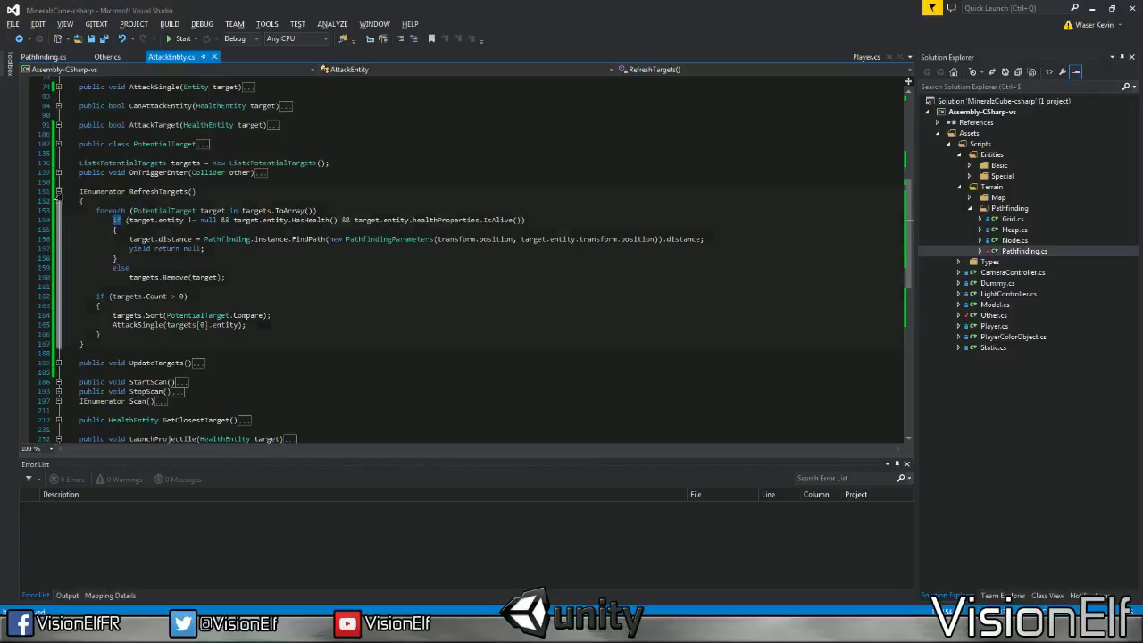
Refold UpdateTargets and reopen RefreshTargets to examine its yield return null line
click(58, 191)
click(58, 211)
click(58, 211)
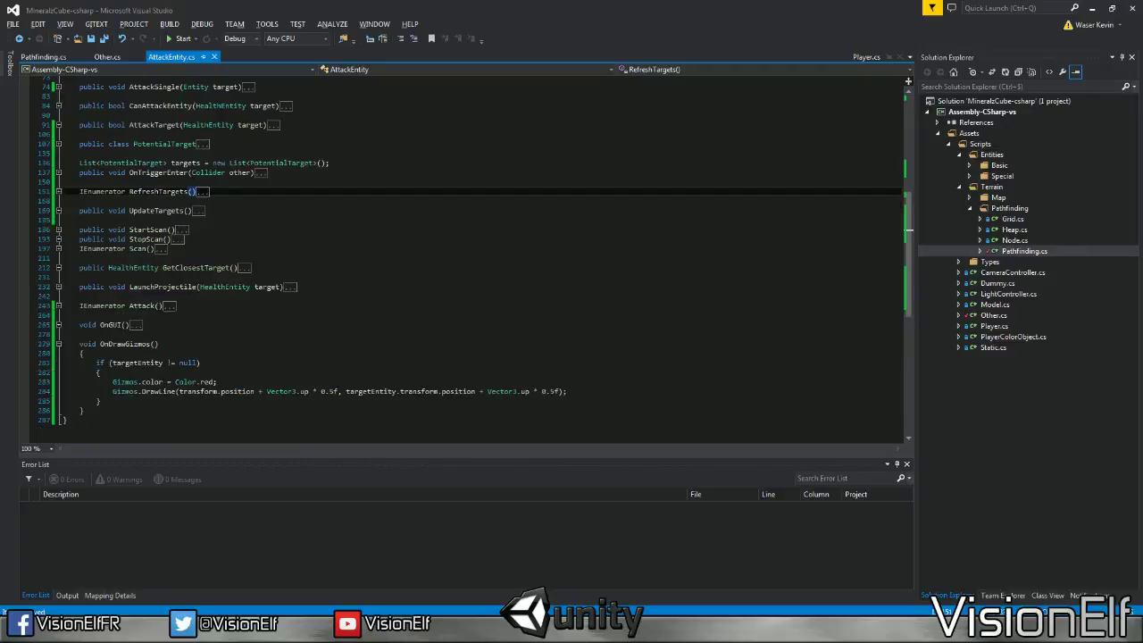
click(58, 191)
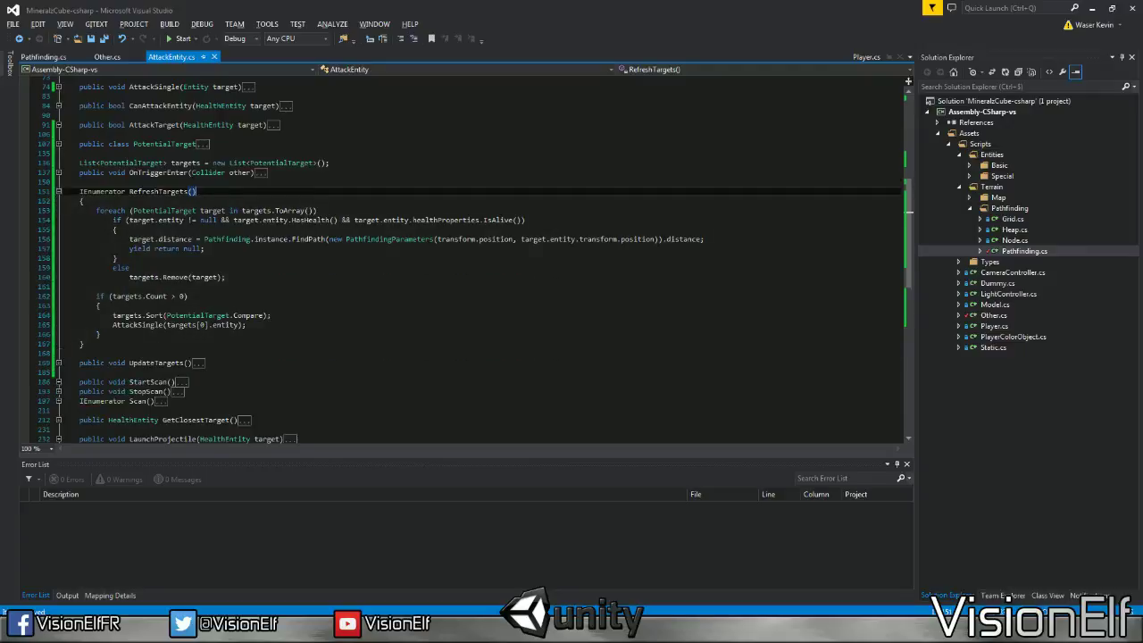
double_click(192, 249)
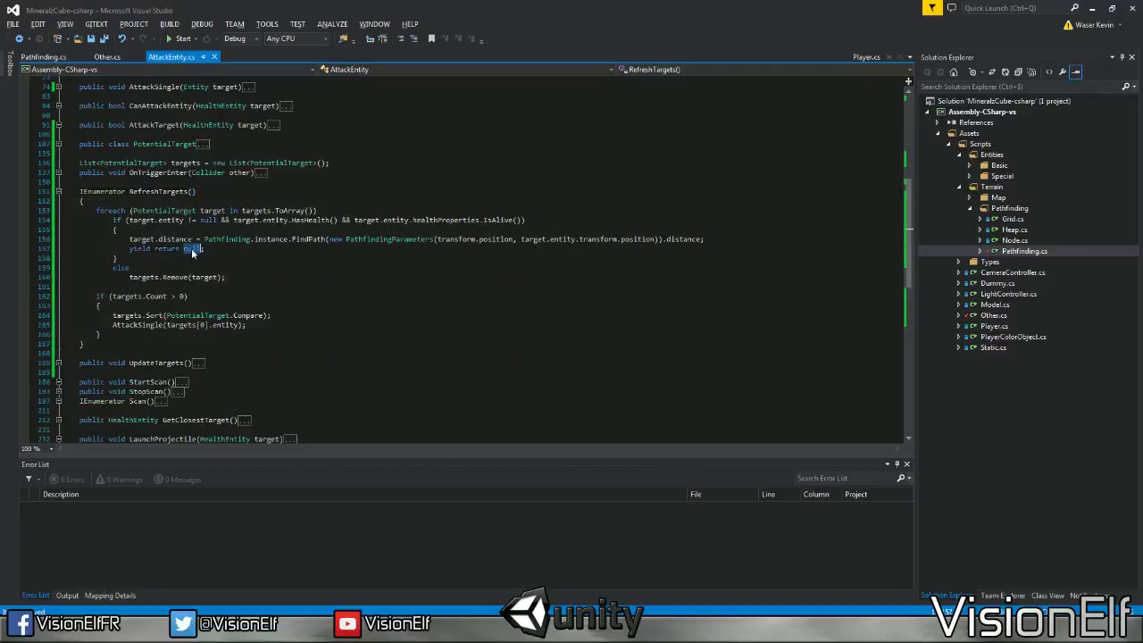
key(End)
Move the if (targets.Count > 0) block inside the loop after the distance calculation
click(101, 334)
key(shift+Up)
key(shift+Up)
key(shift+Up)
key(ctrl+c)
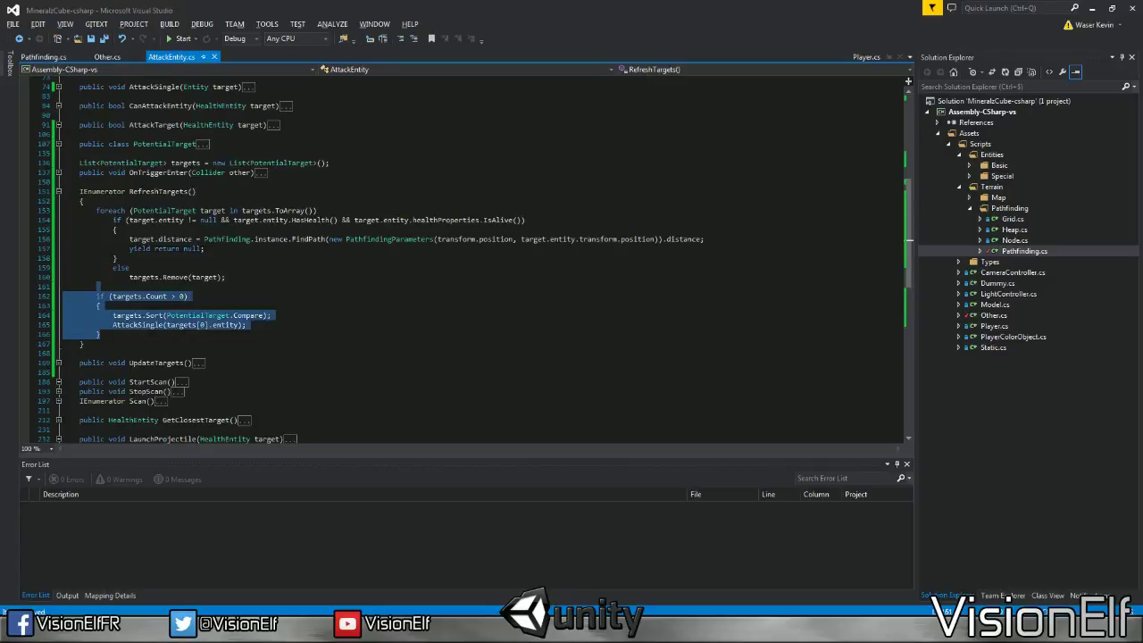
key(Delete)
click(705, 239)
key(Return)
key(ctrl+v)
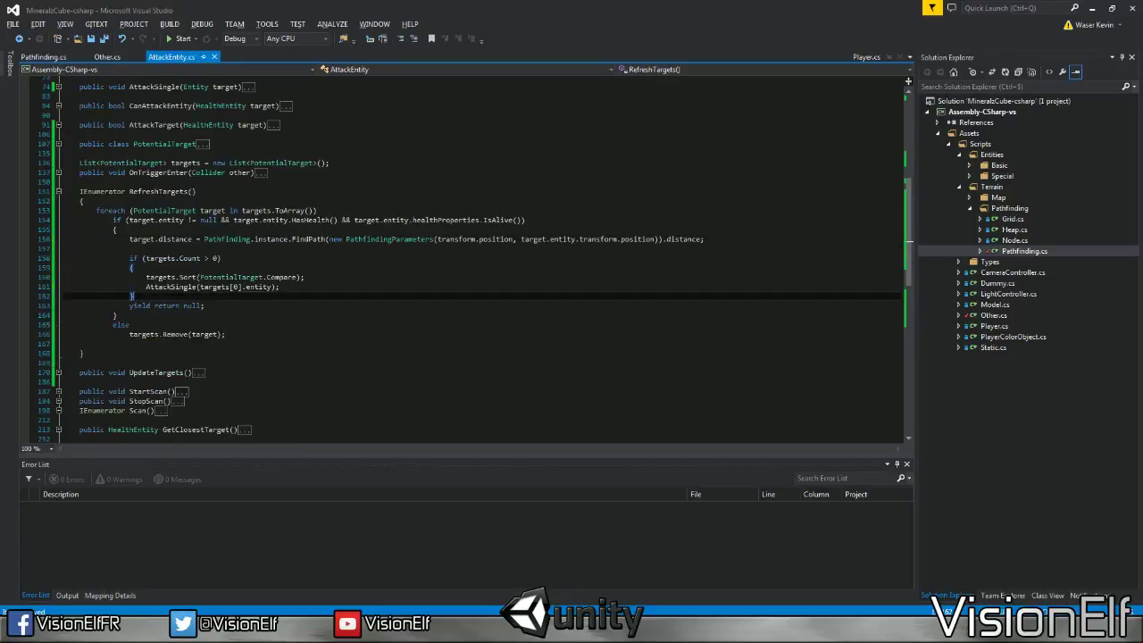
key(Return)
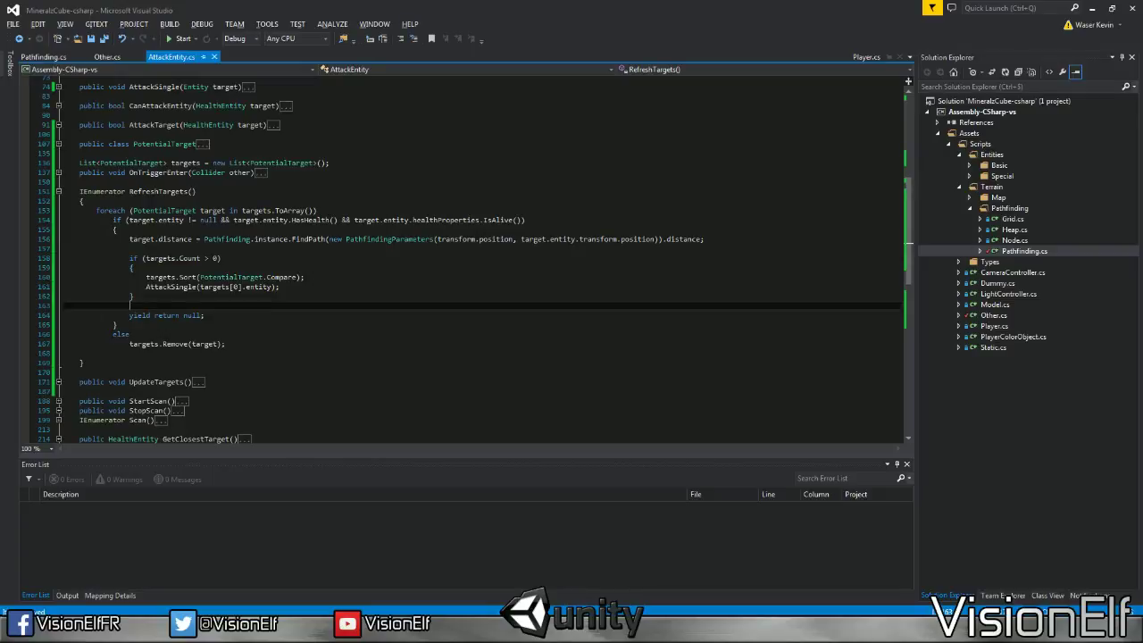
Relocate the targets.Count sort-and-attack block to after the else branch, outside the loop
key(shift+Up)
key(shift+Up)
key(shift+Up)
key(ctrl+x)
key(Down)
key(Down)
key(Down)
key(ctrl+v)
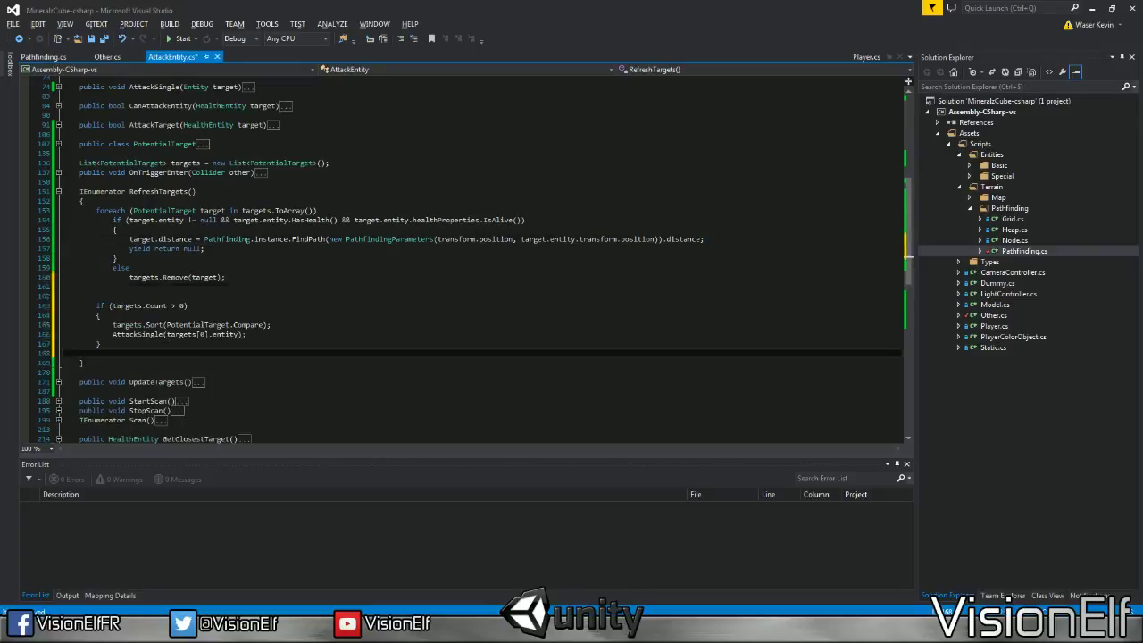
key(alt+Tab)
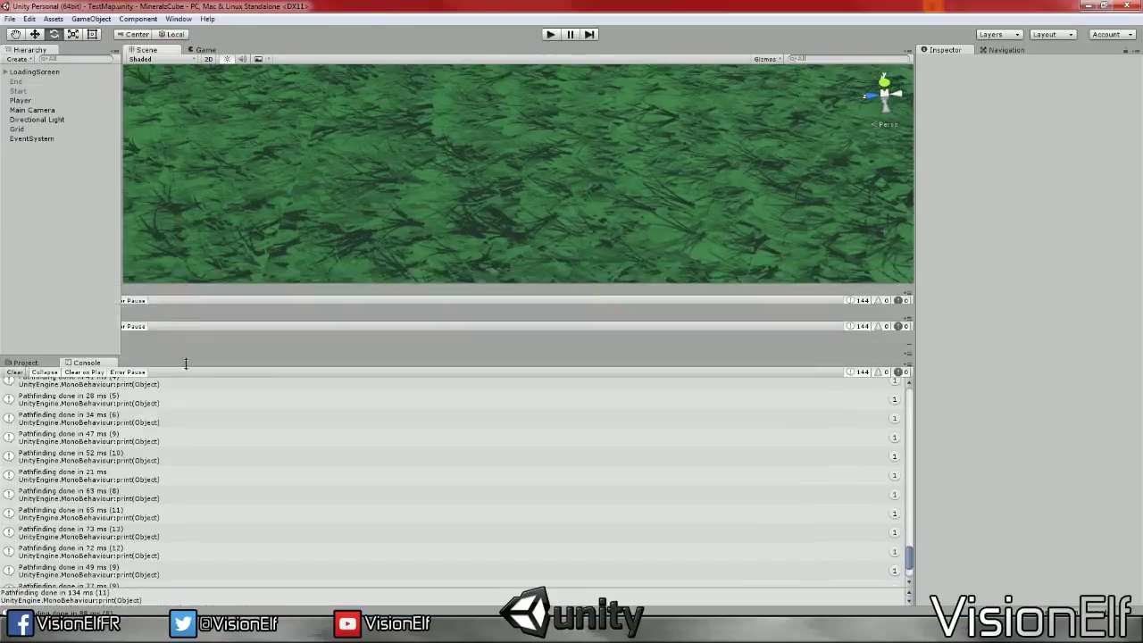
Enlarge the scene view, clear the old pathfinding console log, and start Play mode
drag(189, 235, 191, 442)
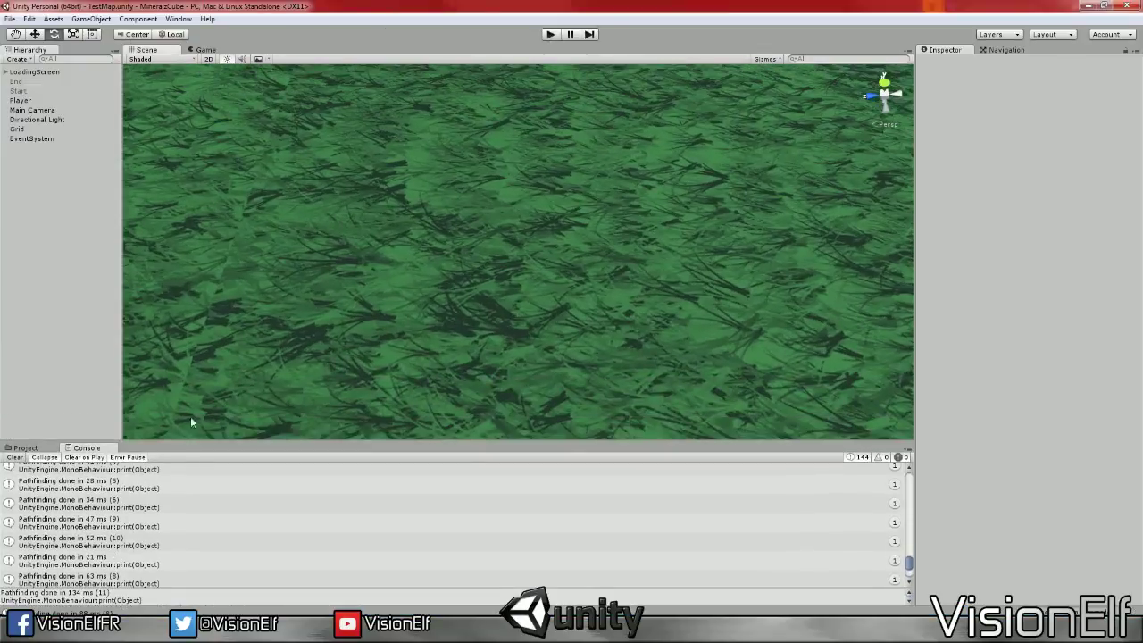
click(14, 457)
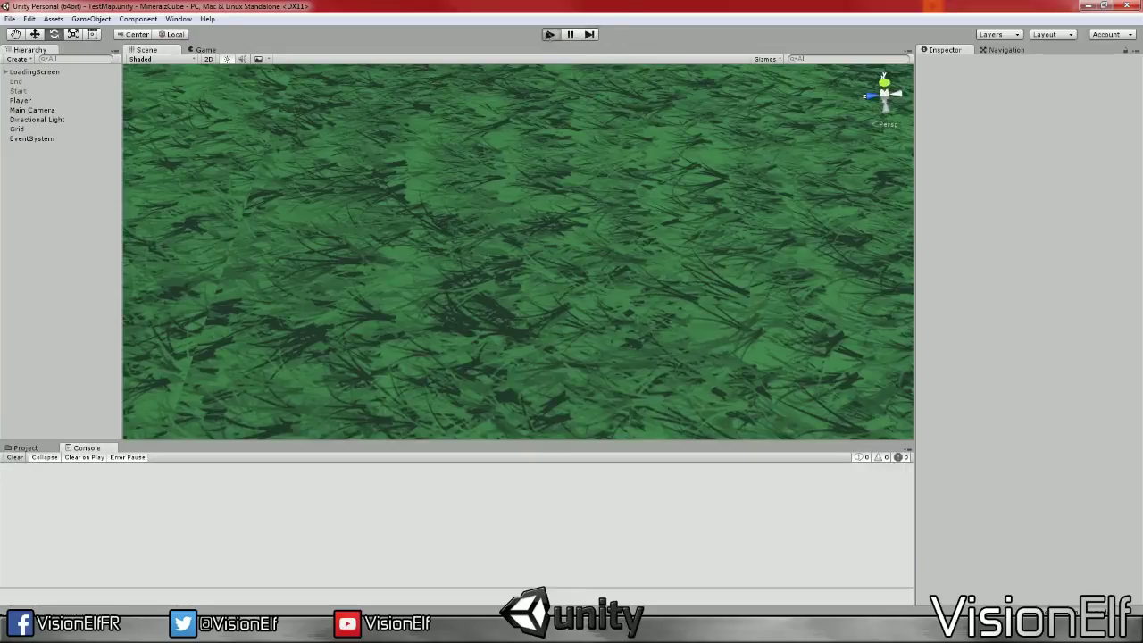
click(549, 34)
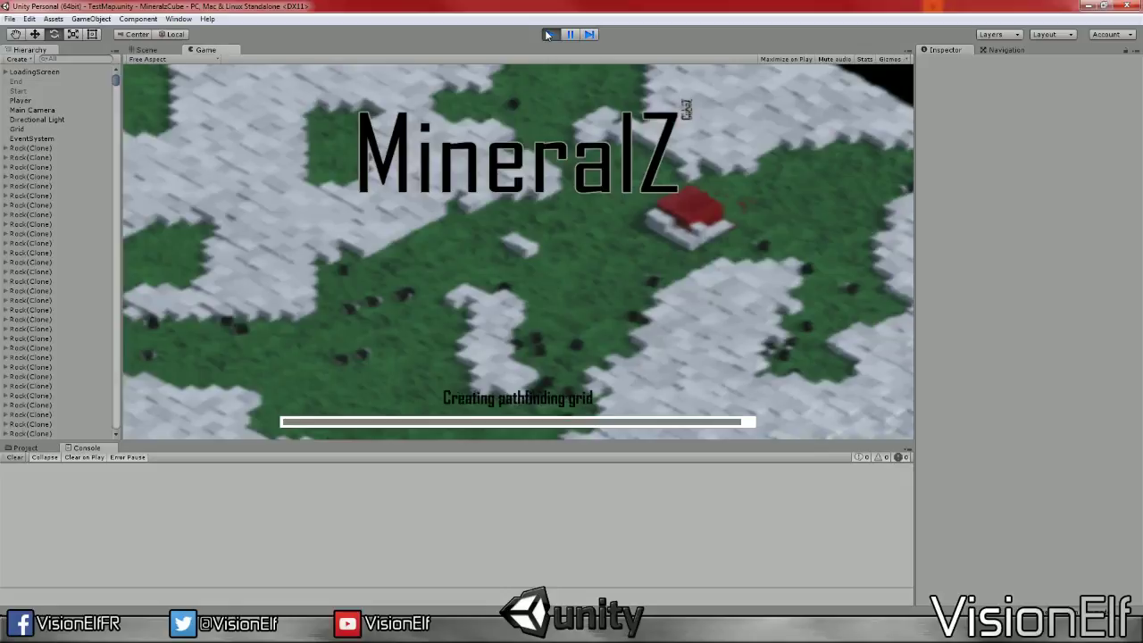
Build a row of Grass Walls and pan the camera to watch units pathfind
key(1)
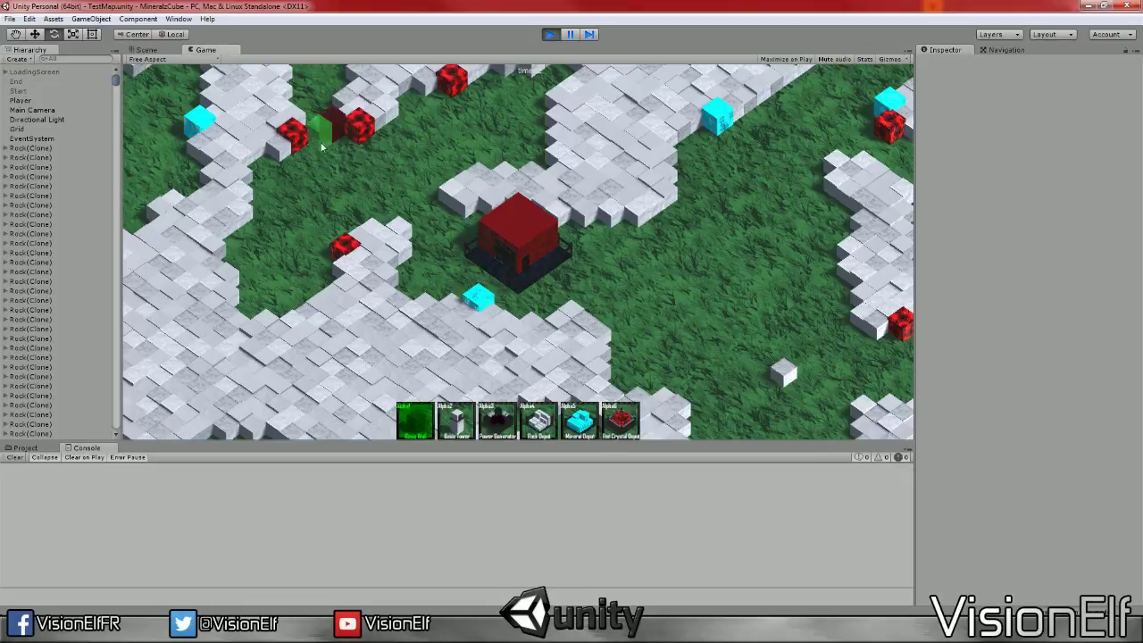
drag(314, 169, 423, 197)
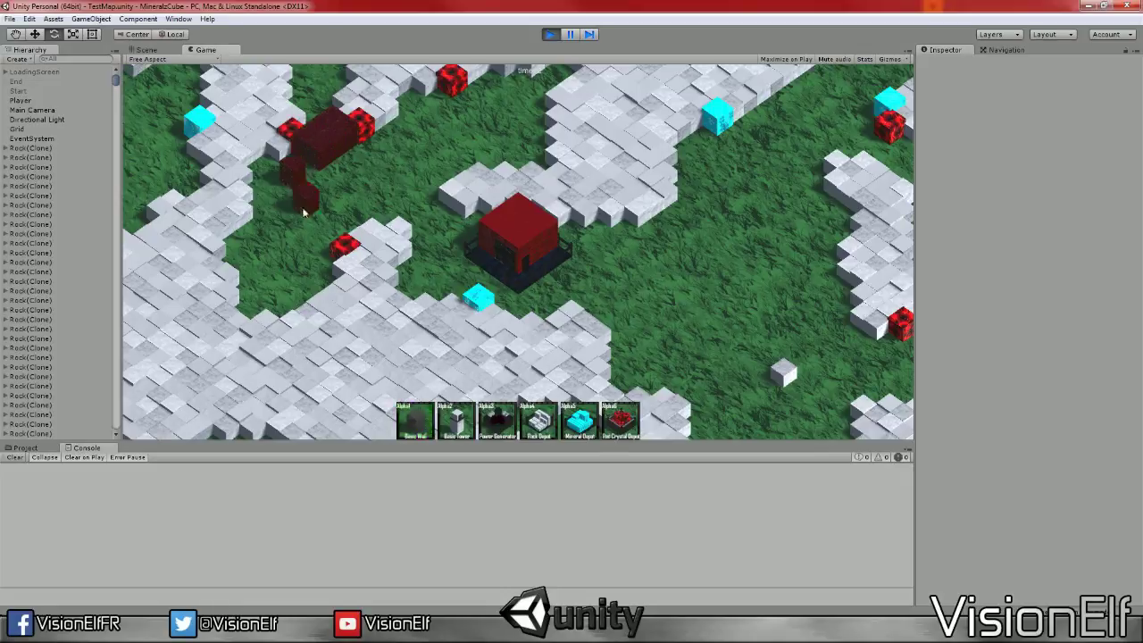
right_click(423, 197)
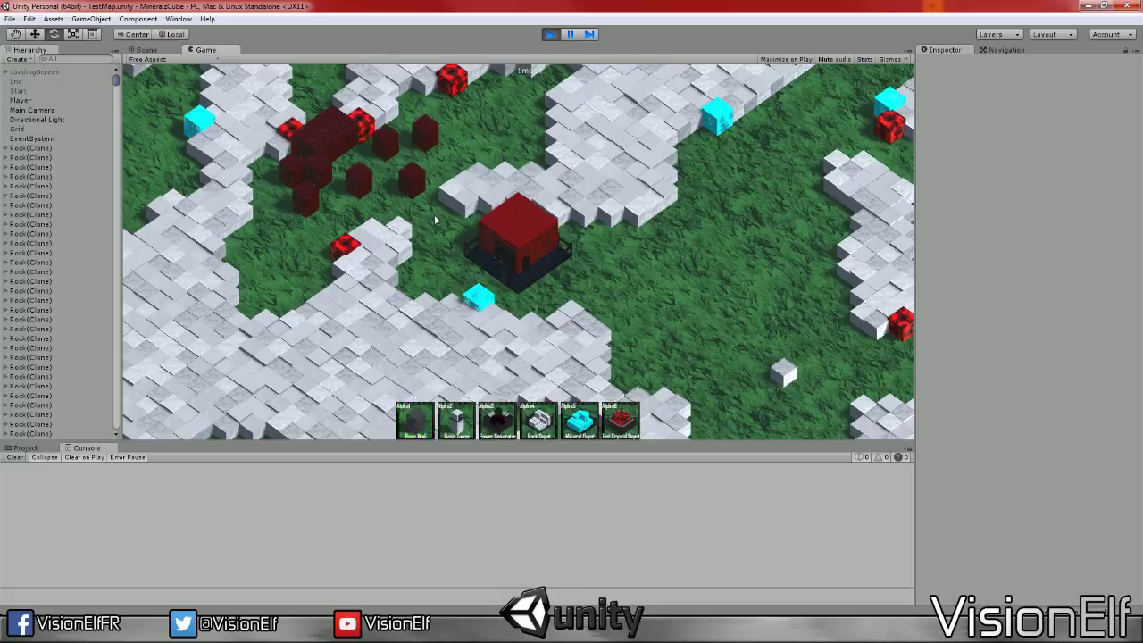
key(w)
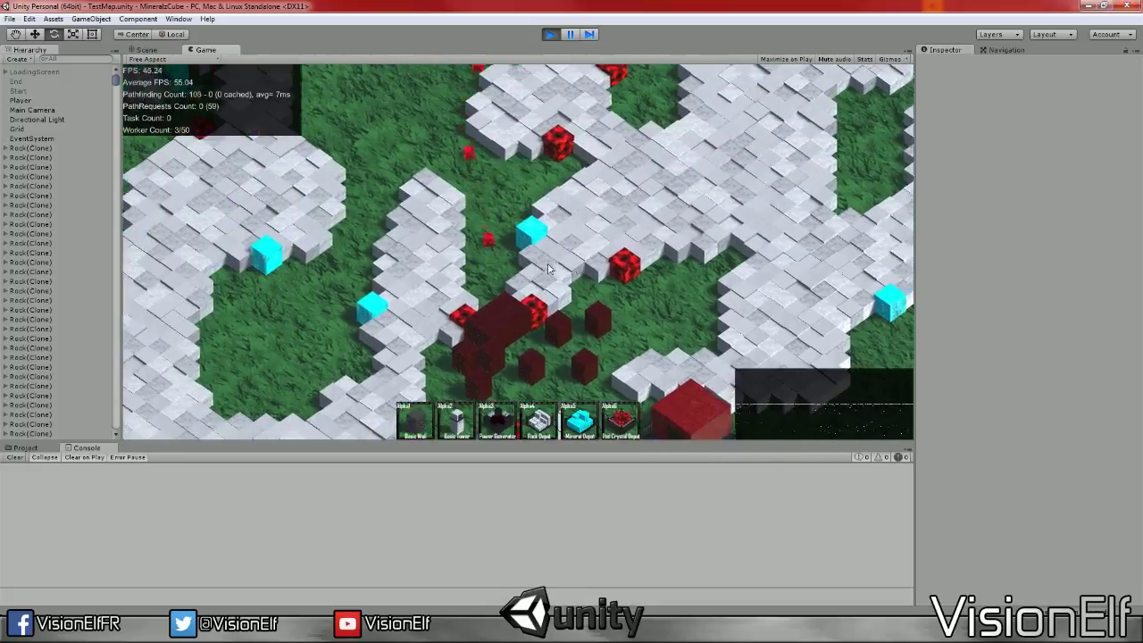
key(s)
key(s)
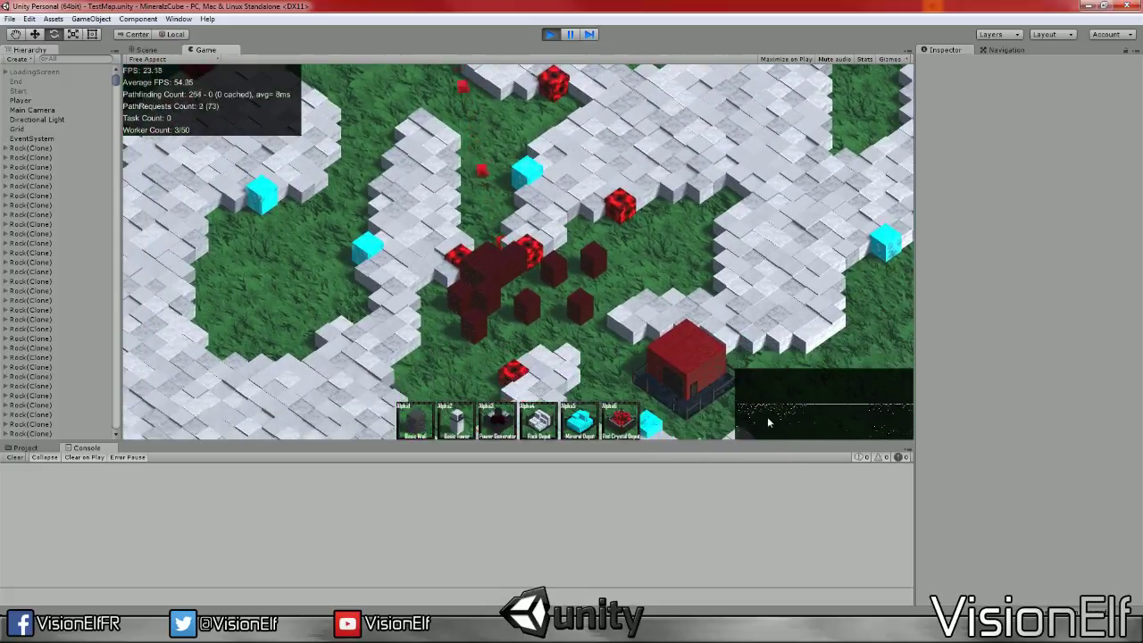
key(s)
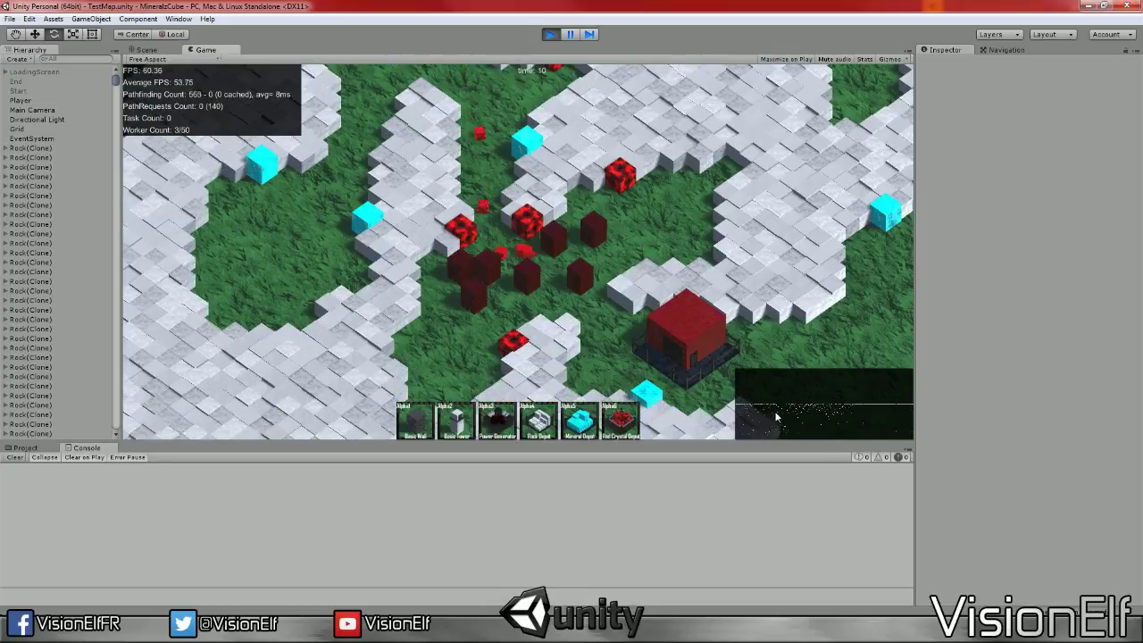
key(s)
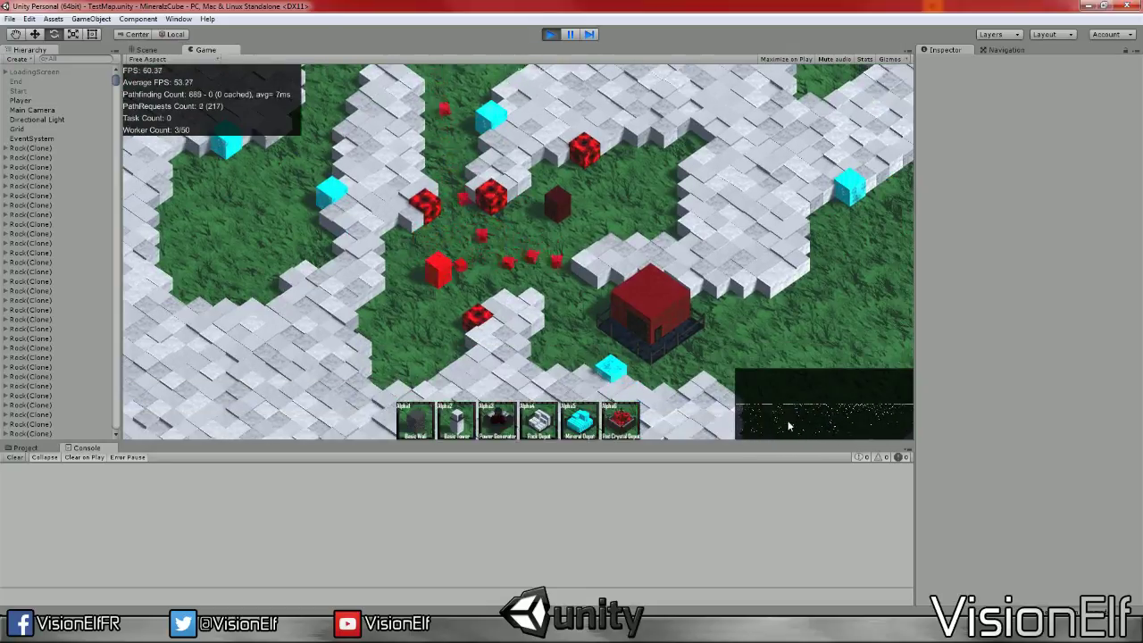
key(s)
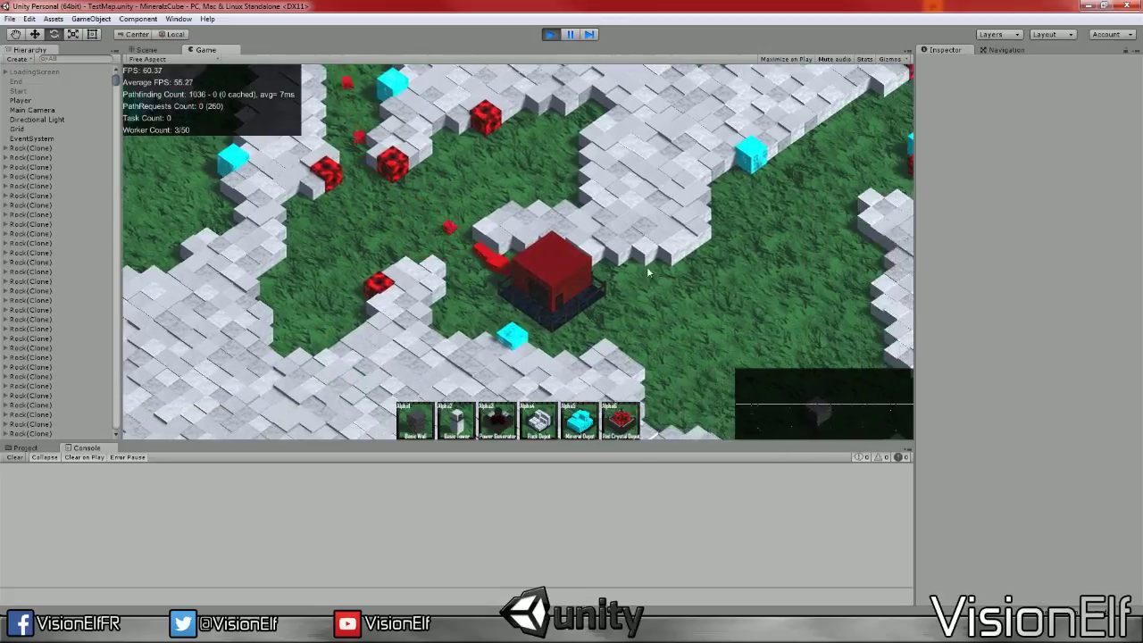
key(d)
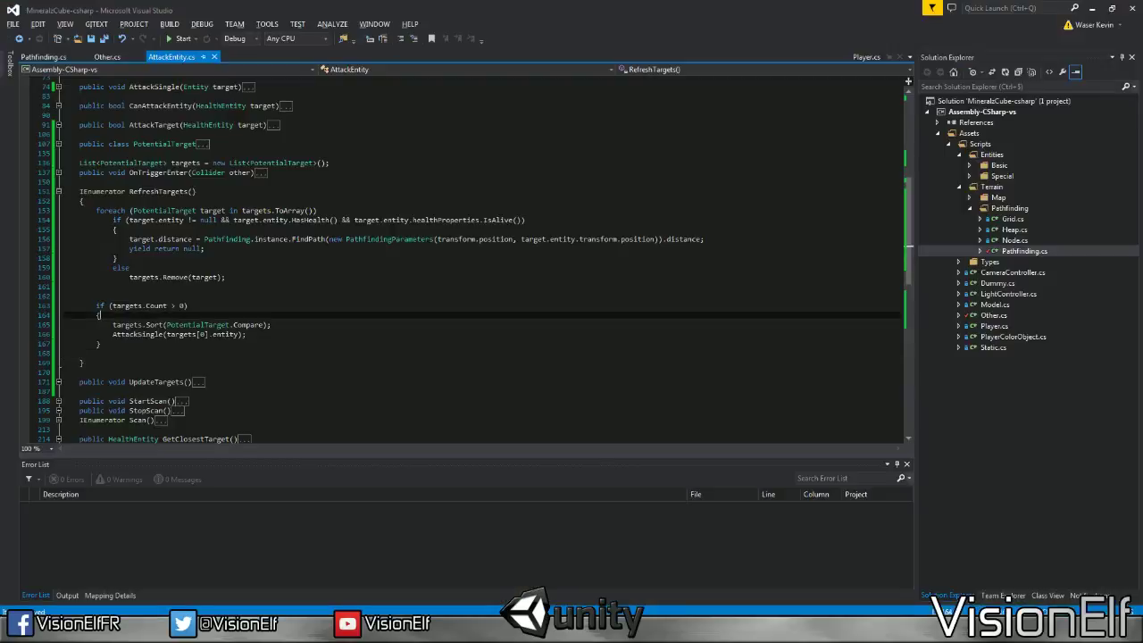
Back in AttackEntity.cs, fold RefreshTargets and briefly review OnTriggerEnter and UpdateTargets, refolding each
click(204, 249)
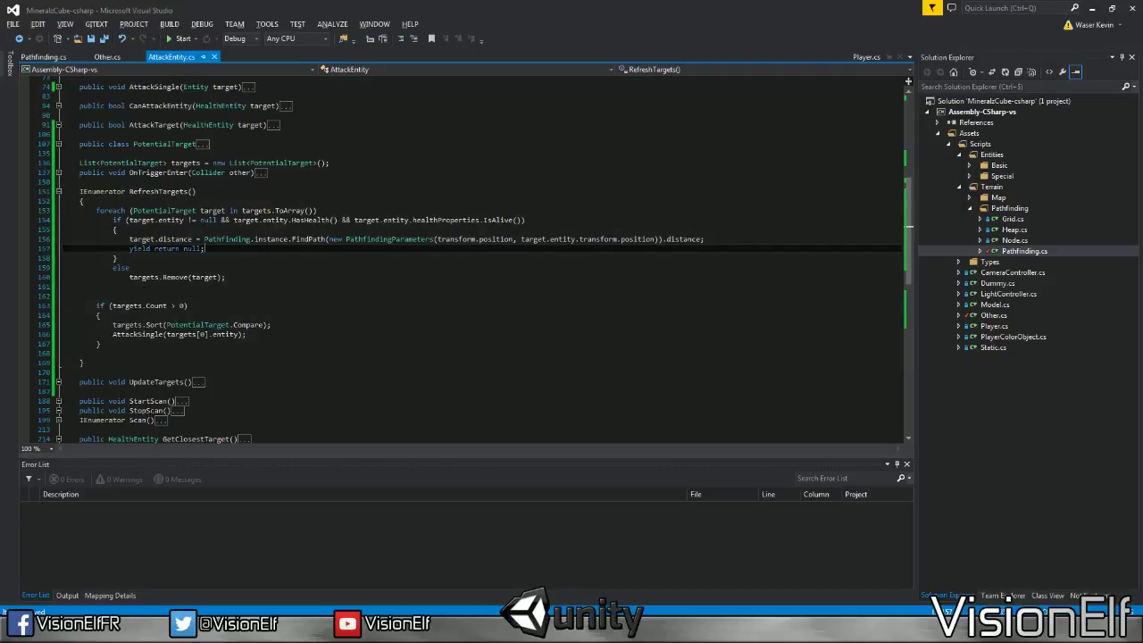
click(58, 191)
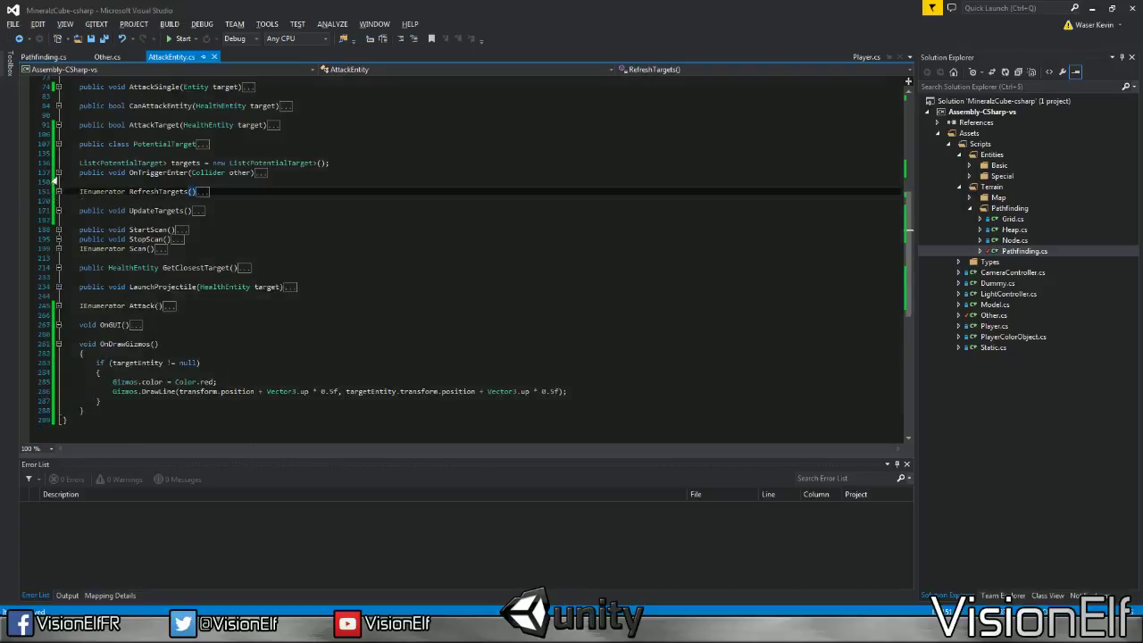
click(58, 172)
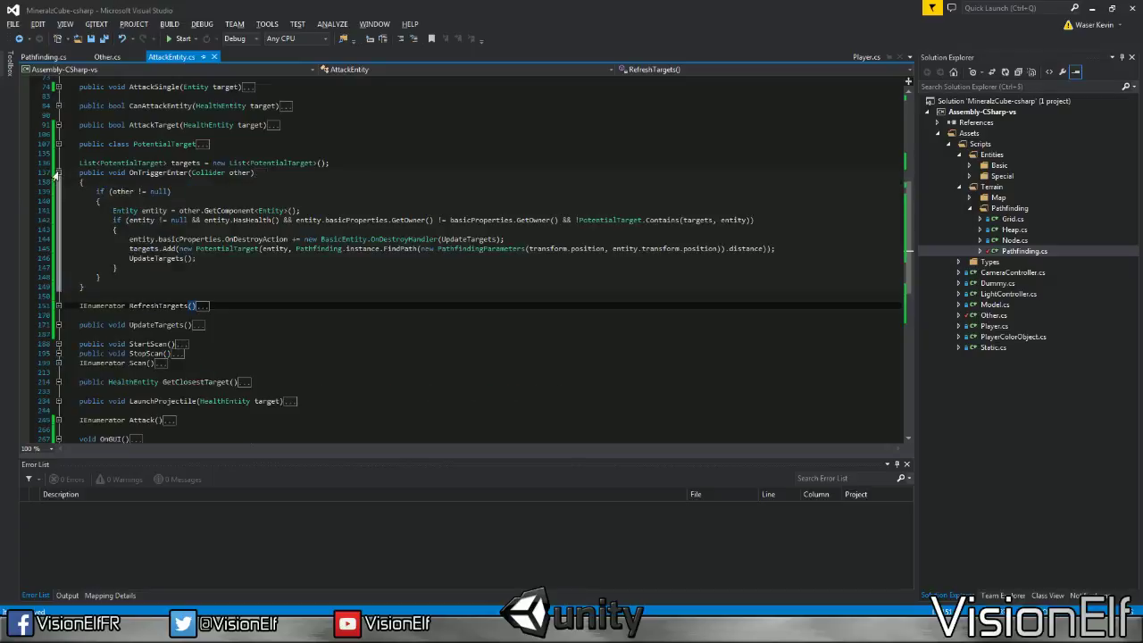
click(58, 173)
click(58, 211)
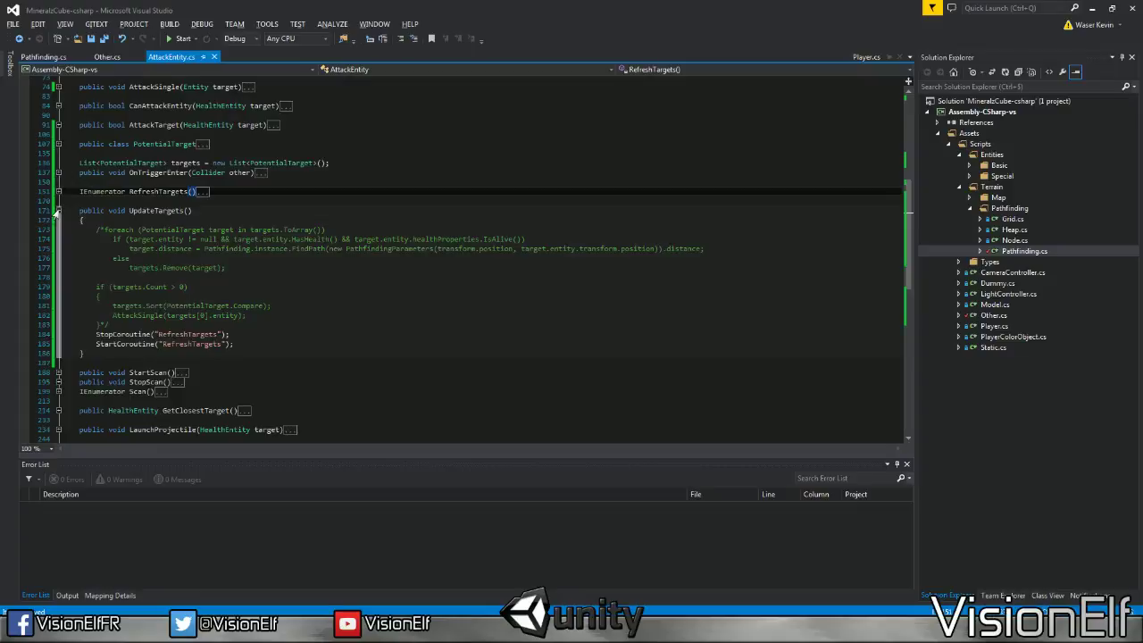
click(58, 211)
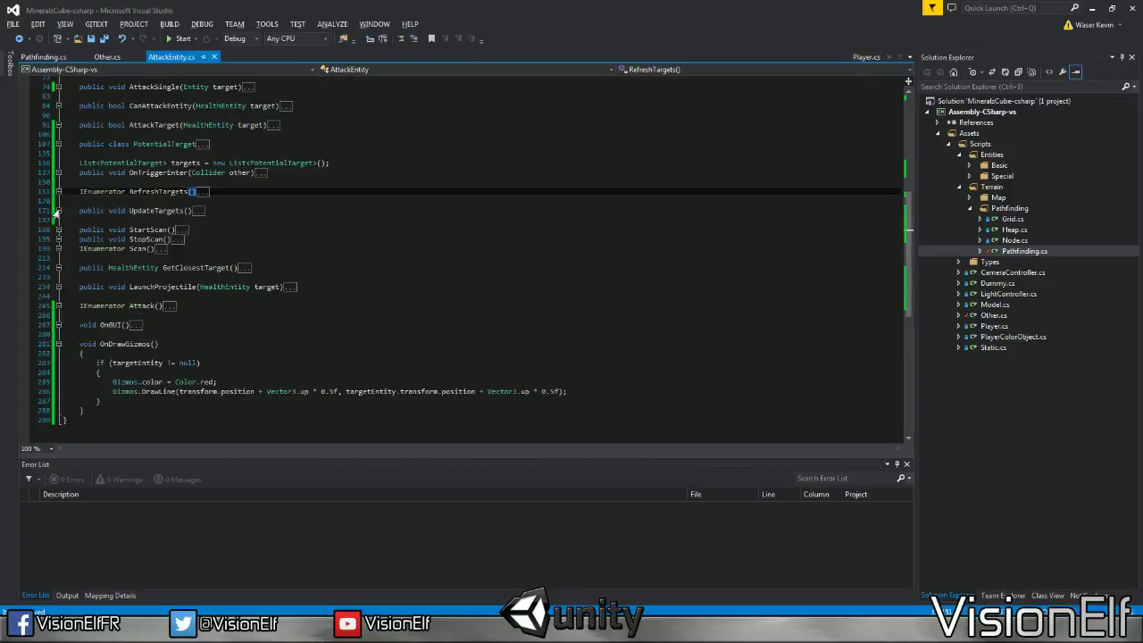